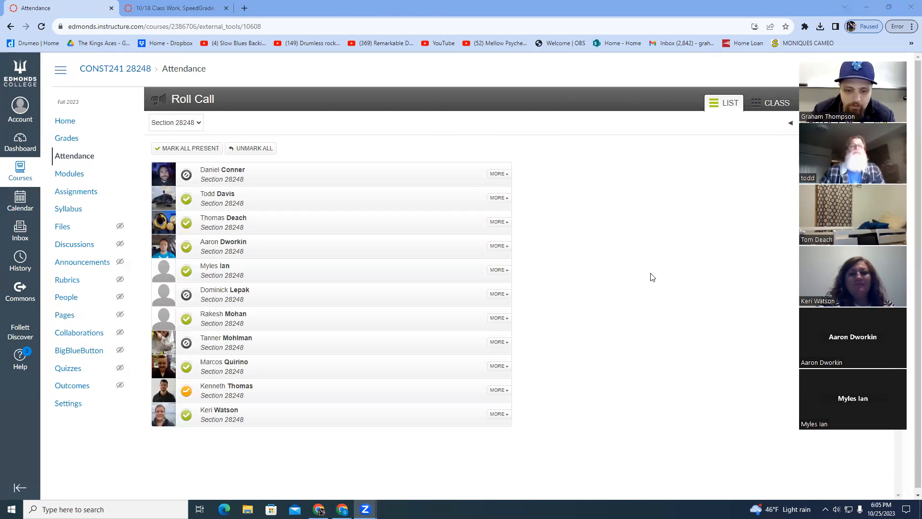
Minimize the open browser windows and launch AutoCAD 2023 from the desktop.
click(866, 6)
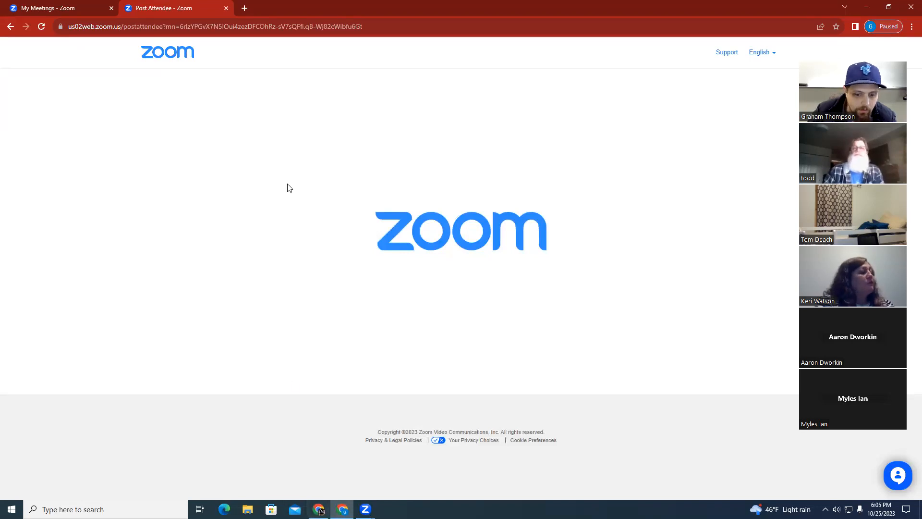
click(319, 509)
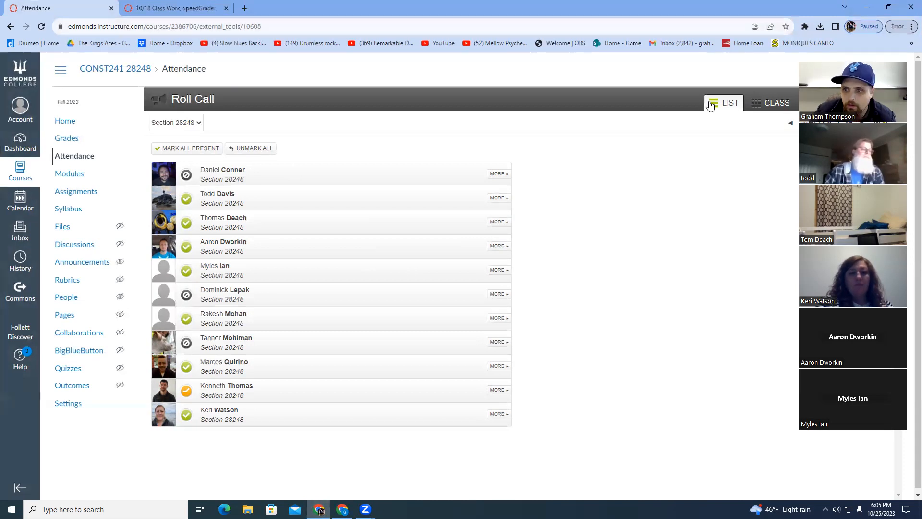
click(868, 6)
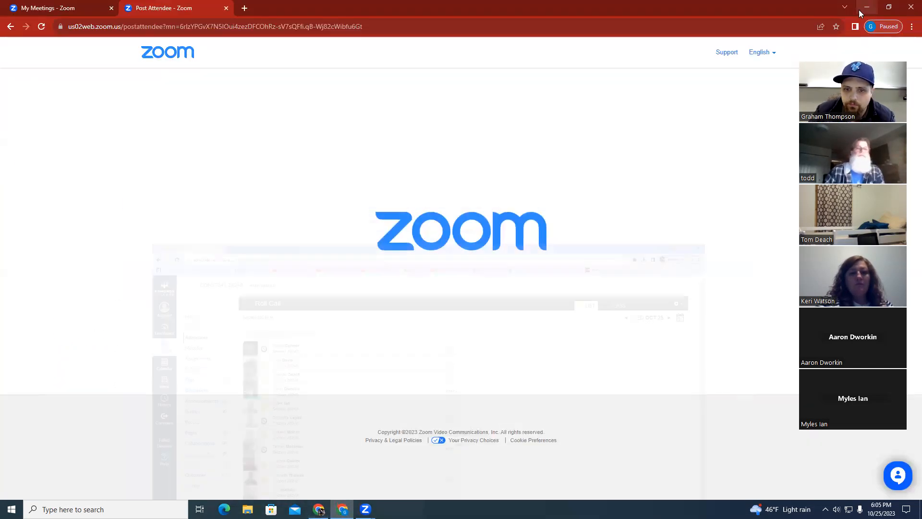
click(868, 6)
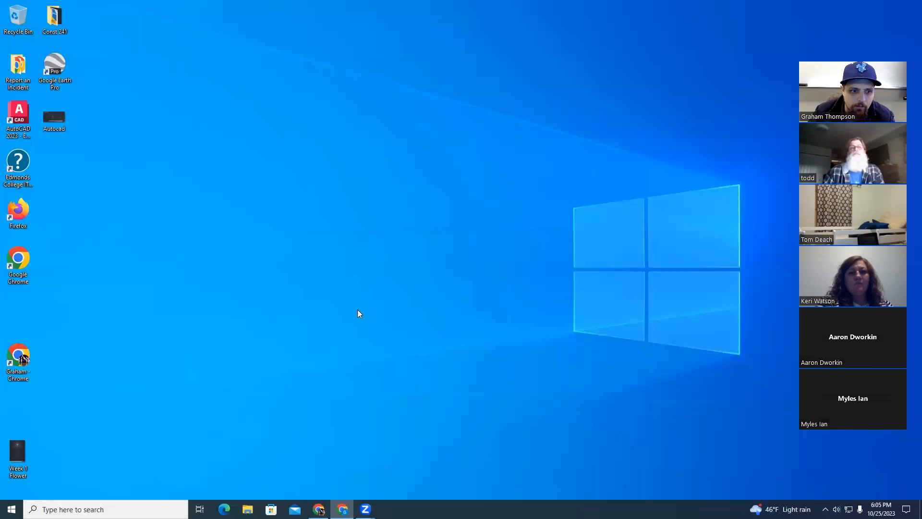
click(17, 114)
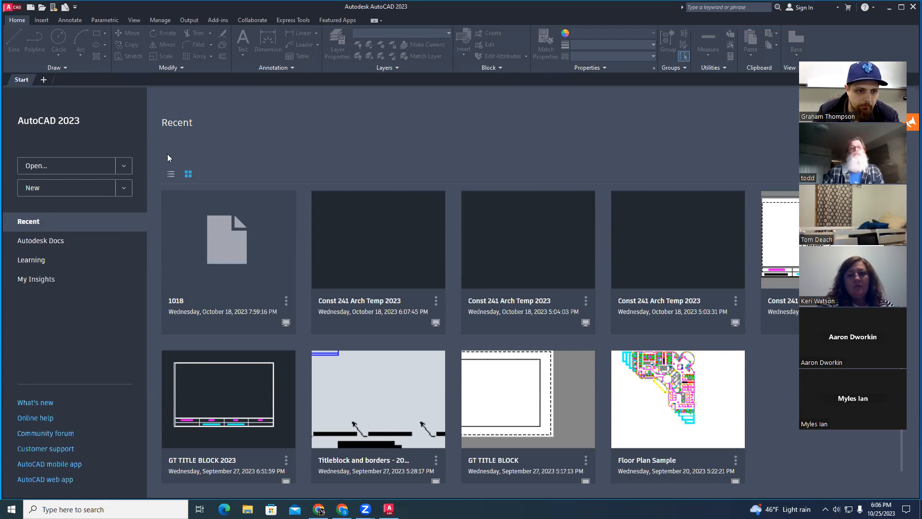
Create a new drawing from the acad template.
click(124, 188)
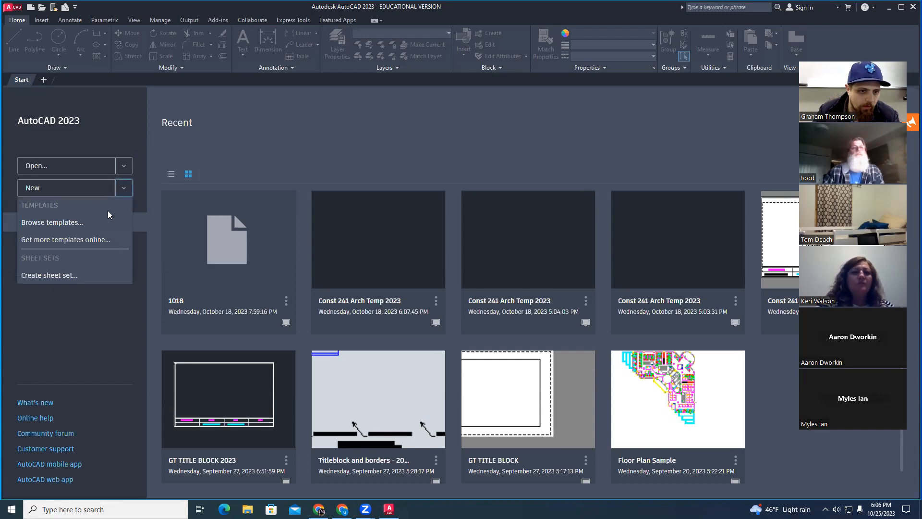
click(62, 223)
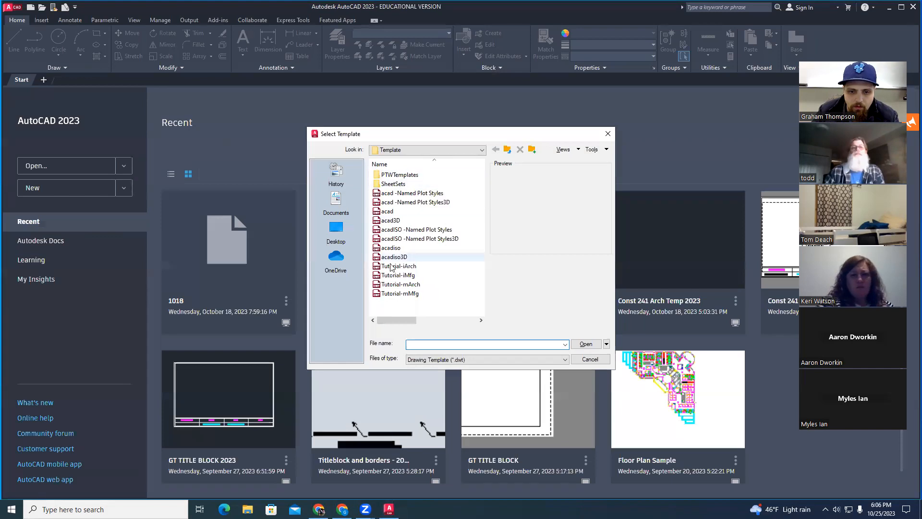
click(395, 213)
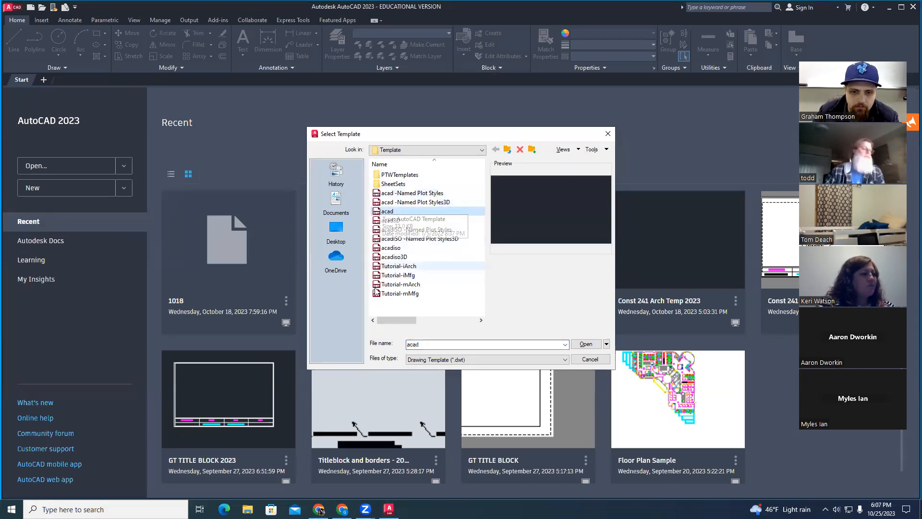
click(585, 345)
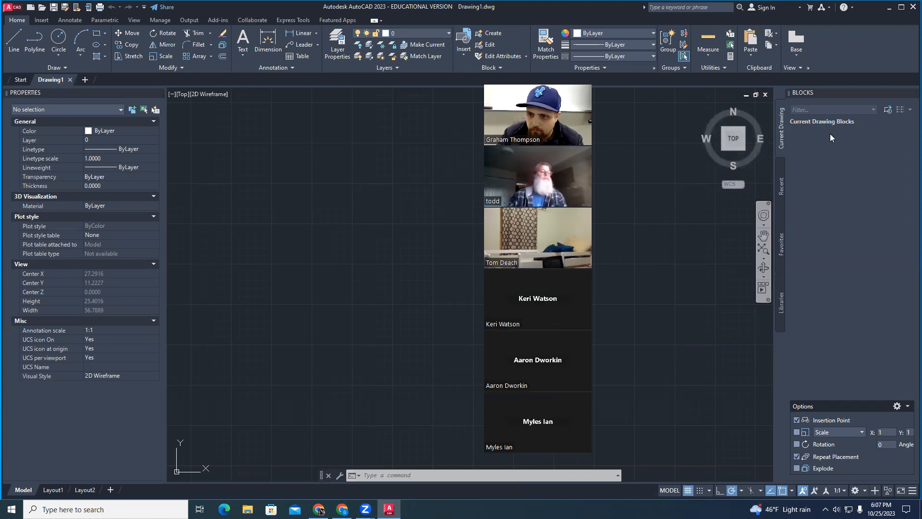
click(782, 185)
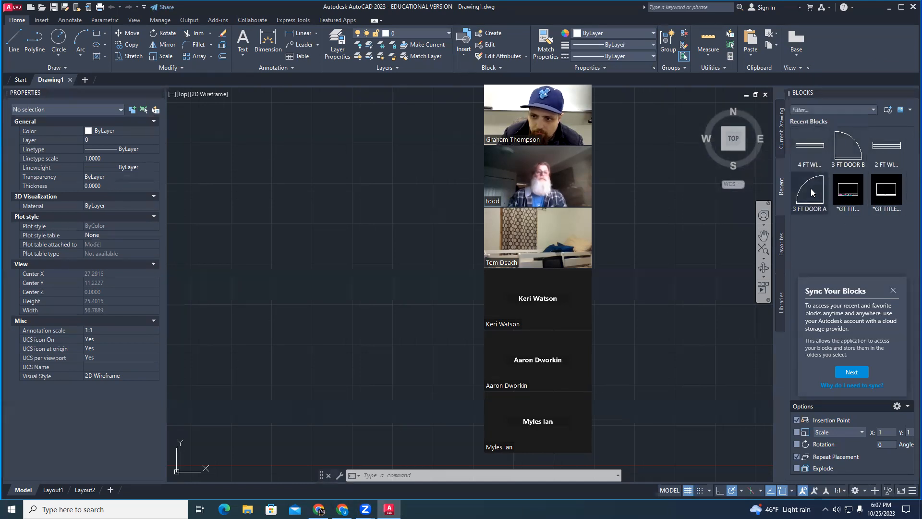
click(782, 142)
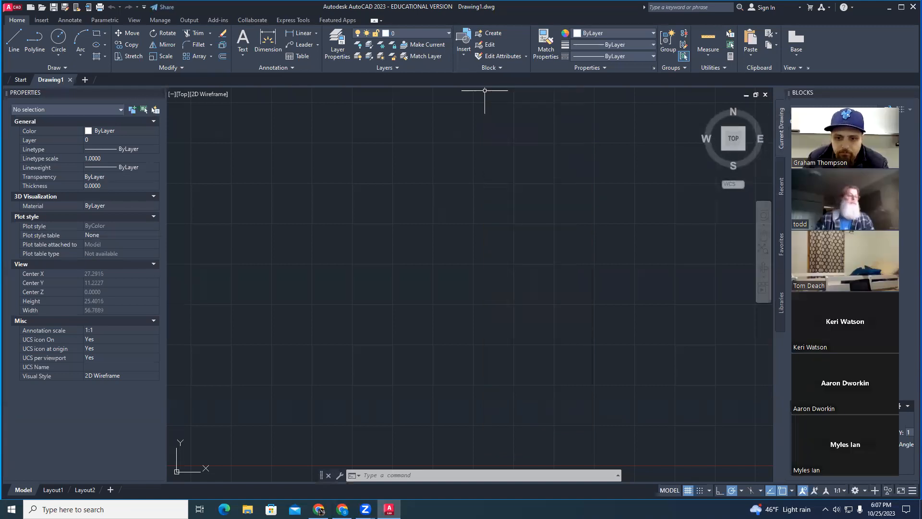
click(586, 222)
key(Escape)
scroll(542, 198, down, 1)
middle_drag(520, 184, 523, 247)
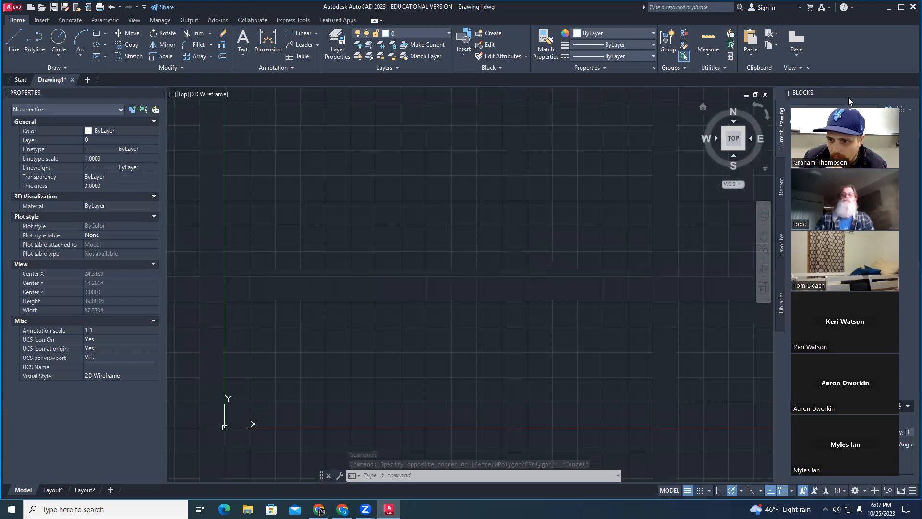
drag(829, 107, 774, 58)
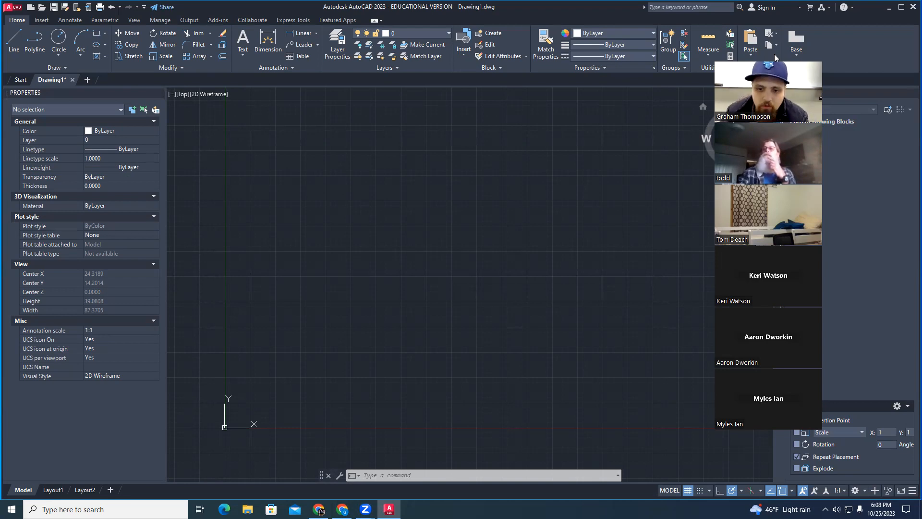
middle_drag(396, 313, 332, 346)
middle_drag(332, 346, 346, 338)
middle_drag(341, 214, 344, 198)
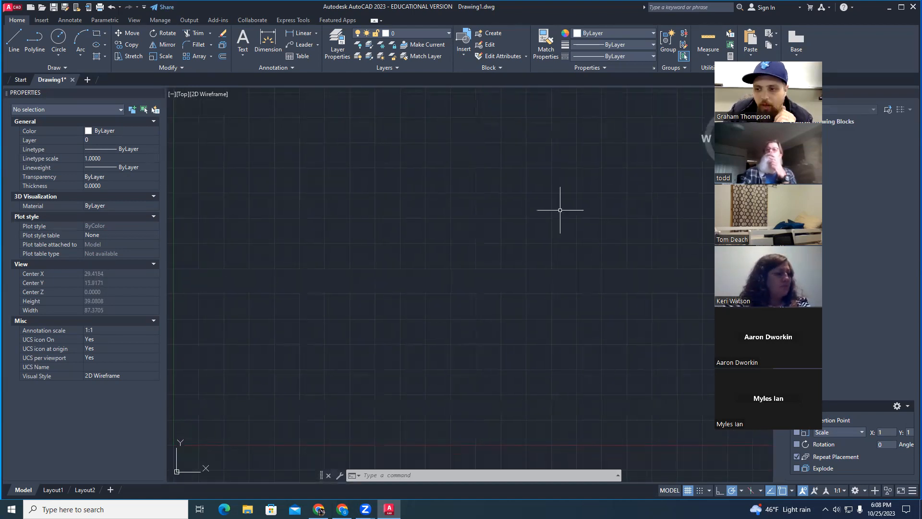
Close the Blocks palette and cancel the stray selection window in the drawing area.
click(507, 476)
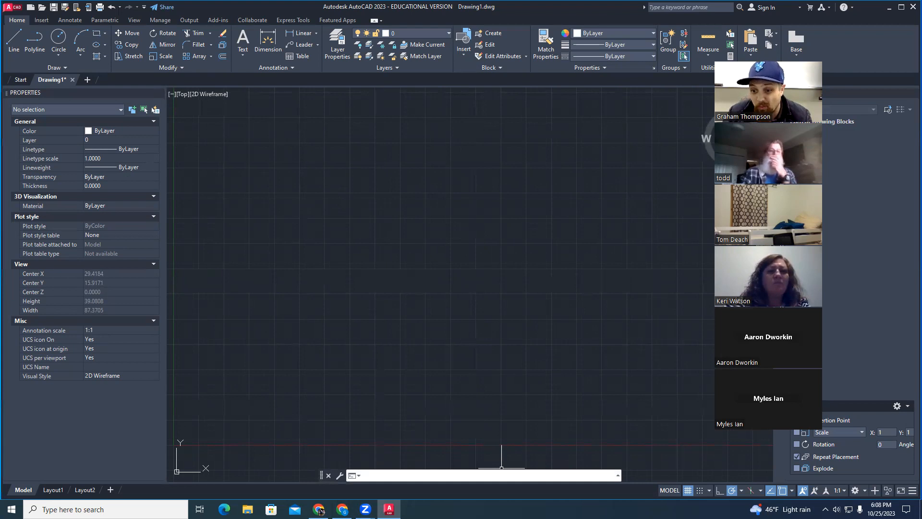
click(590, 181)
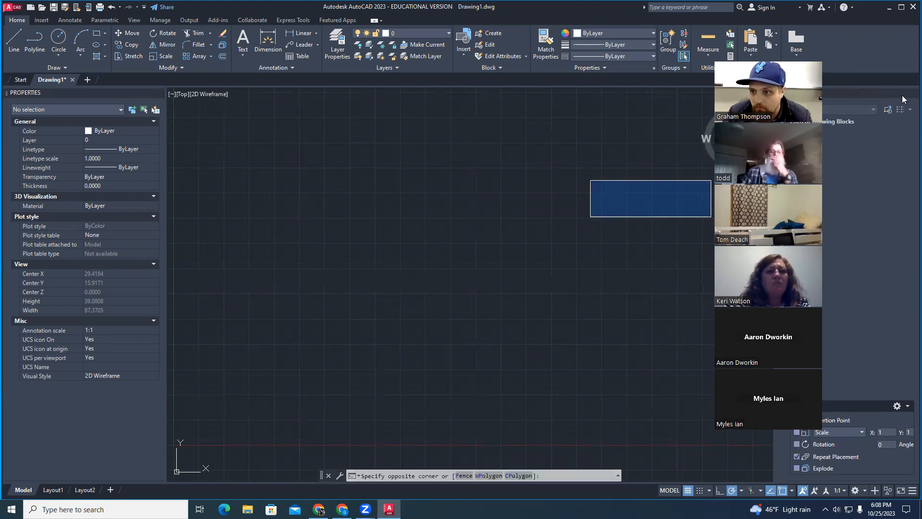
click(912, 93)
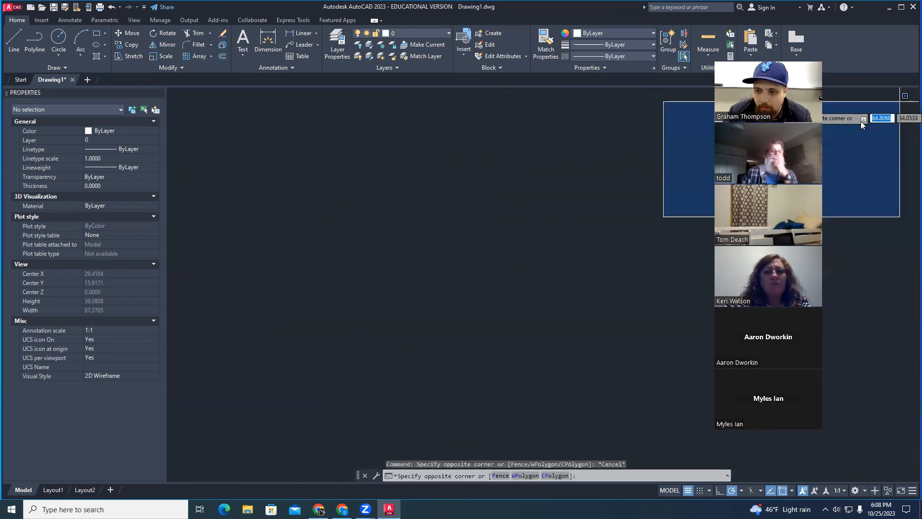
key(Escape)
key(Escape)
scroll(656, 182, down, 2)
middle_drag(655, 199, 504, 265)
scroll(505, 236, up, 2)
mouse_move(368, 263)
middle_down()
mouse_move(471, 265)
mouse_move(452, 275)
mouse_move(449, 231)
mouse_move(439, 254)
mouse_move(432, 232)
mouse_move(411, 253)
middle_up()
scroll(449, 231, down, 2)
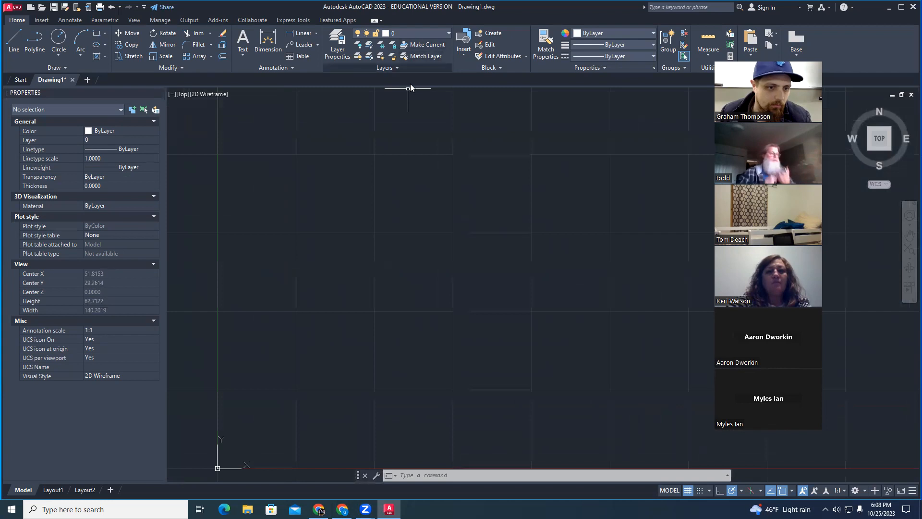
middle_drag(357, 173, 328, 220)
scroll(370, 192, down, 2)
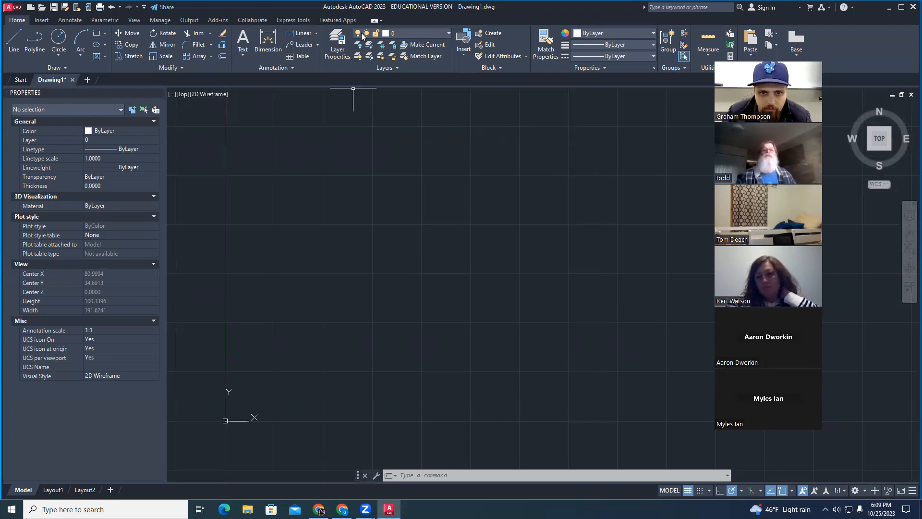
Open the Layer Properties Manager, place it over the drawing area and enlarge it.
click(339, 40)
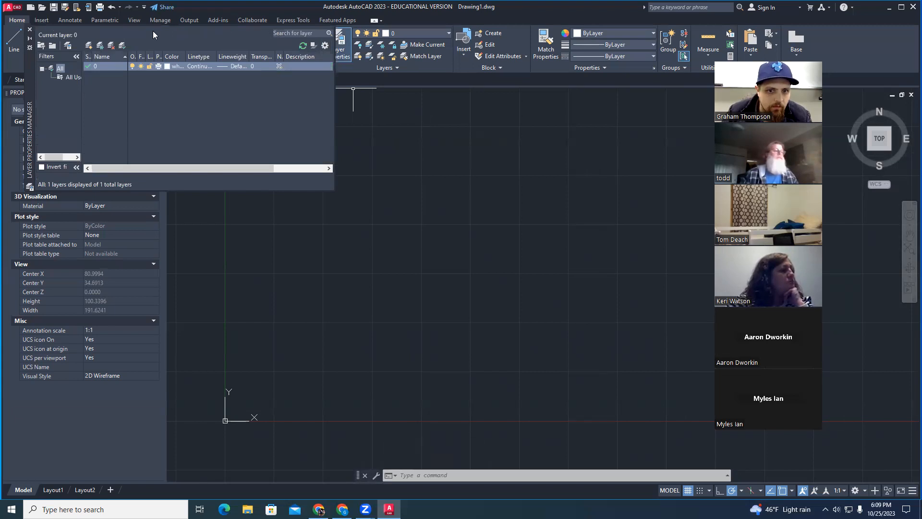
drag(34, 68, 276, 156)
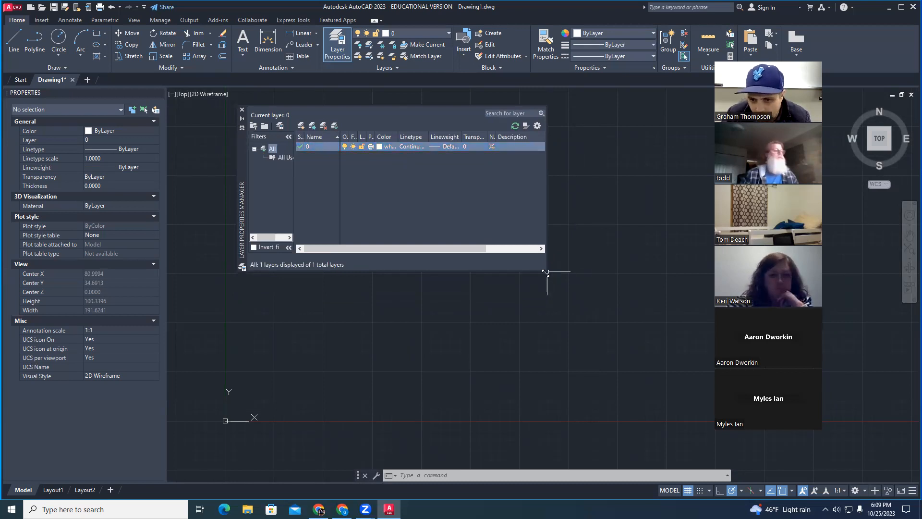
drag(545, 272, 604, 352)
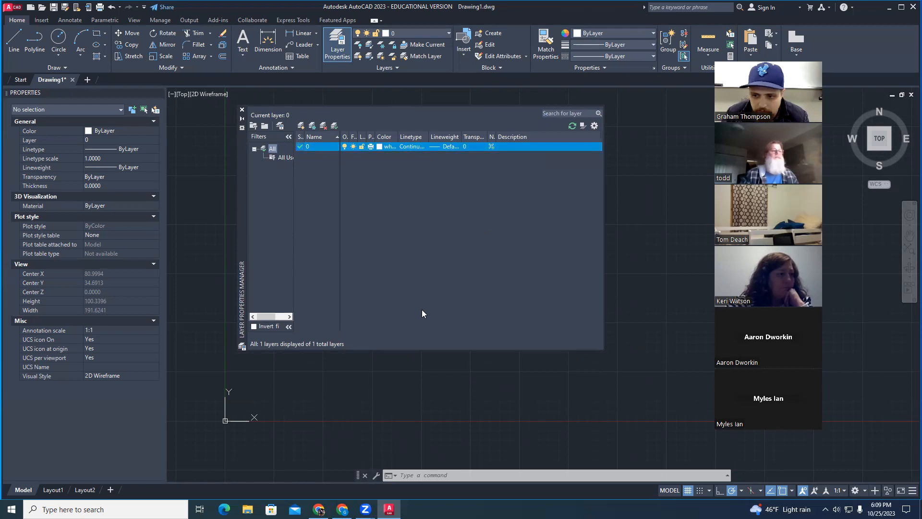
Create a new layer named Wall Plan.
click(301, 126)
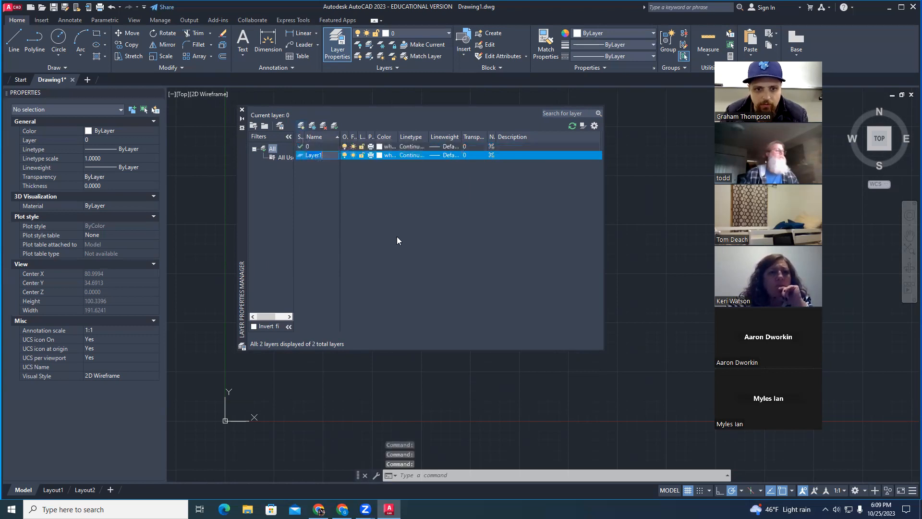
text(W)
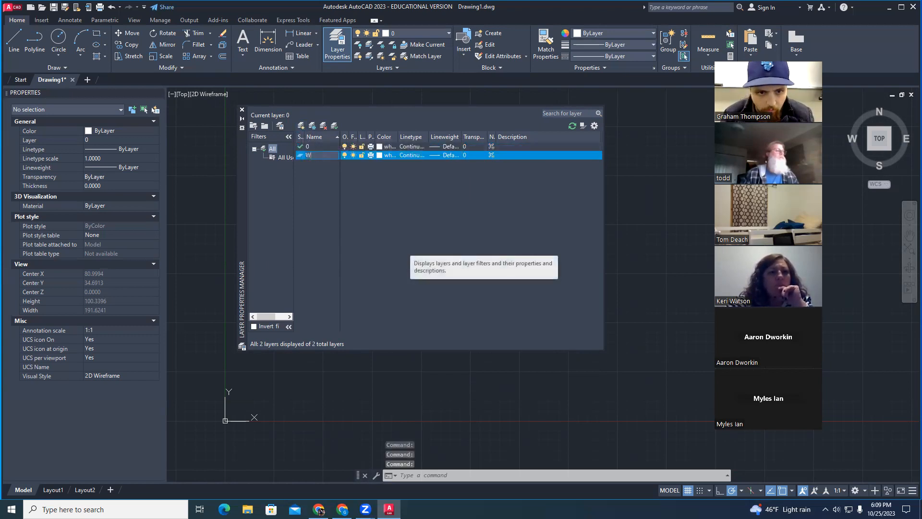
text(all)
key(Return)
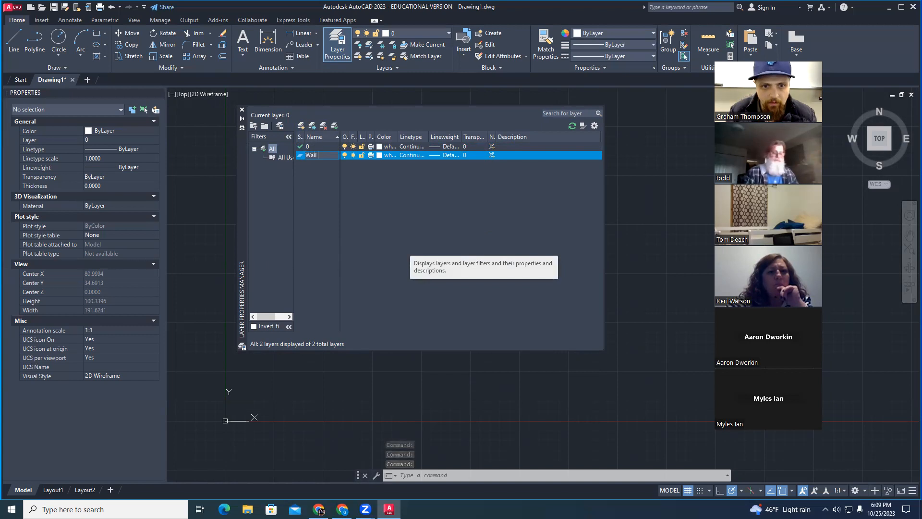
text(Plan Vi)
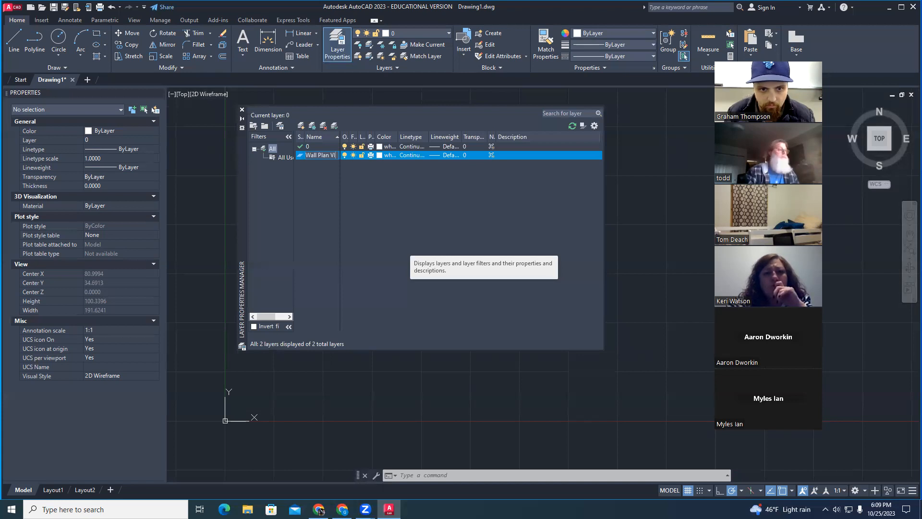
key(Return)
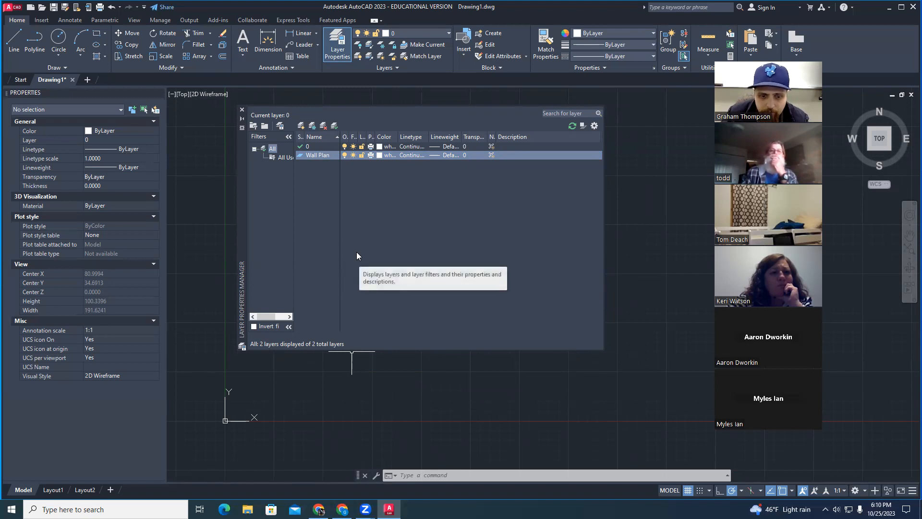
Create a new layer named Wall Elevation and widen the layer list's Name column to fit the full name.
click(301, 126)
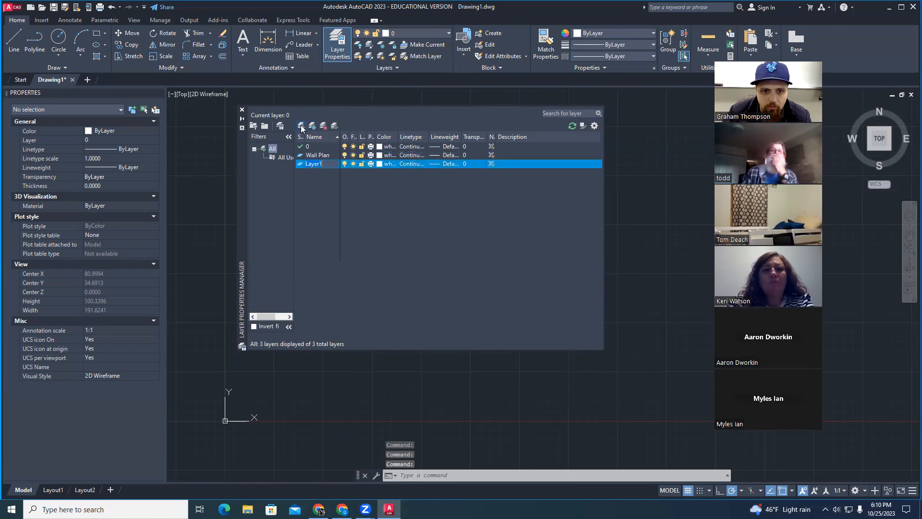
text(Wall E)
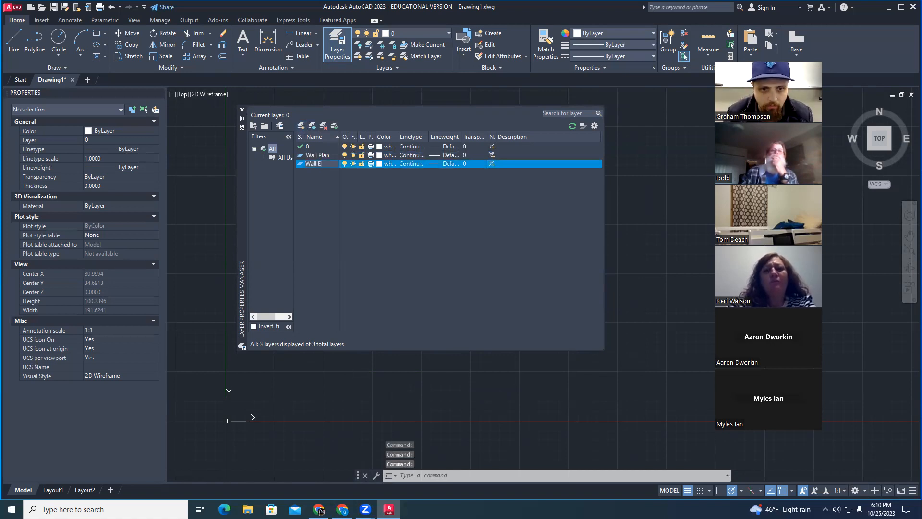
text(levation)
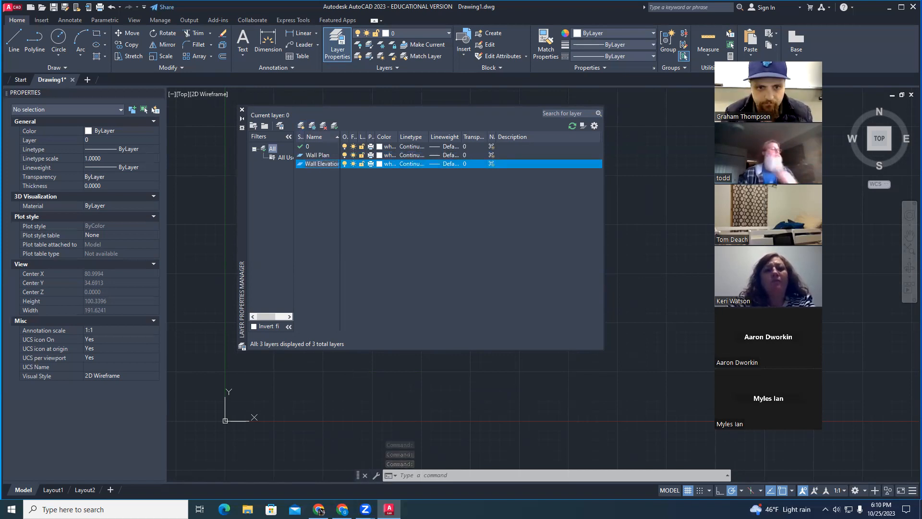
key(Return)
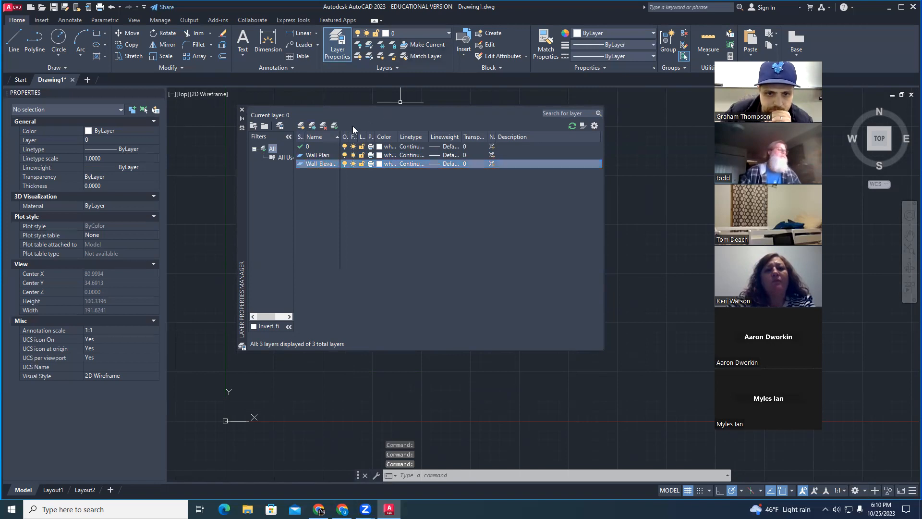
drag(338, 138, 365, 137)
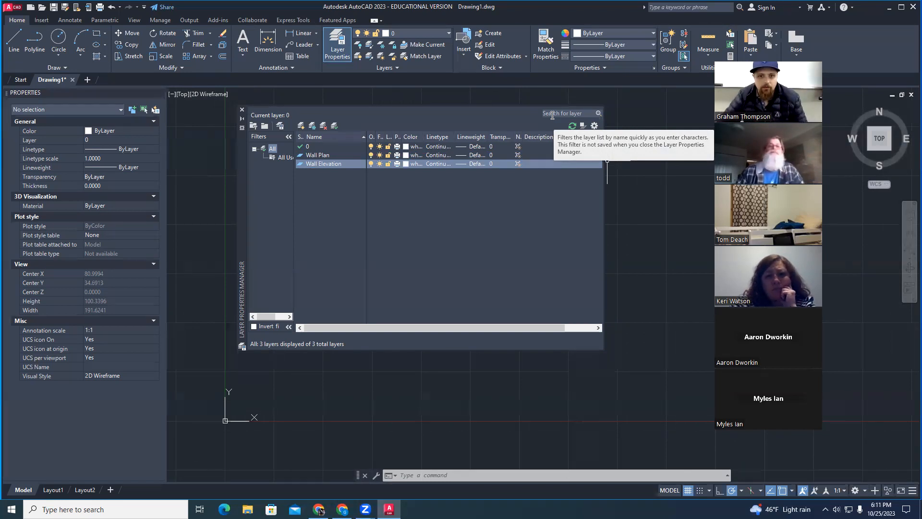
click(337, 24)
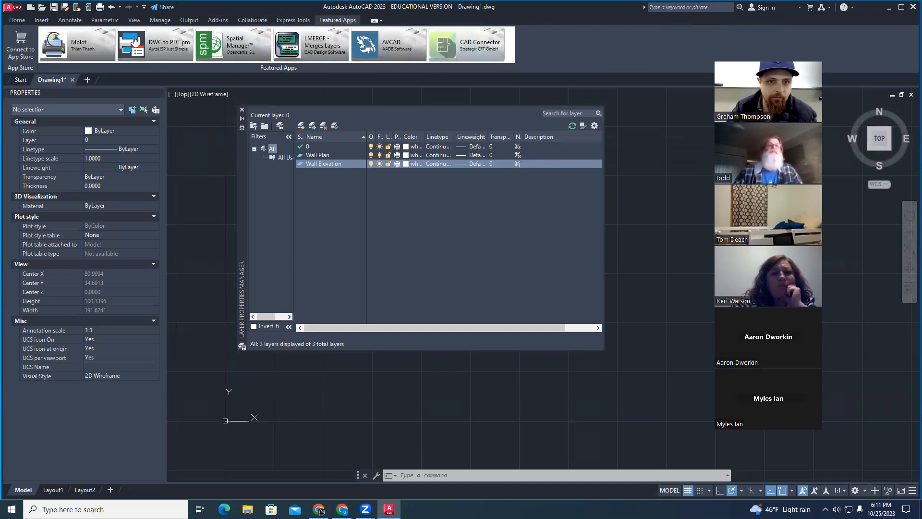
click(252, 21)
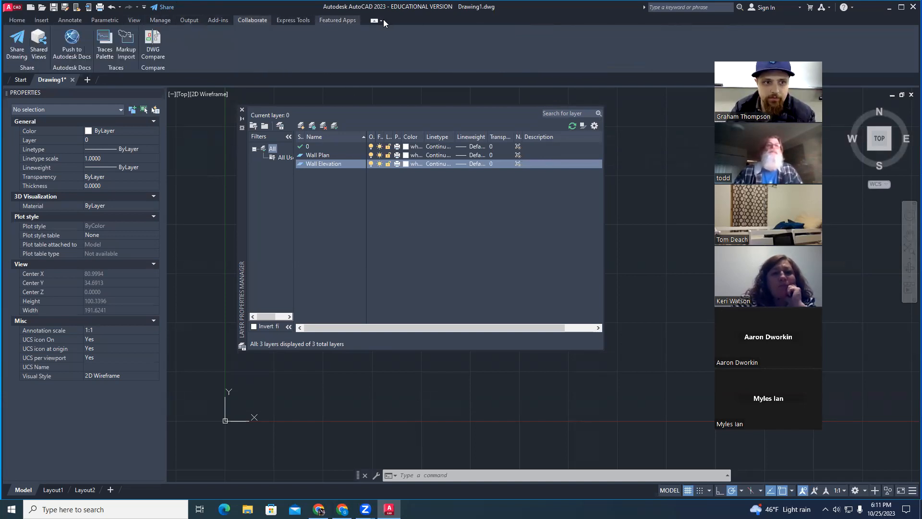
click(18, 20)
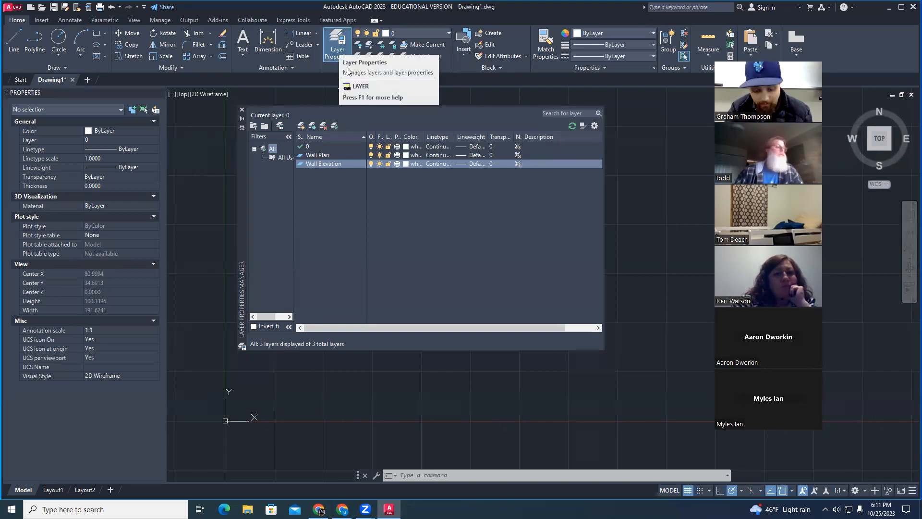
Create a new layer named Wall Plan Hatching in the Layer Properties Manager.
text(lay)
key(Return)
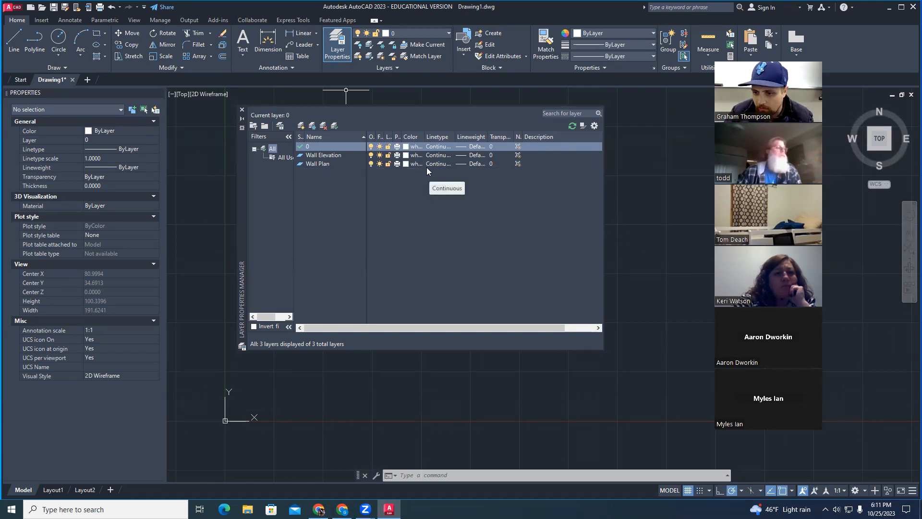
click(326, 179)
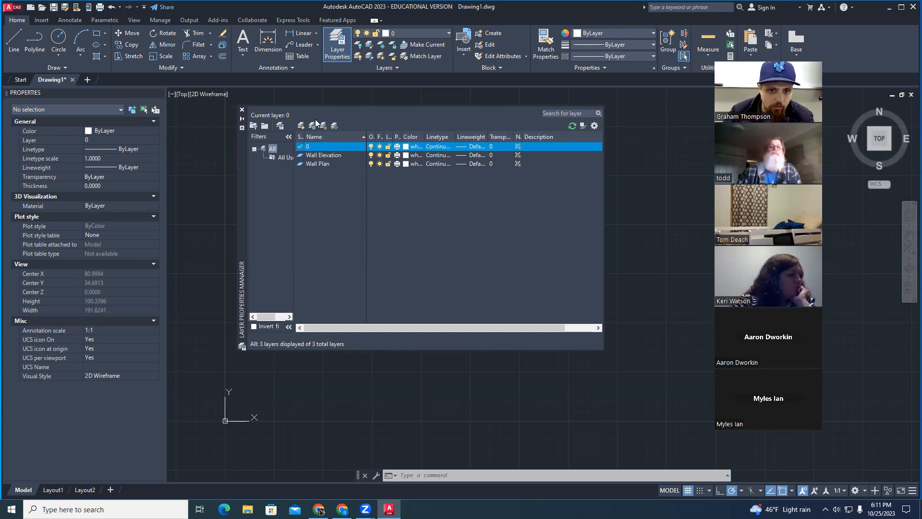
click(301, 126)
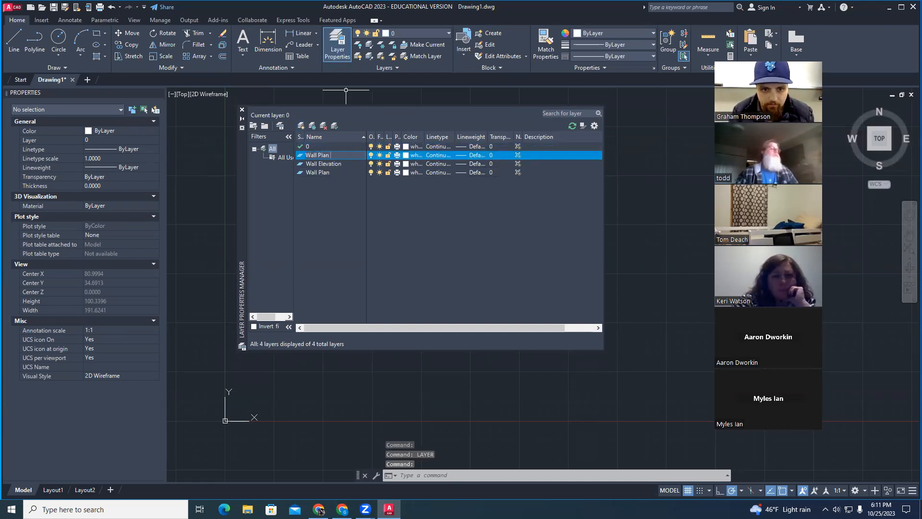
text(Hatching)
key(Return)
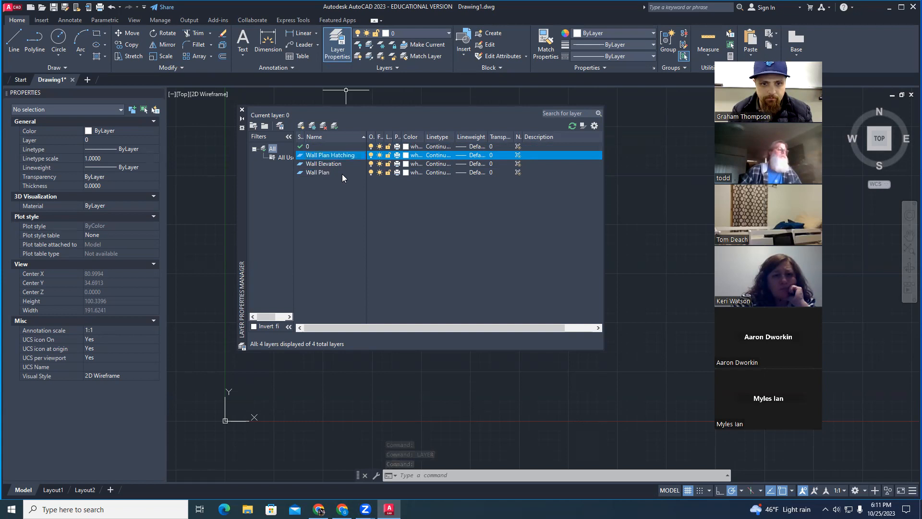
Create a new layer named Wall Elevation Hatching and widen the Name column to fit the full name.
click(301, 126)
text(Wa)
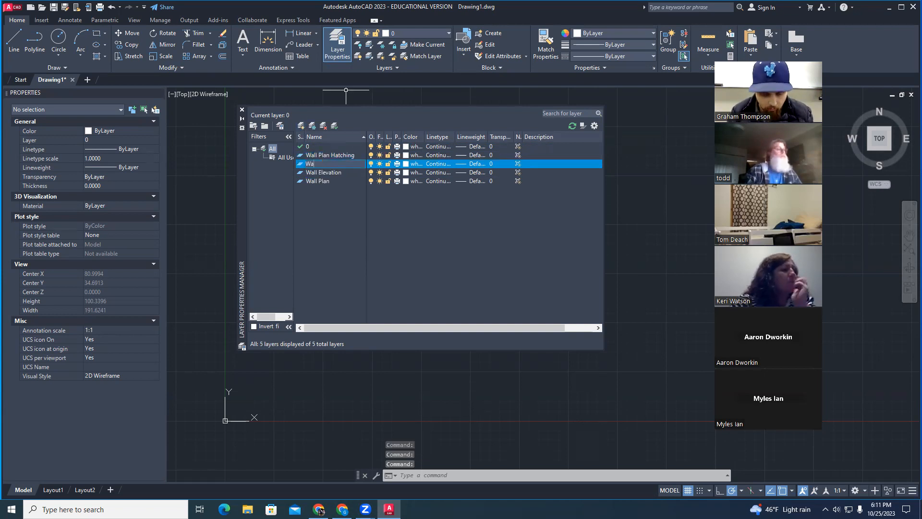
text(ll Elevation Ha)
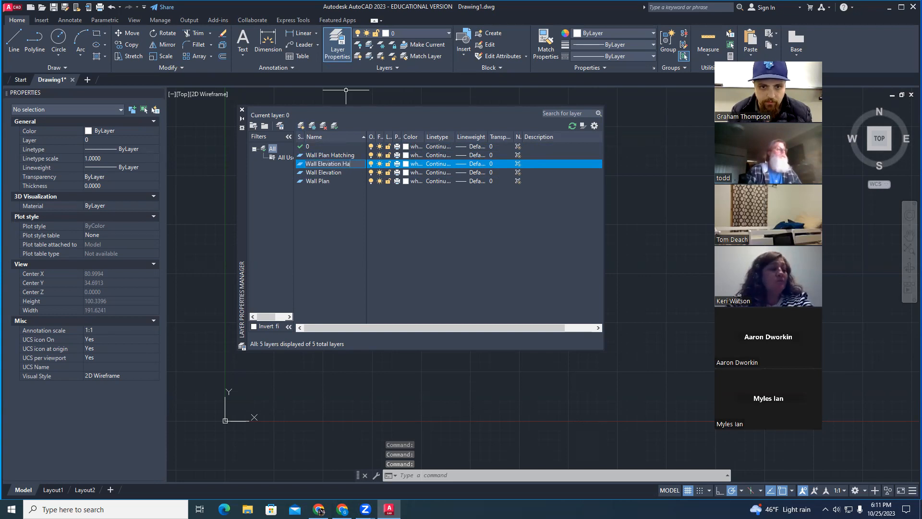
text(tching)
key(Return)
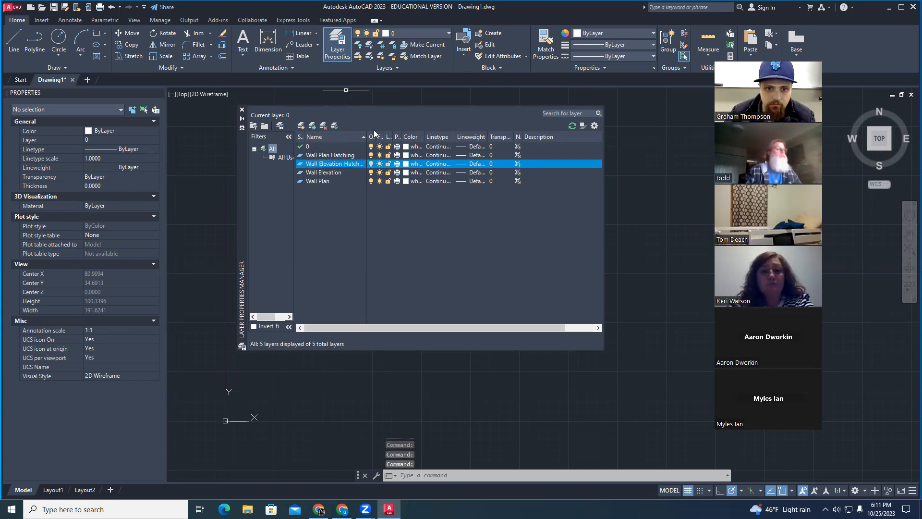
drag(402, 137, 415, 135)
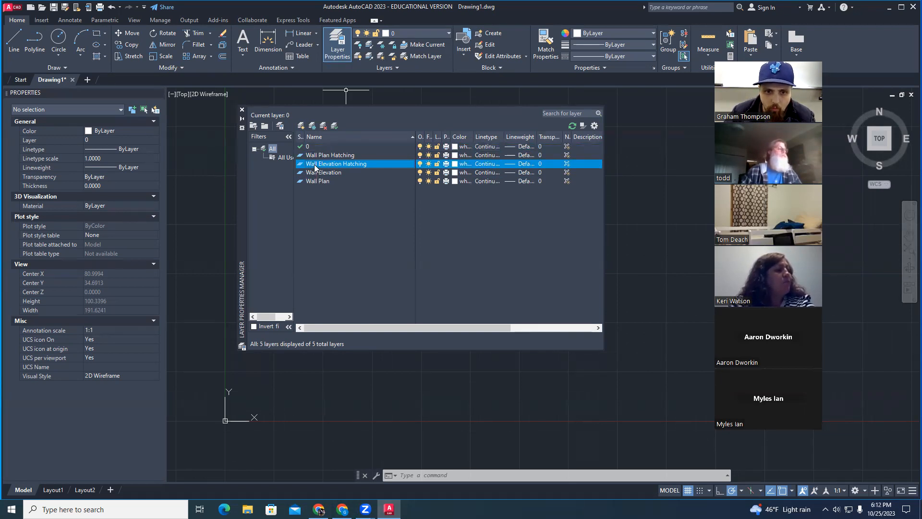
Make Wall Plan the current layer and close the Layer Properties Manager.
click(344, 149)
click(345, 156)
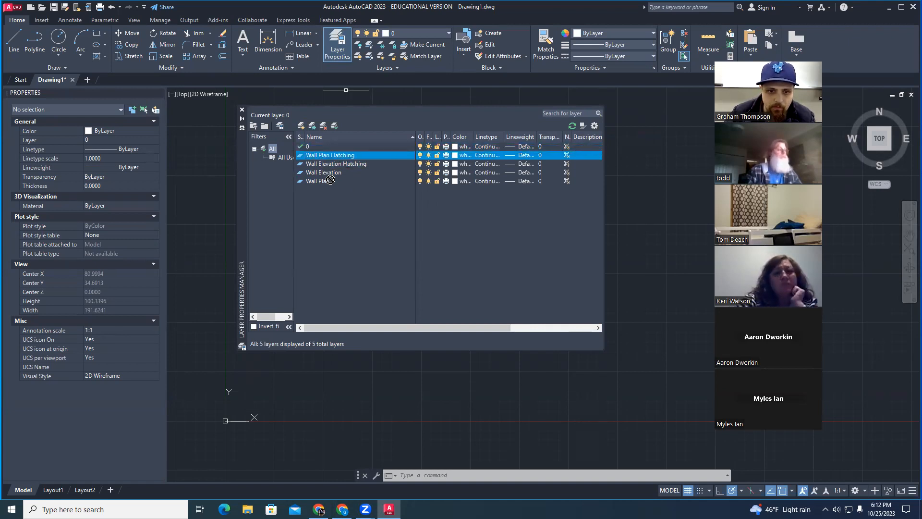
click(355, 183)
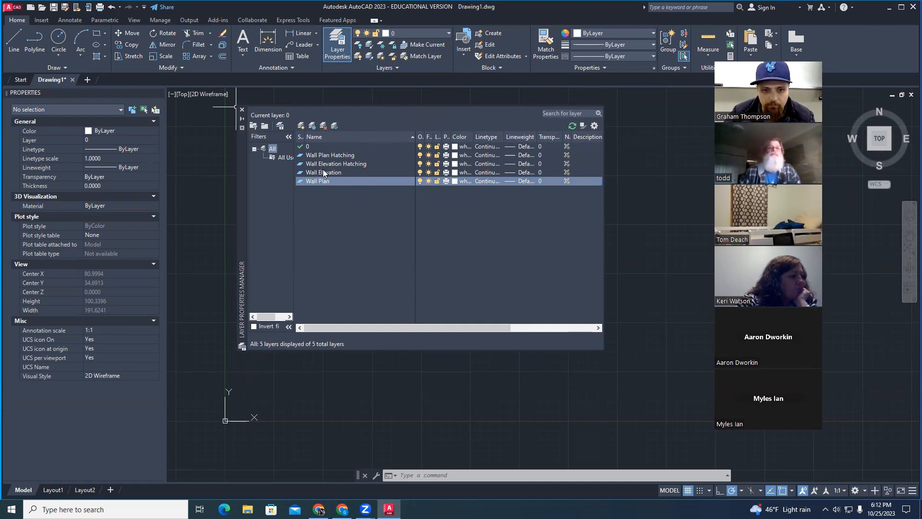
double_click(316, 180)
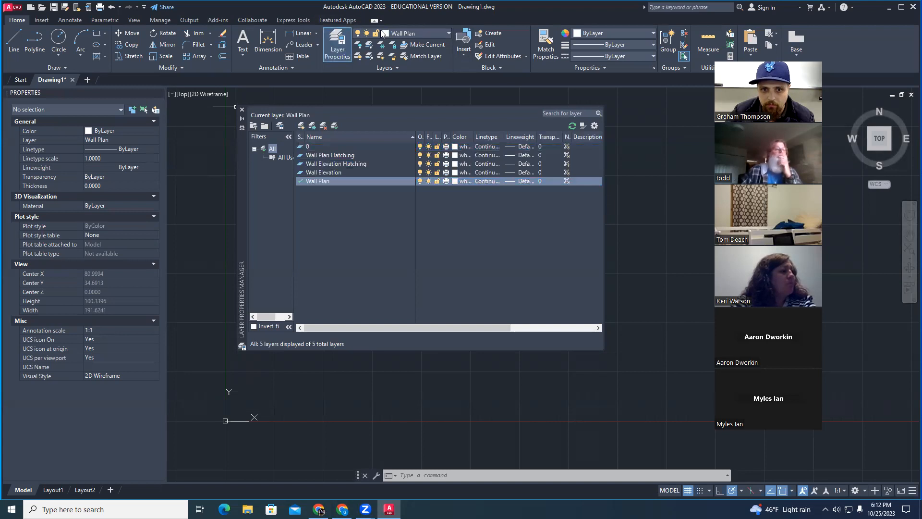
click(242, 110)
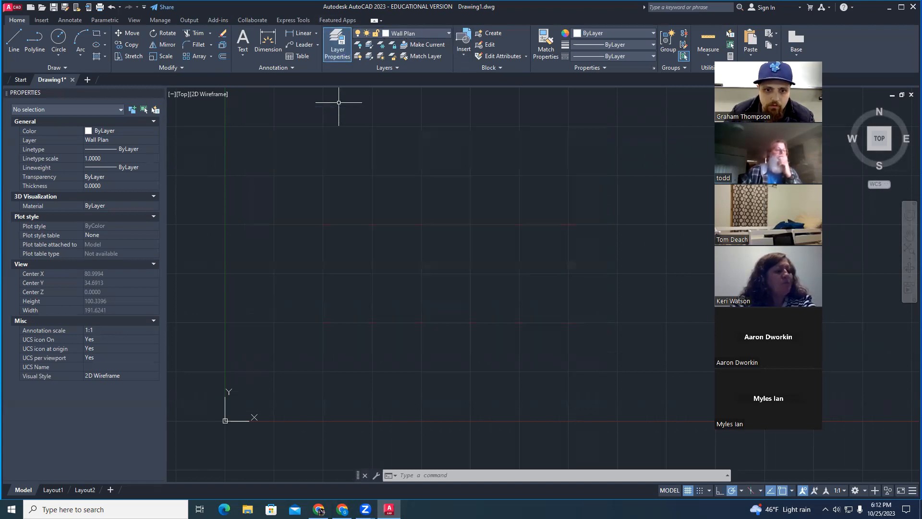
Explore the extent of the empty model space around the origin and far beyond it.
mouse_move(427, 207)
middle_down()
mouse_move(415, 224)
mouse_move(385, 208)
middle_up()
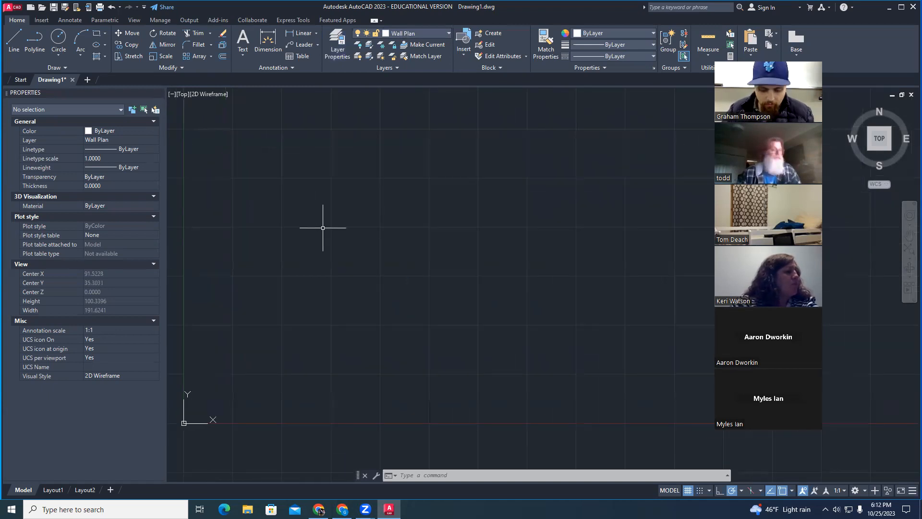
middle_drag(327, 216, 383, 232)
scroll(330, 209, up, 2)
mouse_move(329, 202)
middle_down()
mouse_move(325, 220)
mouse_move(360, 247)
middle_up()
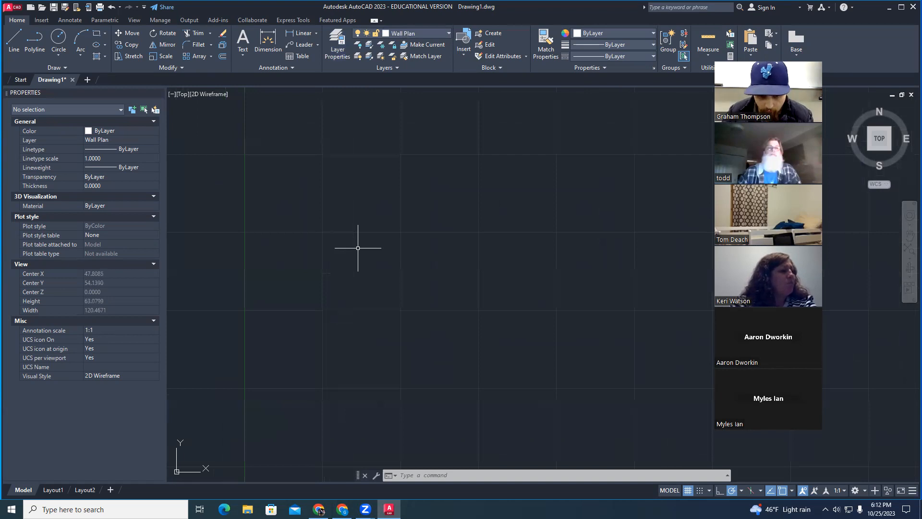
scroll(373, 250, down, 10)
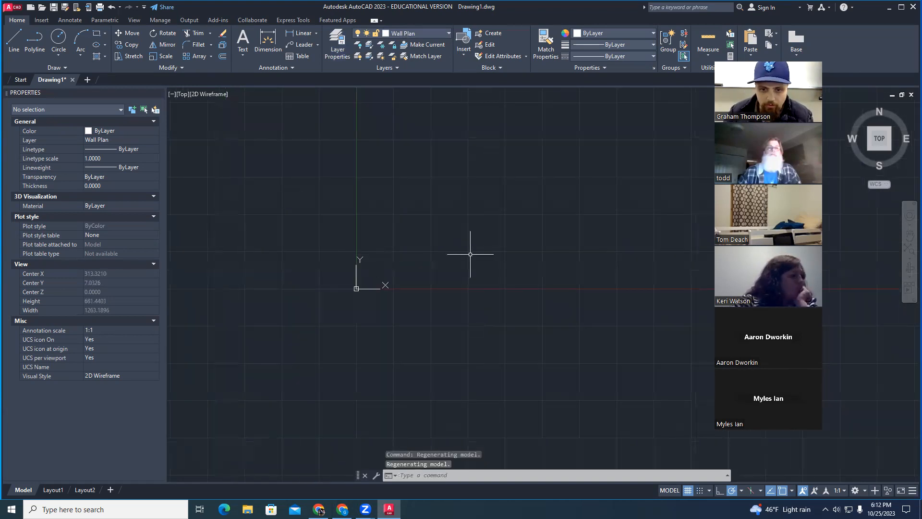
middle_drag(436, 210, 413, 228)
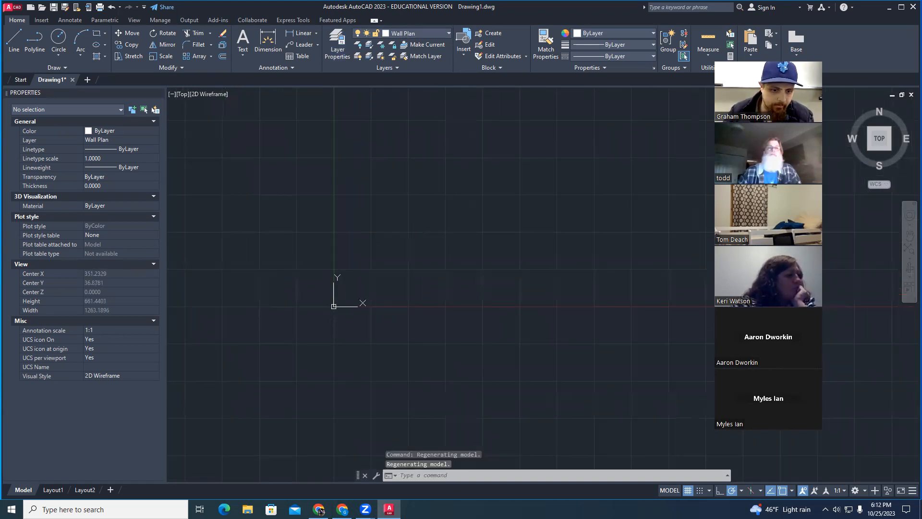
middle_drag(479, 181, 419, 243)
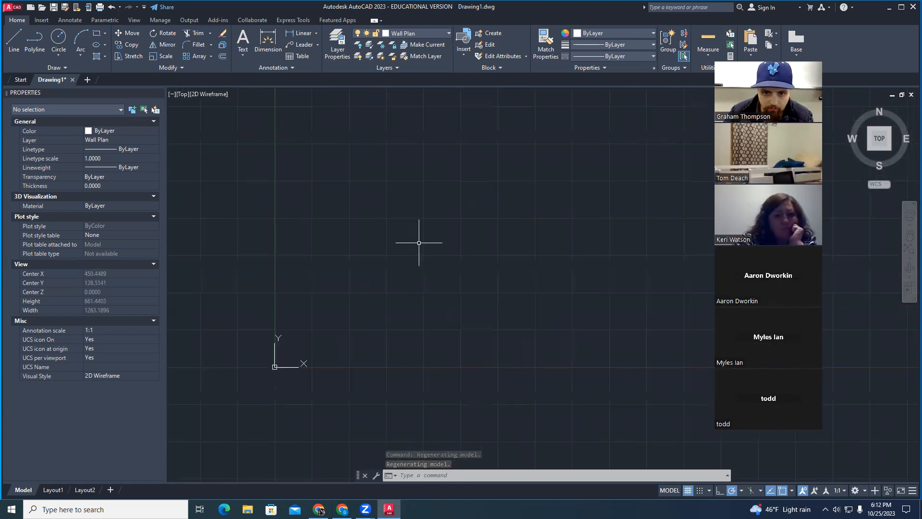
scroll(282, 366, up, 8)
scroll(327, 278, down, 12)
middle_drag(541, 206, 358, 395)
scroll(536, 292, down, 5)
middle_drag(512, 259, 420, 291)
scroll(399, 294, up, 8)
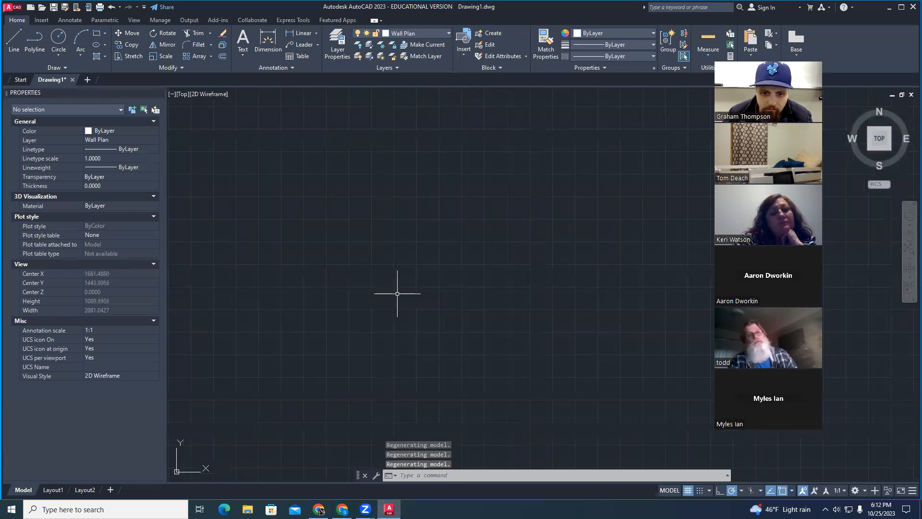
mouse_move(379, 265)
middle_down()
mouse_move(344, 269)
mouse_move(438, 263)
middle_up()
scroll(437, 263, up, 1)
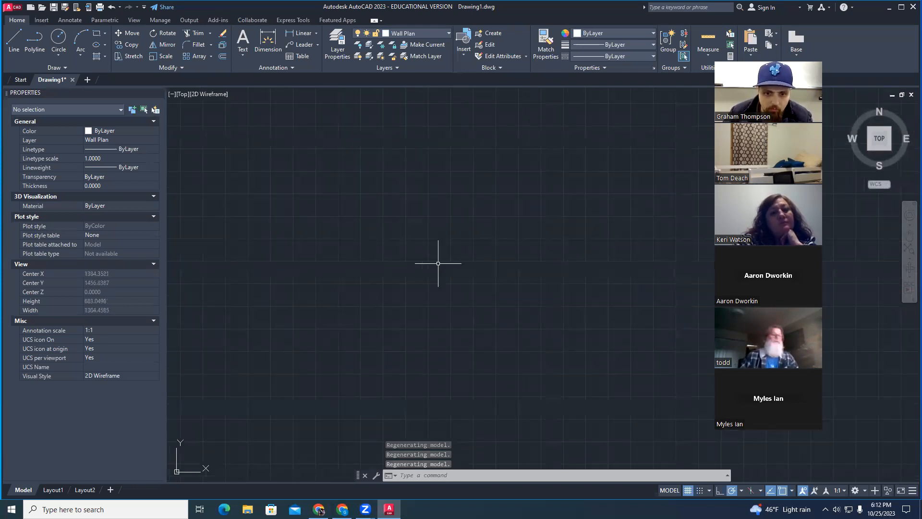
Compare the Layout1 sheet with model space and return to model space.
click(59, 491)
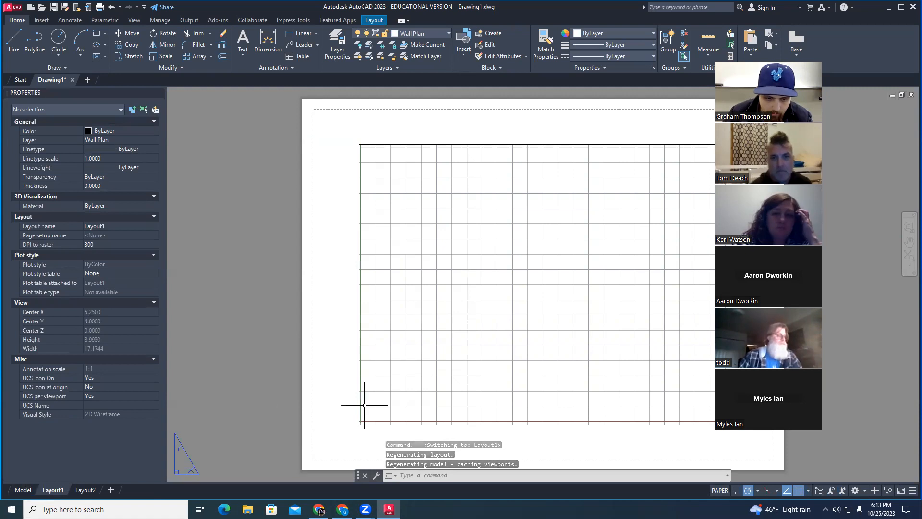
click(23, 490)
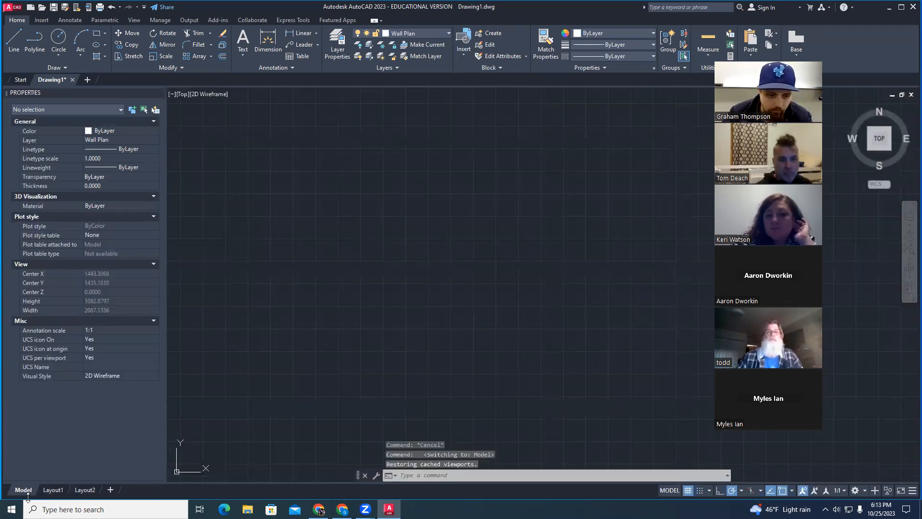
click(60, 490)
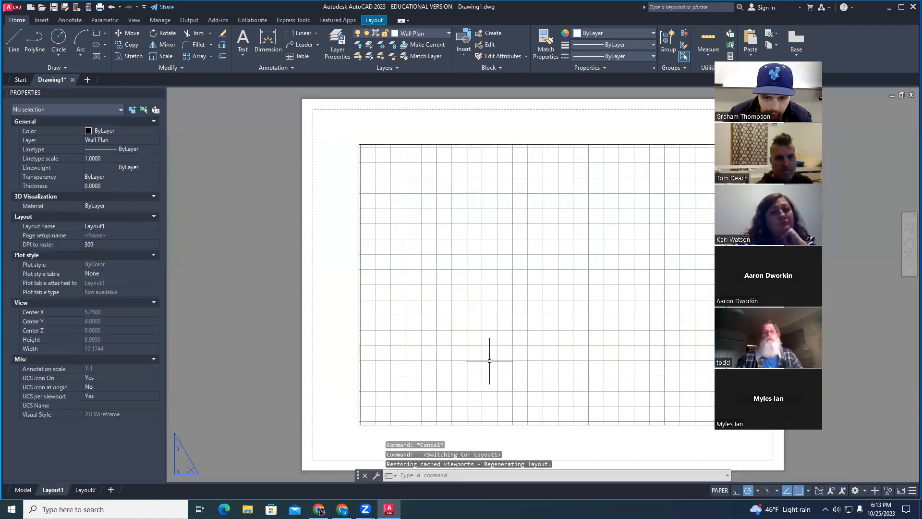
click(23, 490)
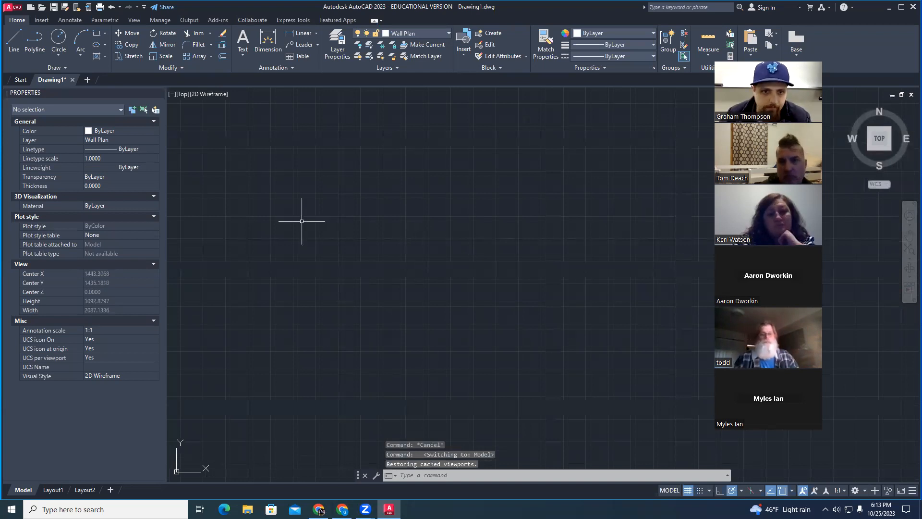
middle_drag(301, 186, 325, 197)
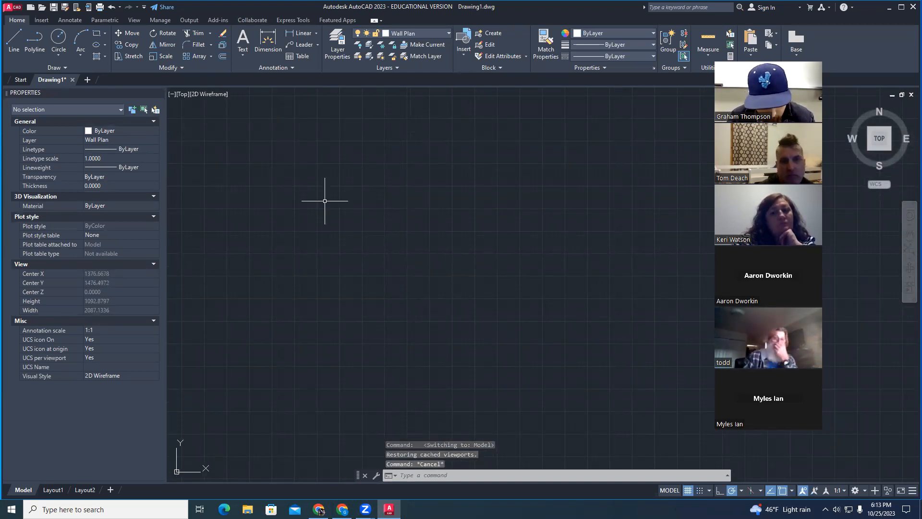
Try to draw a horizontal line 20' long on the Wall Plan layer, and cancel the Line command.
text(l)
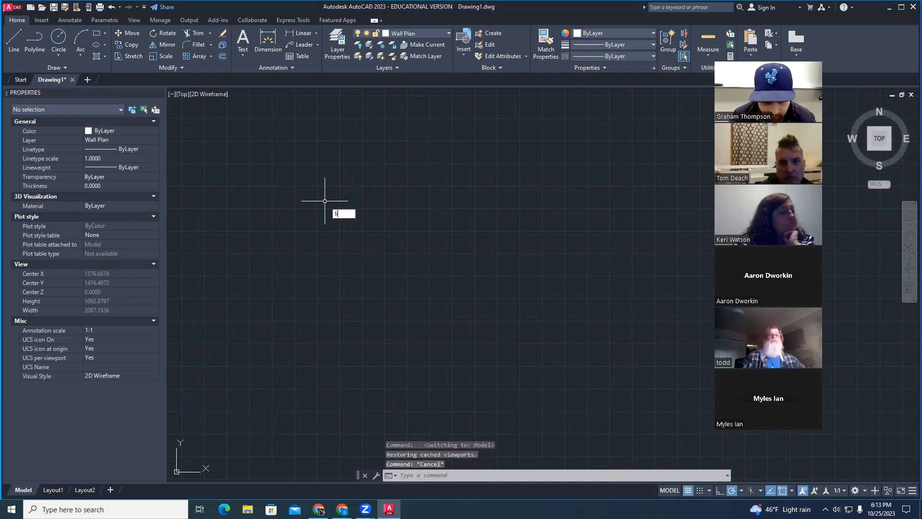
key(Return)
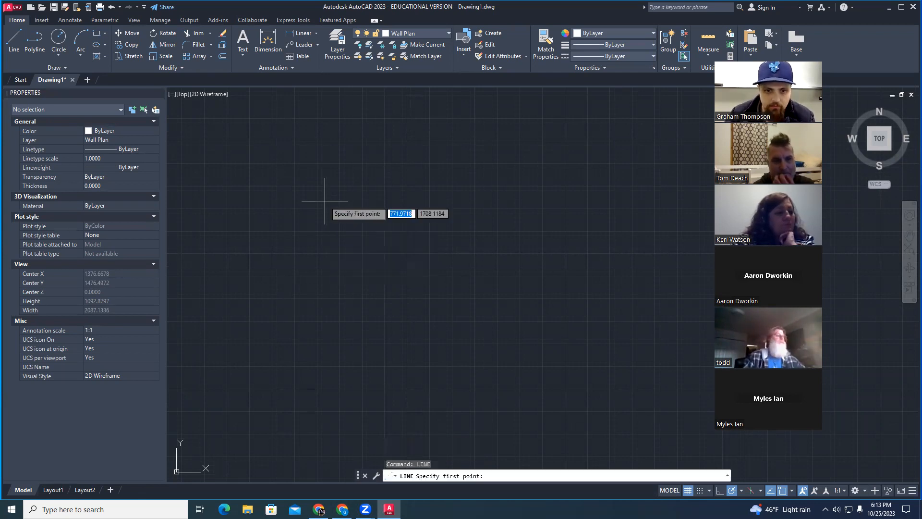
scroll(318, 214, up, 4)
click(326, 216)
scroll(386, 217, up, 6)
middle_drag(305, 231, 476, 219)
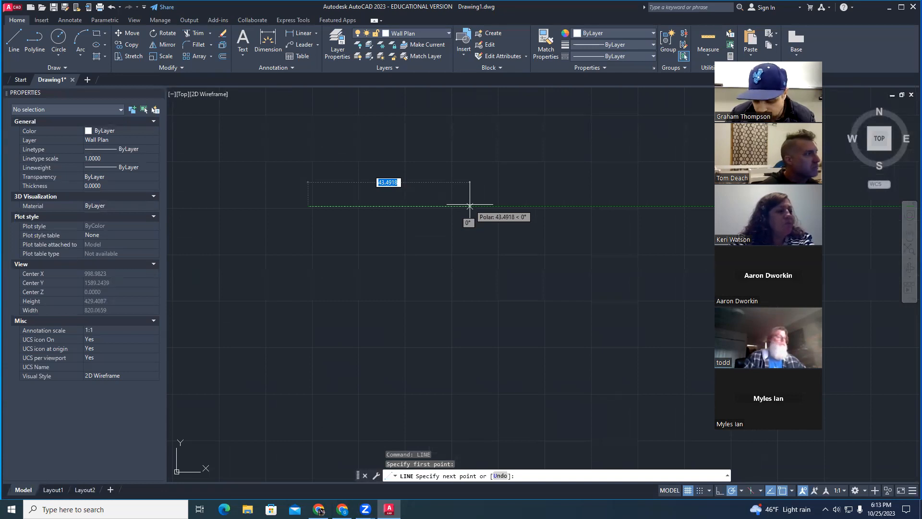
text(20')
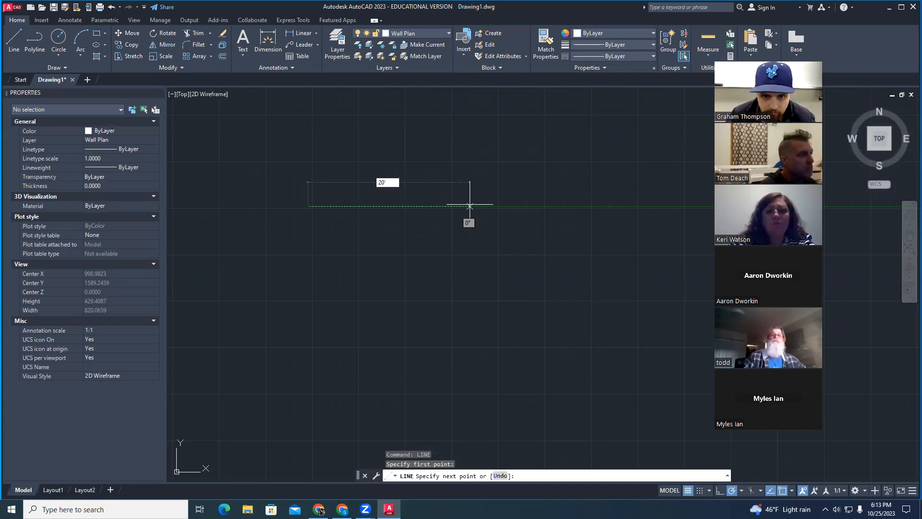
key(Return)
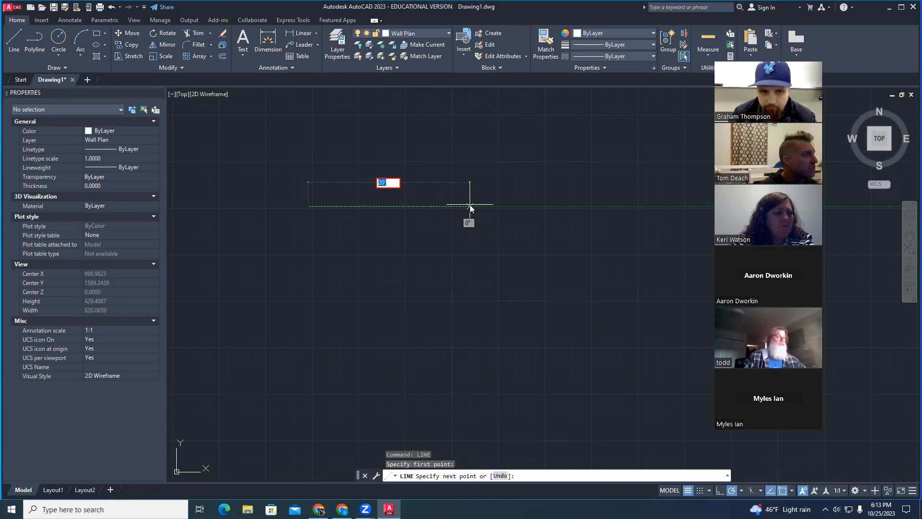
key(BackSpace)
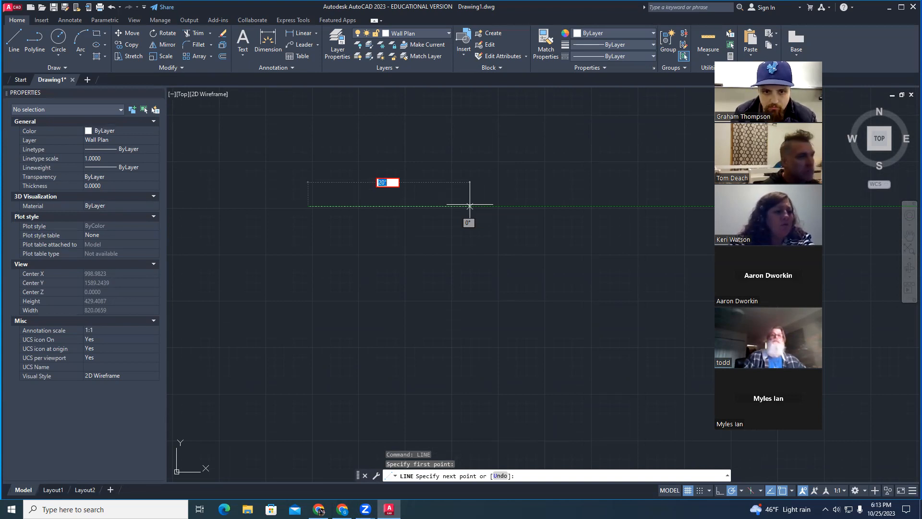
key(Escape)
key(Escape)
key(Escape)
key(Escape)
scroll(307, 221, up, 5)
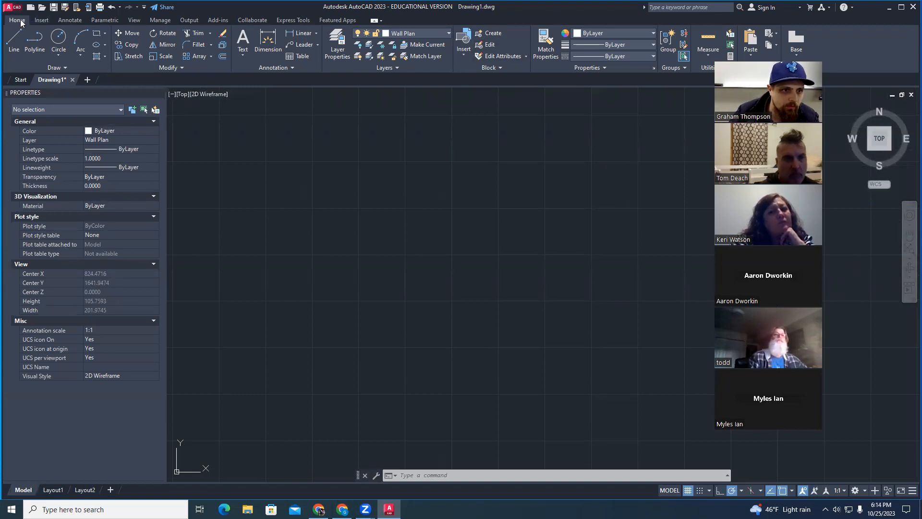
Examine the User Preferences, Drafting, 3D Modeling and Selection settings in Options for a drawing units setting.
click(14, 7)
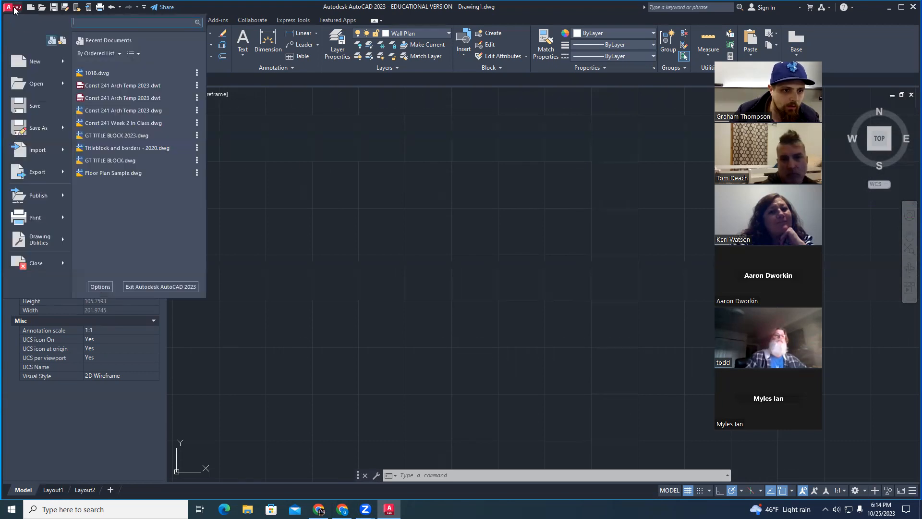
click(102, 287)
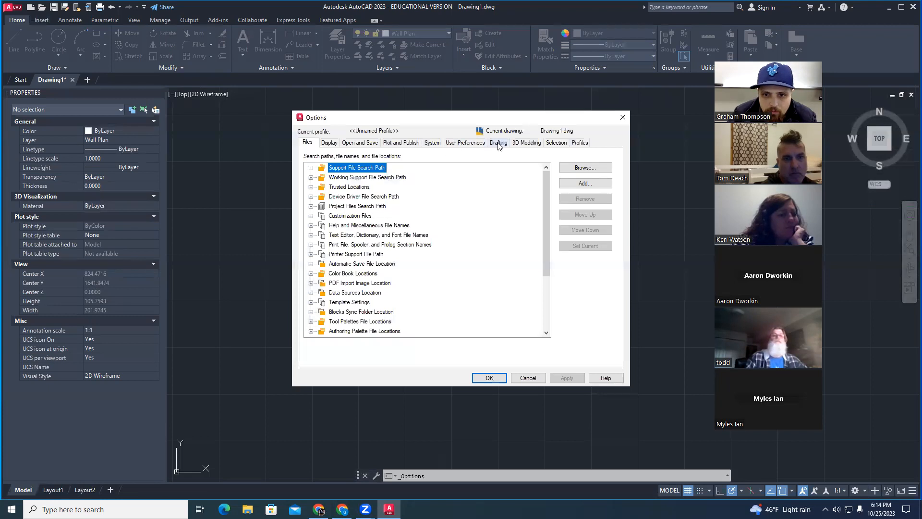
click(480, 145)
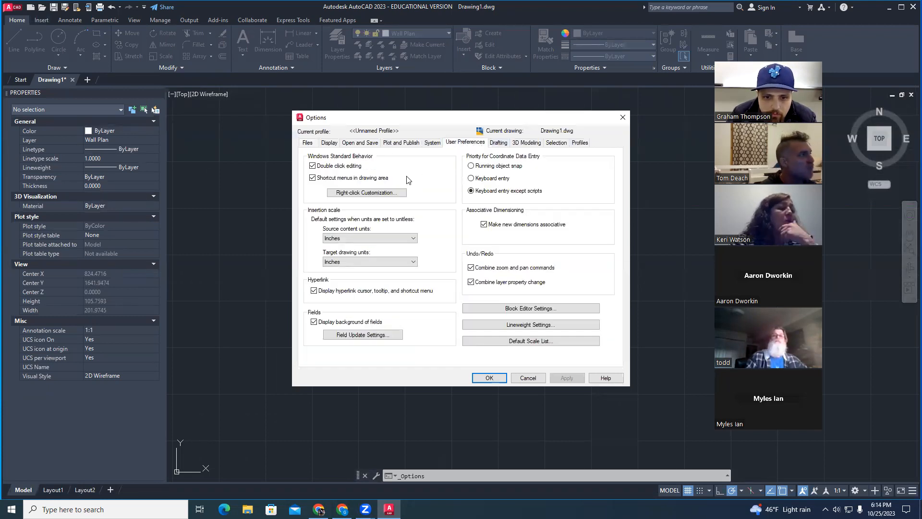
click(499, 144)
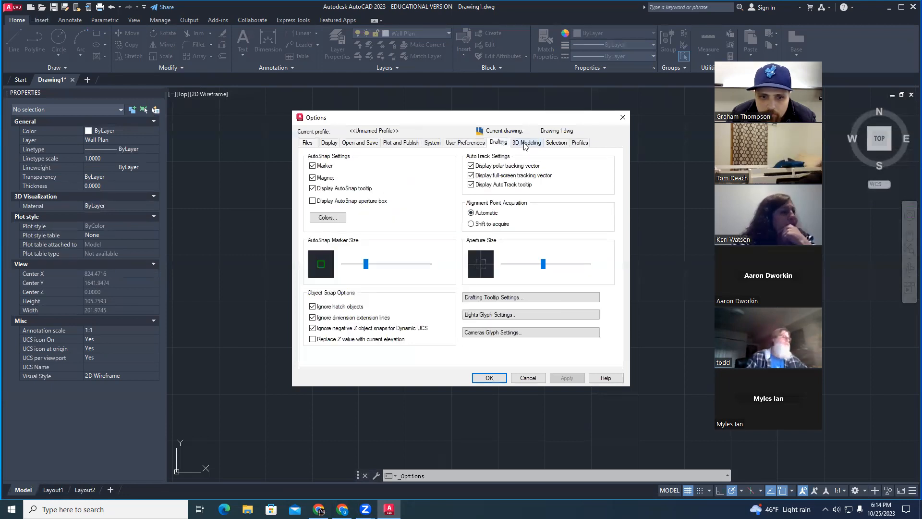
click(525, 144)
click(556, 143)
click(570, 143)
click(565, 144)
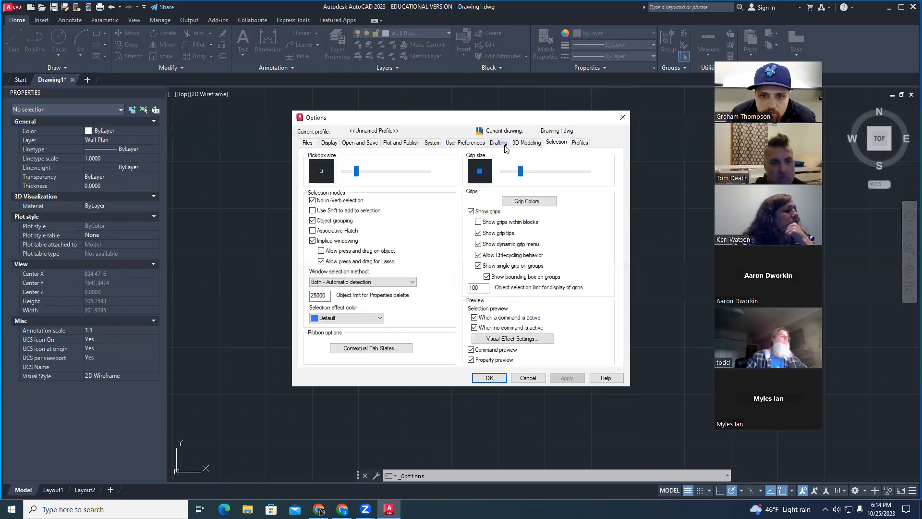
click(477, 144)
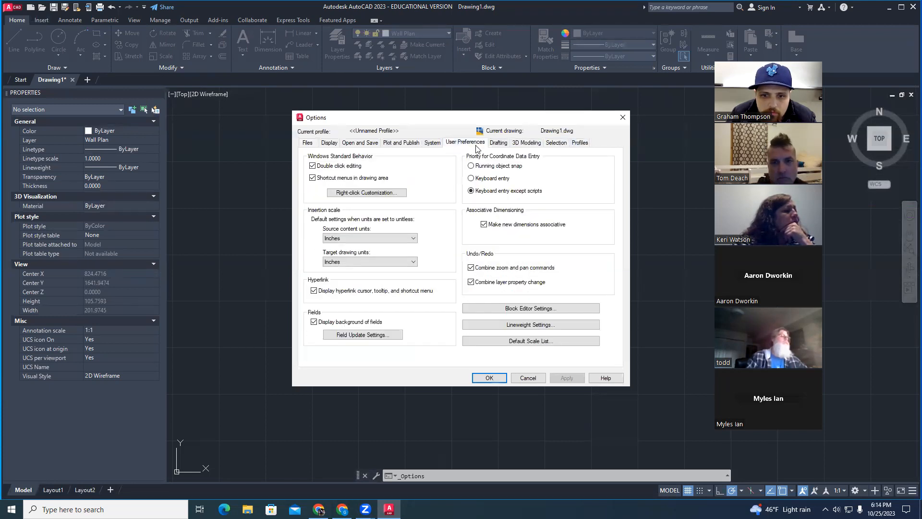
click(501, 144)
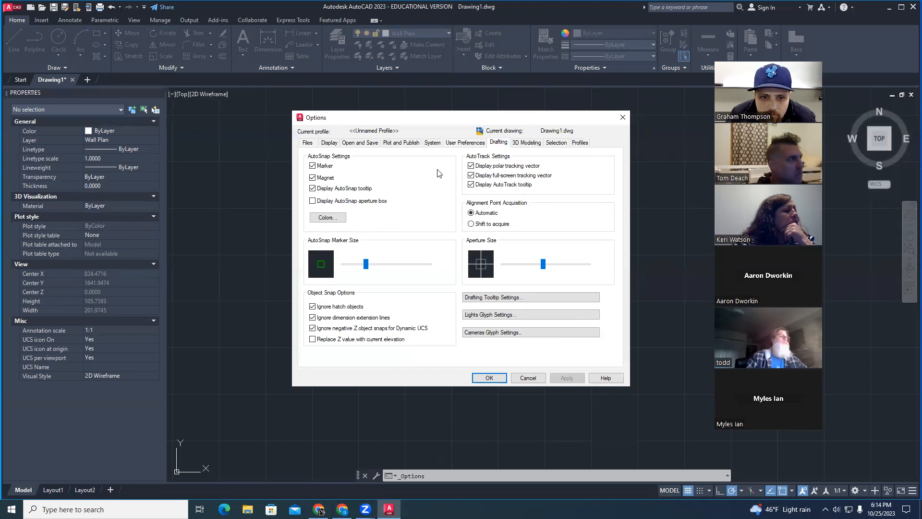
click(464, 144)
Set the insertion scale's source content units and target drawing units to Feet, and accept the options.
click(344, 238)
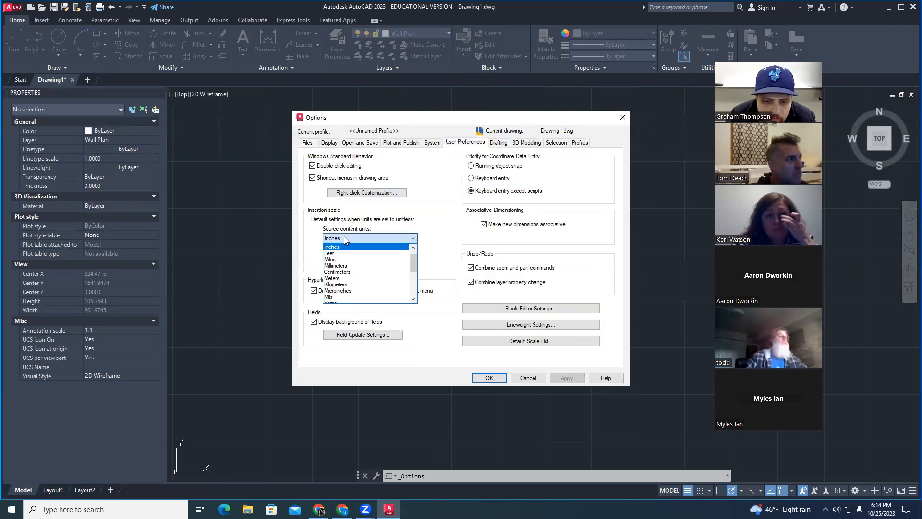
click(344, 238)
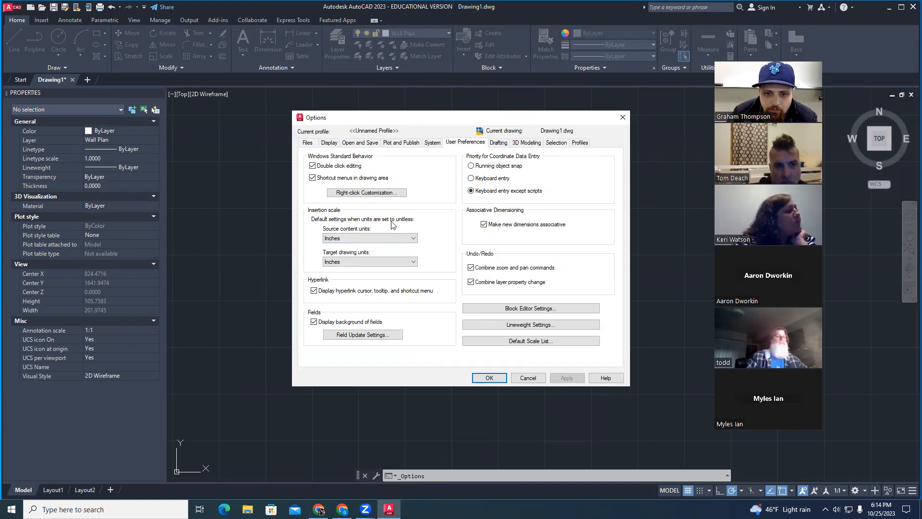
click(373, 239)
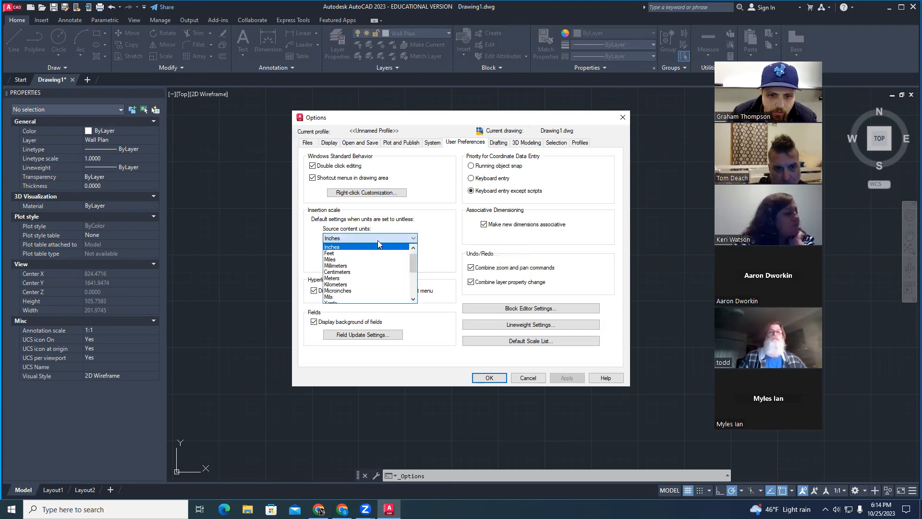
click(340, 254)
click(353, 262)
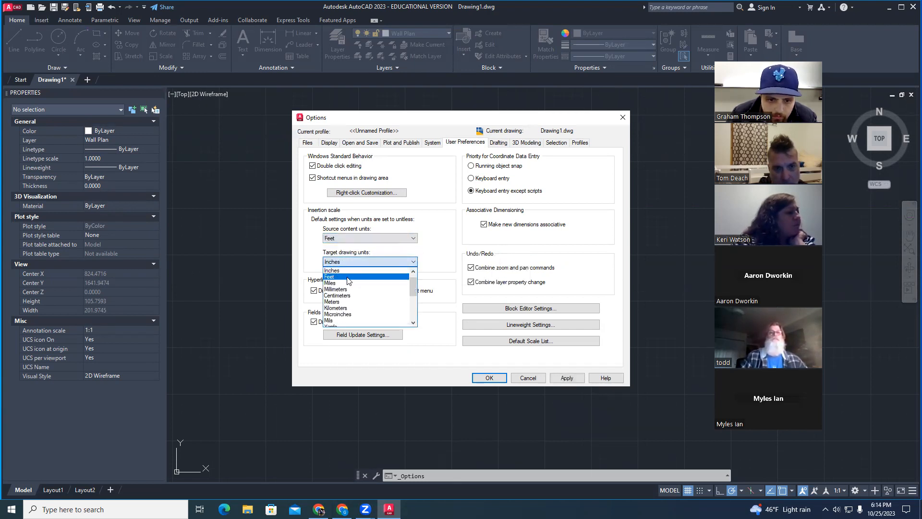
click(348, 276)
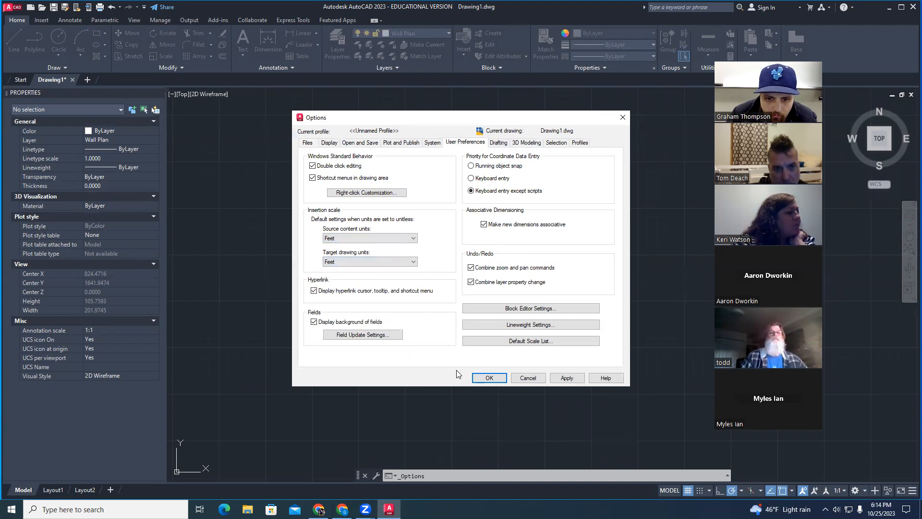
click(489, 377)
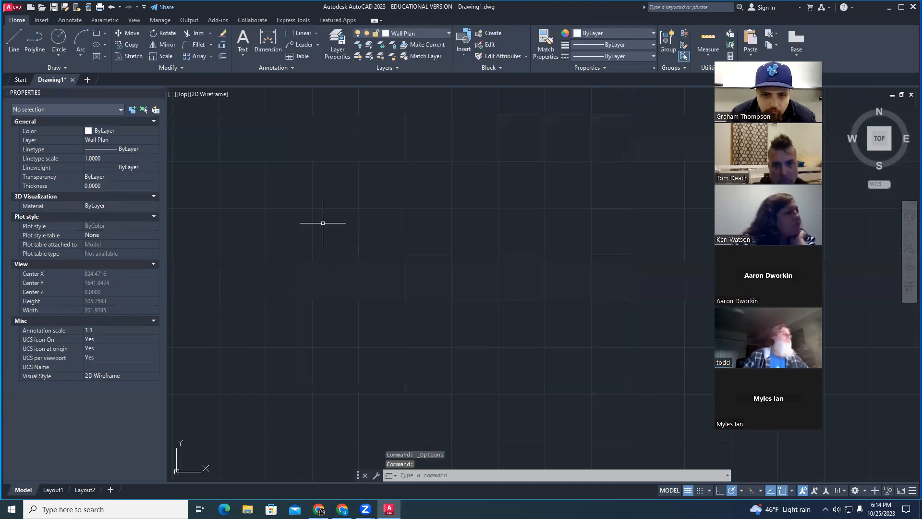
Try again to draw a horizontal 20' line on the Wall Plan layer using the Line command, and cancel it.
text(l)
key(Return)
click(312, 219)
text(2)
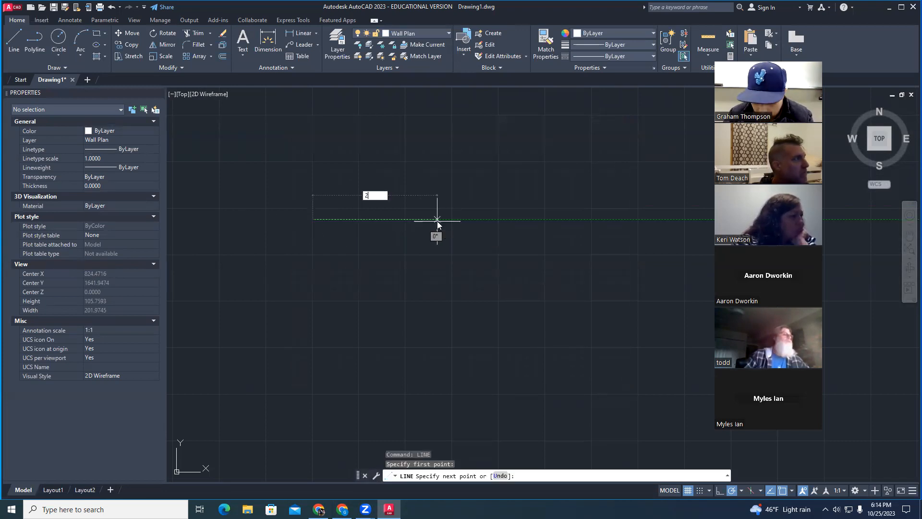
text(0')
key(Return)
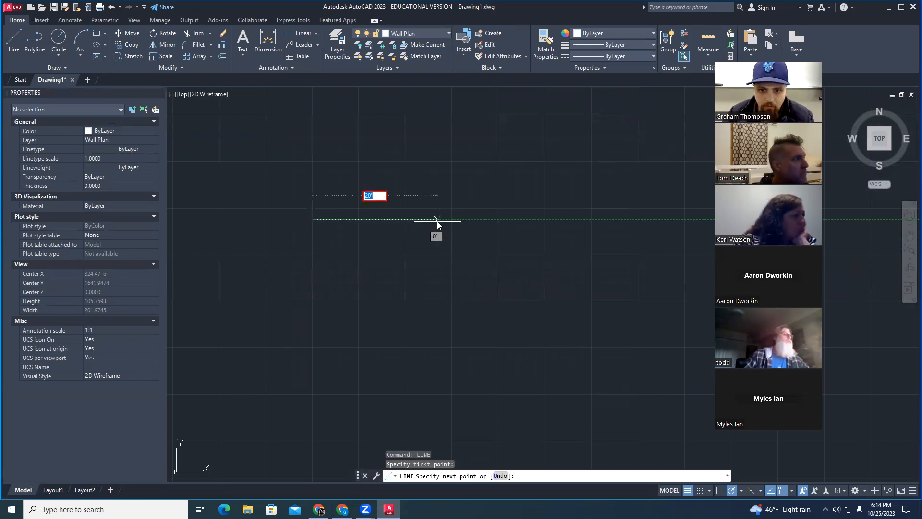
key(Escape)
key(Escape)
key(Escape)
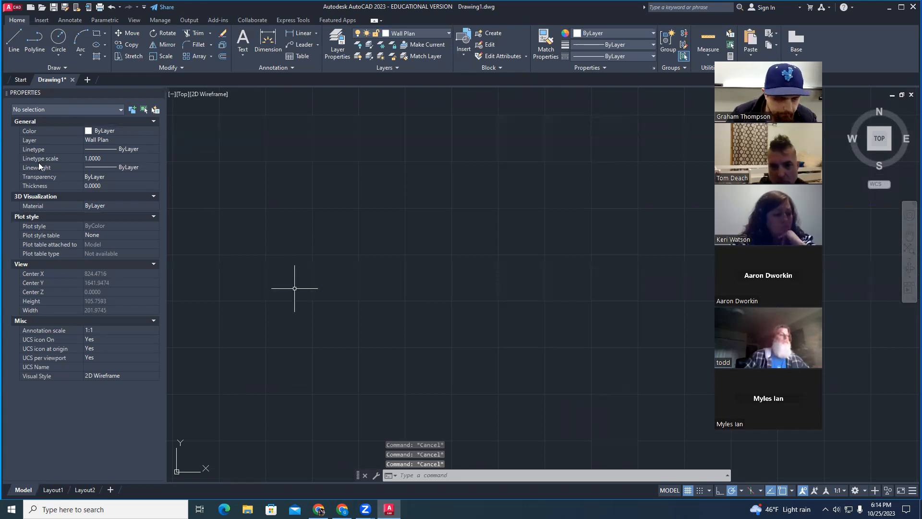
Open the Const 241 Arch Temp 2023 drawing from the Documents folder.
click(39, 7)
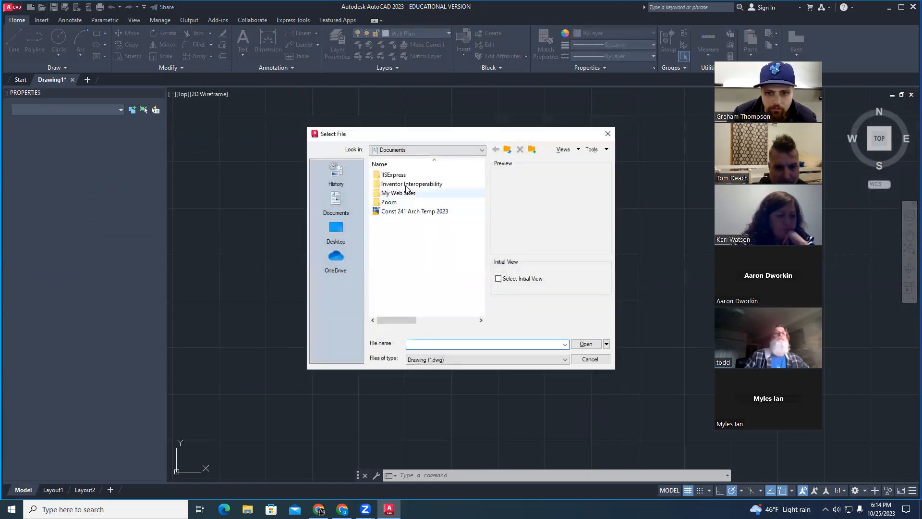
click(419, 212)
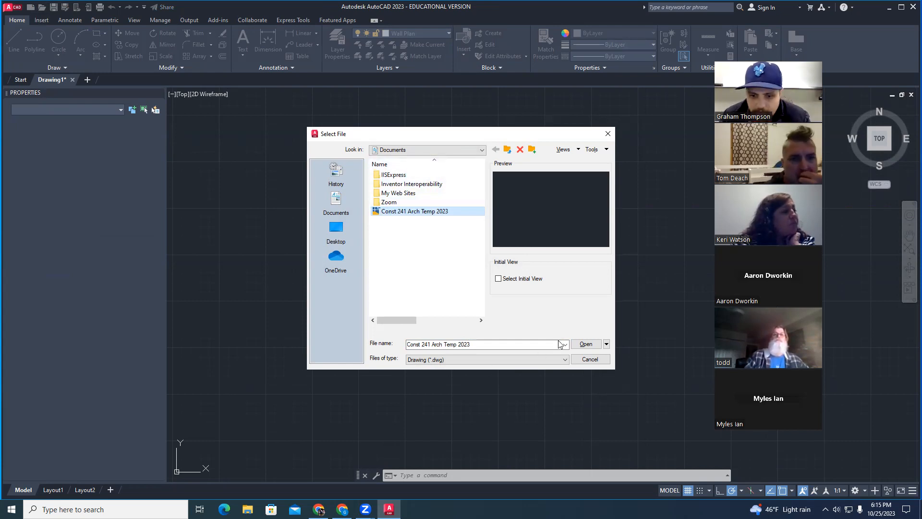
click(586, 344)
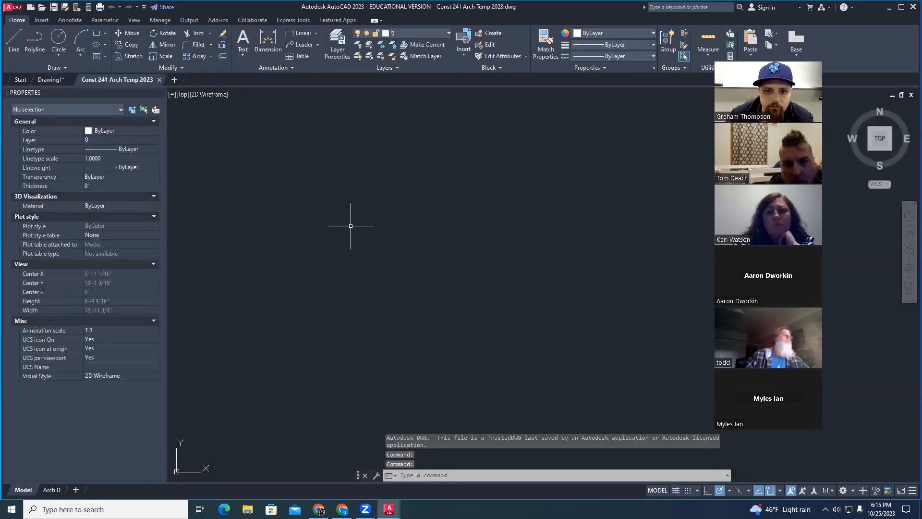
scroll(344, 261, down, 4)
key(Escape)
key(Escape)
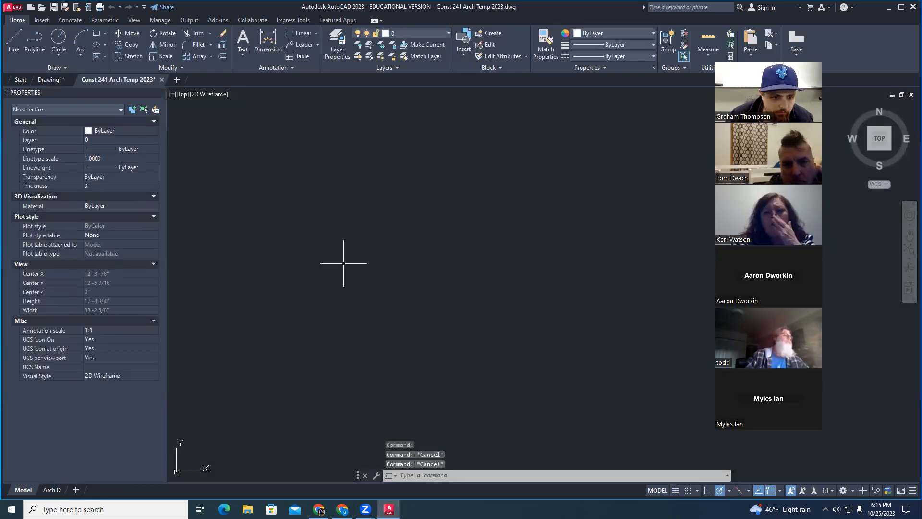
Start a horizontal line in the Const 241 Arch Temp 2023 drawing to check its length units, and cancel it.
click(344, 263)
text(line)
key(Return)
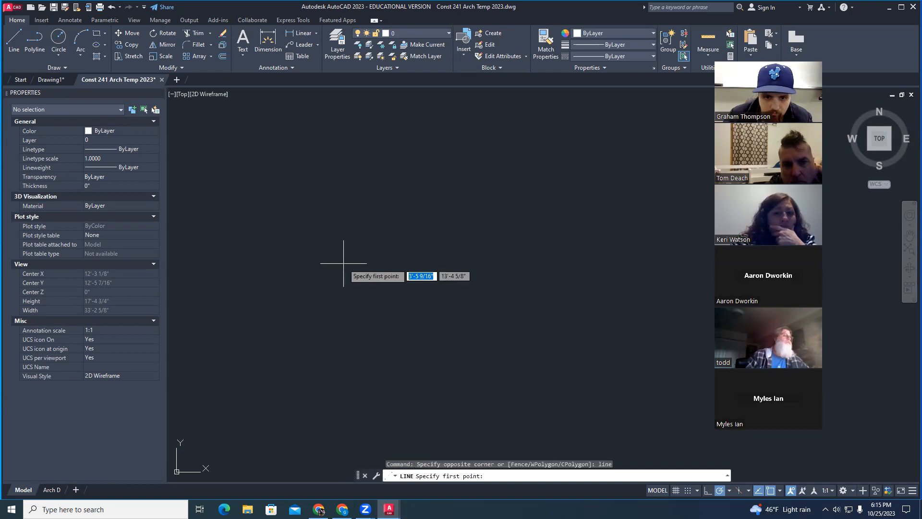
click(335, 232)
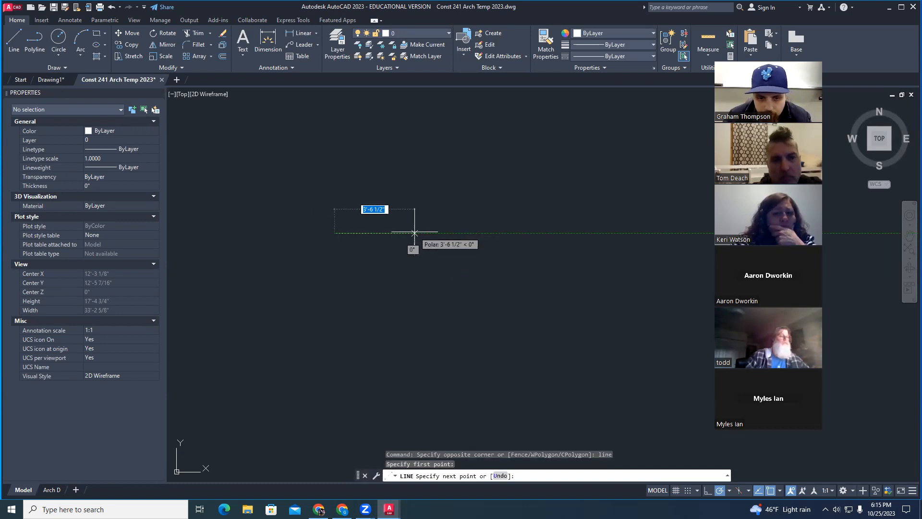
key(Escape)
key(Escape)
key(Escape)
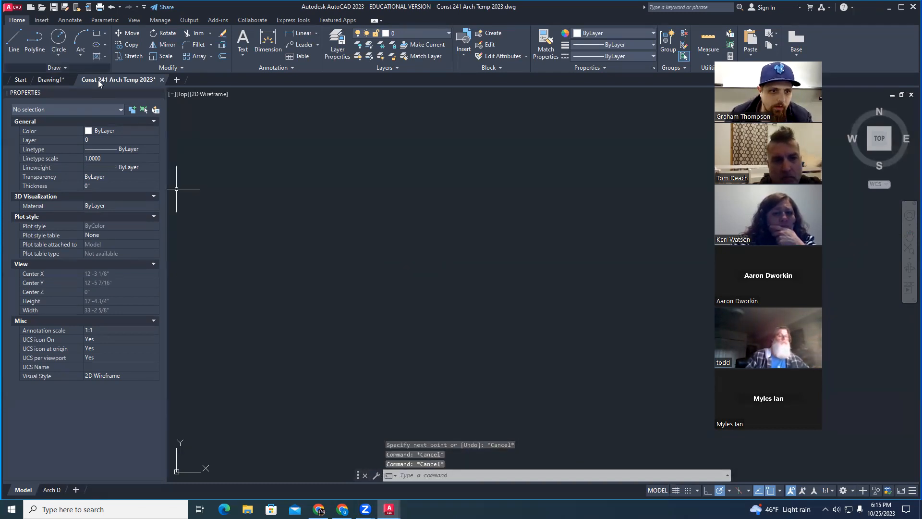
Close Const 241 Arch Temp 2023 and Drawing1 without saving the changes to either.
mouse_move(102, 82)
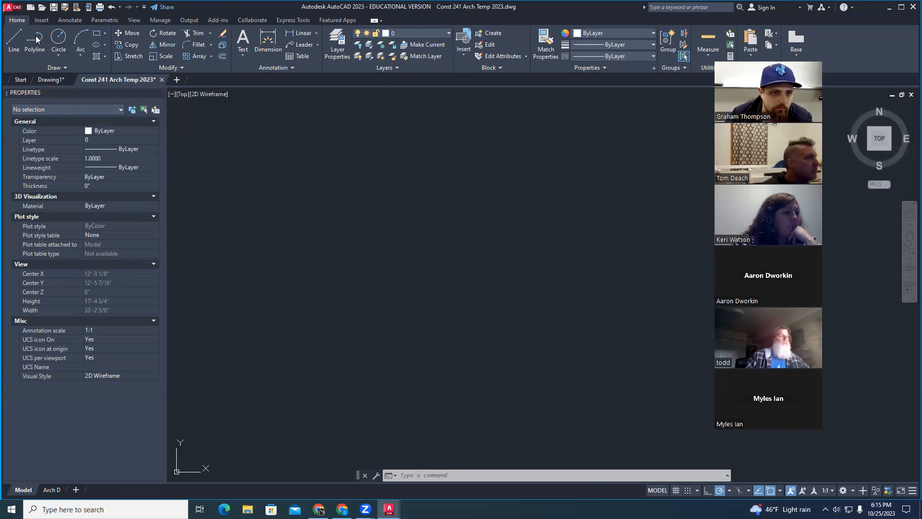
click(163, 80)
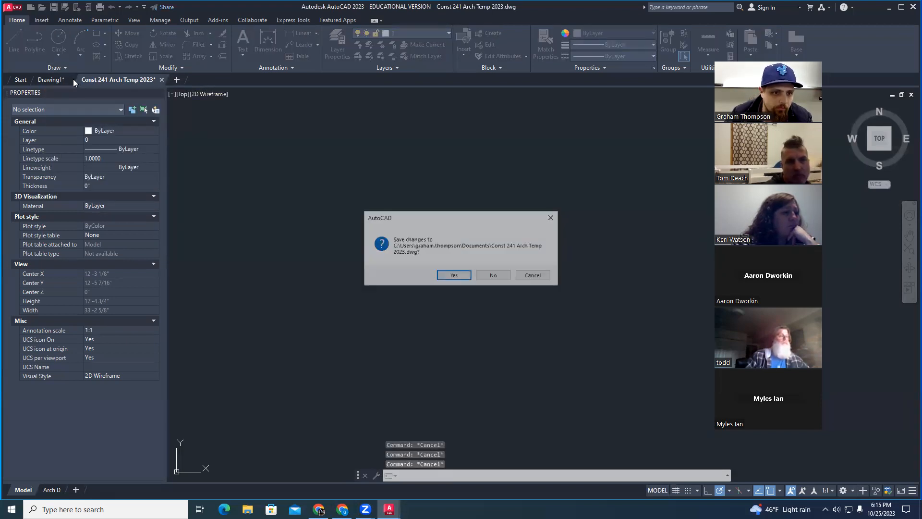
click(493, 277)
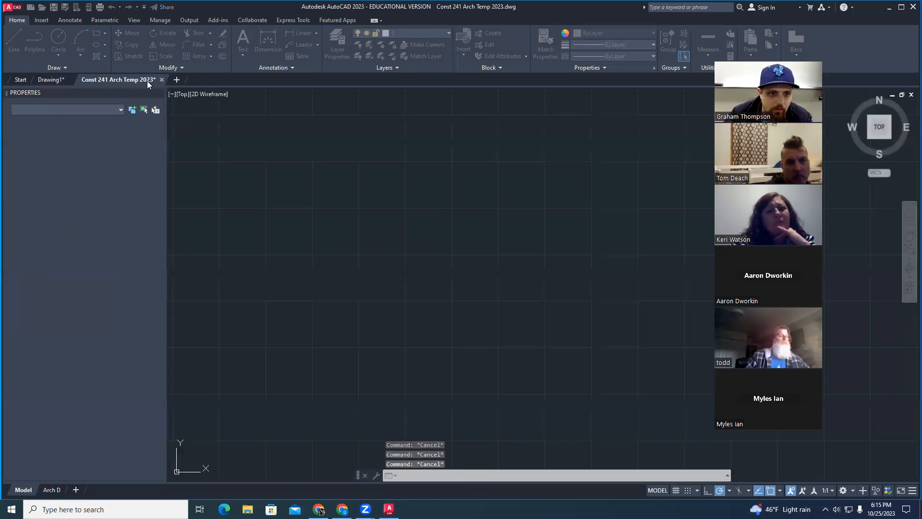
click(73, 80)
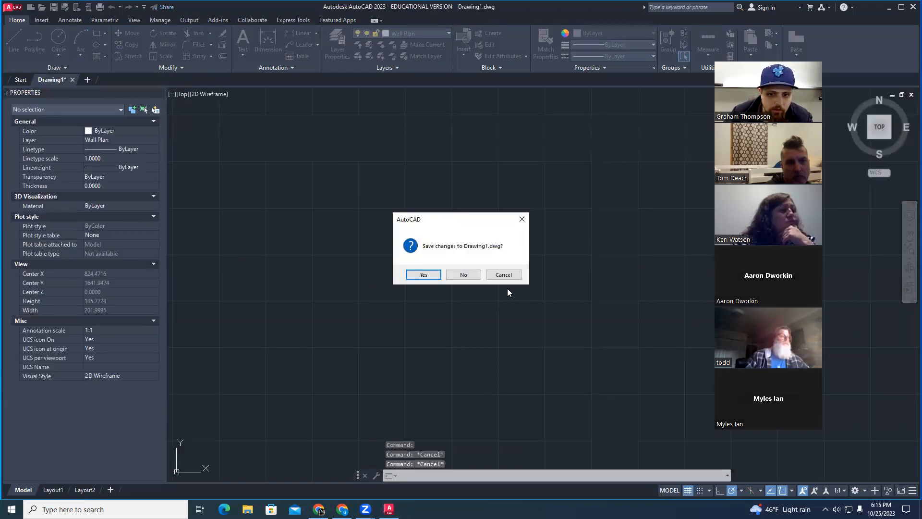
click(466, 274)
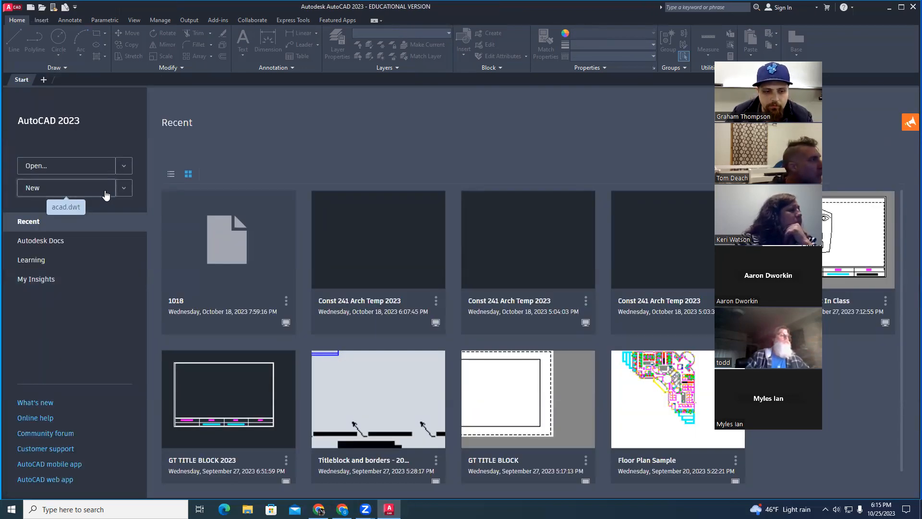
Create a new drawing from the default acad.dwt template and close it.
click(106, 194)
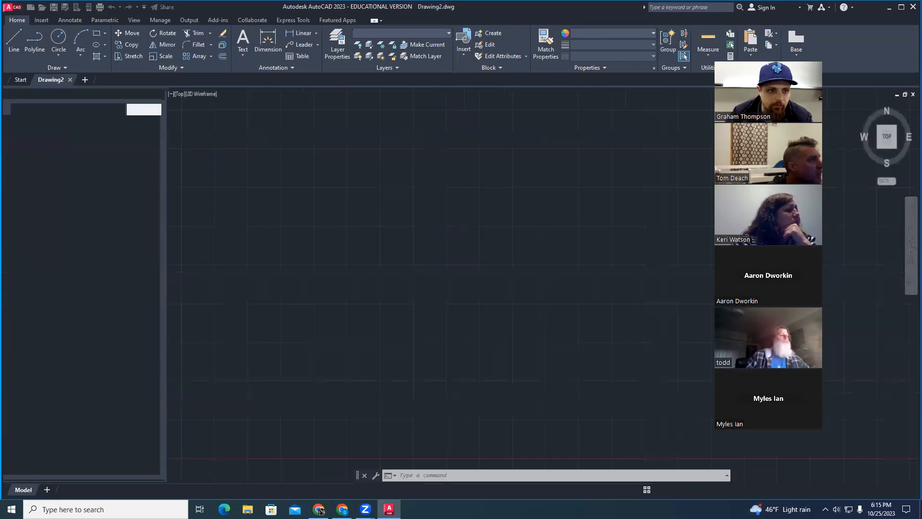
click(911, 96)
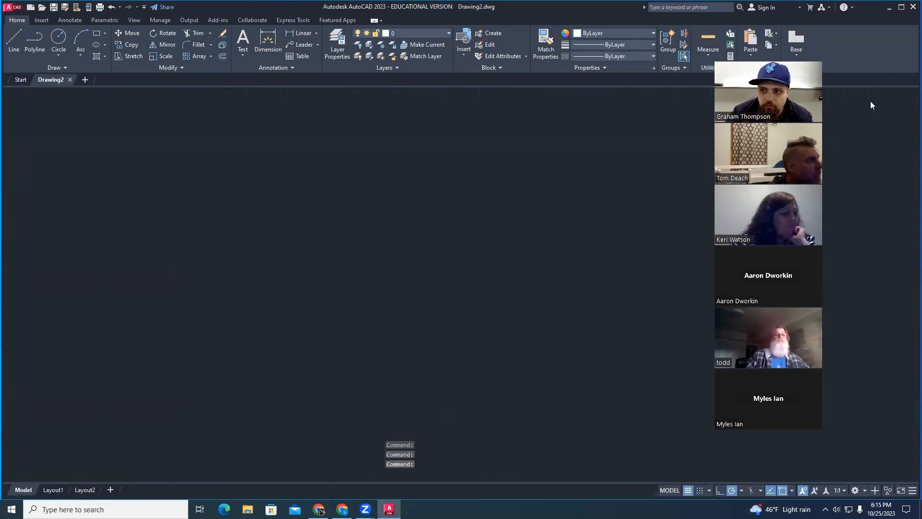
Create a new drawing from the Const 241 Arch Temp 2023 template in the Const 241 folder on the Desktop.
click(124, 187)
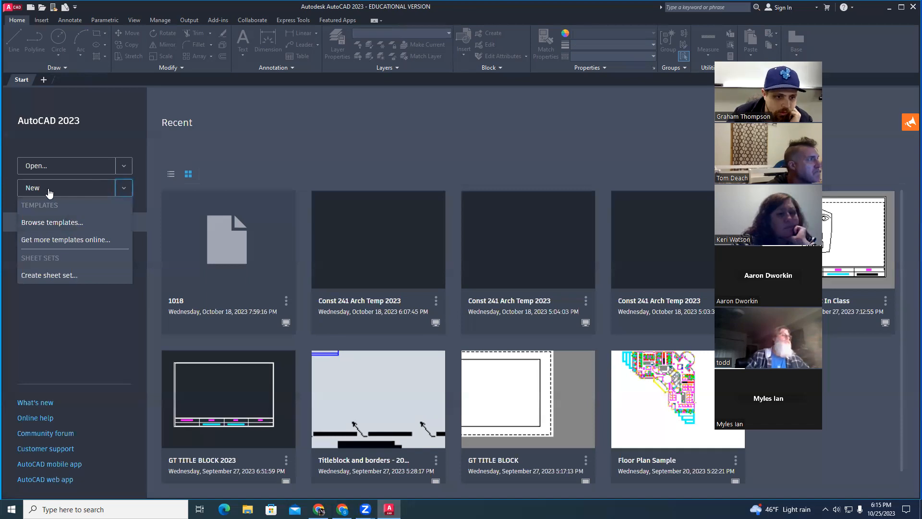
click(50, 222)
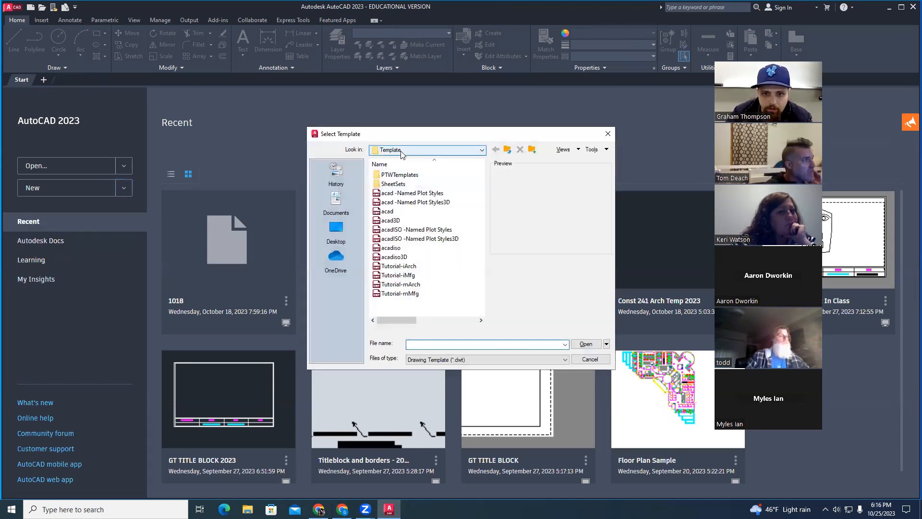
click(401, 152)
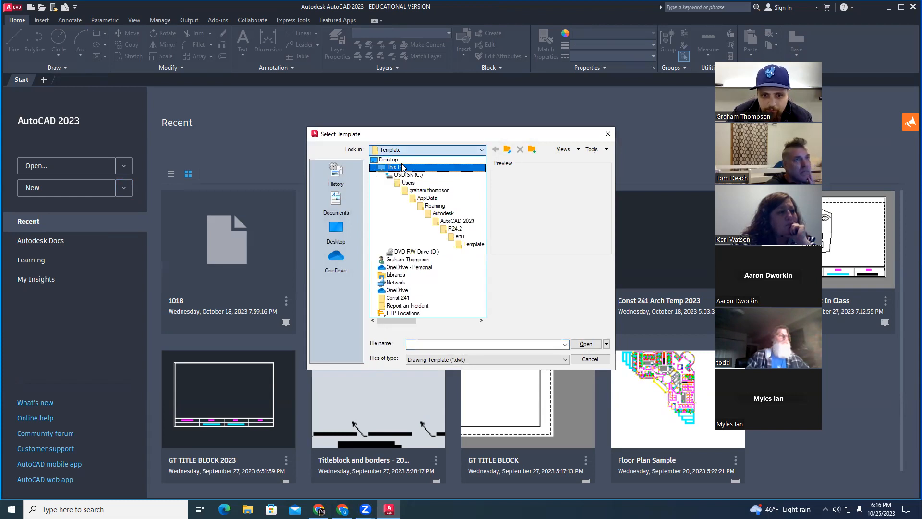
click(401, 168)
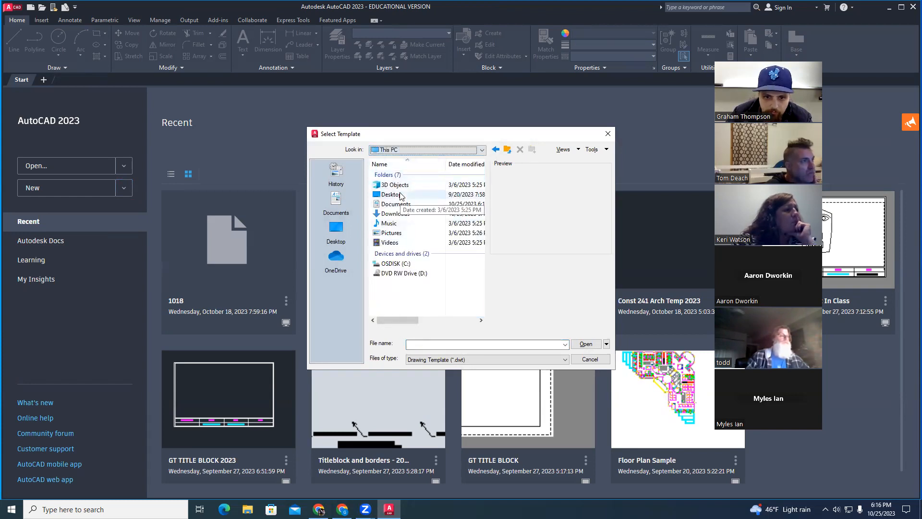
double_click(400, 195)
double_click(394, 175)
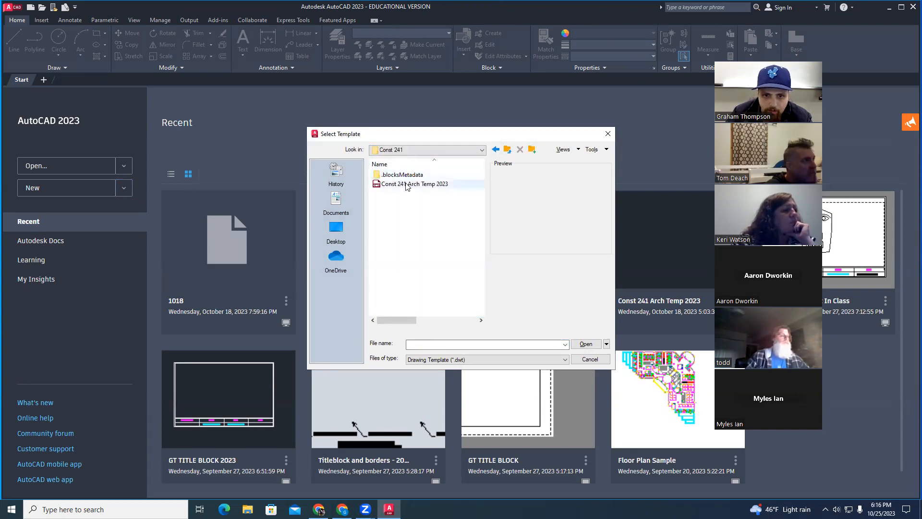
click(406, 185)
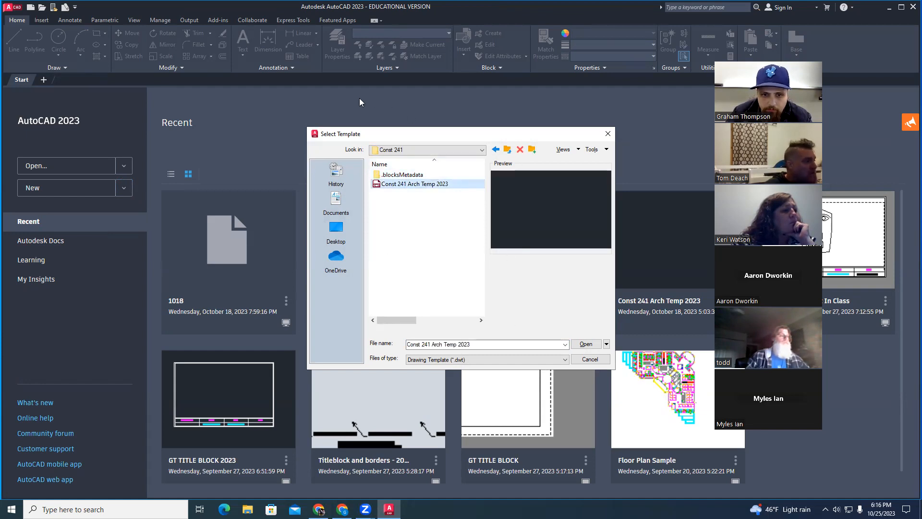
click(583, 345)
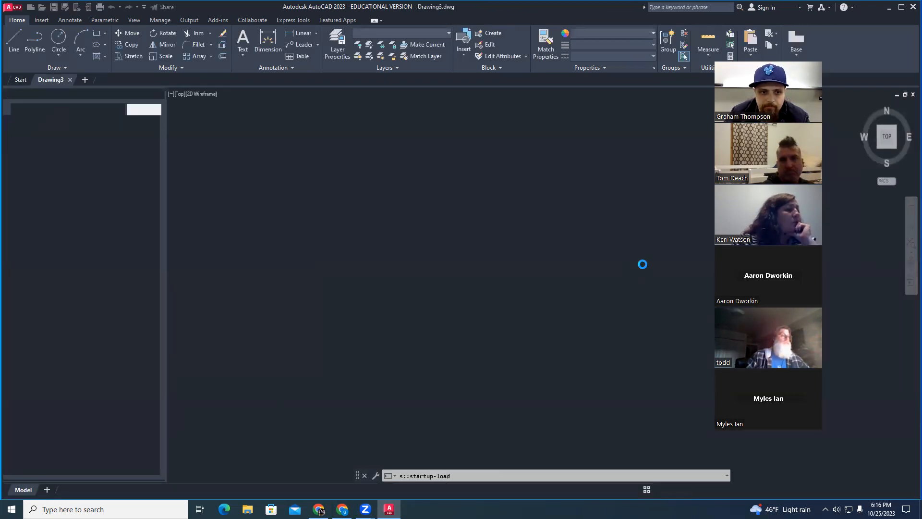
Start a horizontal line in the new template-based drawing to check its length units, and cancel it.
scroll(363, 219, down, 6)
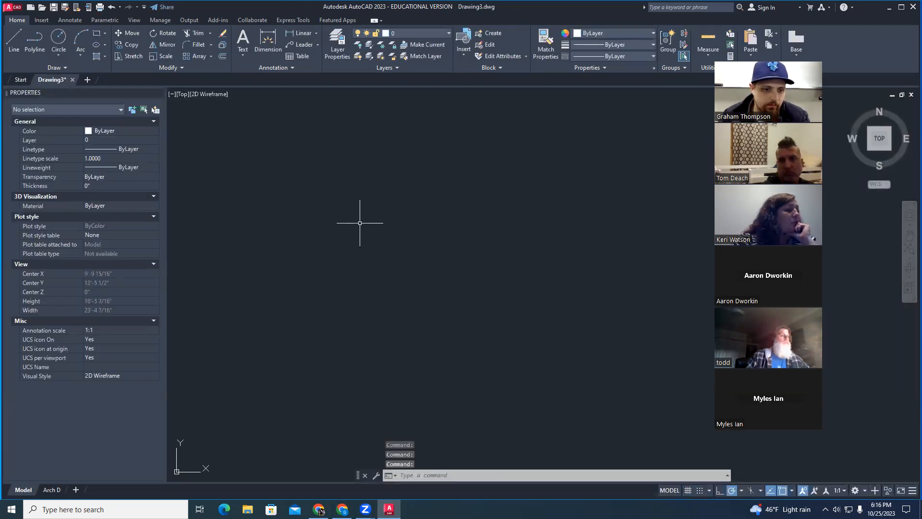
key(Escape)
key(Escape)
scroll(367, 222, up, 3)
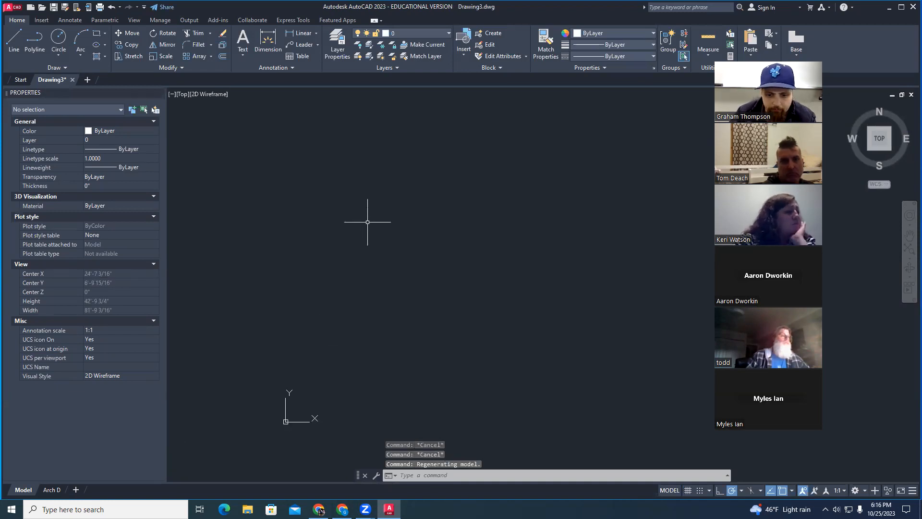
key(Escape)
scroll(366, 221, down, 1)
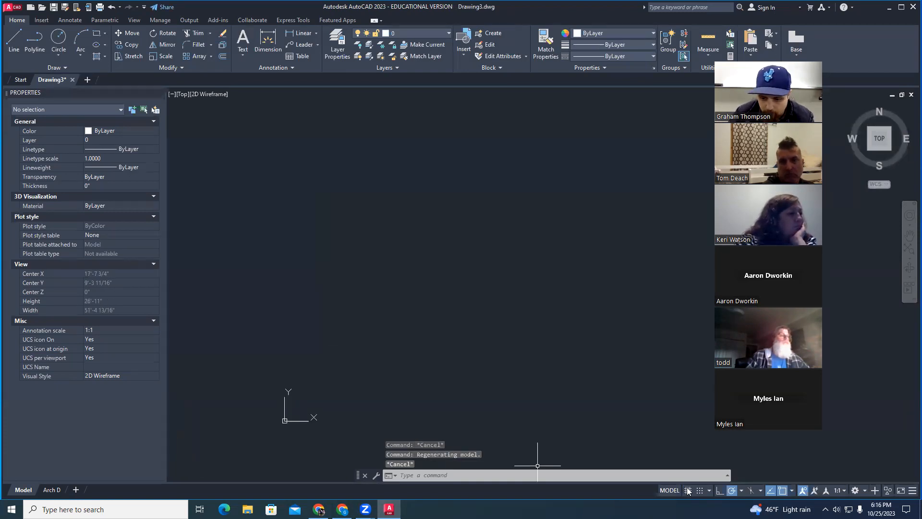
middle_drag(402, 218, 399, 219)
key(Escape)
key(Escape)
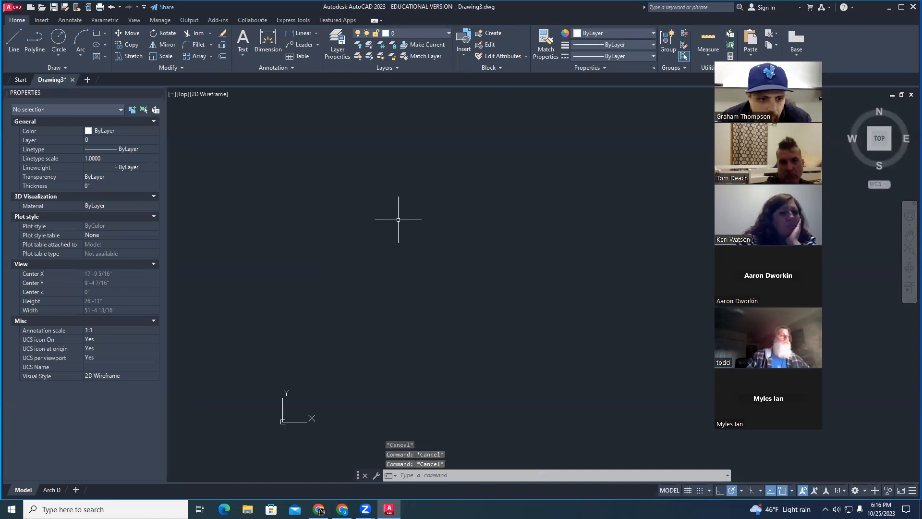
text(line)
key(Return)
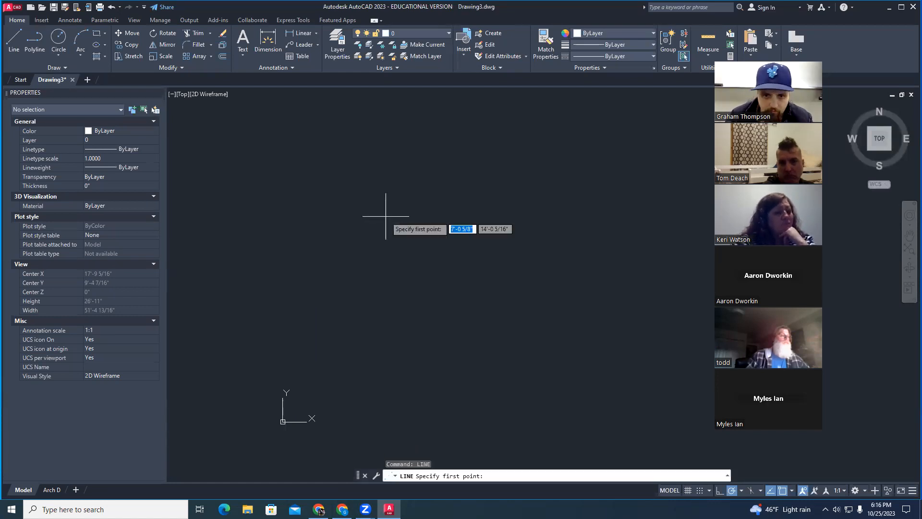
click(319, 215)
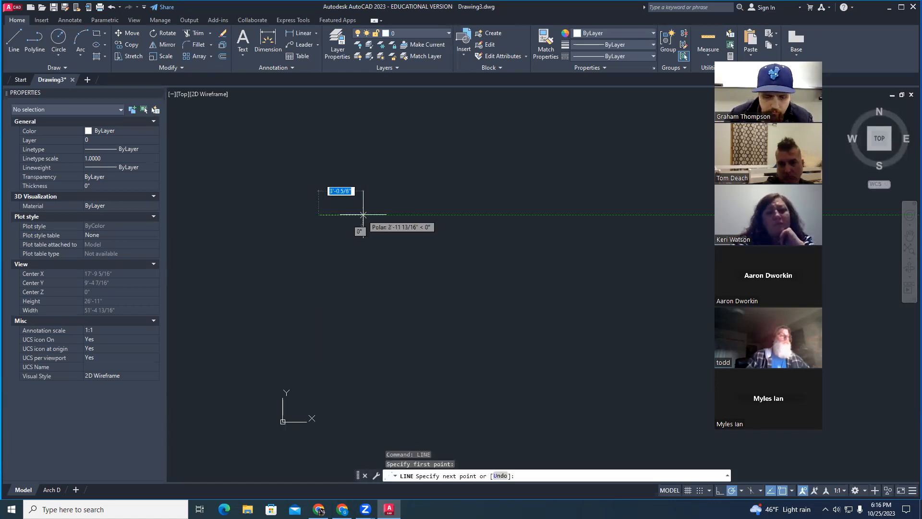
key(Escape)
key(Escape)
middle_drag(345, 257, 364, 250)
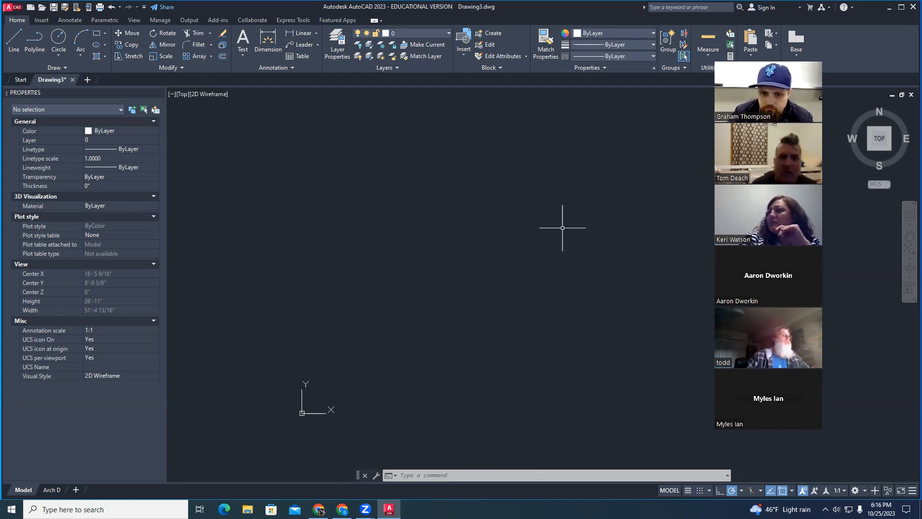
scroll(398, 292, up, 3)
scroll(398, 292, down, 3)
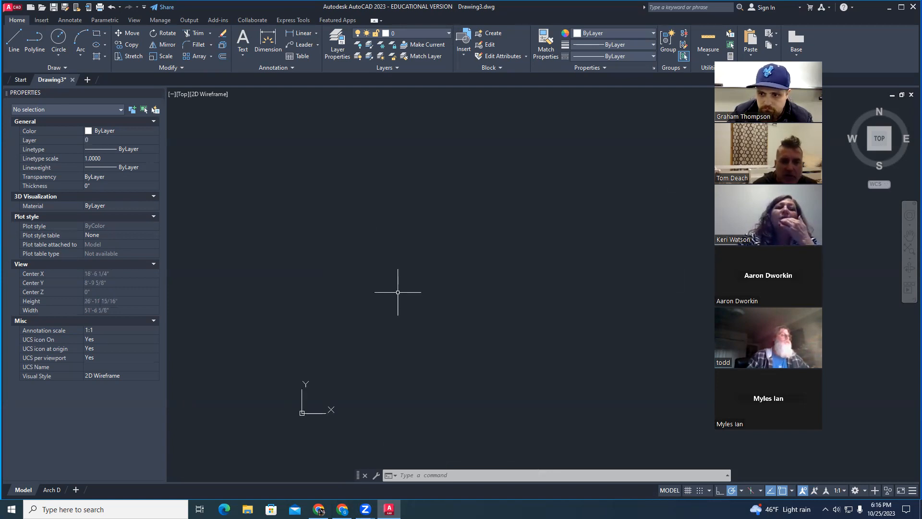
scroll(332, 387, up, 4)
middle_drag(331, 385, 354, 349)
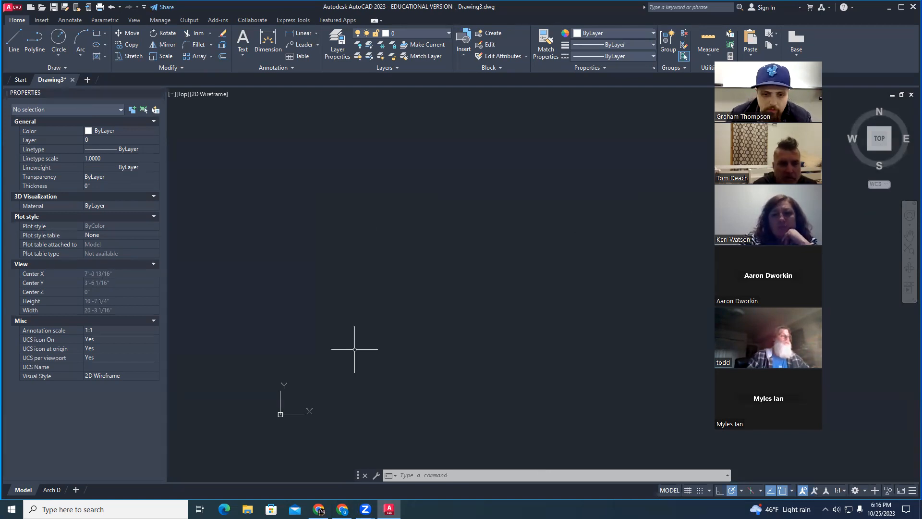
middle_drag(346, 292, 345, 303)
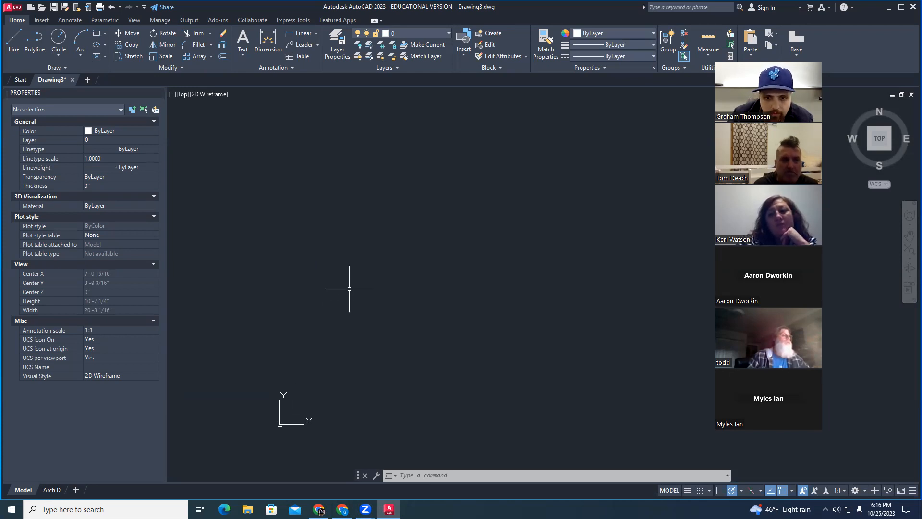
middle_drag(504, 191, 501, 195)
middle_drag(387, 277, 361, 261)
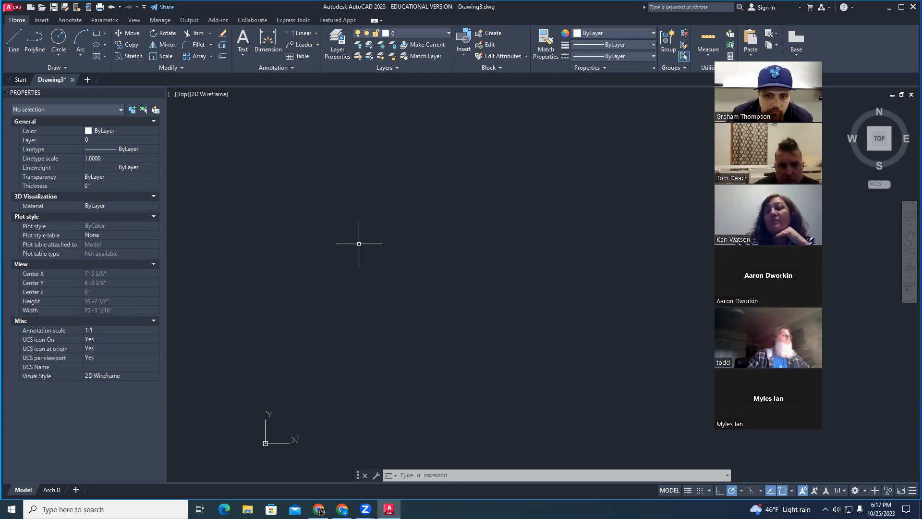
scroll(358, 242, up, 4)
scroll(358, 243, down, 2)
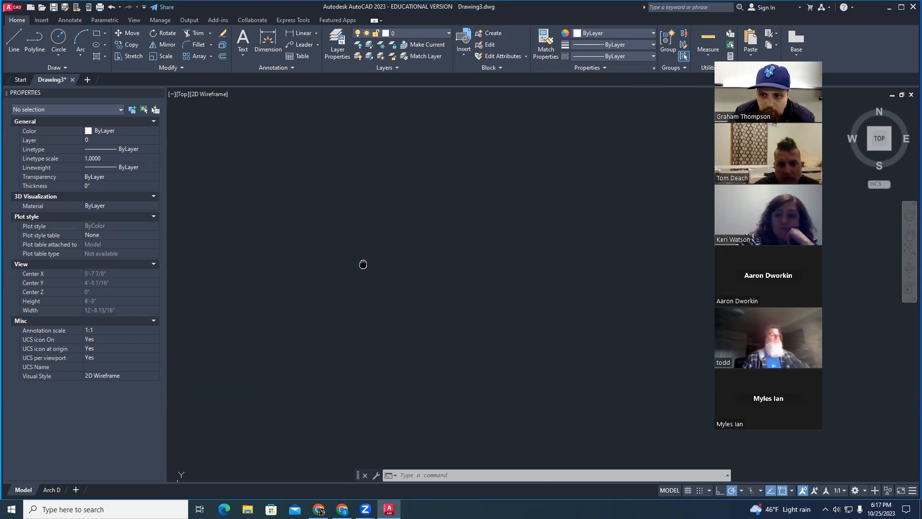
middle_drag(370, 241, 377, 265)
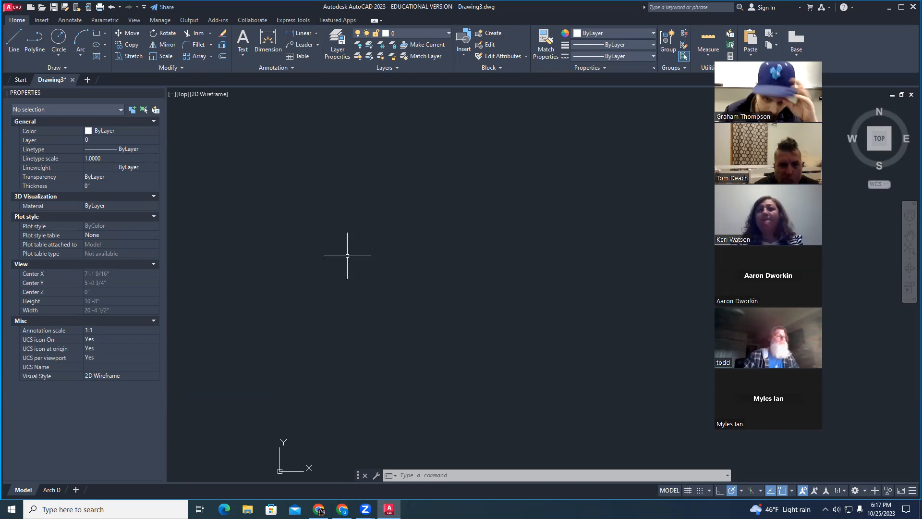
middle_drag(383, 245, 375, 235)
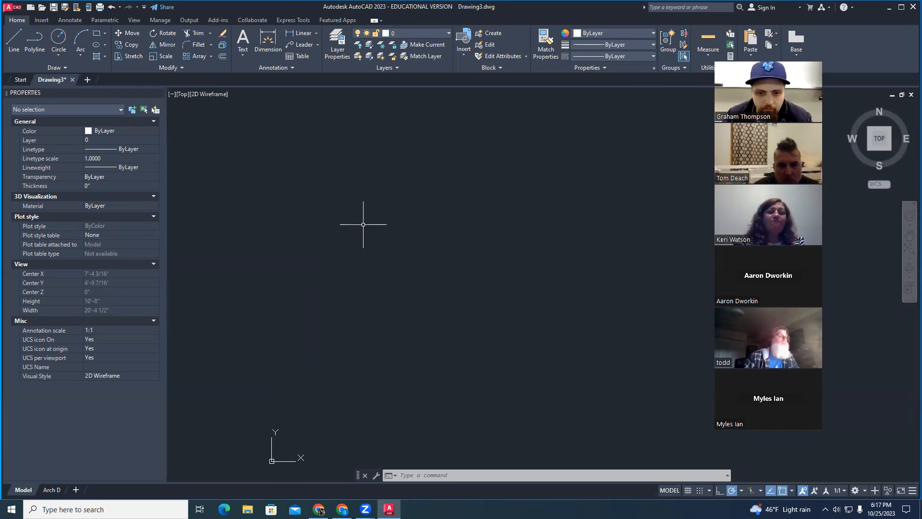
Draw a 20' horizontal line to the right from a point in the upper middle of the model space.
text(l)
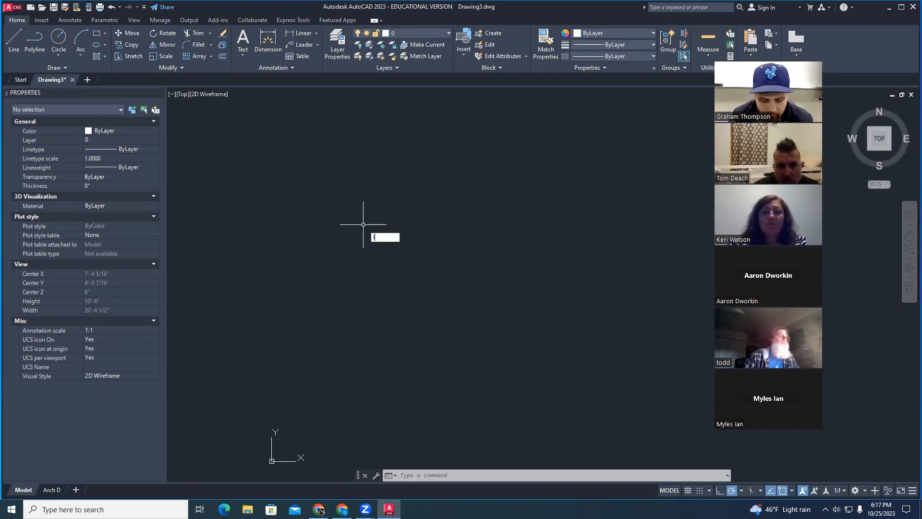
key(Return)
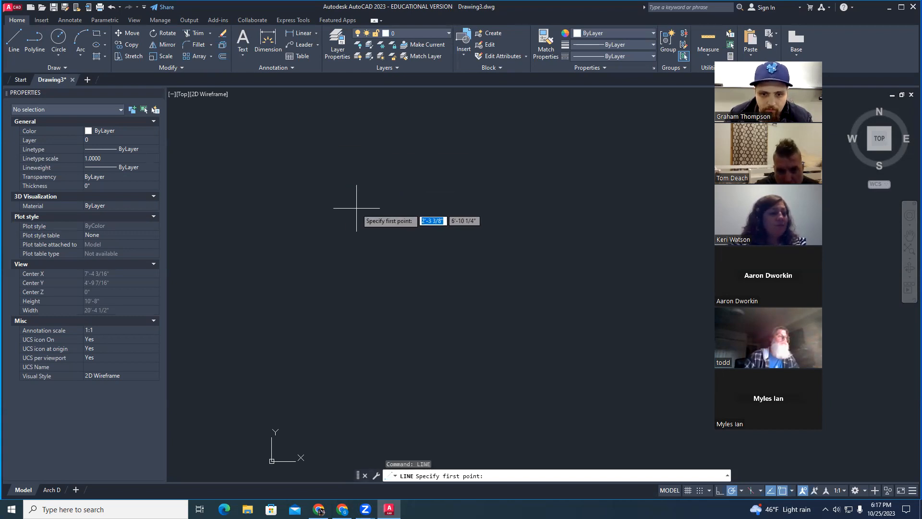
click(359, 208)
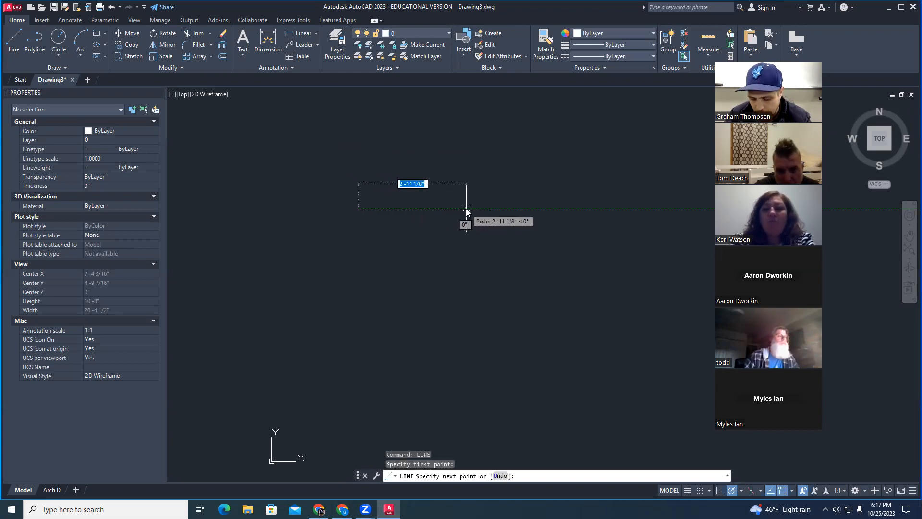
text(20')
key(Return)
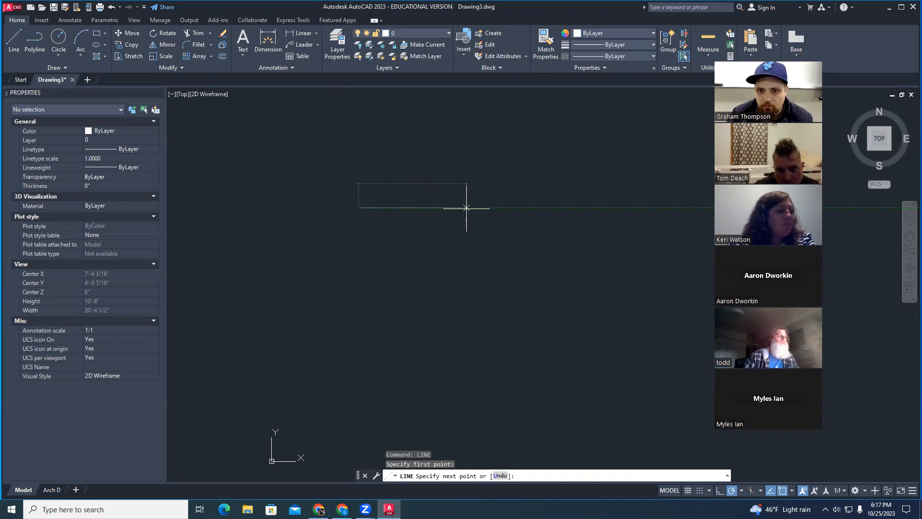
Continue the line 6" straight down from the right end of the 20' line and end the Line command.
scroll(505, 203, down, 8)
scroll(593, 220, up, 8)
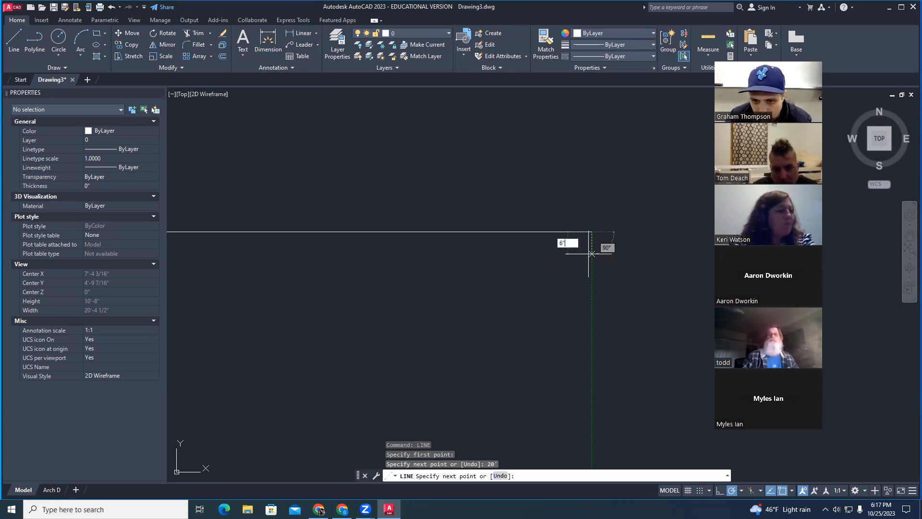
key(Return)
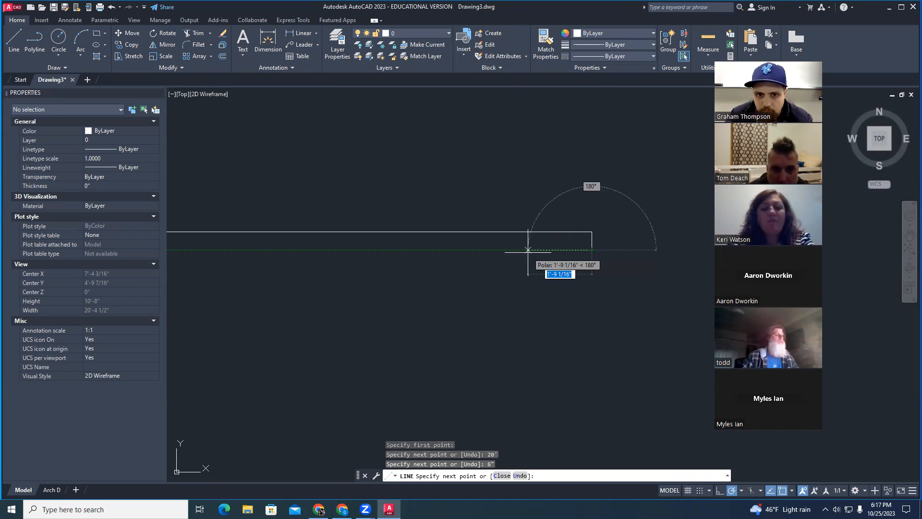
key(Escape)
key(Escape)
key(Escape)
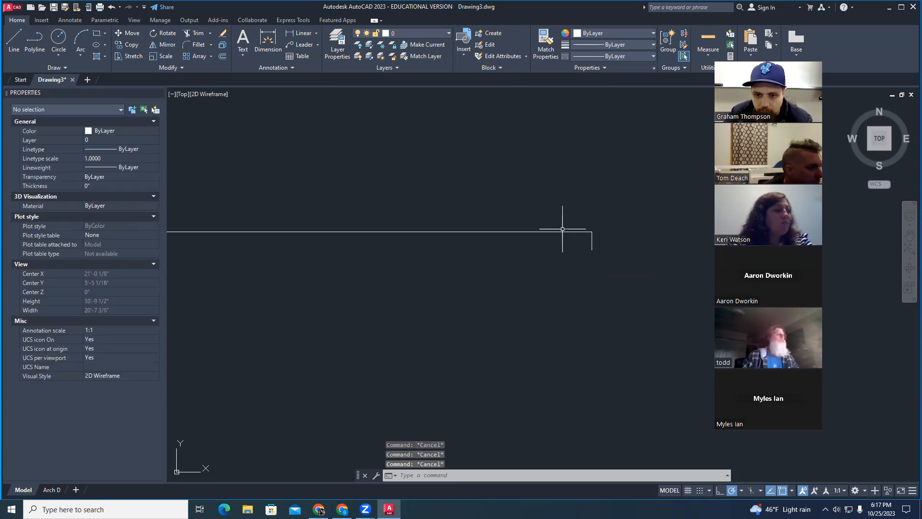
Create a new layer named Wall Plan in the layer properties.
click(620, 249)
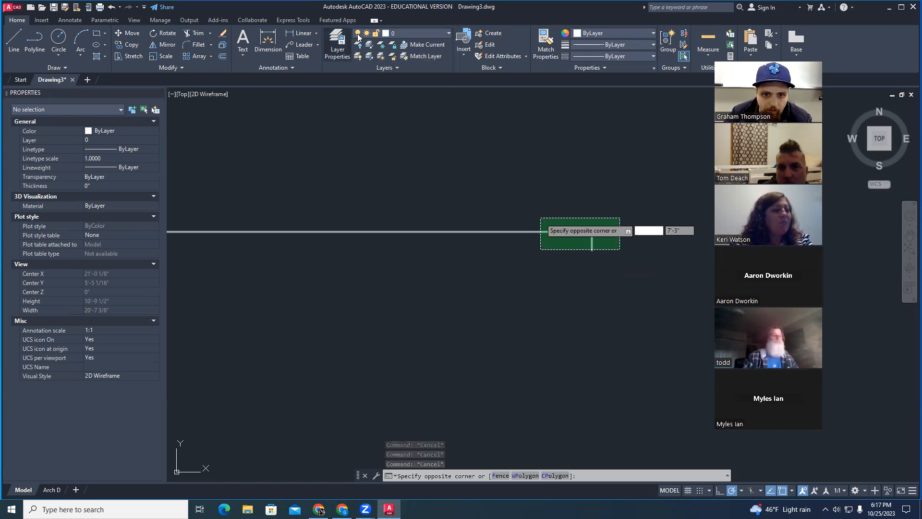
click(337, 44)
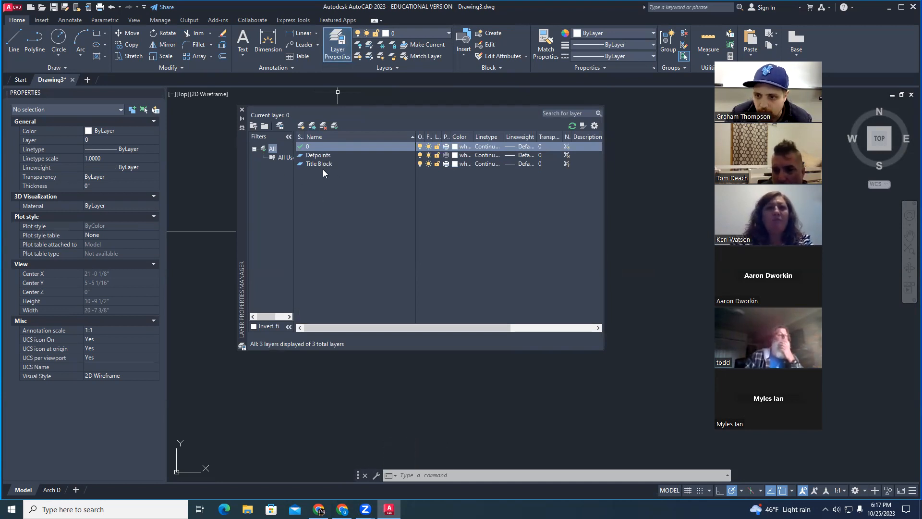
click(301, 127)
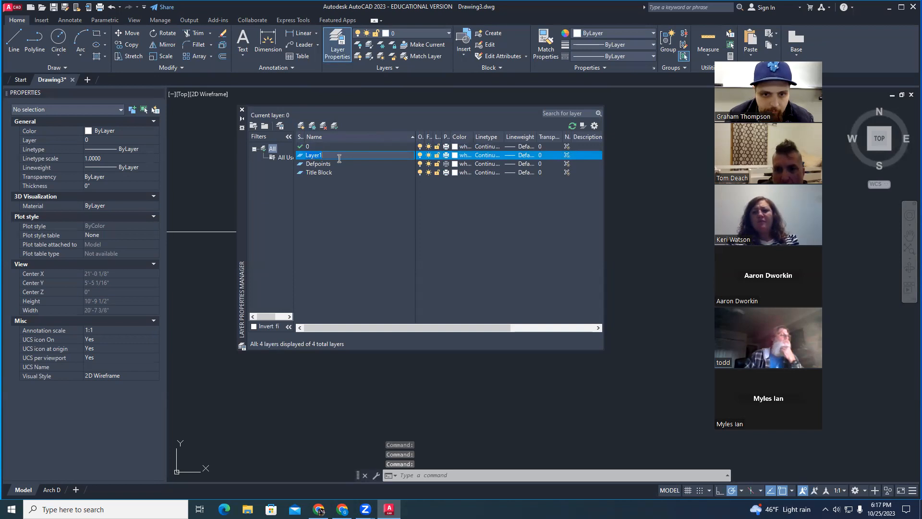
text(Wall Plan)
key(Return)
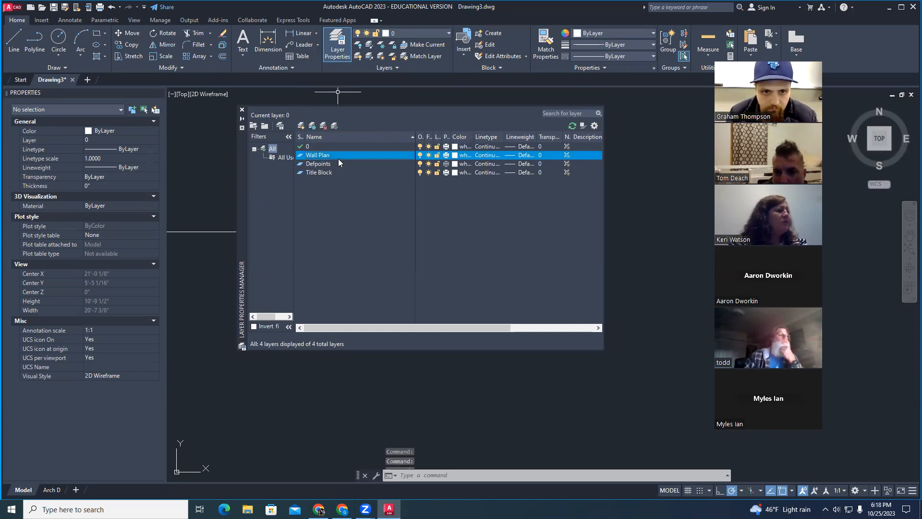
Create a new layer named Wall Elevation in the layer properties.
click(301, 126)
text(Wall Elevation)
key(Return)
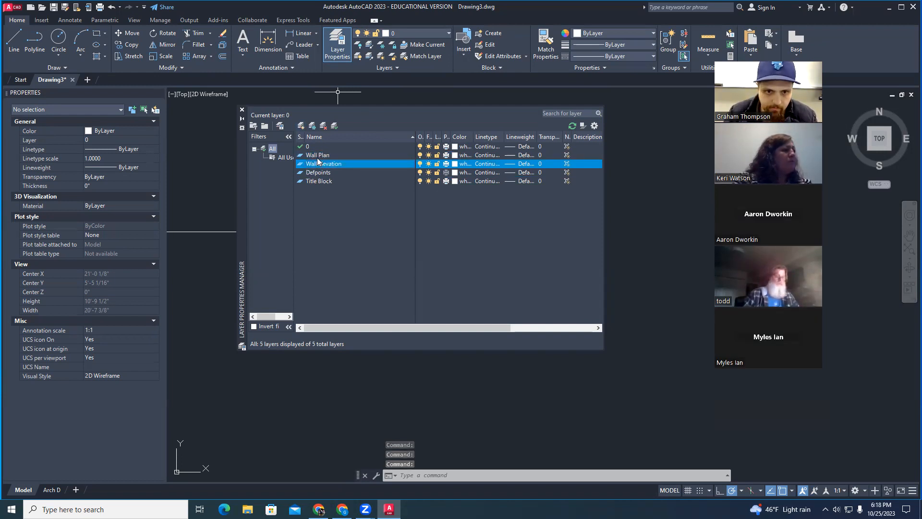
Create two more layers named Hatch Plan and Hatch Elevation.
click(301, 127)
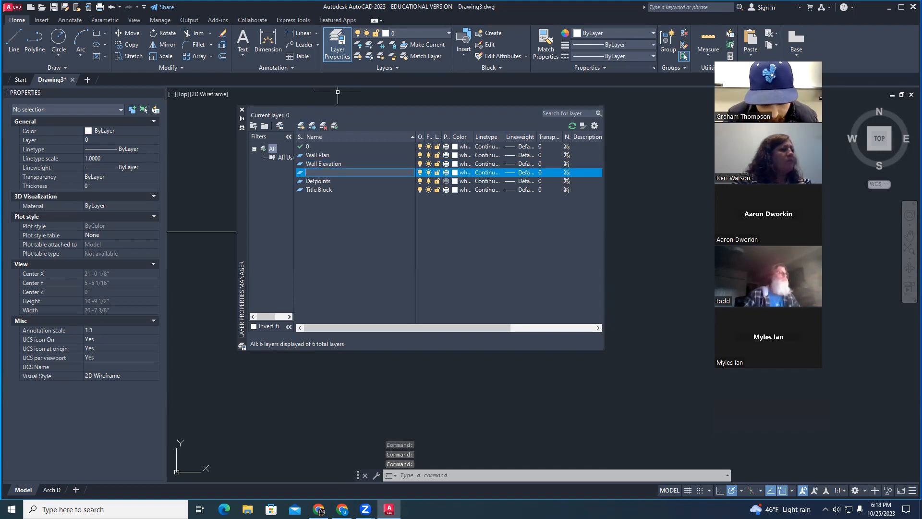
text(Hatch)
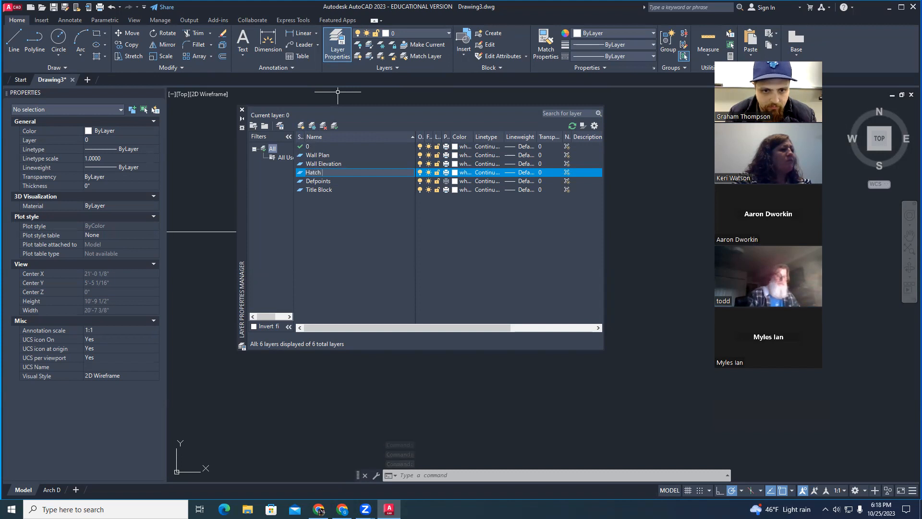
text( Plan)
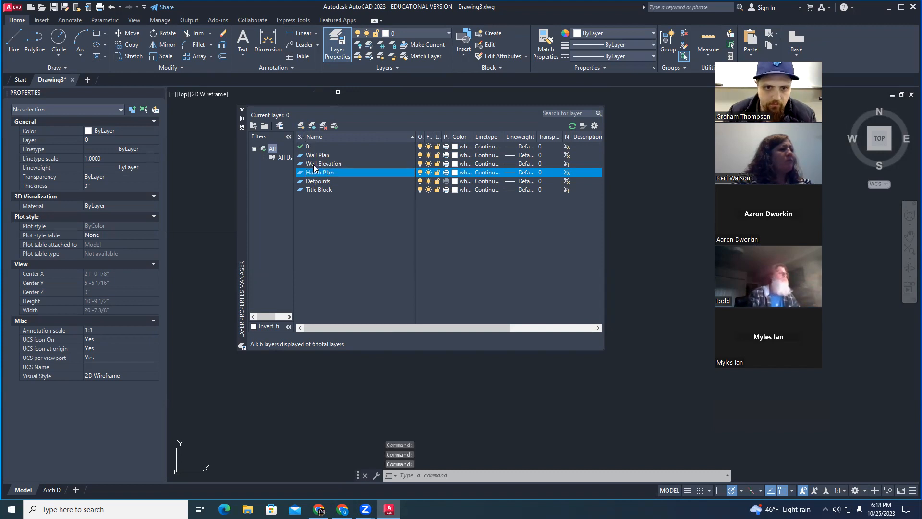
key(Return)
click(302, 126)
text(Hatch El)
key(Return)
Make Wall Plan the current layer, close the layer properties and erase the existing 20' test line with its 6" end segment.
double_click(329, 155)
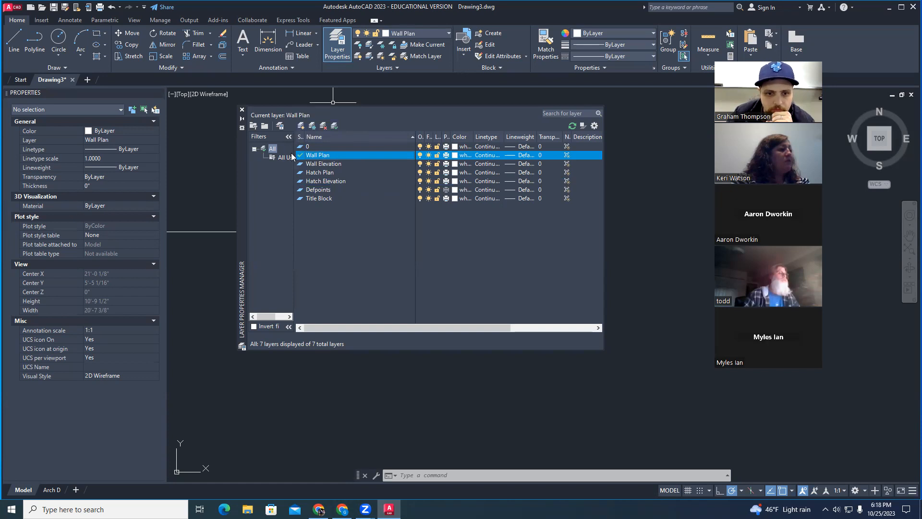
click(242, 109)
drag(607, 255, 473, 206)
key(Delete)
Draw a 20' horizontal line to the right from a point in the upper middle of the model space on the Wall Plan layer.
scroll(480, 202, down, 6)
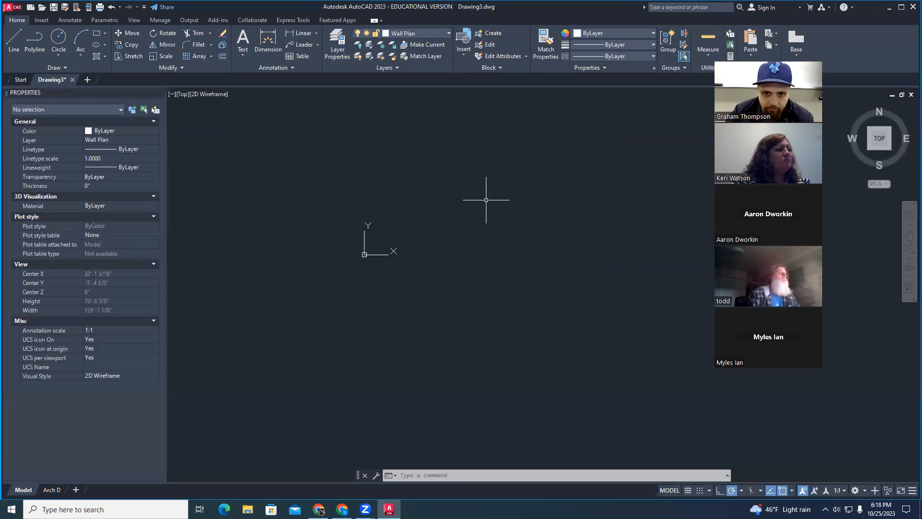
middle_drag(552, 153, 448, 226)
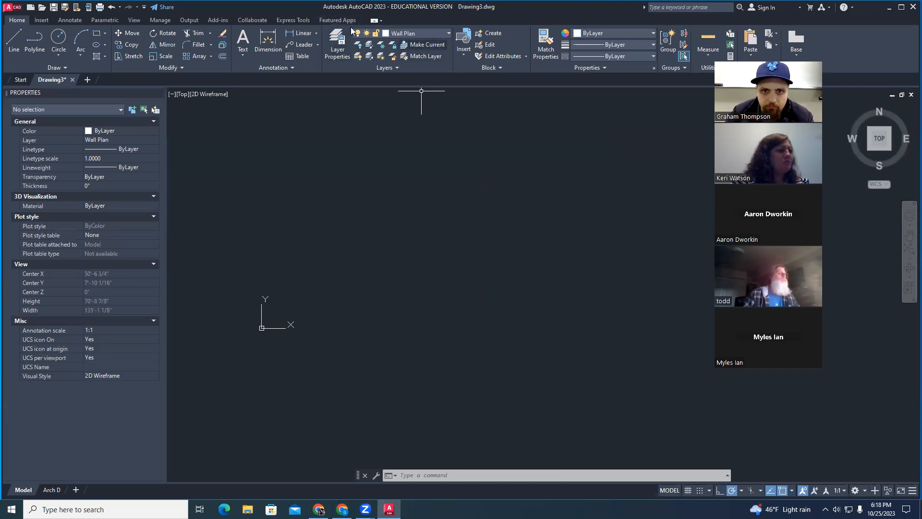
middle_drag(439, 199, 435, 232)
text(l)
key(Return)
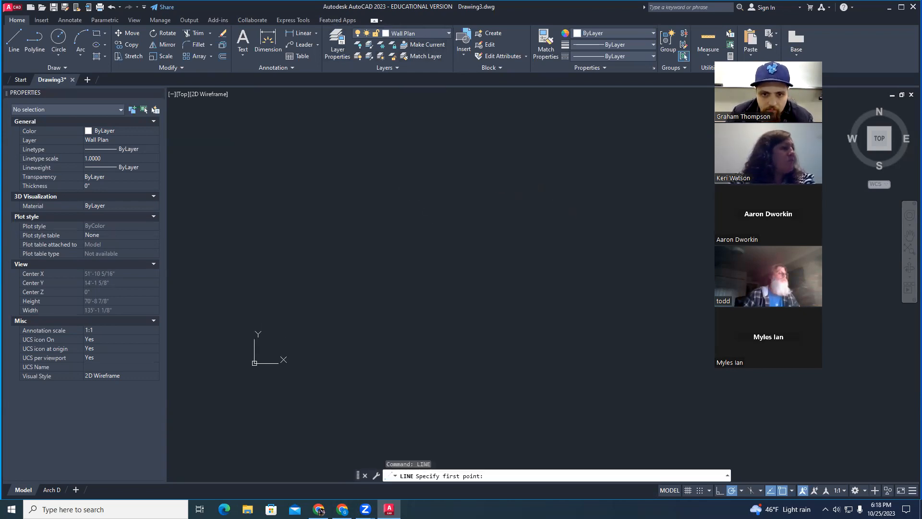
click(401, 175)
text(20)
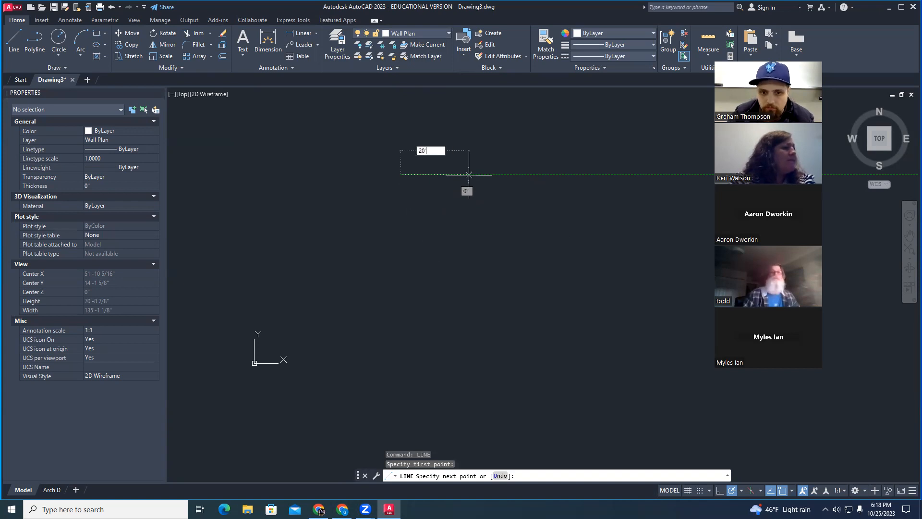
text(')
key(Return)
Continue the wall outline 6" straight down from the right end of the 20' line.
scroll(488, 166, up, 6)
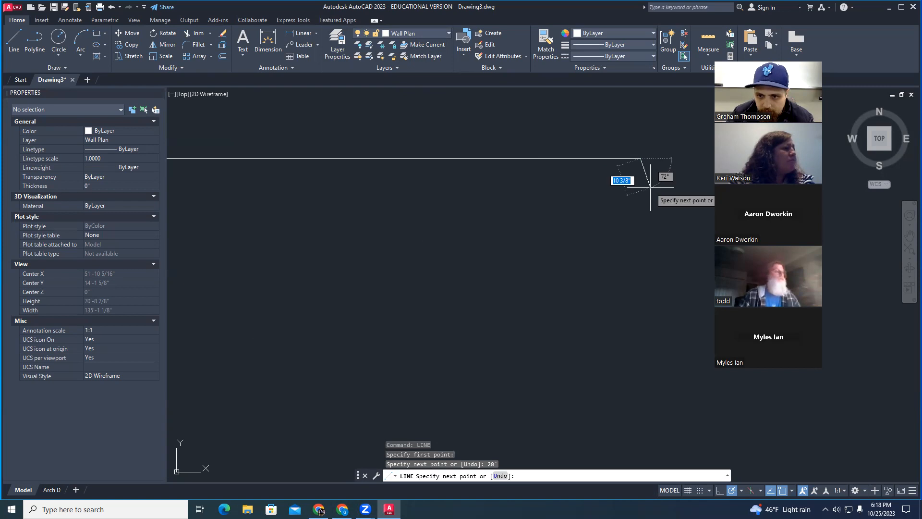
text(6)
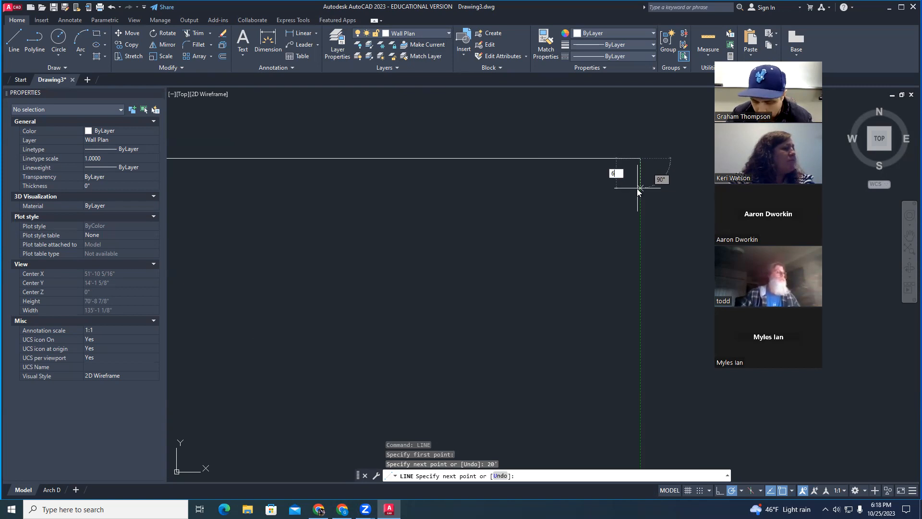
text(")
key(Return)
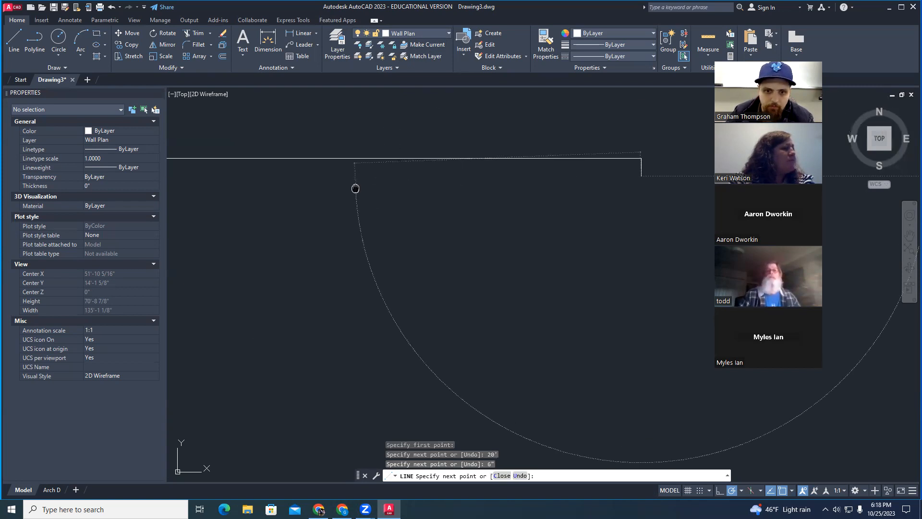
Continue the outline 20' to the left, close it at the starting point and end the Line command.
scroll(547, 184, down, 4)
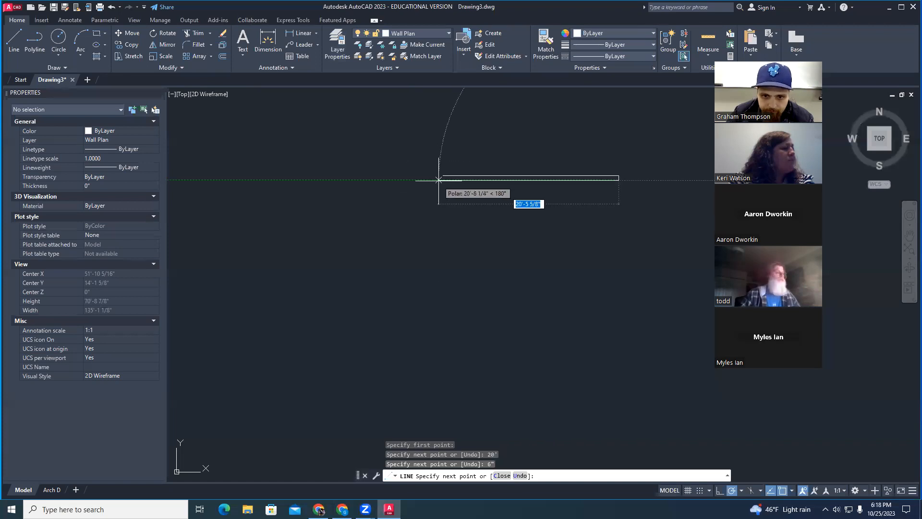
scroll(445, 180, up, 5)
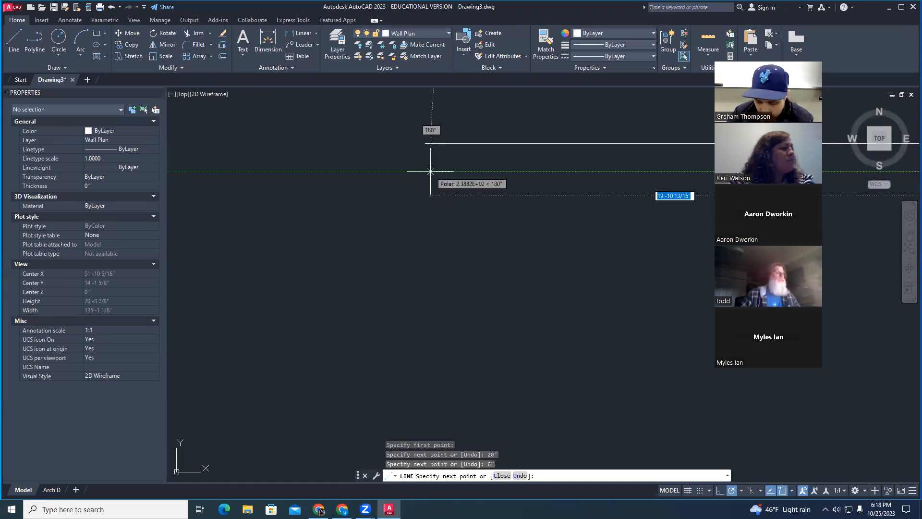
text(20)
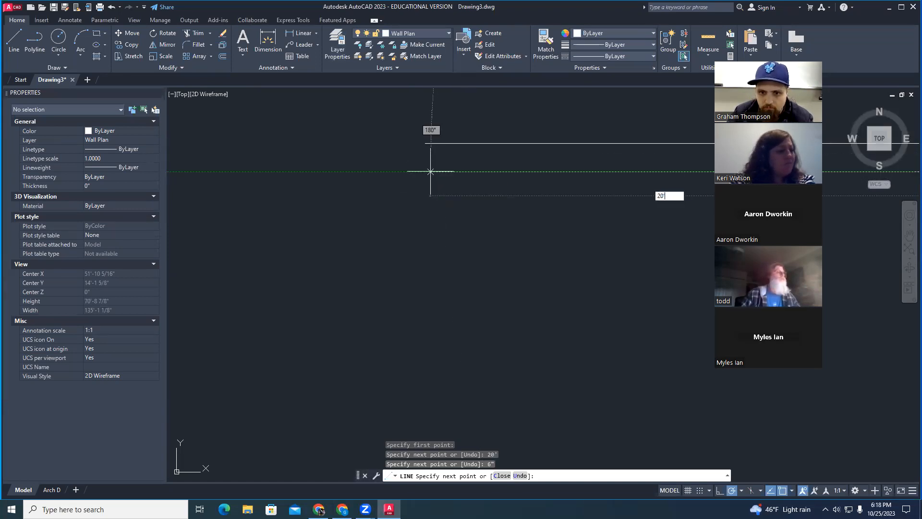
text(')
key(Return)
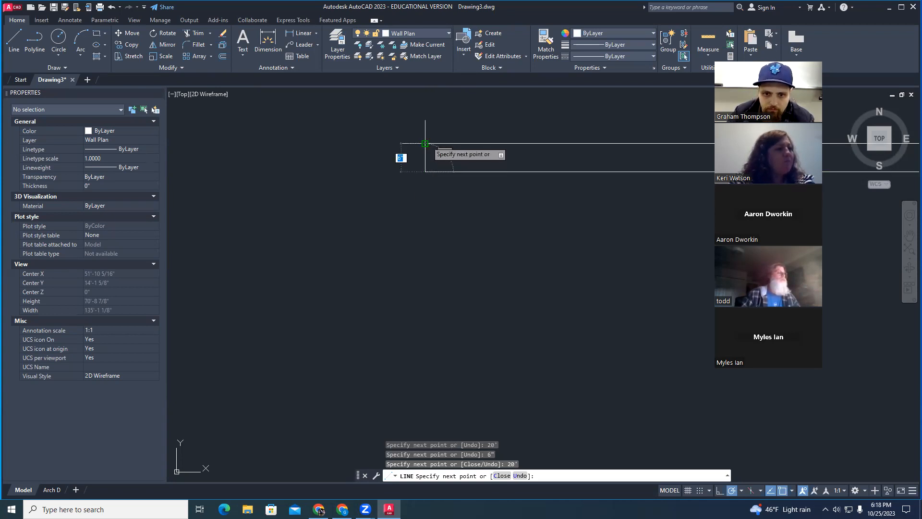
key(Escape)
key(Escape)
key(Escape)
scroll(427, 144, down, 5)
mouse_move(515, 178)
middle_down()
mouse_move(602, 216)
mouse_move(514, 206)
mouse_move(494, 253)
mouse_move(502, 269)
middle_up()
scroll(515, 206, up, 4)
key(Escape)
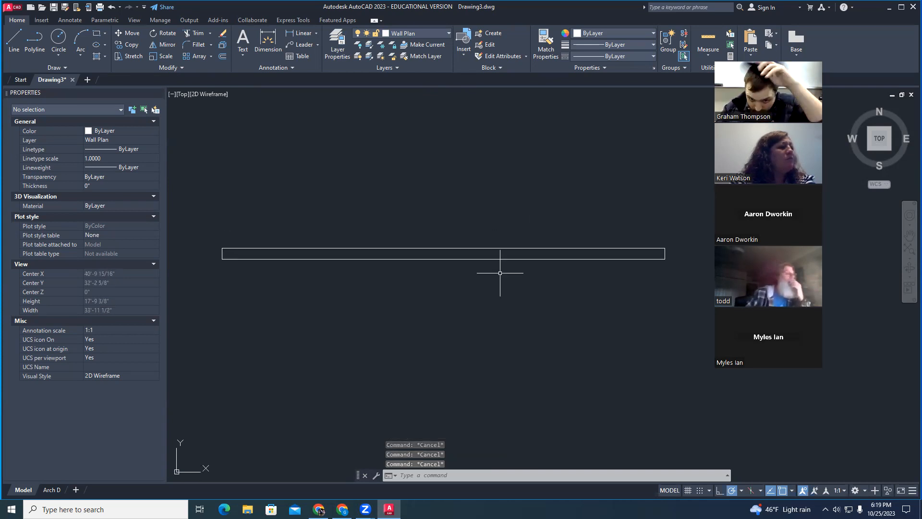
middle_drag(496, 272, 495, 272)
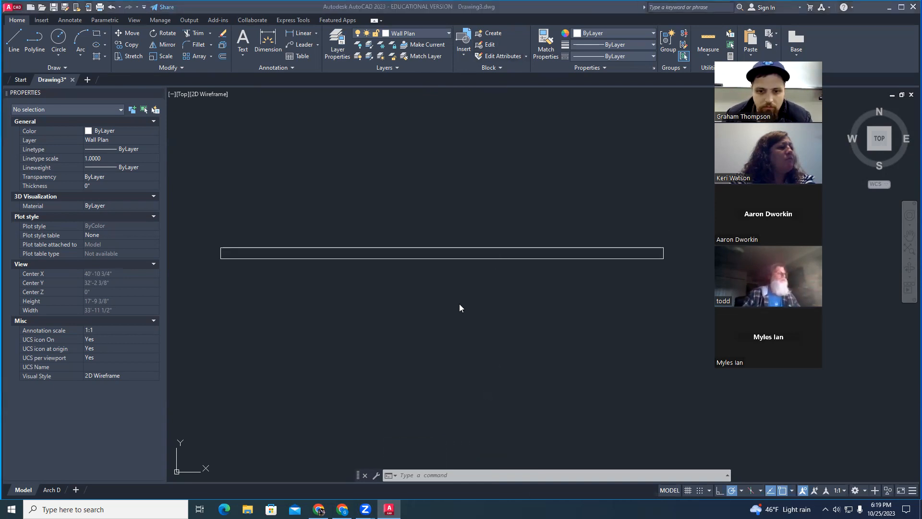
scroll(470, 311, down, 2)
scroll(458, 297, up, 2)
key(Escape)
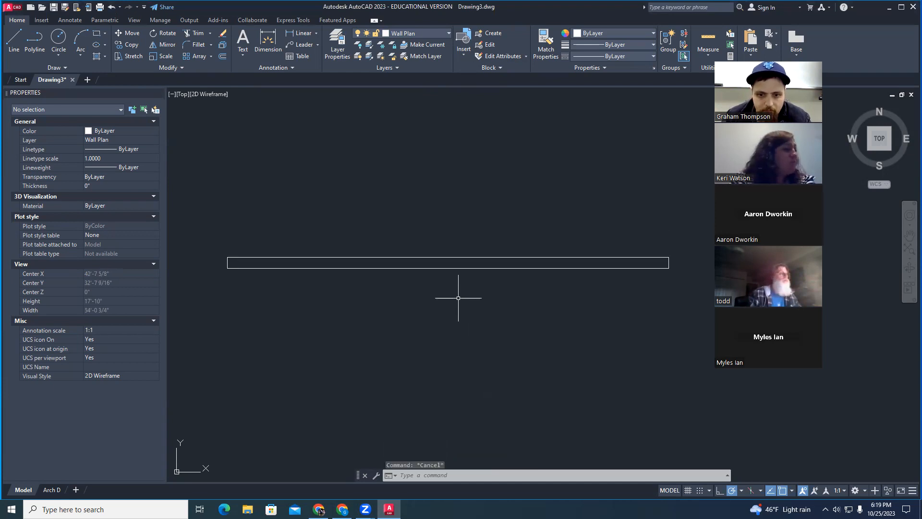
key(Escape)
key(Escape)
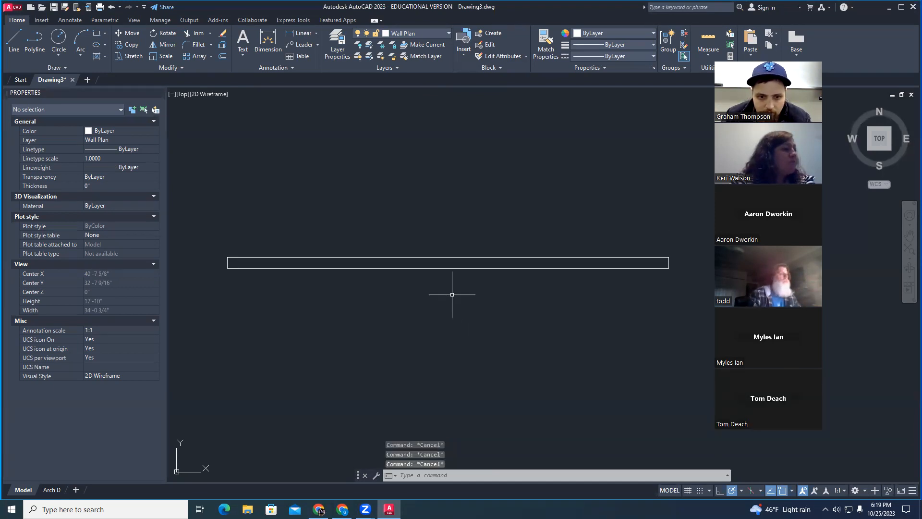
middle_drag(450, 294, 455, 283)
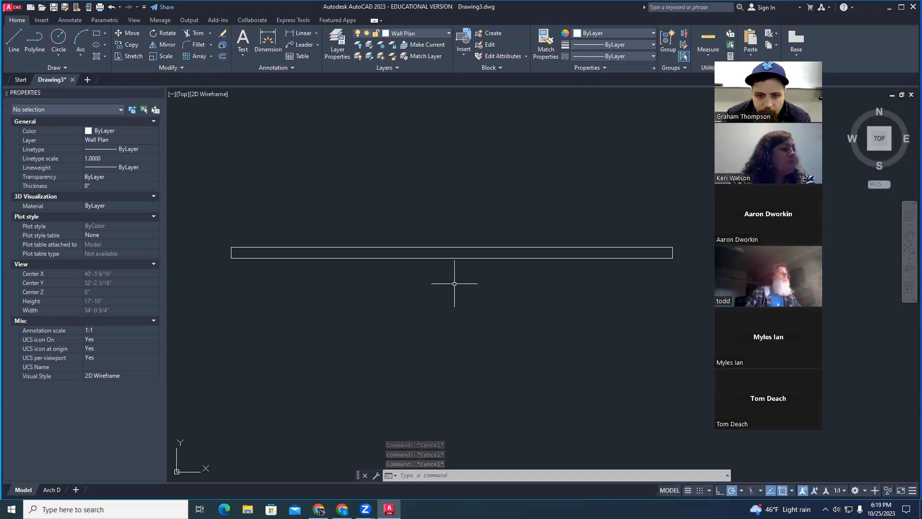
mouse_move(382, 289)
middle_down()
mouse_move(400, 279)
mouse_move(388, 294)
middle_up()
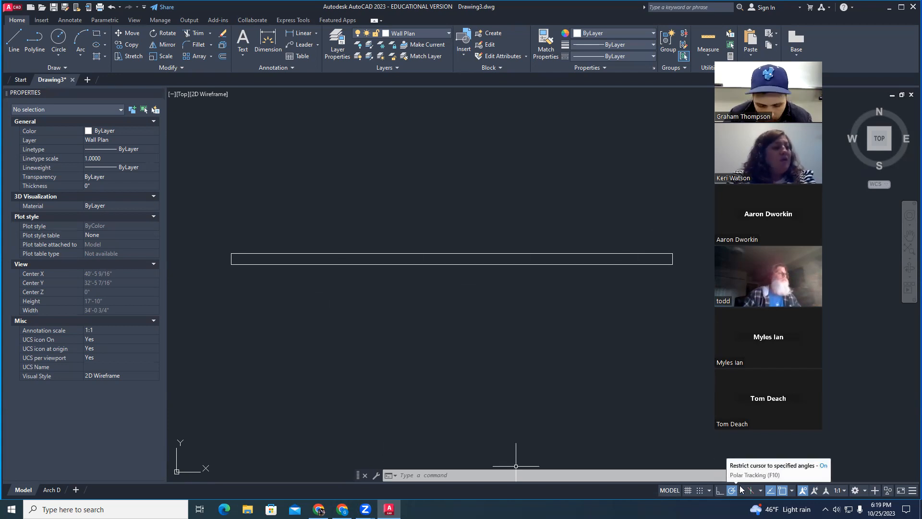
Review which object snap modes are enabled in the drafting settings and accept them.
text(osn)
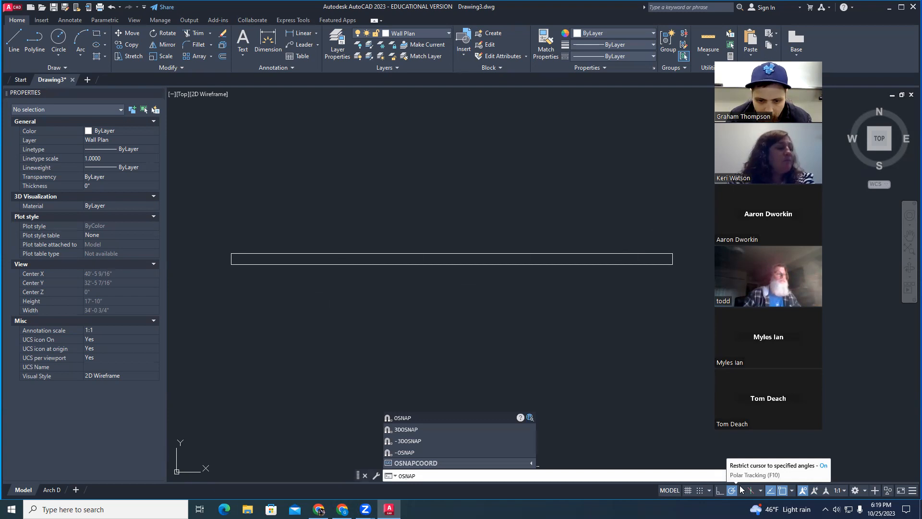
key(Return)
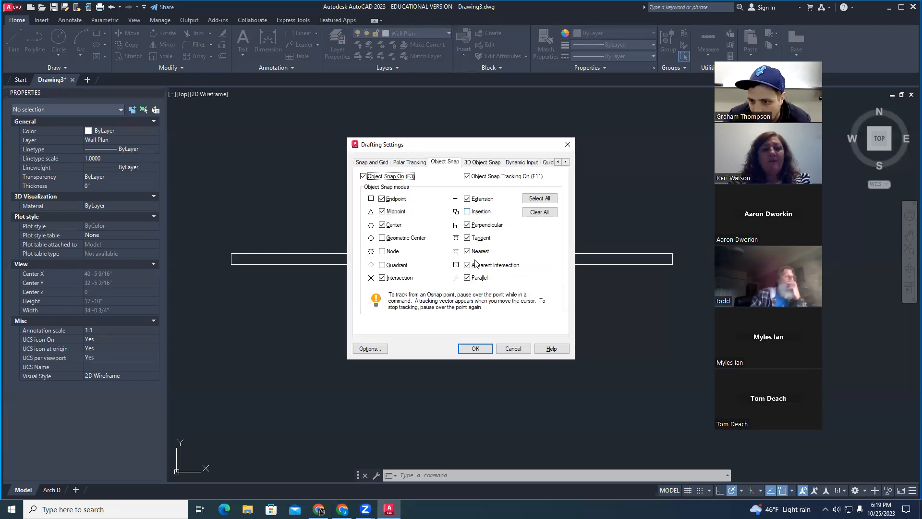
click(478, 349)
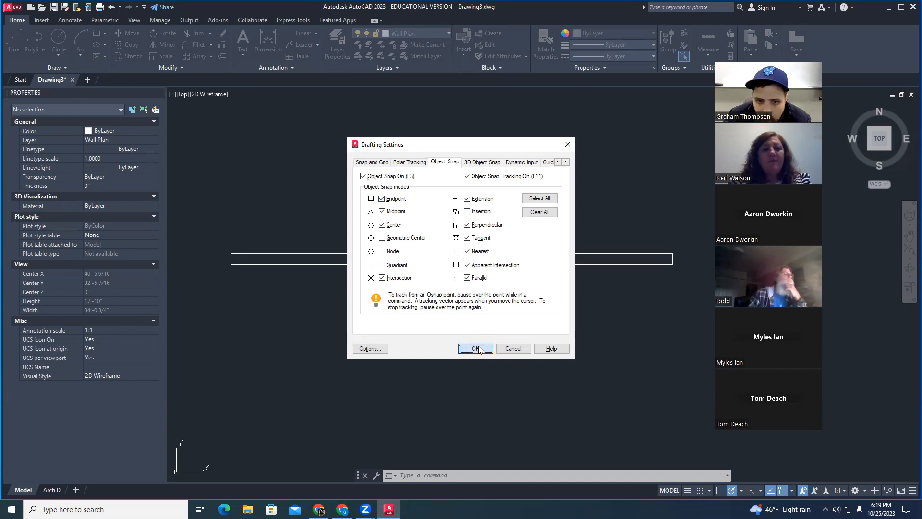
middle_drag(336, 270, 432, 274)
scroll(394, 267, up, 2)
middle_drag(392, 292, 334, 302)
scroll(331, 304, down, 7)
scroll(332, 305, up, 2)
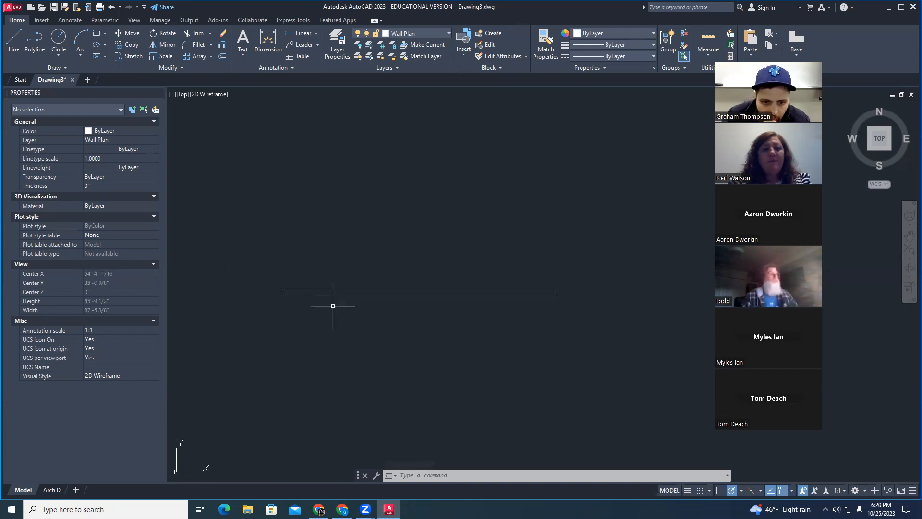
scroll(332, 306, up, 2)
middle_drag(331, 304, 319, 309)
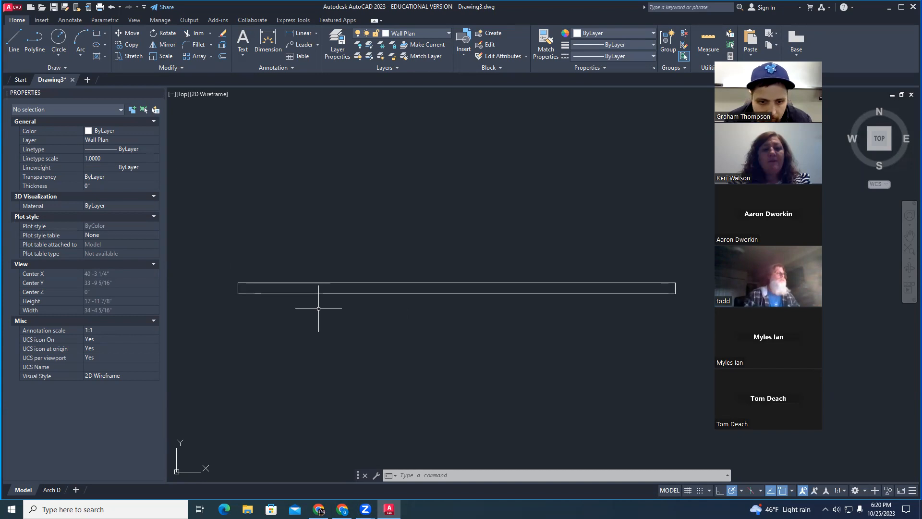
key(Escape)
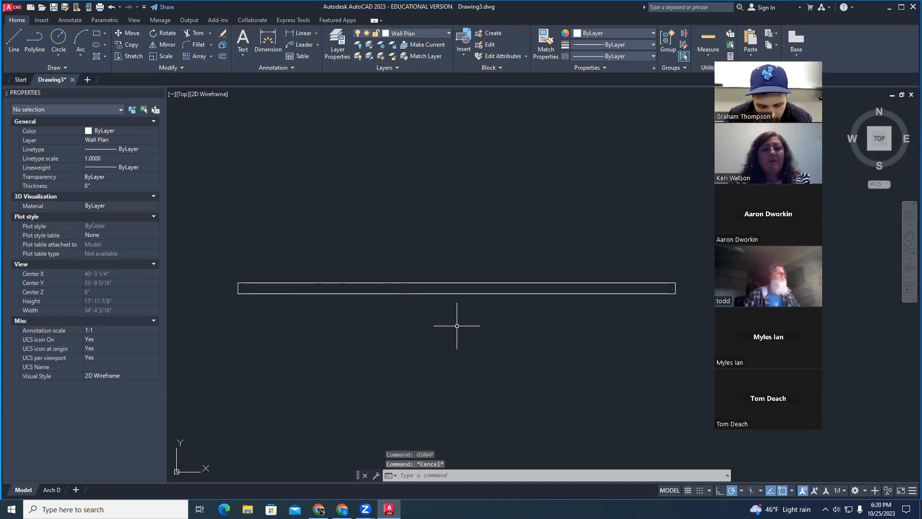
Draw a vertical line across the wall from the midpoint of its upper edge to the midpoint of its lower edge.
text(line)
key(Return)
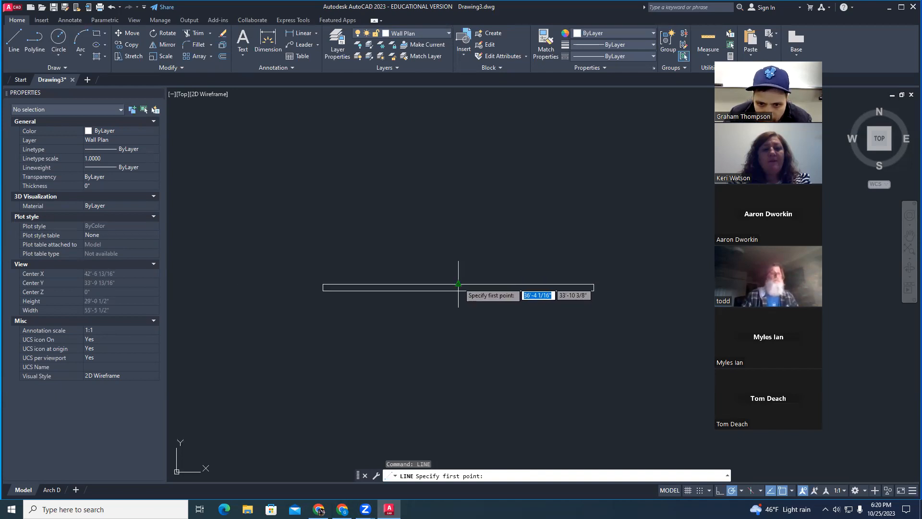
scroll(458, 286, up, 4)
scroll(458, 287, down, 4)
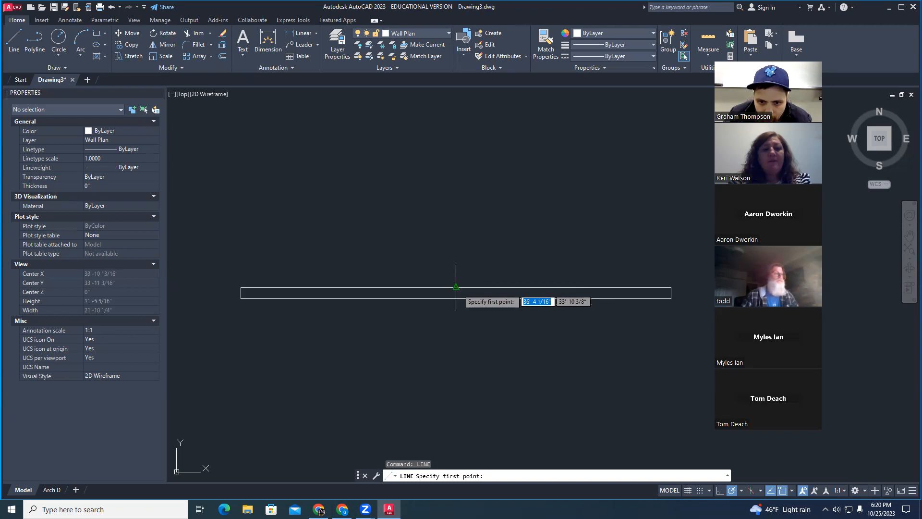
click(455, 287)
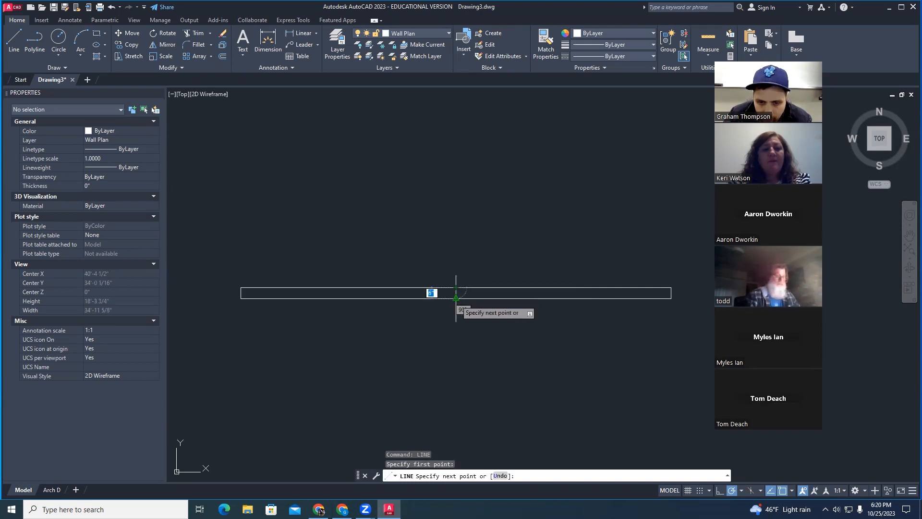
key(Escape)
key(Escape)
key(Escape)
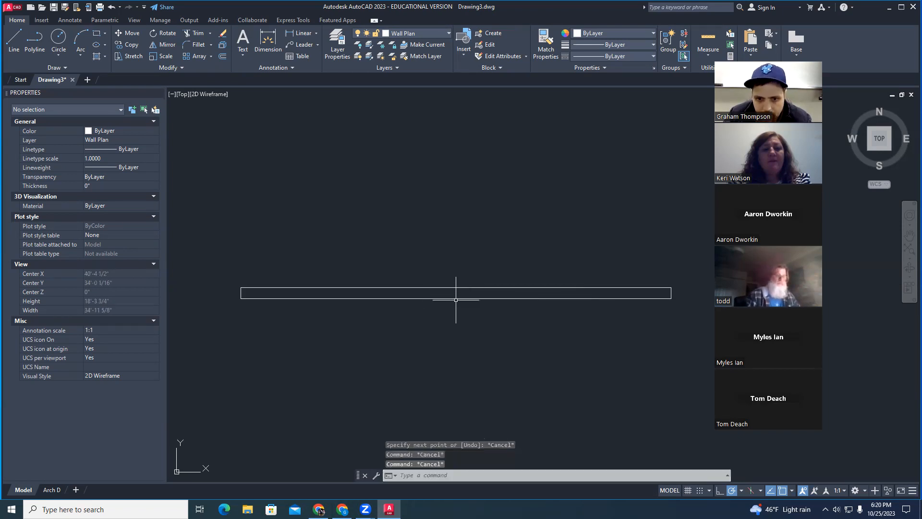
Copy the vertical dividing line 4' to the right, using its lower endpoint as the base point.
click(455, 293)
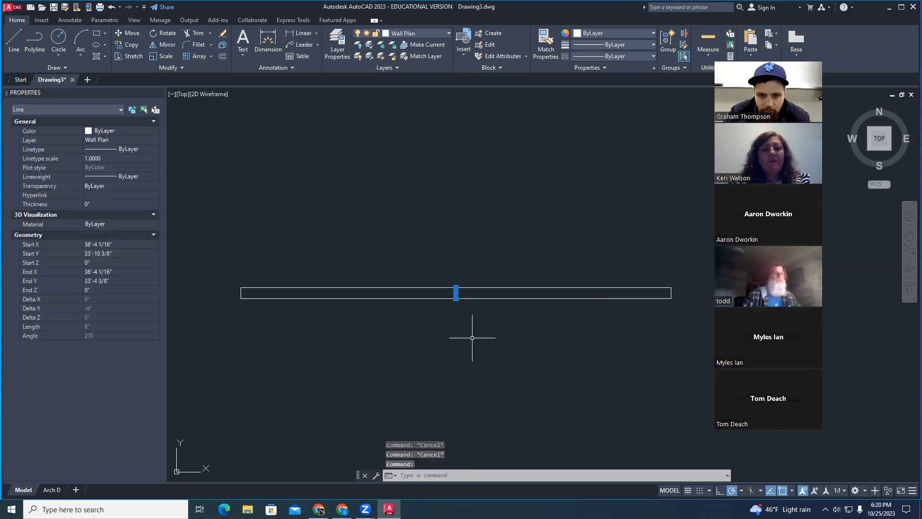
key(Escape)
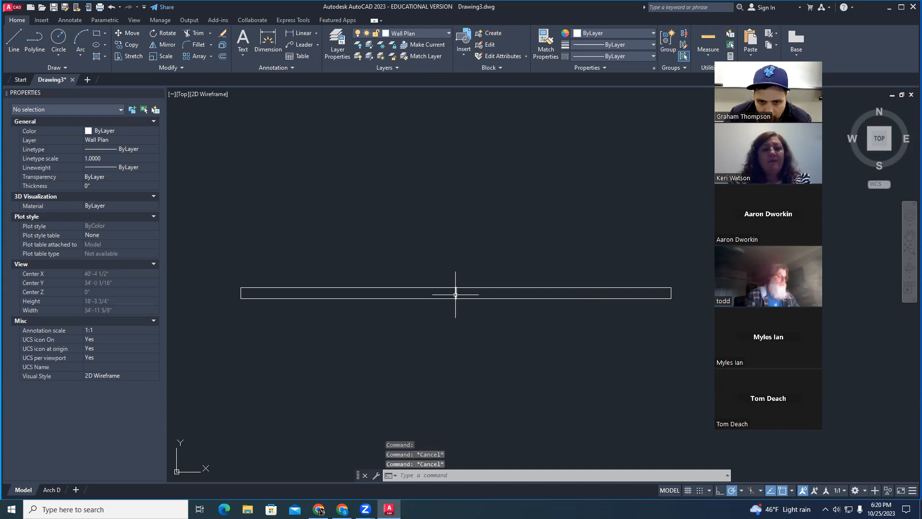
click(456, 294)
text(copy)
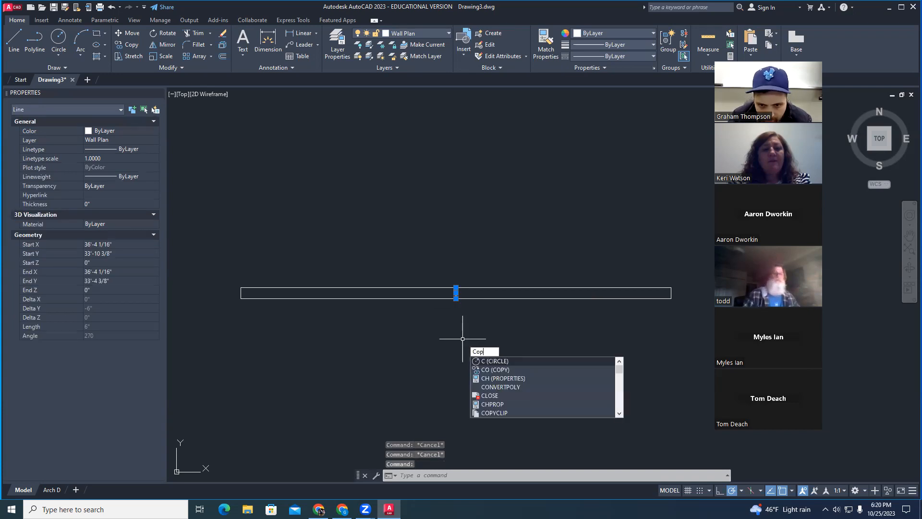
key(Return)
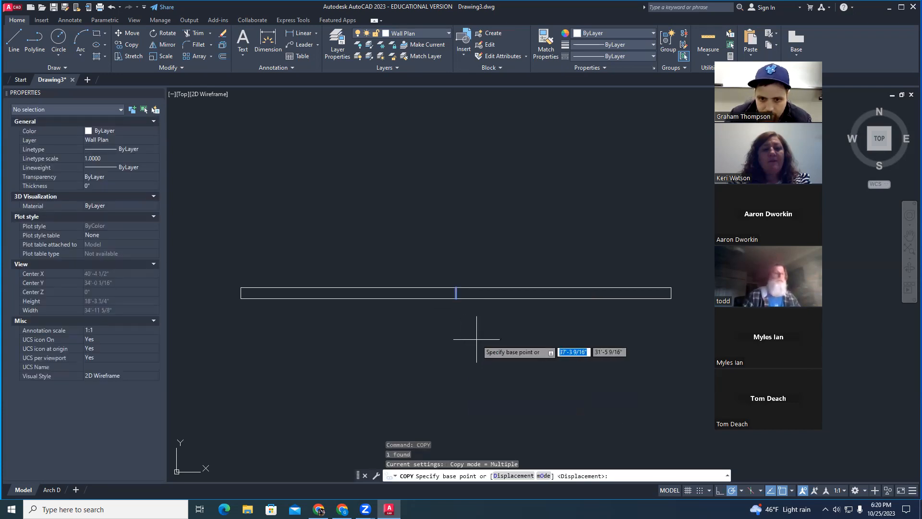
click(456, 298)
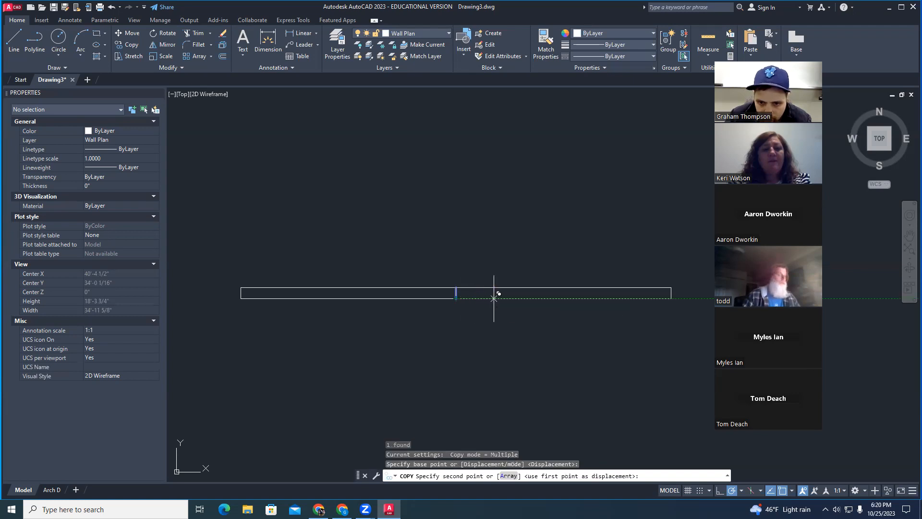
text(4)
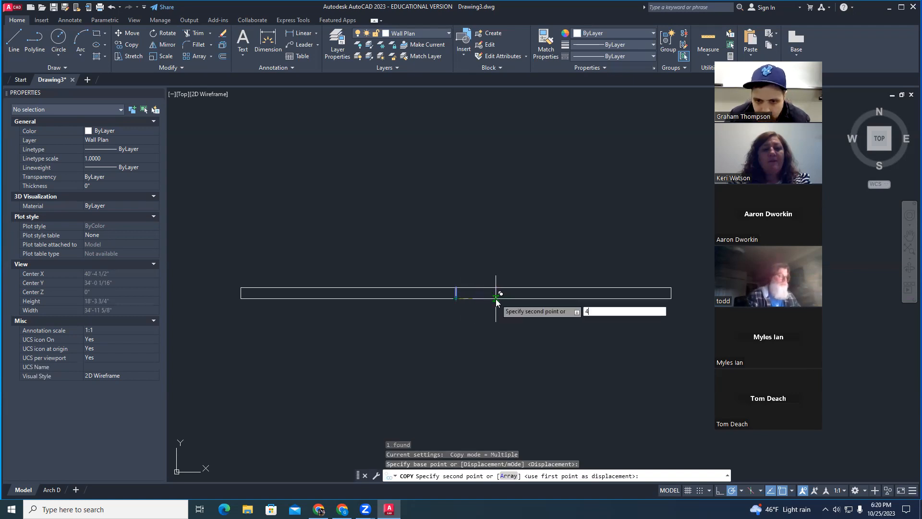
text(')
key(Return)
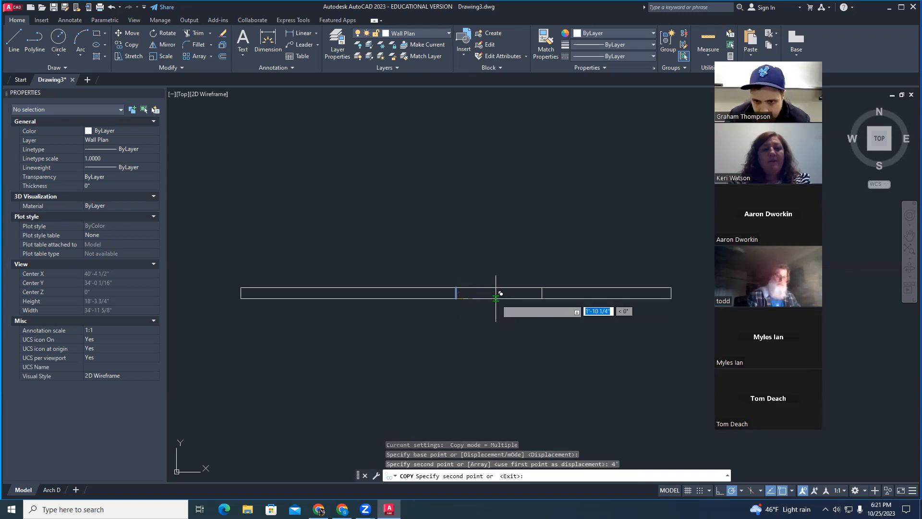
key(Escape)
key(Escape)
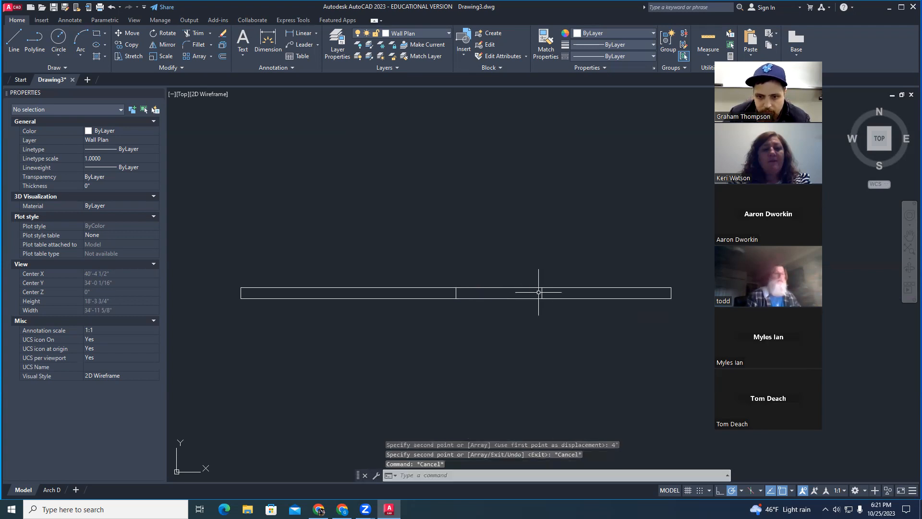
scroll(458, 290, up, 4)
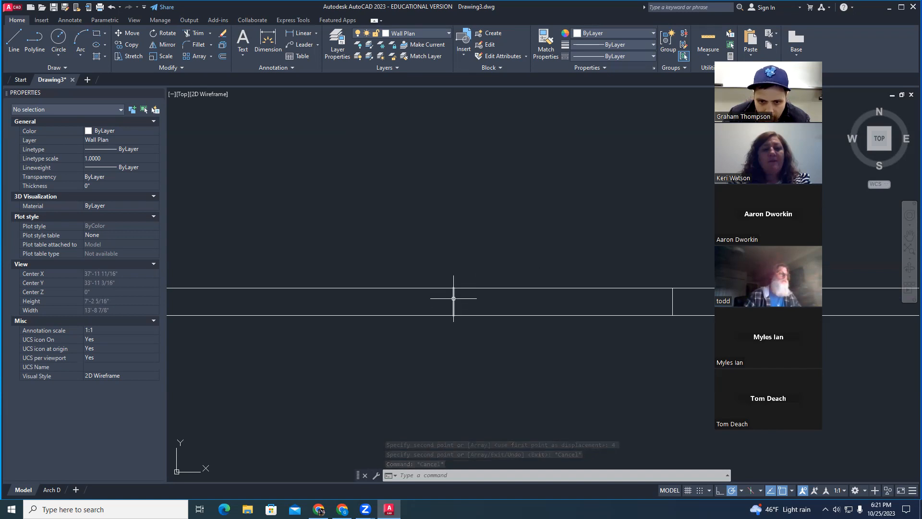
scroll(458, 310, down, 6)
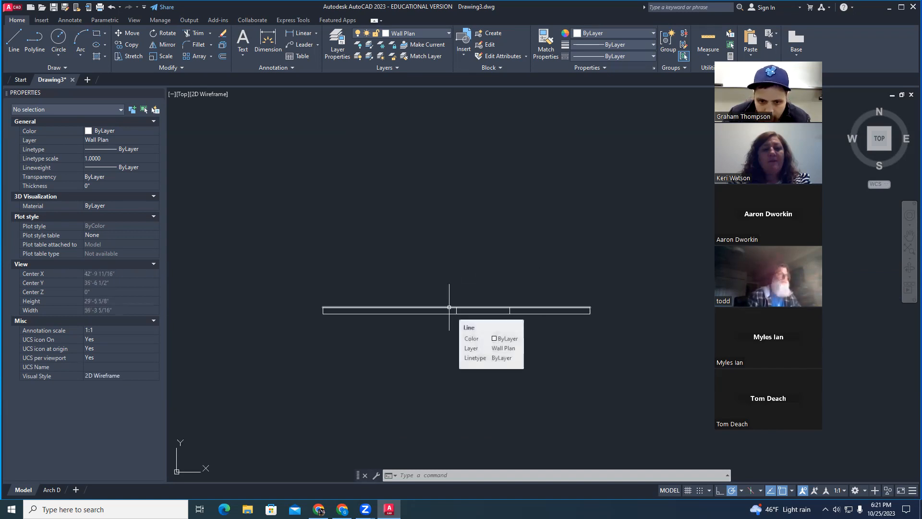
scroll(498, 312, up, 4)
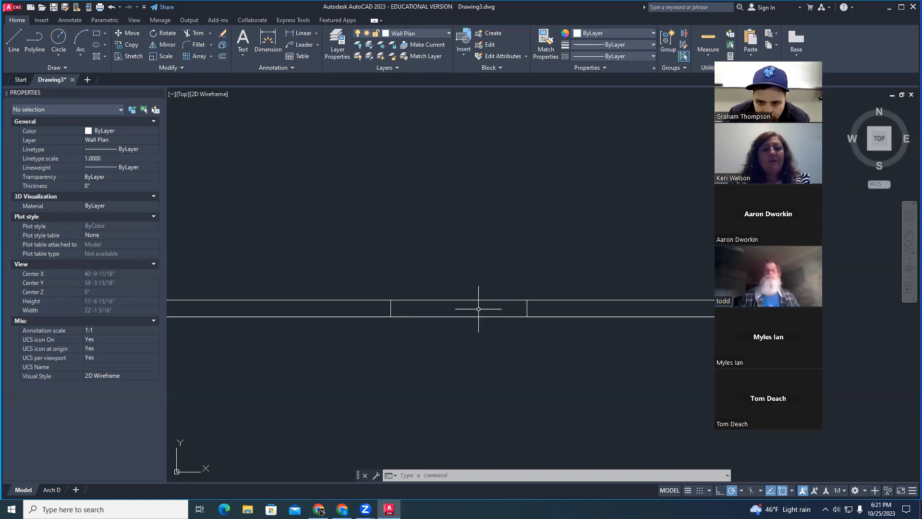
click(512, 281)
key(Escape)
key(Escape)
key(Escape)
middle_drag(506, 276, 506, 292)
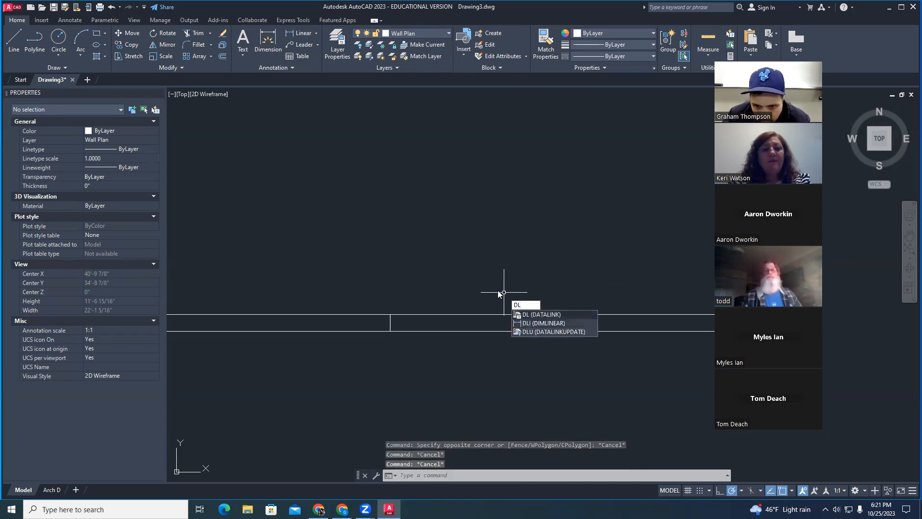
key(Escape)
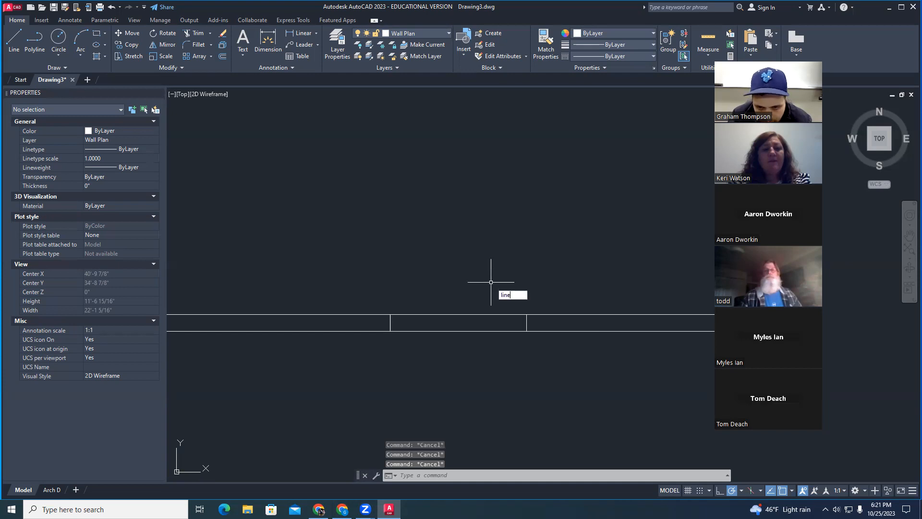
Draw a horizontal line inside the wall from the midpoint of the right dividing line to the midpoint of the left one.
text(line)
key(Return)
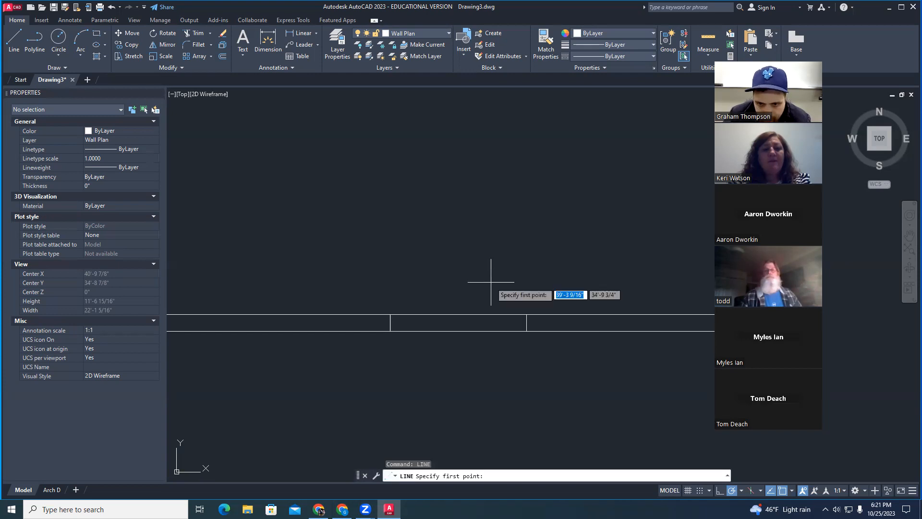
click(526, 323)
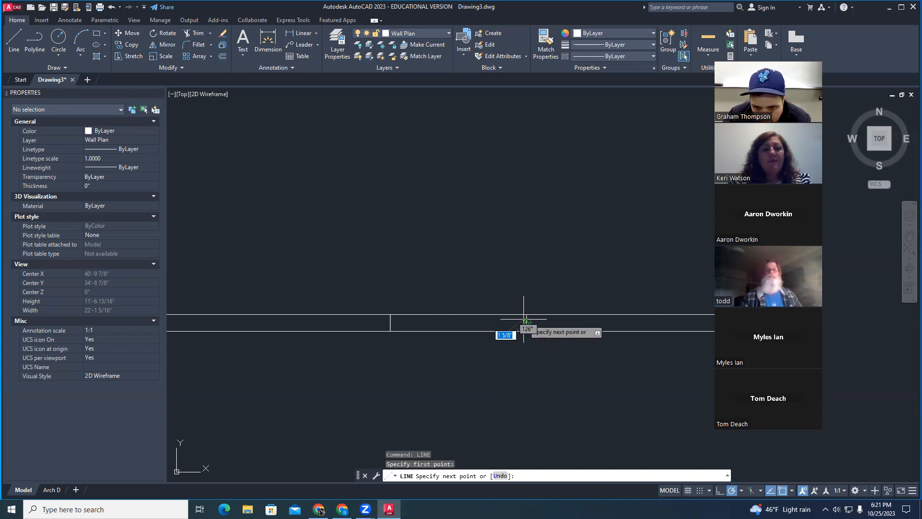
click(390, 322)
key(Escape)
scroll(458, 334, up, 6)
scroll(460, 319, down, 2)
mouse_move(469, 318)
middle_down()
mouse_move(470, 330)
mouse_move(469, 320)
middle_up()
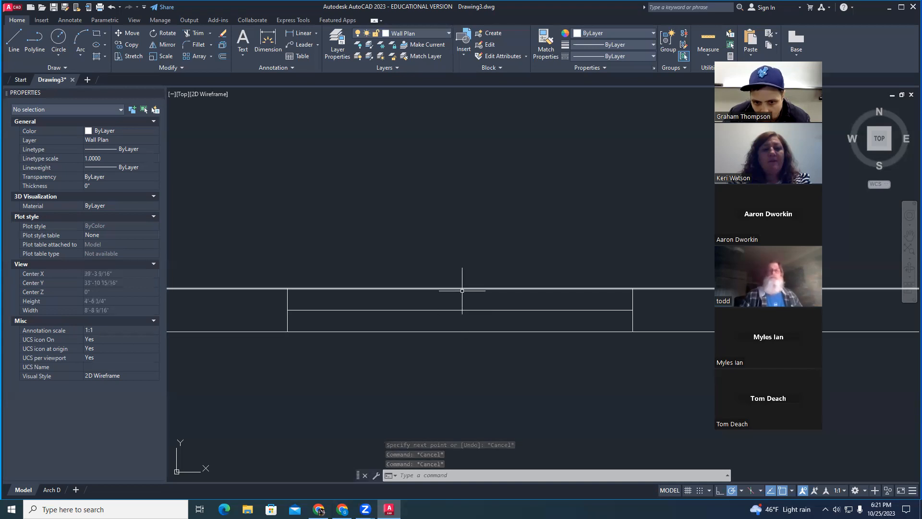
Move the horizontal centre line 1" straight up, using its right endpoint as the base point.
click(529, 309)
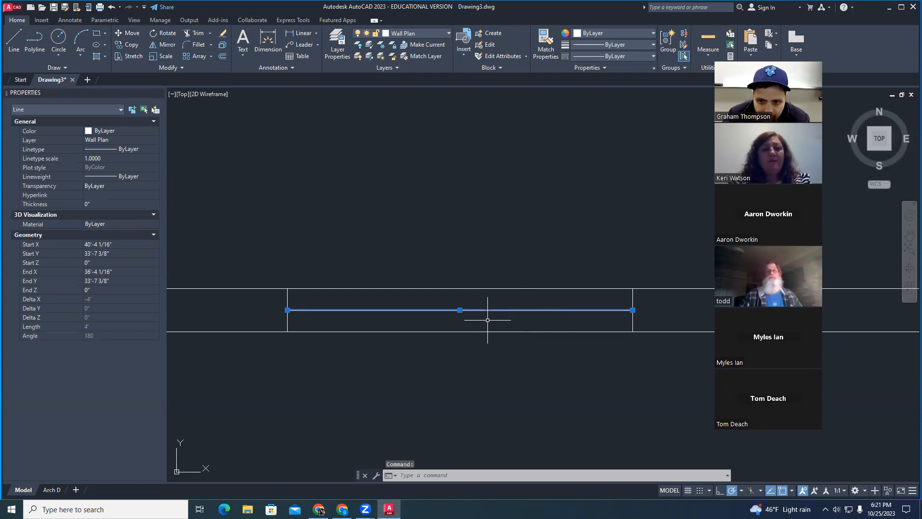
text(move)
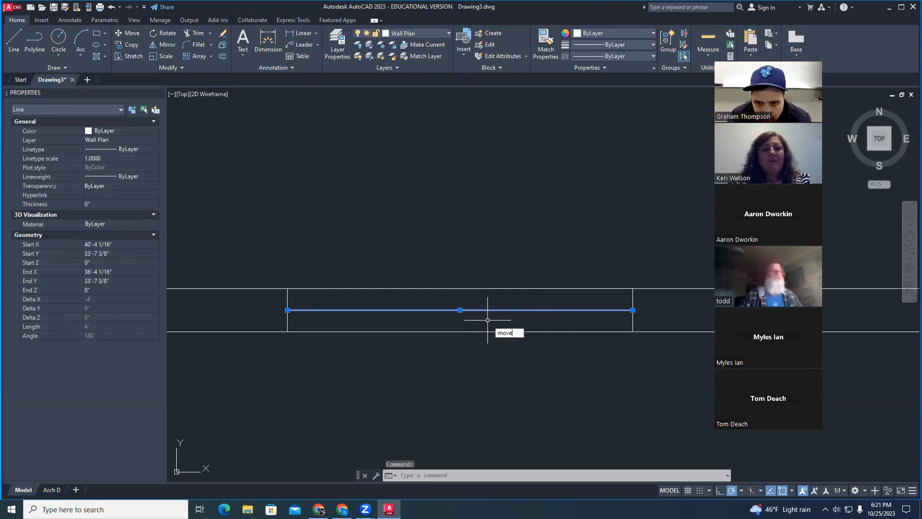
key(Return)
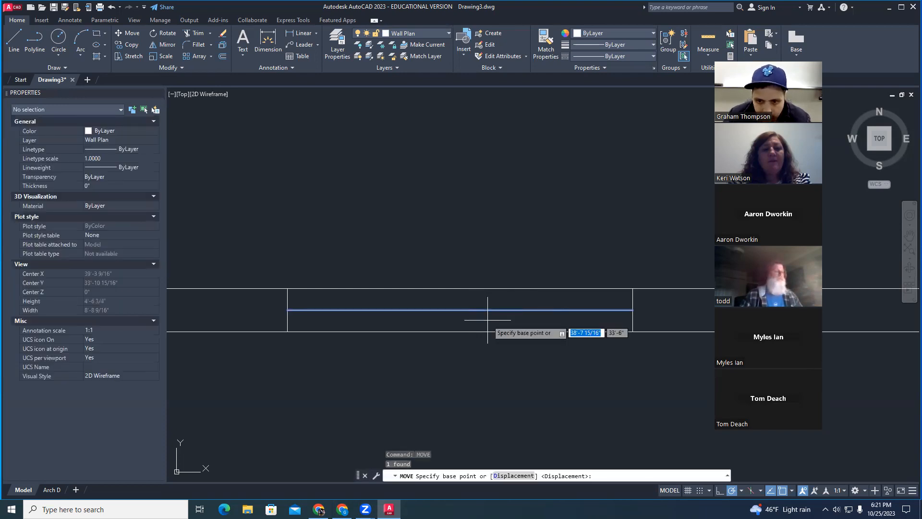
click(633, 309)
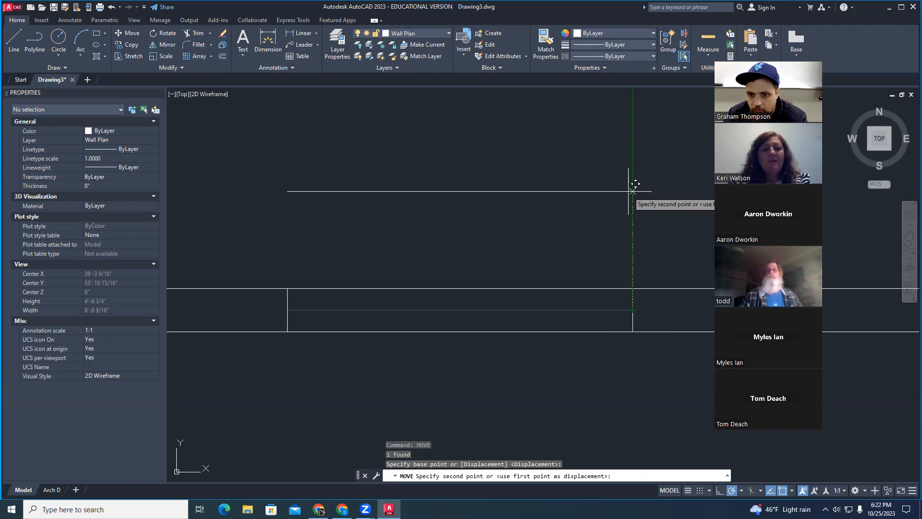
text(1")
key(Return)
key(Escape)
key(Escape)
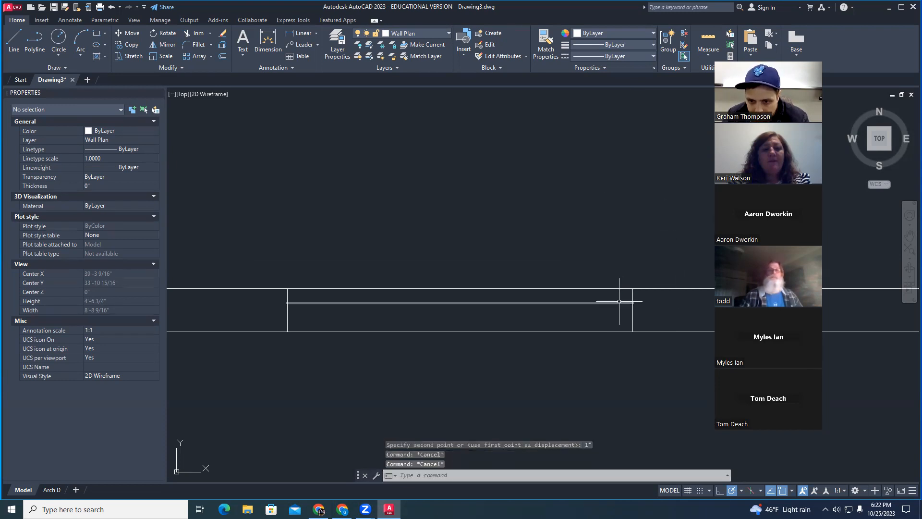
Undo the last move of the horizontal line between the two dividing lines.
click(620, 302)
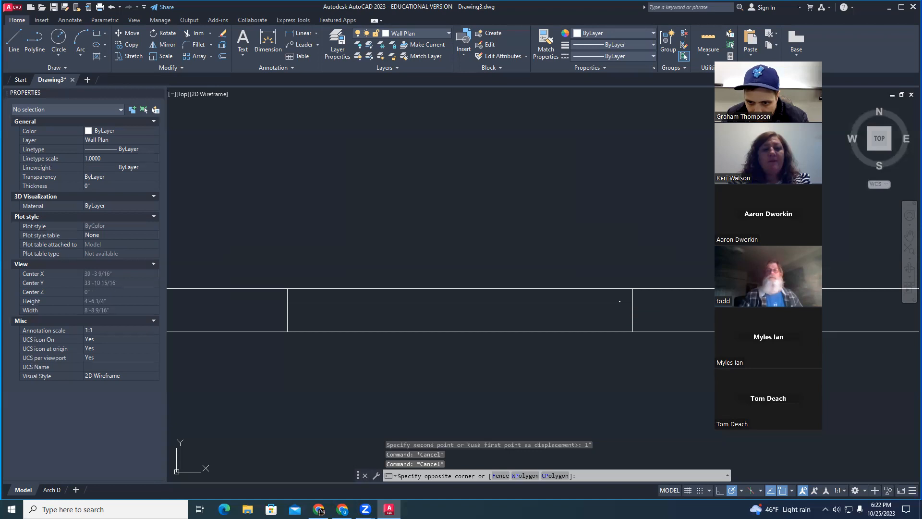
click(605, 310)
key(ctrl+z)
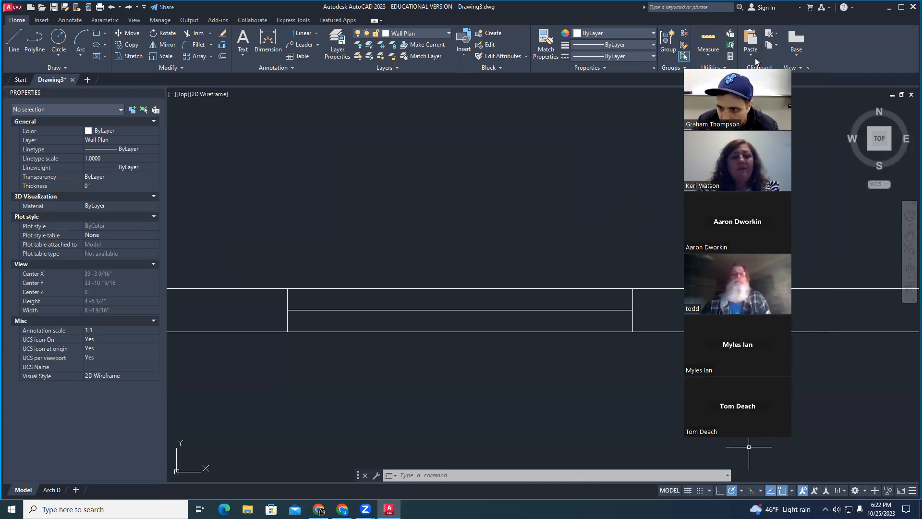
drag(907, 72, 854, 82)
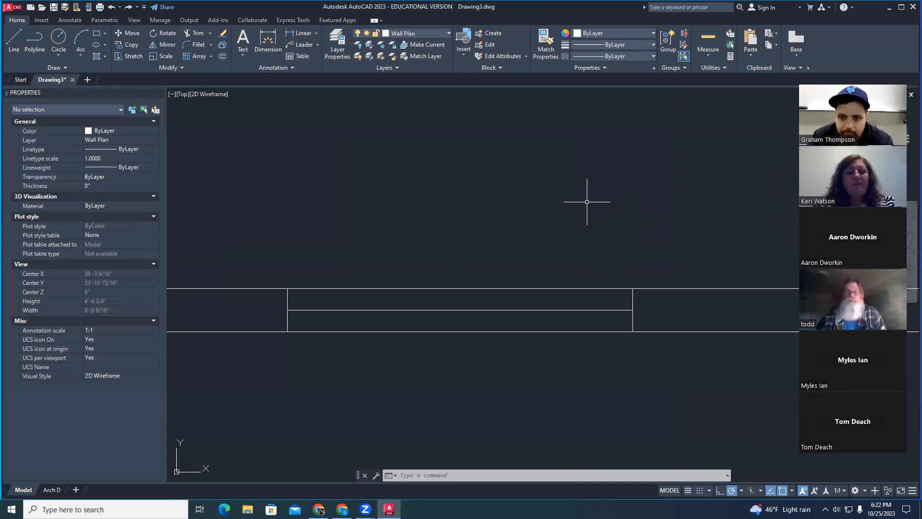
key(Escape)
scroll(570, 197, down, 2)
scroll(494, 269, up, 2)
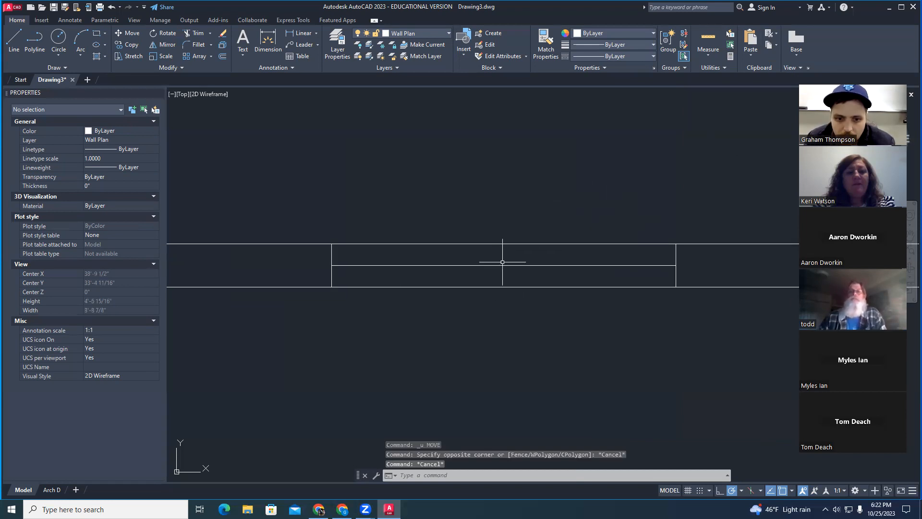
Erase the horizontal line inside the wall and both vertical dividing lines.
click(498, 265)
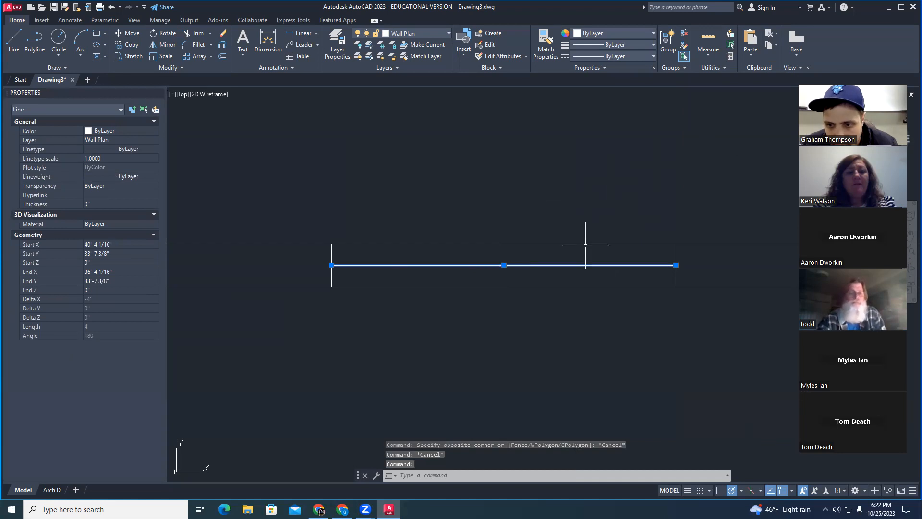
middle_drag(555, 208, 498, 220)
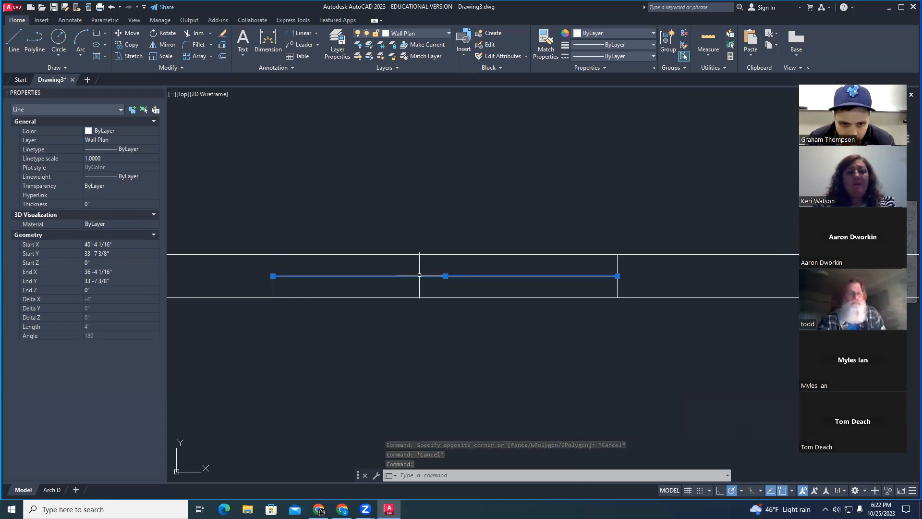
key(Escape)
click(357, 276)
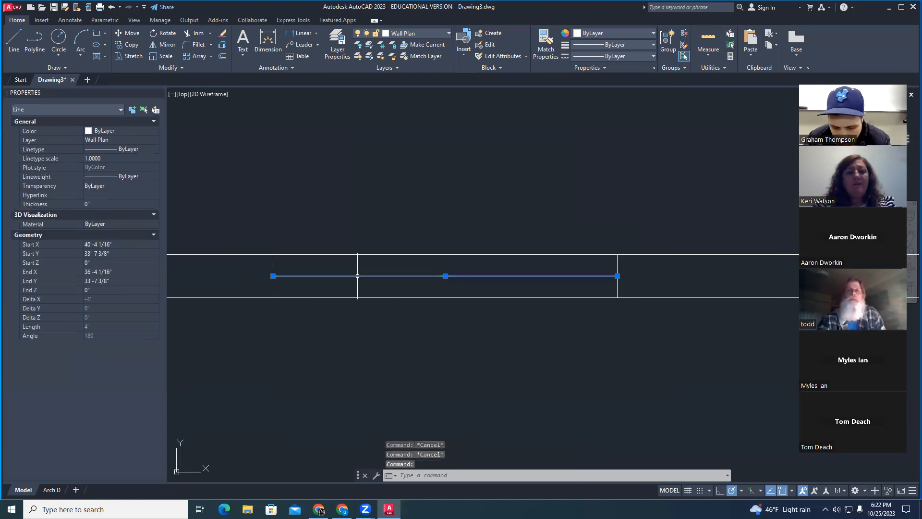
key(Delete)
scroll(366, 276, down, 5)
drag(333, 254, 458, 304)
click(329, 254)
click(462, 306)
key(Delete)
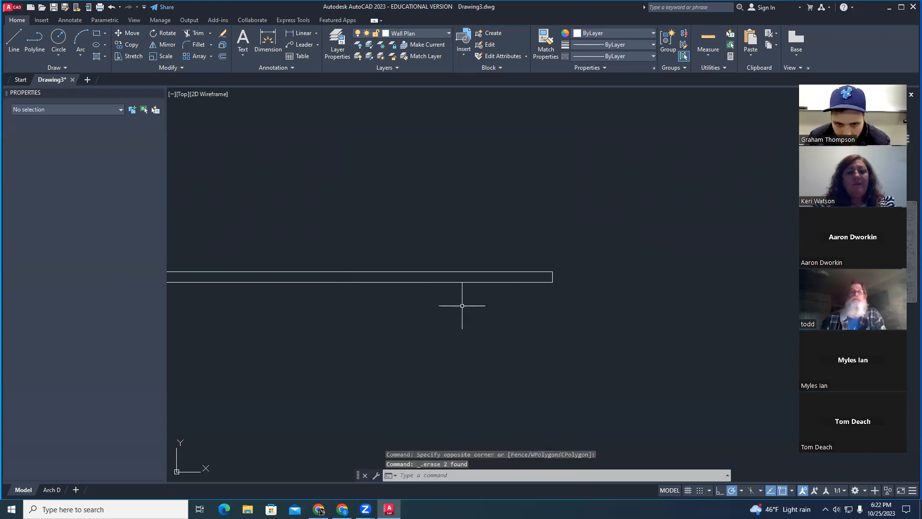
Draw a vertical line across the empty wall outline from its upper edge's midpoint to its lower edge's midpoint.
middle_drag(405, 325, 479, 324)
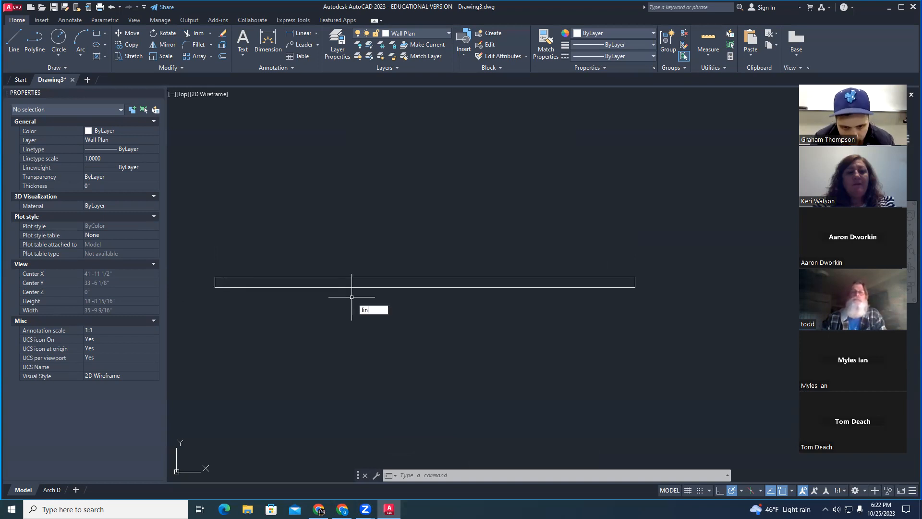
key(Return)
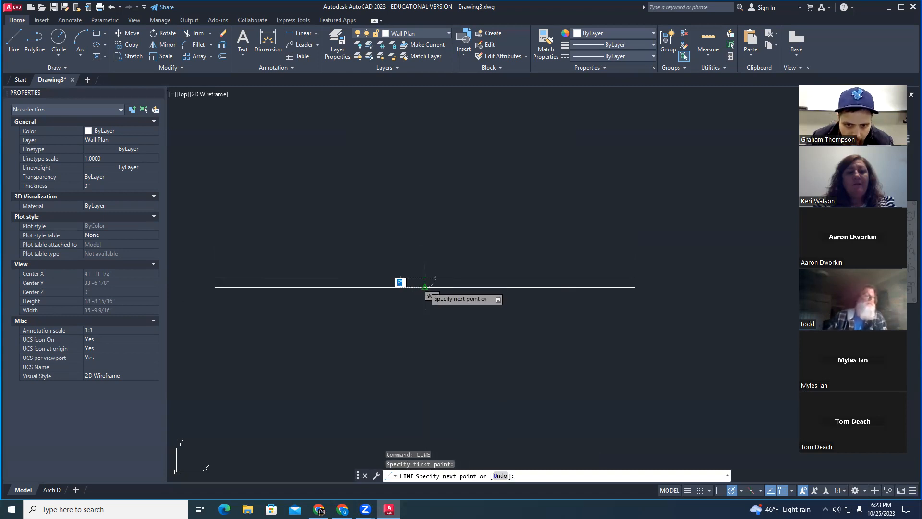
click(424, 287)
key(Escape)
key(Escape)
key(Escape)
Copy the vertical dividing line at the wall's centre 4' to the right, using its midpoint as the base point.
scroll(424, 283, up, 5)
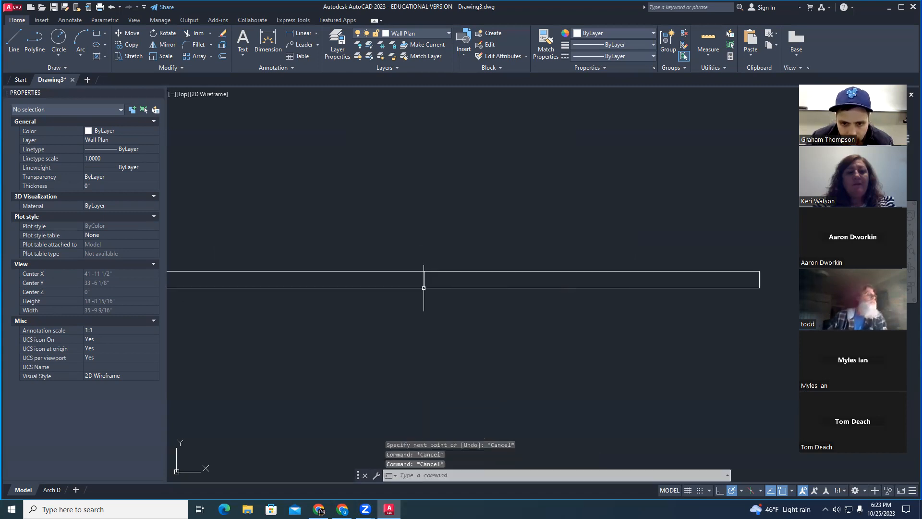
click(425, 275)
text(co)
key(Return)
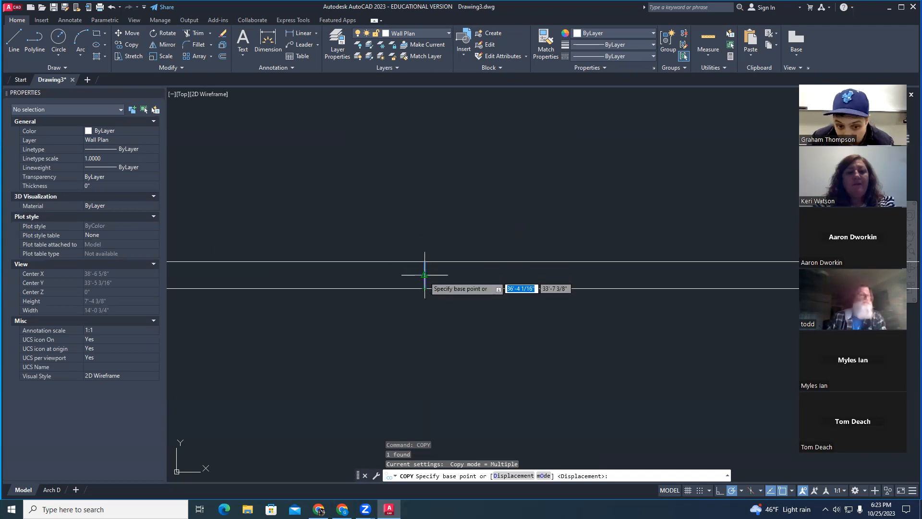
click(424, 274)
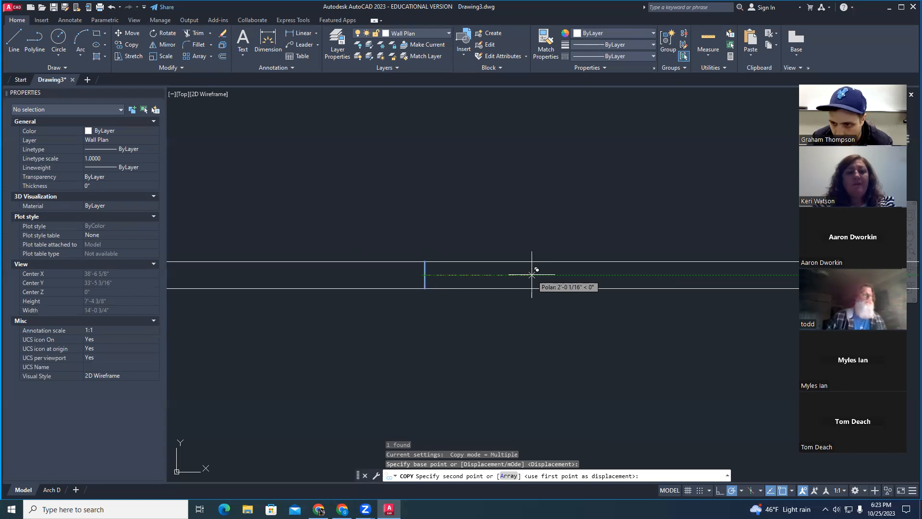
text(4)
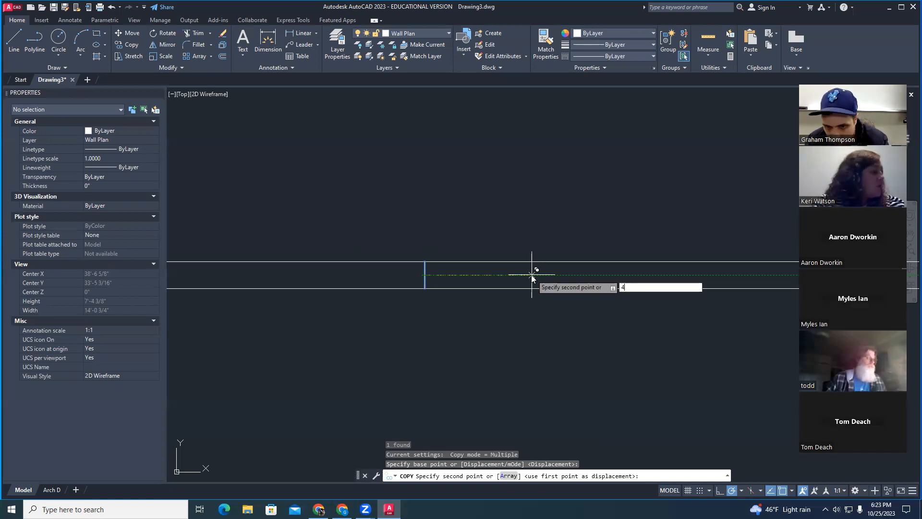
text(')
key(Return)
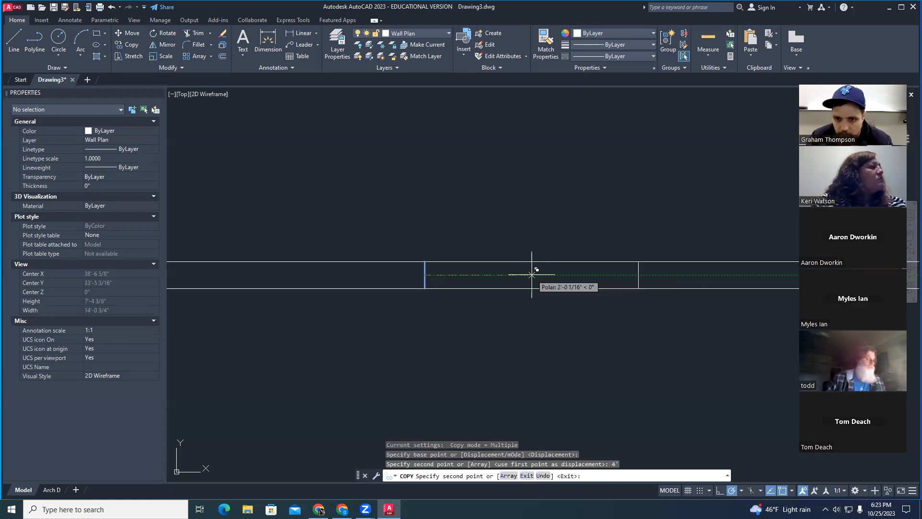
key(Escape)
scroll(535, 264, down, 3)
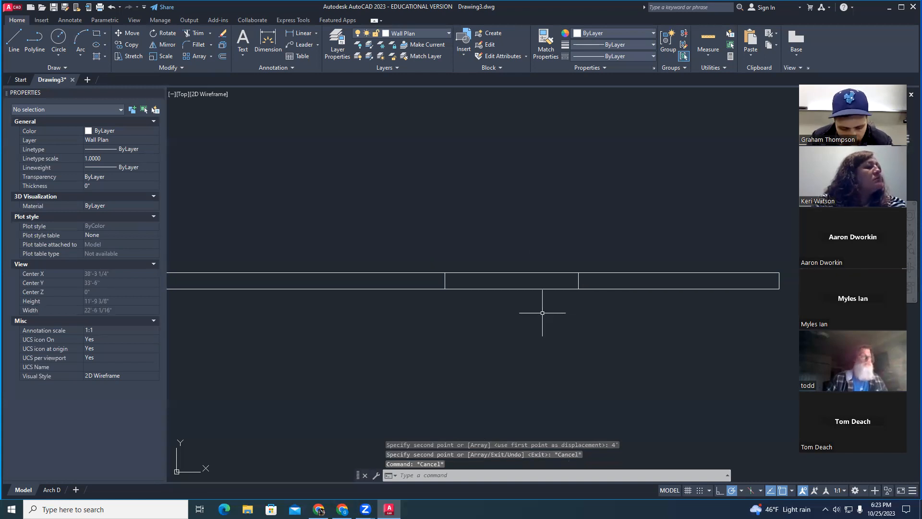
text(dl)
key(Return)
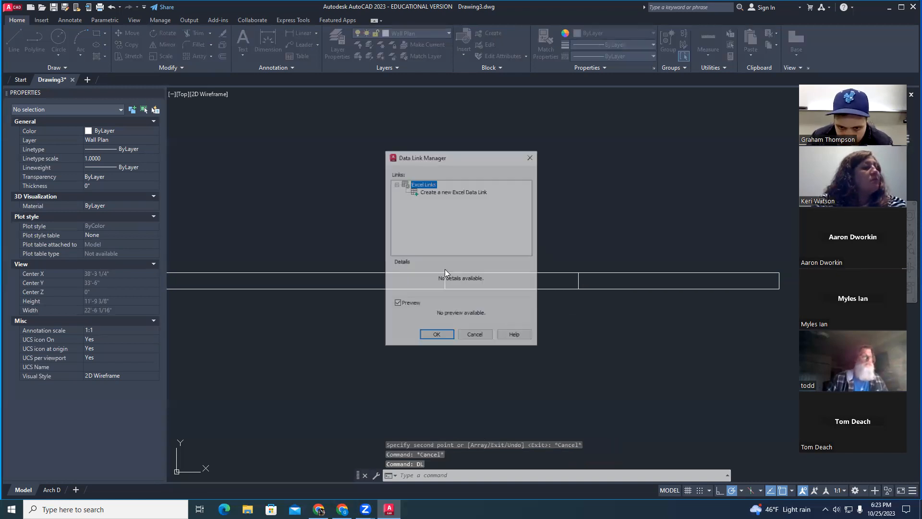
key(Escape)
key(Escape)
Draw a horizontal line between the midpoints of the two vertical dividing lines.
text(line)
key(Return)
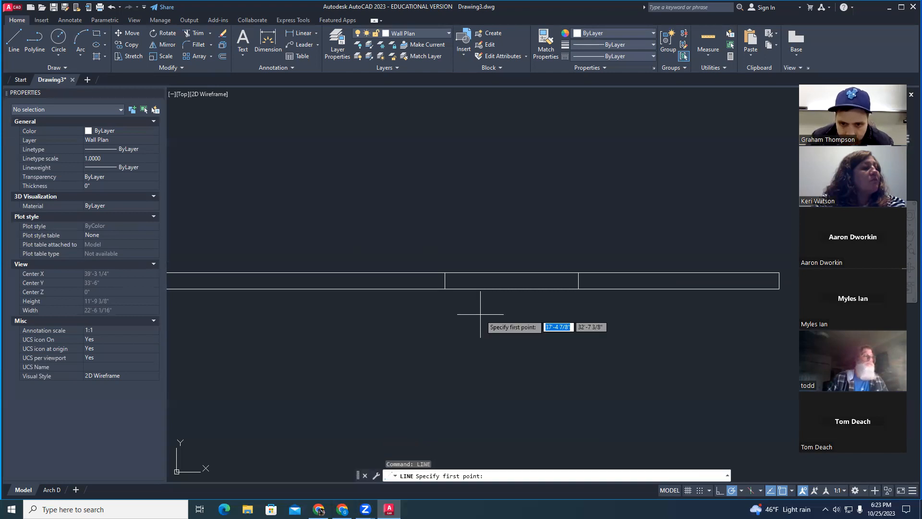
click(444, 280)
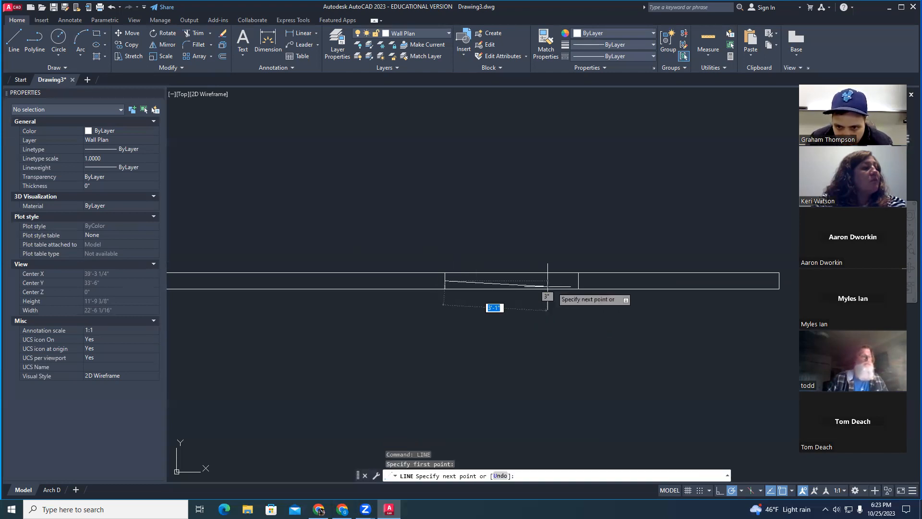
click(578, 281)
key(Escape)
key(Escape)
key(Escape)
Move the horizontal line between the dividing lines 1" straight up, using its midpoint as the base point.
scroll(562, 285, up, 4)
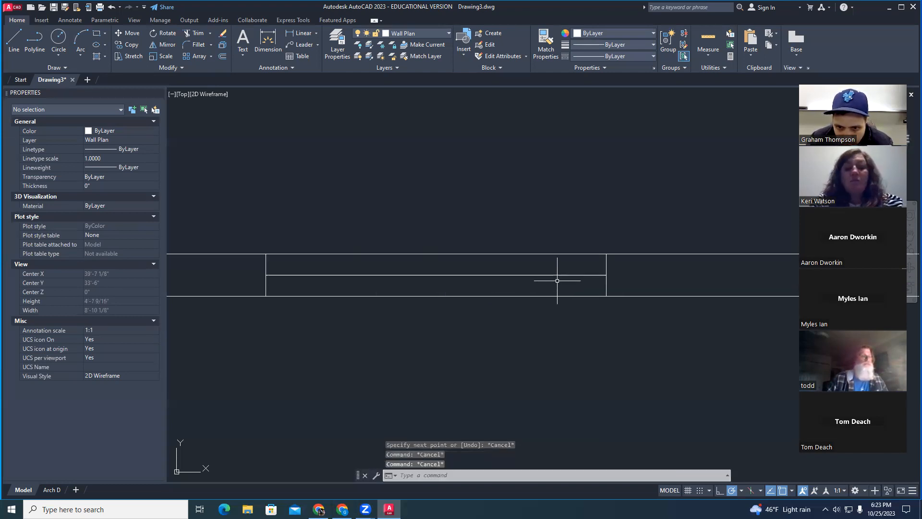
click(548, 275)
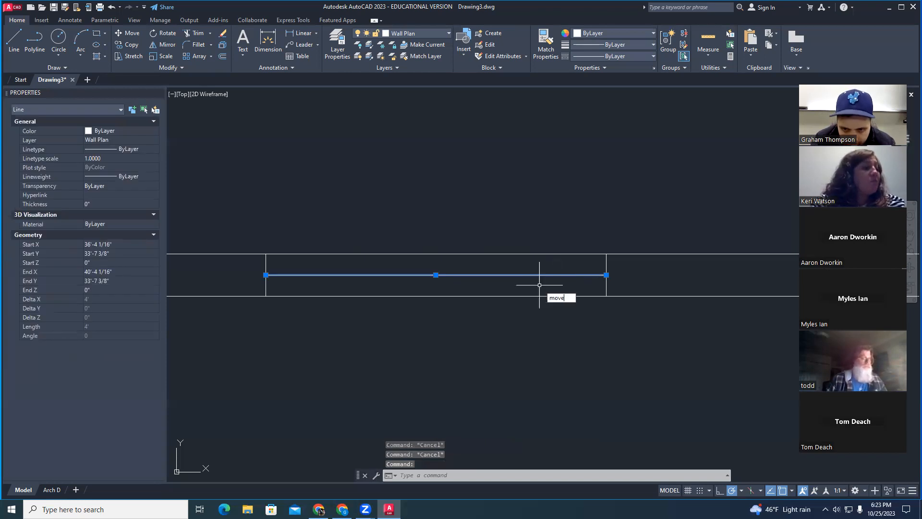
text(move)
key(Return)
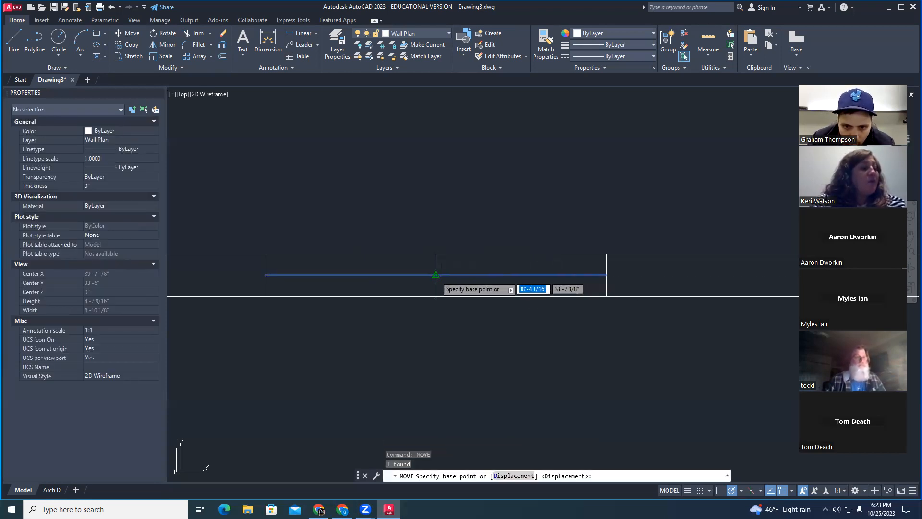
click(436, 275)
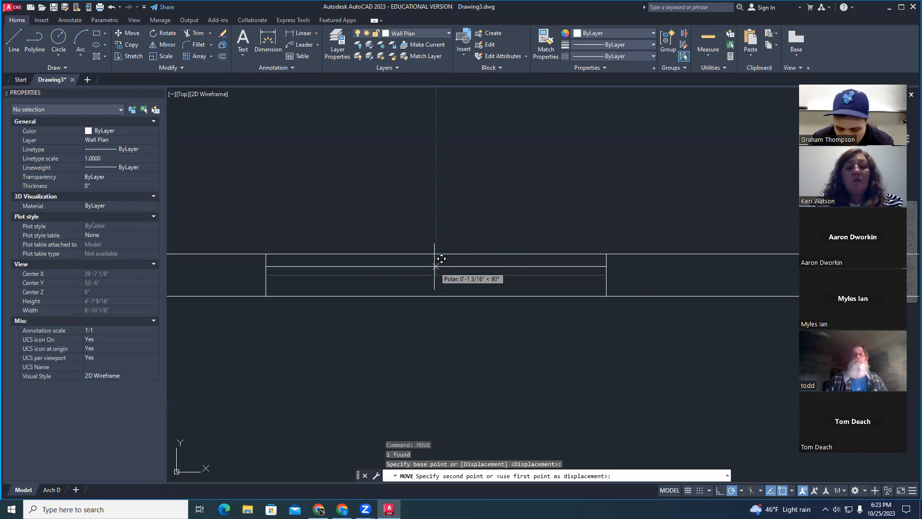
text(1")
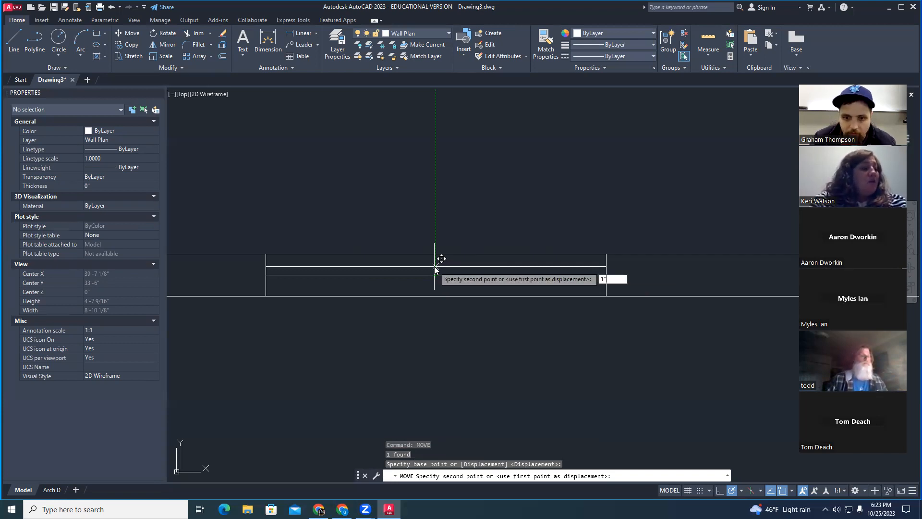
key(Return)
key(Escape)
key(Escape)
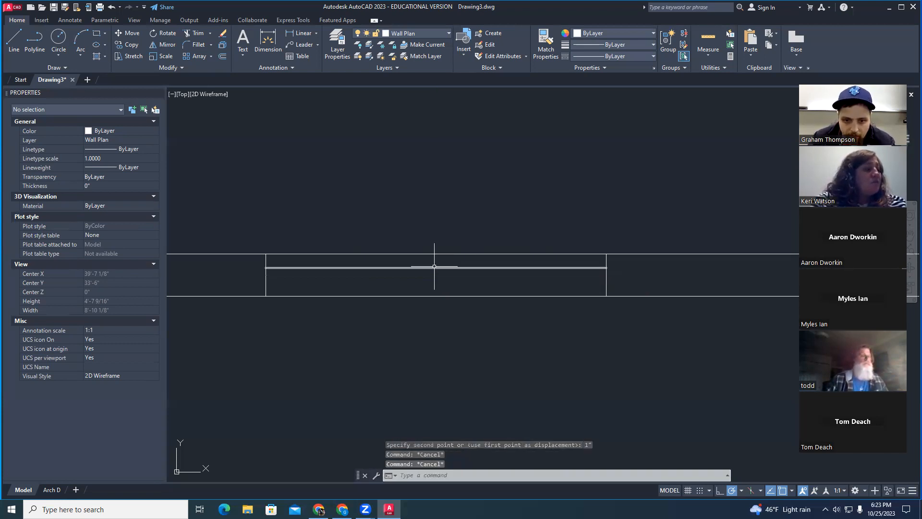
Copy the horizontal line inside the opening 2" straight down, using its right endpoint as the base point.
click(451, 268)
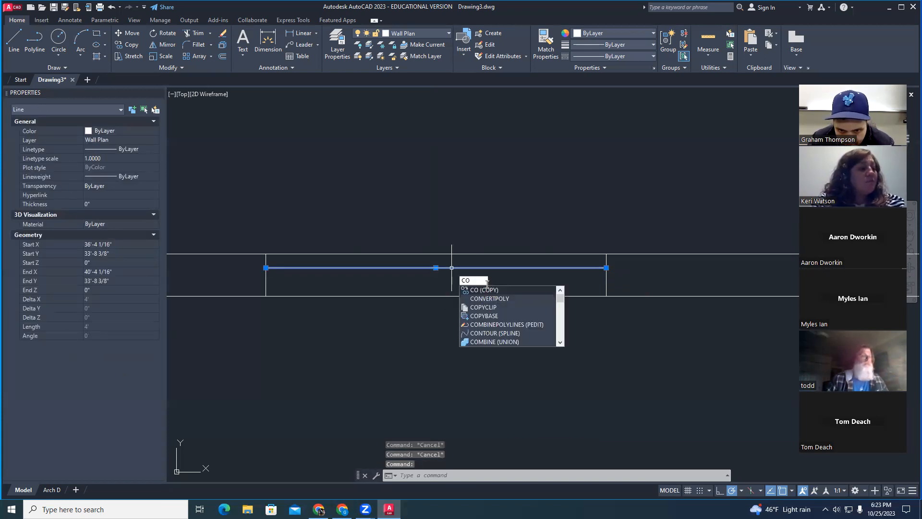
key(Return)
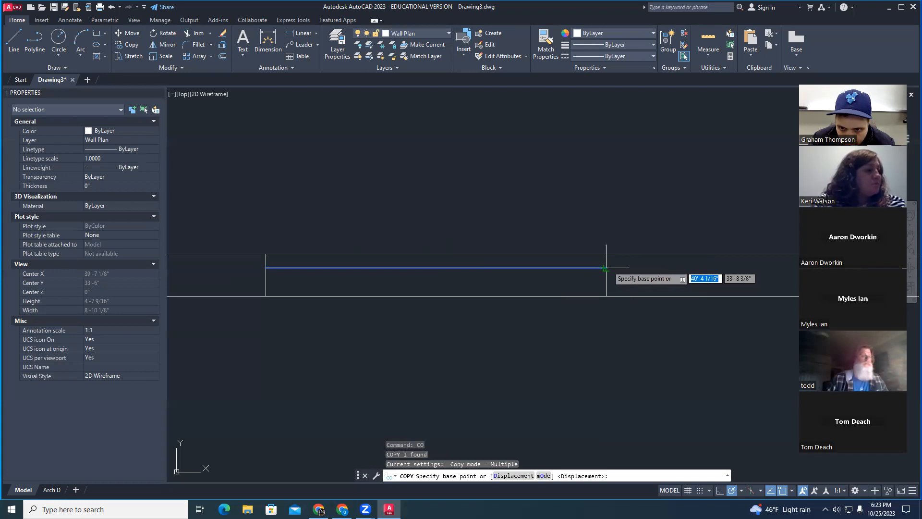
click(605, 267)
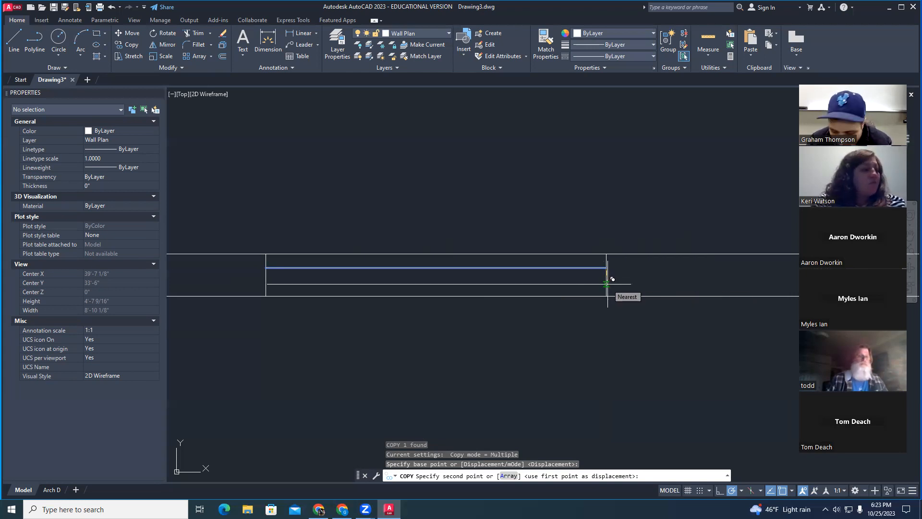
text(2)
key(Return)
key(Escape)
key(Escape)
key(Escape)
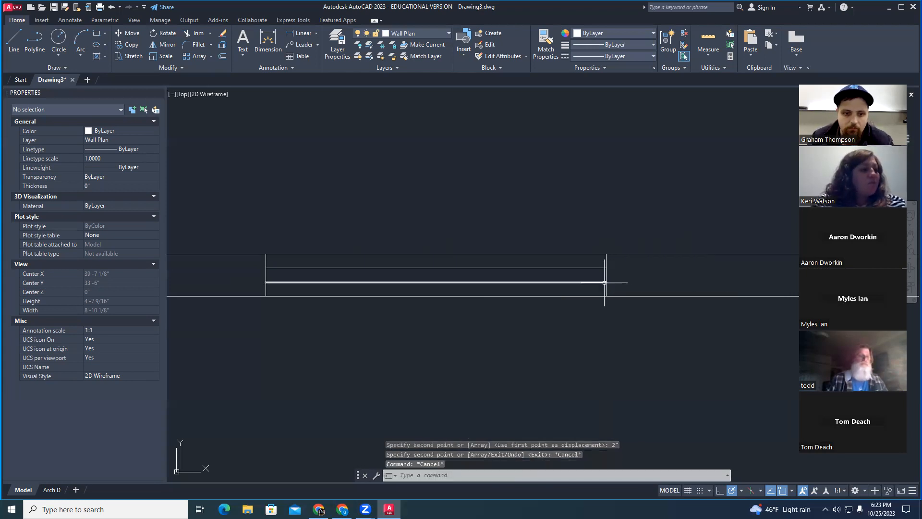
scroll(605, 282, down, 4)
scroll(510, 275, up, 5)
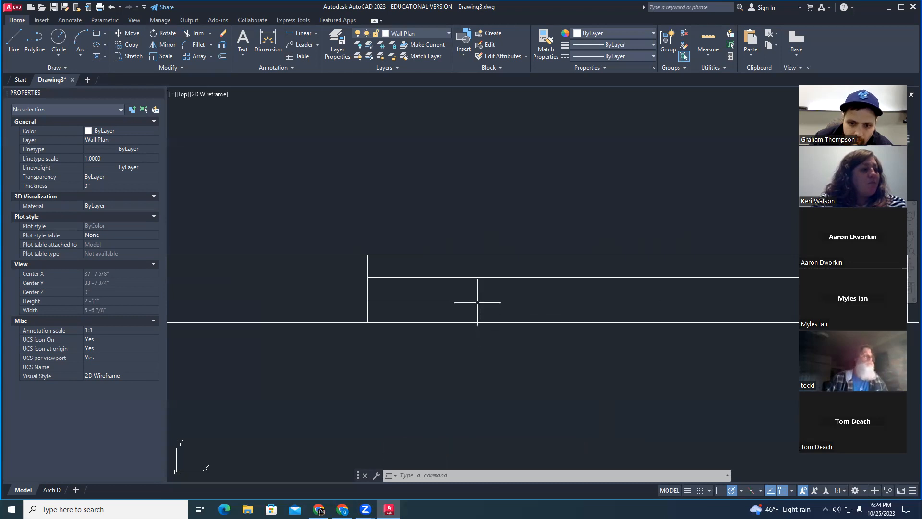
scroll(477, 261, down, 3)
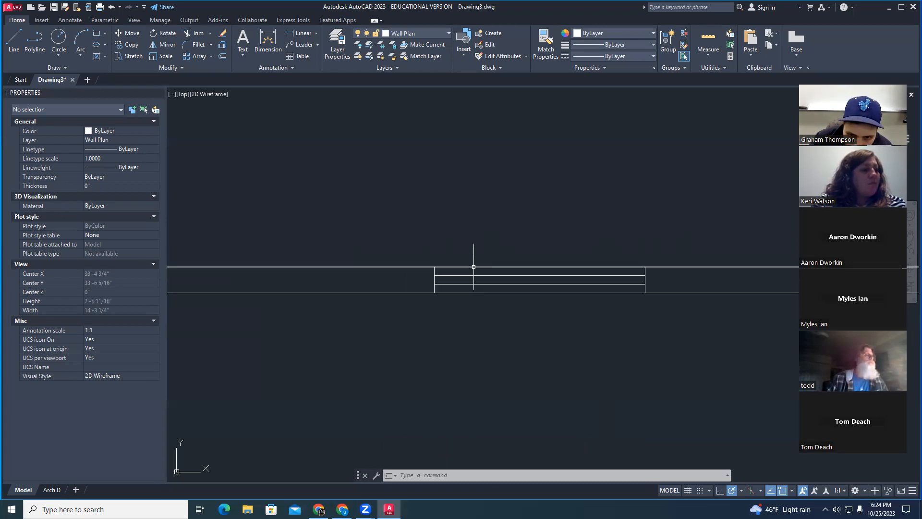
scroll(566, 269, down, 4)
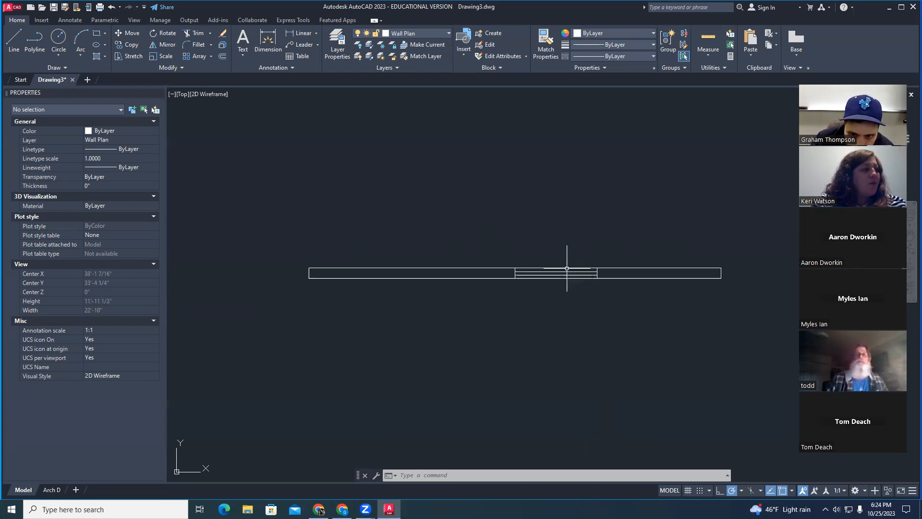
scroll(545, 258, up, 2)
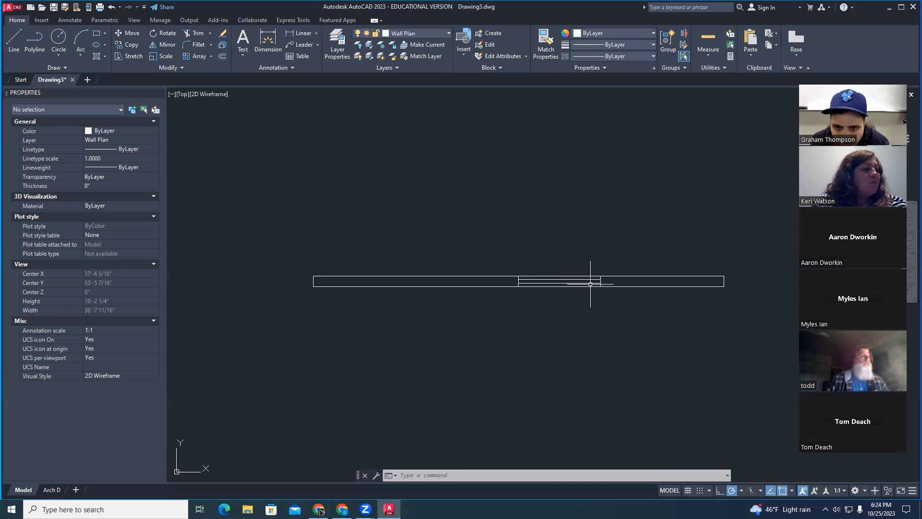
key(Escape)
key(Escape)
key(Escape)
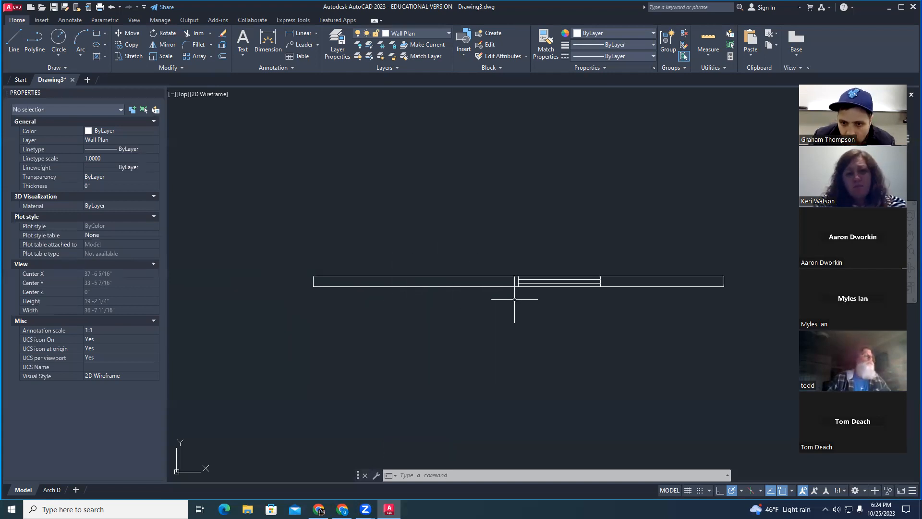
middle_drag(486, 262, 482, 294)
scroll(480, 295, down, 2)
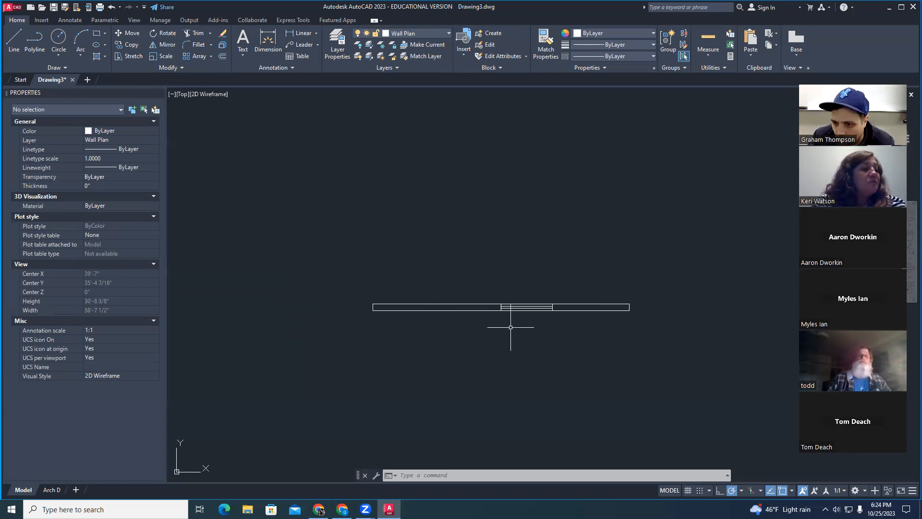
scroll(511, 327, up, 2)
key(Escape)
key(Escape)
key(Escape)
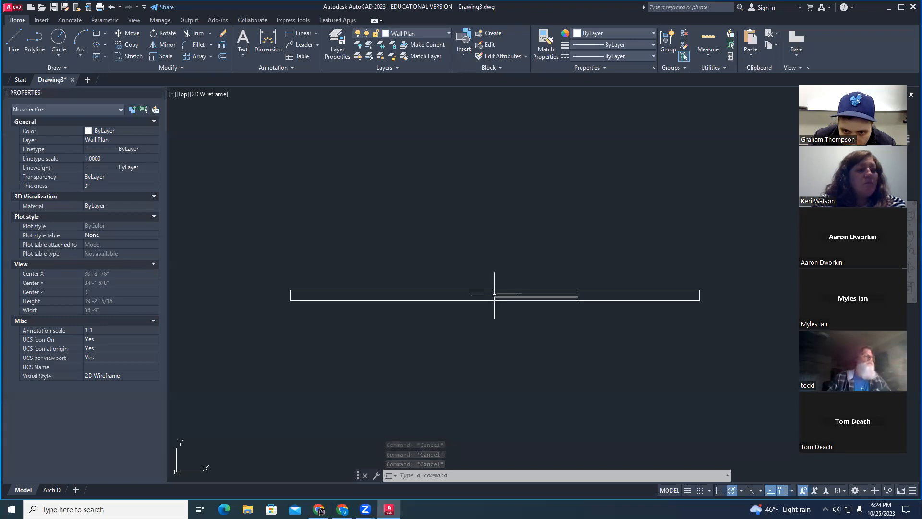
key(Escape)
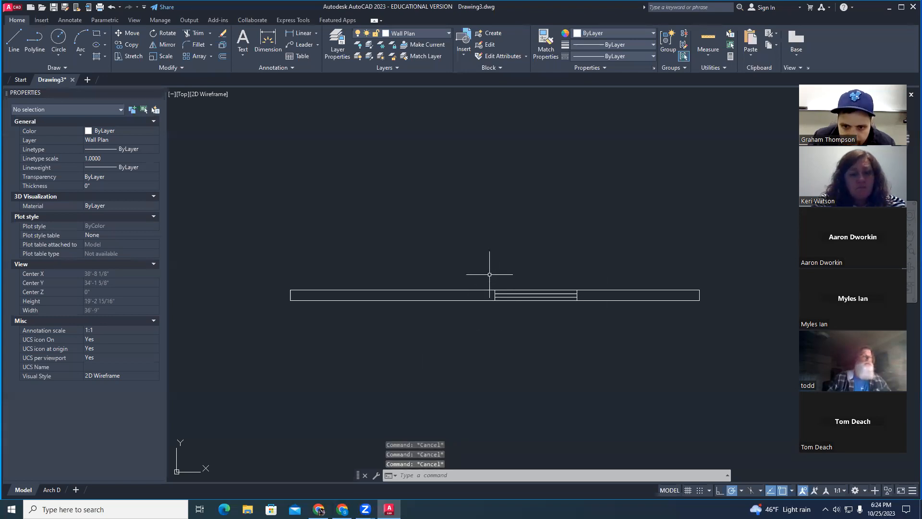
click(486, 269)
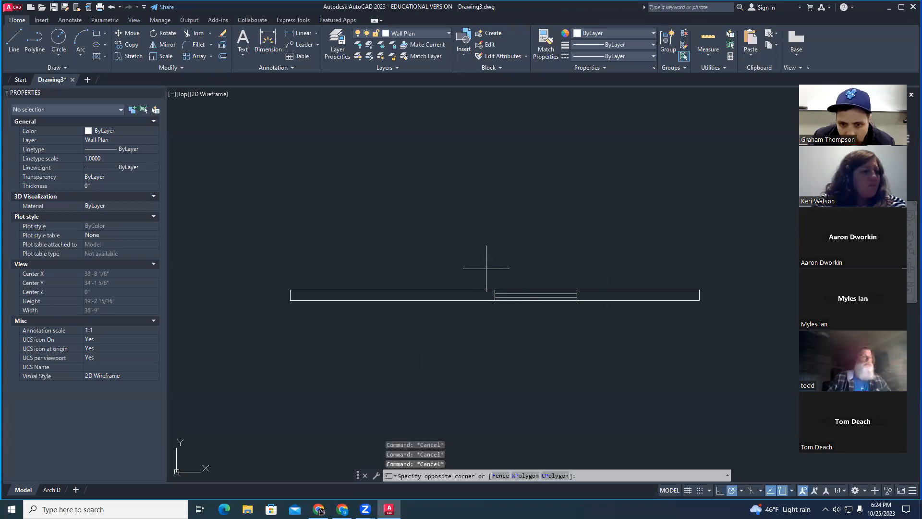
click(606, 324)
scroll(510, 301, up, 8)
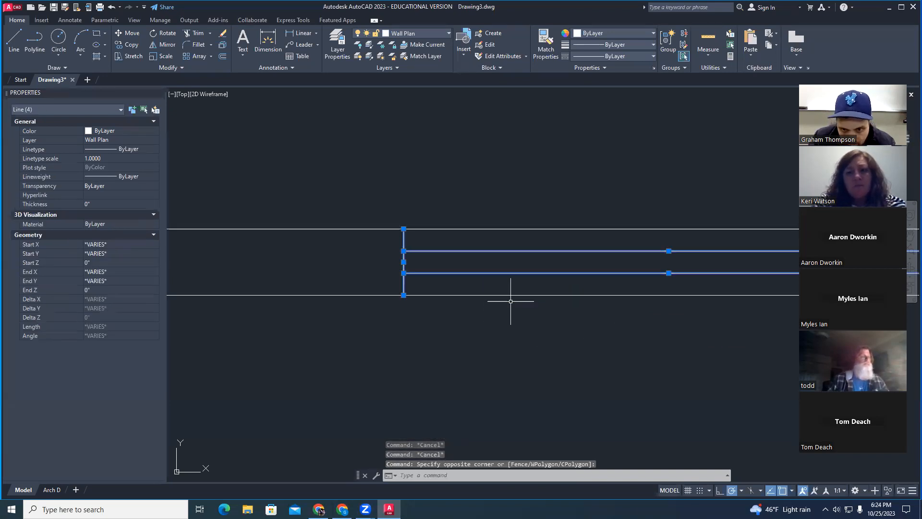
scroll(560, 353, down, 6)
text(c)
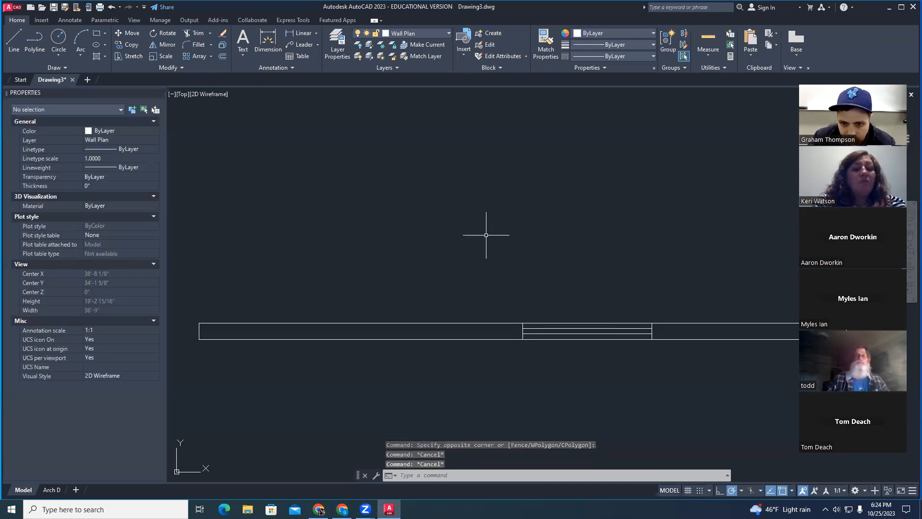
middle_drag(530, 254, 469, 229)
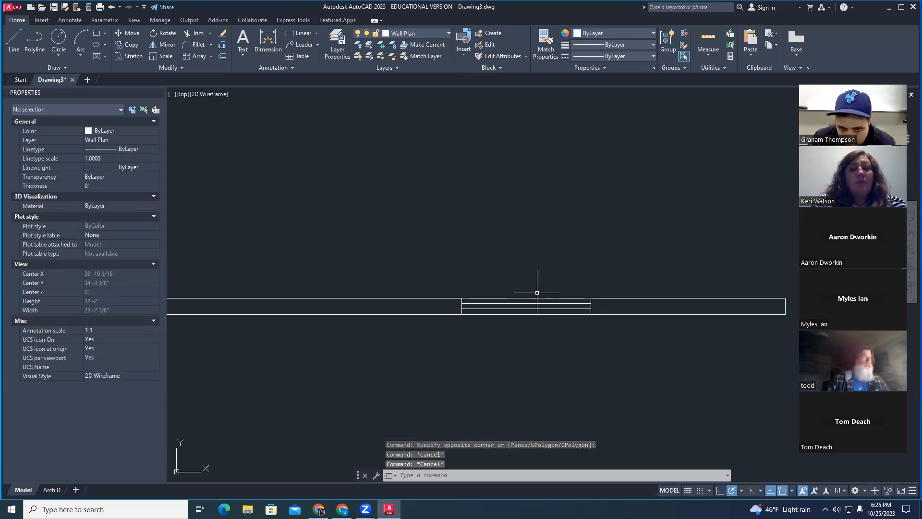
click(589, 304)
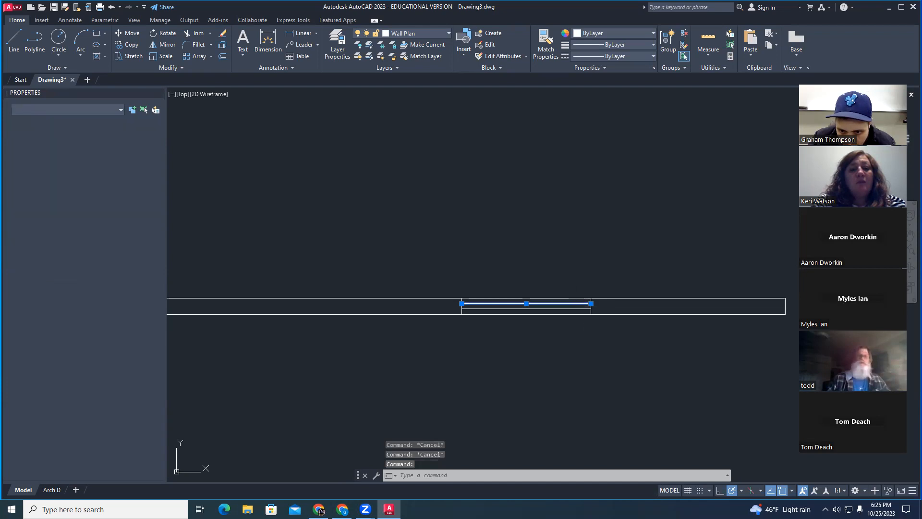
key(Escape)
scroll(451, 273, up, 2)
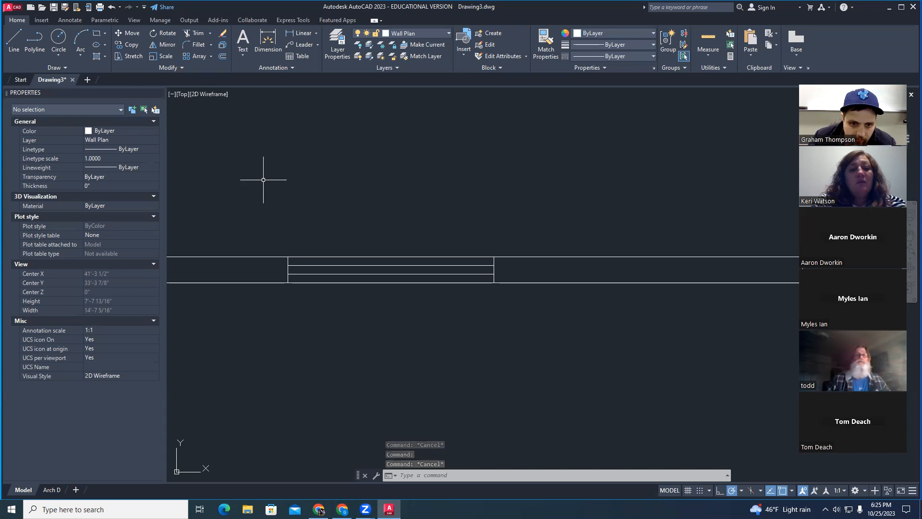
click(263, 179)
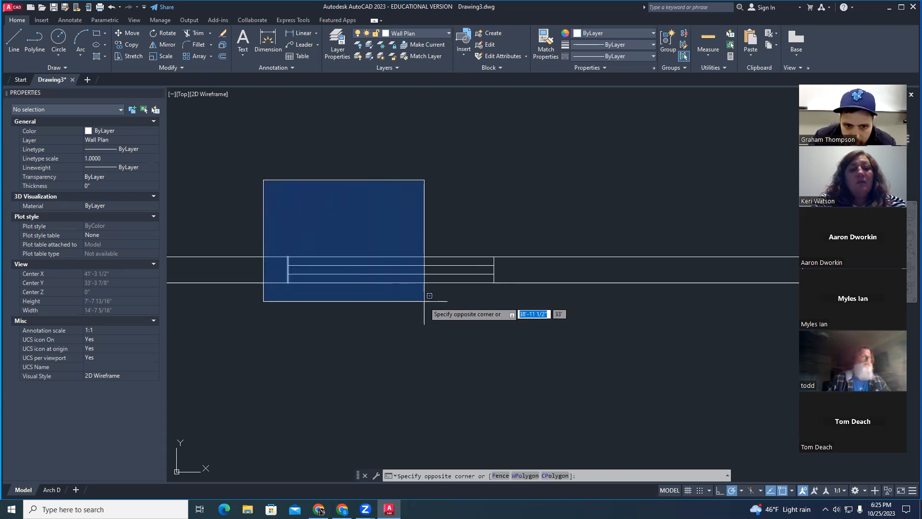
click(513, 306)
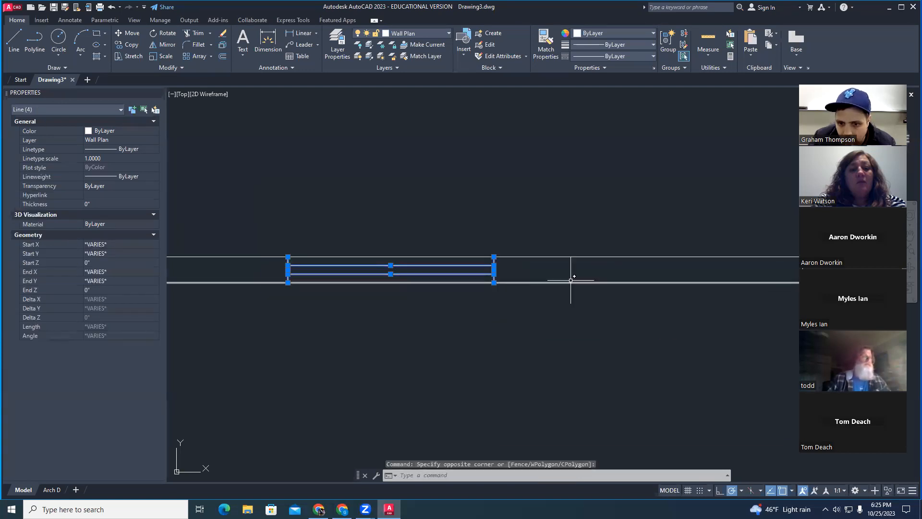
key(Escape)
key(Escape)
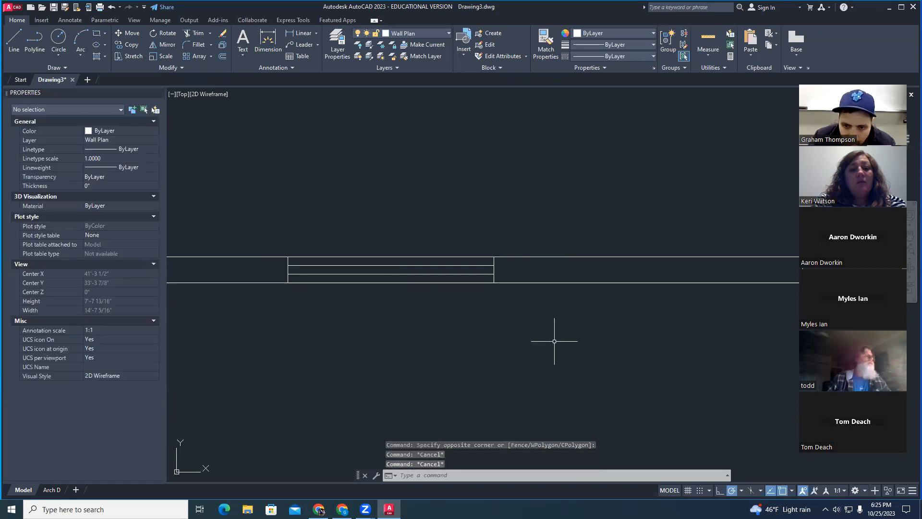
click(554, 341)
click(260, 229)
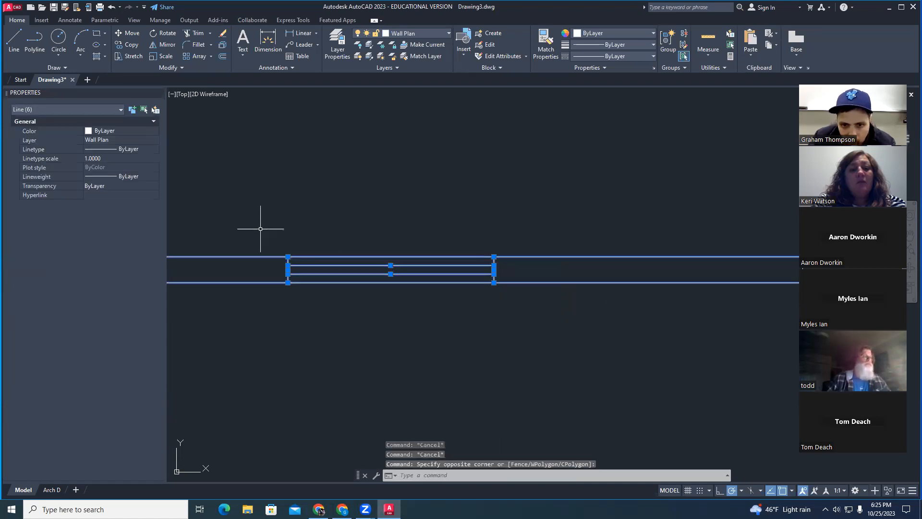
key(Escape)
key(Escape)
key(Escape)
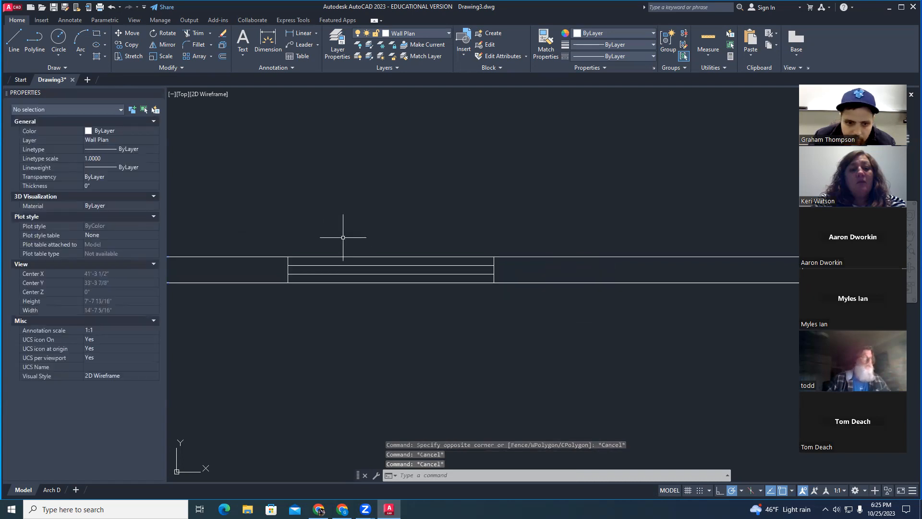
Copy the window opening's four lines 9' straight to the left, using the opening's upper-left corner as the base point.
click(258, 213)
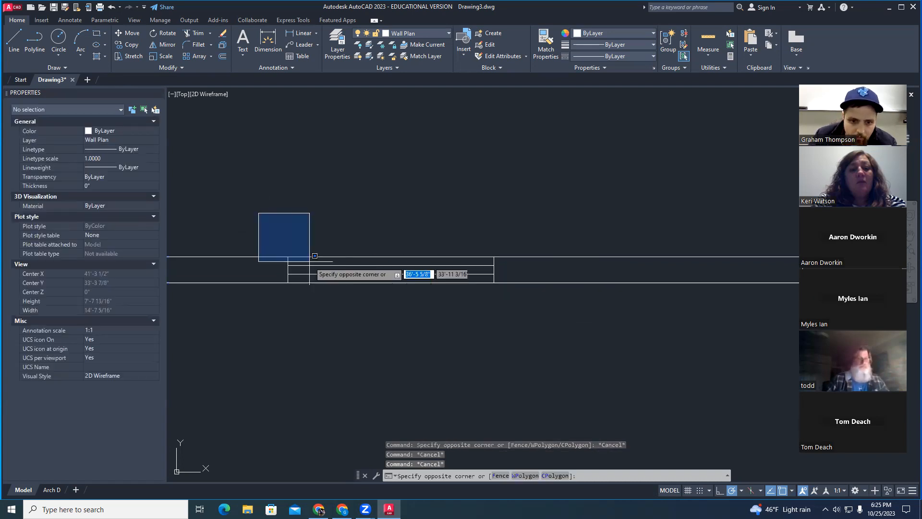
click(545, 321)
scroll(540, 325, down, 4)
mouse_move(511, 334)
middle_down()
mouse_move(552, 319)
mouse_move(579, 322)
middle_up()
scroll(514, 307, up, 2)
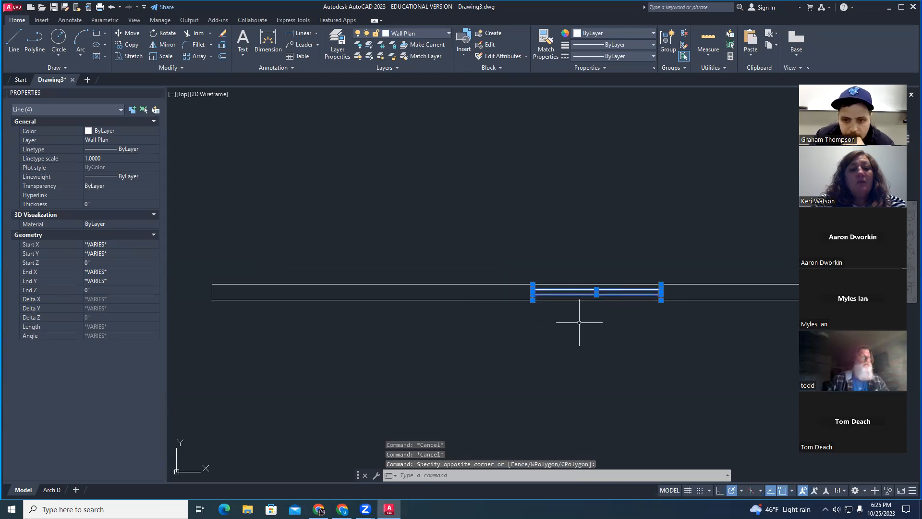
scroll(611, 332, down, 2)
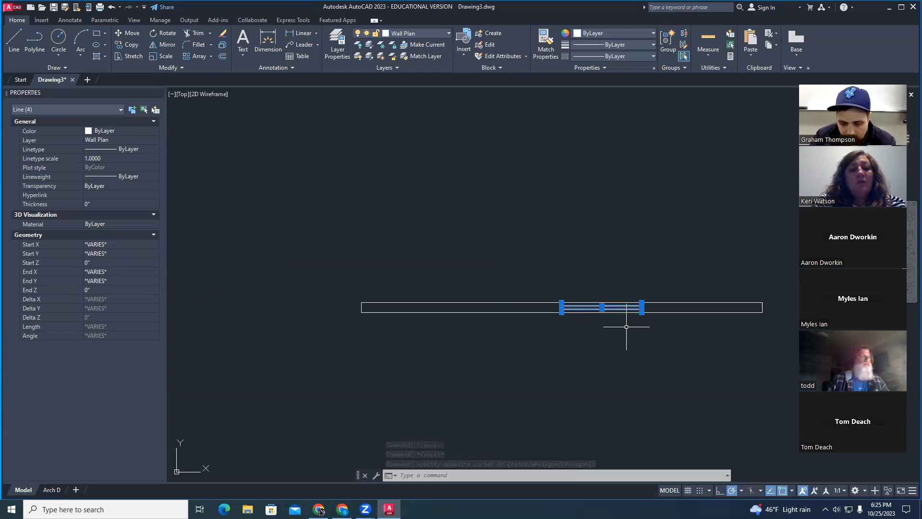
text(COPY)
key(Return)
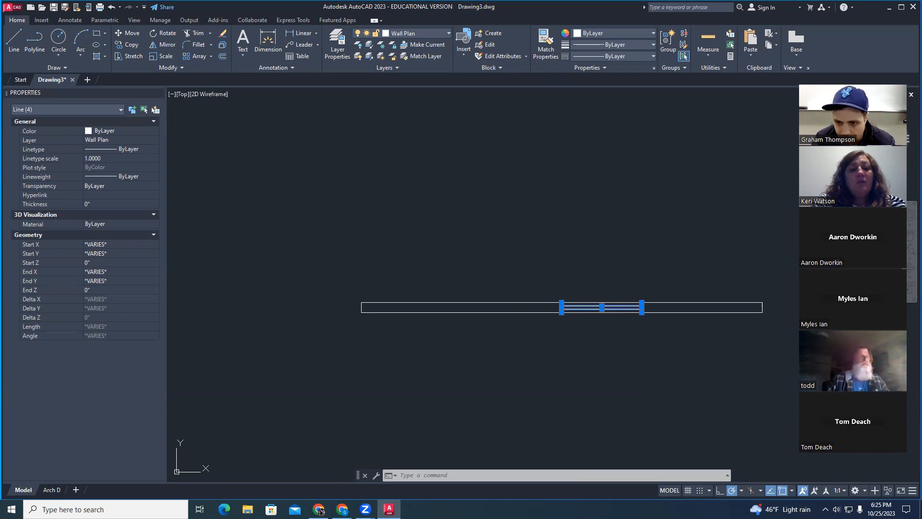
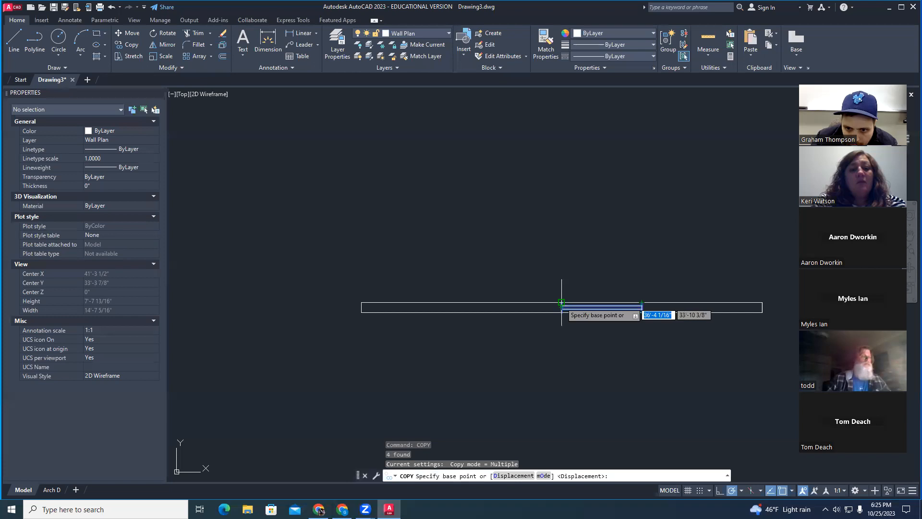
click(561, 302)
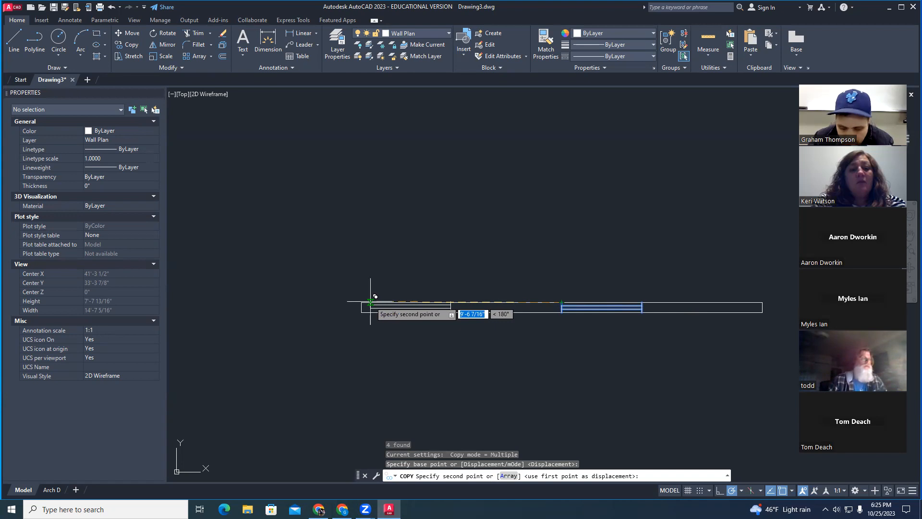
text(9)
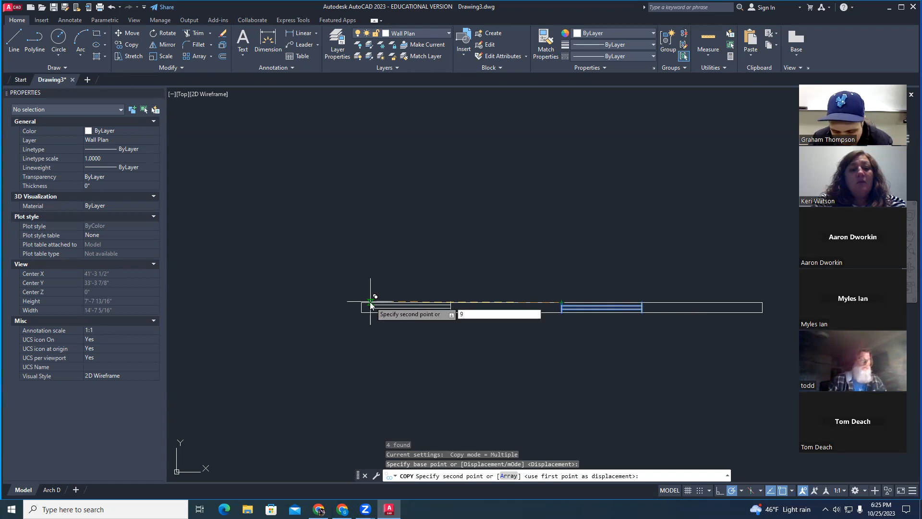
key(Return)
key(Escape)
key(Escape)
key(Escape)
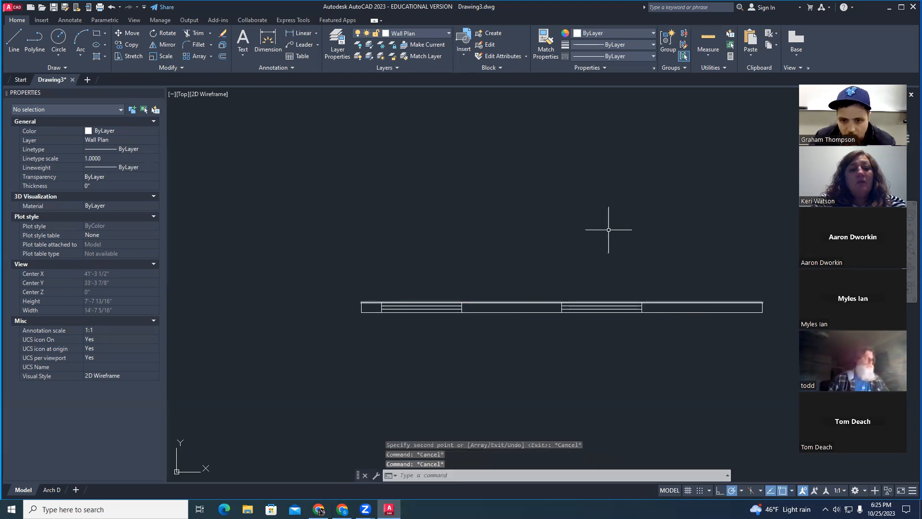
Add a linear dimension just above the wall between the facing upper corners of the two window openings.
scroll(551, 314, up, 2)
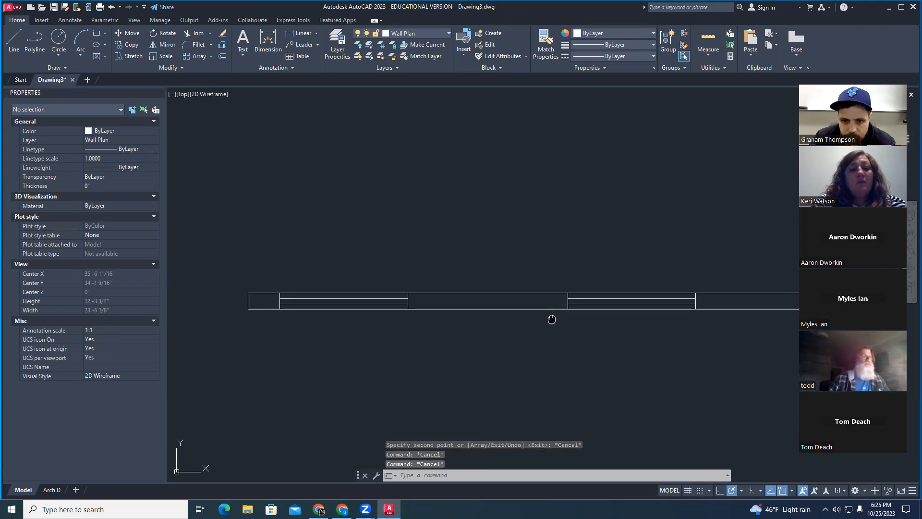
middle_drag(552, 319, 533, 319)
right_click(535, 322)
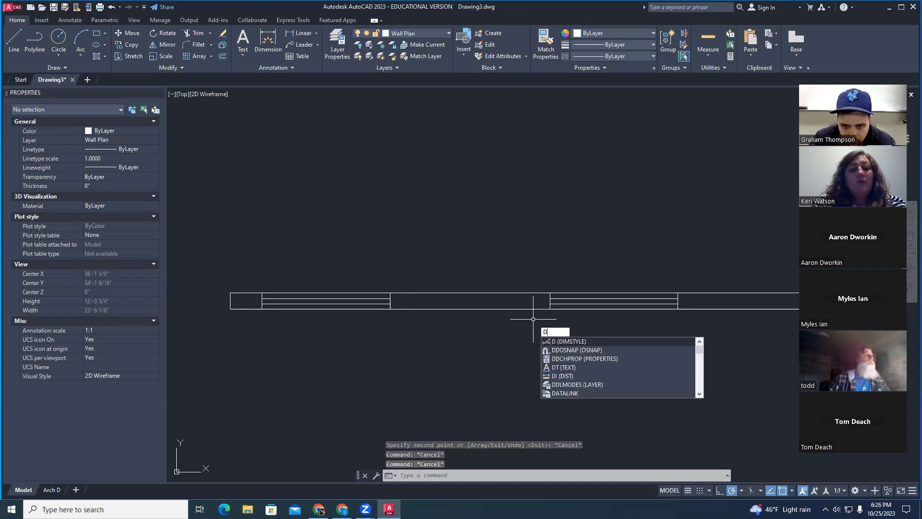
key(Escape)
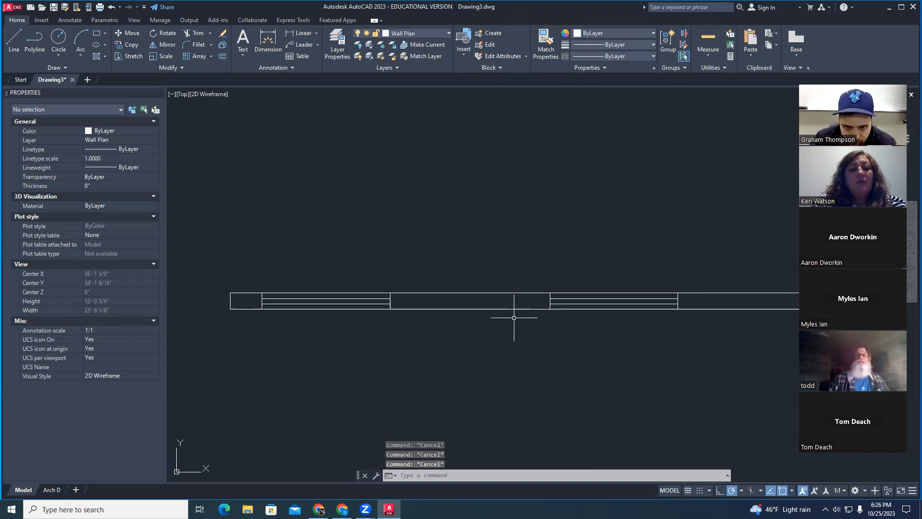
click(299, 33)
click(389, 292)
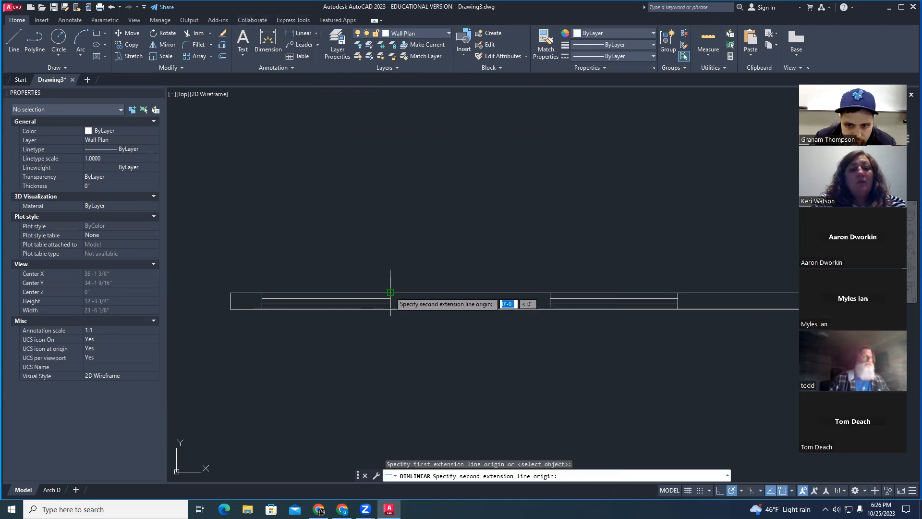
click(549, 293)
click(539, 284)
key(Escape)
key(Escape)
scroll(539, 288, up, 4)
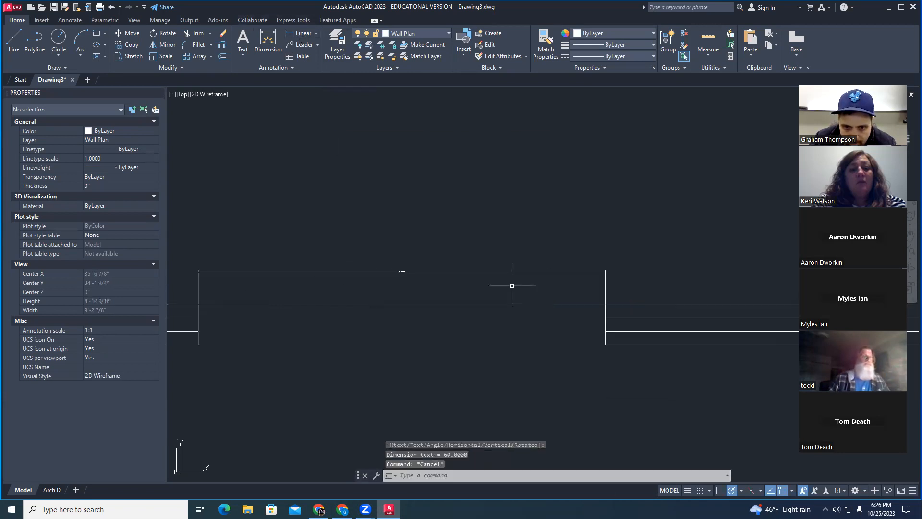
scroll(412, 271, down, 5)
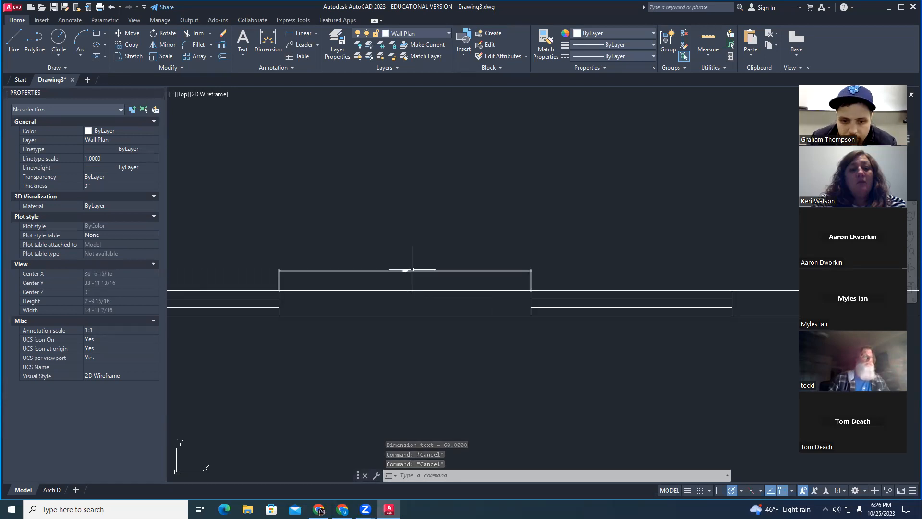
Delete the linear dimension above the wall segment between the two window openings.
click(420, 271)
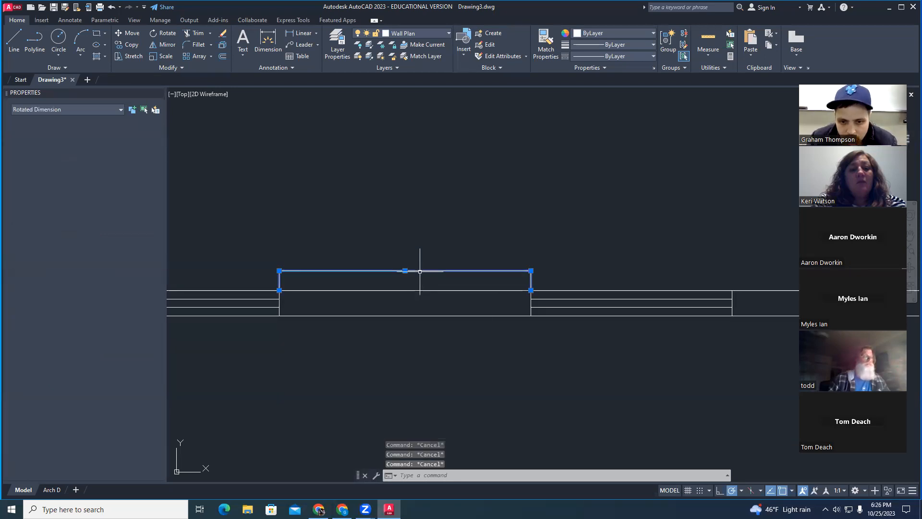
key(Delete)
scroll(421, 272, down, 1)
scroll(420, 271, down, 2)
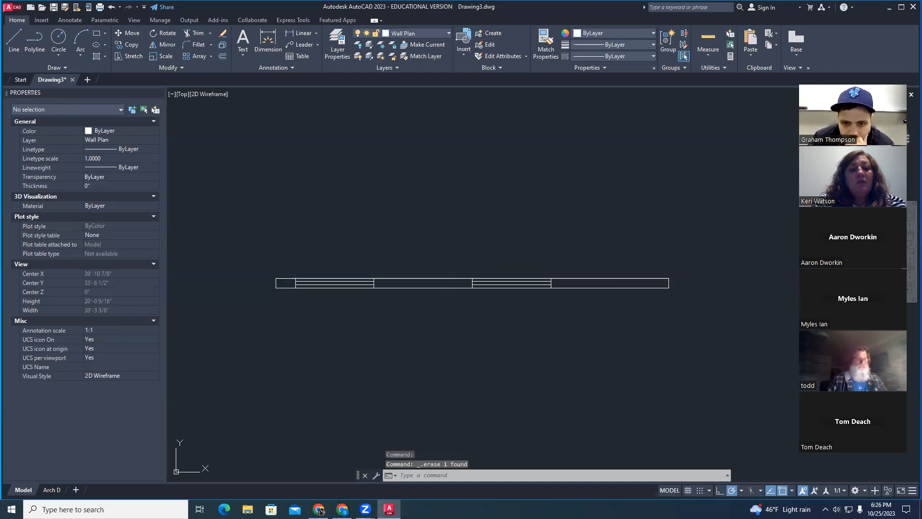
scroll(458, 263, up, 2)
middle_drag(458, 263, 461, 269)
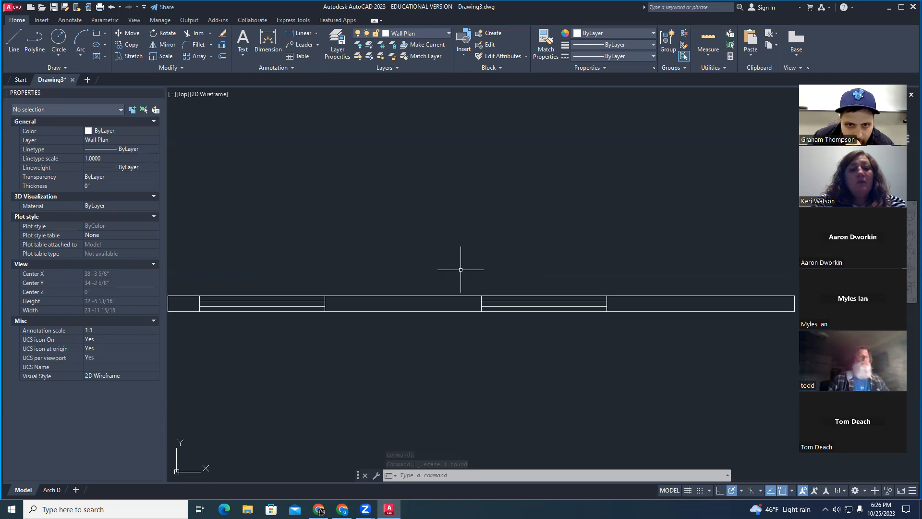
Dimension the wall segment between the two windows again with a linear dimension placed above the wall.
click(292, 34)
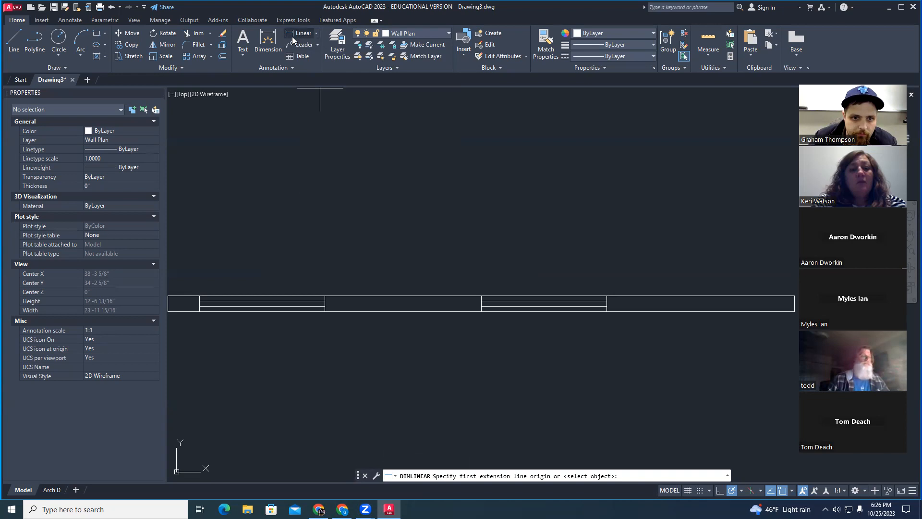
click(316, 38)
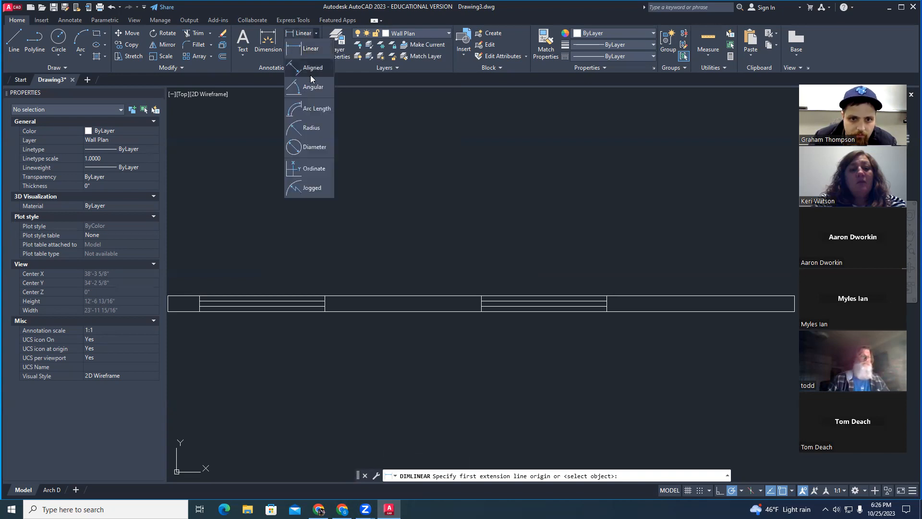
click(302, 38)
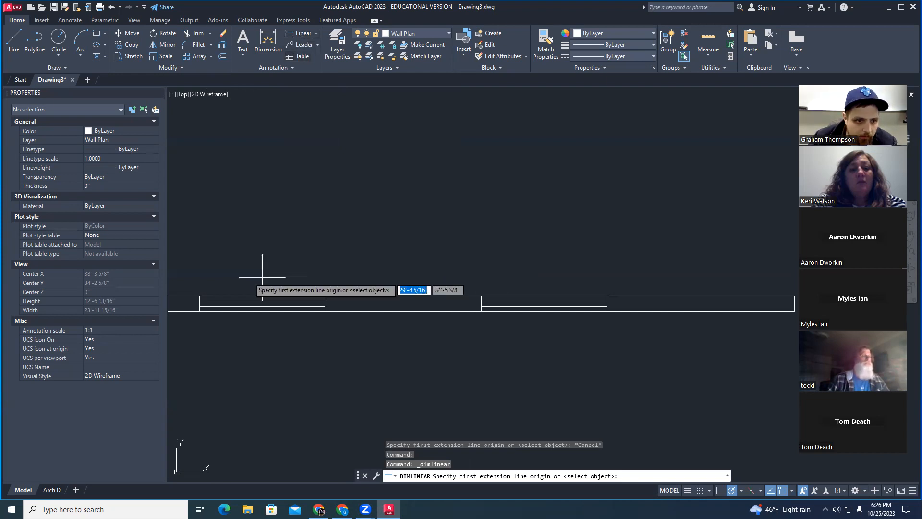
click(325, 295)
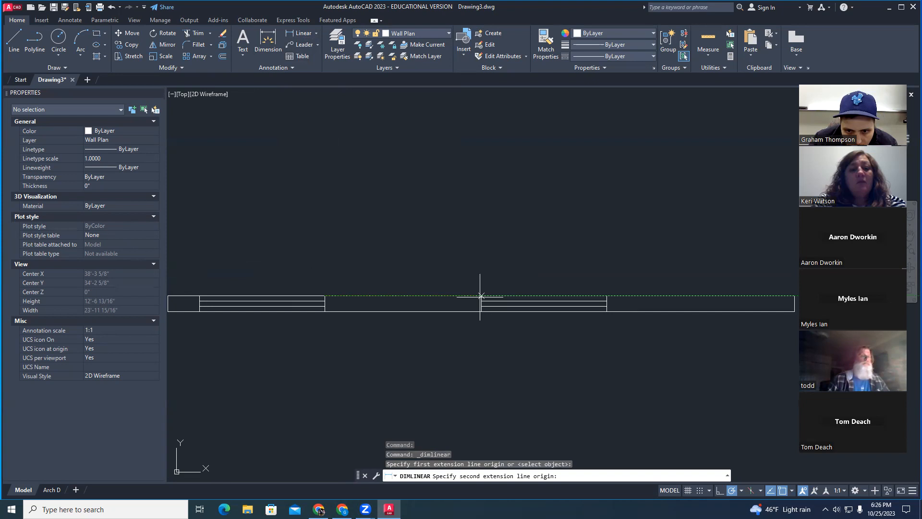
click(481, 296)
click(456, 275)
key(Escape)
key(Escape)
key(Escape)
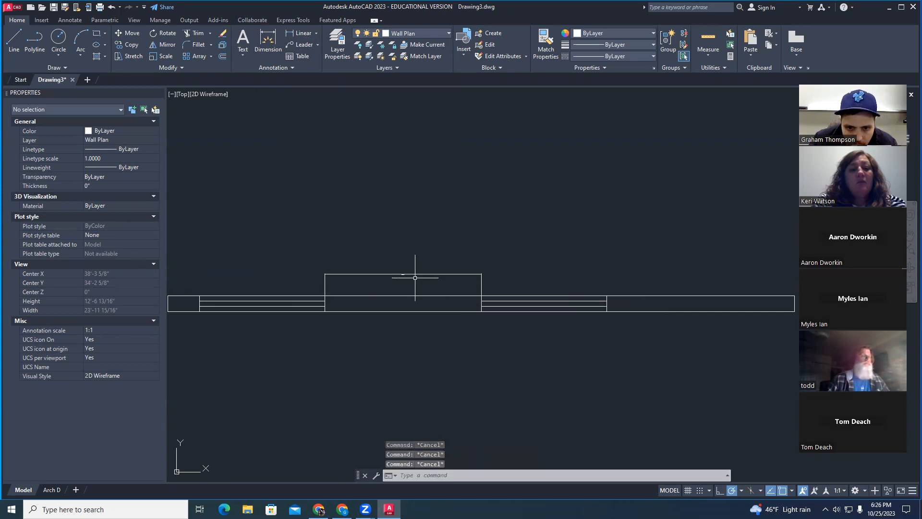
Check the dimension styles available for the linear dimension between the two windows.
click(411, 274)
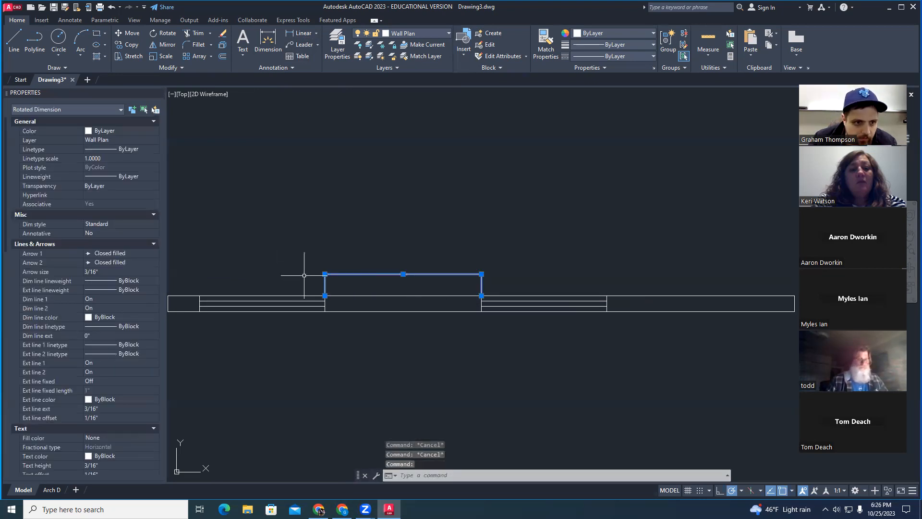
click(125, 223)
click(124, 223)
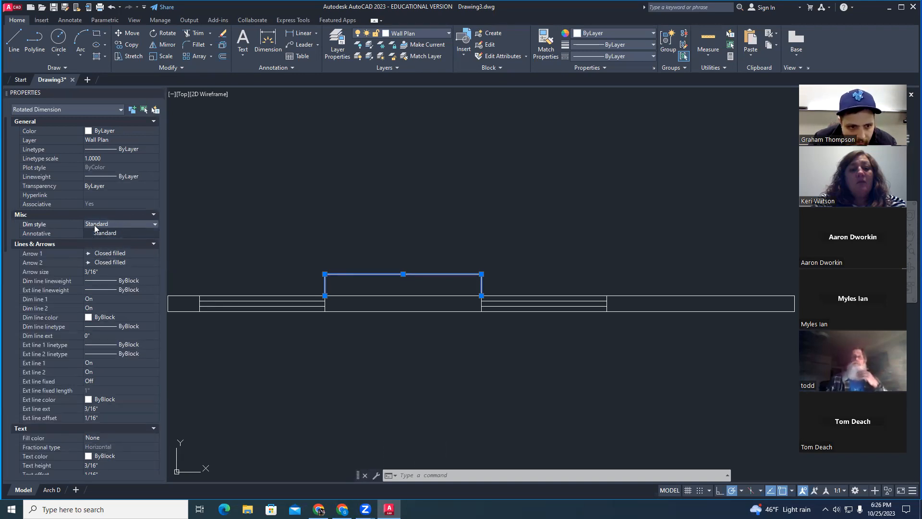
key(Escape)
key(Escape)
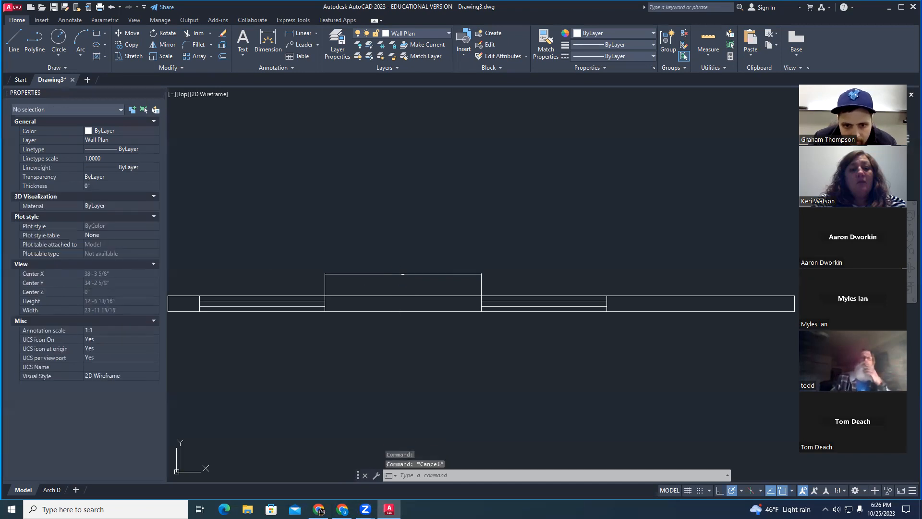
Erase the linear dimension above the wall between the two windows.
click(381, 273)
scroll(377, 279, up, 4)
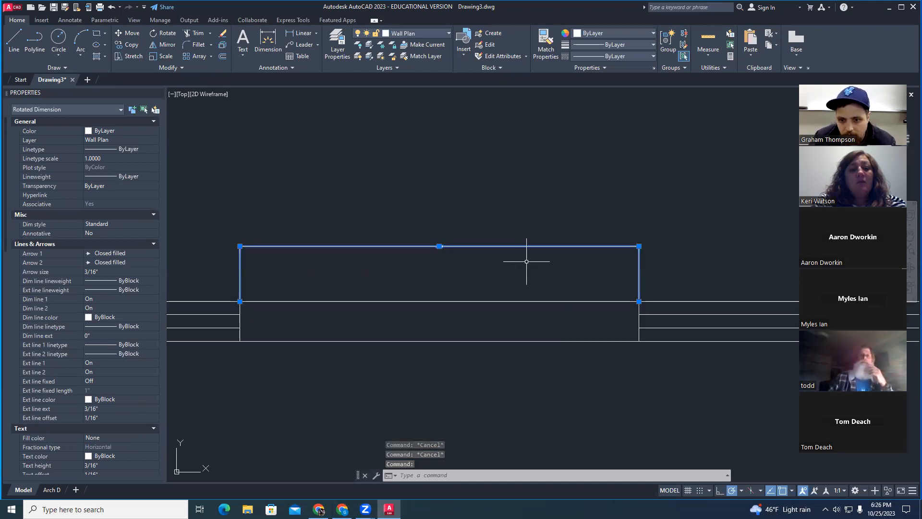
double_click(441, 247)
key(Escape)
key(Escape)
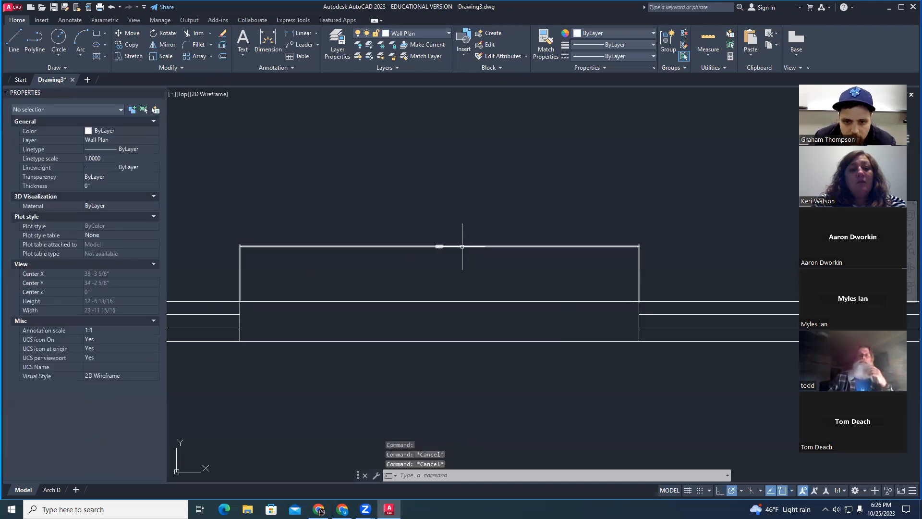
click(460, 246)
click(457, 249)
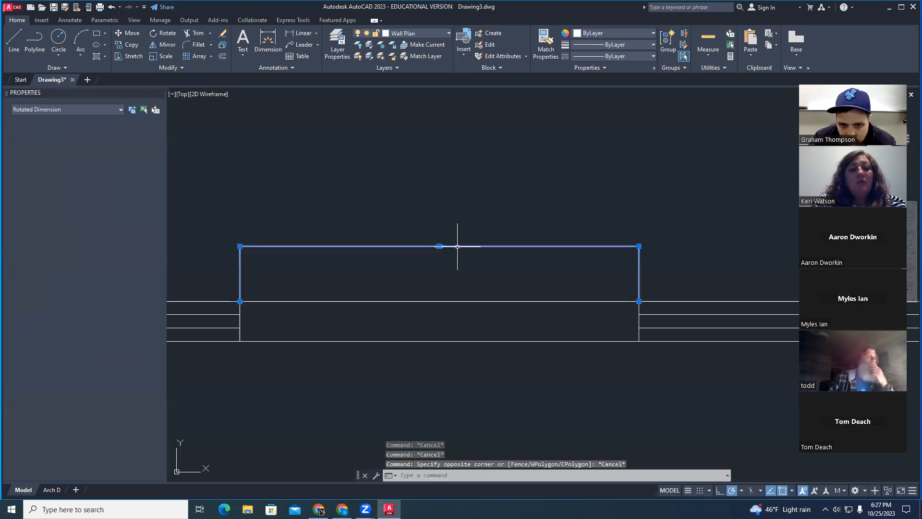
key(Delete)
scroll(350, 280, down, 2)
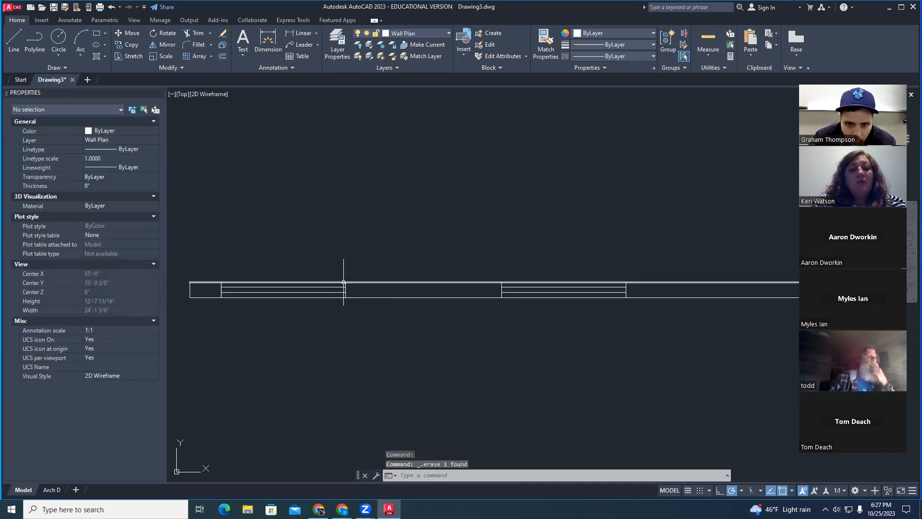
Add a linear dimension above the wall segment between the two windows.
click(301, 36)
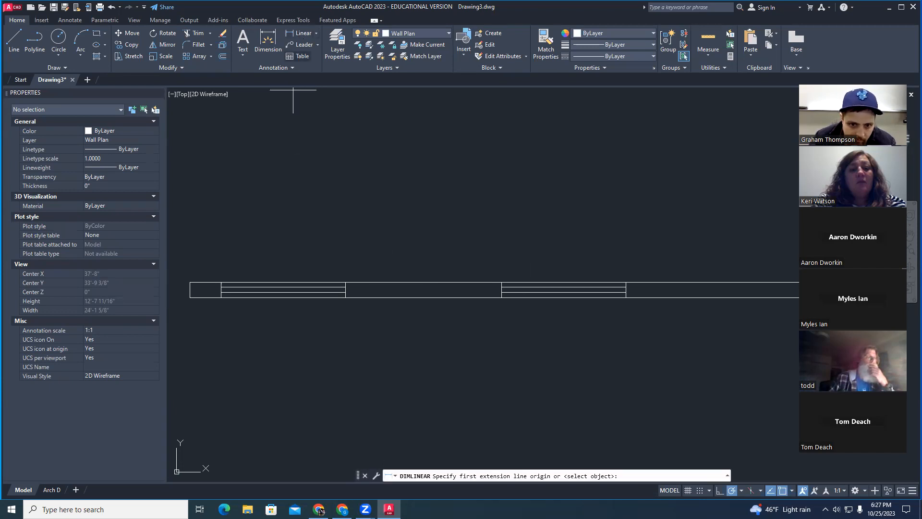
click(345, 282)
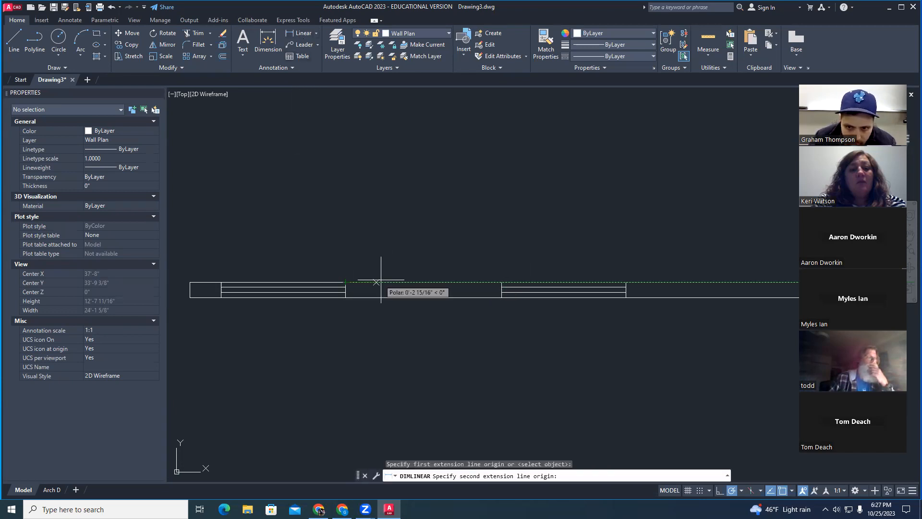
click(501, 283)
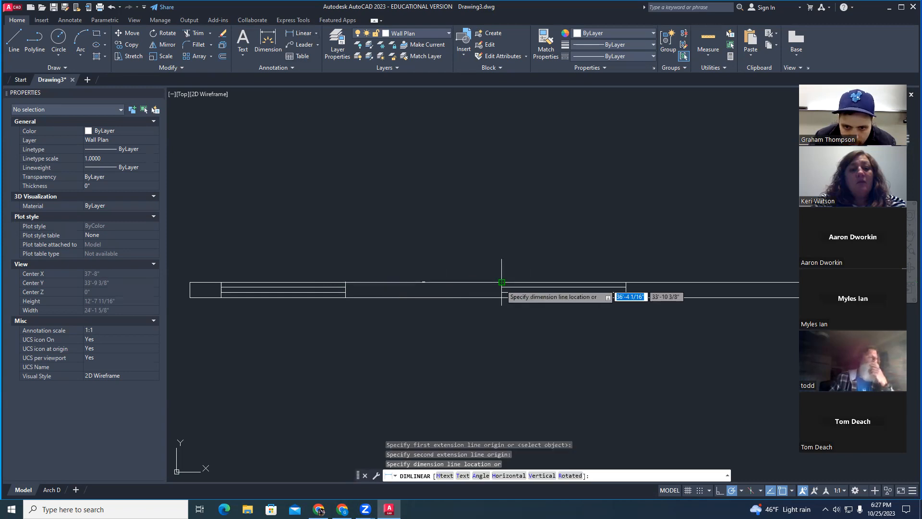
key(Escape)
key(Escape)
key(Escape)
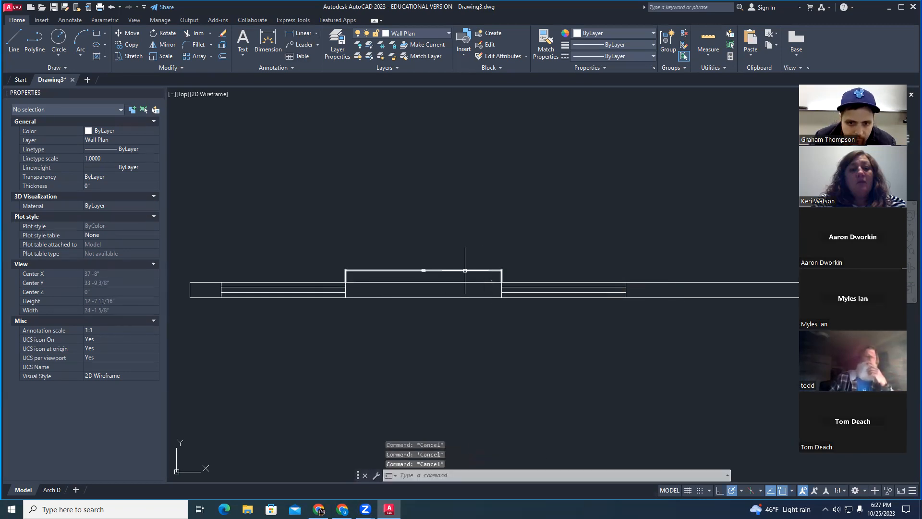
scroll(418, 275, up, 4)
scroll(419, 276, up, 1)
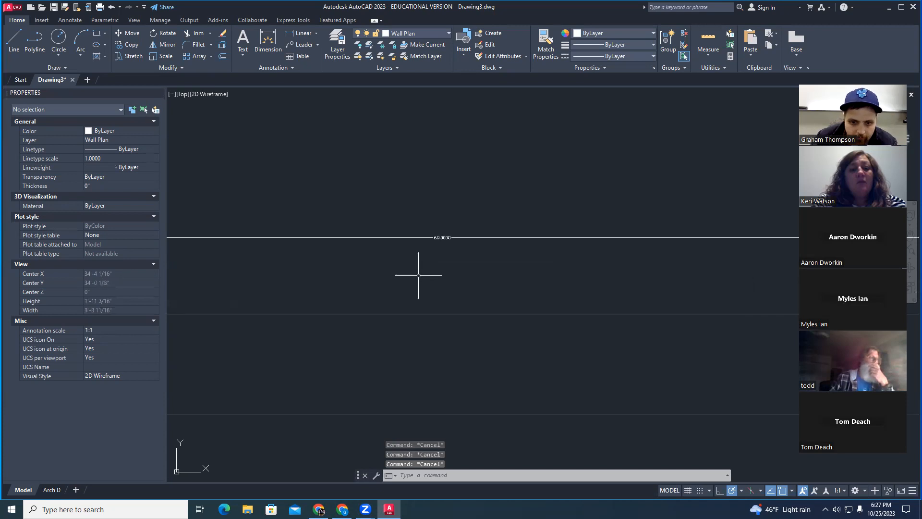
click(430, 238)
scroll(422, 236, down, 3)
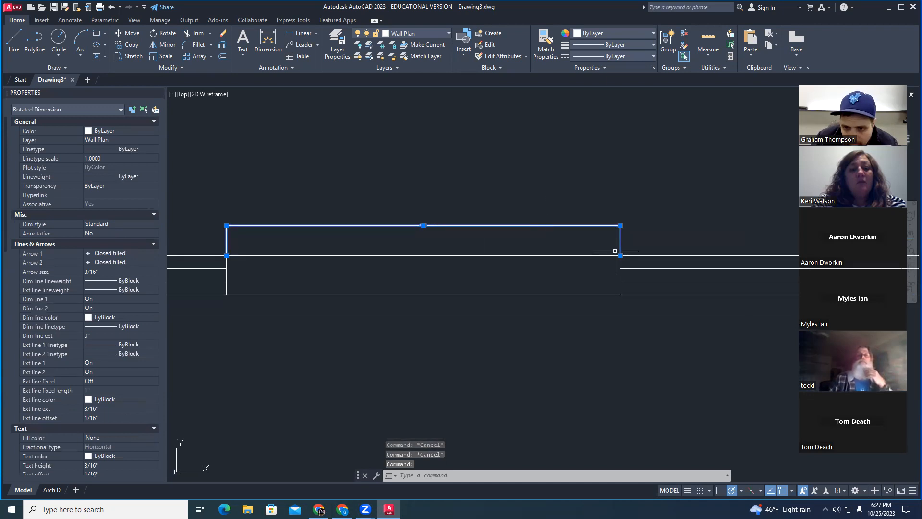
key(Escape)
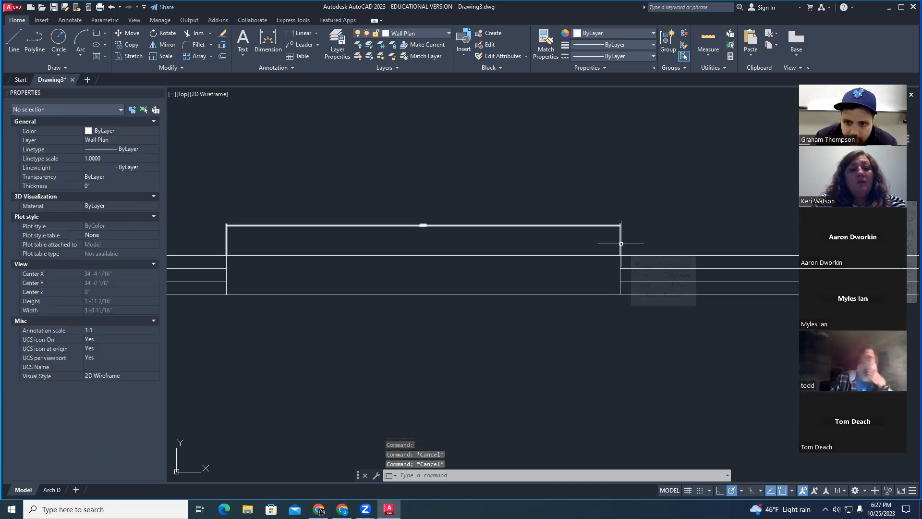
Set the arrow size of the linear dimension between the two windows to 1/2".
click(621, 243)
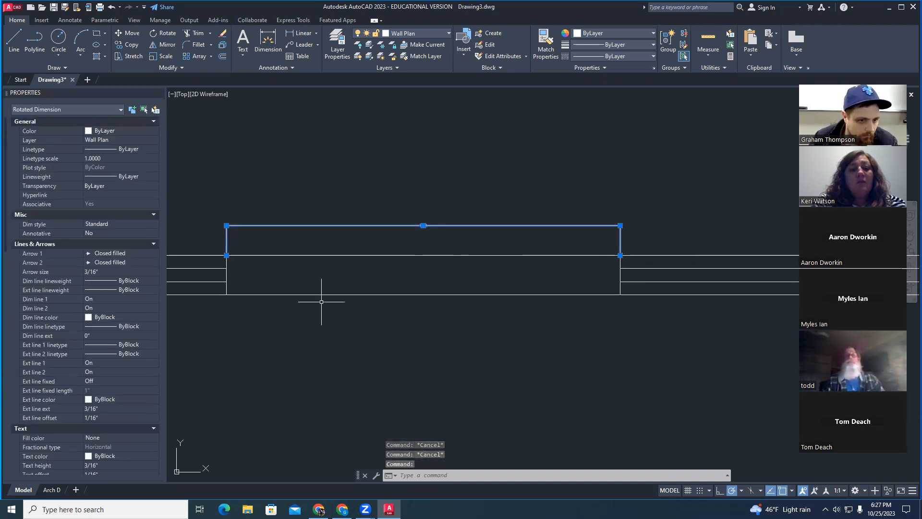
middle_drag(323, 327, 384, 332)
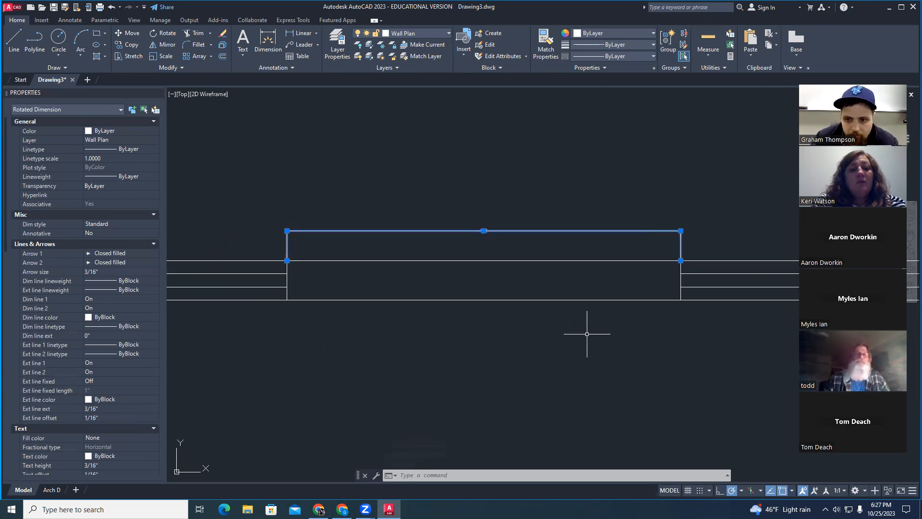
scroll(465, 230, up, 2)
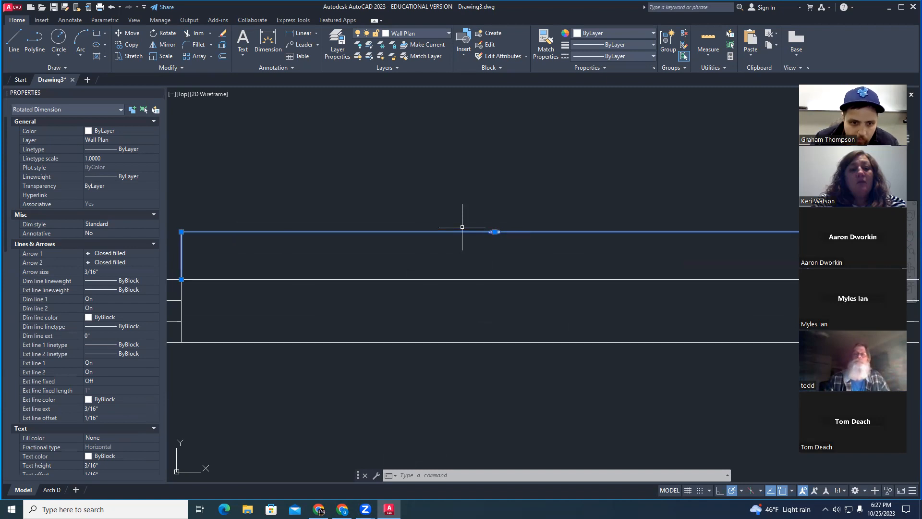
click(133, 271)
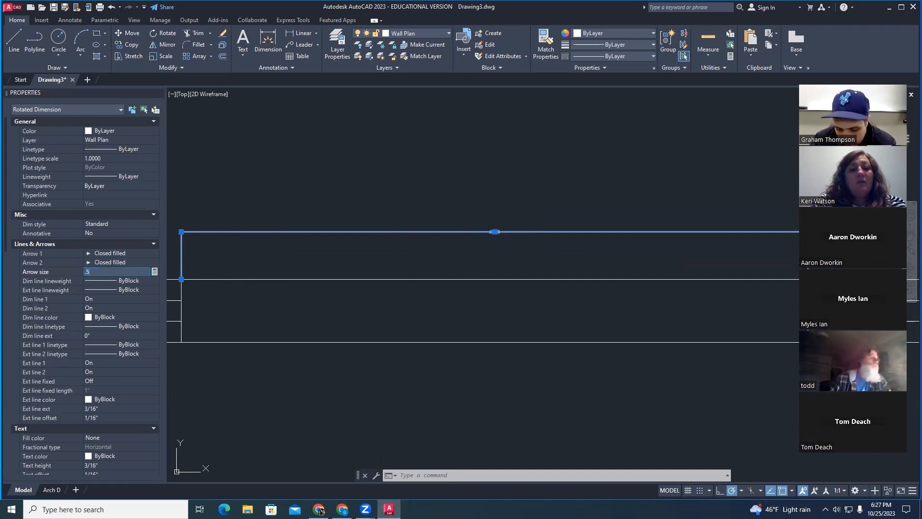
text(.5")
key(Return)
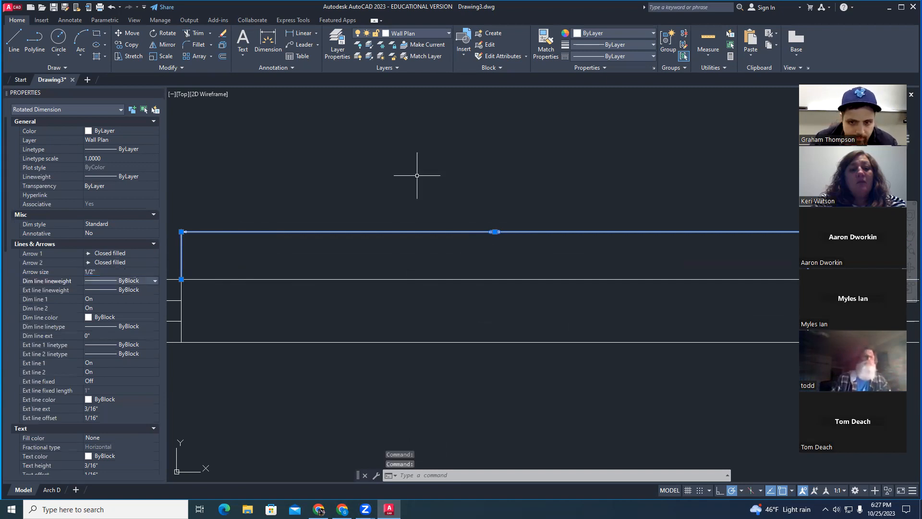
key(Escape)
scroll(315, 211, down, 2)
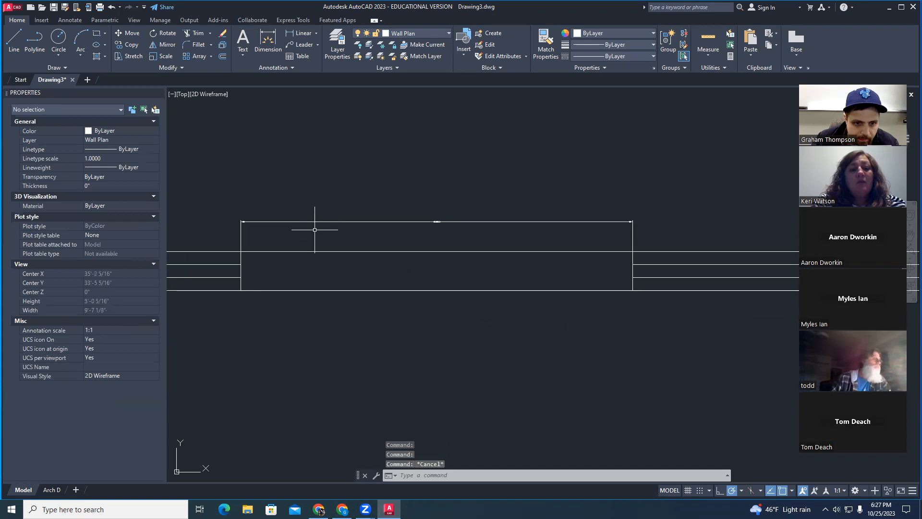
Set the arrow size of the dimension between the two windows to 1".
click(279, 221)
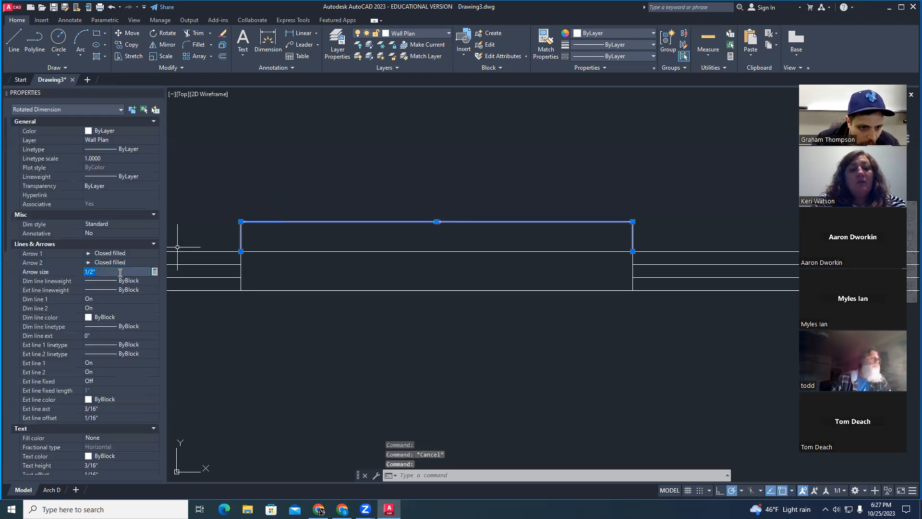
text(1")
key(Return)
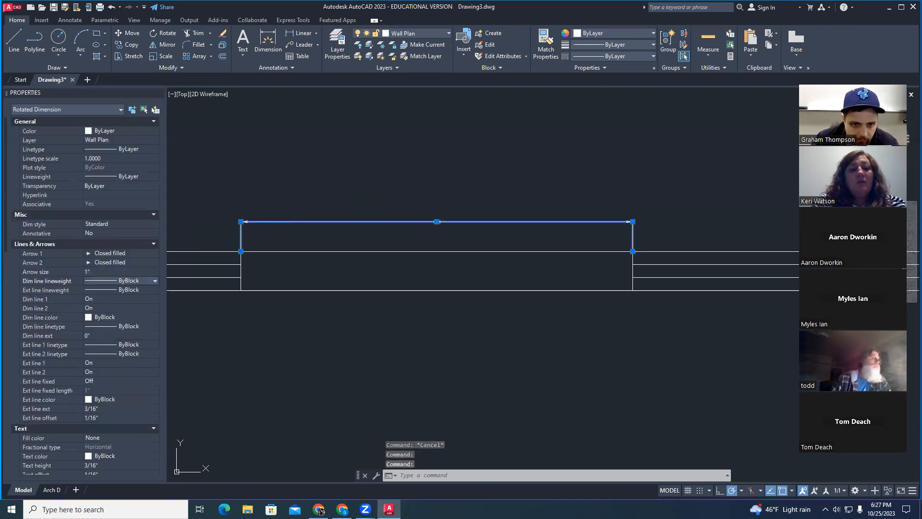
click(347, 195)
key(Escape)
click(391, 186)
key(Escape)
key(Escape)
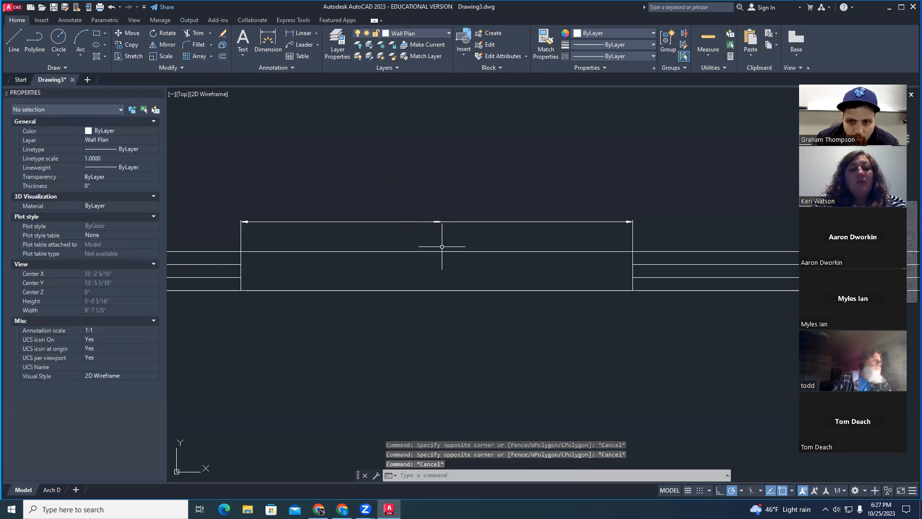
Try arrow sizes of 1/2" and 2" on the dimension between the windows and return it to 1".
scroll(244, 221, up, 8)
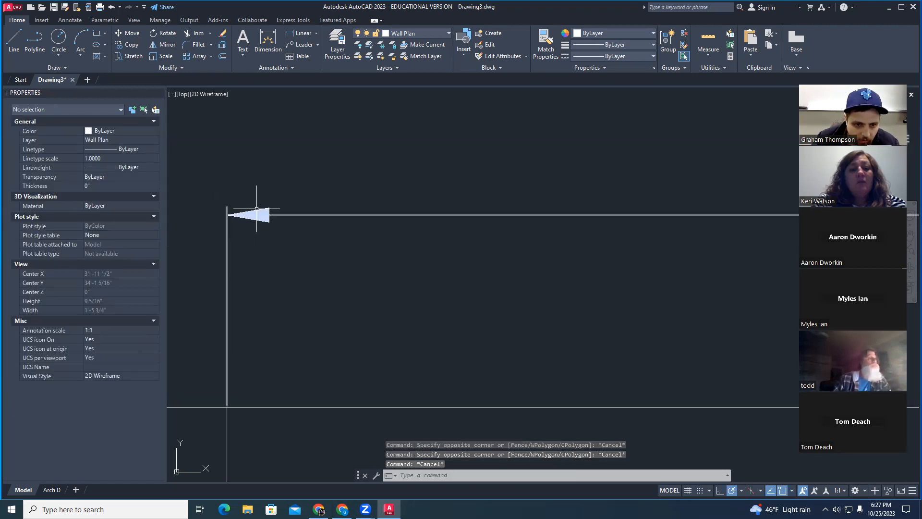
click(286, 214)
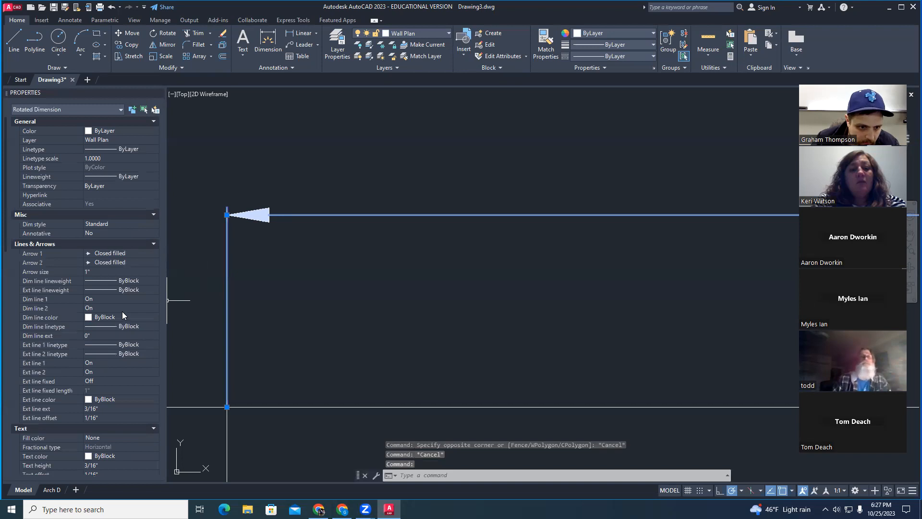
click(106, 272)
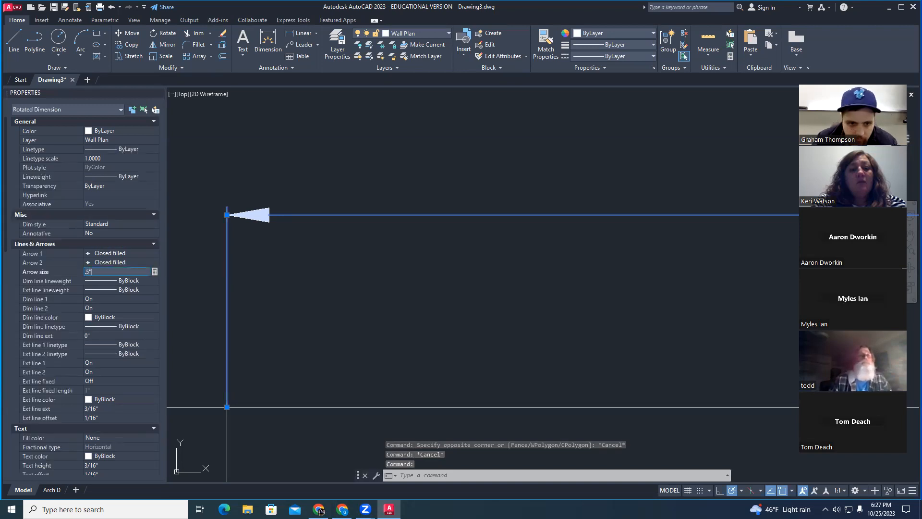
key(Return)
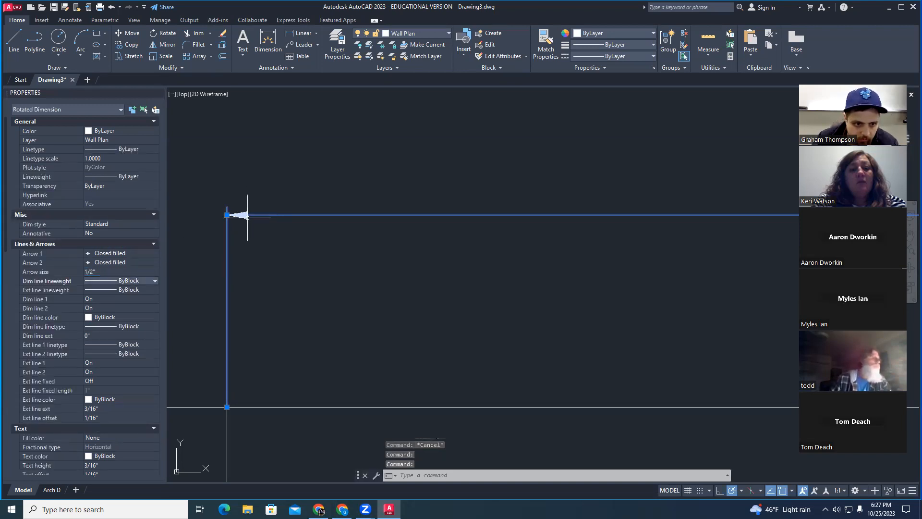
click(127, 272)
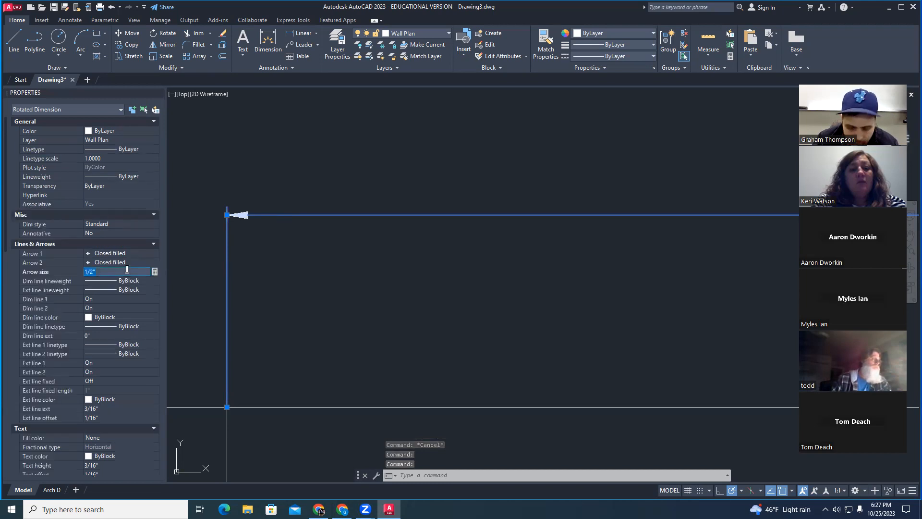
text(2")
key(Return)
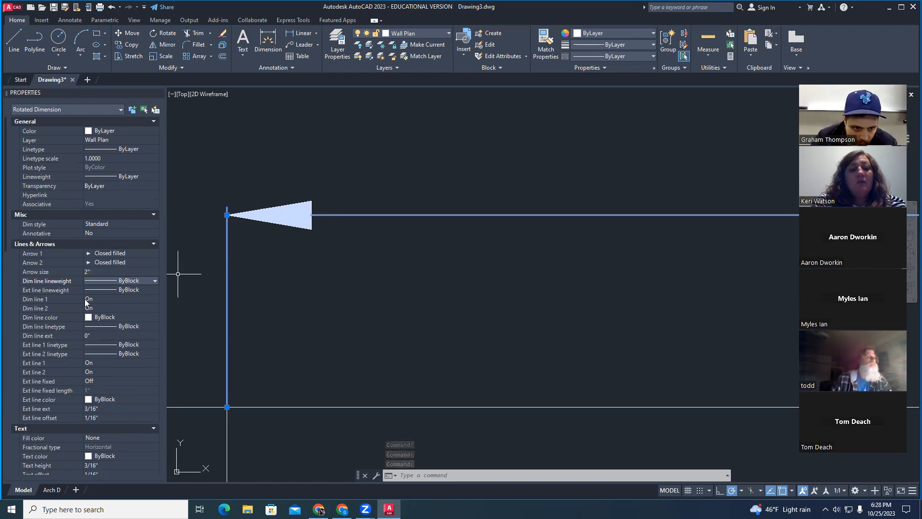
click(109, 271)
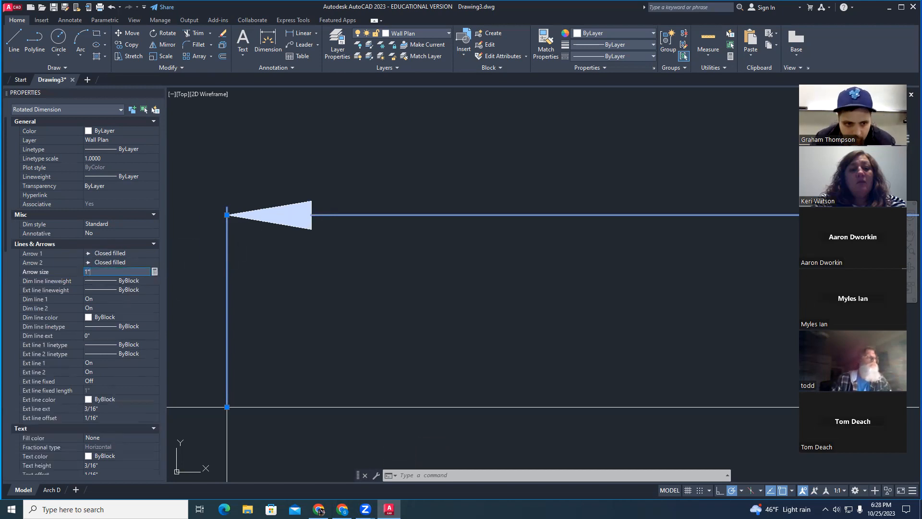
key(Return)
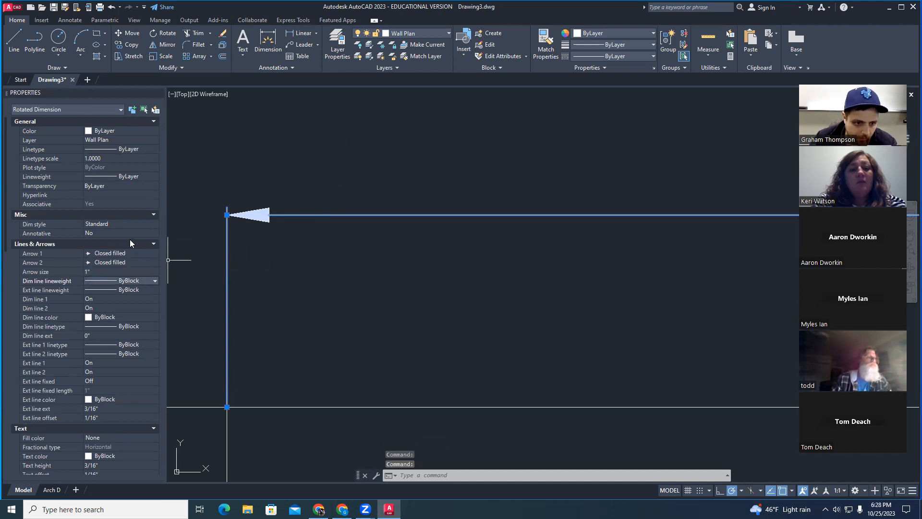
Set the extension line offset of the dimension between the two windows to 1/2".
scroll(129, 288, down, 2)
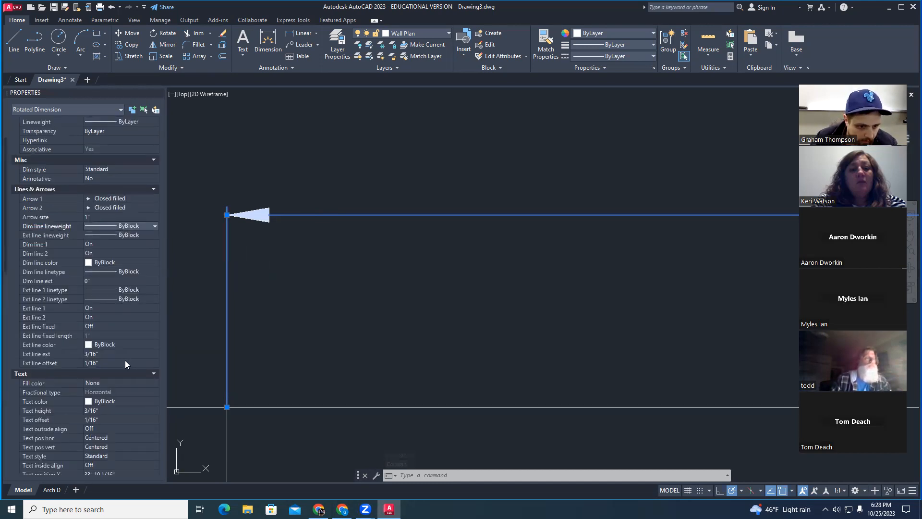
click(136, 363)
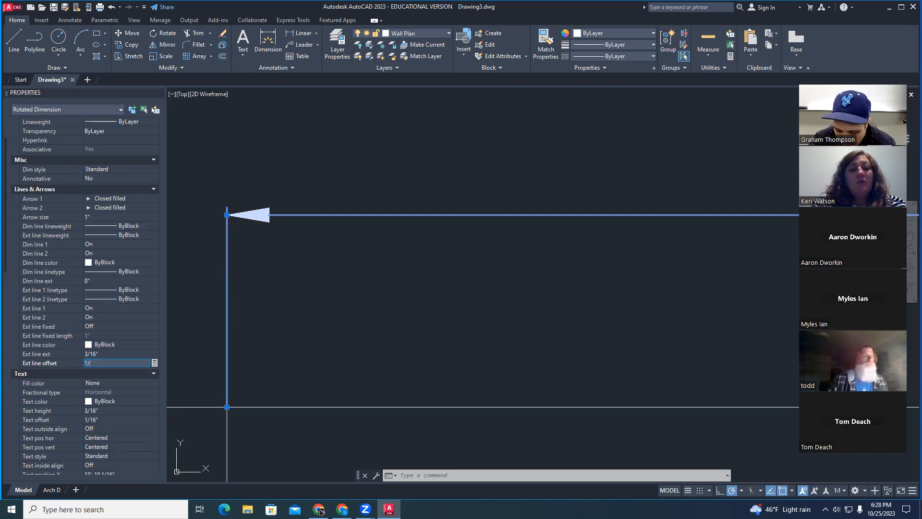
text(1/2")
key(Return)
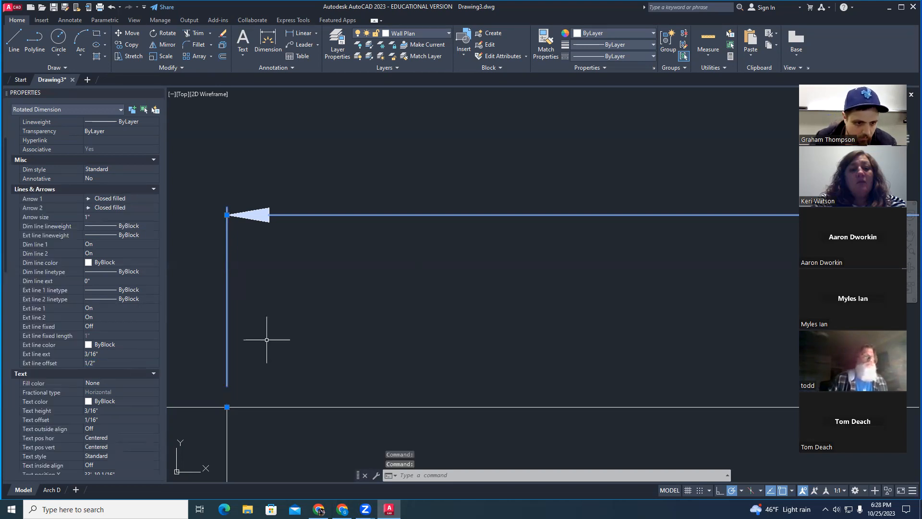
click(294, 319)
key(Escape)
key(Escape)
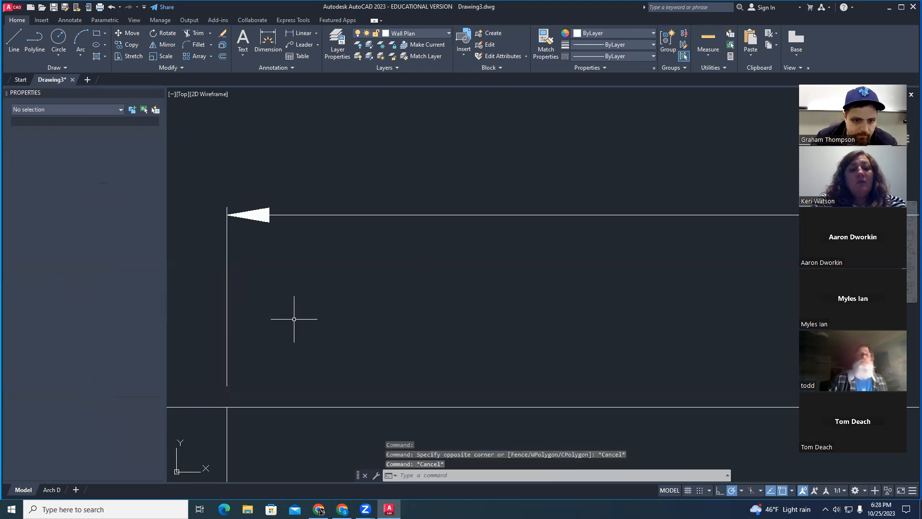
Set the dimension's text height to 1" and its text offset to 1/4".
scroll(279, 315, down, 2)
click(247, 287)
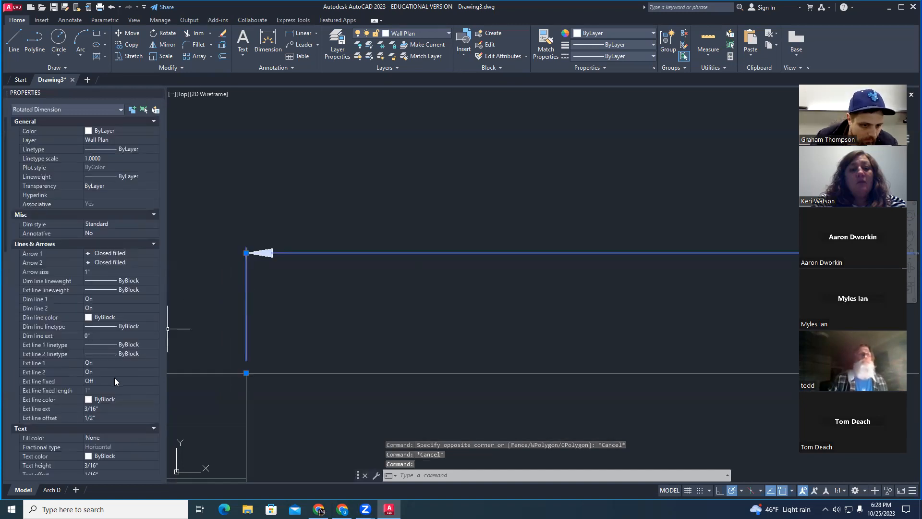
scroll(136, 344, down, 4)
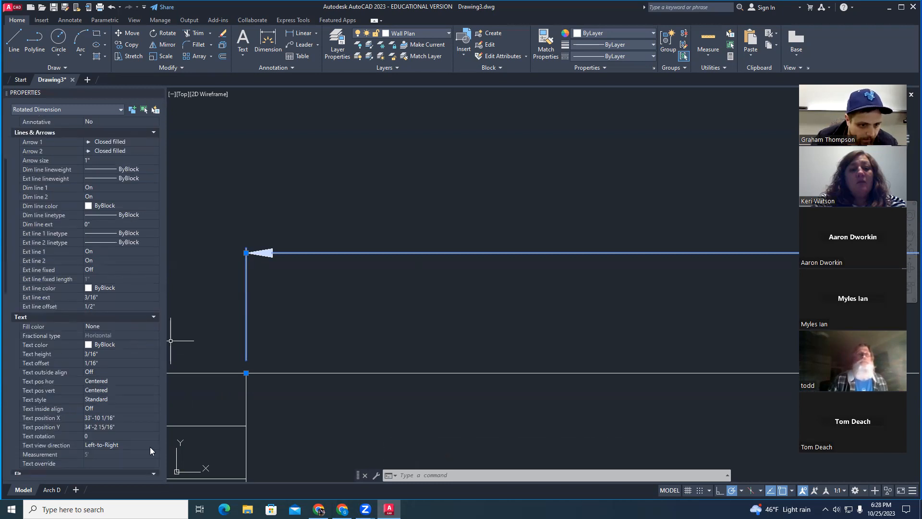
click(125, 354)
text(1)
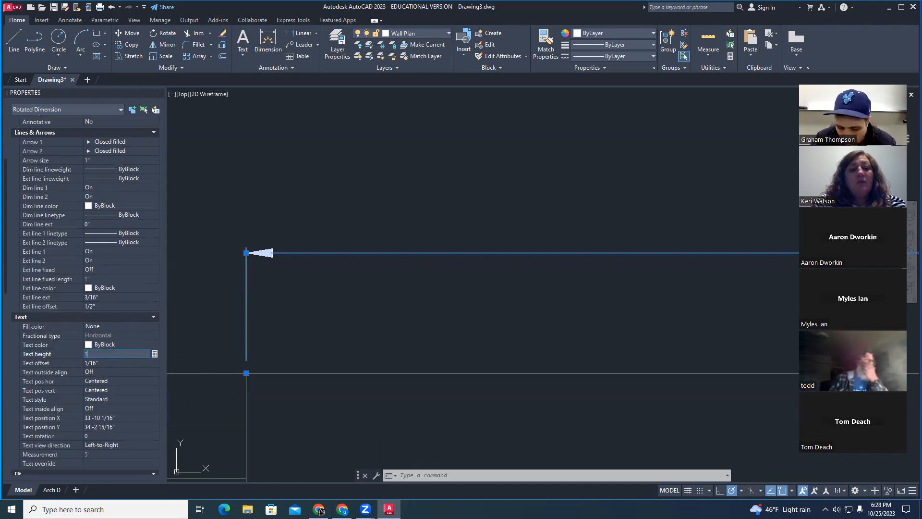
key(Tab)
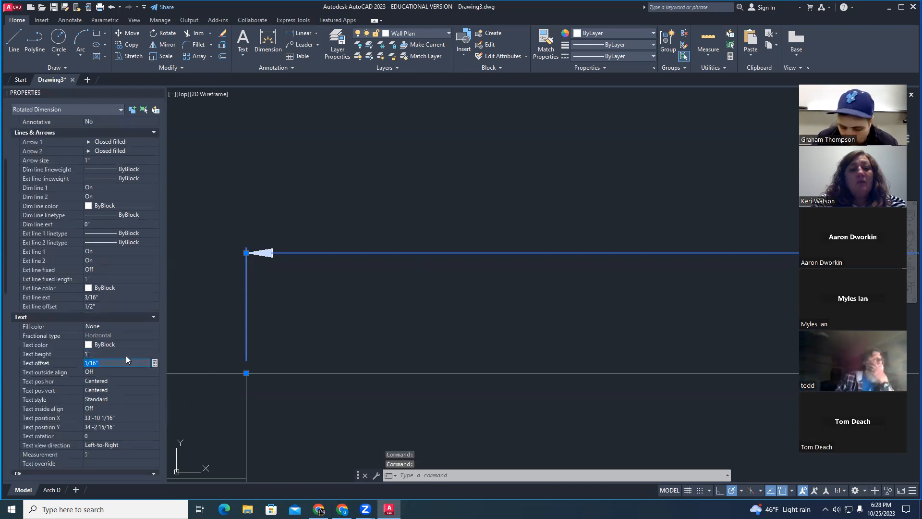
text(1/4)
key(Tab)
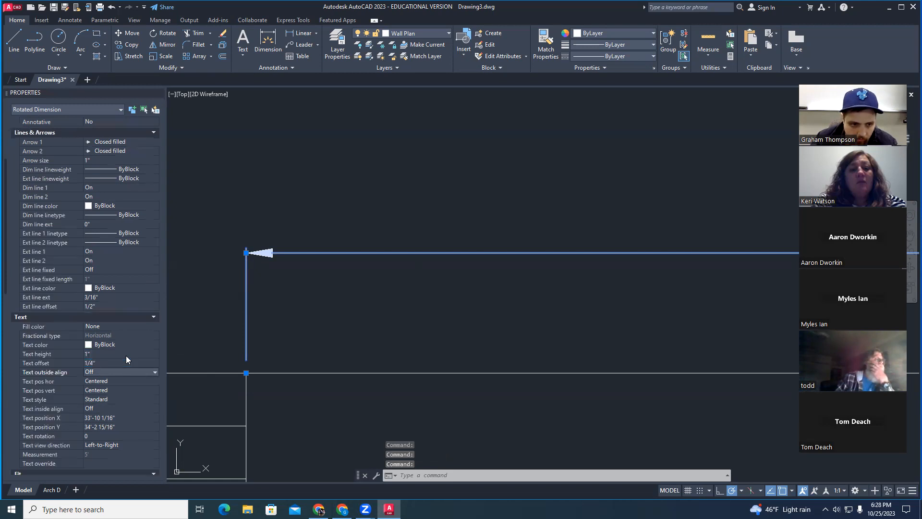
Examine the size of the dimension text above the wall and the dimension's remaining text and fit properties.
scroll(484, 232, down, 1)
middle_drag(643, 301, 316, 300)
scroll(429, 271, down, 3)
click(450, 239)
key(Escape)
scroll(452, 238, up, 4)
middle_drag(457, 259, 487, 214)
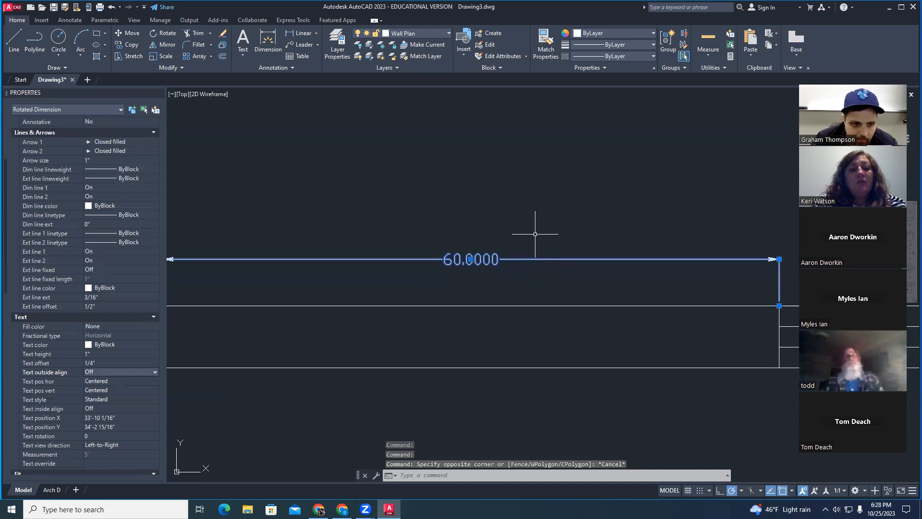
scroll(120, 350, down, 2)
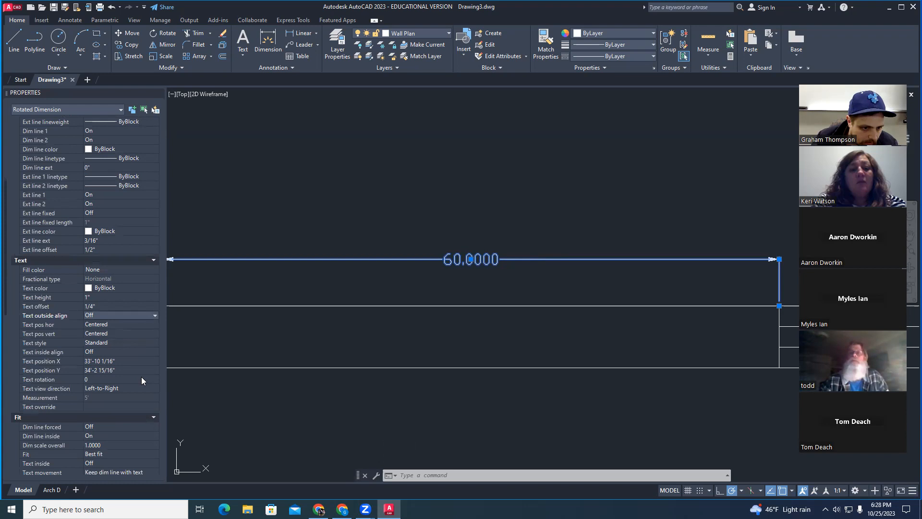
Set the primary units of the dimension between the two windows to Architectural.
scroll(139, 388, down, 6)
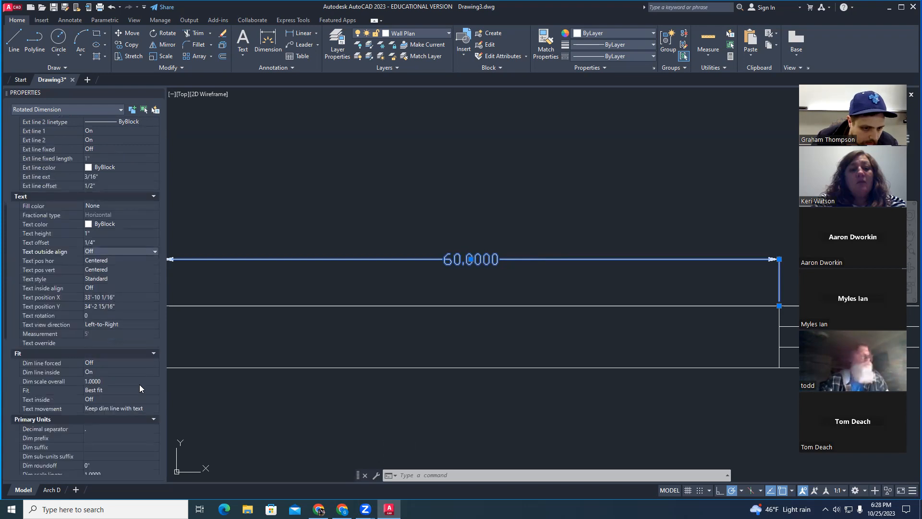
click(119, 379)
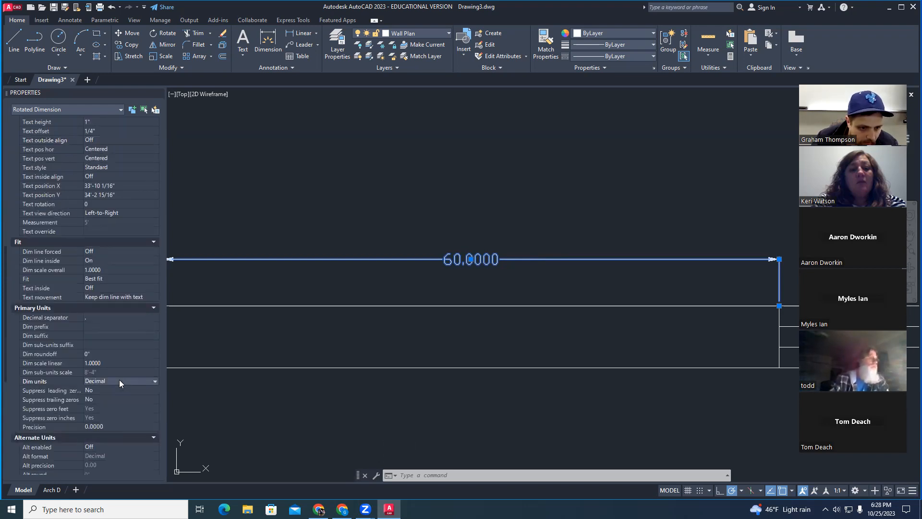
click(156, 380)
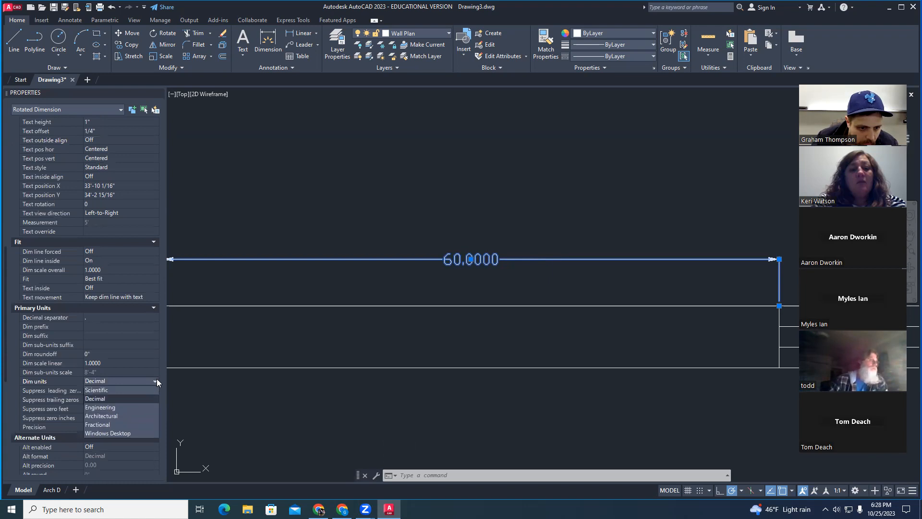
click(128, 415)
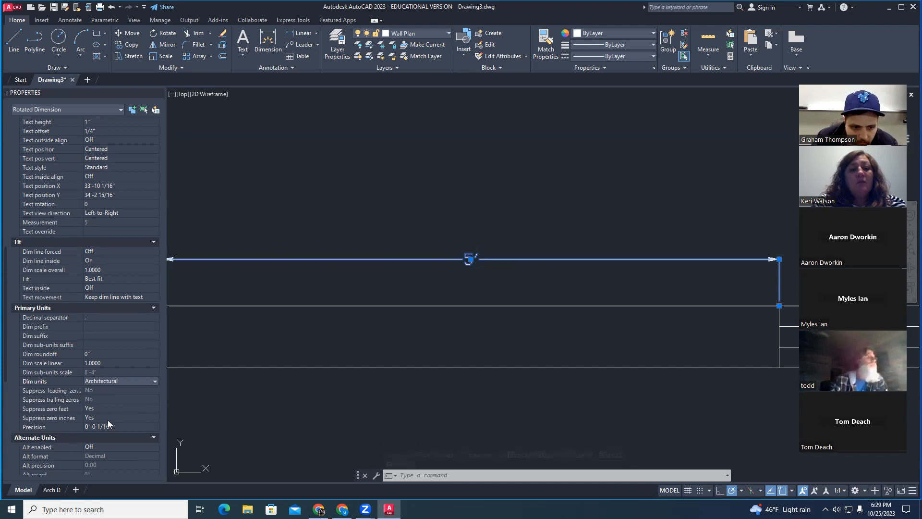
click(124, 418)
click(154, 418)
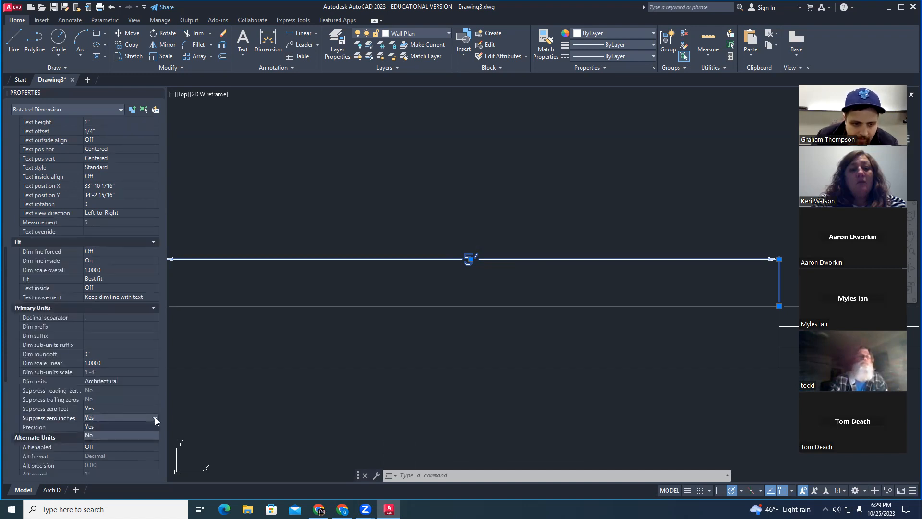
click(127, 422)
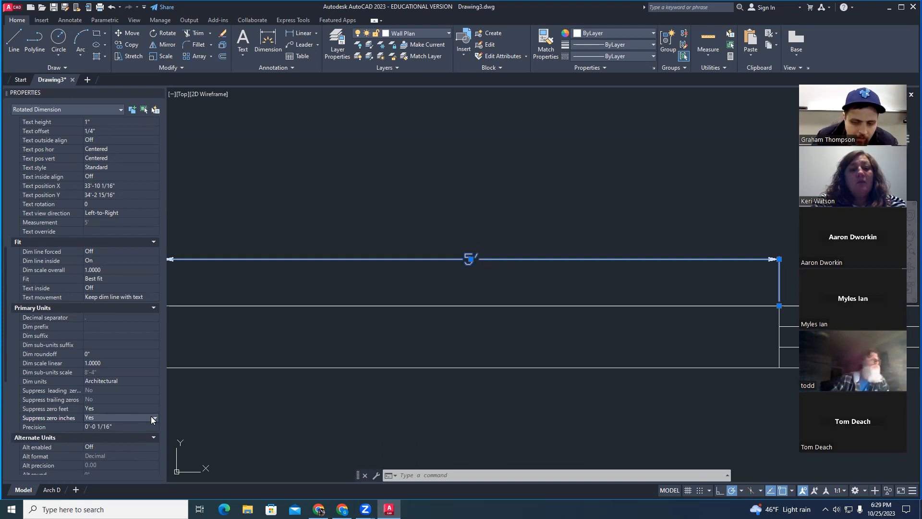
key(Escape)
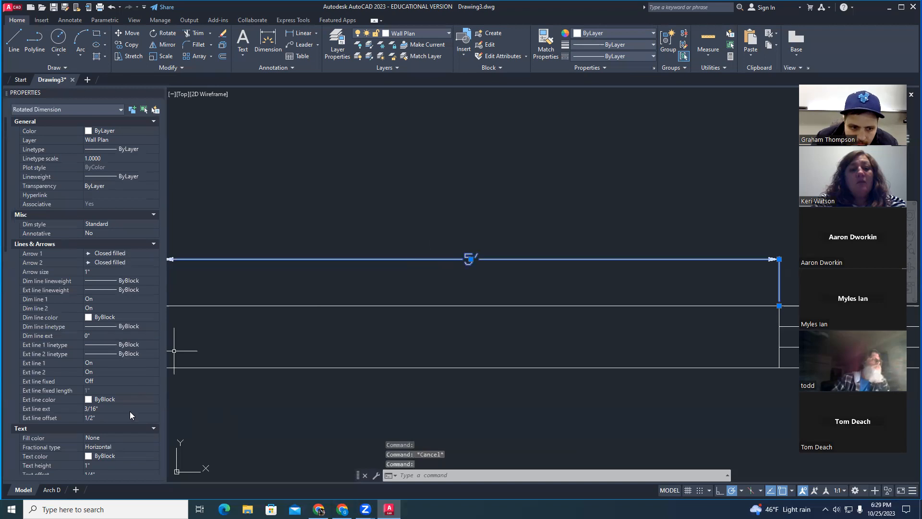
Turn off zero-inch suppression in the primary units of the dimension between the windows.
scroll(127, 413, down, 2)
scroll(130, 389, down, 2)
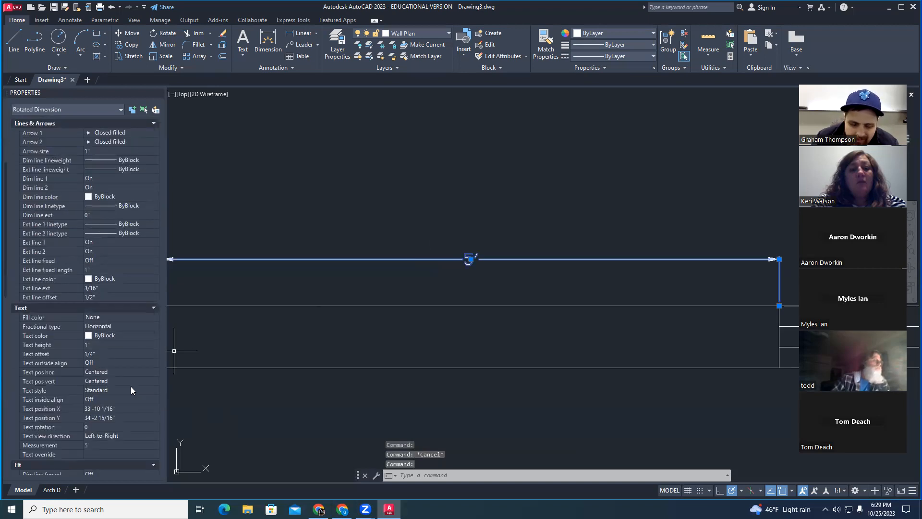
scroll(131, 386, down, 2)
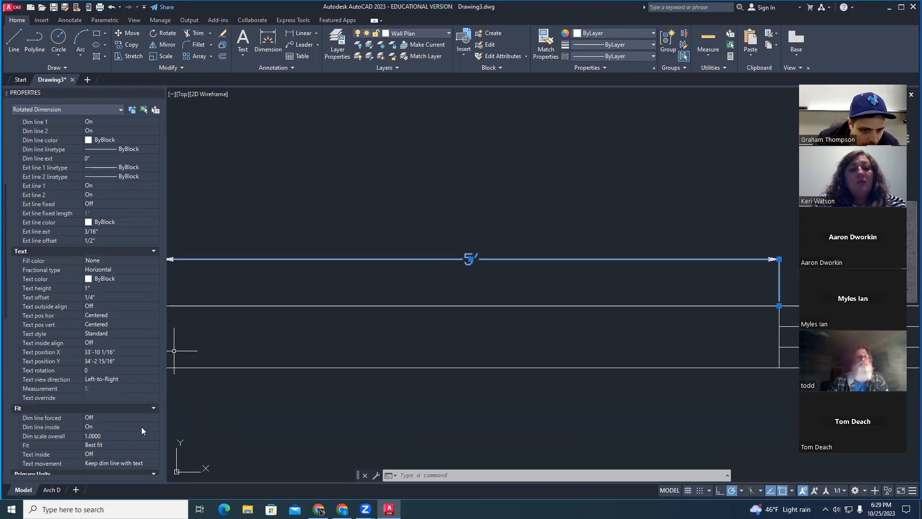
scroll(132, 435, down, 2)
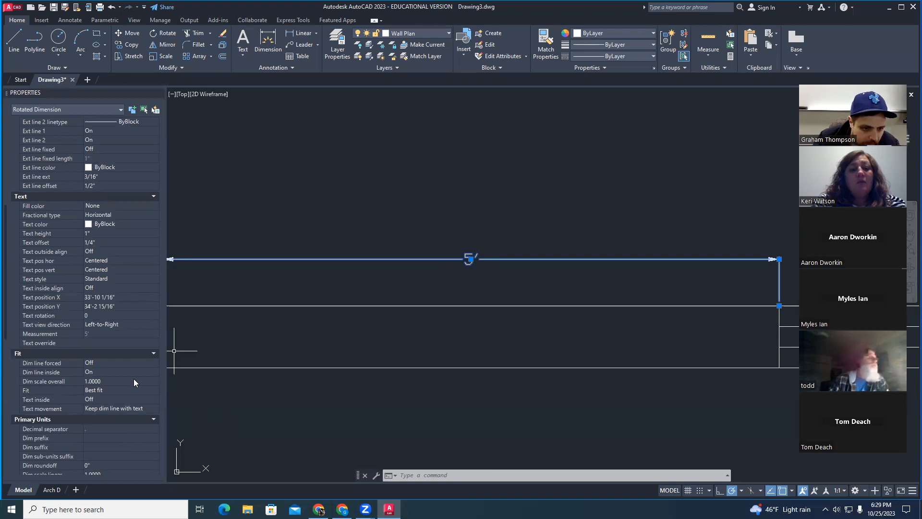
scroll(133, 381, down, 4)
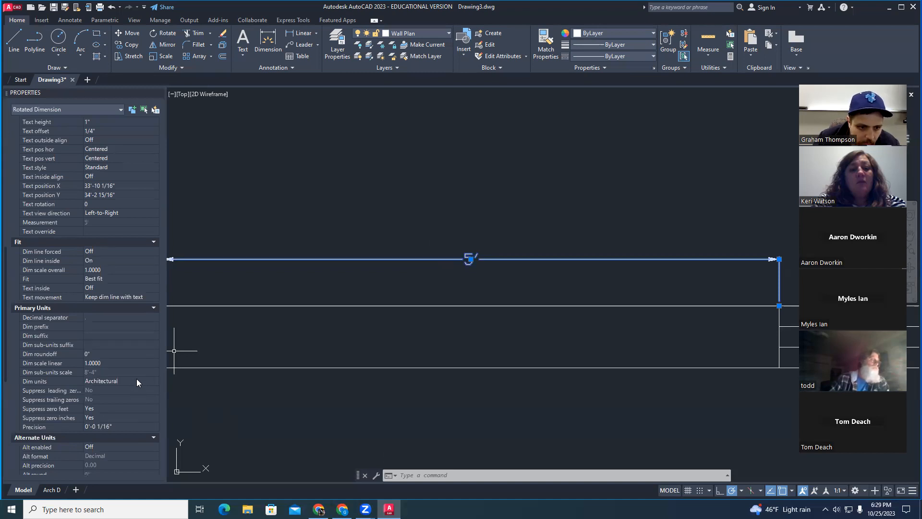
click(130, 416)
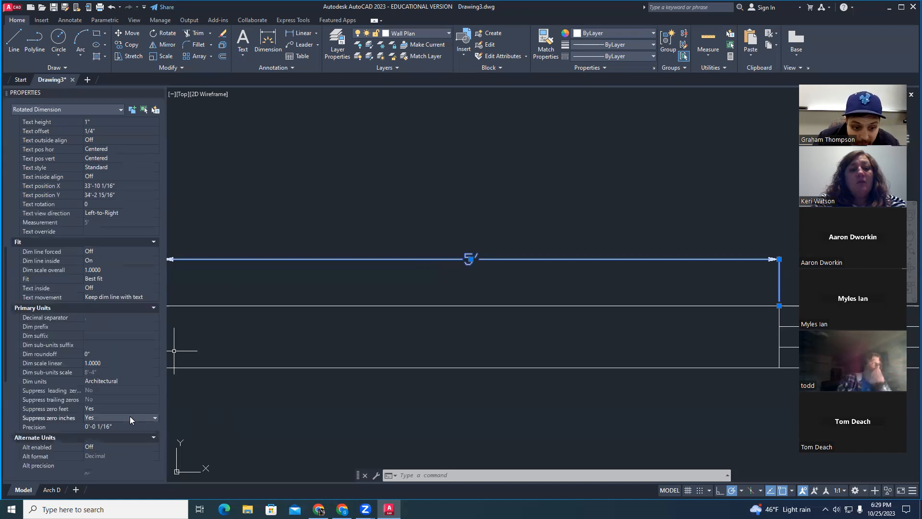
click(153, 417)
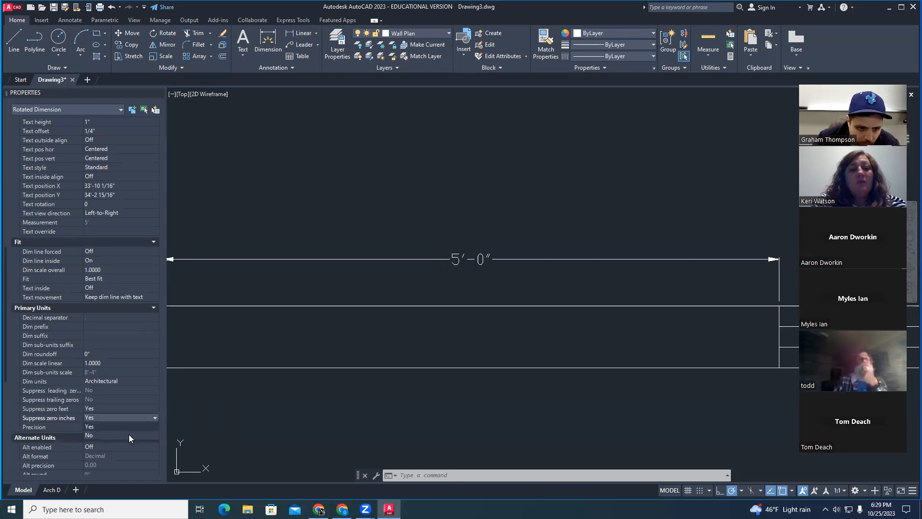
click(128, 435)
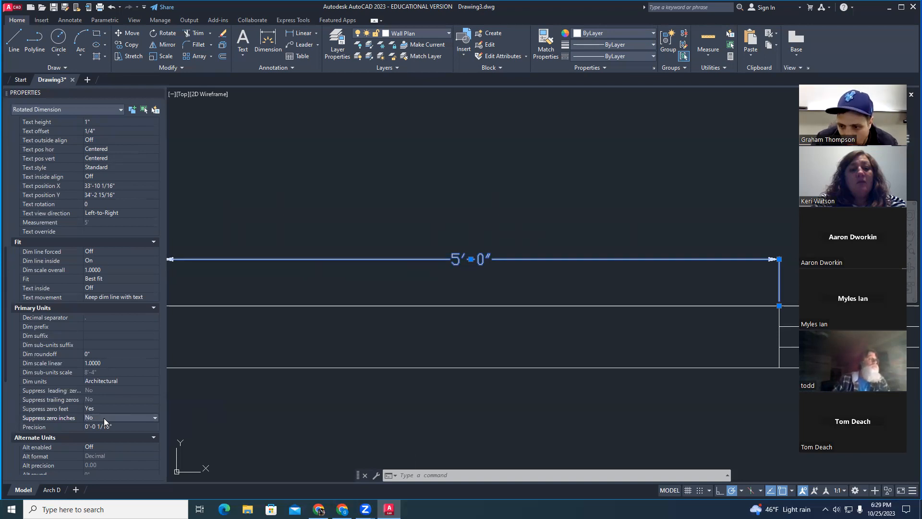
Examine the full property list of the dimension between the windows, from its general settings through alternate units and tolerances.
scroll(128, 382, down, 3)
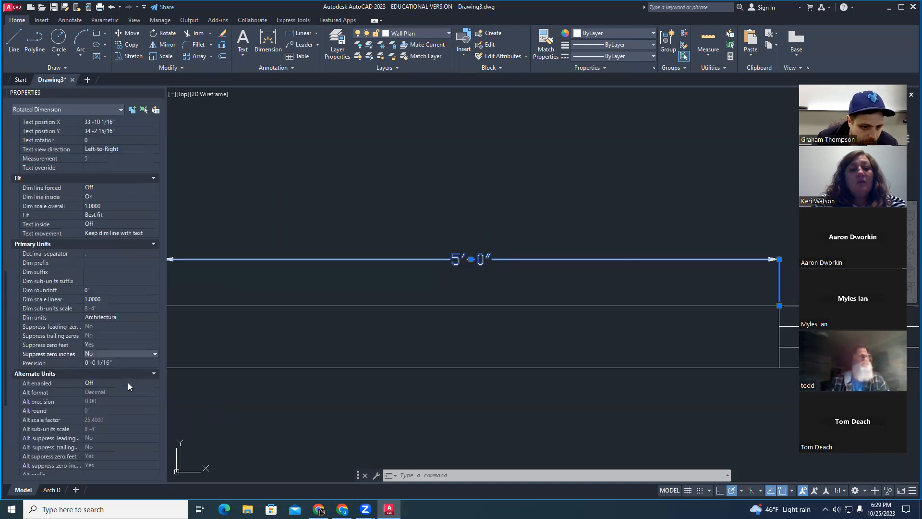
scroll(125, 381, down, 3)
scroll(121, 377, down, 3)
scroll(123, 377, up, 10)
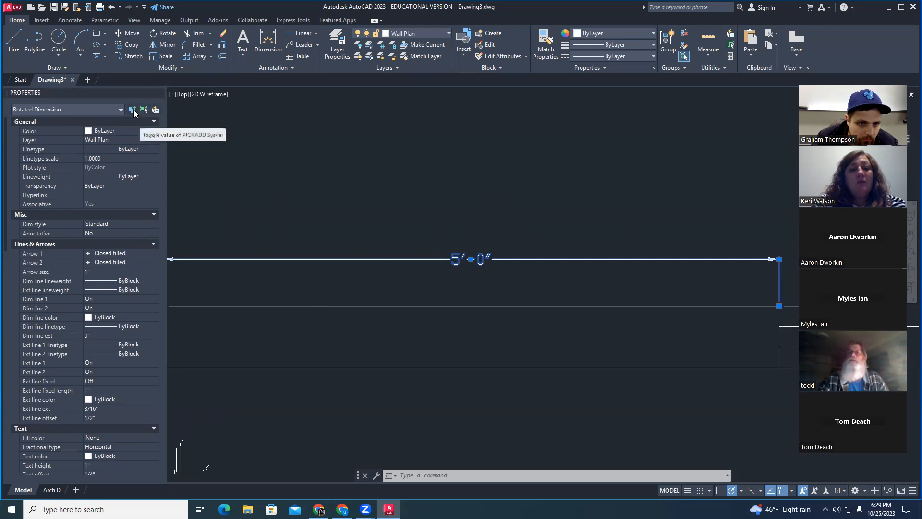
right_click(446, 259)
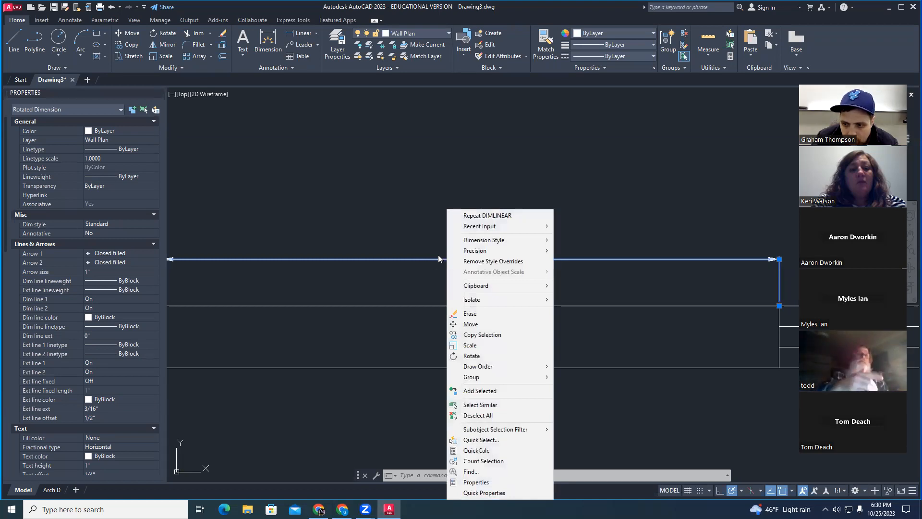
click(436, 250)
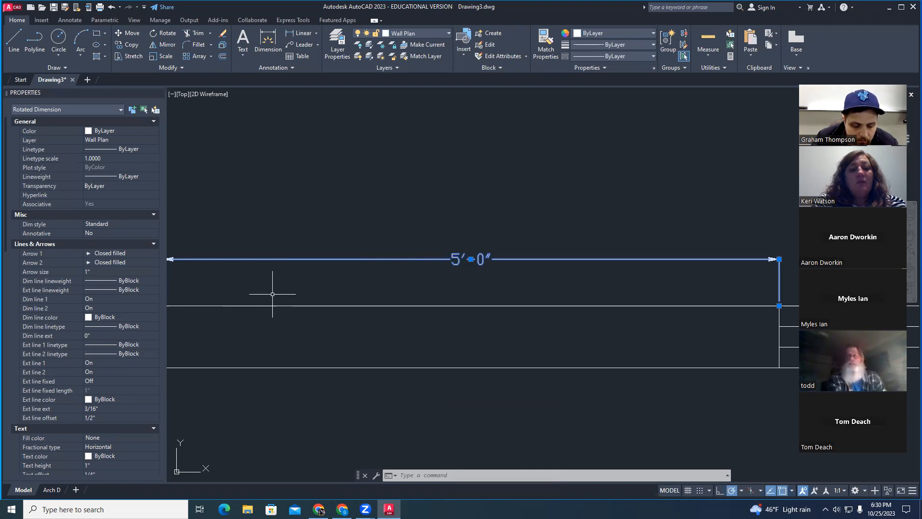
key(Escape)
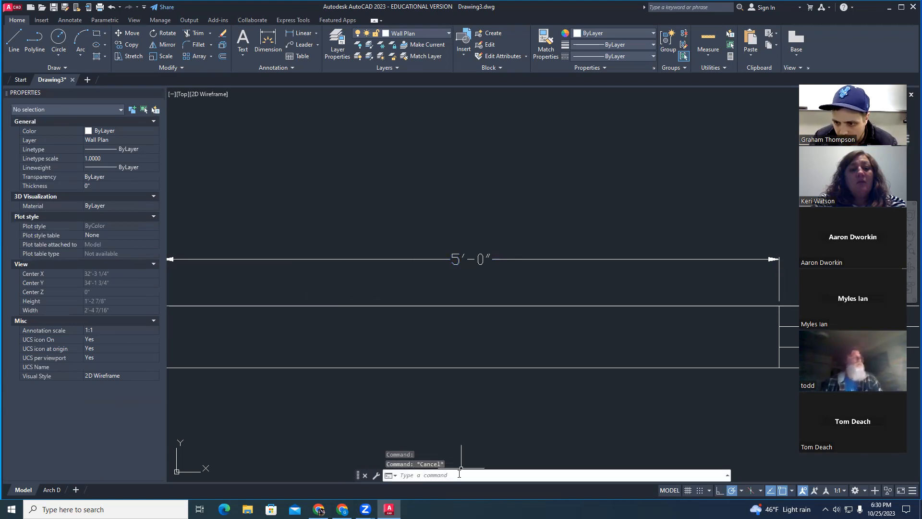
click(400, 258)
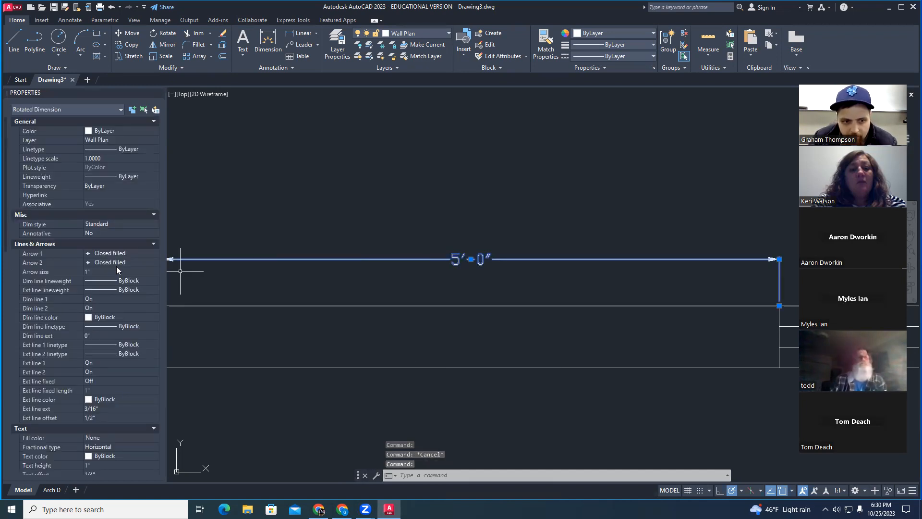
scroll(117, 271, down, 7)
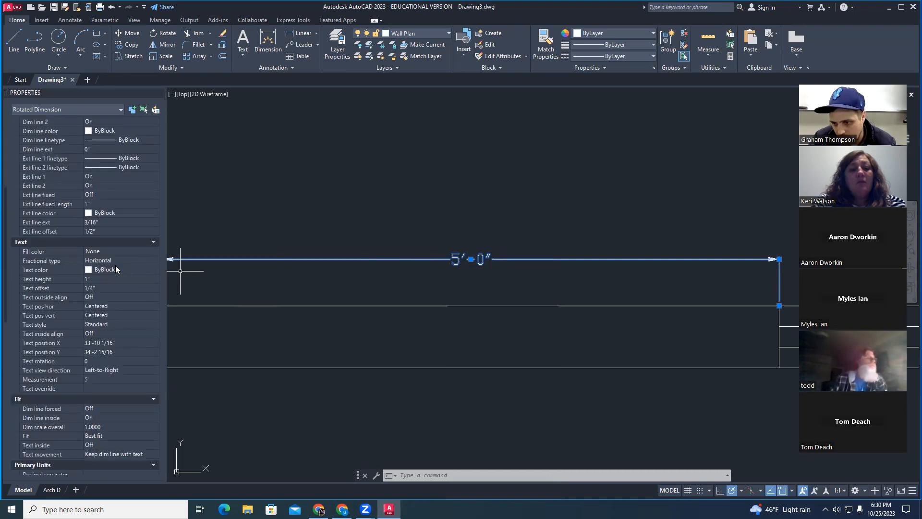
scroll(116, 267, down, 15)
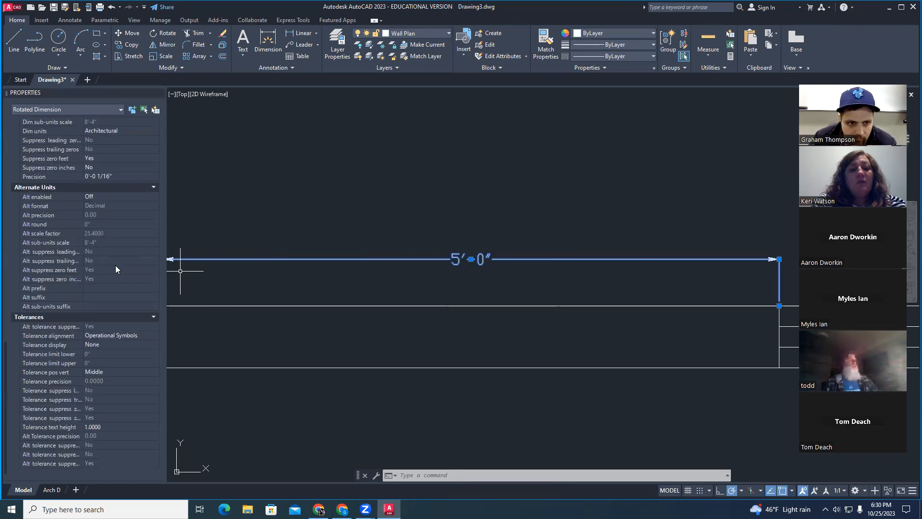
scroll(115, 265, up, 6)
scroll(114, 265, up, 10)
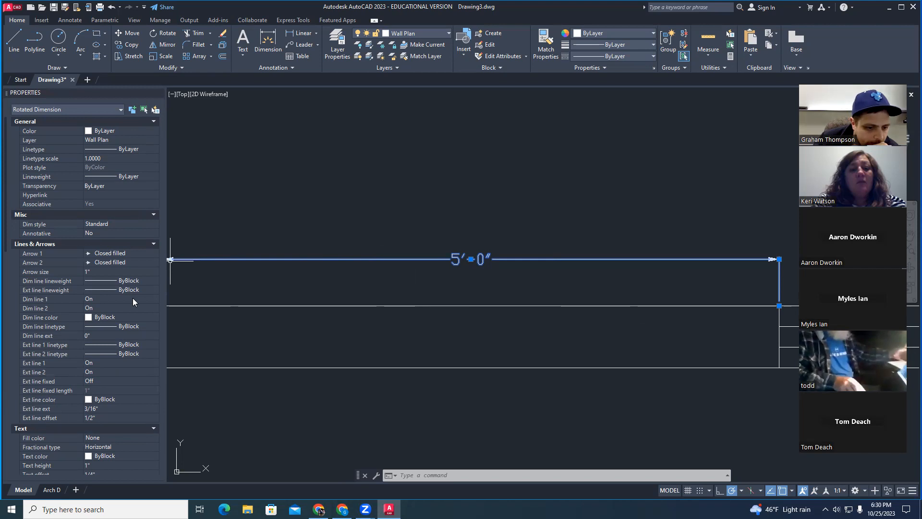
scroll(133, 302, down, 1)
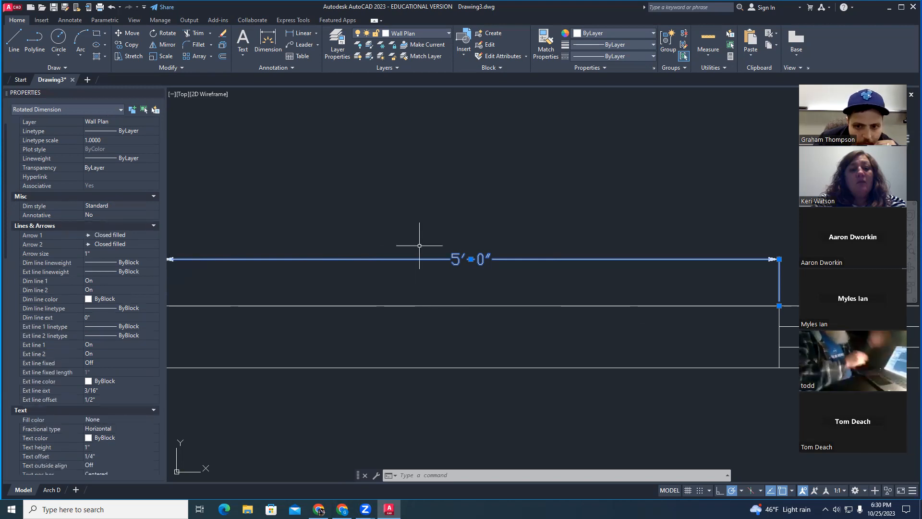
scroll(76, 253, up, 1)
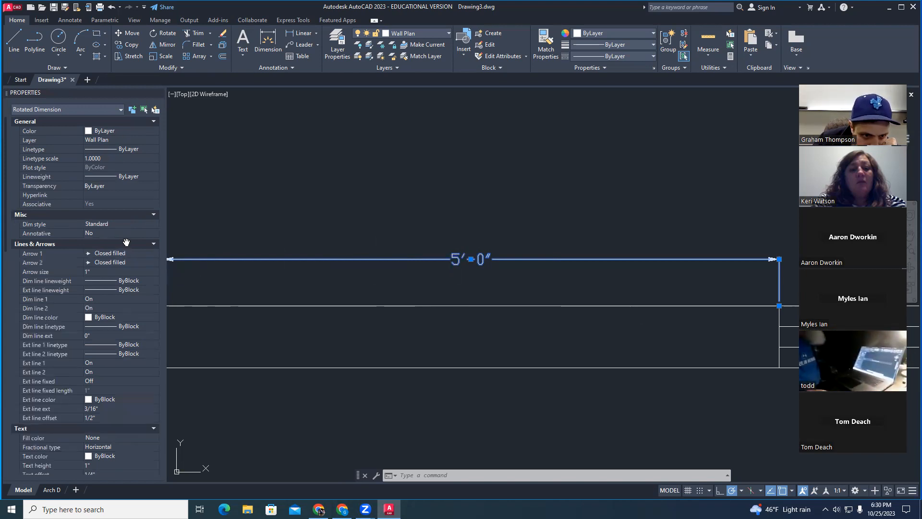
Collapse the Misc, Lines & Arrows and Text groups in the dimension's properties.
click(153, 244)
click(152, 254)
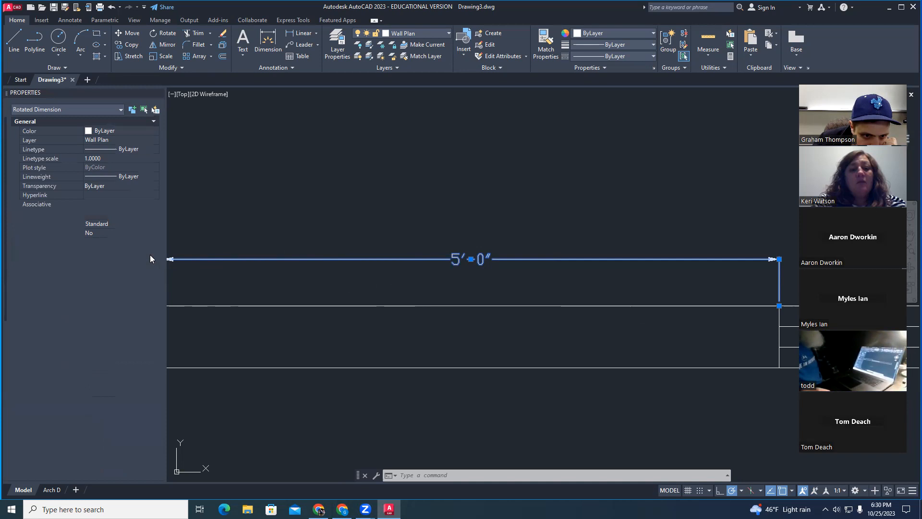
click(153, 214)
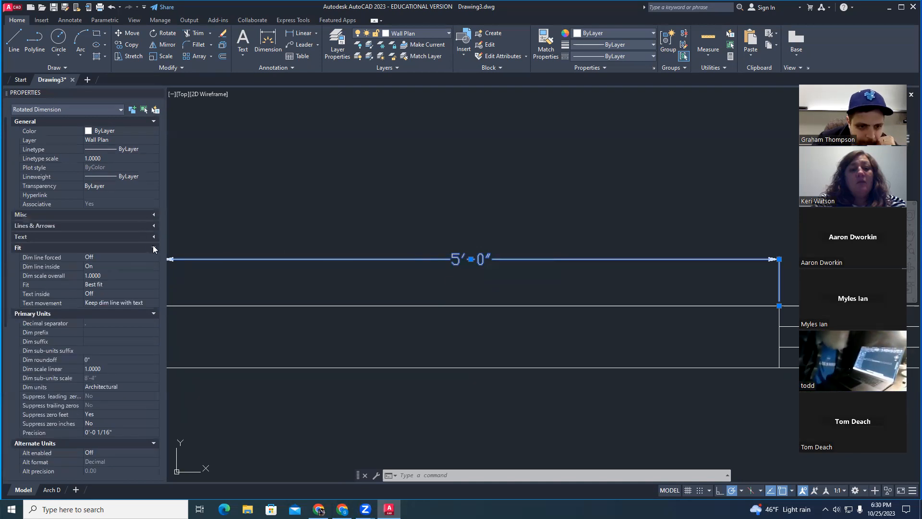
Collapse the selected dimension's Fit properties and expand its Misc, Lines & Arrows and Text properties for review.
click(151, 248)
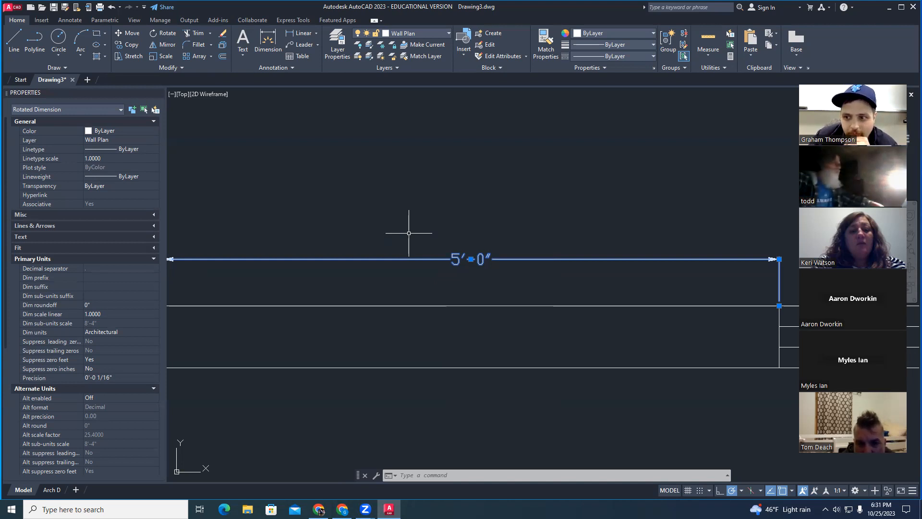
scroll(88, 283, down, 3)
scroll(88, 283, down, 8)
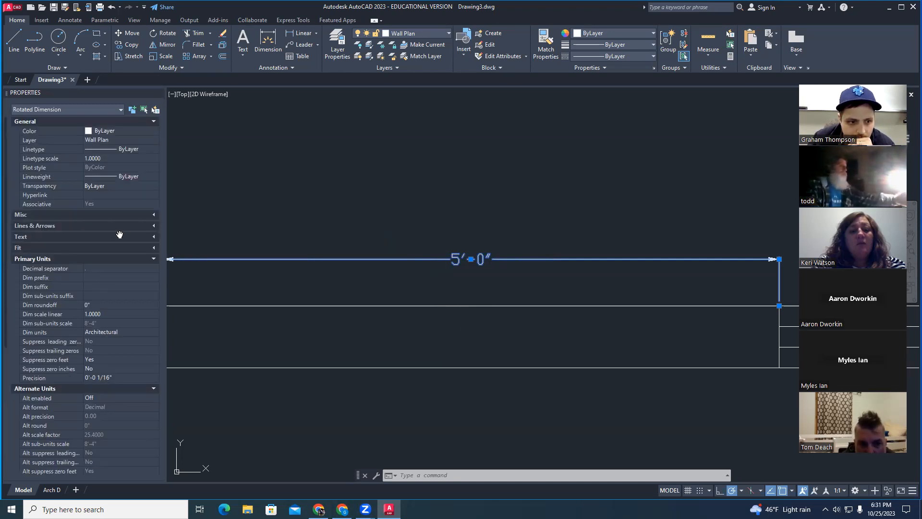
click(154, 215)
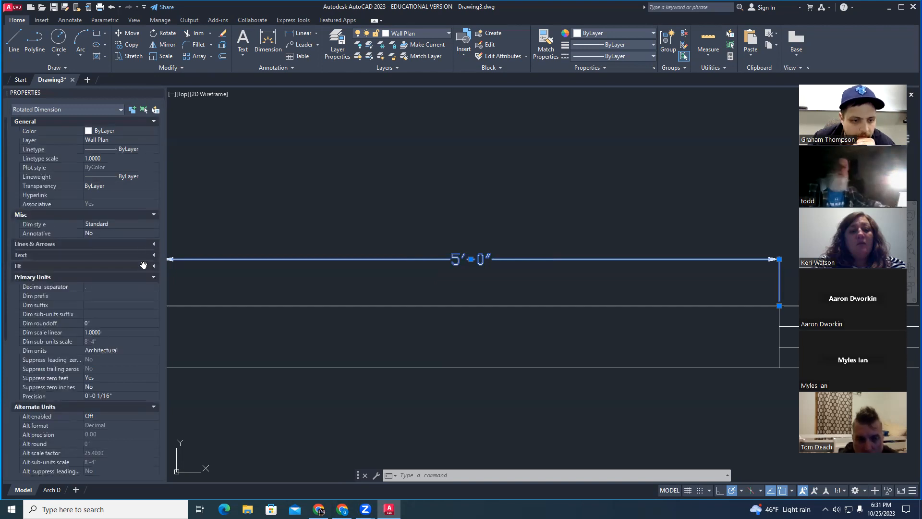
click(145, 245)
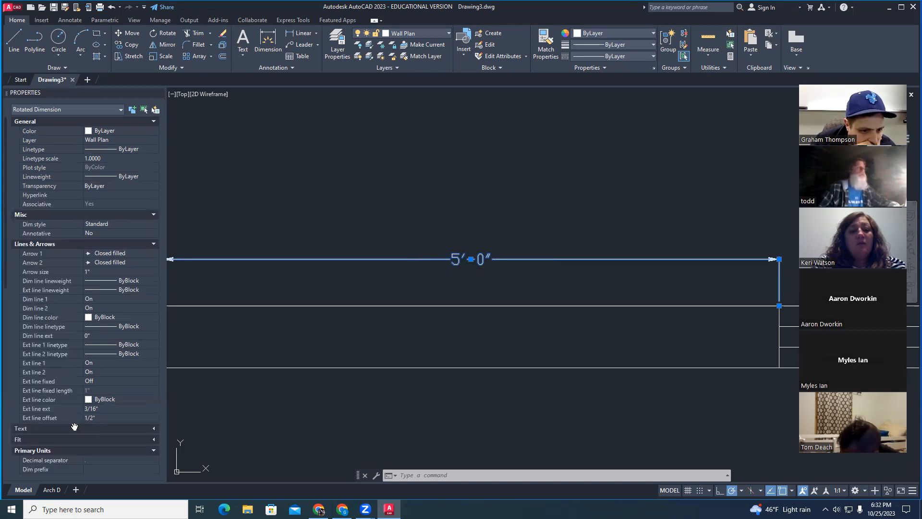
click(152, 431)
scroll(139, 408, down, 4)
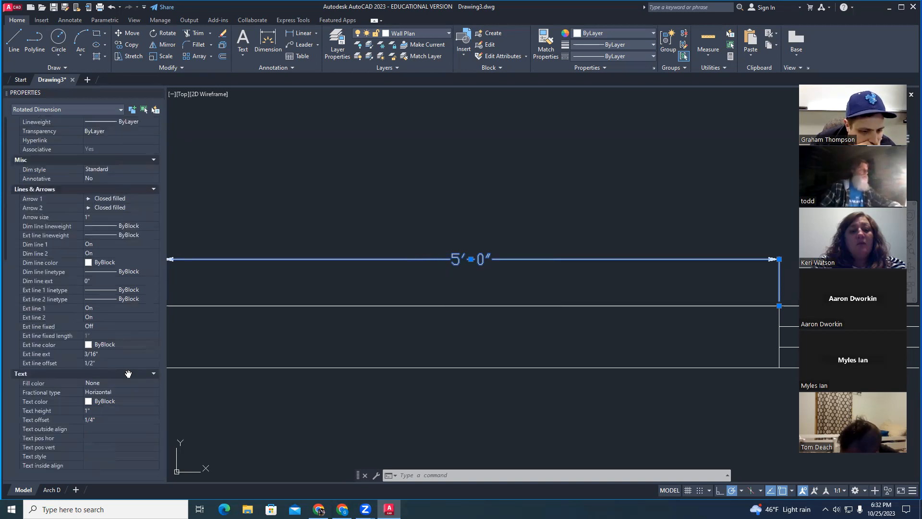
scroll(127, 369, down, 3)
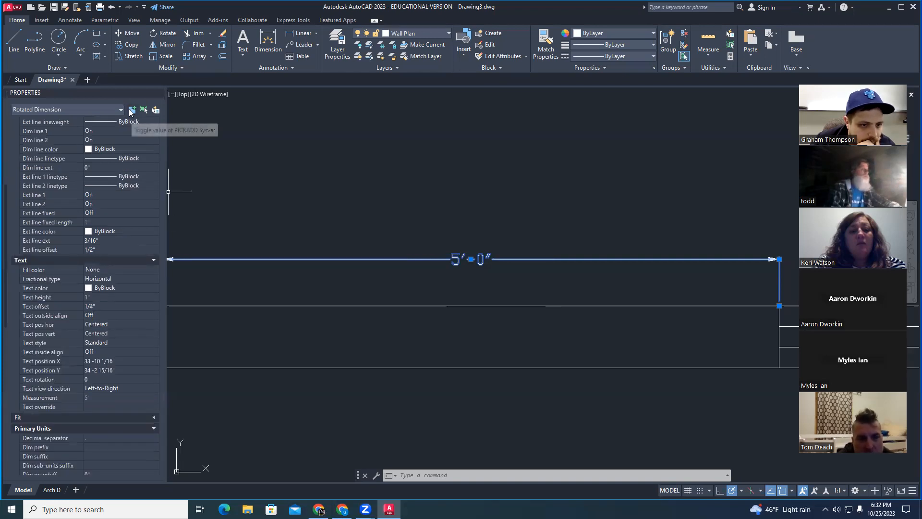
right_click(210, 260)
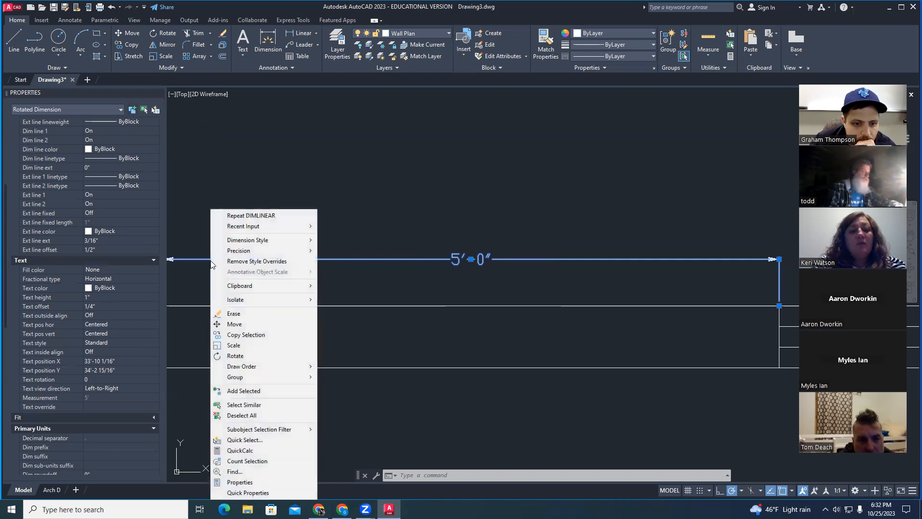
mouse_move(252, 241)
mouse_move(279, 251)
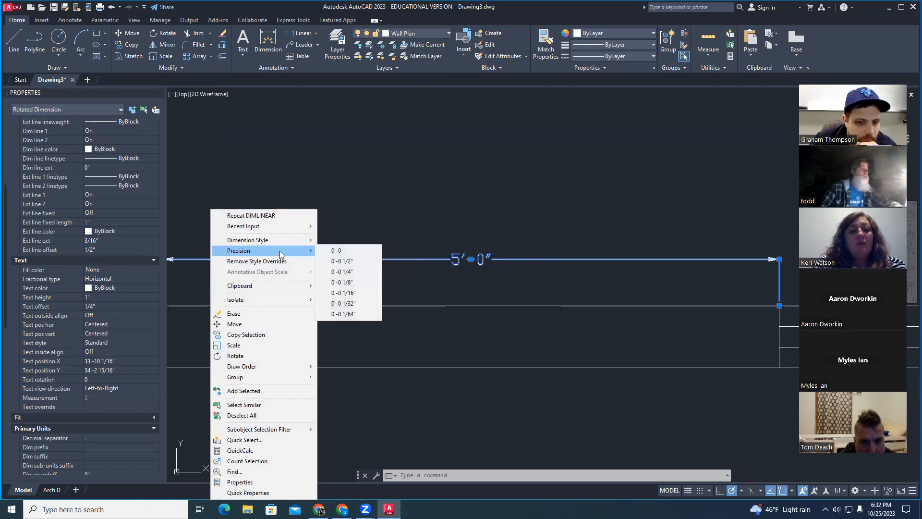
click(414, 261)
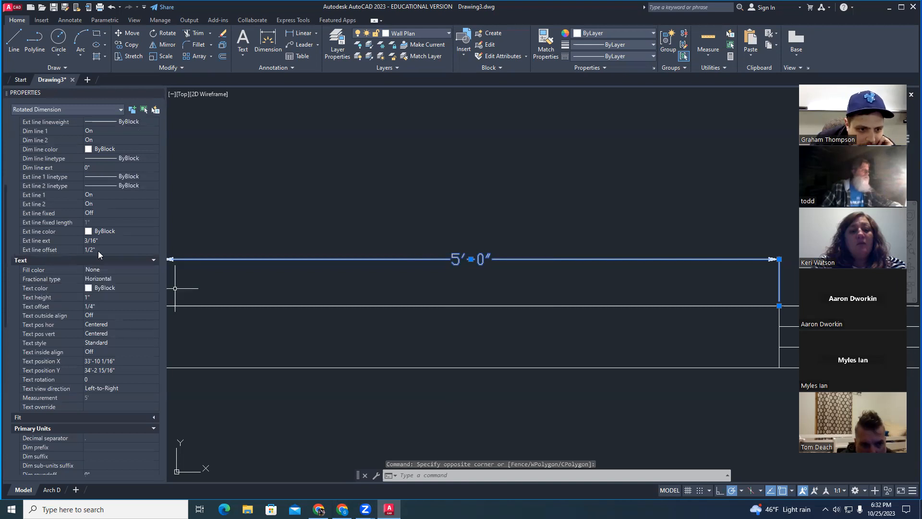
Examine the extension line settings and the gap between the dimension's right-hand extension line and the wall, then clear the selection.
scroll(98, 251, up, 2)
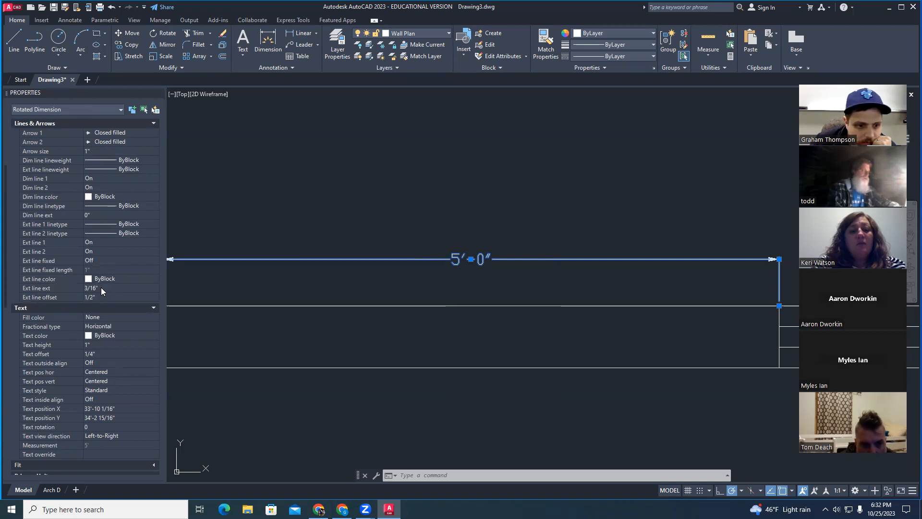
scroll(109, 296, down, 2)
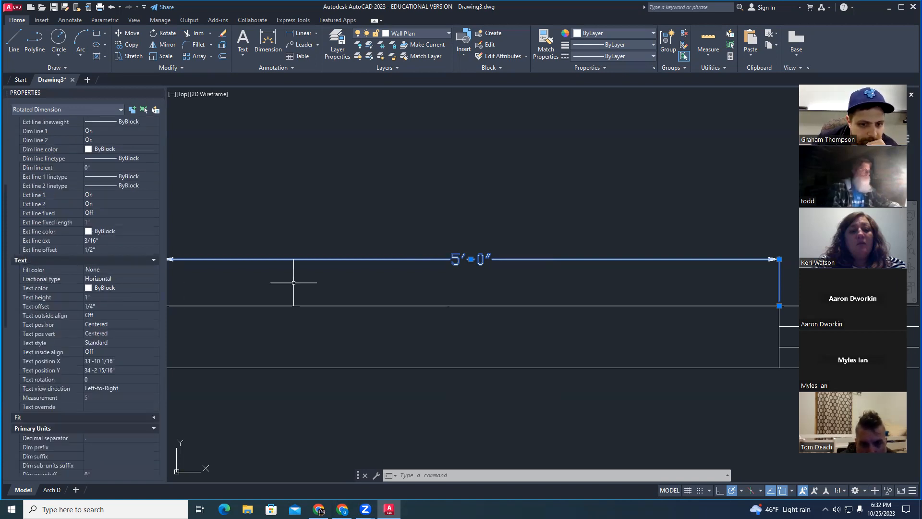
scroll(288, 282, down, 2)
scroll(591, 299, up, 5)
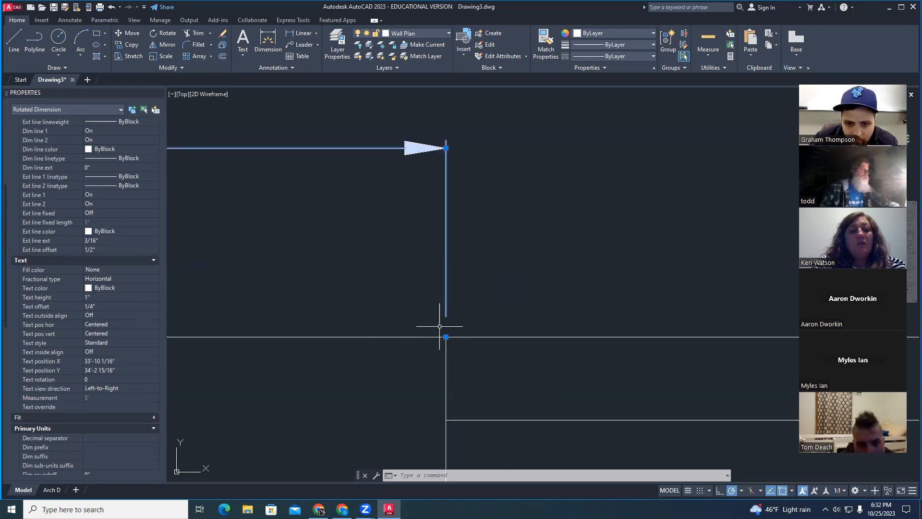
scroll(441, 317, up, 3)
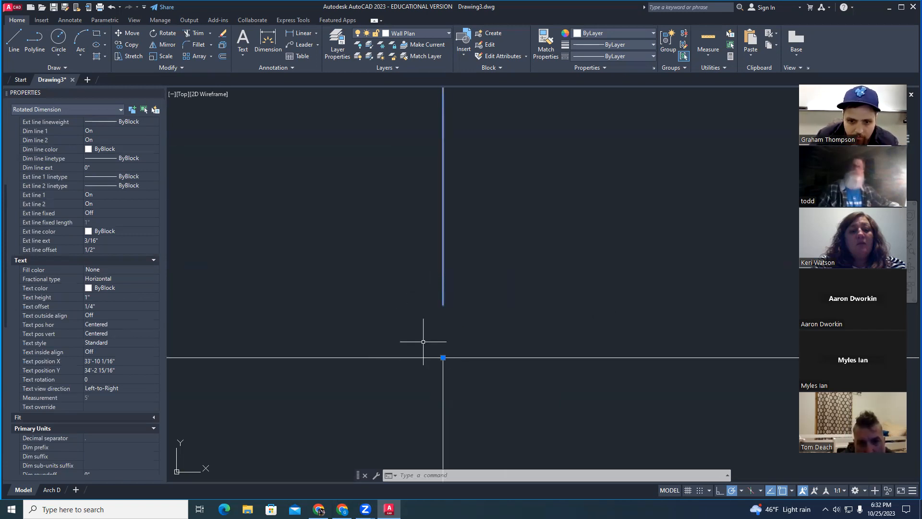
scroll(442, 313, down, 2)
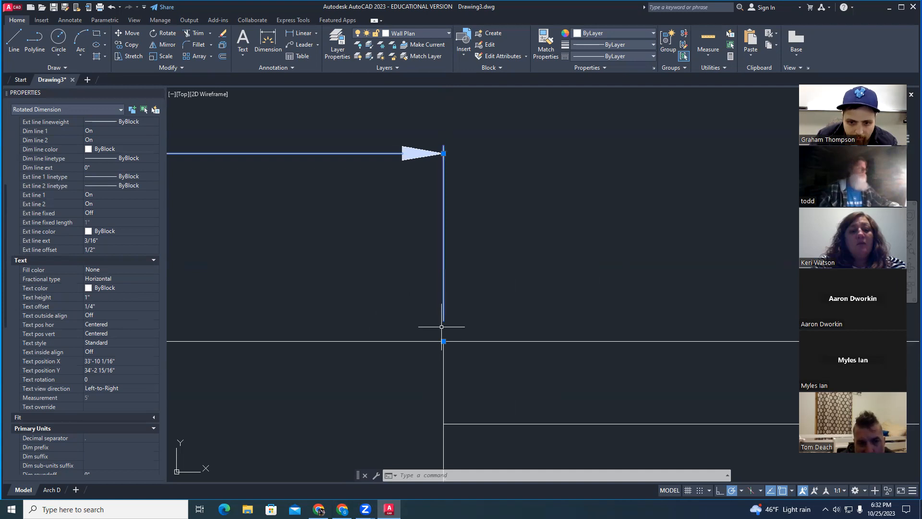
scroll(440, 265, down, 2)
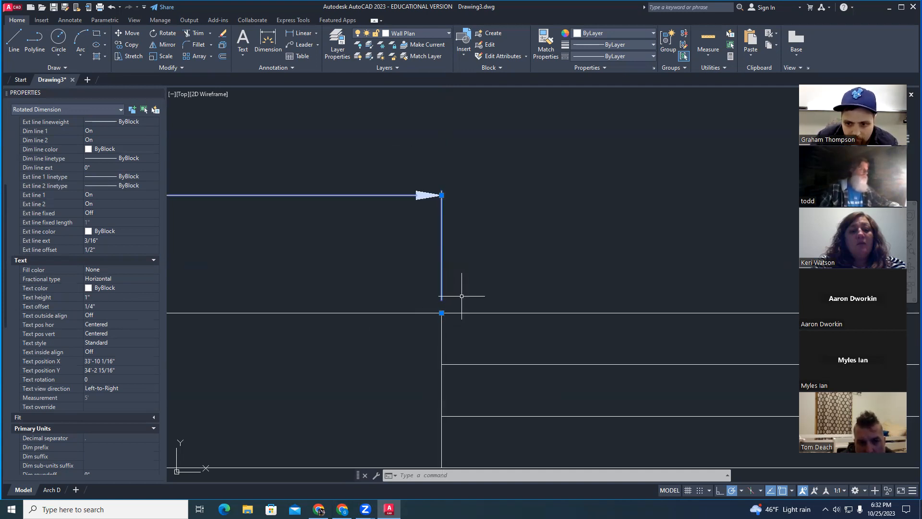
click(461, 296)
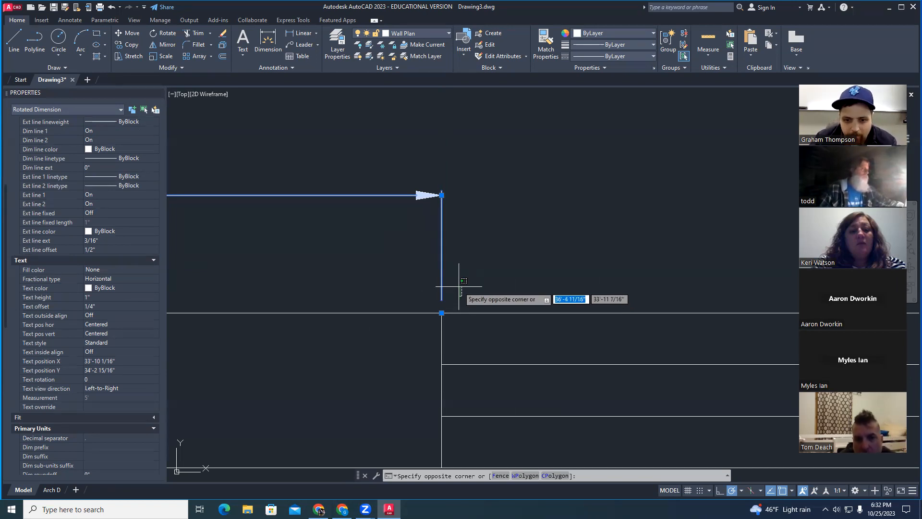
middle_drag(497, 281, 496, 216)
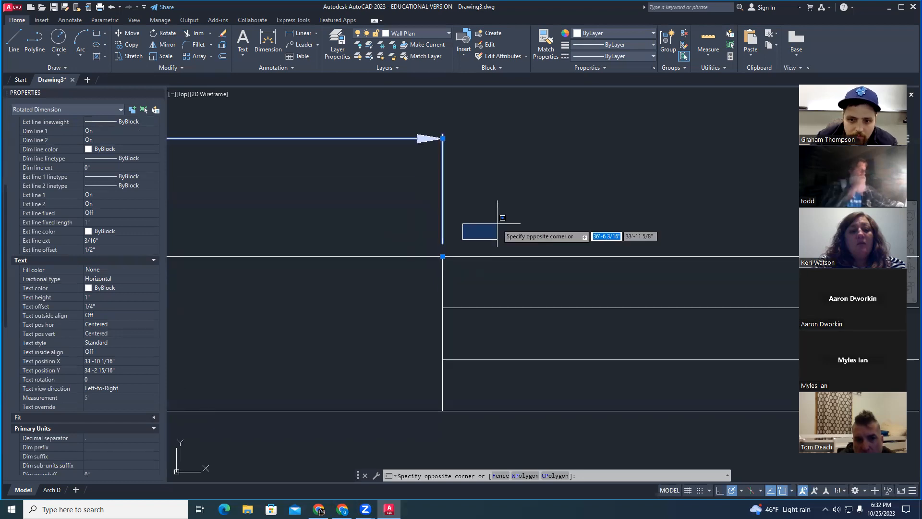
key(Escape)
key(Escape)
scroll(489, 222, down, 2)
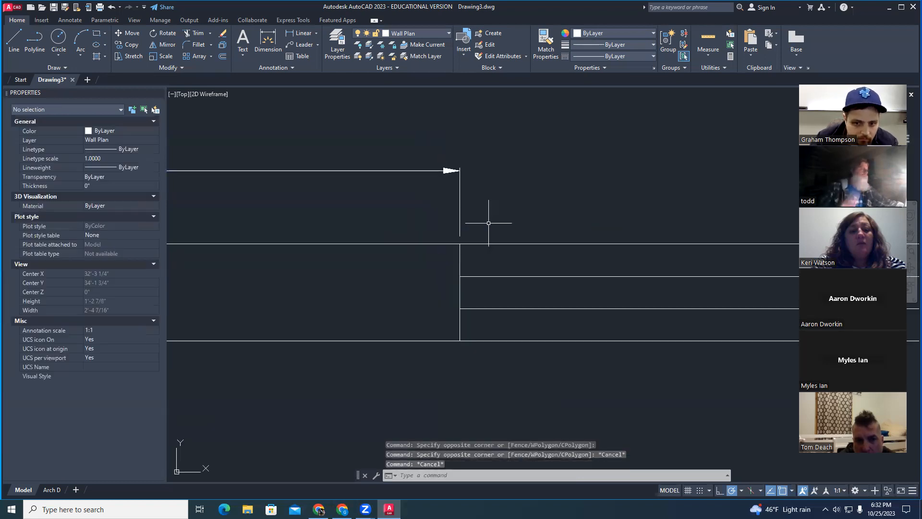
Reselect the dimension by its extension line and review its extension offset, text and primary units properties.
click(460, 226)
scroll(117, 349, down, 6)
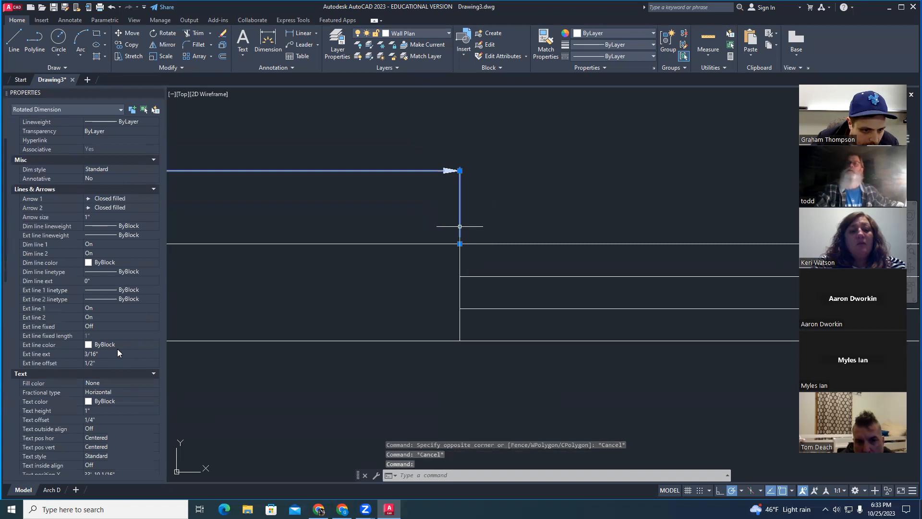
scroll(119, 324, down, 3)
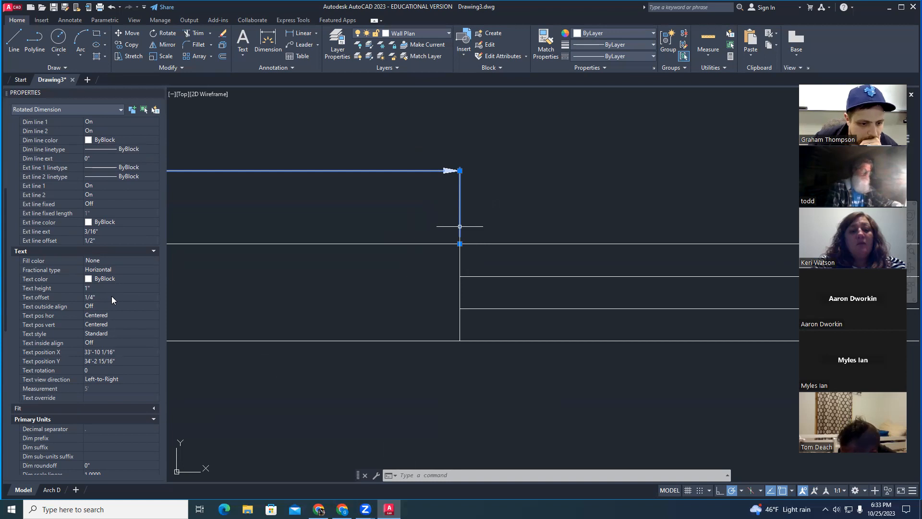
scroll(112, 296, down, 2)
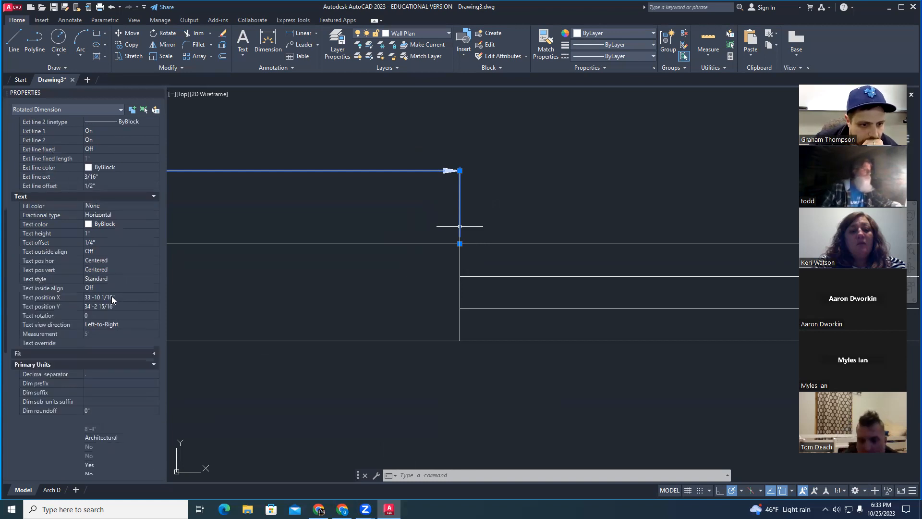
scroll(113, 270, down, 2)
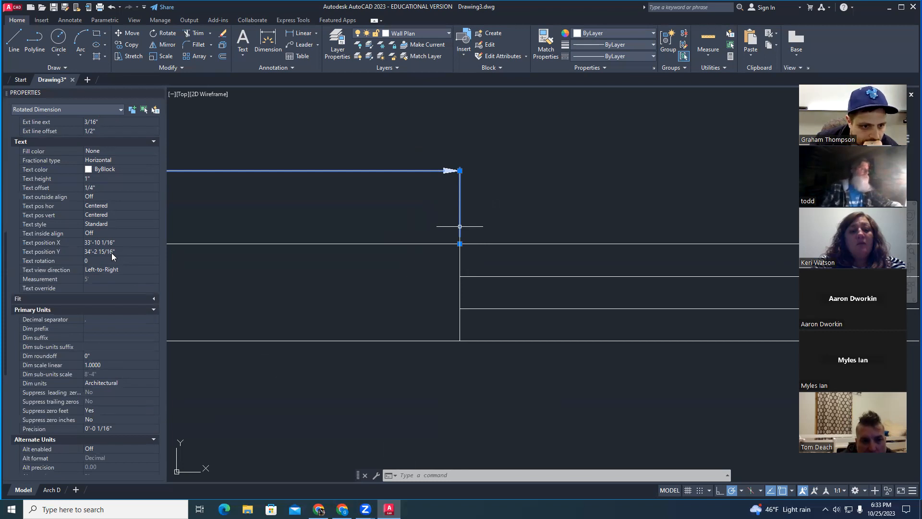
scroll(111, 252, down, 2)
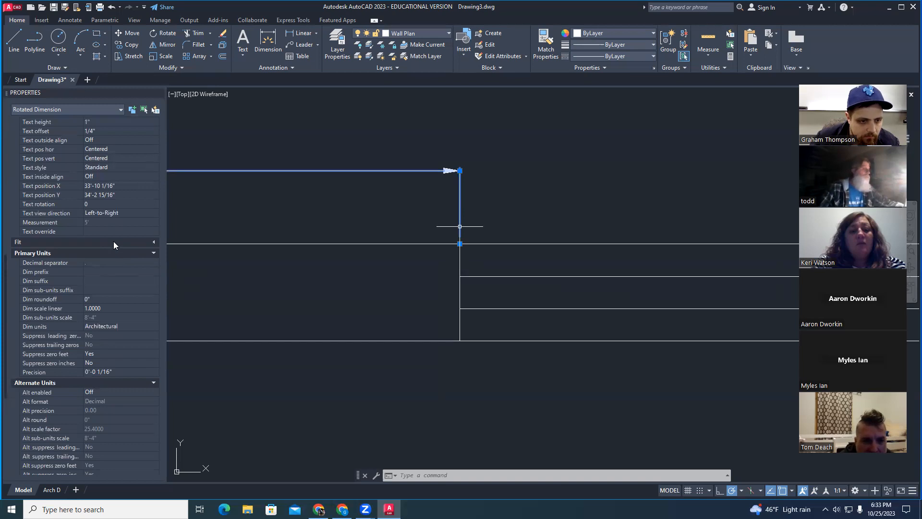
scroll(113, 243, up, 2)
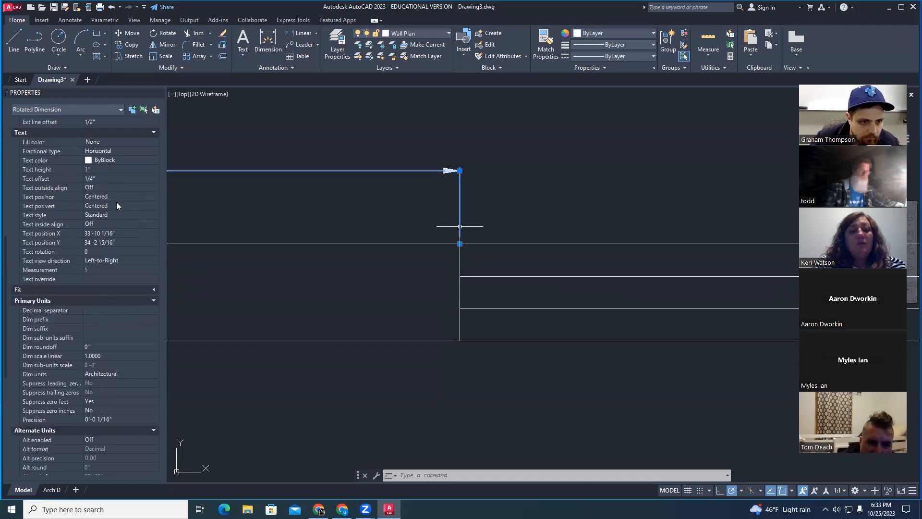
Inspect the dimension text at the middle of the dimension line and review its Lines & Arrows and Text properties.
mouse_move(304, 201)
middle_down()
mouse_move(383, 231)
mouse_move(493, 235)
middle_up()
click(315, 245)
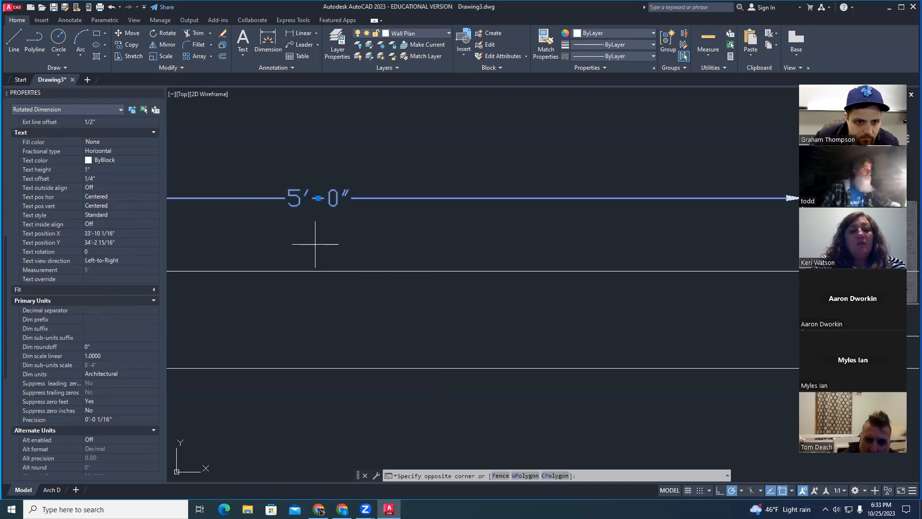
key(Escape)
key(Escape)
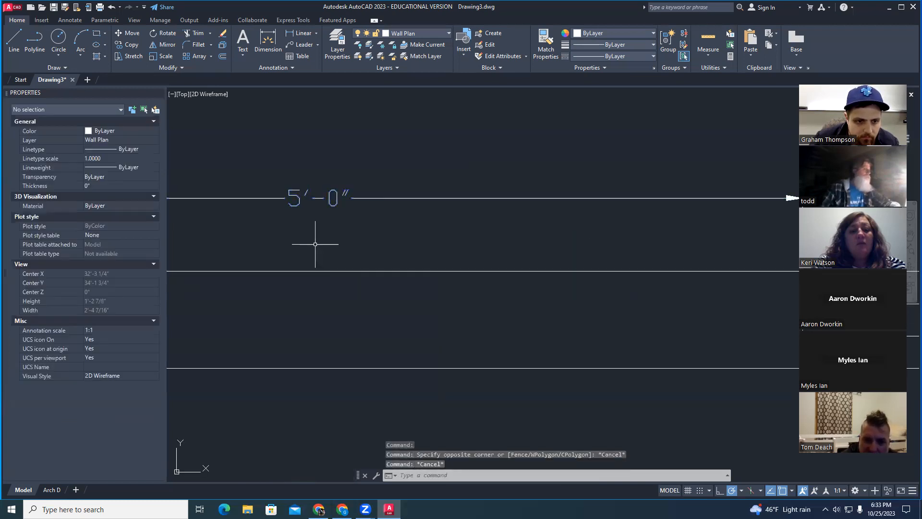
click(322, 197)
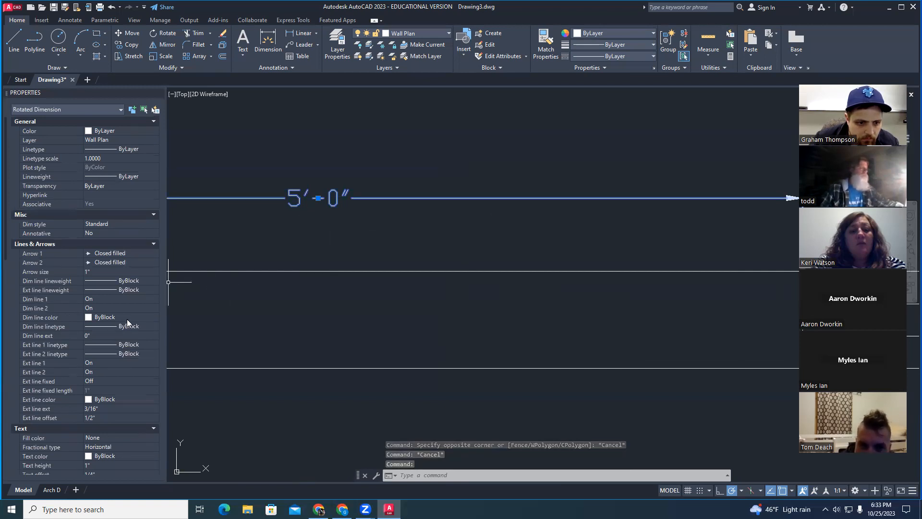
scroll(126, 319, down, 2)
scroll(523, 255, down, 2)
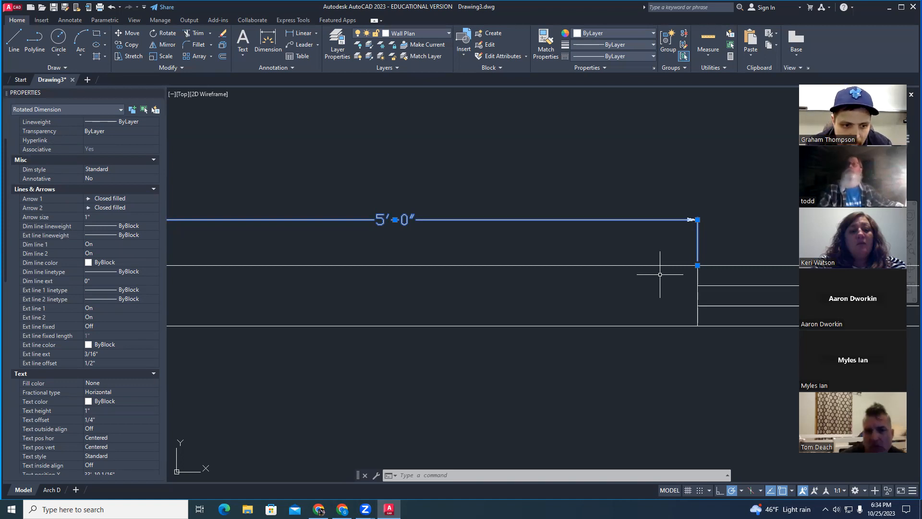
Reselect the whole dimension above the wall opening and examine its properties from Lines & Arrows through Primary Units.
key(Escape)
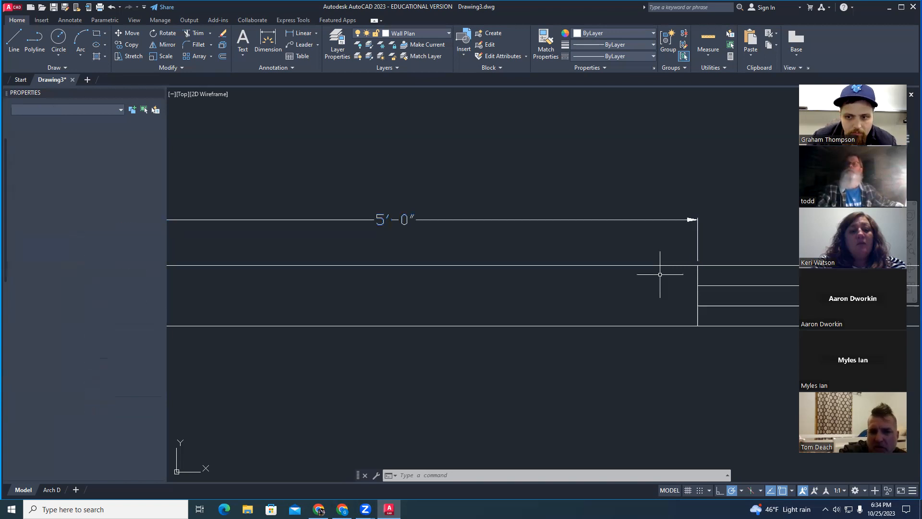
click(647, 220)
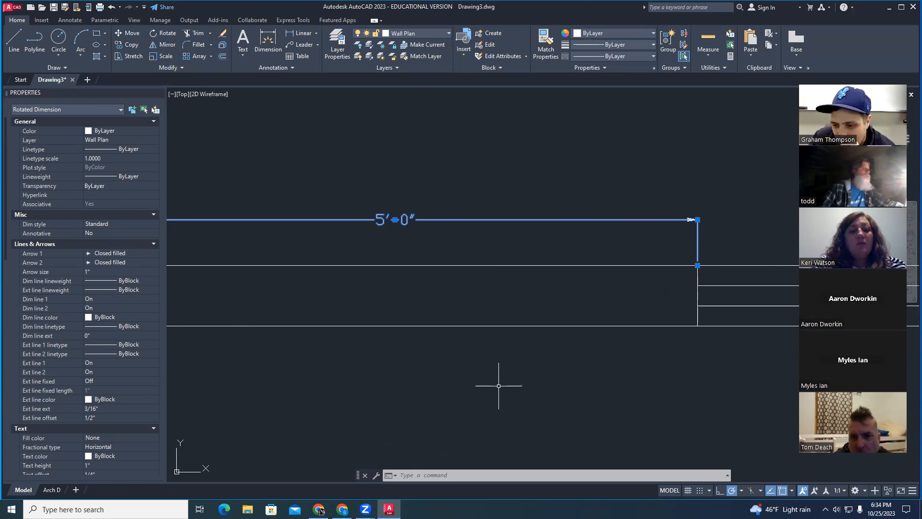
scroll(499, 385, down, 2)
key(Escape)
middle_drag(496, 385, 492, 366)
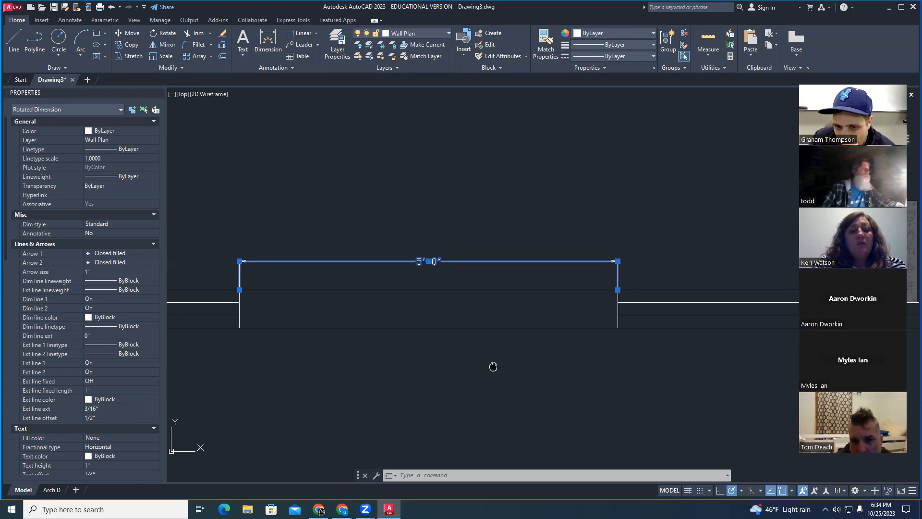
key(Escape)
click(618, 275)
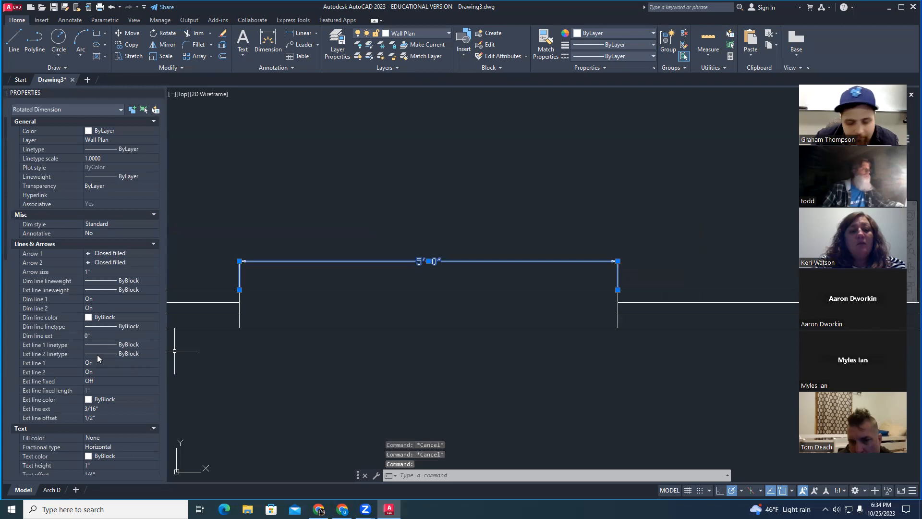
scroll(98, 354, down, 6)
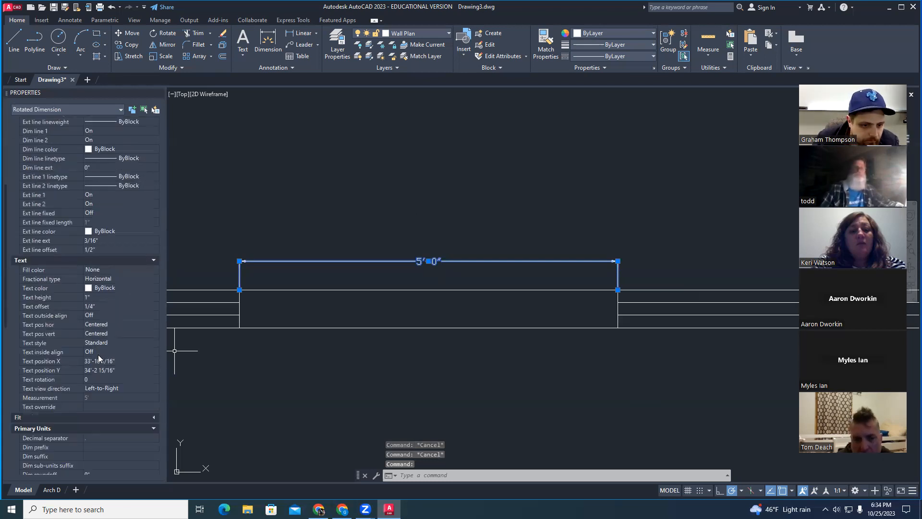
scroll(104, 336, down, 2)
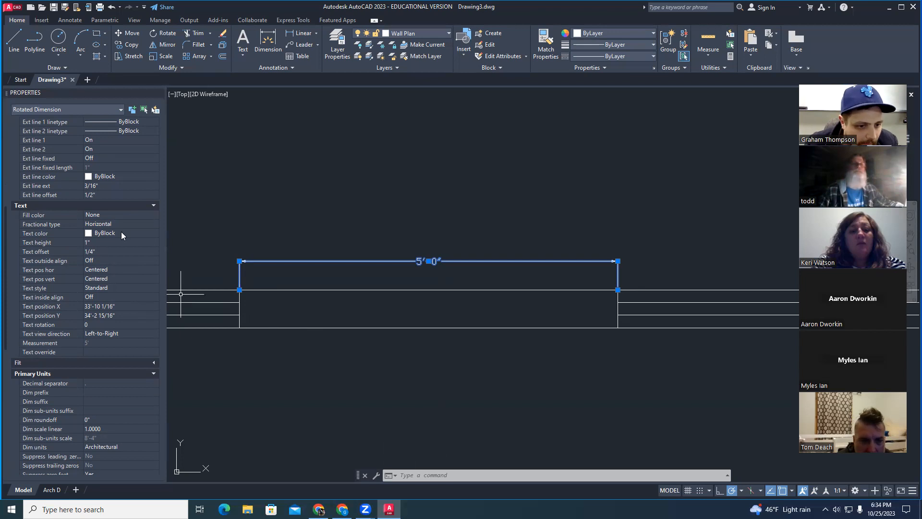
scroll(111, 333, down, 5)
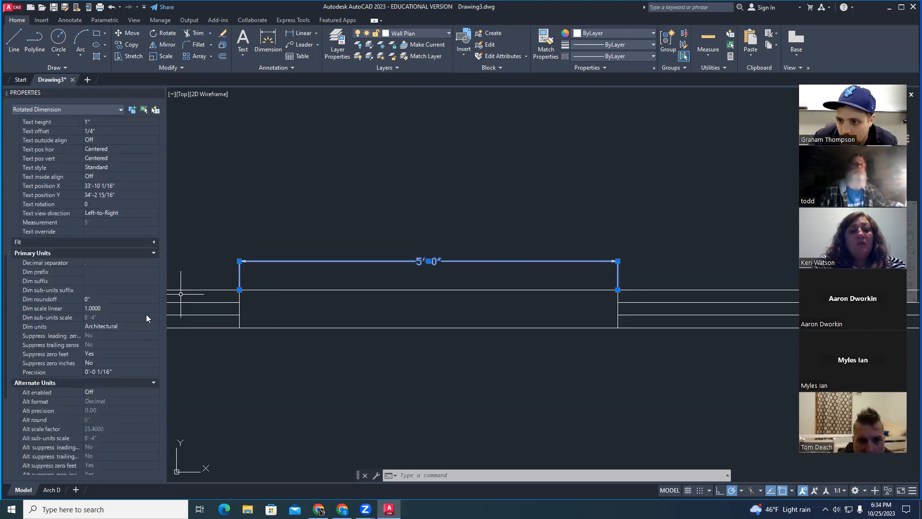
Set Suppress zero inches to Yes for the dimension above the wall opening, and clear the selection.
click(122, 365)
click(153, 362)
click(126, 370)
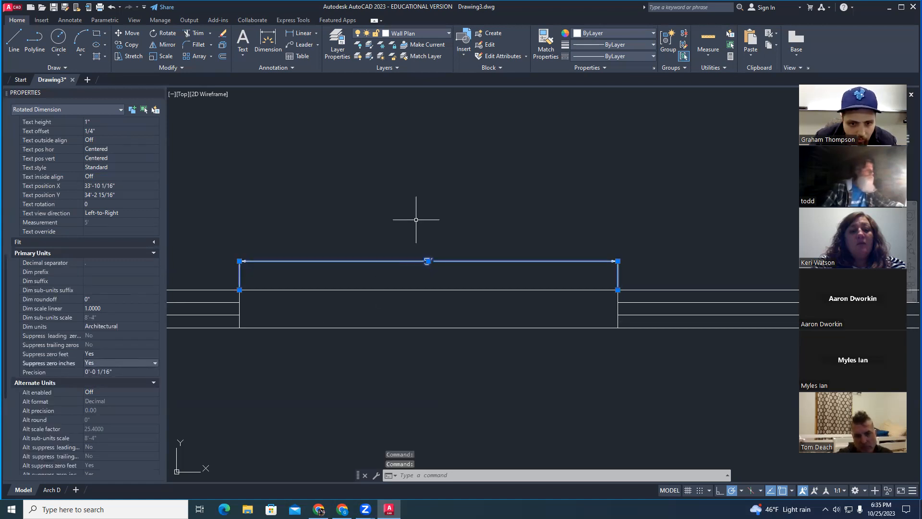
key(Escape)
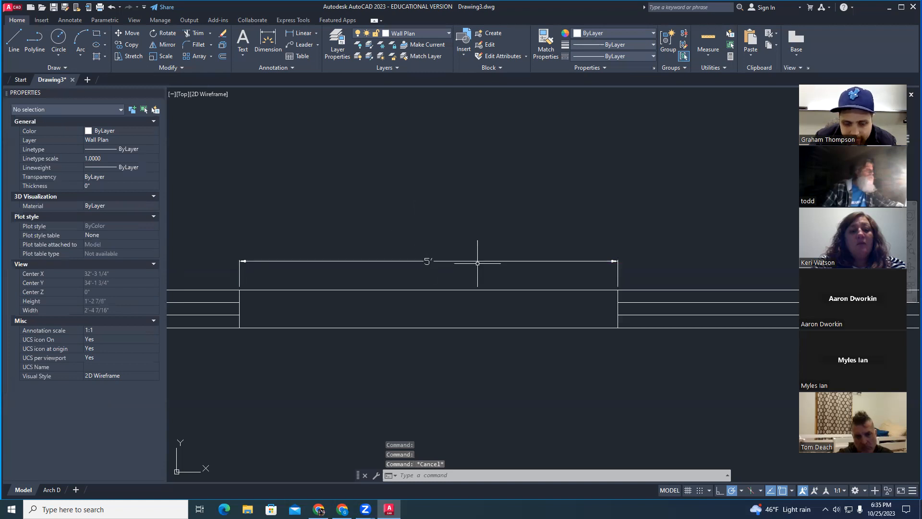
Reselect the dimension above the wall opening and set its Suppress zero inches property to No.
click(472, 262)
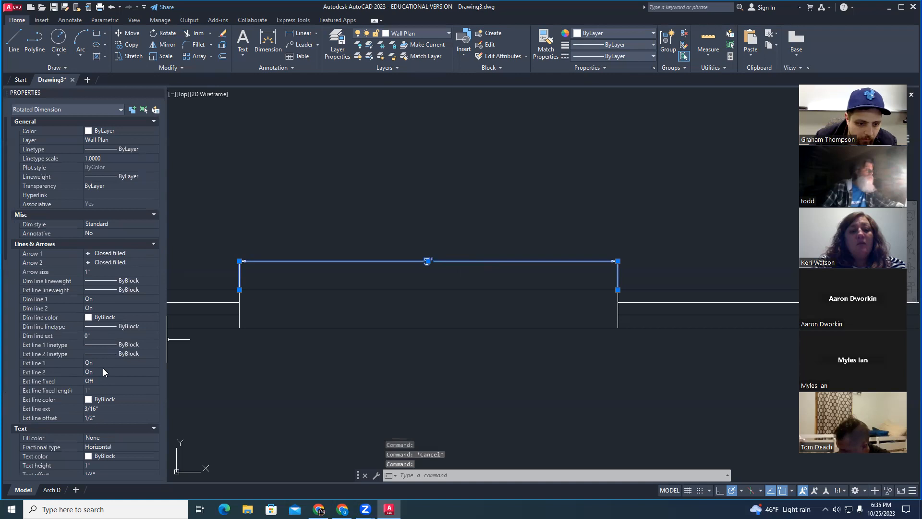
scroll(103, 368, down, 3)
scroll(103, 354, down, 2)
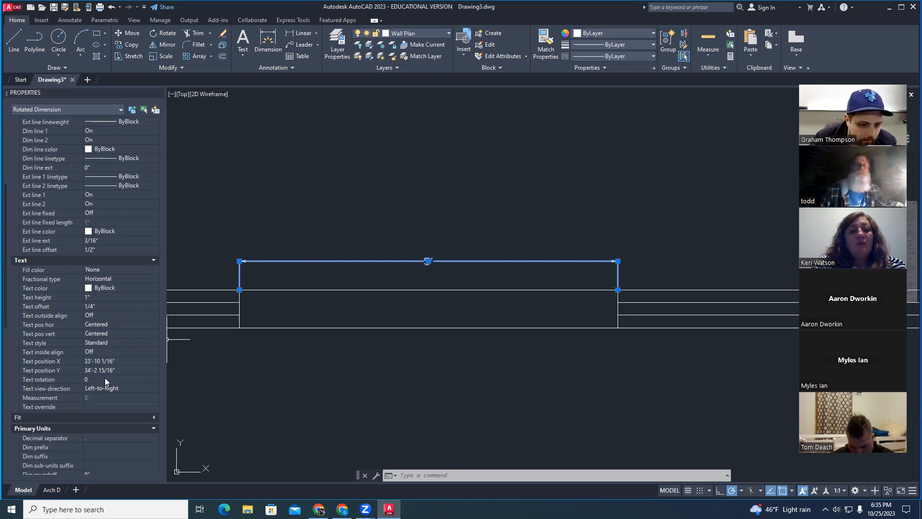
scroll(100, 252, down, 5)
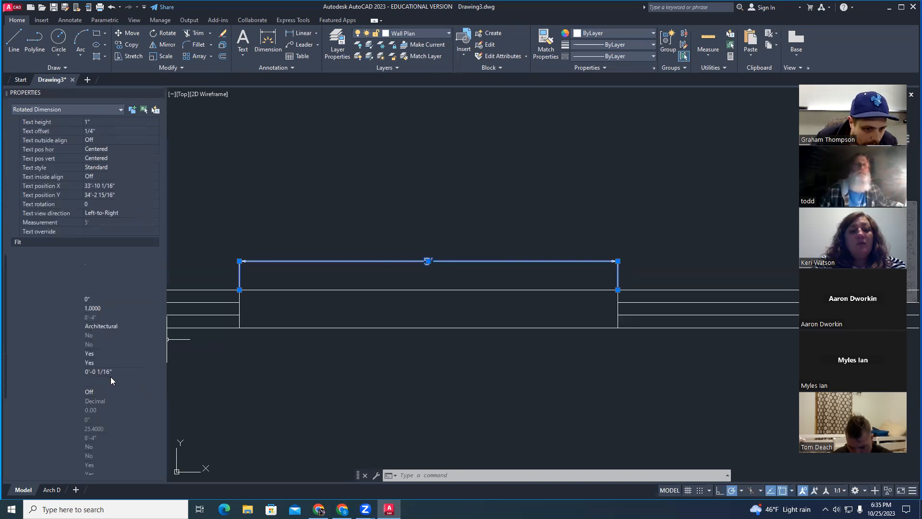
click(130, 363)
click(133, 362)
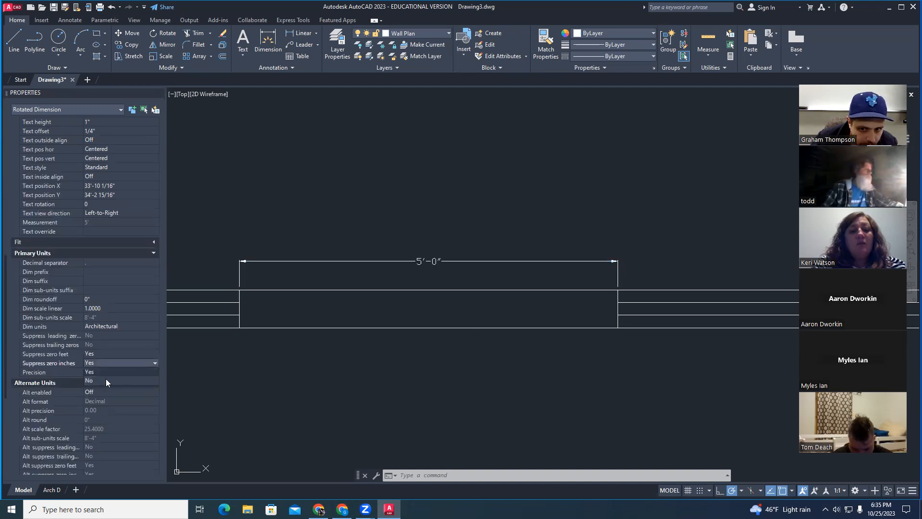
click(106, 380)
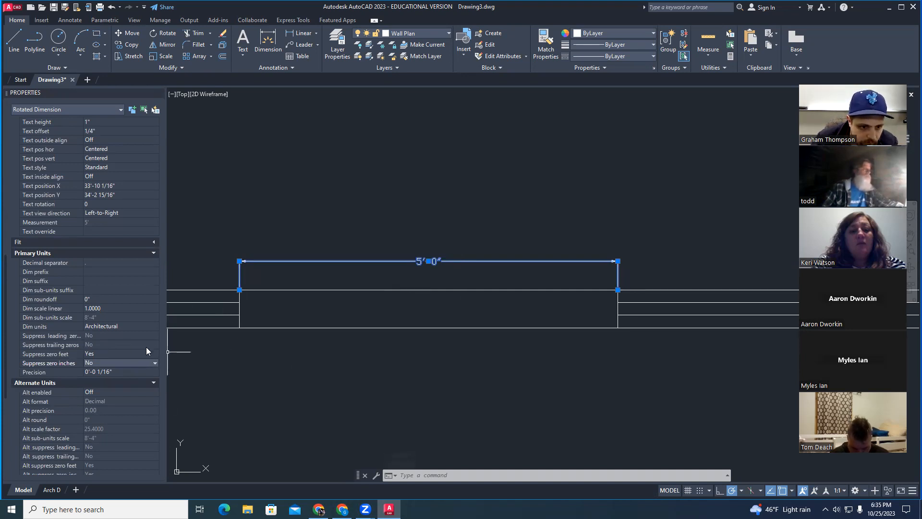
Review the dimension's Dim units setting under Primary Units, and clear the selection.
scroll(149, 336, down, 2)
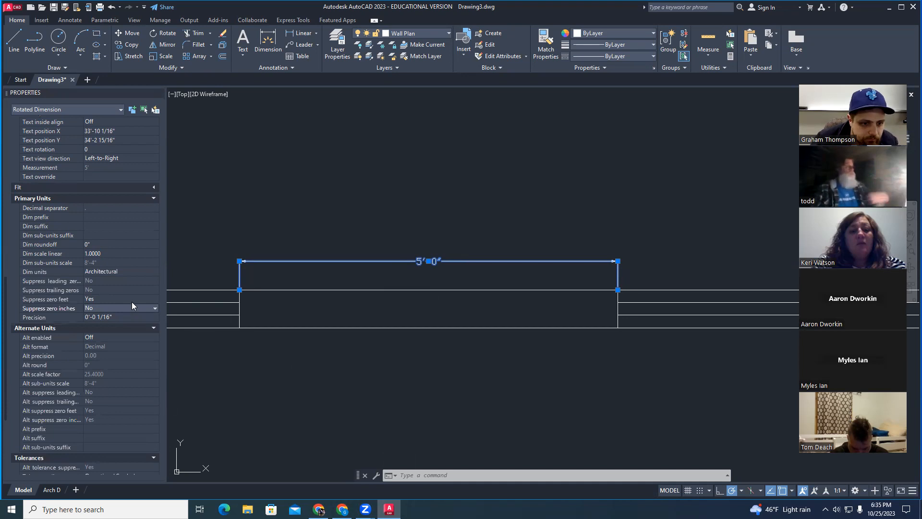
click(132, 272)
click(133, 272)
click(132, 272)
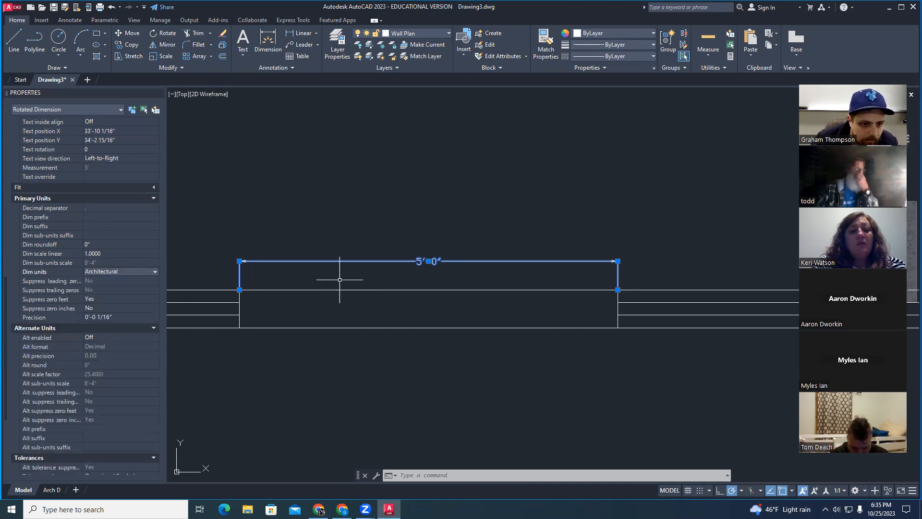
key(Escape)
key(Escape)
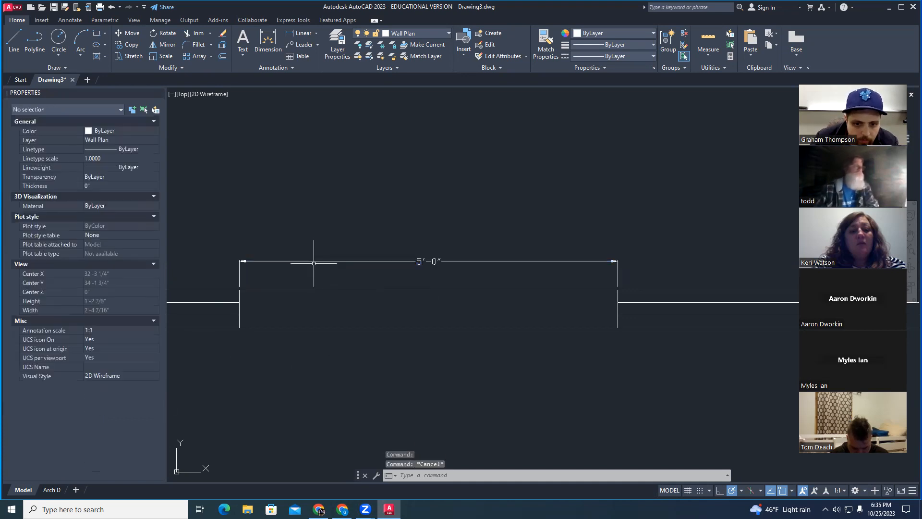
Save the formatting of the dimension above the wall opening as a new dimension style named Const 241.
click(312, 260)
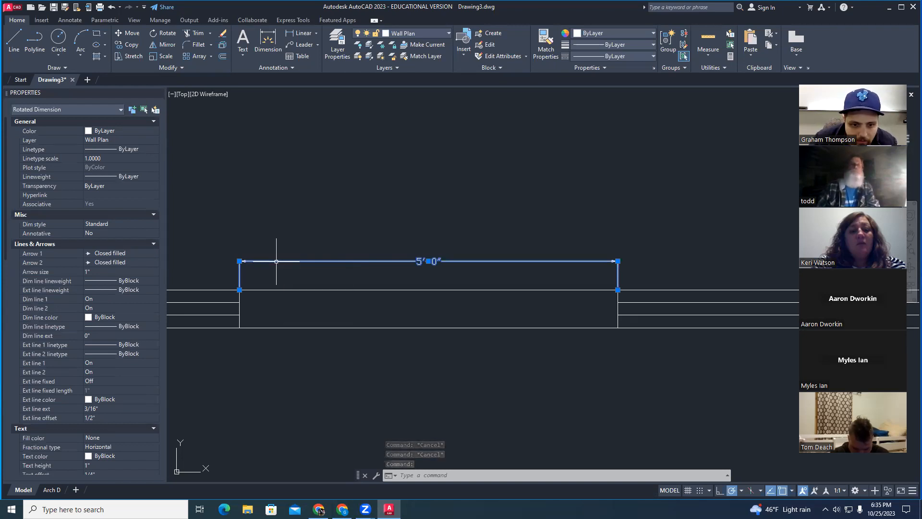
right_click(276, 261)
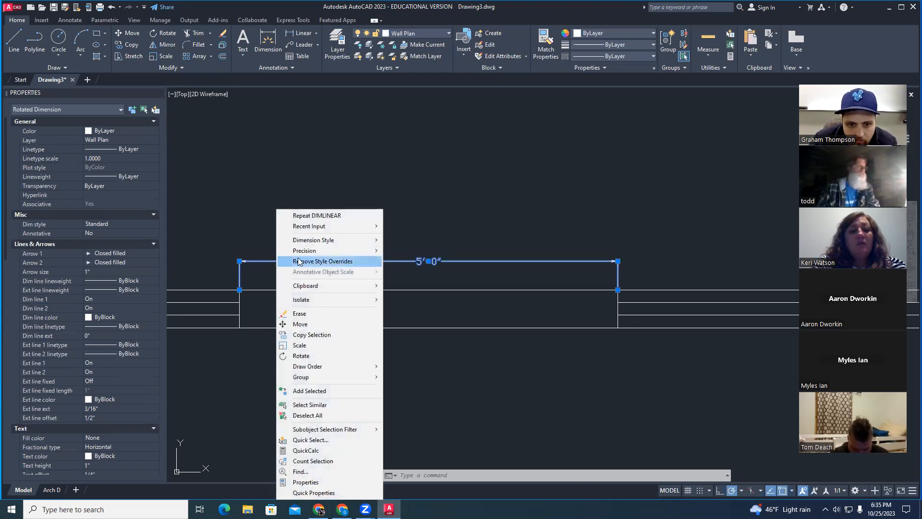
mouse_move(317, 243)
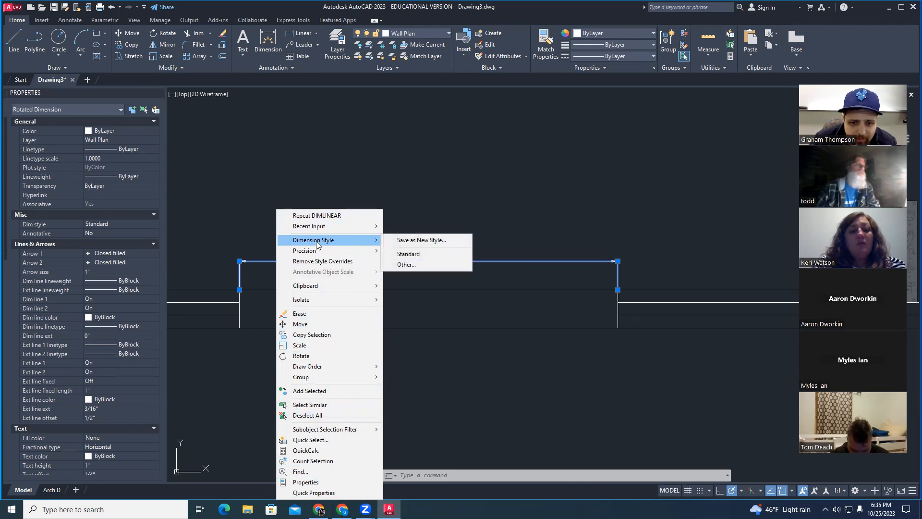
click(440, 241)
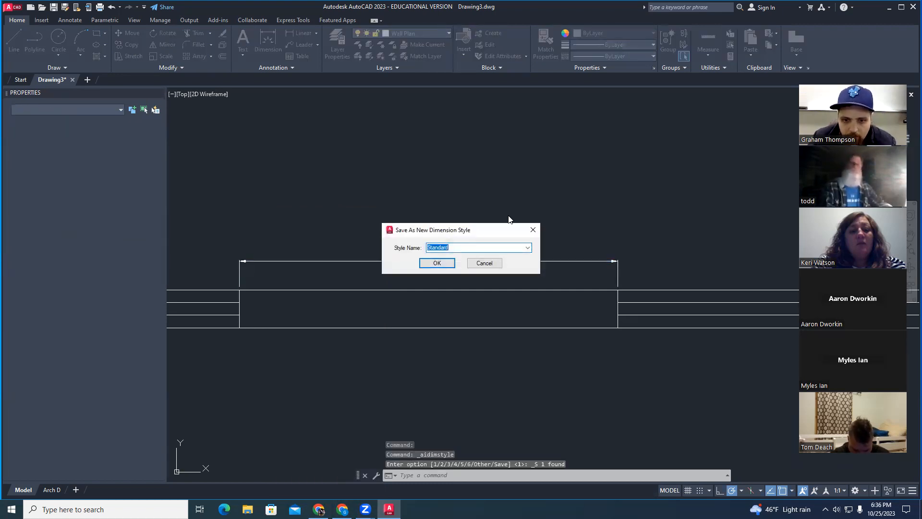
text(Const 241)
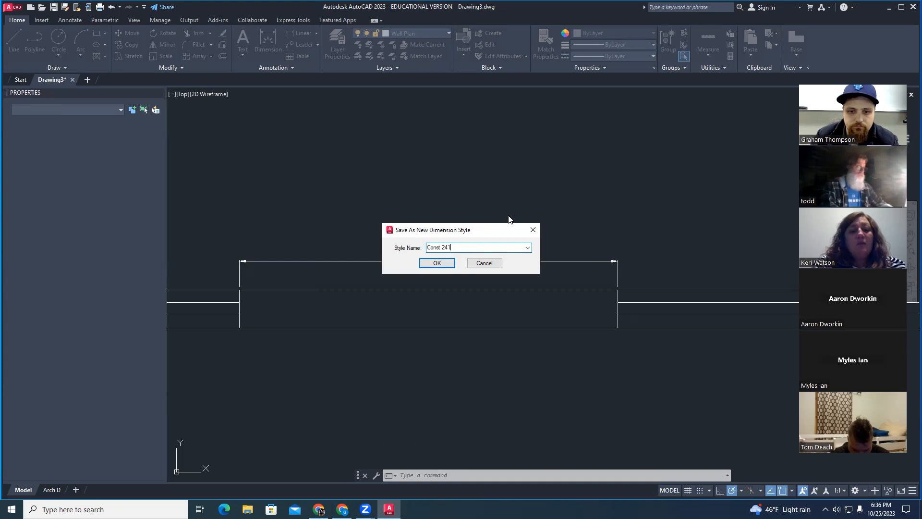
key(Return)
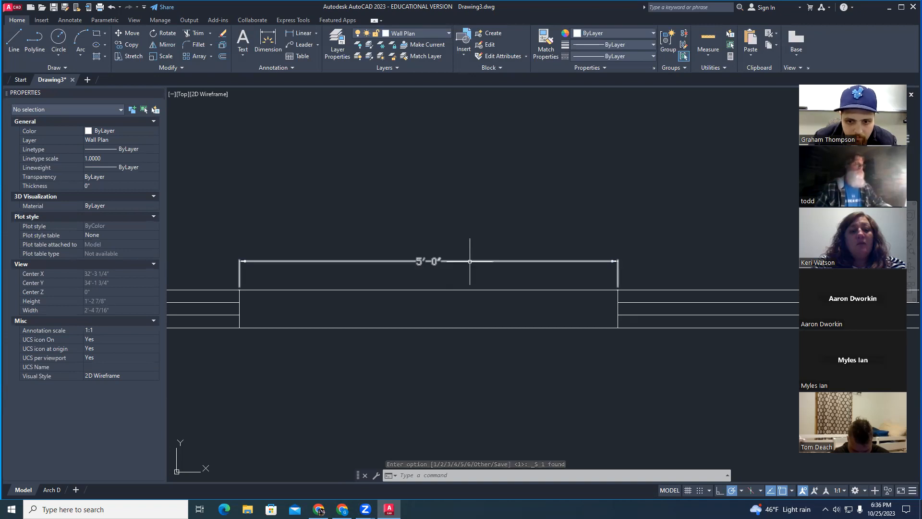
Check which dimension style is assigned to the dimension above the wall opening, and clear the selection.
click(470, 261)
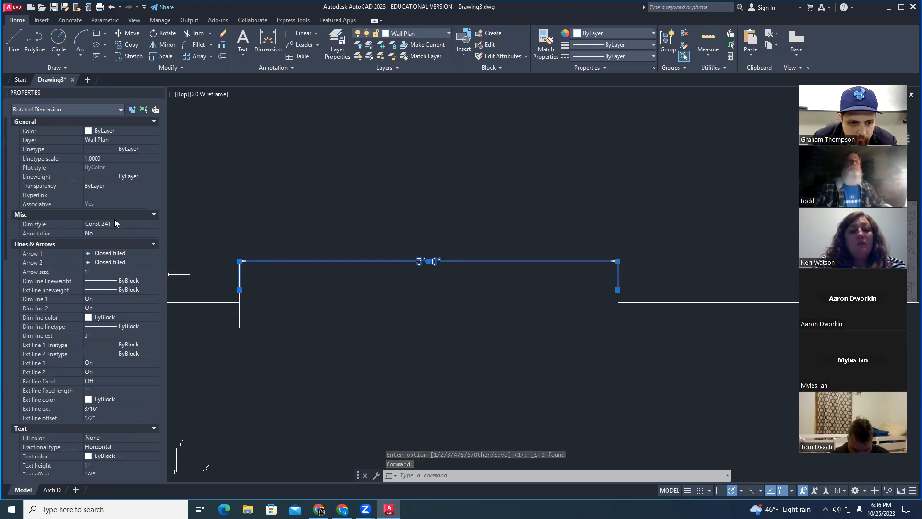
click(269, 207)
key(Escape)
key(Escape)
key(Escape)
Add a linear dimension above the short end section of the wall, from its left corner to the first vertical line.
middle_drag(304, 241, 480, 216)
scroll(480, 215, down, 2)
middle_drag(321, 239, 396, 264)
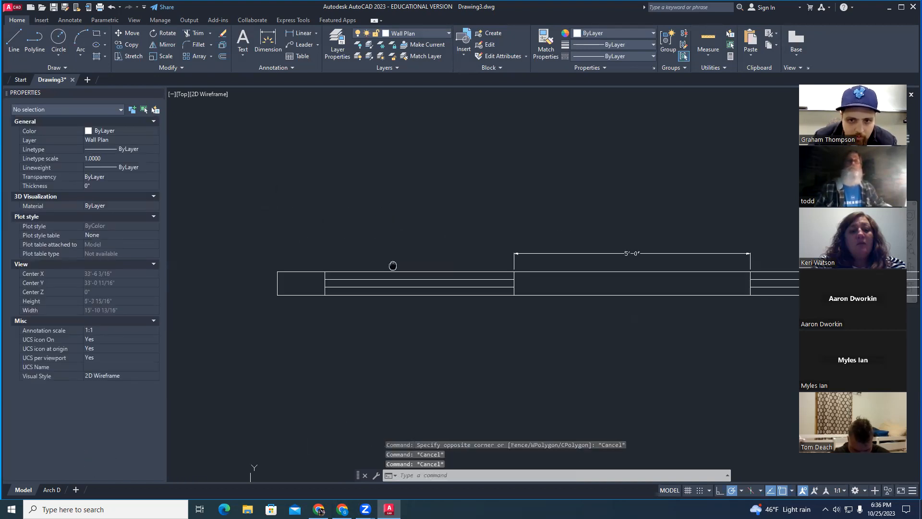
click(298, 37)
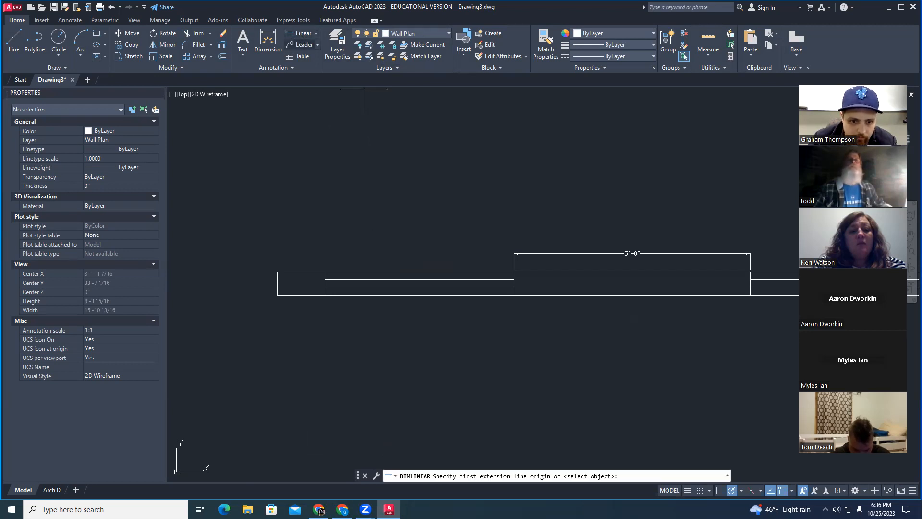
click(278, 272)
click(325, 272)
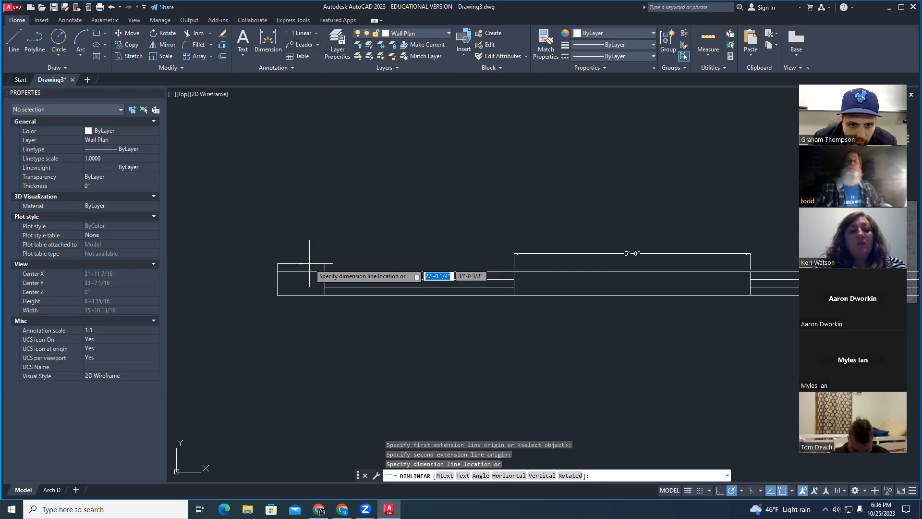
click(309, 263)
key(Escape)
key(Escape)
scroll(292, 265, up, 8)
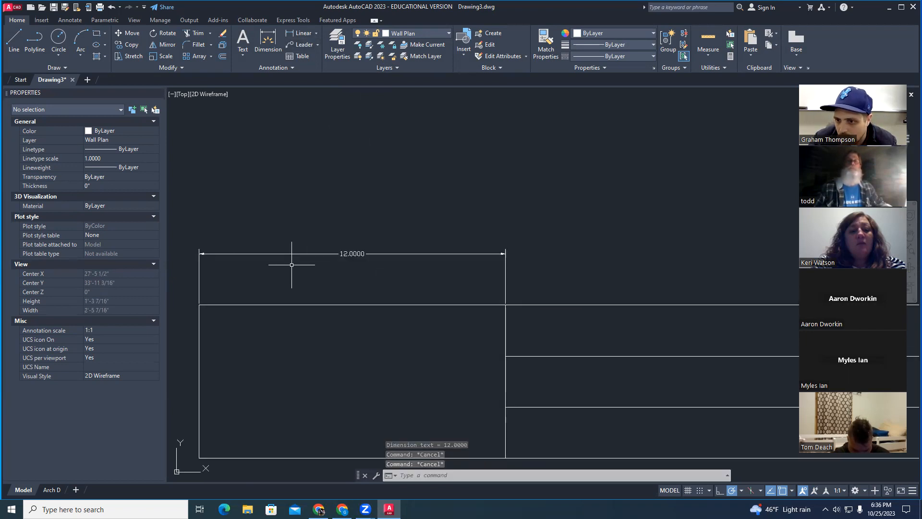
key(Escape)
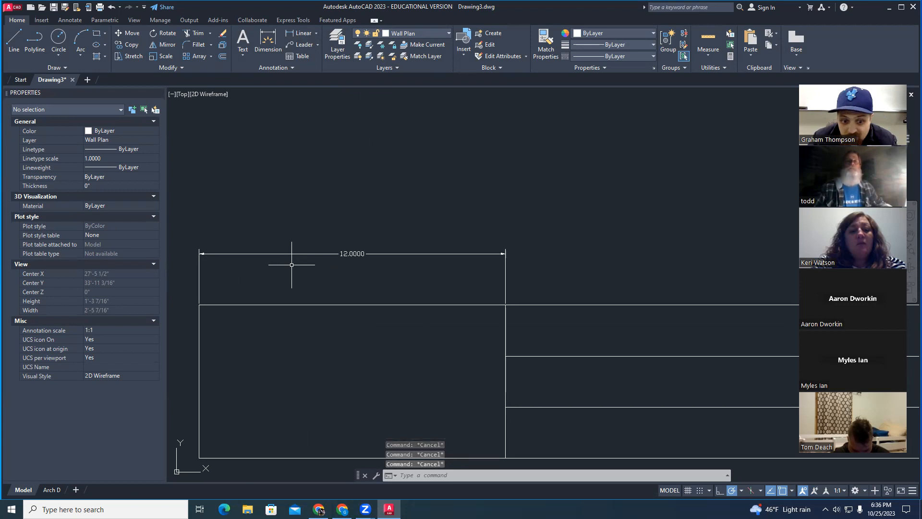
Change the dimension style of the new end-section dimension from Standard to Const 241, and clear the selection.
click(335, 253)
key(Escape)
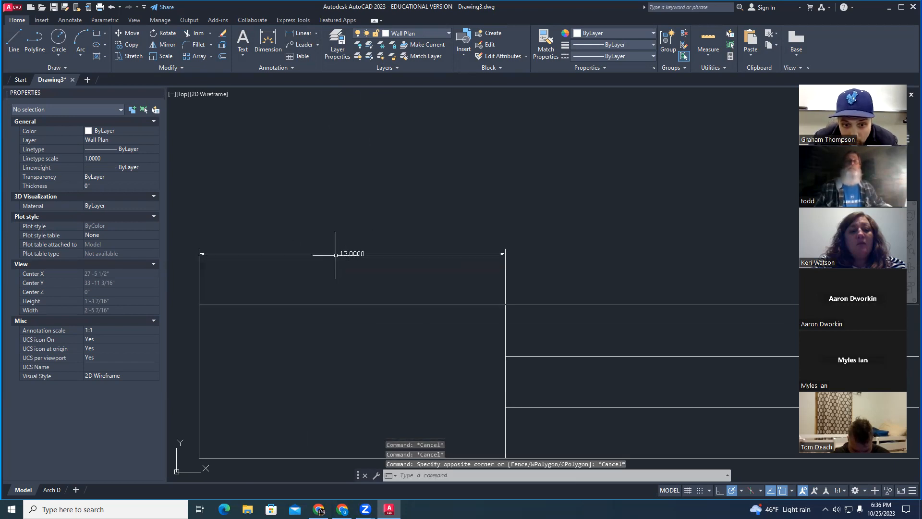
click(329, 253)
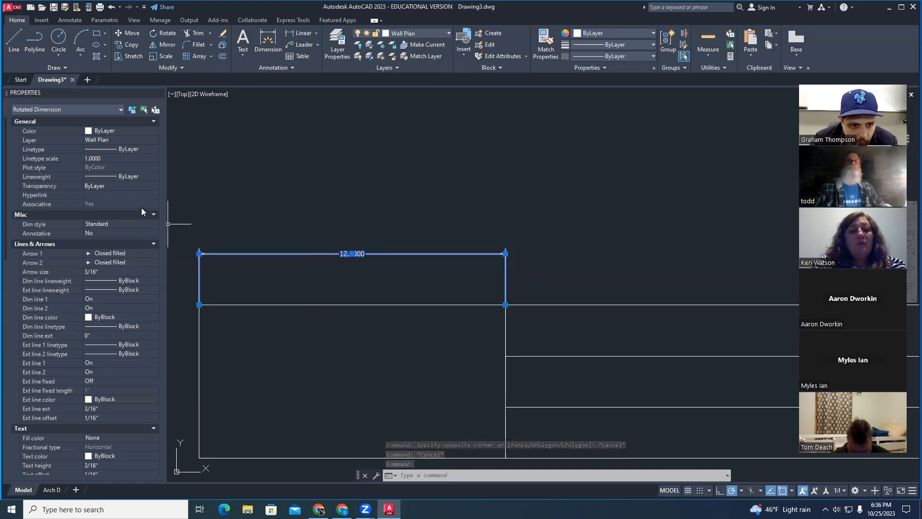
scroll(144, 212, down, 3)
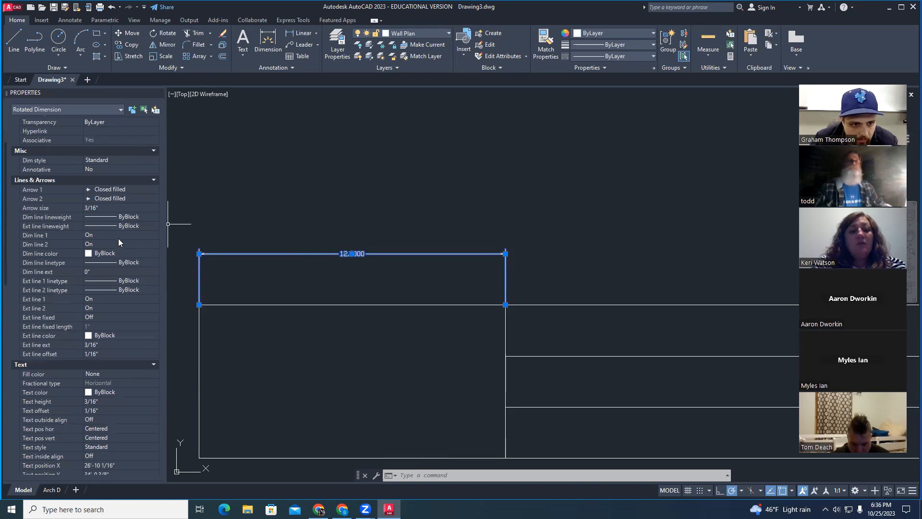
scroll(119, 239, up, 3)
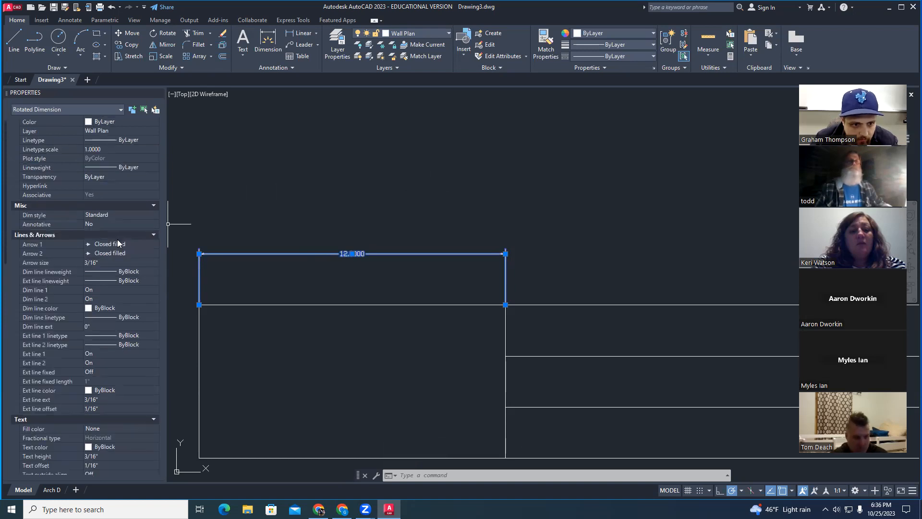
click(143, 215)
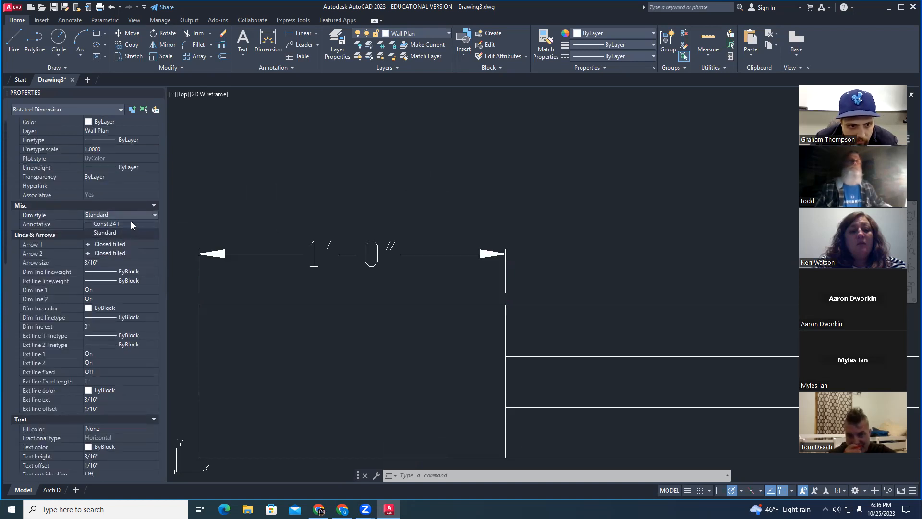
click(130, 221)
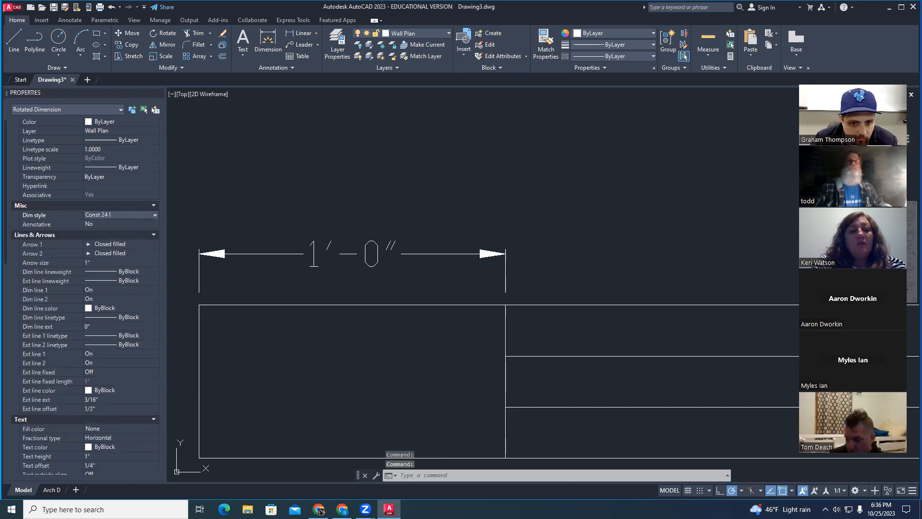
click(535, 216)
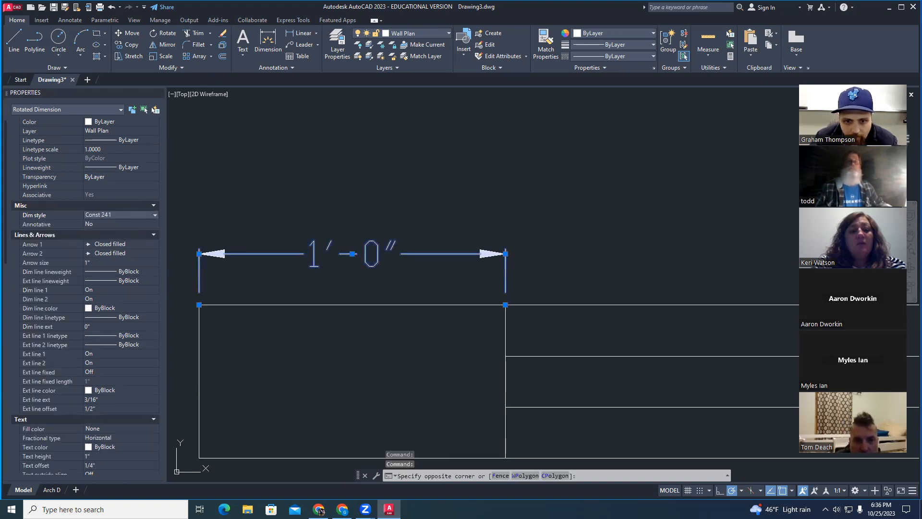
key(Escape)
key(Escape)
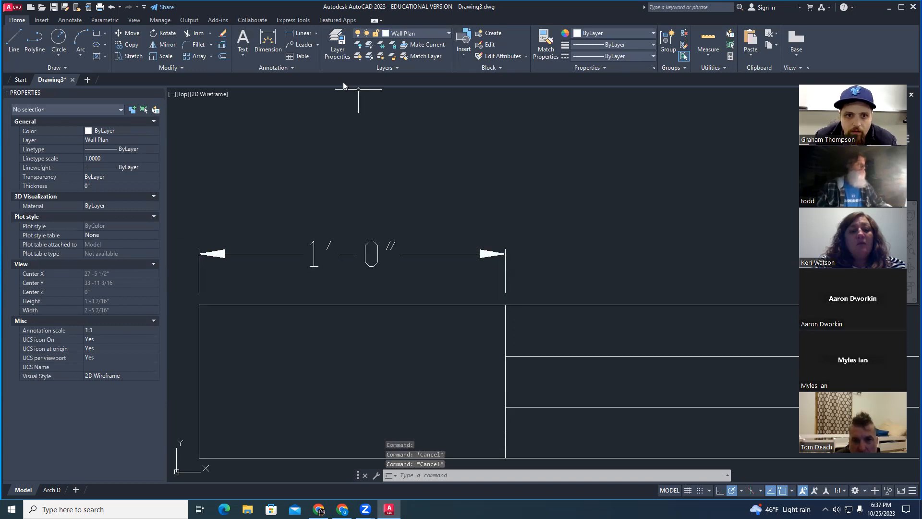
click(317, 33)
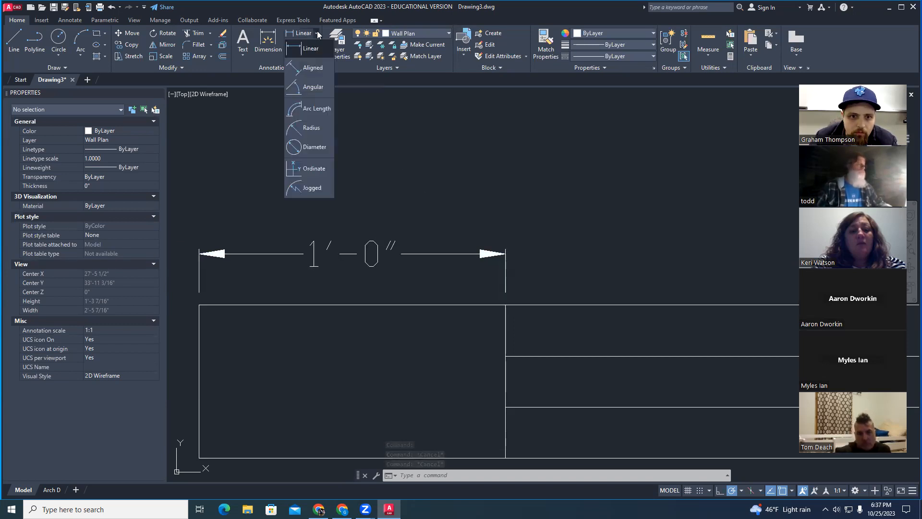
click(377, 251)
key(Escape)
right_click(378, 252)
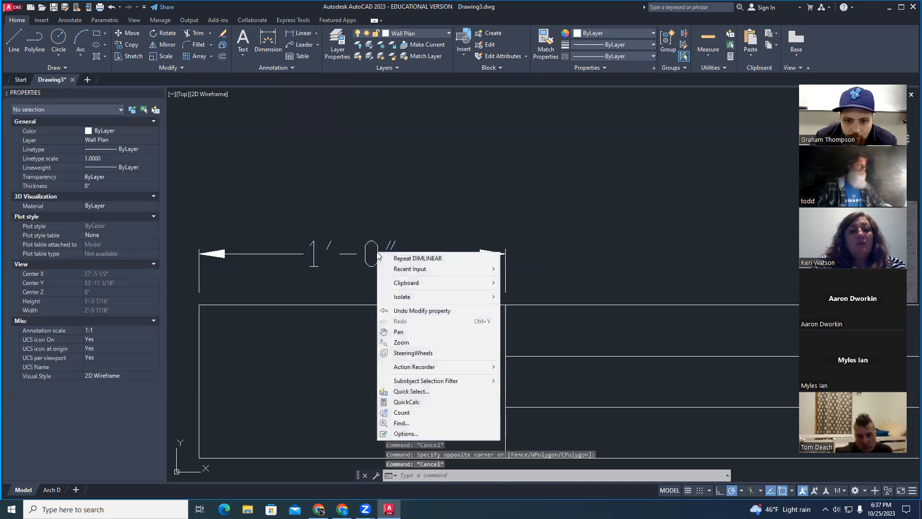
key(Escape)
scroll(379, 241, down, 4)
scroll(548, 221, down, 2)
middle_drag(541, 229, 422, 252)
scroll(422, 252, down, 3)
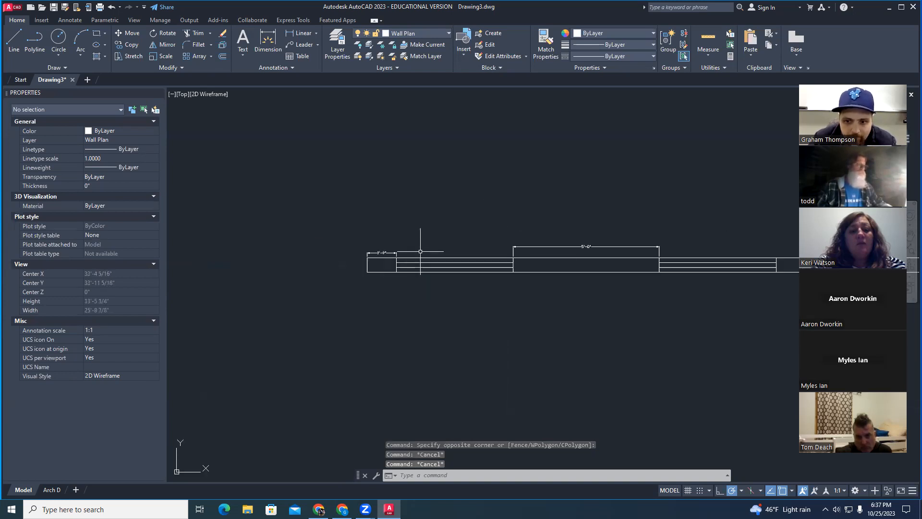
middle_drag(599, 273, 535, 284)
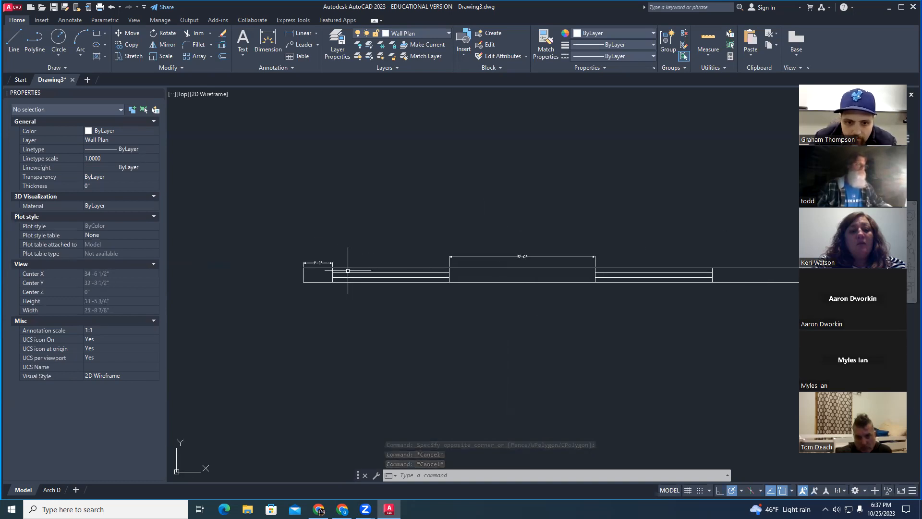
click(328, 264)
right_click(328, 266)
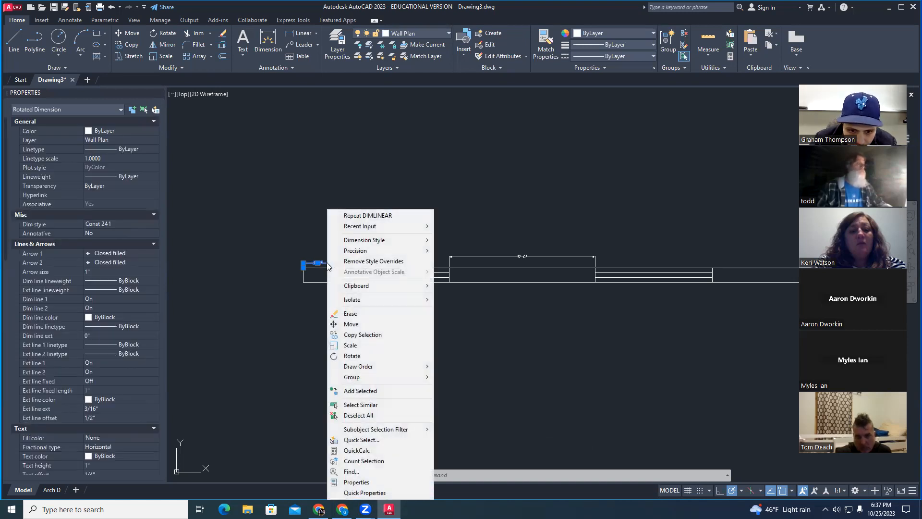
key(Escape)
key(Escape)
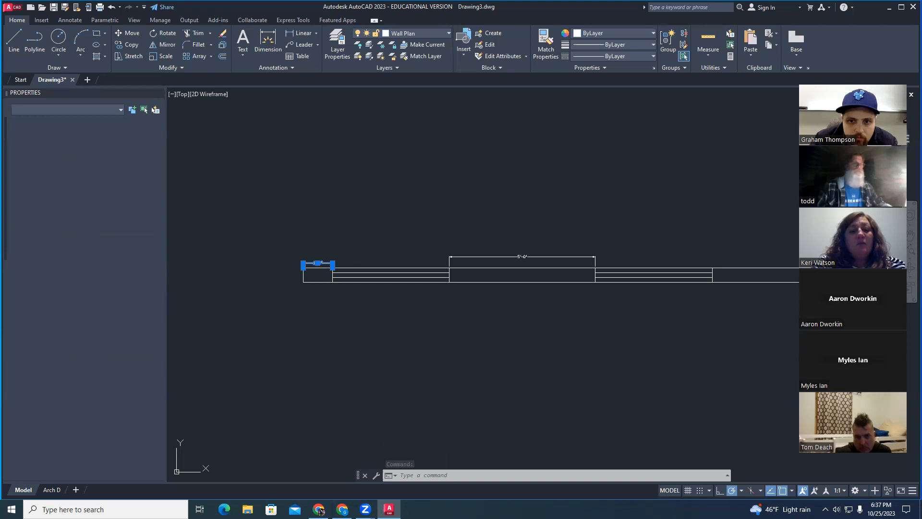
Make Const 241 the current dimension style for new dimensions.
click(69, 20)
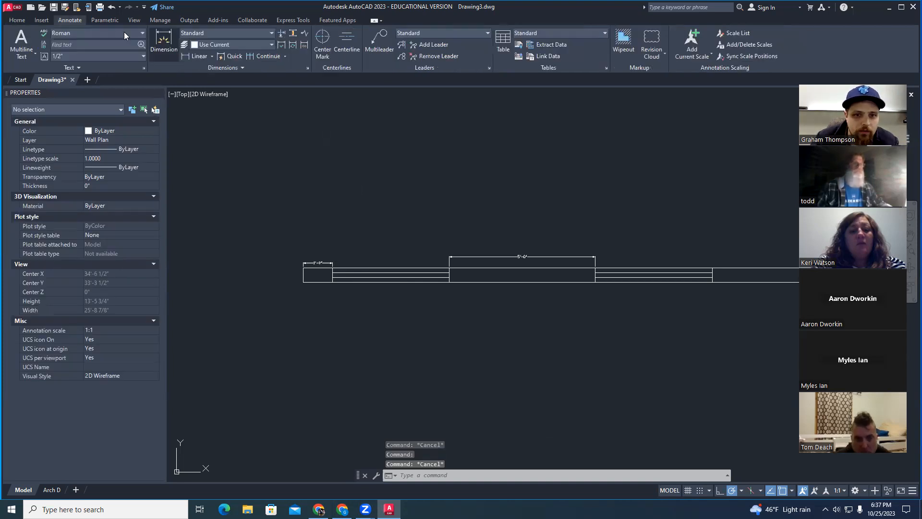
click(269, 32)
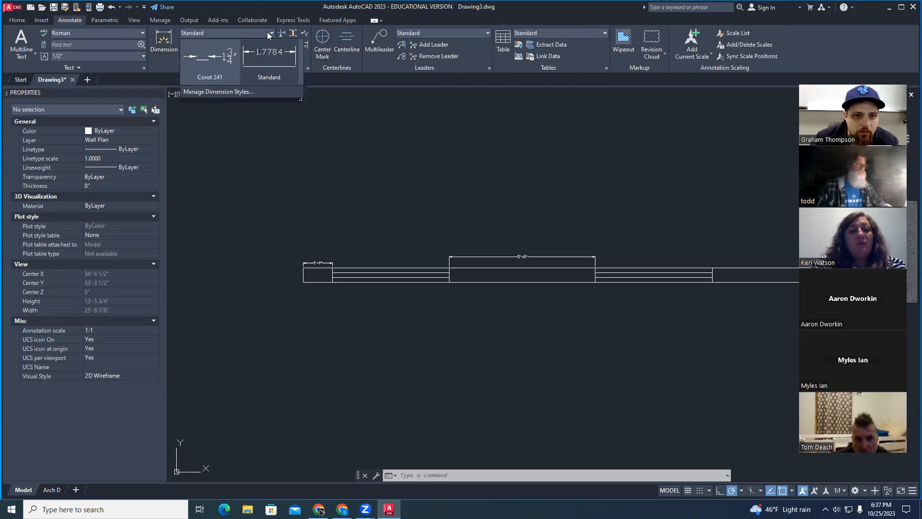
click(269, 33)
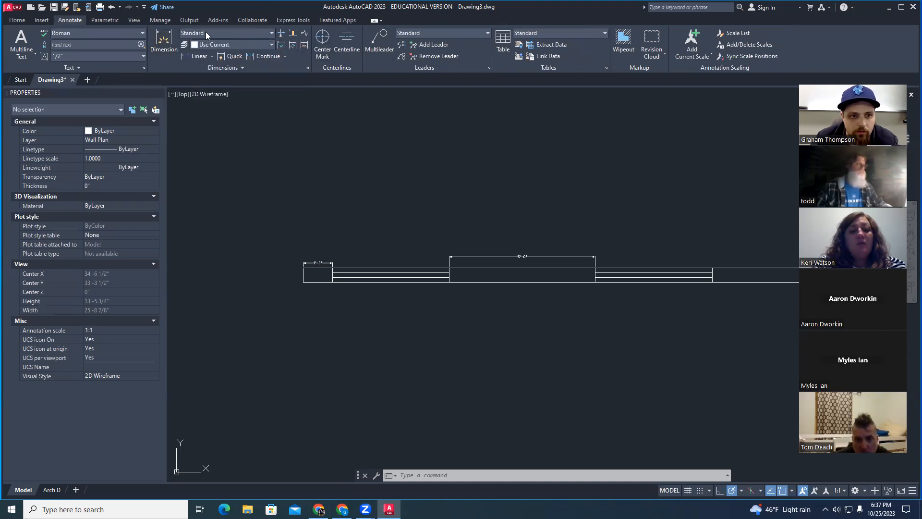
click(249, 32)
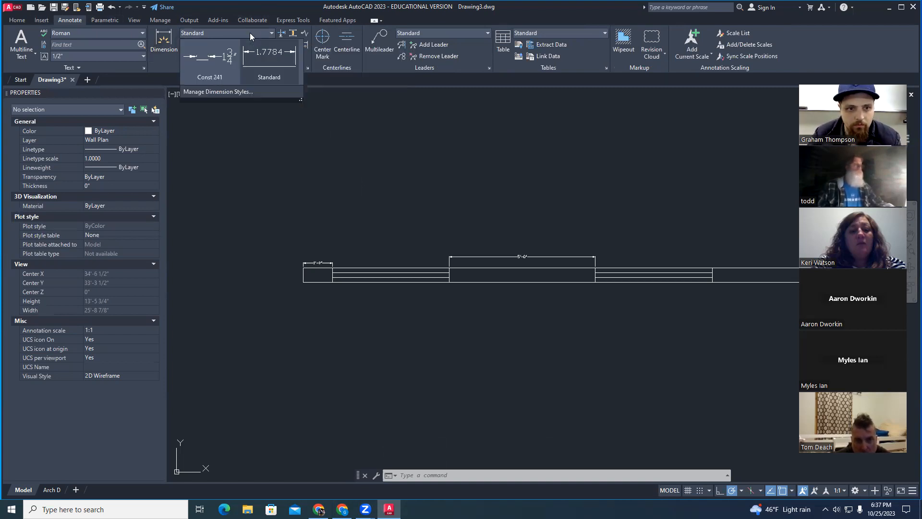
click(210, 60)
click(257, 140)
key(Escape)
key(Escape)
key(Escape)
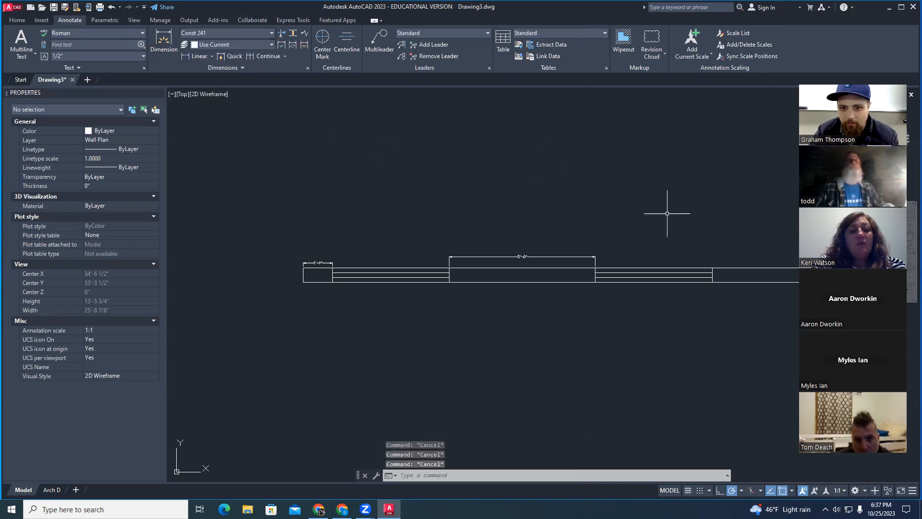
Add a trial linear dimension above the wall's right end section, from the last window line to the outer corner, and erase it.
middle_drag(688, 214, 580, 229)
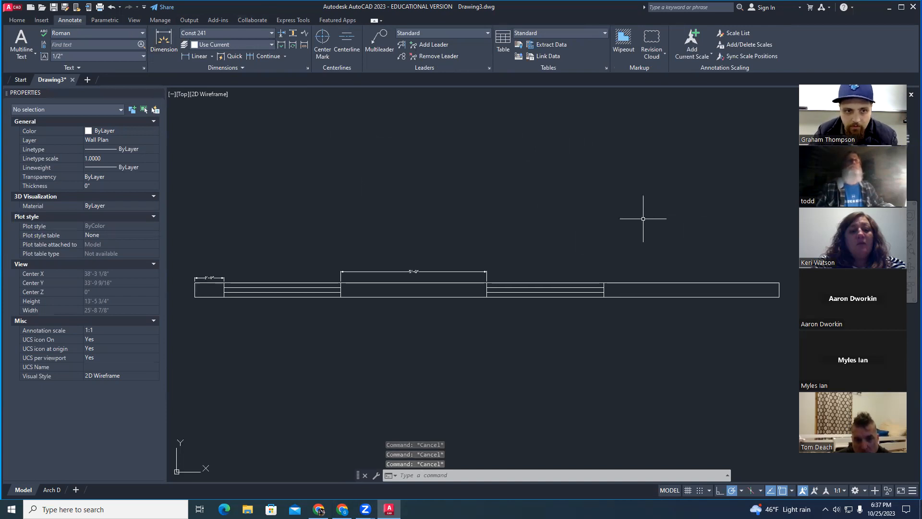
middle_drag(644, 214, 602, 219)
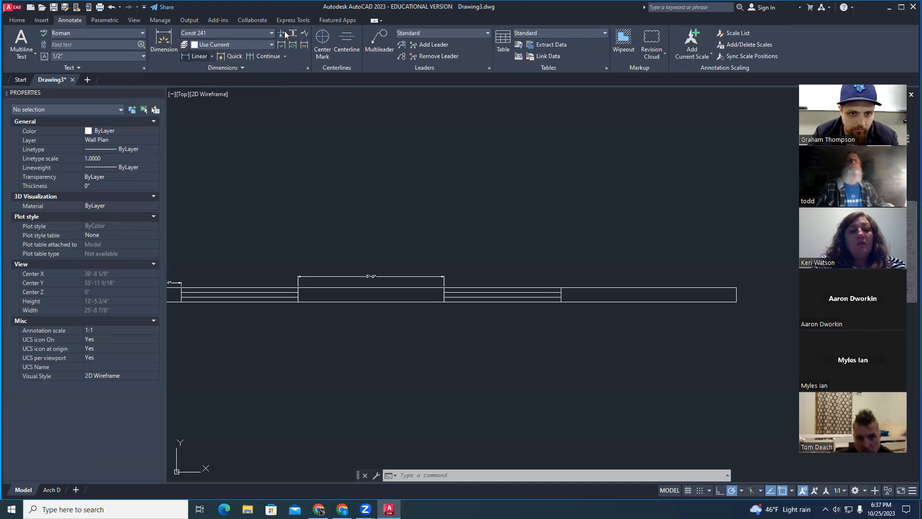
click(561, 287)
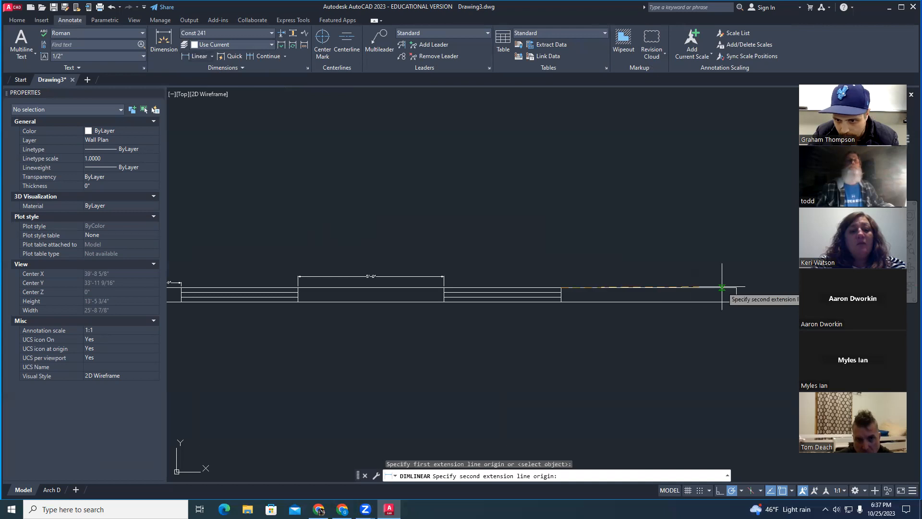
click(736, 287)
click(730, 273)
key(Escape)
key(Escape)
scroll(719, 282, up, 4)
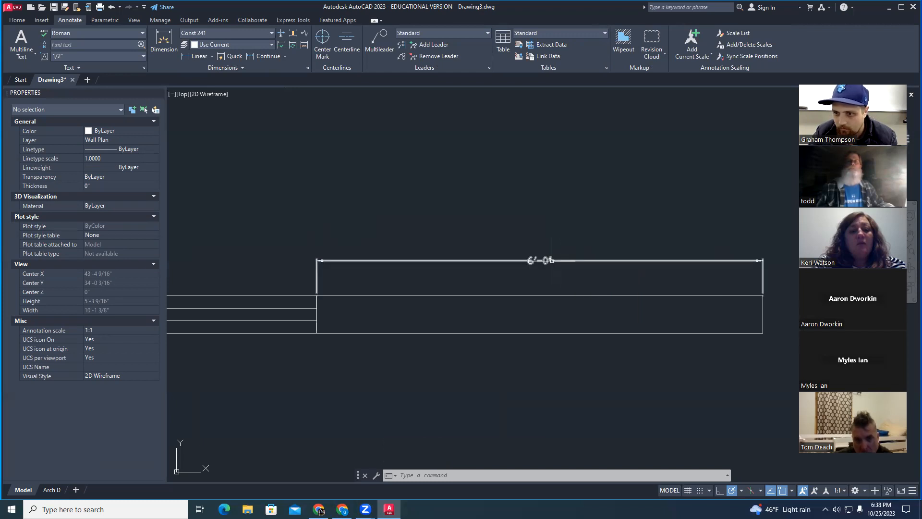
click(549, 260)
key(Delete)
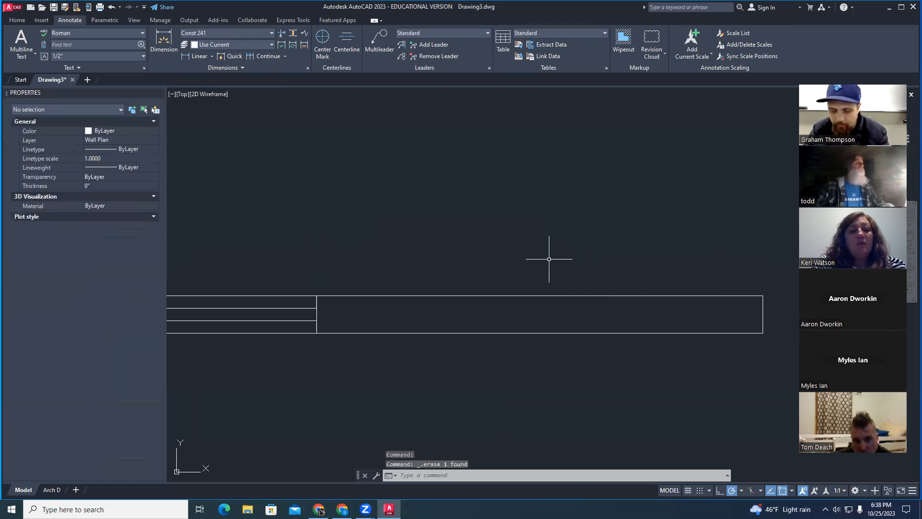
Check the dimension style of the dimension above the wall section between the two windows, and clear the selection.
scroll(545, 259, down, 2)
middle_drag(455, 257, 587, 254)
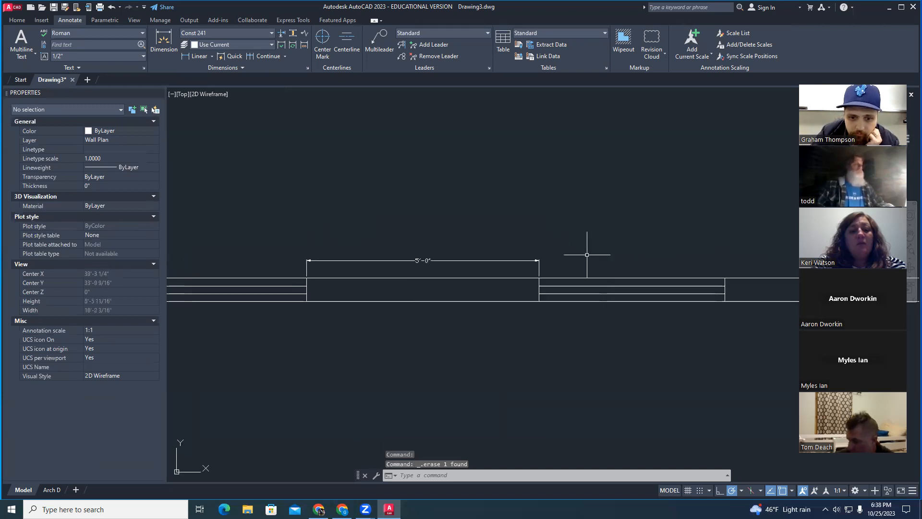
click(425, 261)
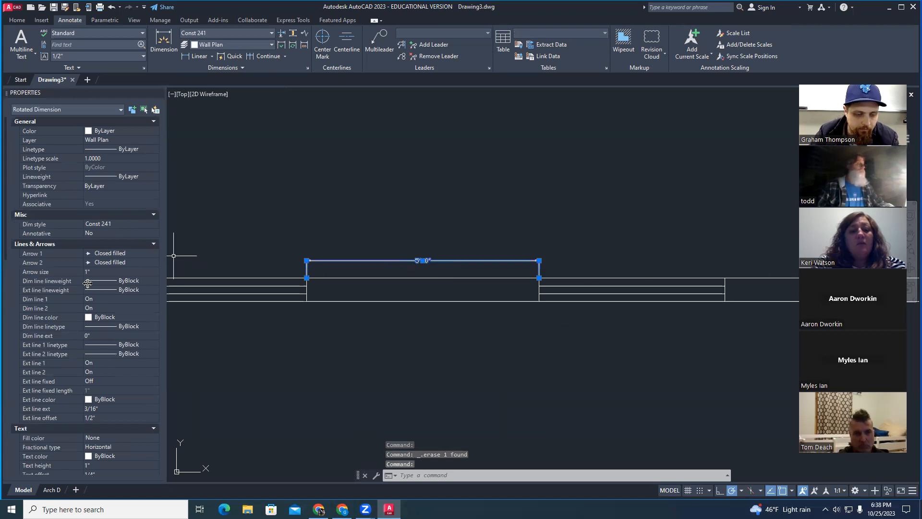
click(277, 181)
key(Escape)
key(Escape)
key(Escape)
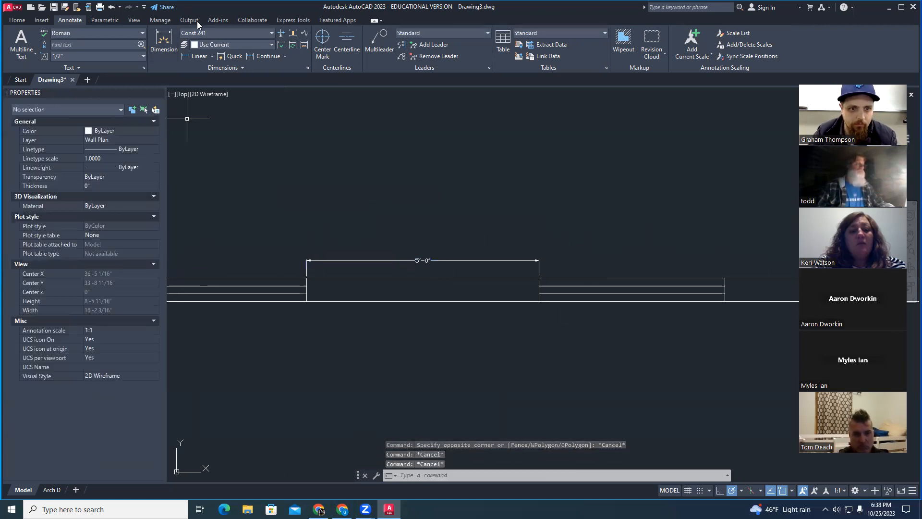
Choose Const 241 again as the current dimension style.
click(250, 34)
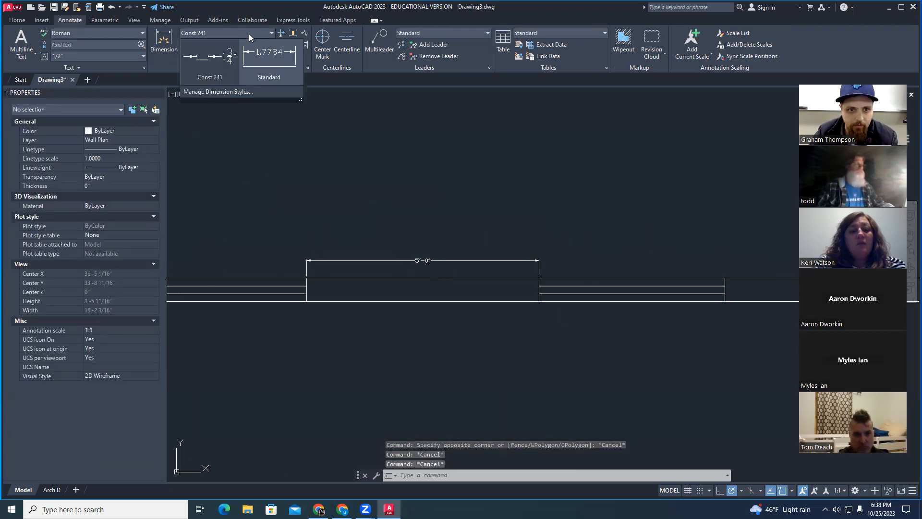
click(207, 61)
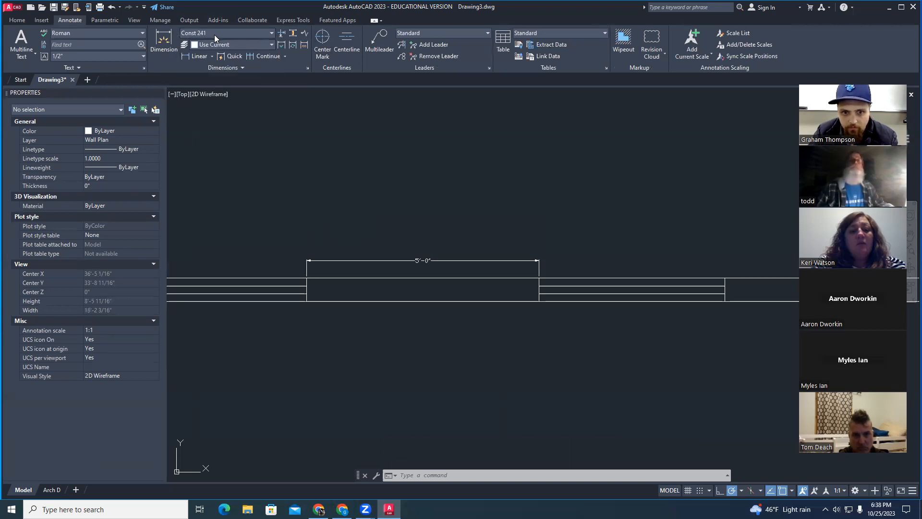
key(Escape)
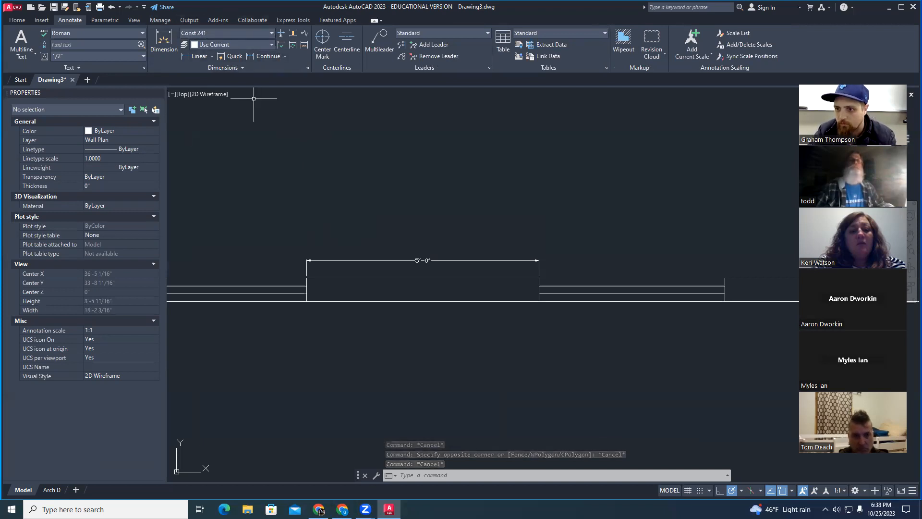
Erase the dimension above the short left end section and the one above the section between the windows.
scroll(332, 186, down, 3)
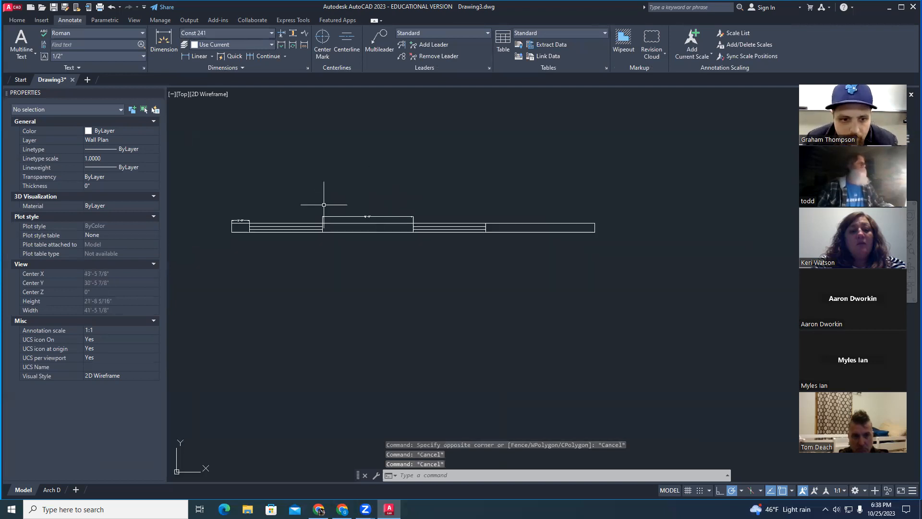
scroll(279, 231, up, 3)
middle_drag(323, 247, 356, 281)
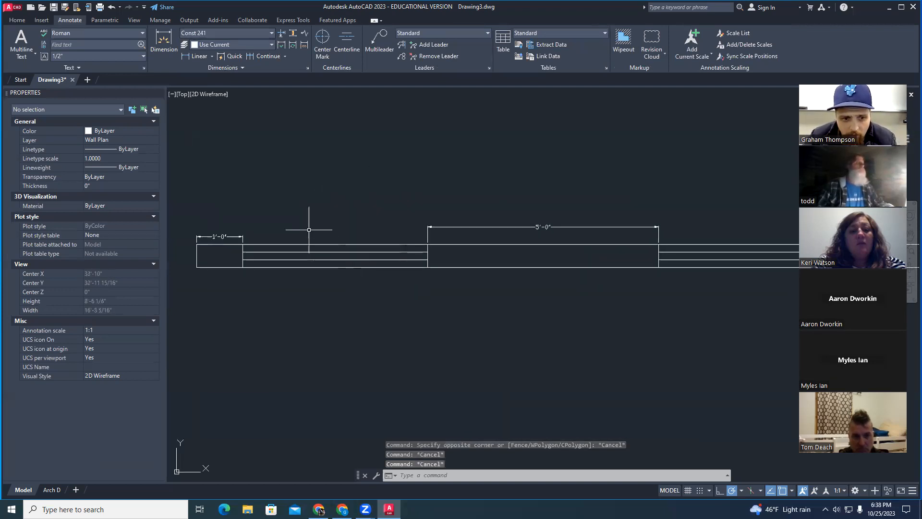
click(230, 236)
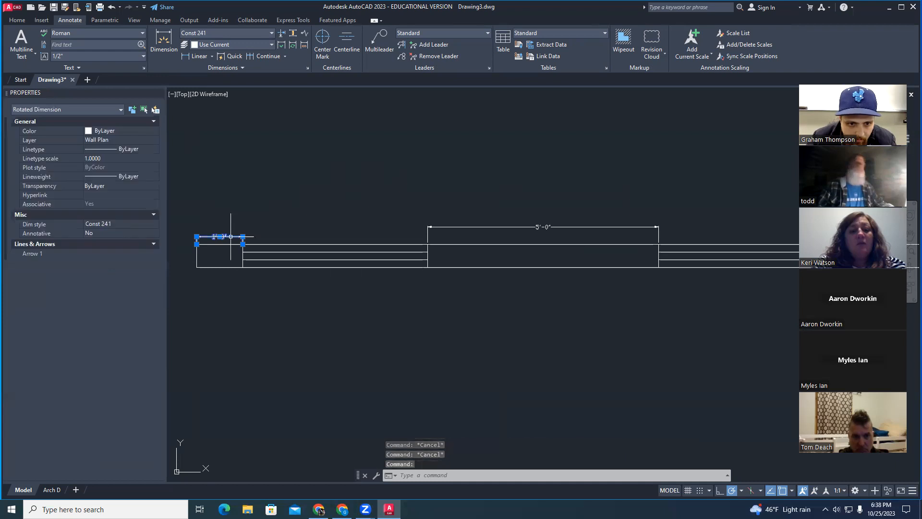
key(Delete)
scroll(354, 247, down, 3)
click(444, 224)
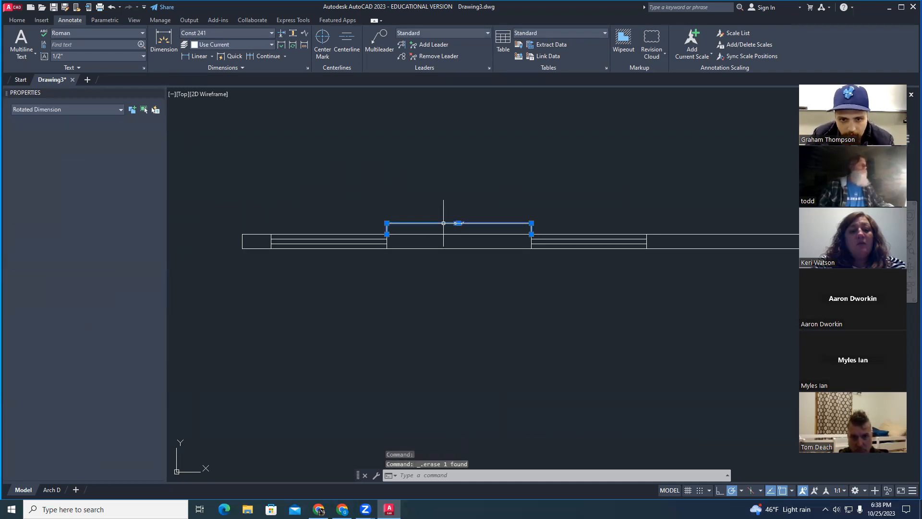
key(Delete)
middle_drag(516, 246, 467, 282)
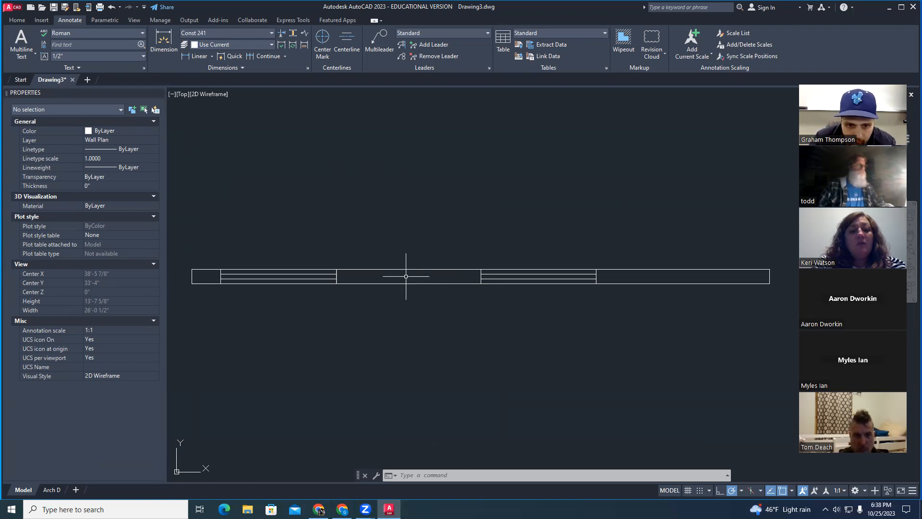
middle_drag(402, 289, 402, 283)
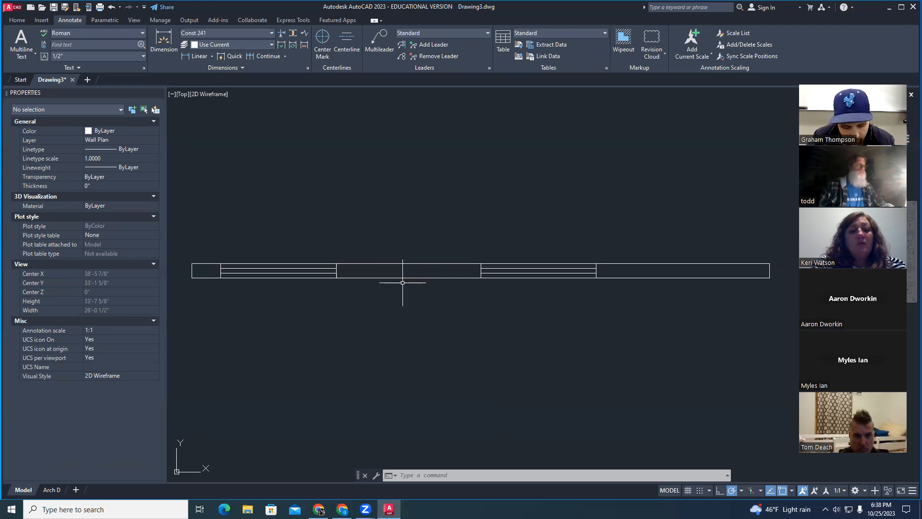
key(Escape)
key(Escape)
key(Escape)
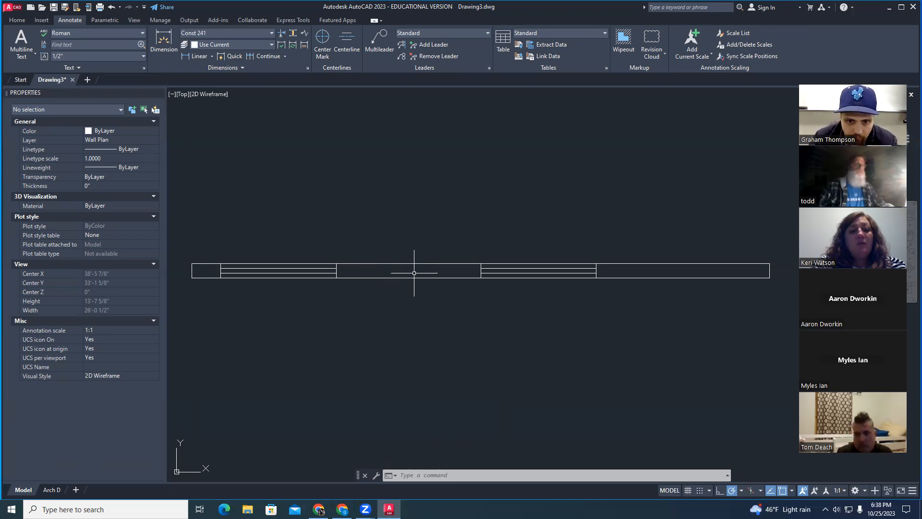
key(Escape)
key(Escape)
key(Escape)
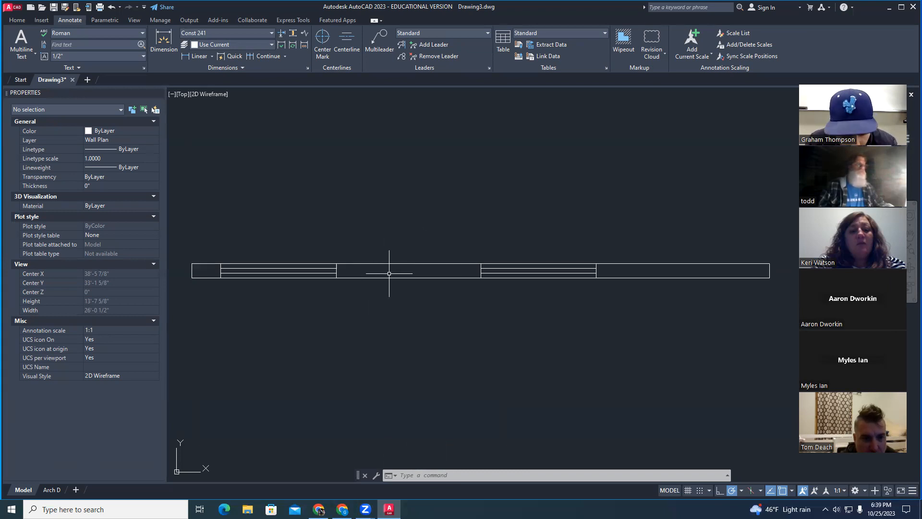
scroll(543, 262, down, 2)
middle_drag(618, 298, 566, 295)
middle_drag(451, 297, 433, 295)
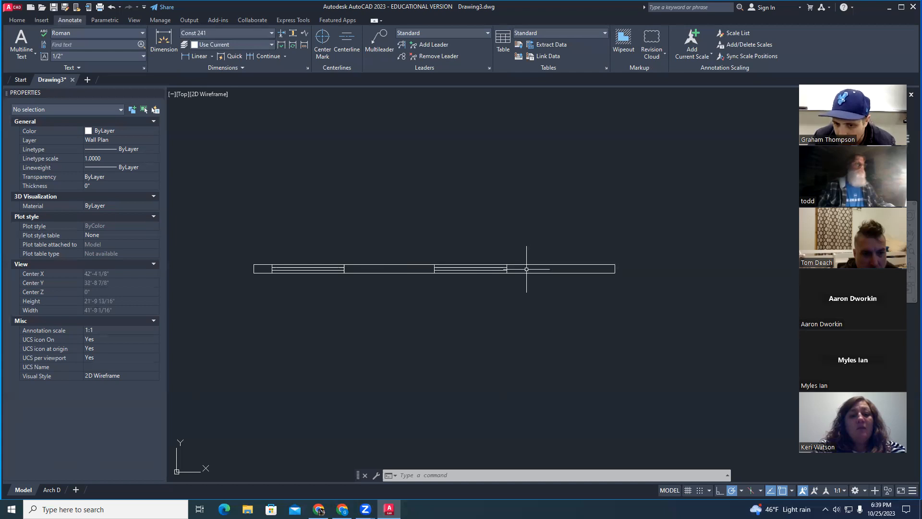
key(Escape)
key(Escape)
key(Escape)
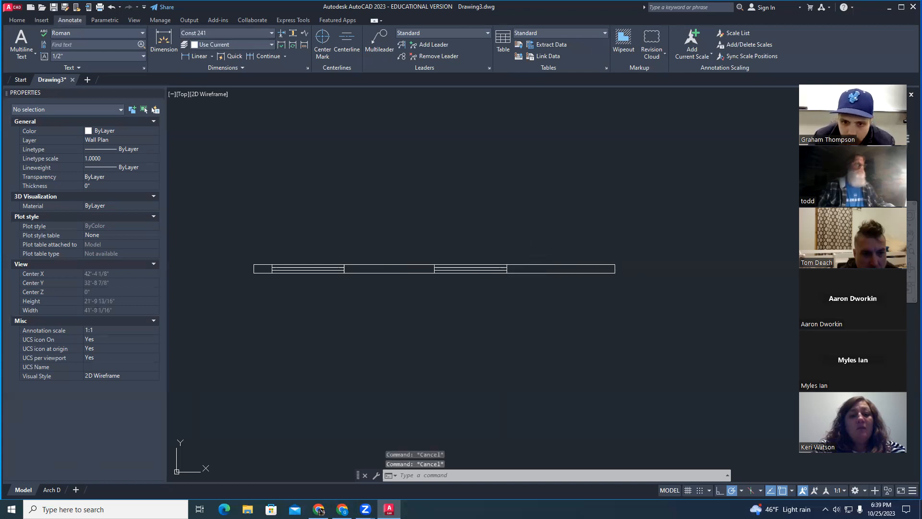
scroll(482, 276, up, 2)
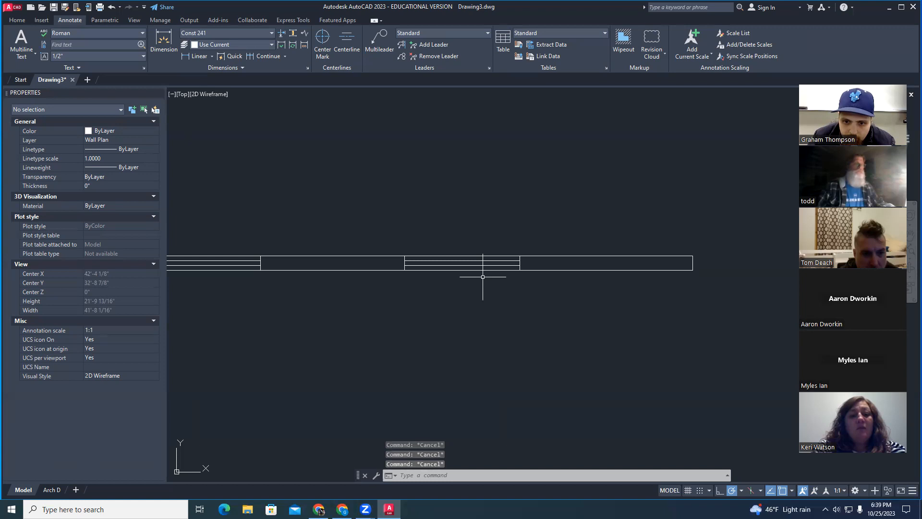
middle_drag(549, 300, 482, 310)
scroll(517, 315, down, 2)
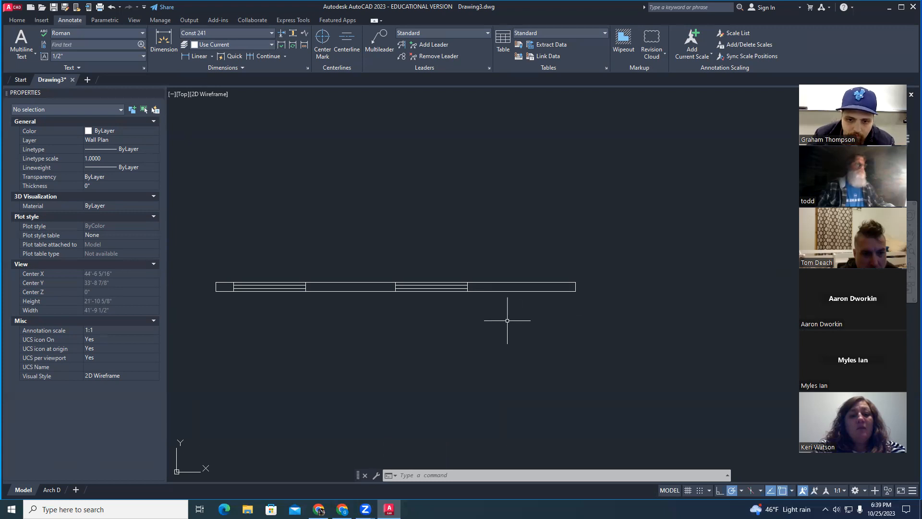
scroll(507, 320, up, 2)
middle_drag(495, 322, 526, 341)
scroll(526, 341, down, 2)
key(Escape)
key(Escape)
key(Escape)
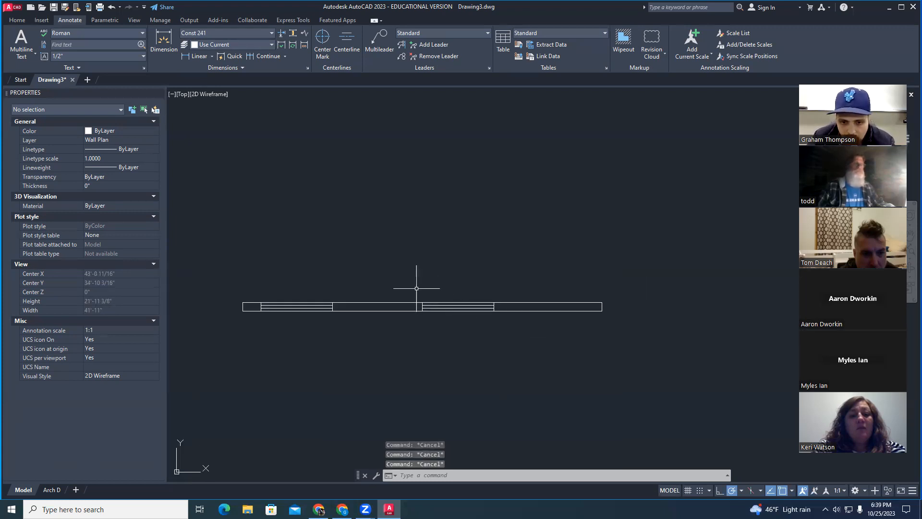
Copy the right-hand window's right end line 2" along the wall, and erase that copy.
scroll(490, 309, up, 2)
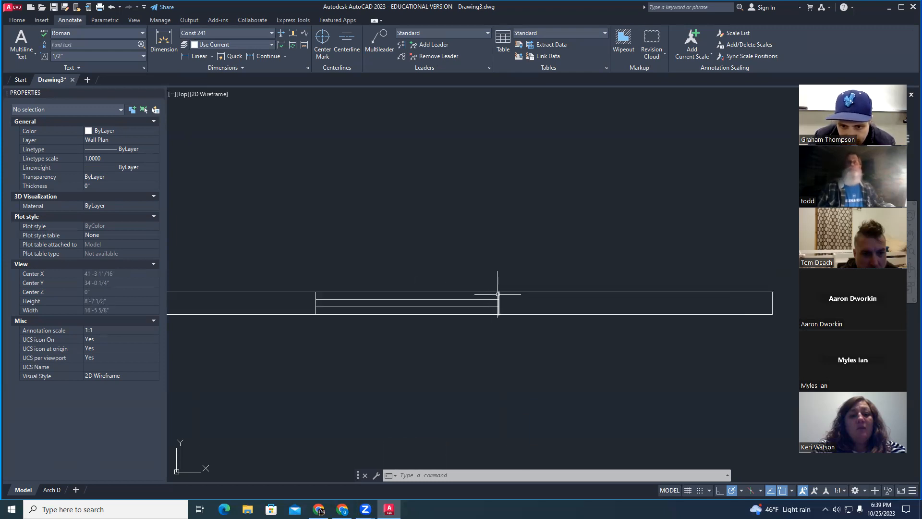
click(498, 303)
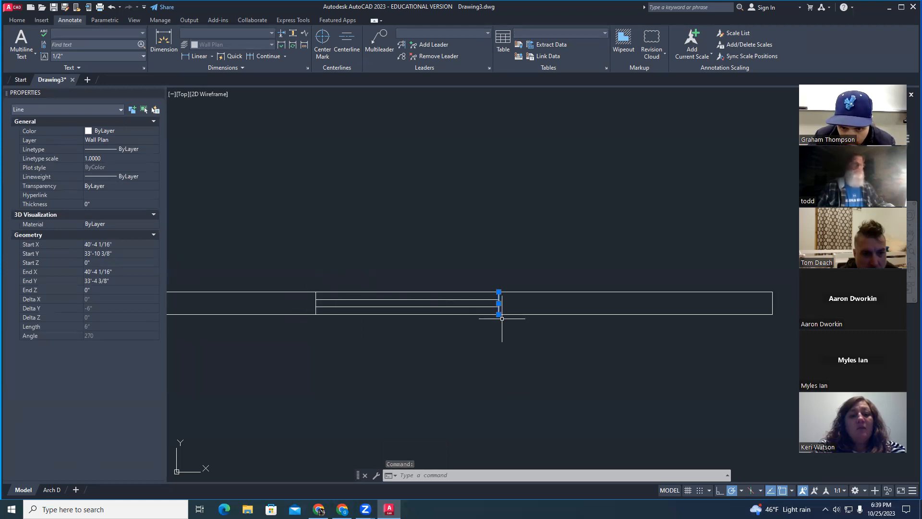
text(copy)
key(Return)
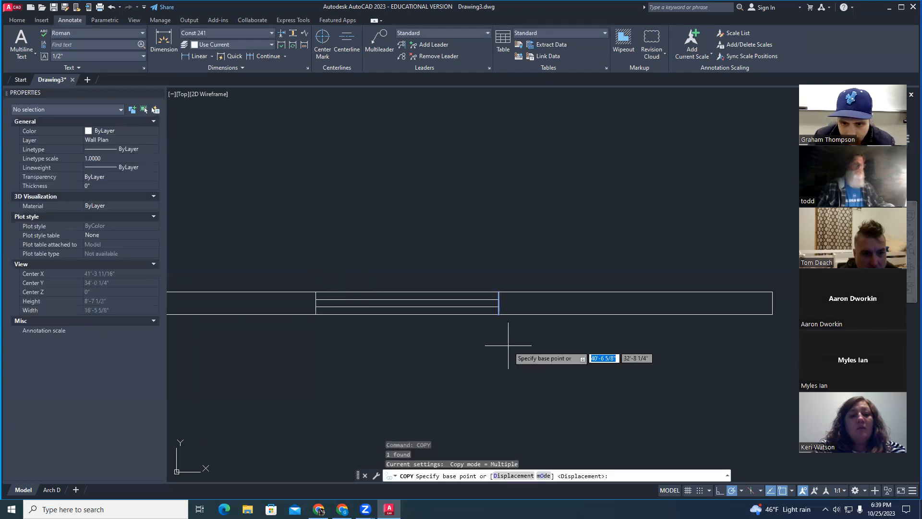
click(500, 315)
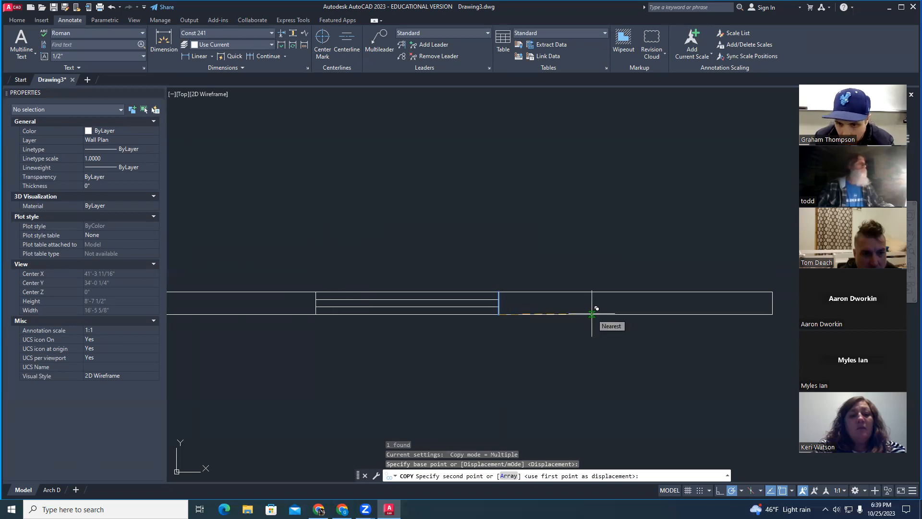
middle_drag(671, 275, 550, 275)
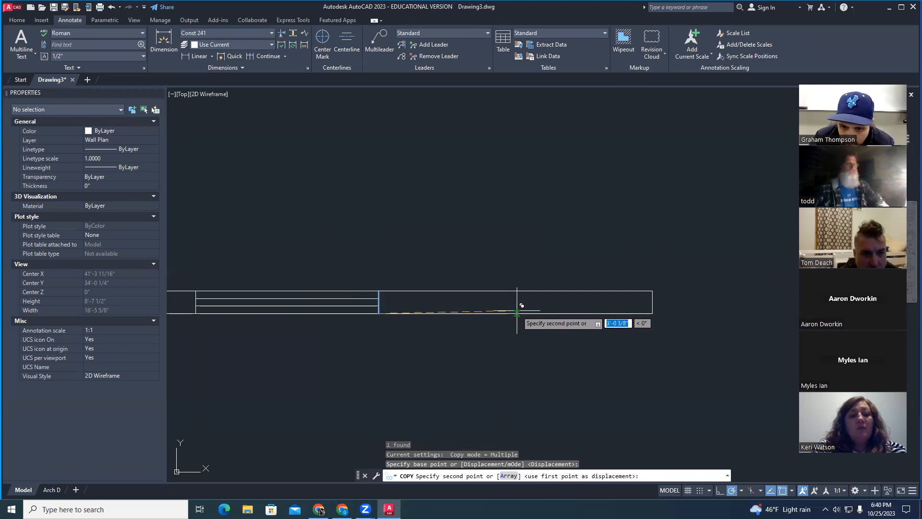
scroll(516, 311, up, 3)
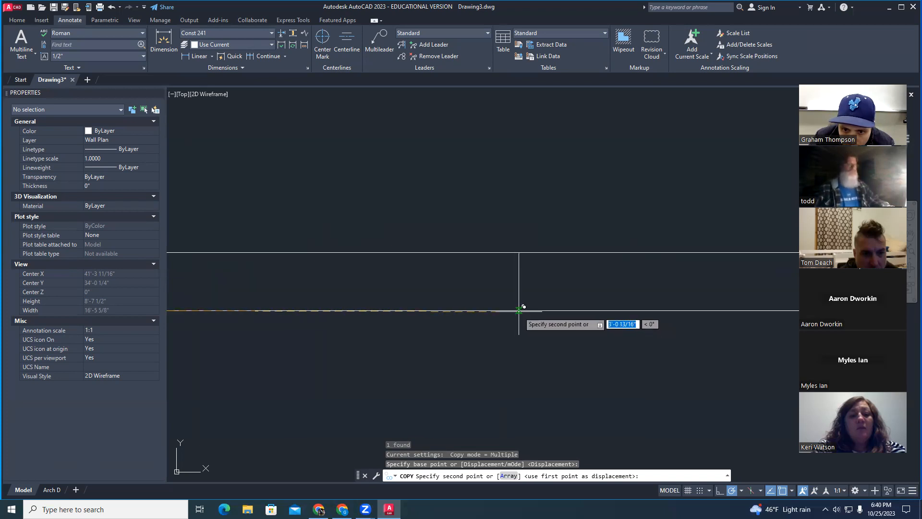
scroll(521, 310, down, 5)
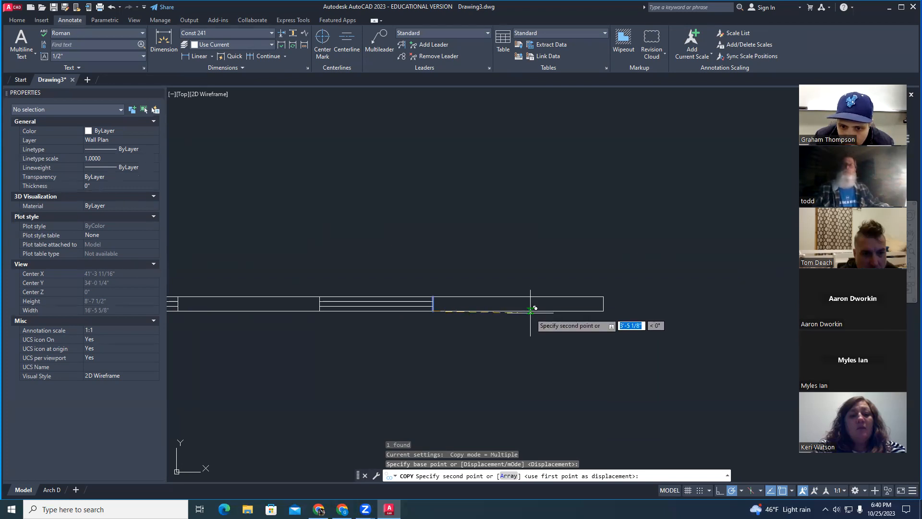
scroll(531, 310, up, 6)
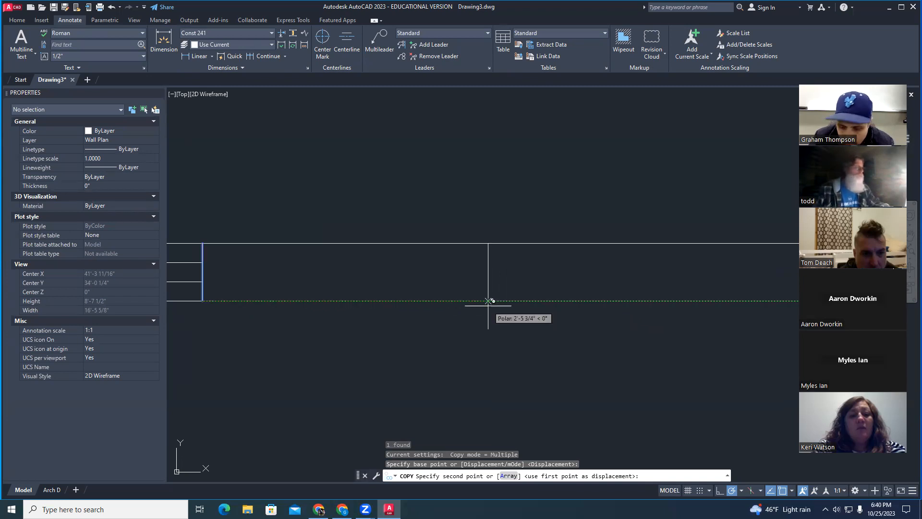
text(2)
key(Return)
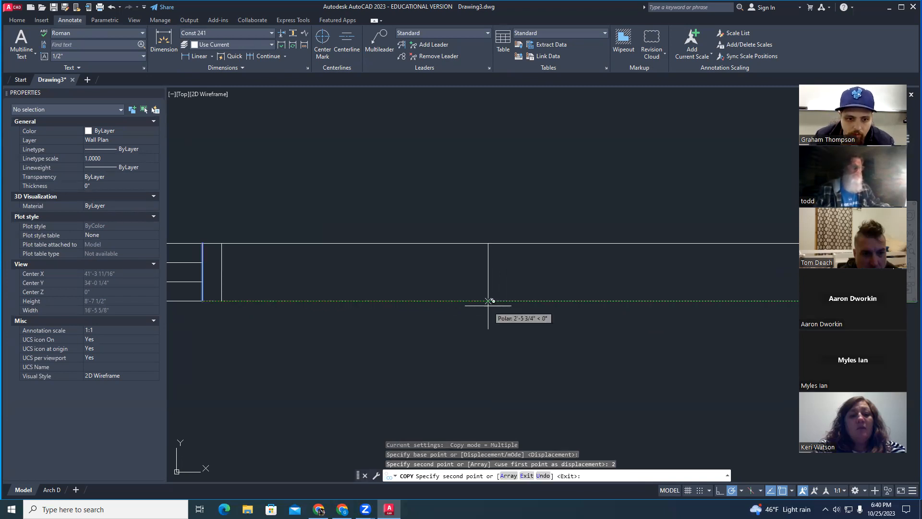
key(Escape)
key(Escape)
click(222, 264)
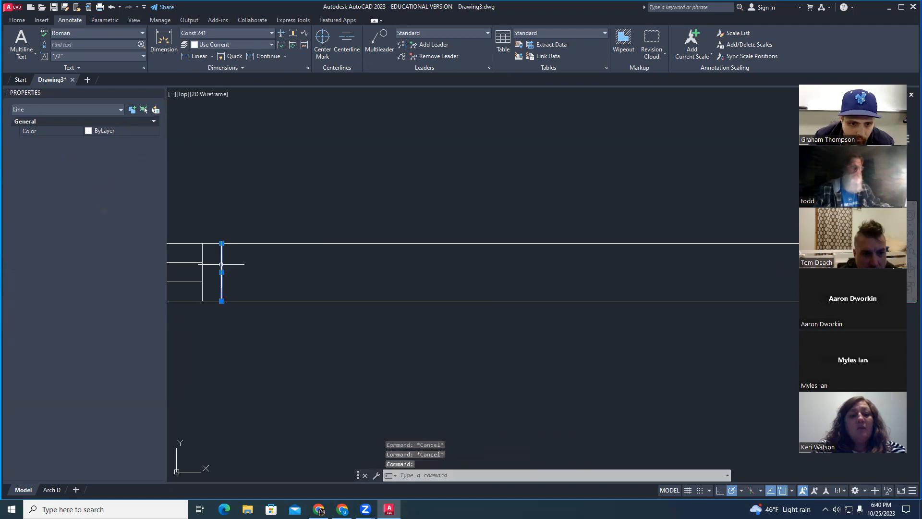
key(Delete)
Copy the right-hand window's right end line 2' to the right from its midpoint.
click(202, 272)
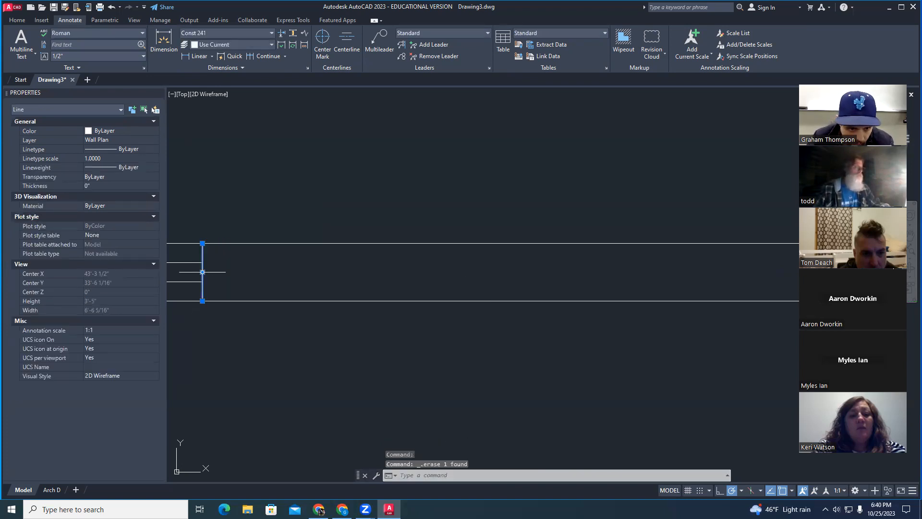
text(co)
key(Return)
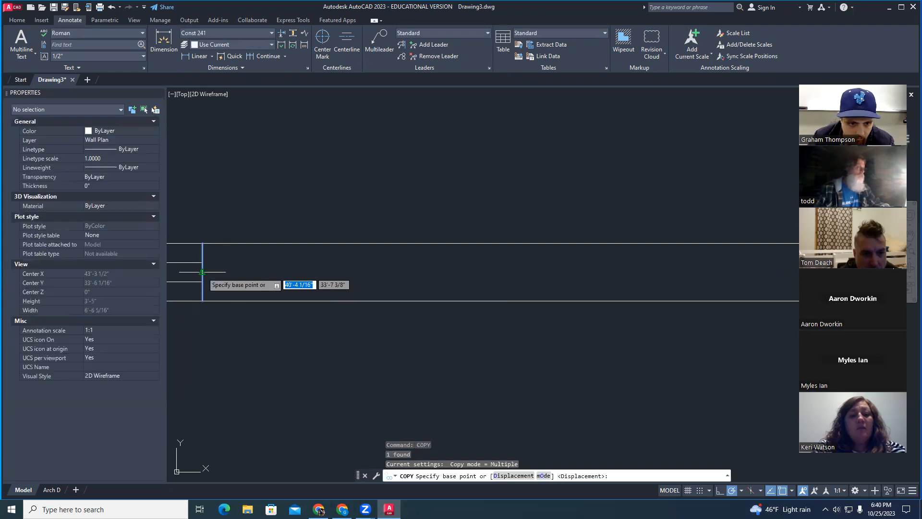
click(202, 272)
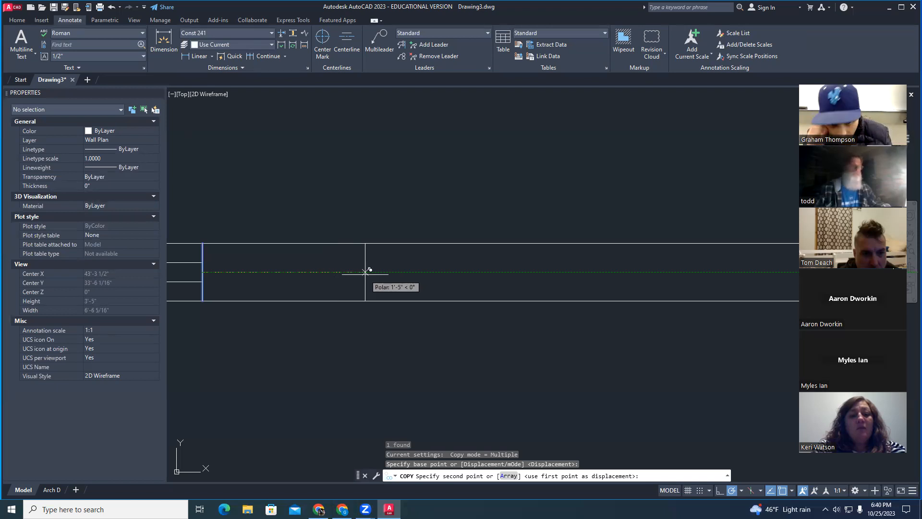
text(2')
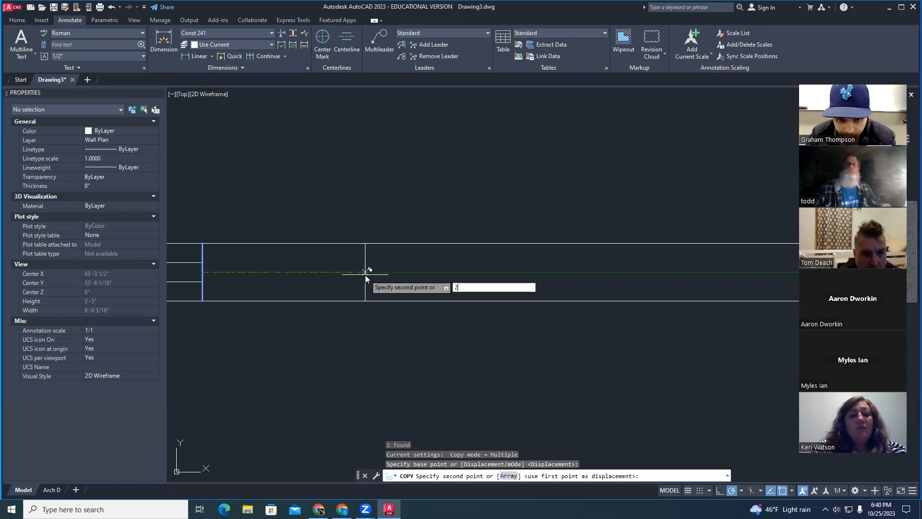
key(Return)
key(Escape)
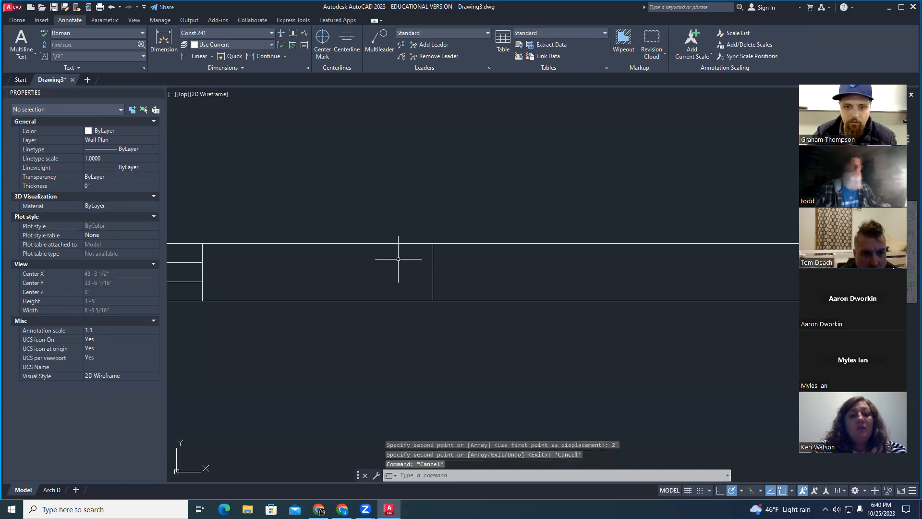
scroll(398, 269, down, 6)
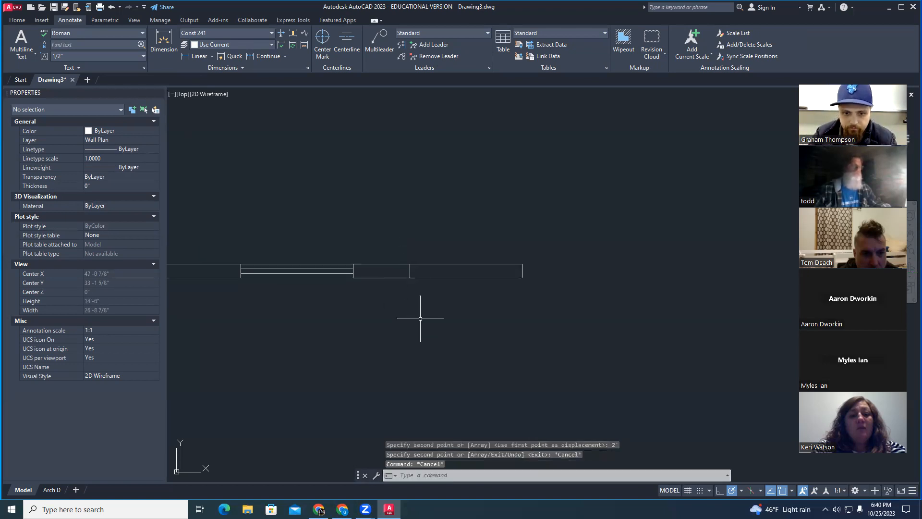
click(411, 271)
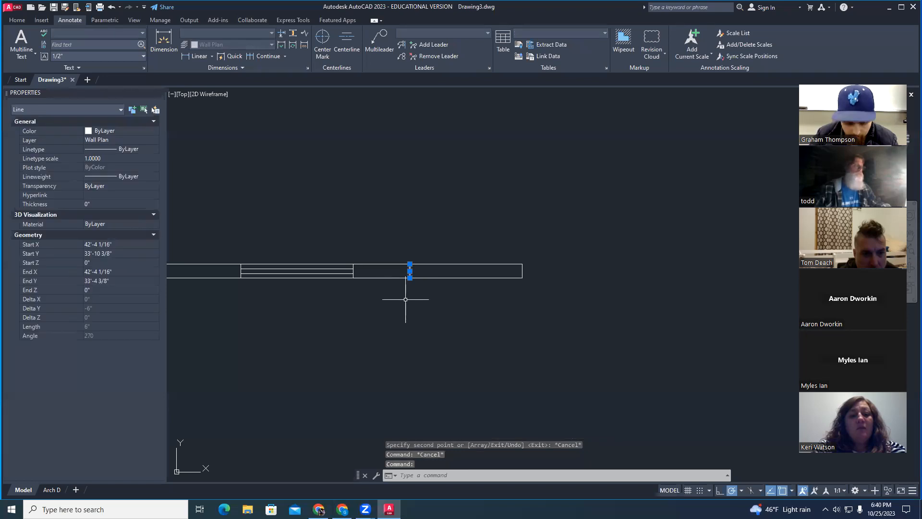
text(COPu)
key(Return)
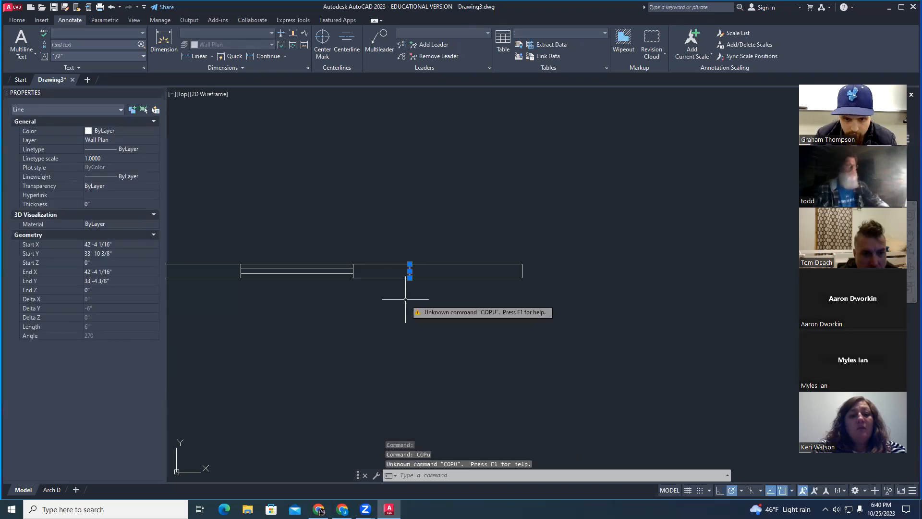
key(Escape)
key(Escape)
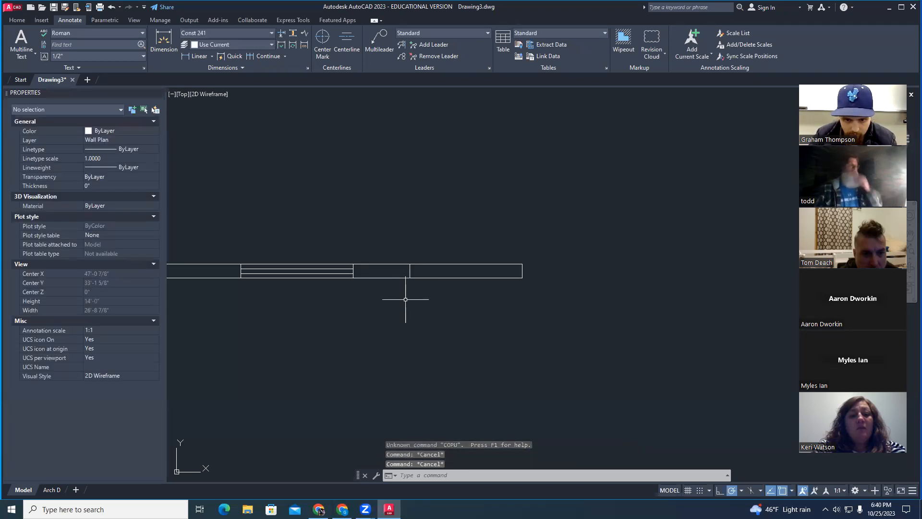
Copy the new cross line in the wall's right end section another 2' to the right from its midpoint.
click(409, 272)
text(copy)
key(Return)
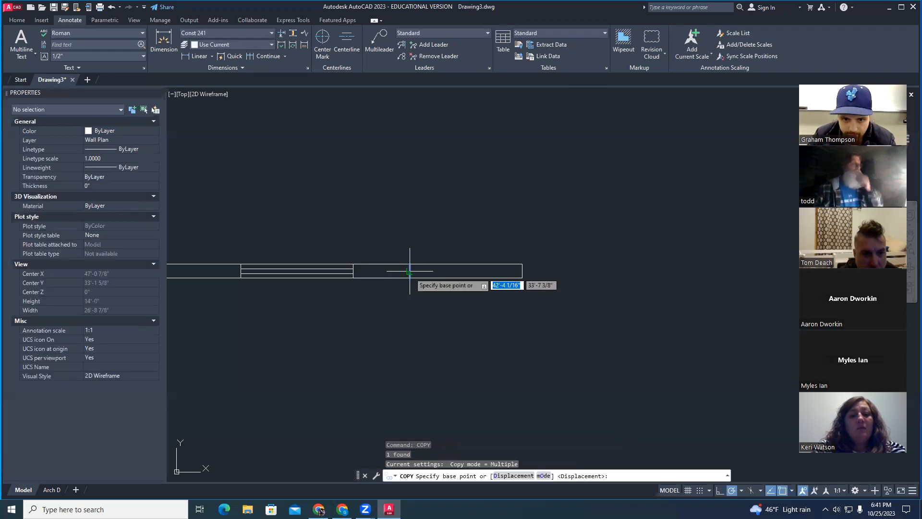
click(410, 272)
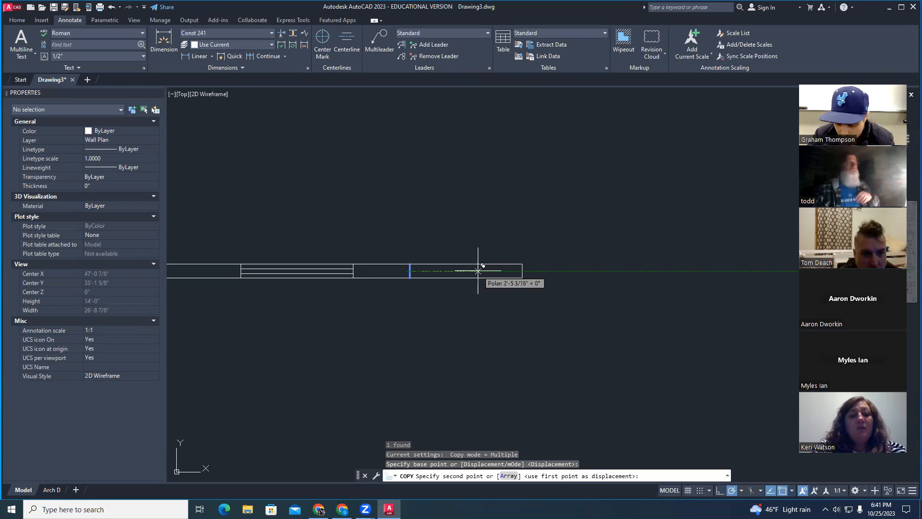
text(2')
key(Return)
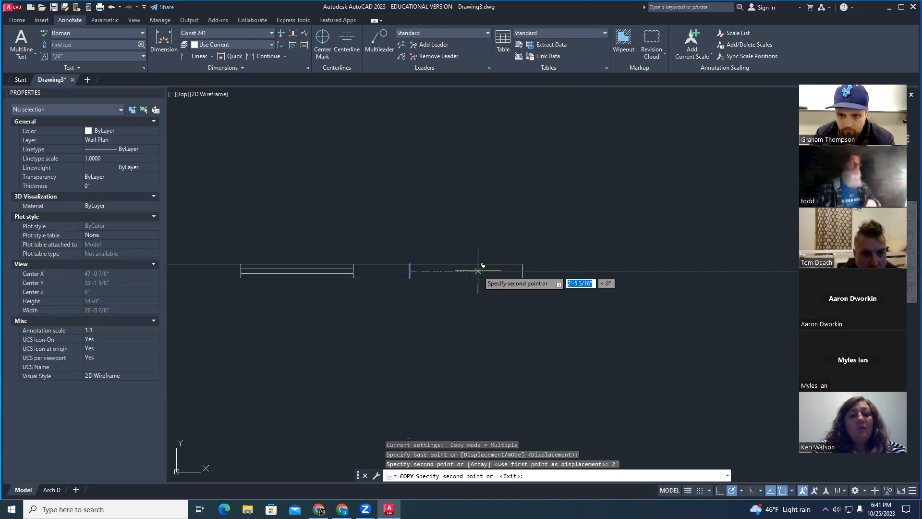
key(Escape)
key(Escape)
Draw a horizontal line between the midpoints of the two new cross lines in the wall's right end section.
scroll(385, 288, up, 2)
middle_drag(426, 287, 501, 311)
scroll(498, 307, down, 2)
scroll(553, 309, up, 2)
text(DL)
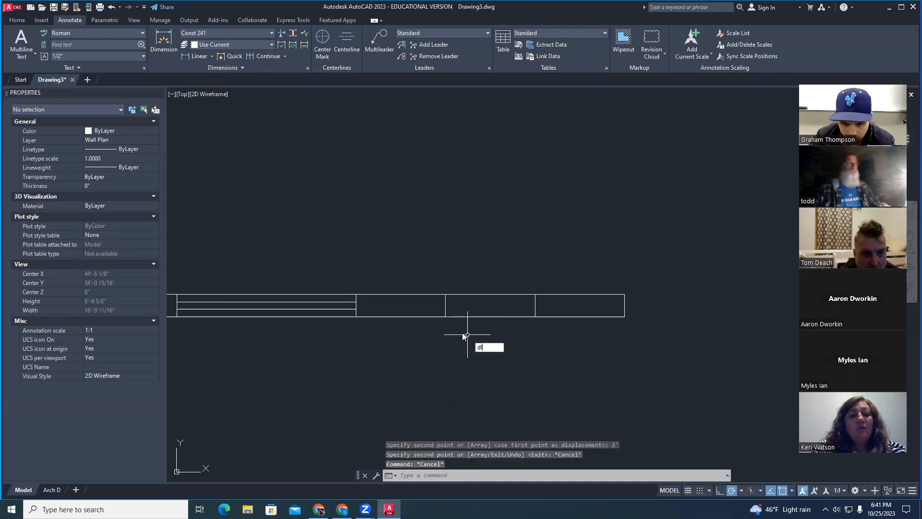
key(BackSpace)
key(BackSpace)
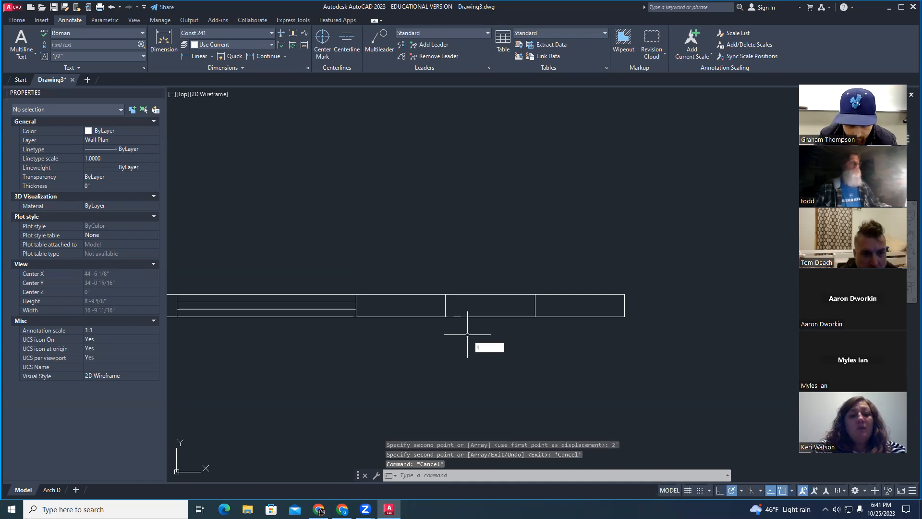
text(l)
key(Return)
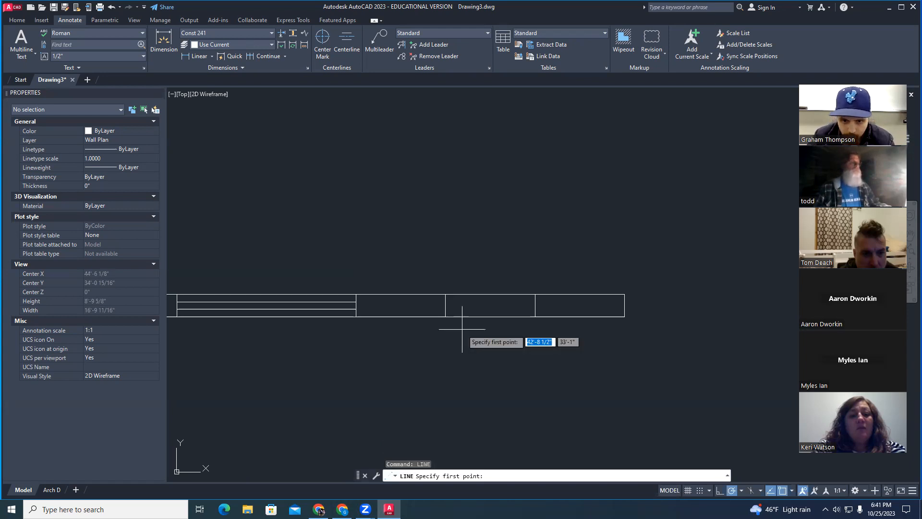
click(445, 305)
click(534, 305)
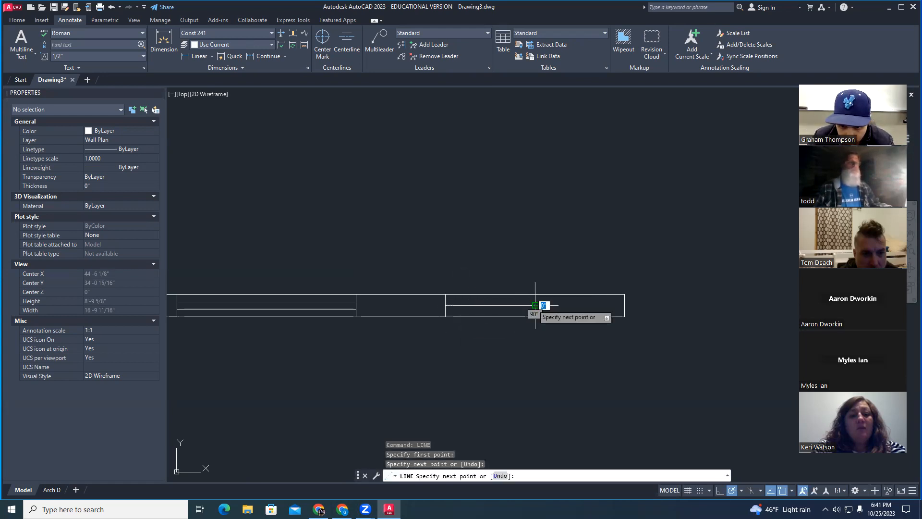
key(Escape)
key(Escape)
Move the new horizontal line between the two cross lines up 1".
scroll(516, 306, up, 6)
click(516, 306)
key(Escape)
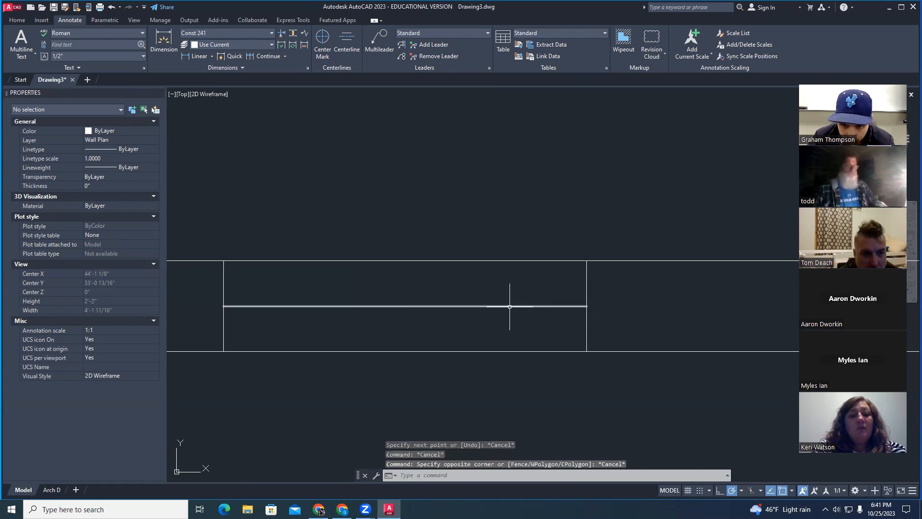
click(508, 308)
text(move)
key(Return)
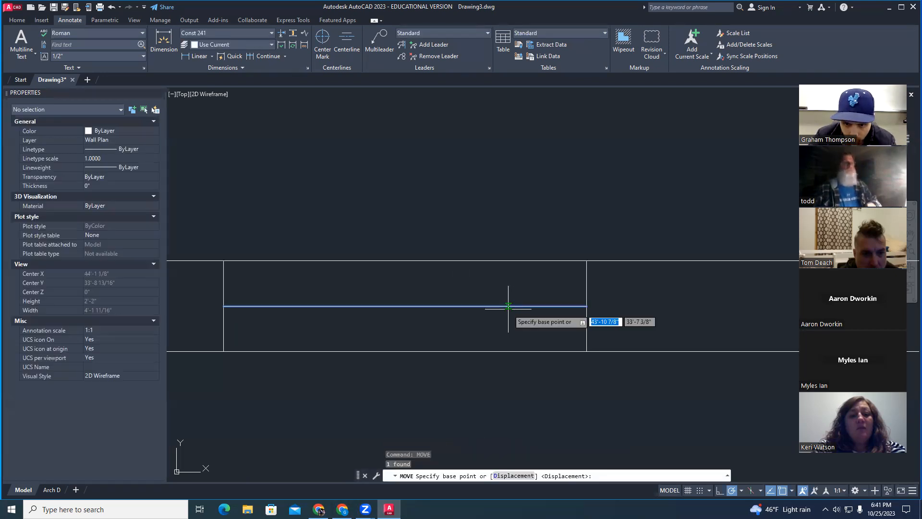
click(508, 306)
text(1")
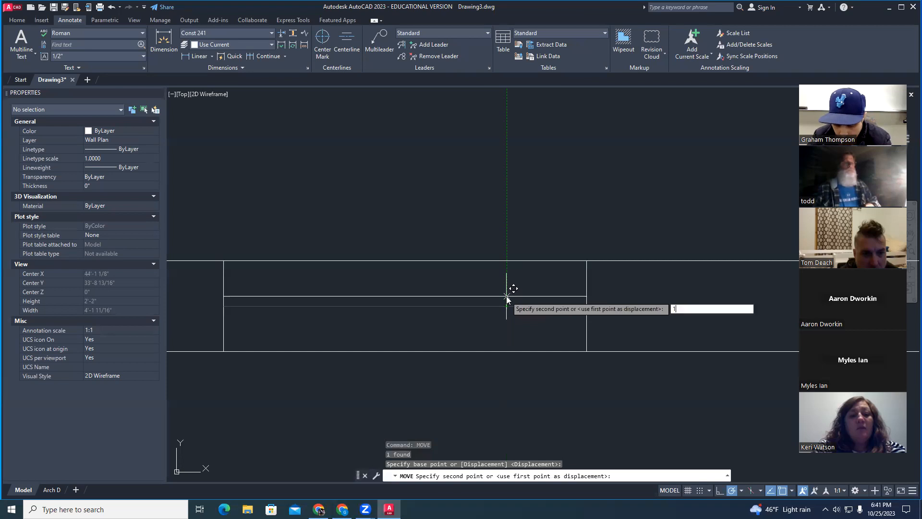
key(Return)
key(Escape)
key(Escape)
Copy the moved horizontal line 2" downward to complete the third window's glazing lines.
click(492, 290)
text(copy)
key(Return)
click(492, 290)
text(2")
key(Return)
key(Escape)
key(Escape)
scroll(497, 322, down, 10)
middle_drag(405, 352, 437, 349)
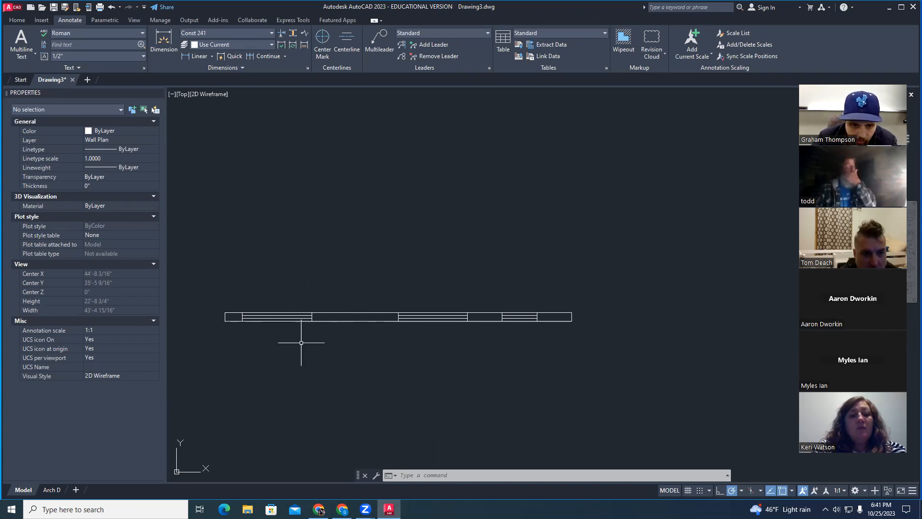
scroll(279, 331, up, 2)
middle_drag(279, 330, 305, 336)
key(Escape)
key(Escape)
key(Escape)
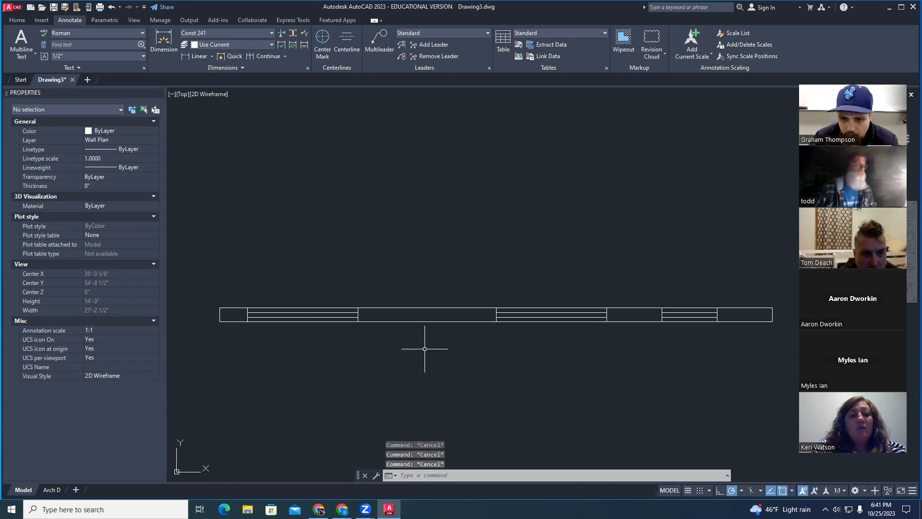
middle_drag(449, 331, 443, 332)
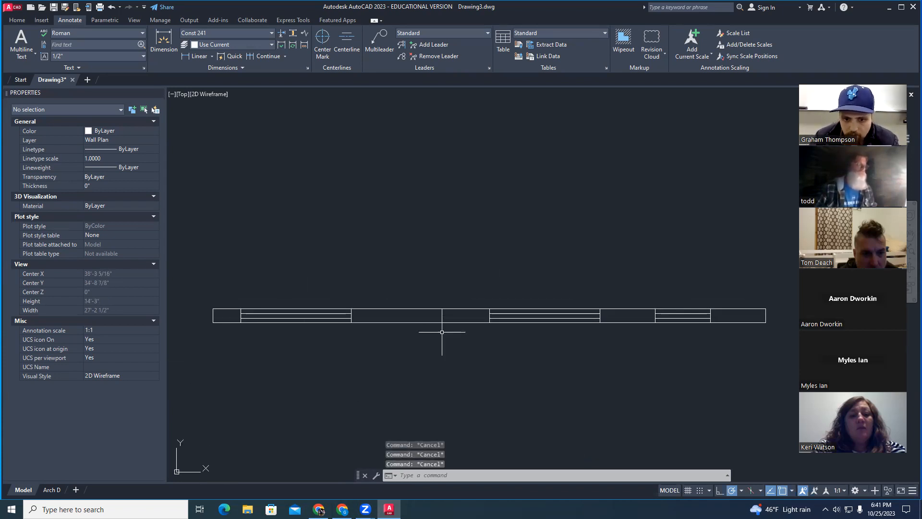
scroll(411, 335, up, 2)
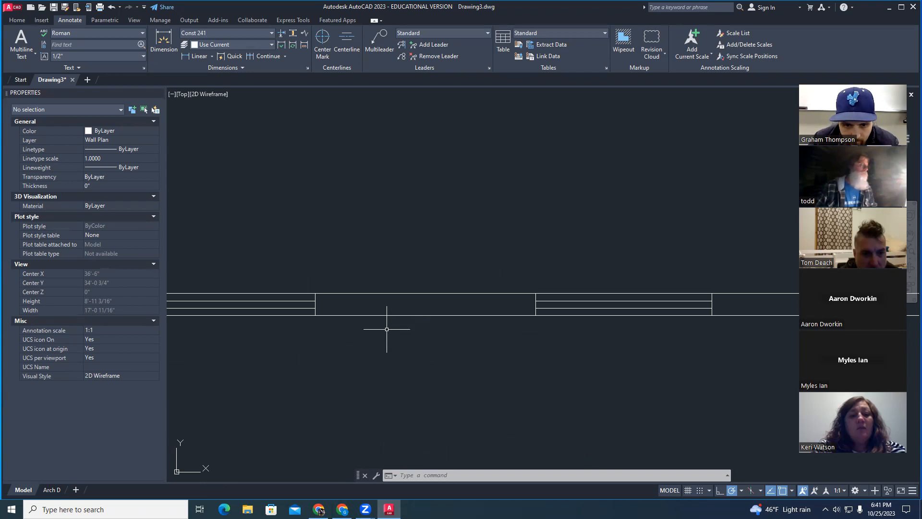
text(DL)
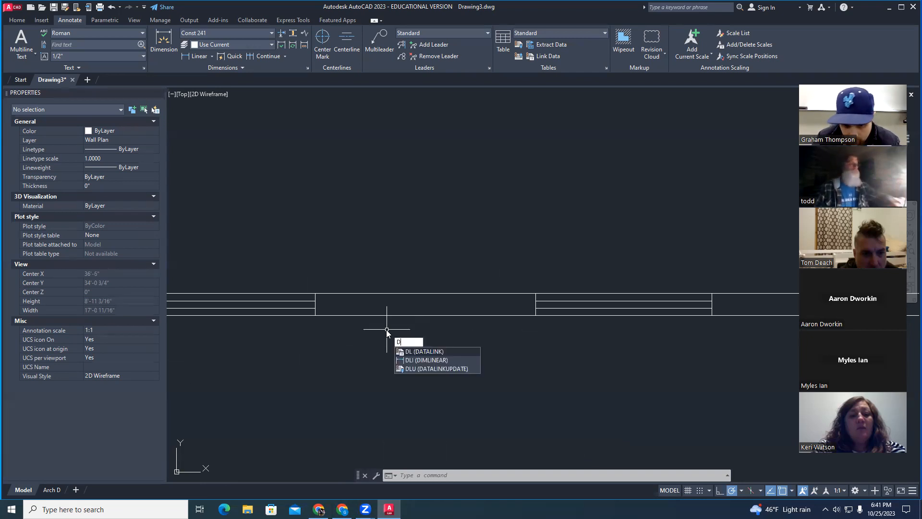
key(BackSpace)
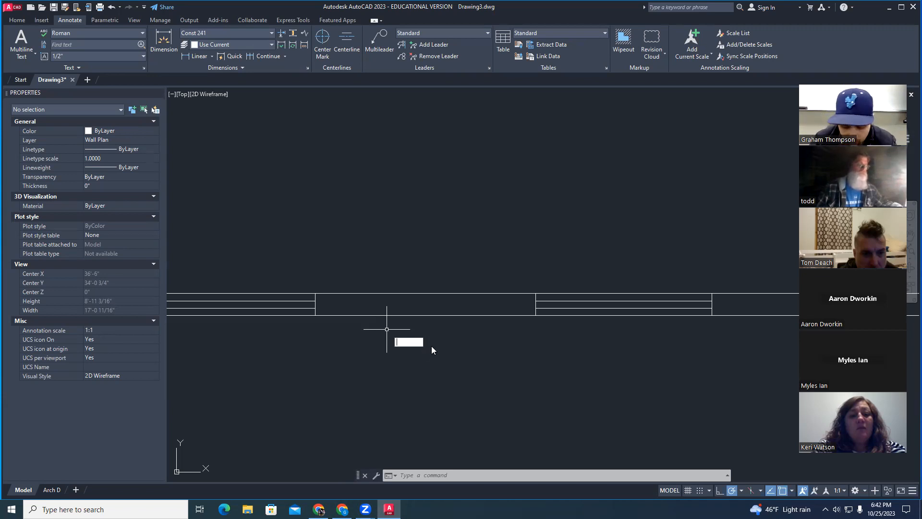
Draw a horizontal line across the blank wall section between two windows, joining the midpoints of the windows' facing end lines.
text(LINE)
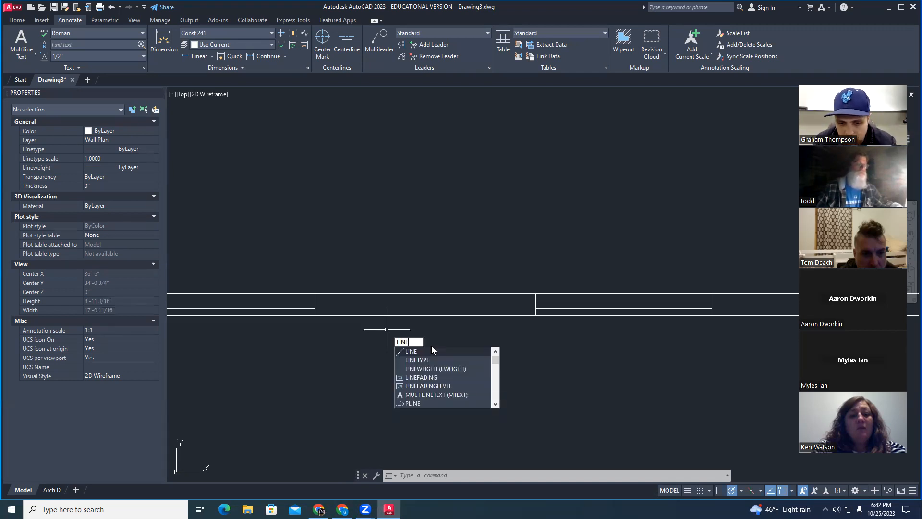
key(Return)
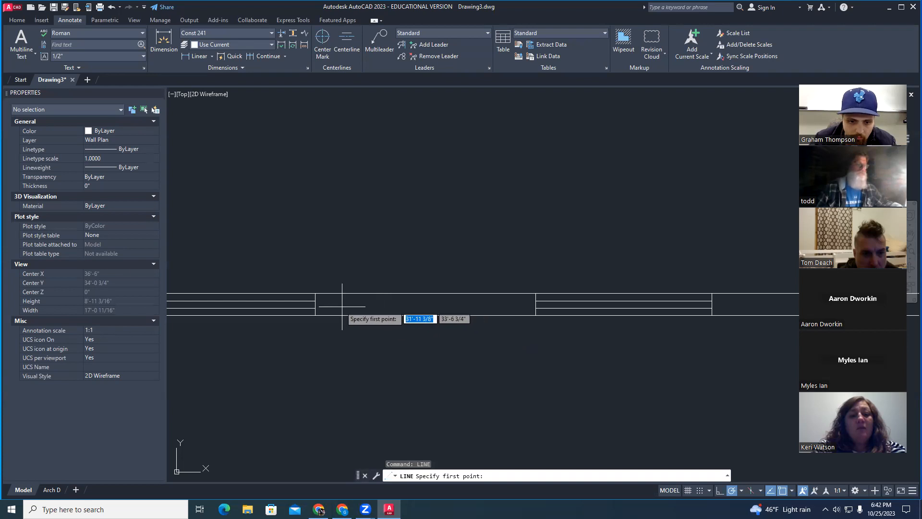
click(315, 303)
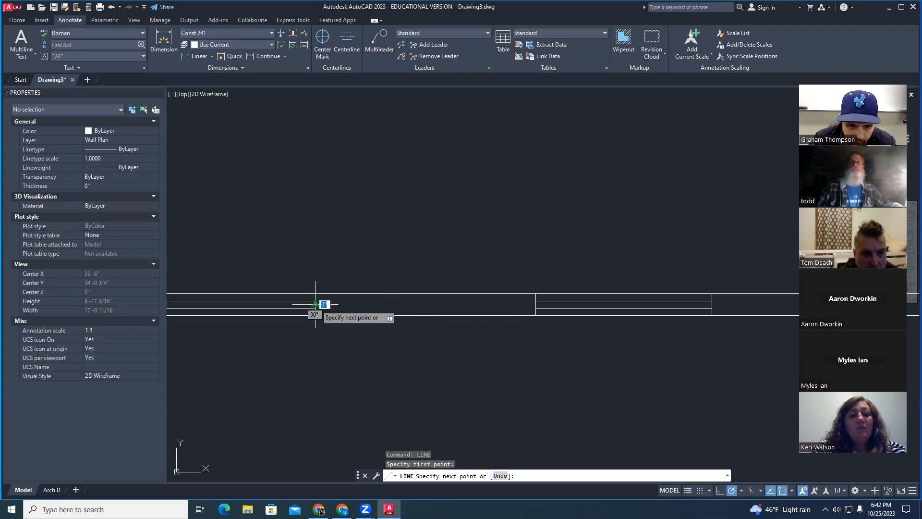
click(535, 301)
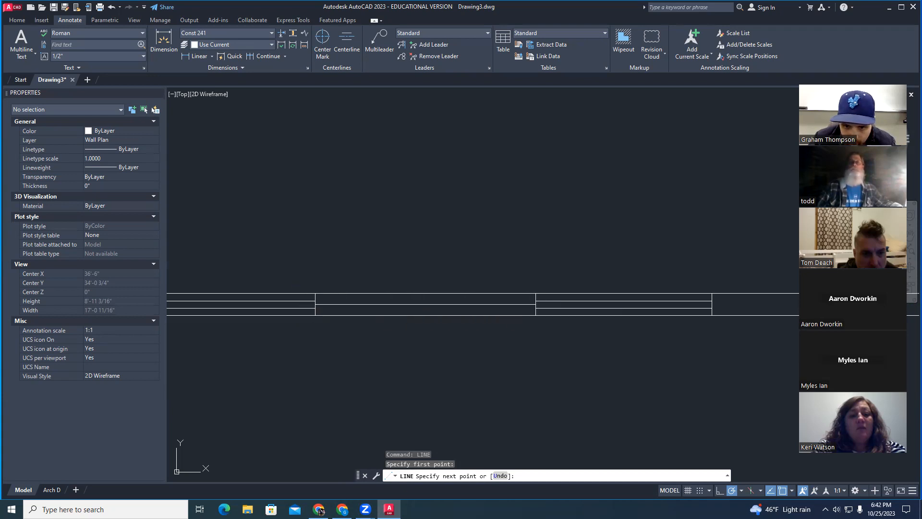
key(Escape)
key(Escape)
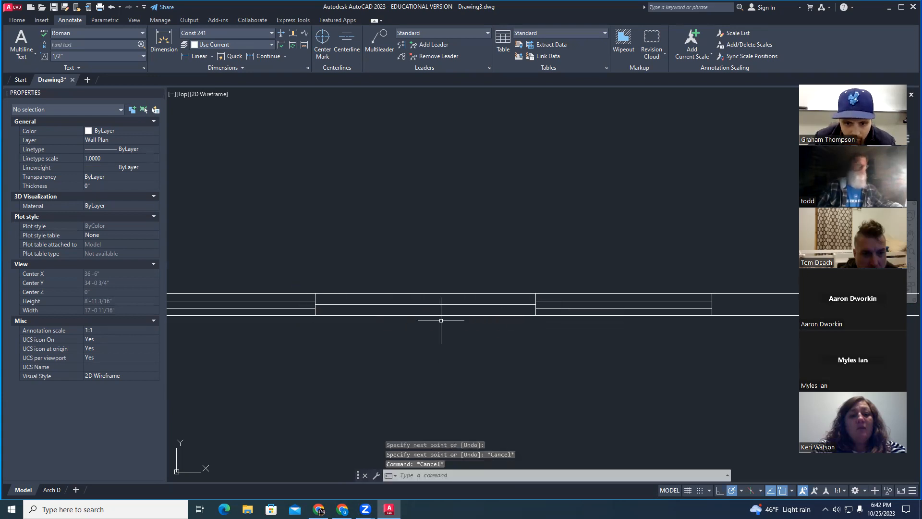
Draw a vertical line from the midpoint of the new horizontal line down to the wall's lower line.
text(l)
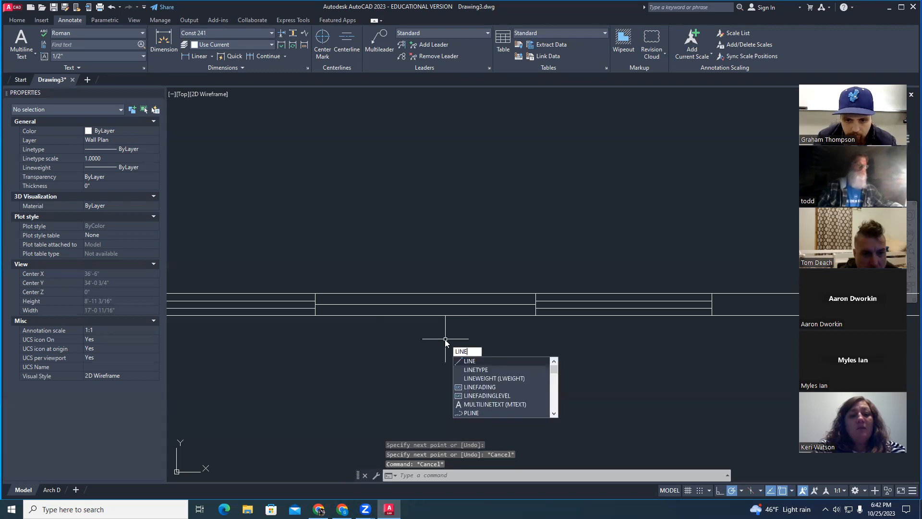
key(Return)
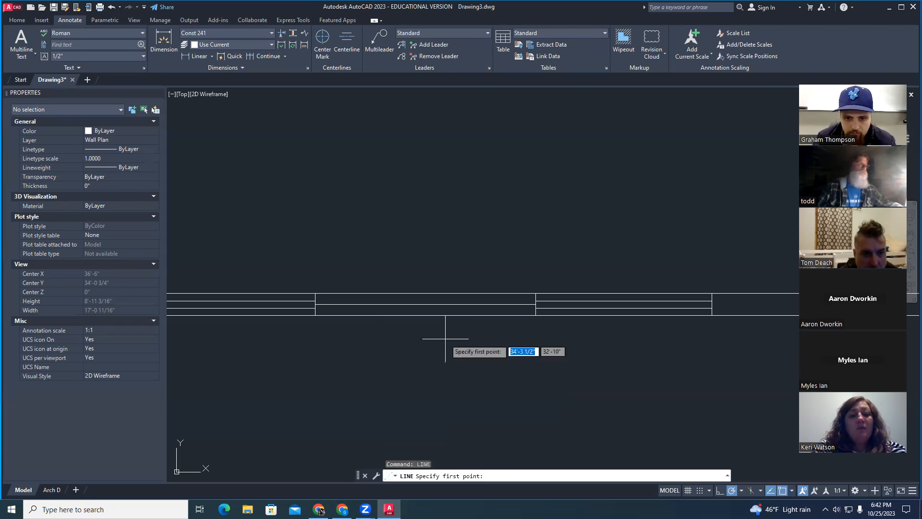
click(425, 304)
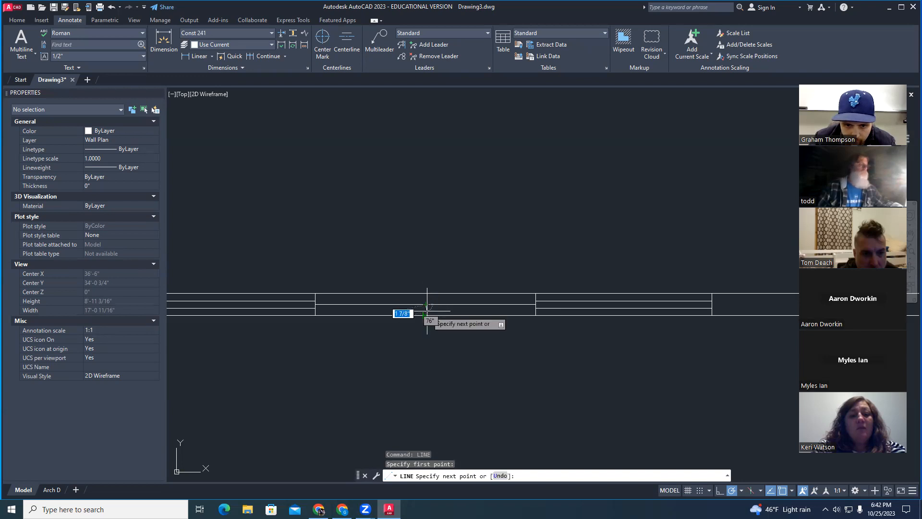
click(426, 315)
key(Escape)
key(Escape)
key(Escape)
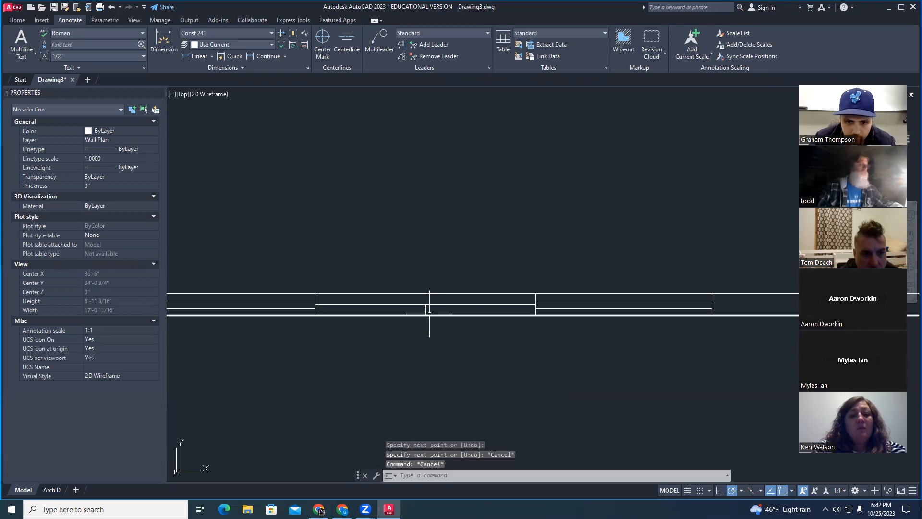
Stretch the short vertical line's upper end to the wall's upper line so it spans the full wall thickness.
scroll(428, 314, up, 4)
click(419, 306)
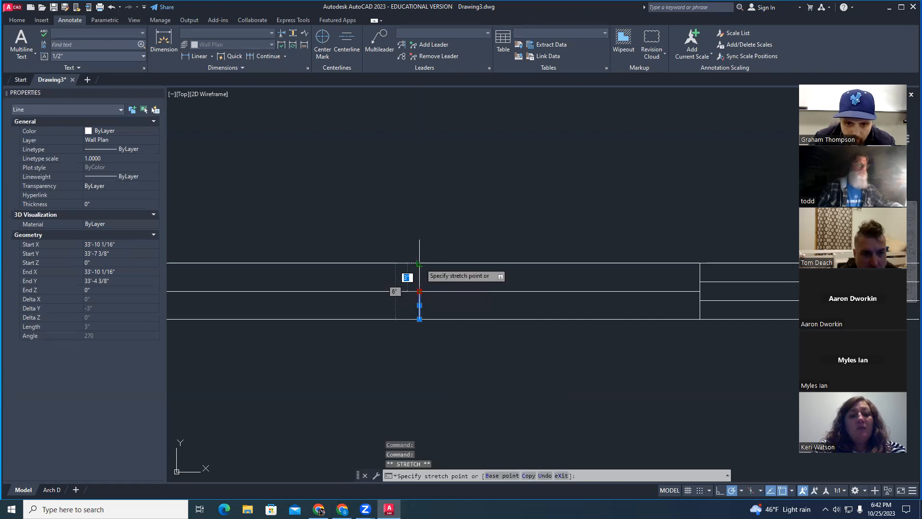
click(419, 291)
key(Escape)
key(Escape)
scroll(422, 262, down, 2)
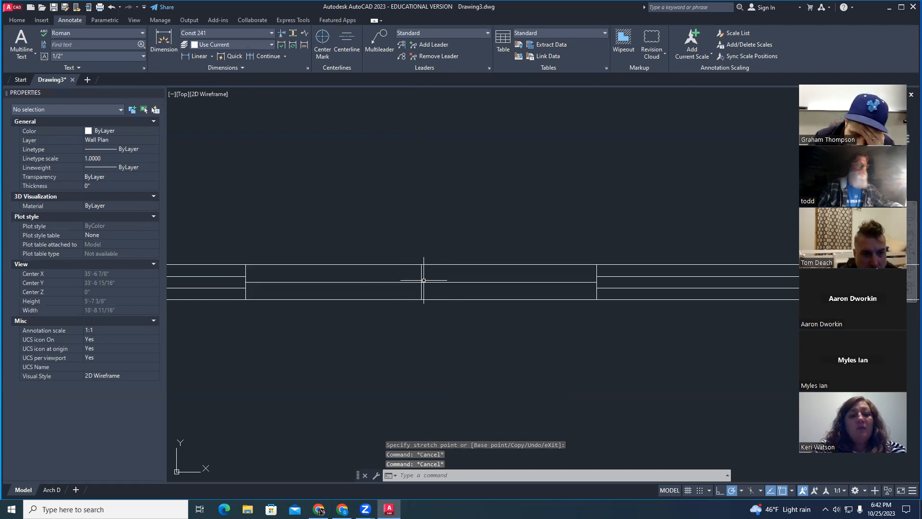
Copy the vertical center line 21" to the right along the wall.
click(421, 275)
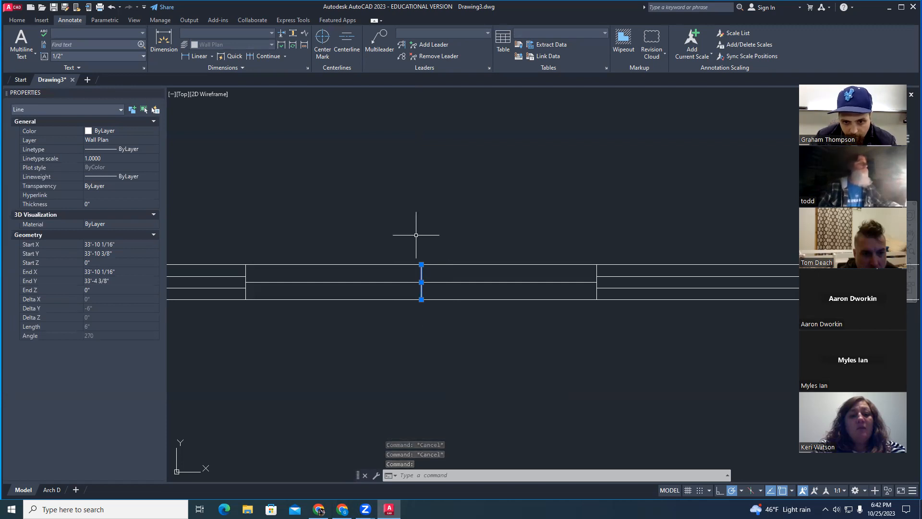
text(copy)
key(Return)
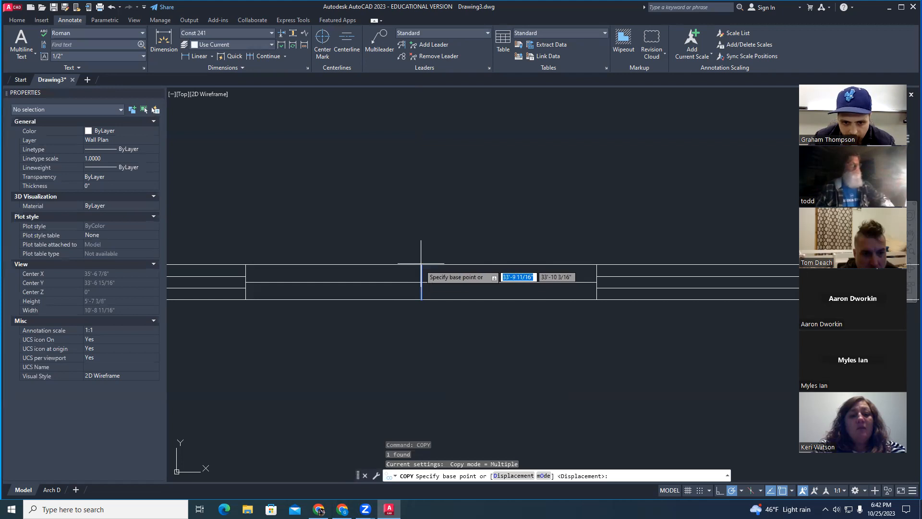
click(421, 264)
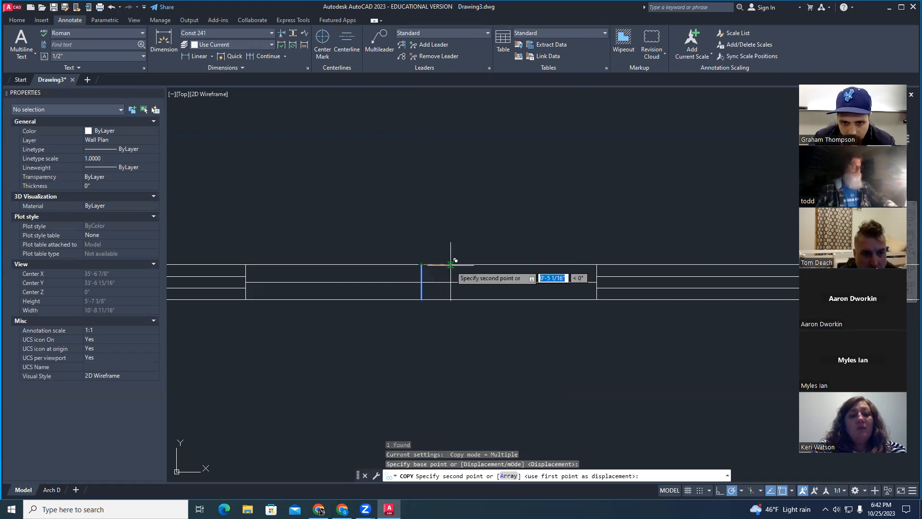
text(21)
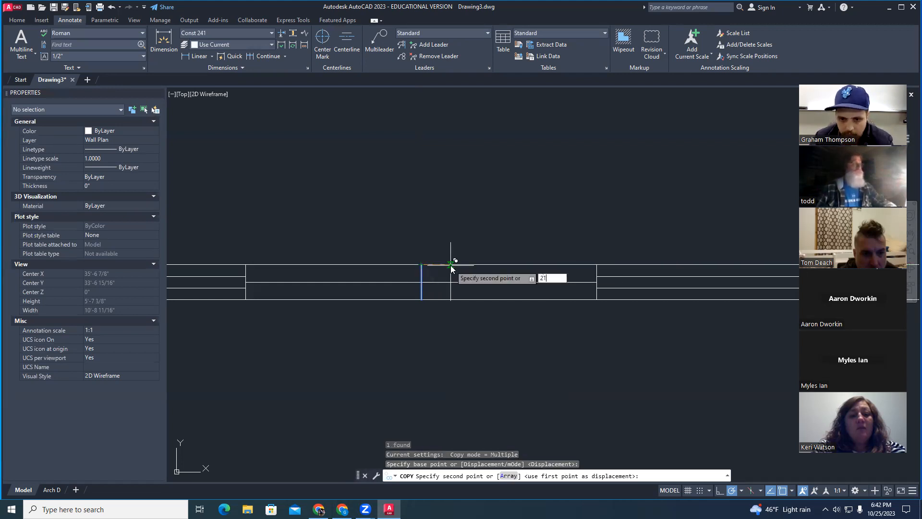
key(Return)
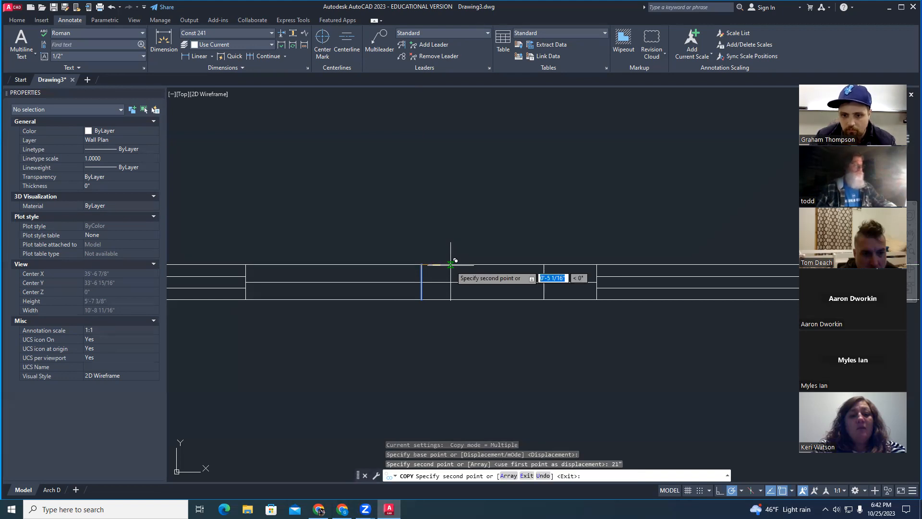
key(Escape)
key(Escape)
key(Escape)
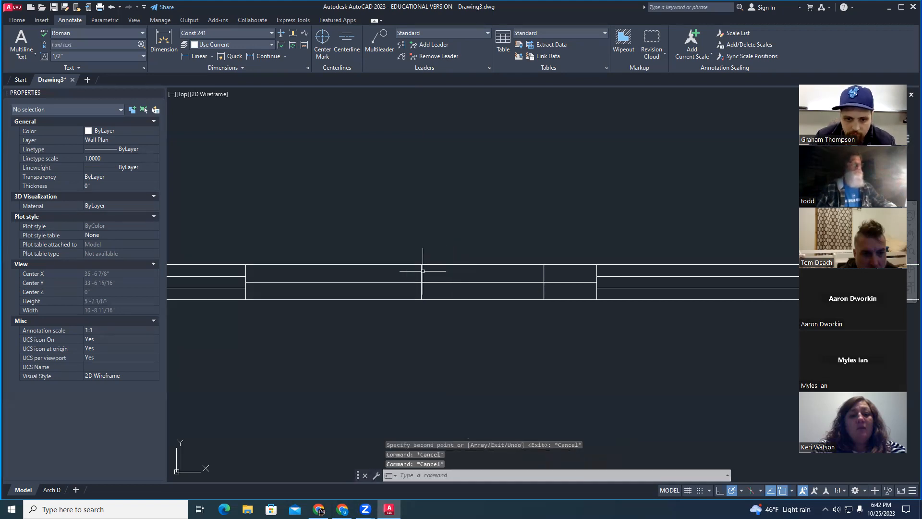
Copy the vertical center line 21" to the left along the wall.
click(420, 270)
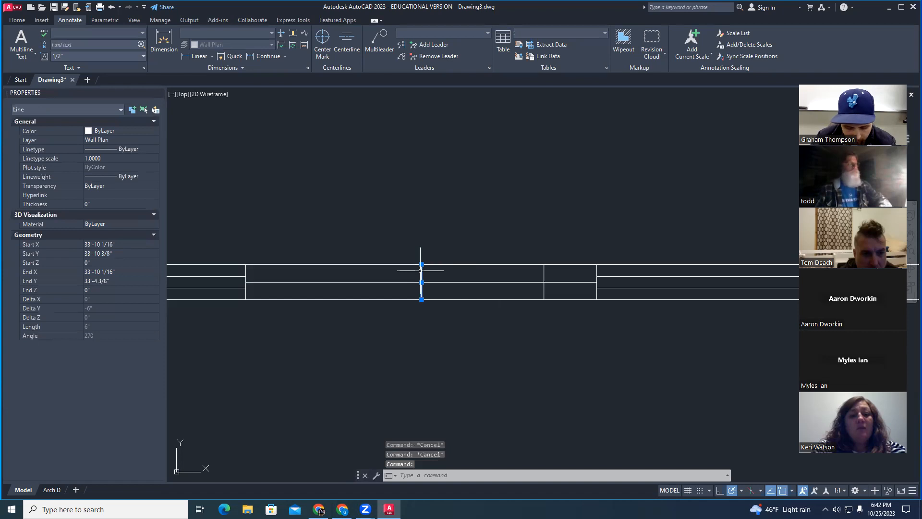
key(Return)
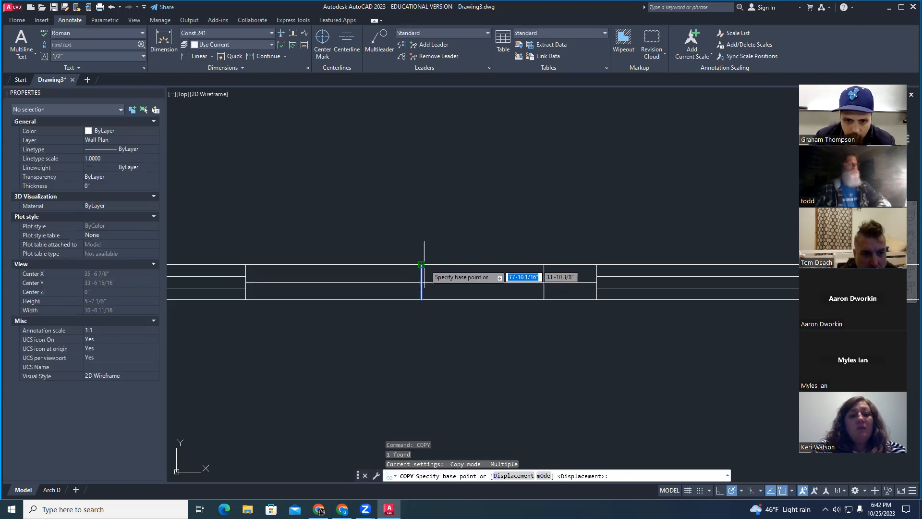
click(425, 261)
text(21)
key(Return)
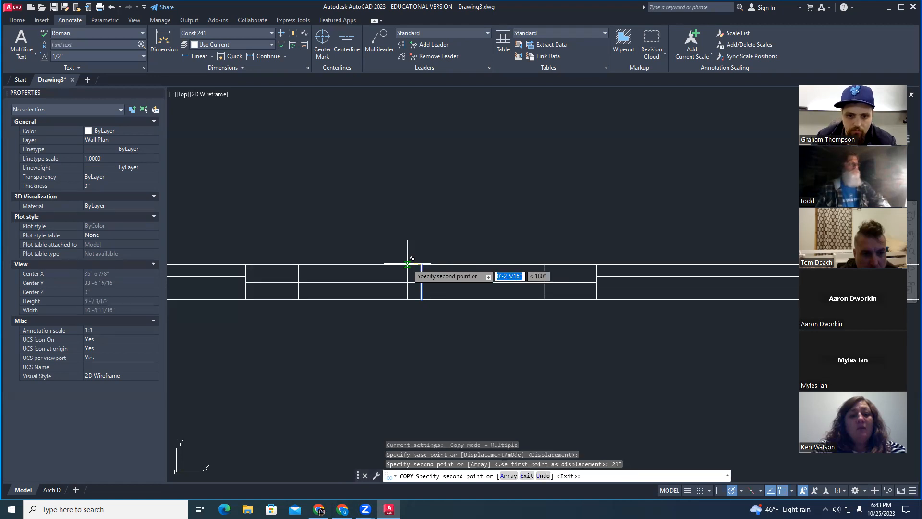
key(Escape)
key(Escape)
key(Escape)
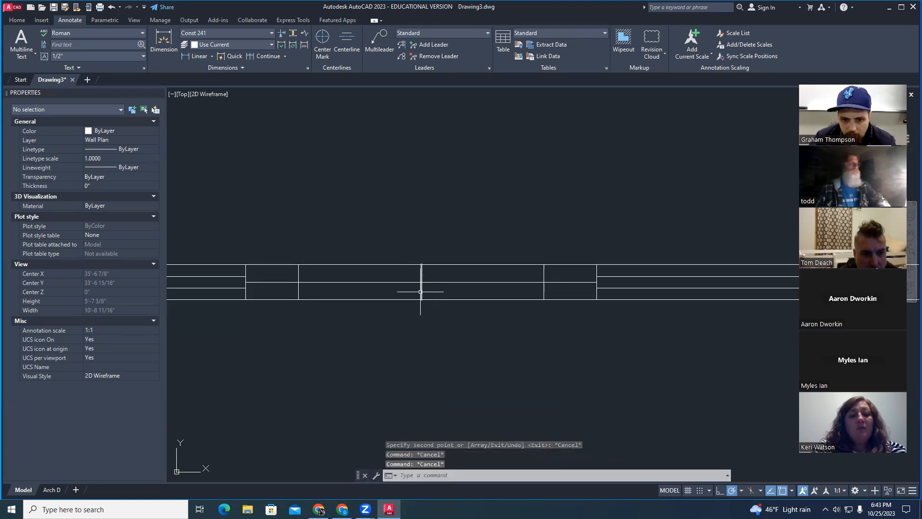
click(422, 289)
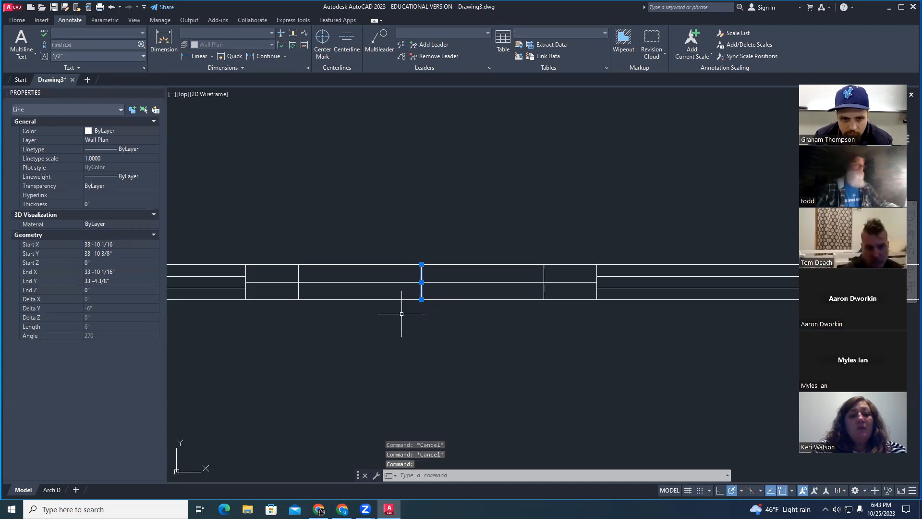
key(Escape)
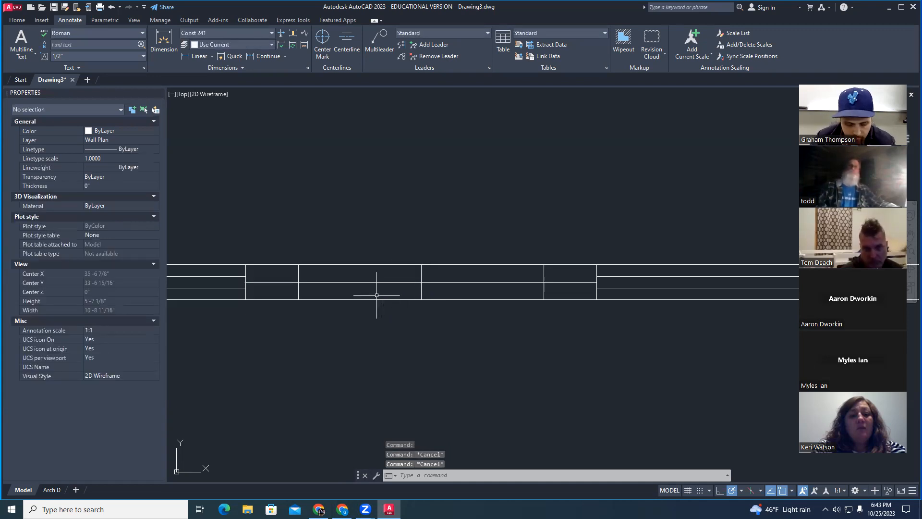
key(Escape)
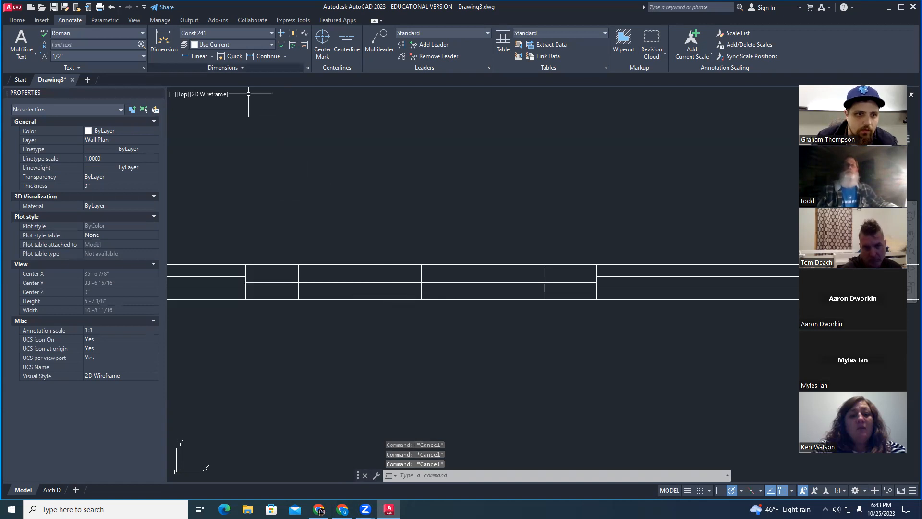
Add a linear dimension between the two copied vertical lines, placed just above the wall.
click(160, 41)
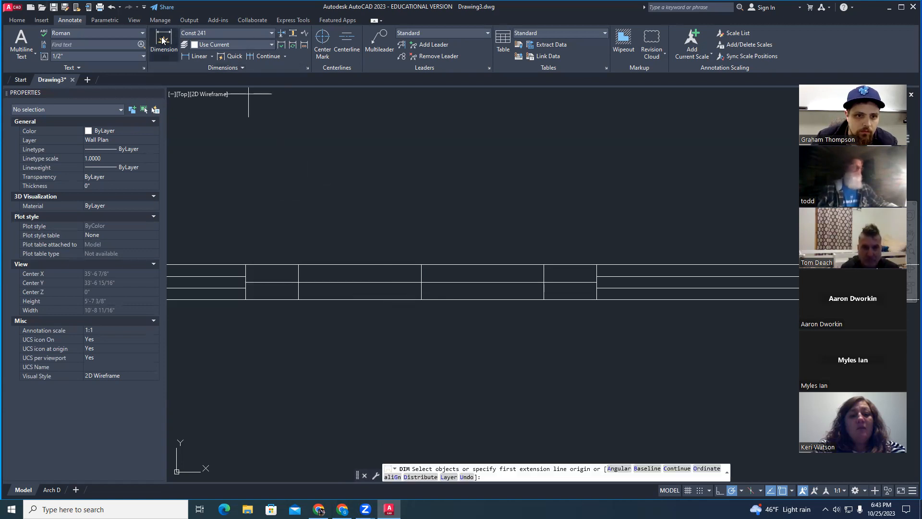
click(195, 56)
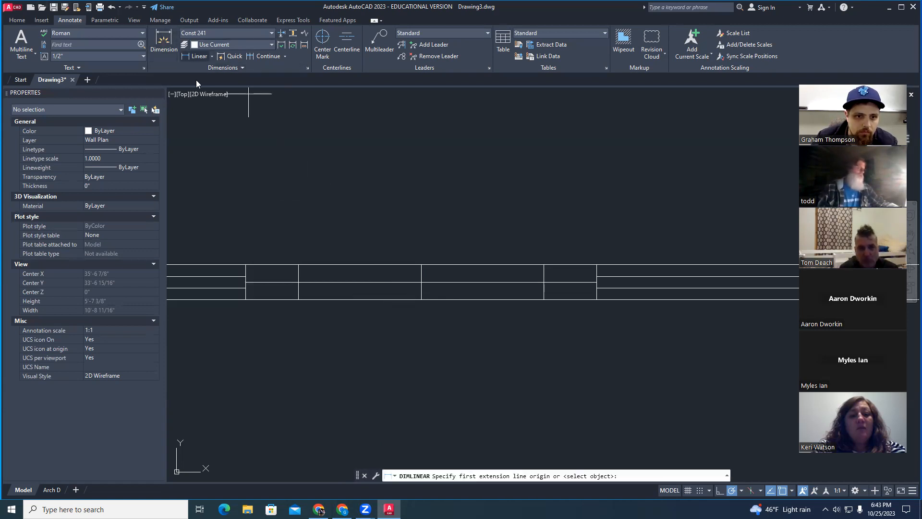
click(299, 264)
click(544, 264)
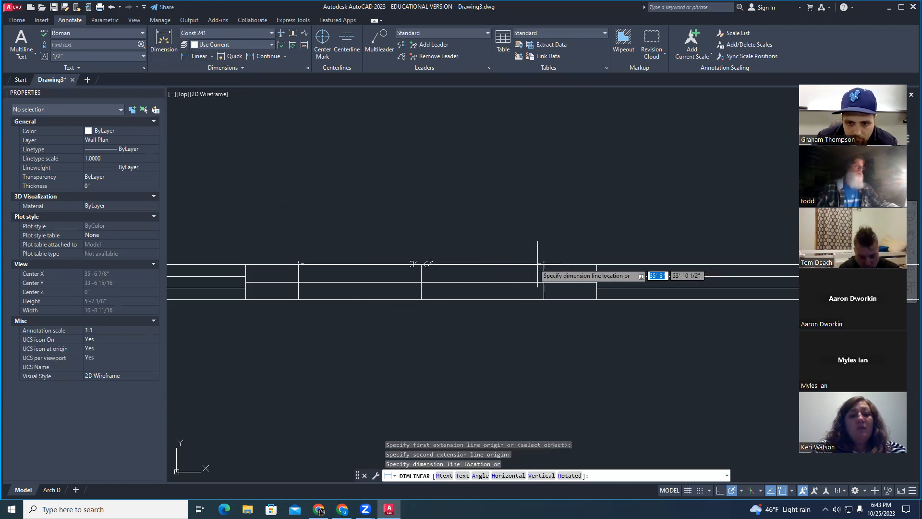
click(490, 237)
key(Escape)
key(Escape)
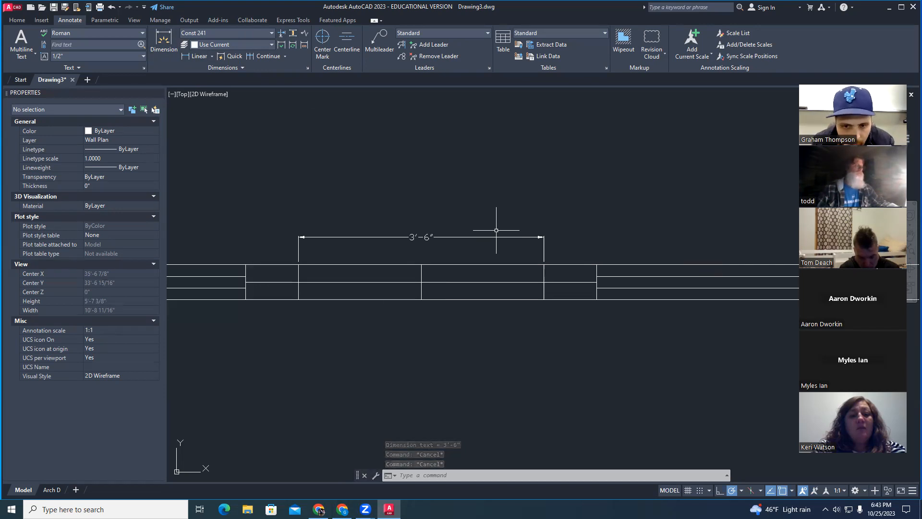
key(Escape)
Delete the horizontal midline and the vertical center line used for construction between the two copied vertical lines.
scroll(496, 230, down, 2)
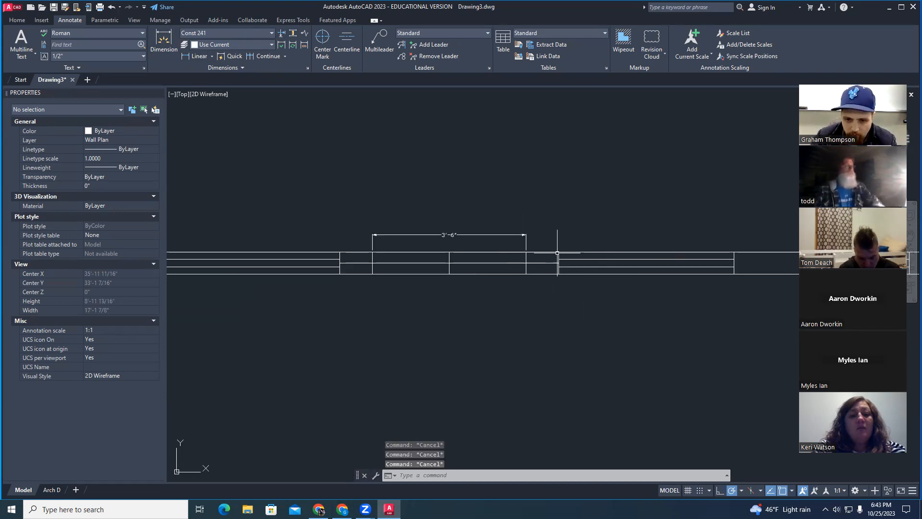
scroll(528, 269, down, 2)
scroll(509, 274, up, 4)
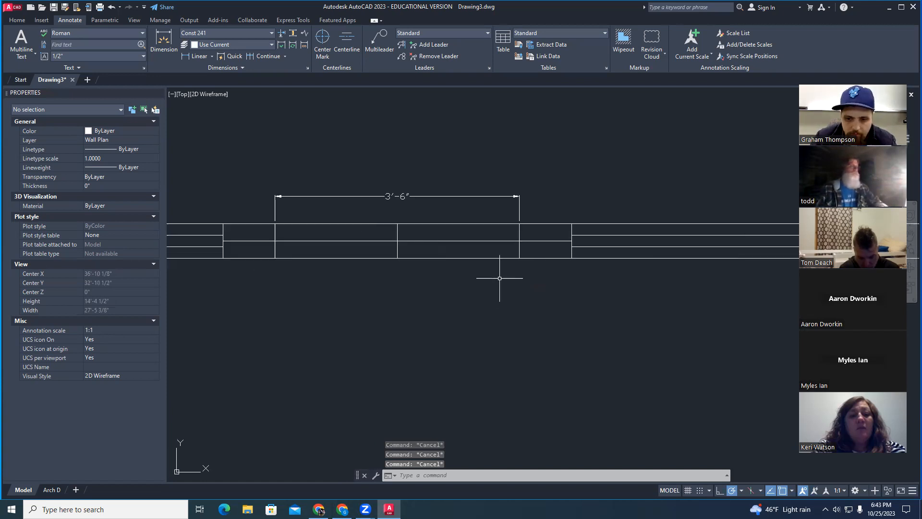
scroll(522, 254, up, 2)
middle_drag(496, 270, 546, 295)
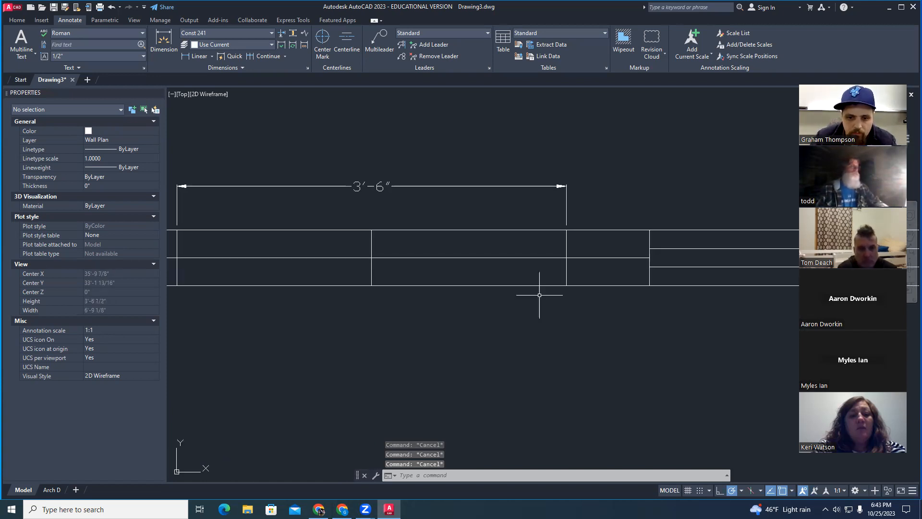
middle_drag(490, 274, 539, 274)
scroll(539, 270, down, 2)
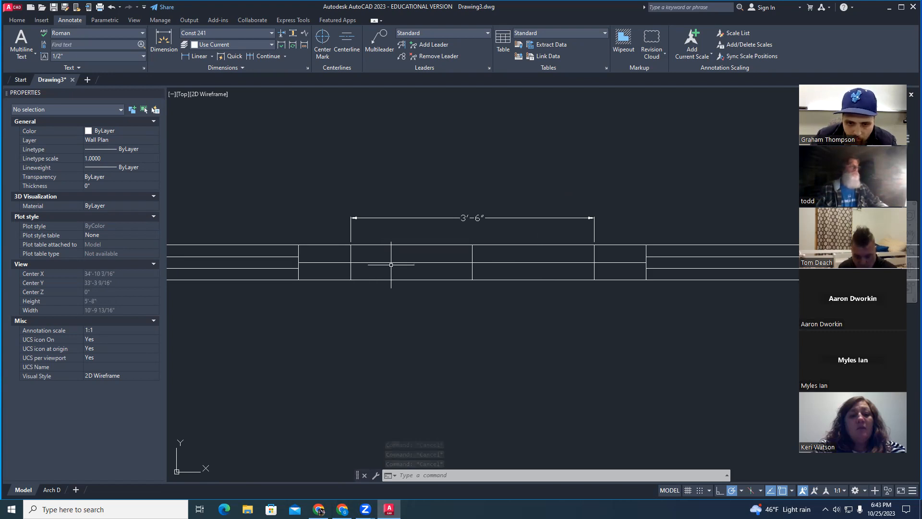
click(326, 263)
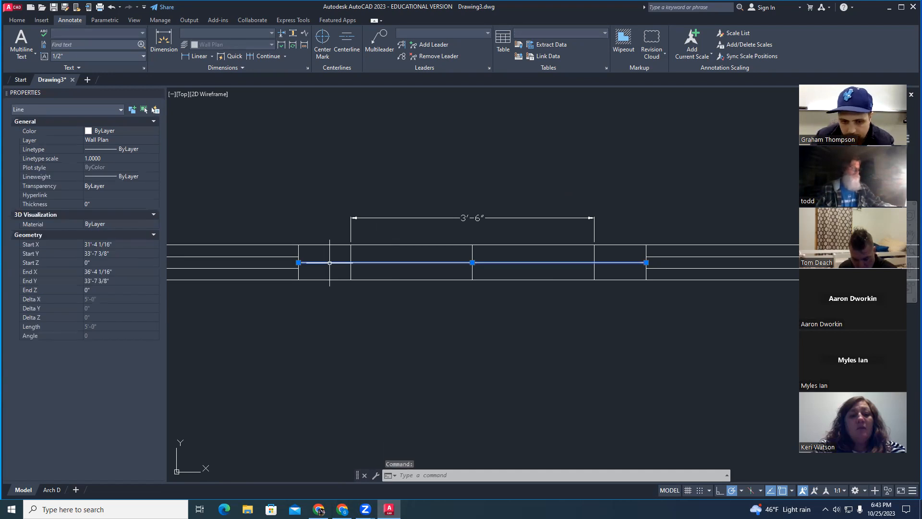
key(Delete)
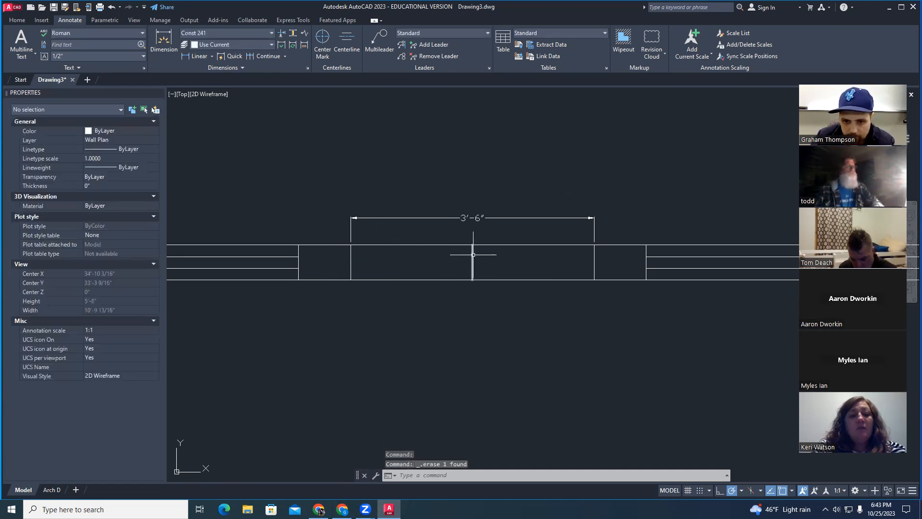
scroll(501, 321, down, 2)
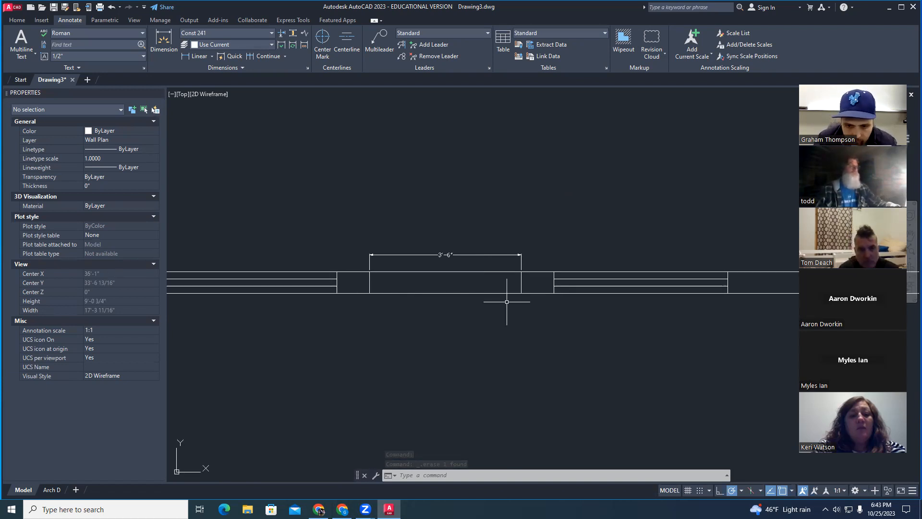
Draw a 42" line straight down from the lower corner of the opening's right side as the open door leaf.
text(L)
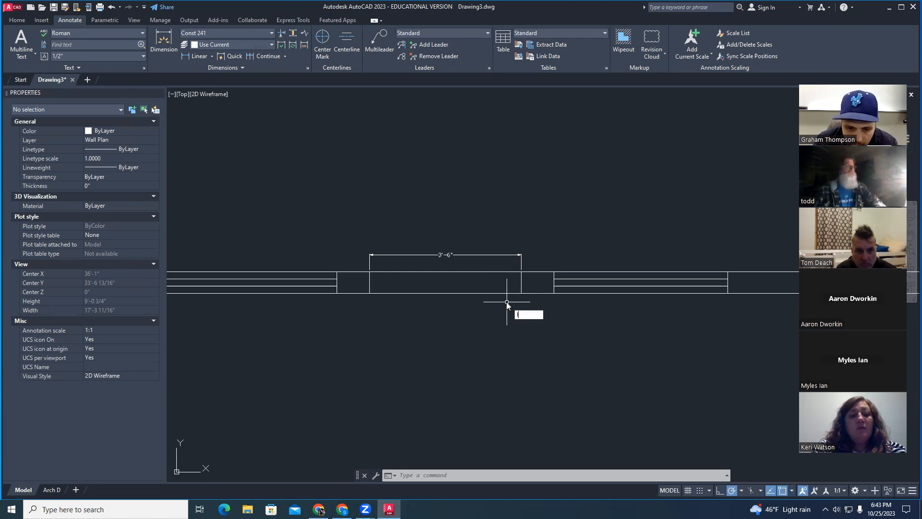
key(Return)
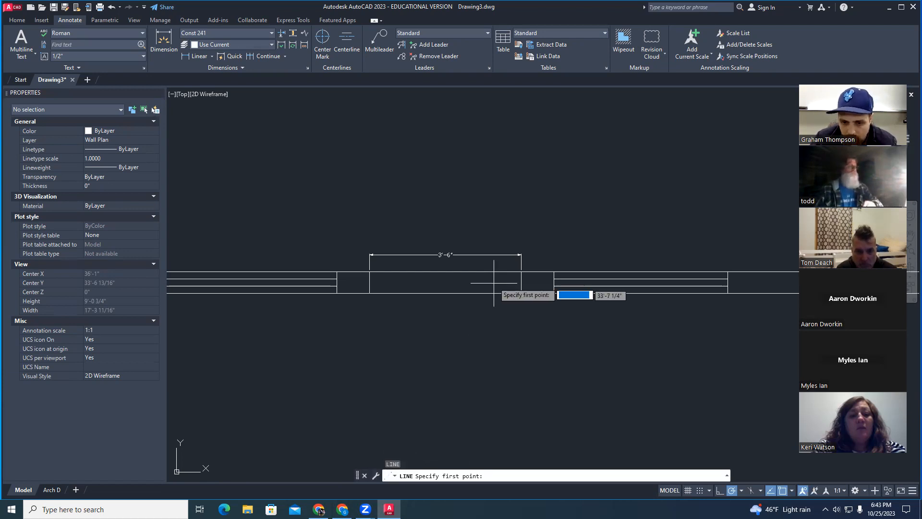
click(521, 293)
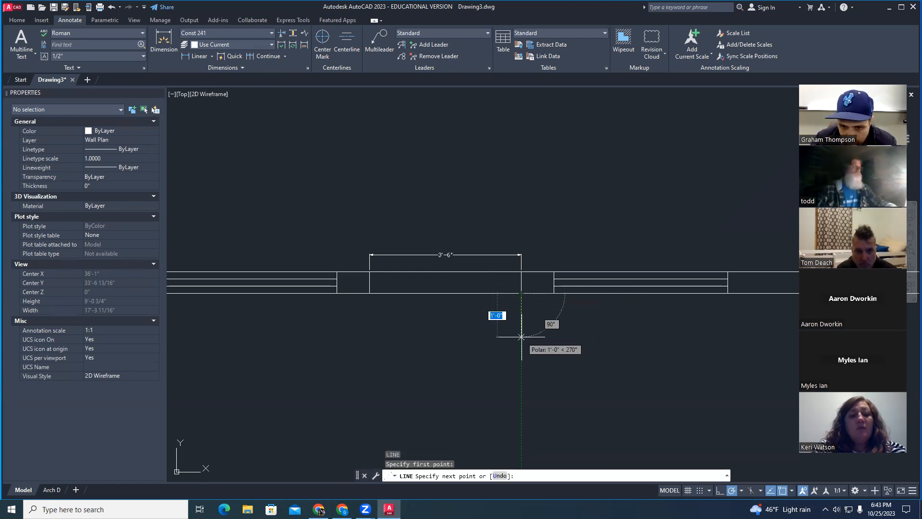
text(42)
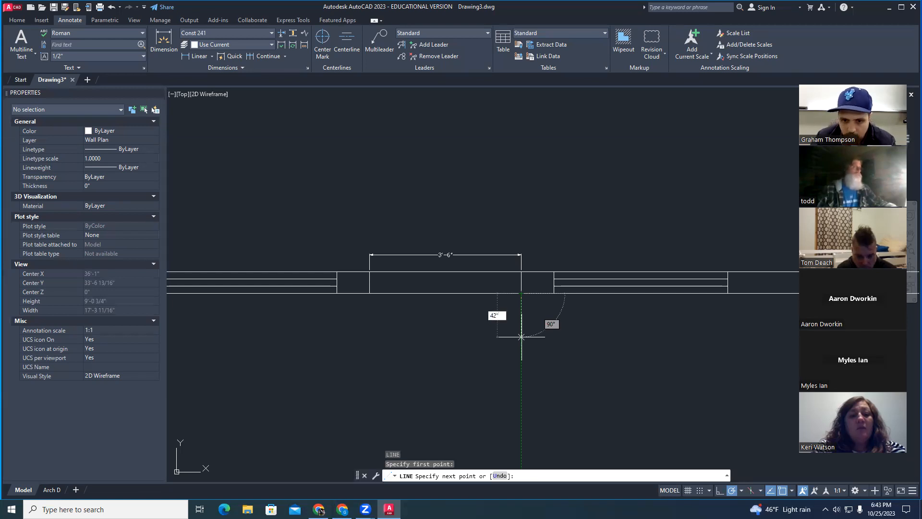
key(Return)
key(Escape)
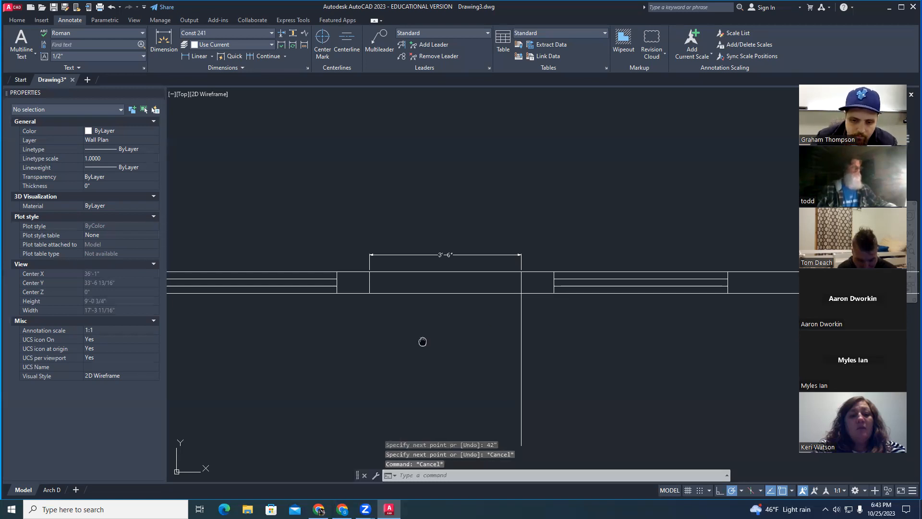
middle_drag(422, 342, 411, 277)
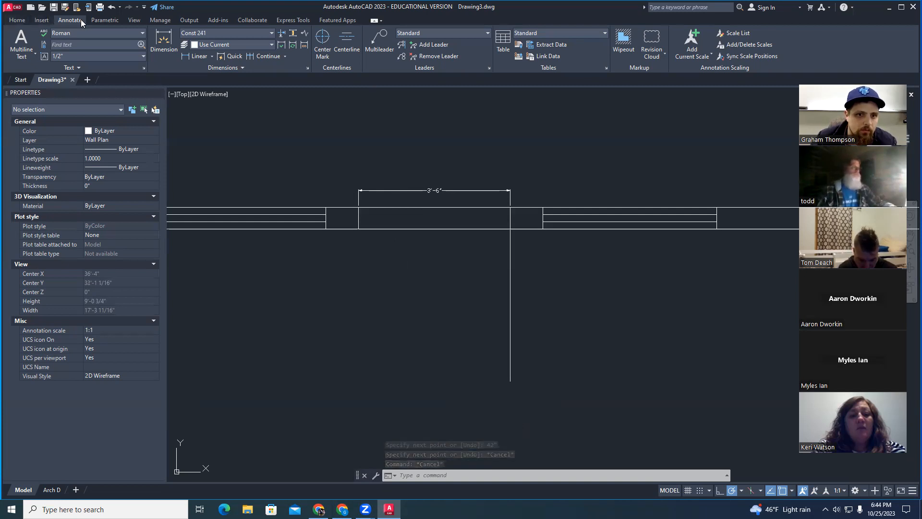
click(25, 21)
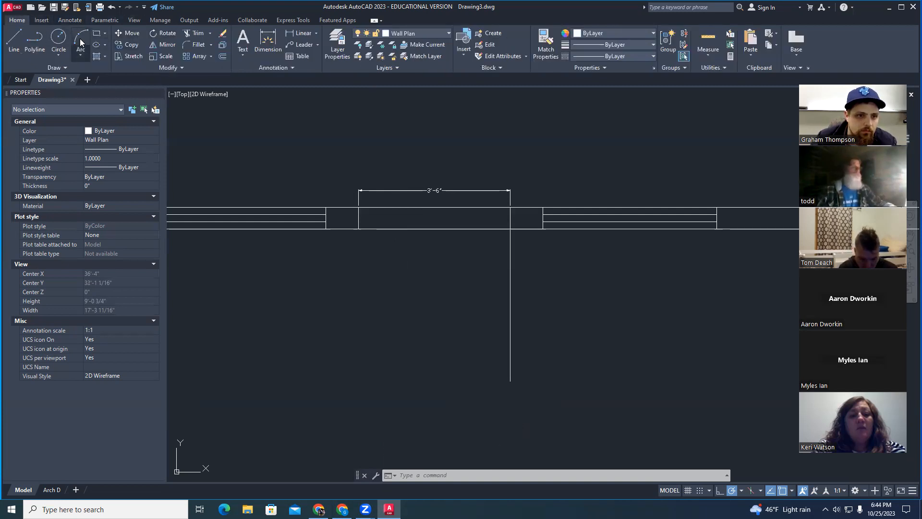
click(80, 55)
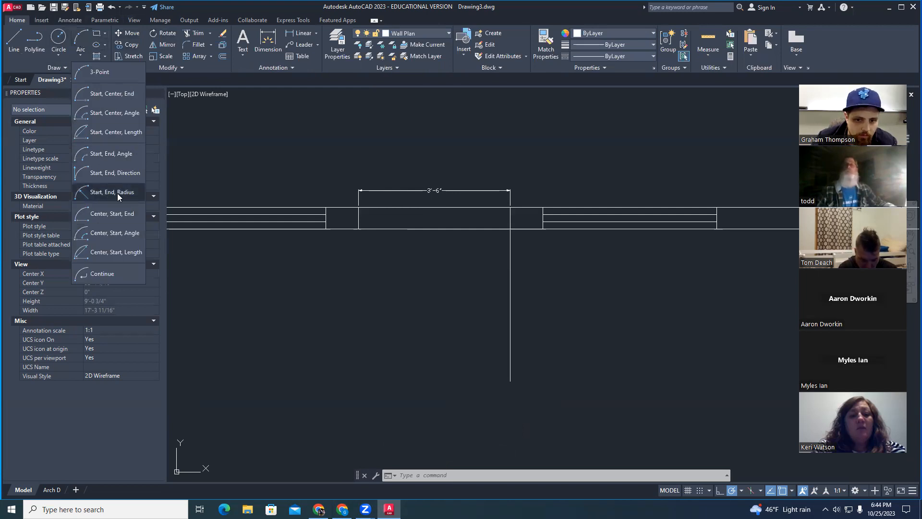
click(117, 192)
click(510, 380)
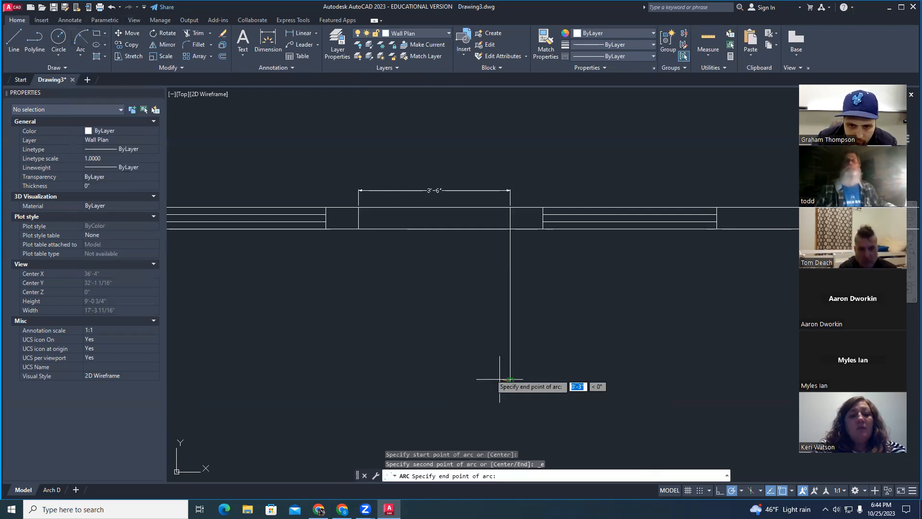
click(359, 229)
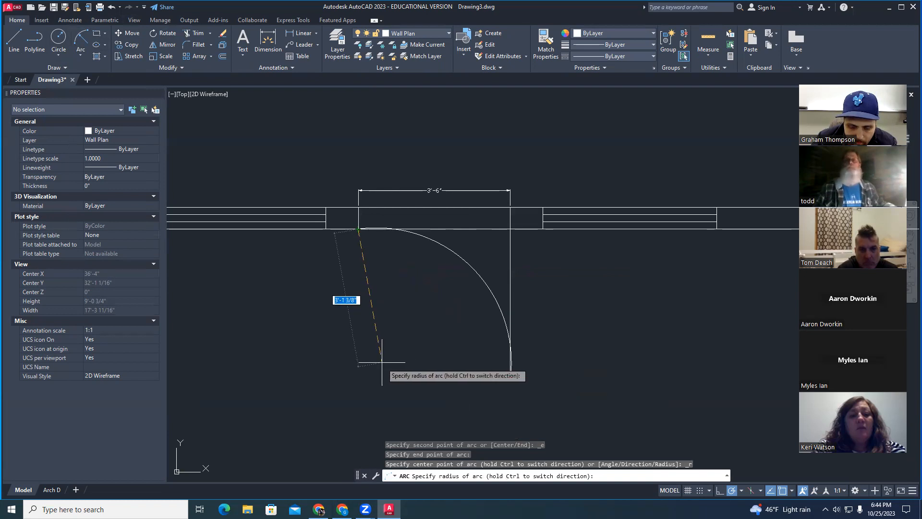
key(Escape)
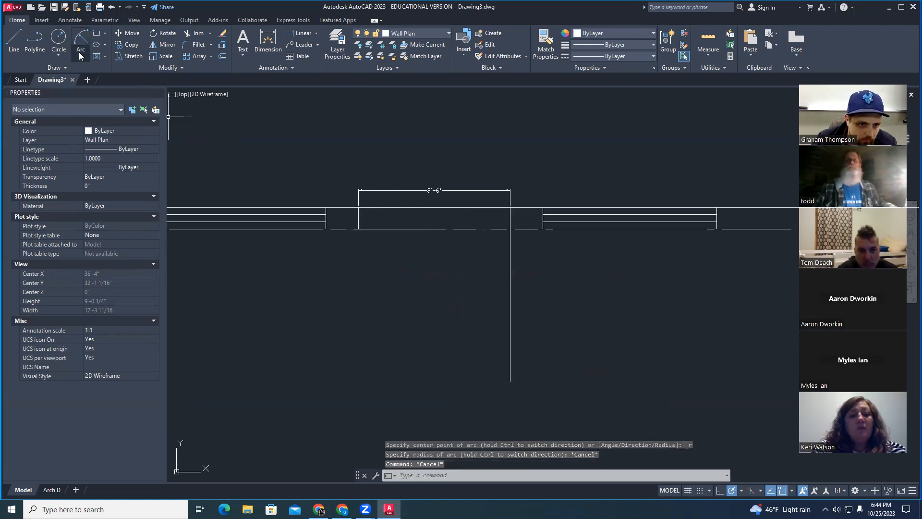
Draw a Start, End, Radius arc from the opening's lower left corner to the door line's free end, with its radius reaching the hinge corner.
click(81, 56)
click(111, 192)
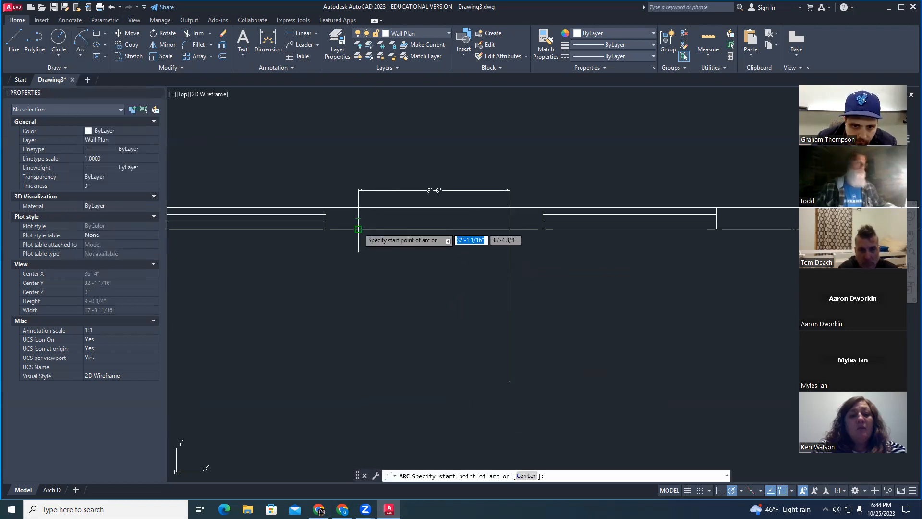
click(358, 229)
click(510, 381)
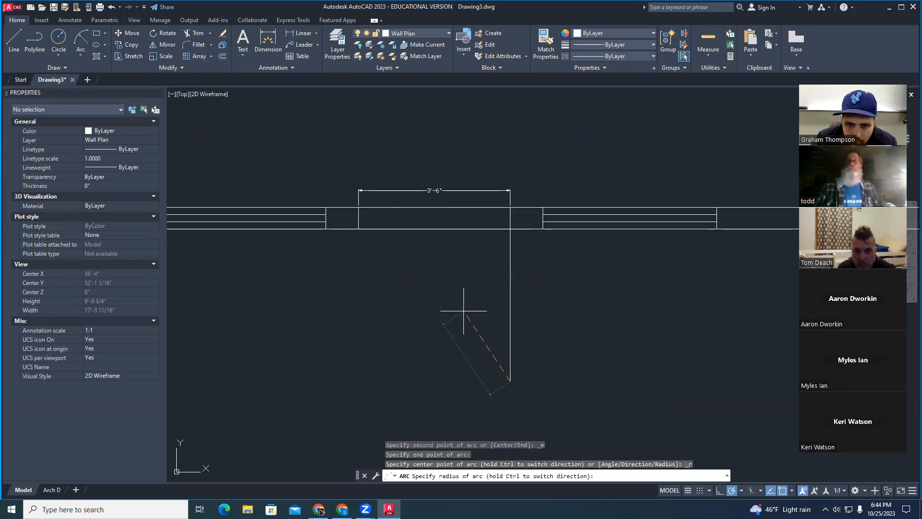
key(Escape)
key(Escape)
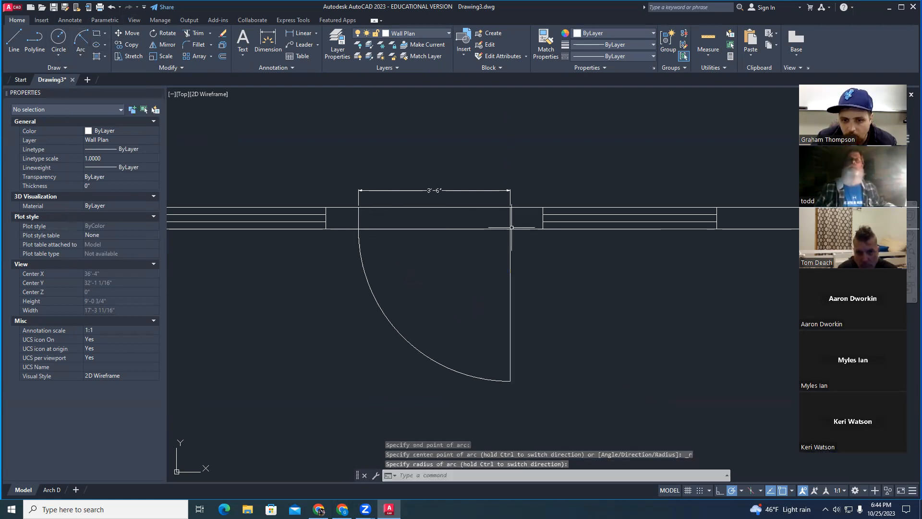
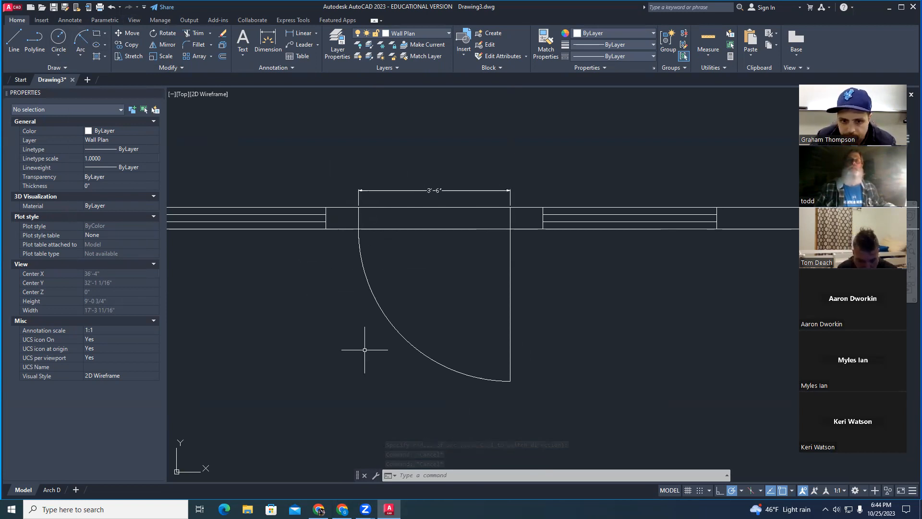
key(Escape)
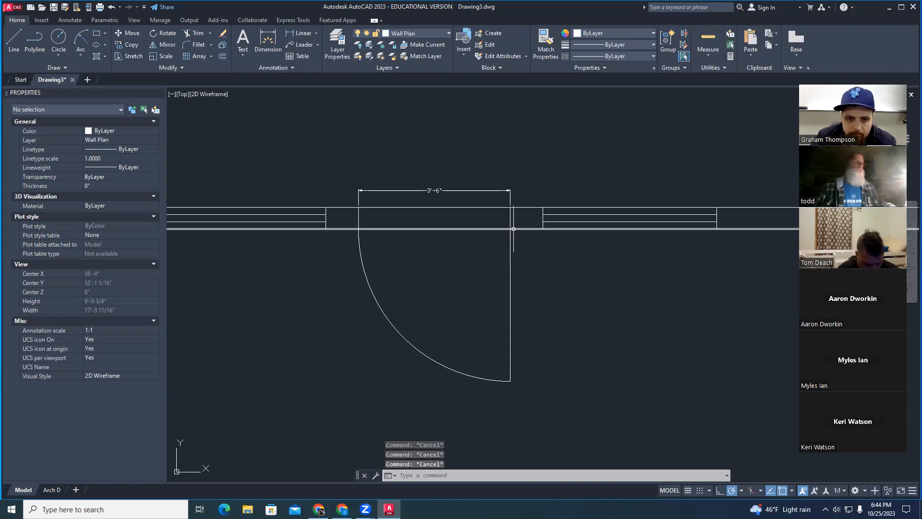
middle_drag(508, 258, 485, 238)
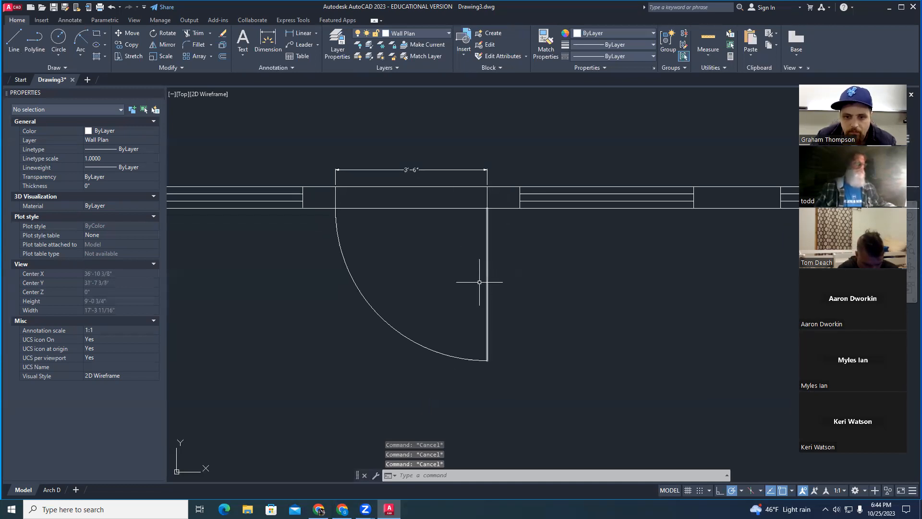
click(487, 281)
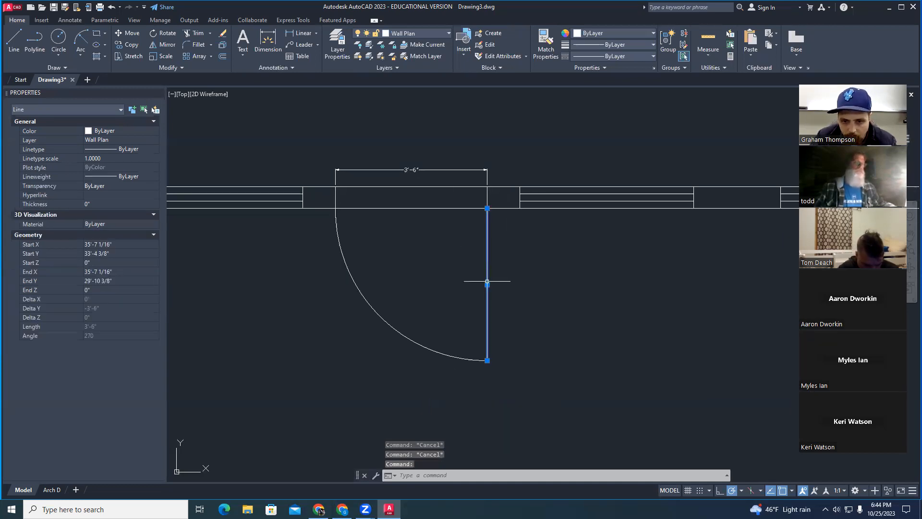
scroll(516, 290, up, 2)
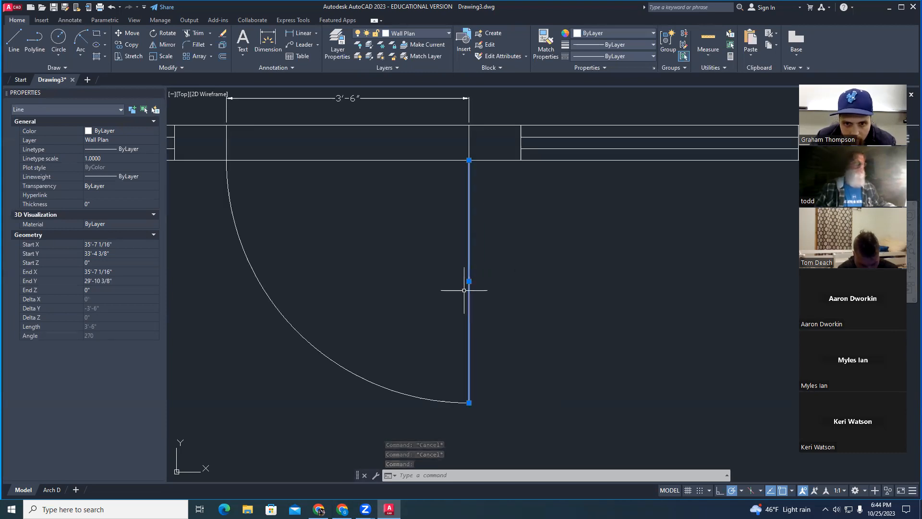
key(Escape)
scroll(469, 284, down, 2)
mouse_move(473, 283)
middle_down()
mouse_move(522, 288)
mouse_move(510, 324)
middle_up()
scroll(532, 288, down, 2)
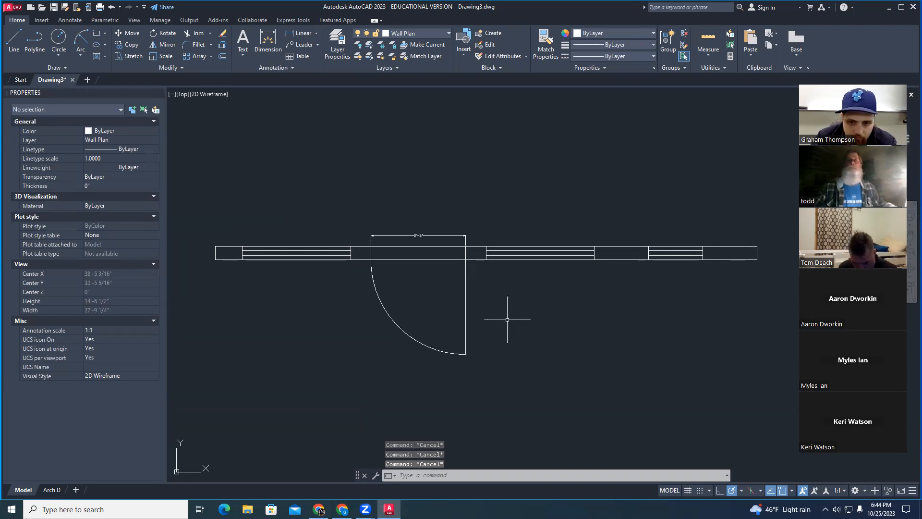
middle_drag(442, 234, 434, 245)
click(453, 235)
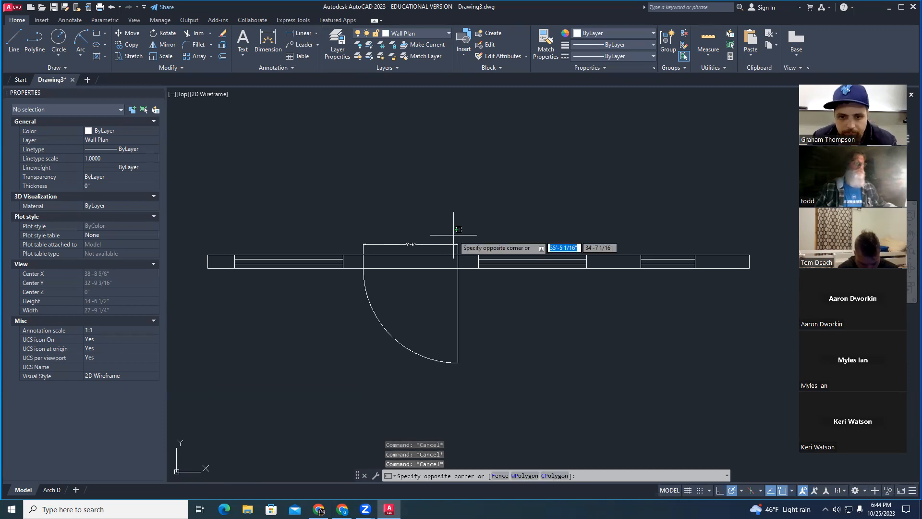
key(Escape)
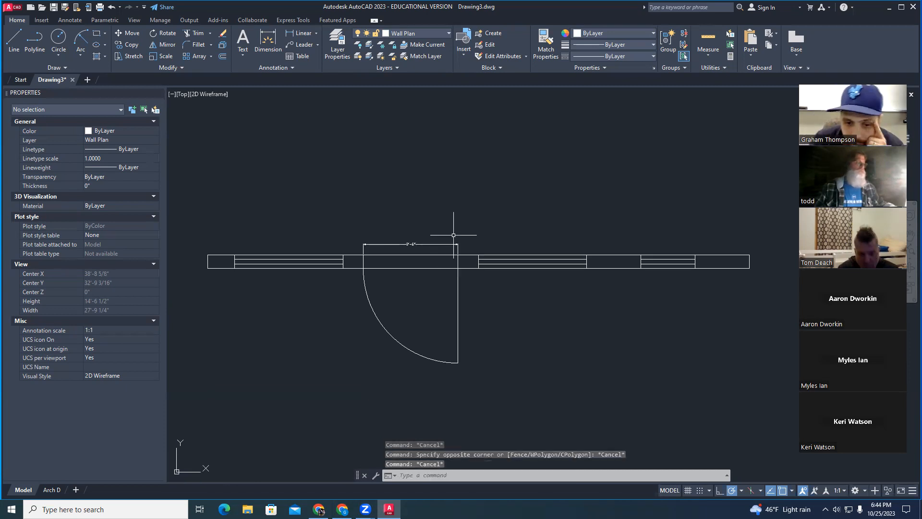
click(428, 244)
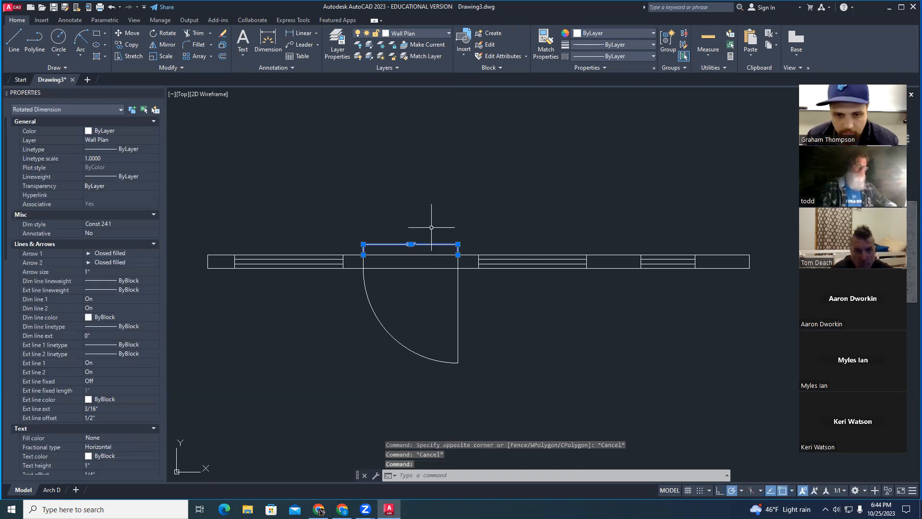
key(Escape)
middle_drag(400, 297, 419, 301)
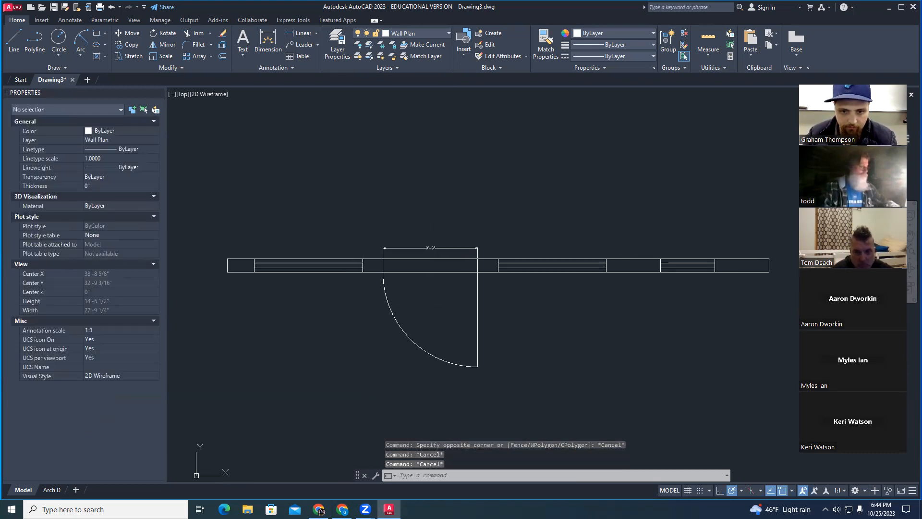
key(Escape)
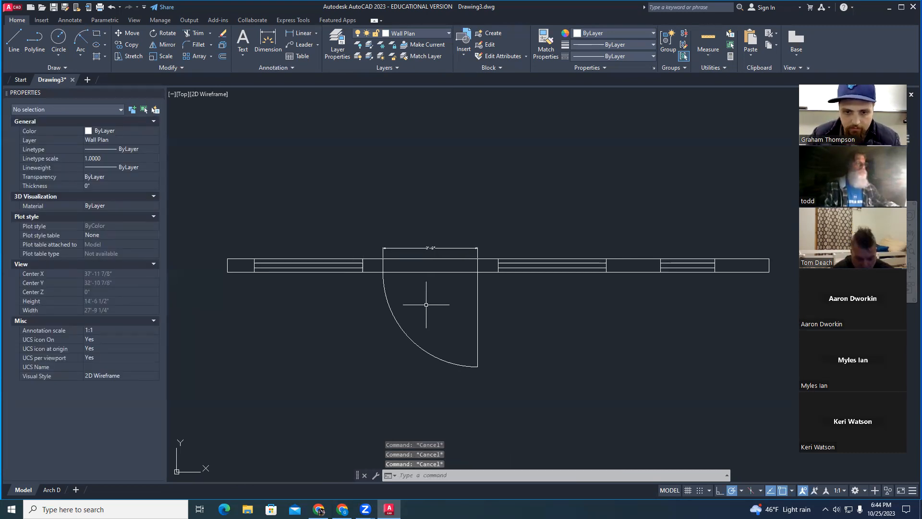
Delete the 3'-6" dimension above the door opening.
click(439, 248)
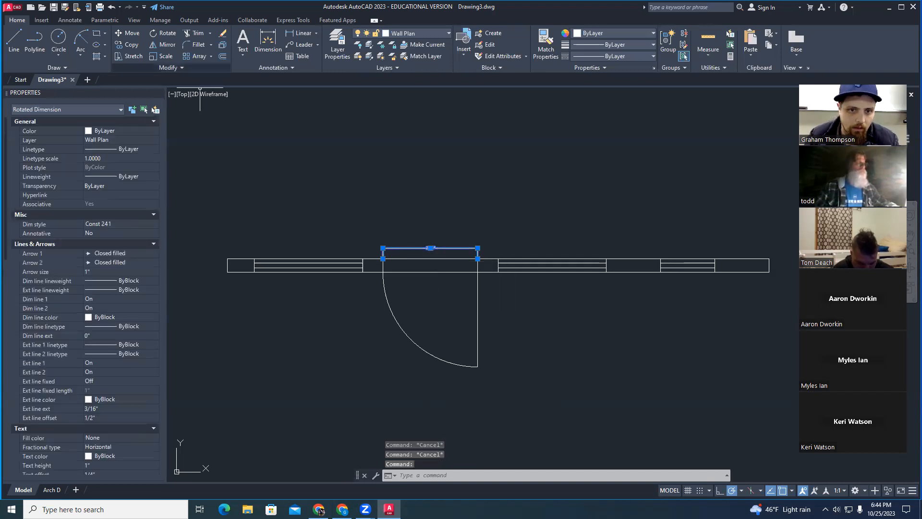
key(Escape)
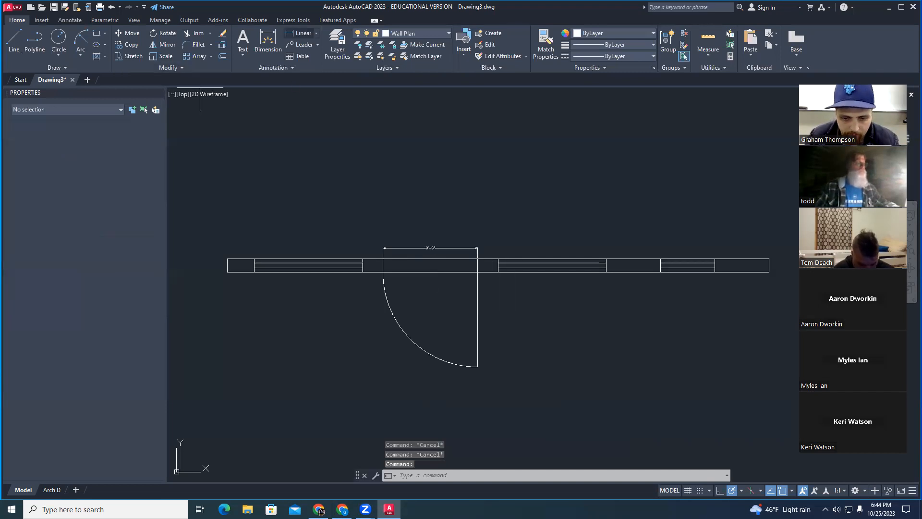
click(399, 248)
key(Delete)
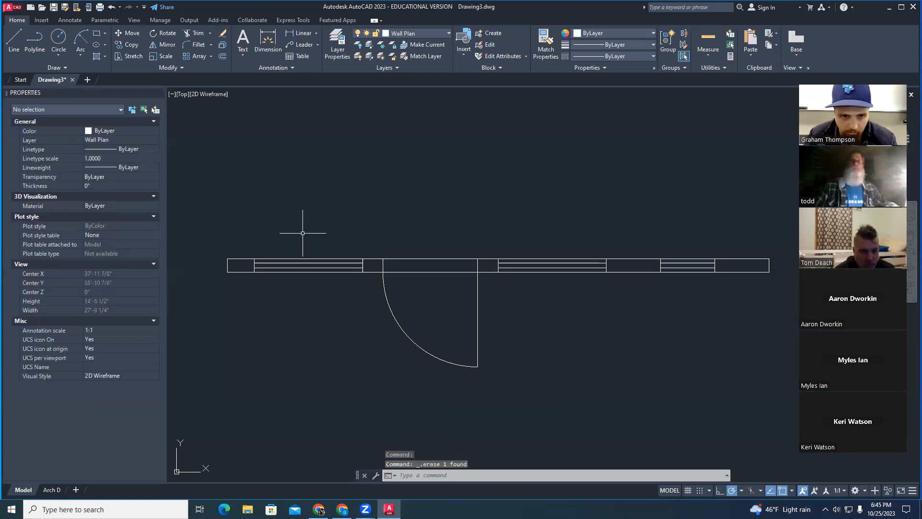
Try a linear dimension from the wall's upper left corner to the first window's left edge, and erase it.
click(298, 33)
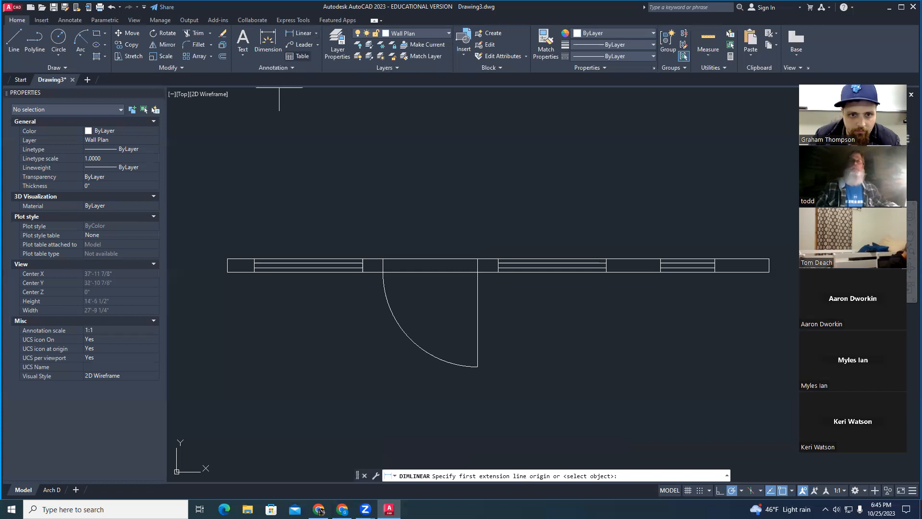
click(228, 259)
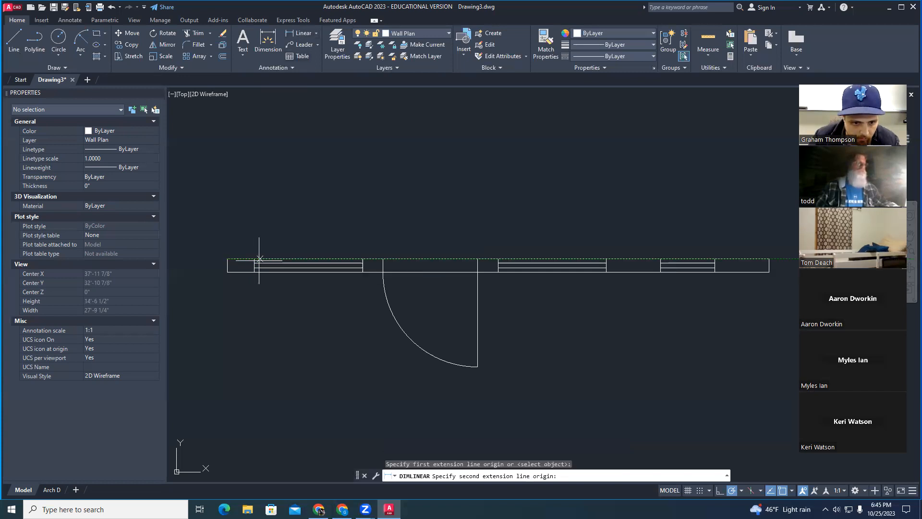
click(254, 259)
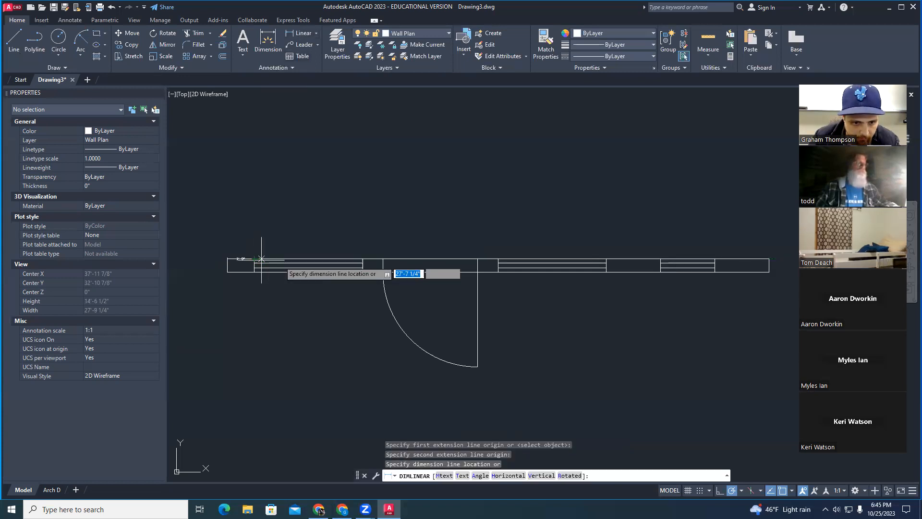
click(357, 261)
key(Escape)
key(Escape)
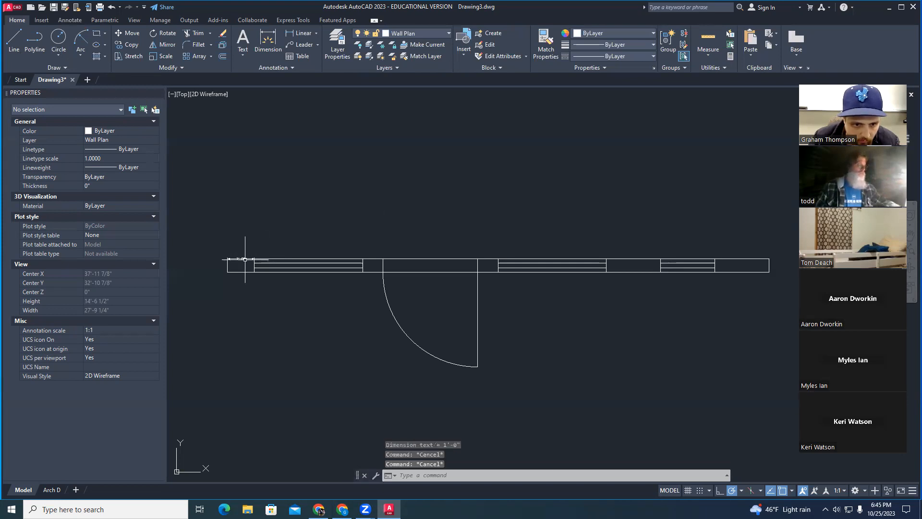
click(245, 259)
key(Delete)
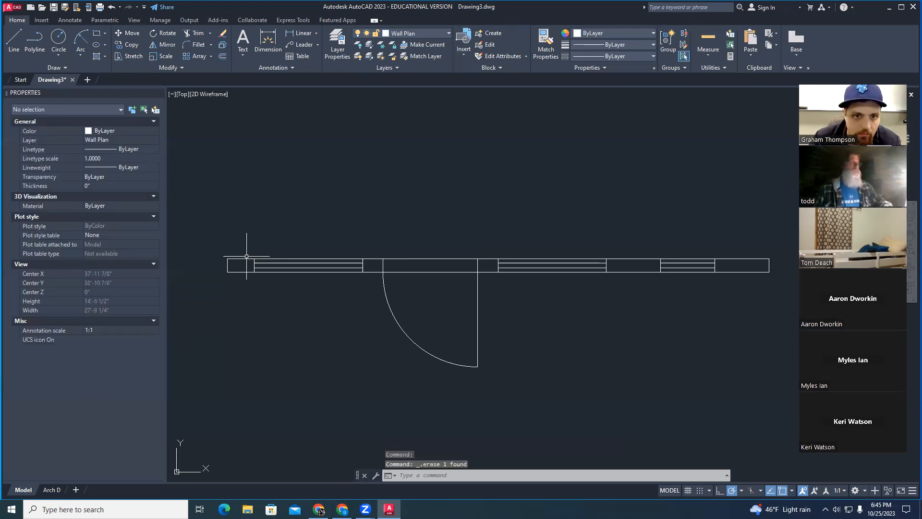
Try the general Dimension command from the wall's upper left corner to the first window's left edge, and erase the resulting dimension.
click(316, 33)
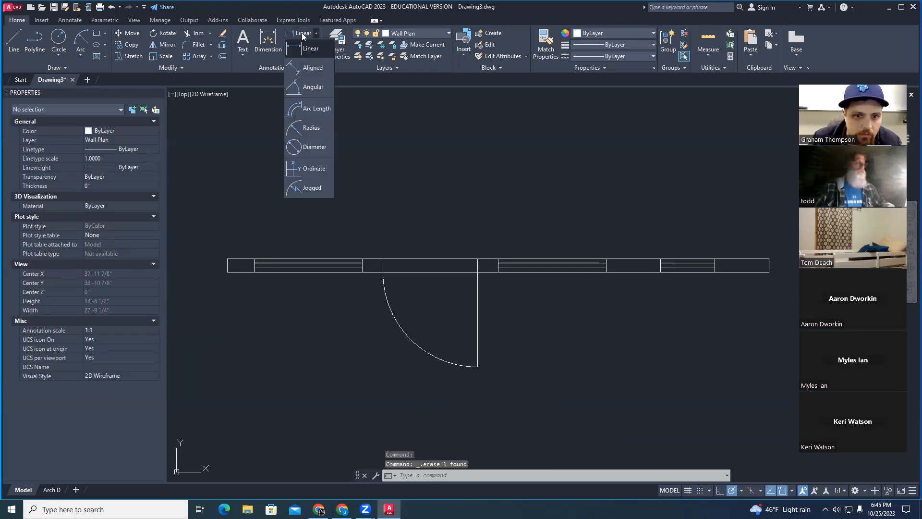
click(297, 32)
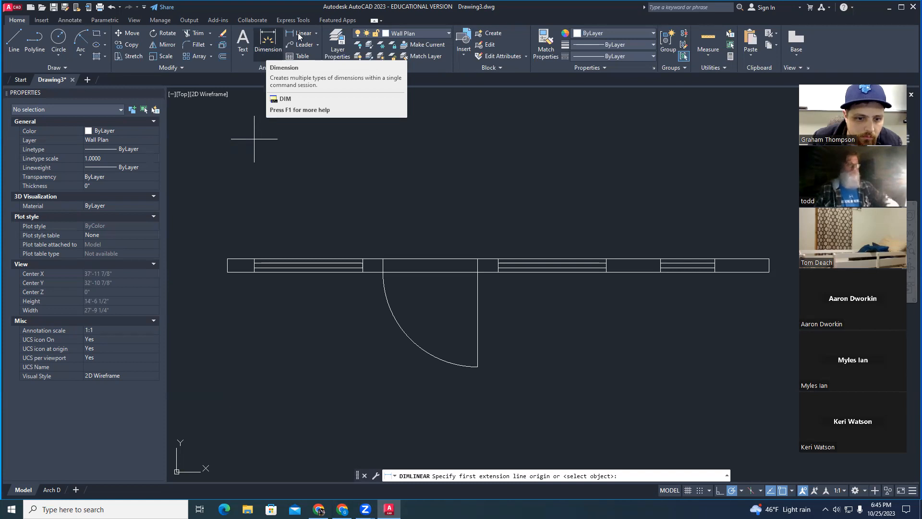
click(228, 258)
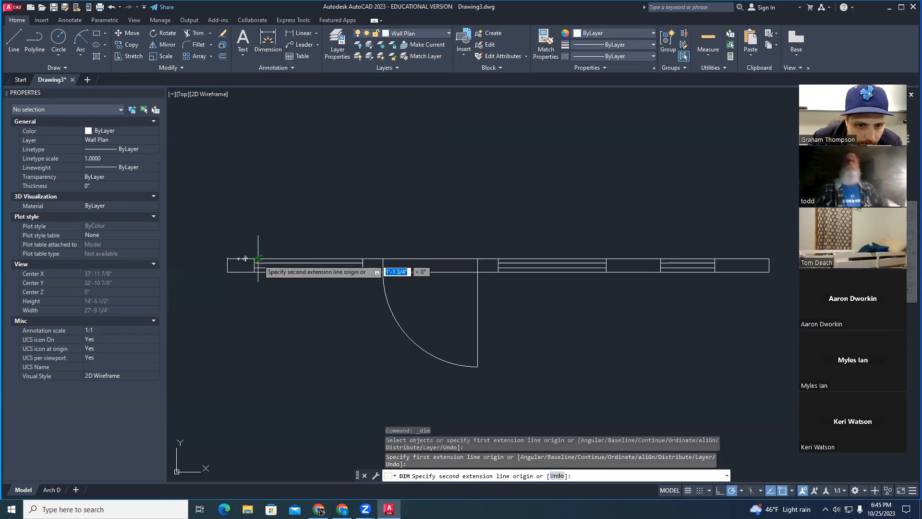
click(255, 258)
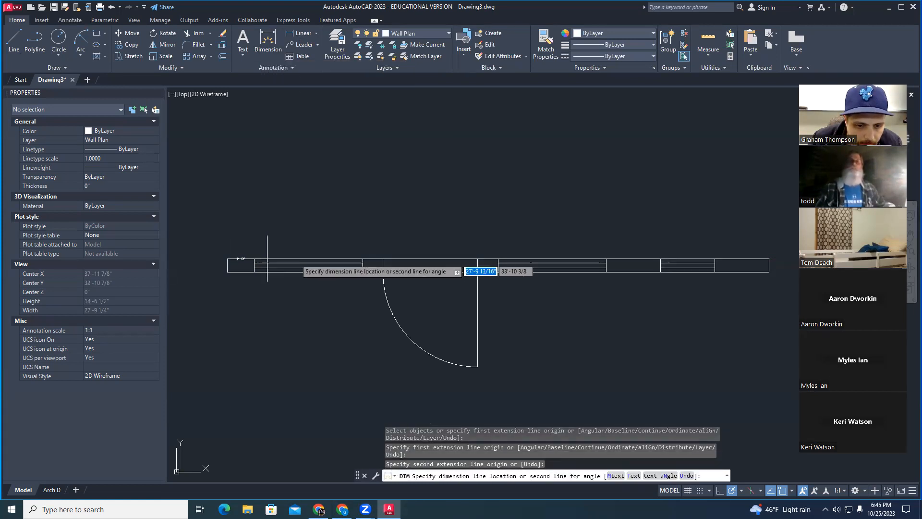
click(364, 259)
key(Escape)
key(Escape)
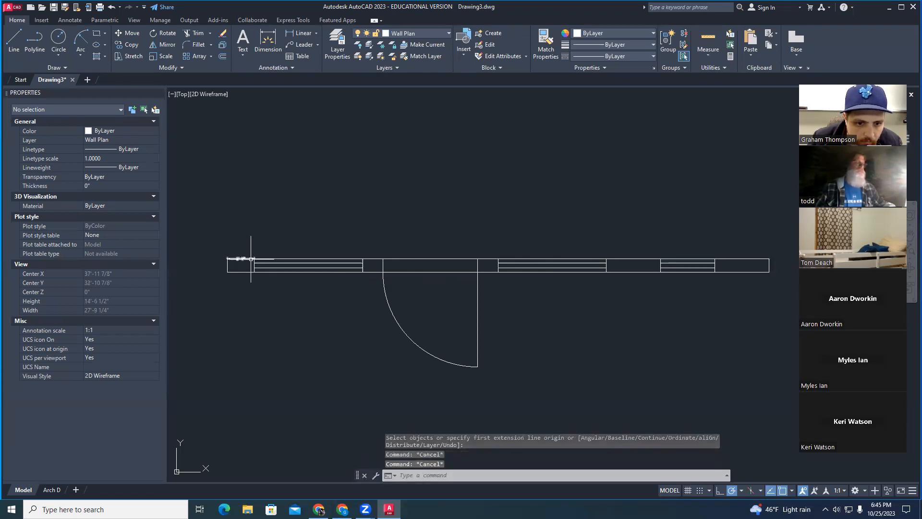
click(247, 258)
key(Delete)
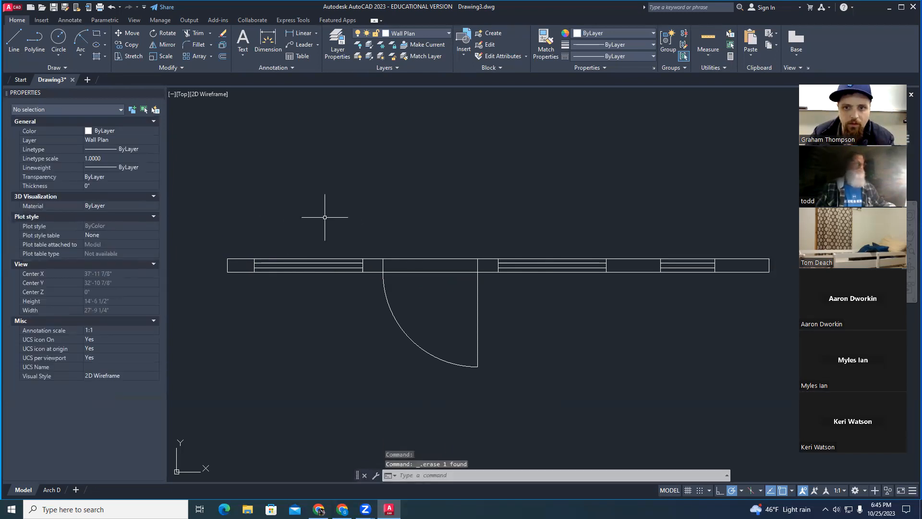
Add a linear dimension from the wall's upper left corner to the first window's left edge, placed just above the wall.
scroll(294, 235, up, 2)
key(Escape)
key(Escape)
scroll(323, 232, down, 3)
middle_drag(397, 232, 358, 235)
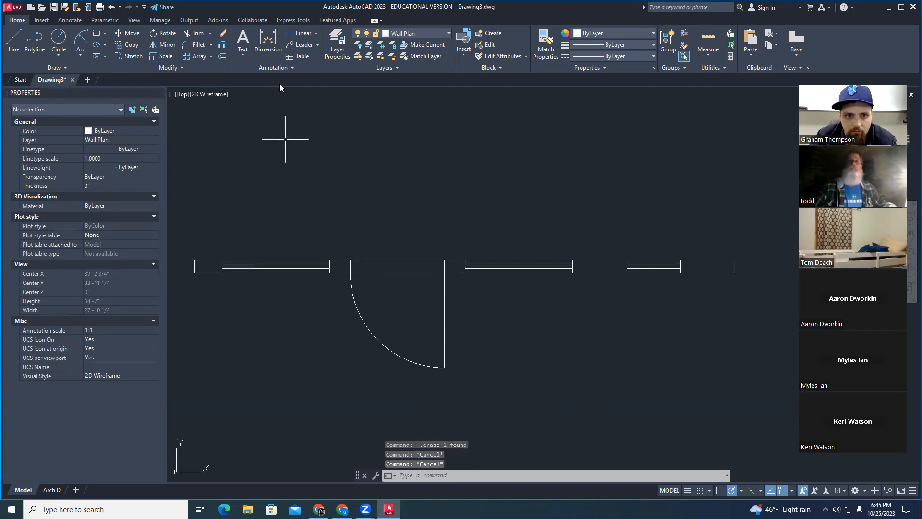
click(294, 34)
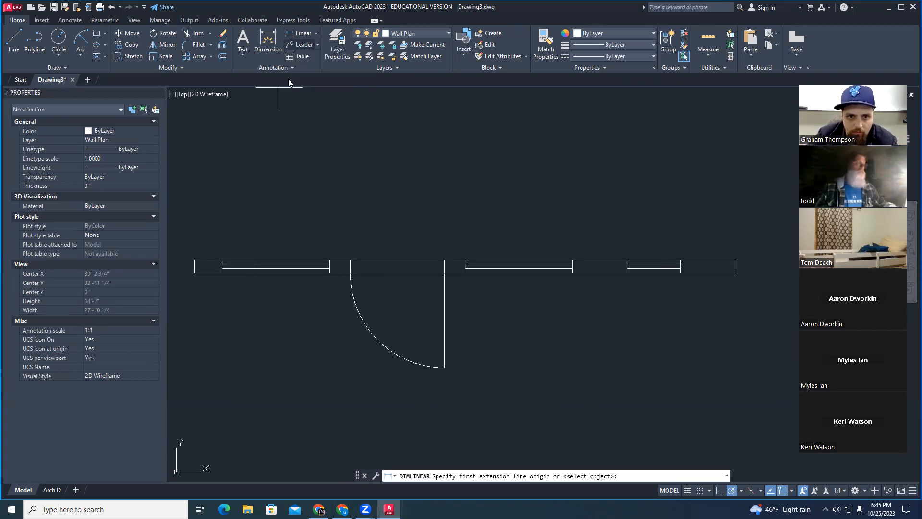
click(194, 260)
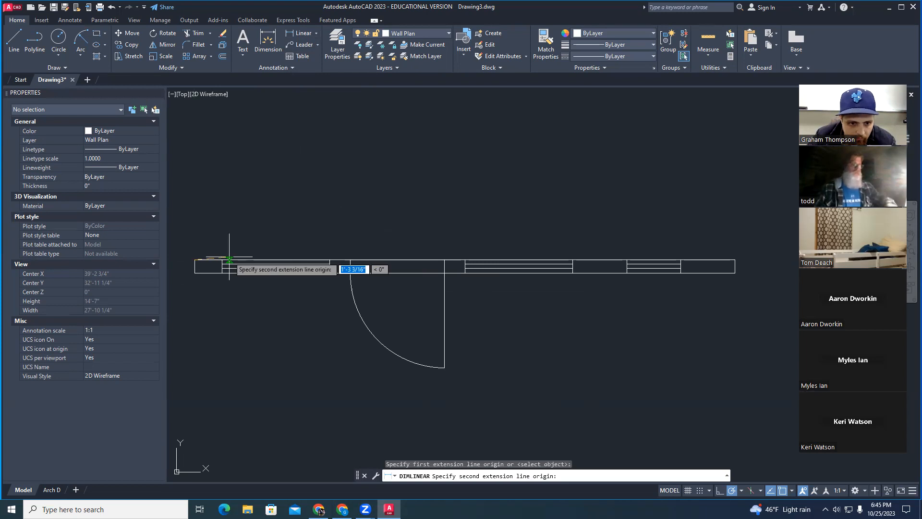
click(222, 260)
click(222, 251)
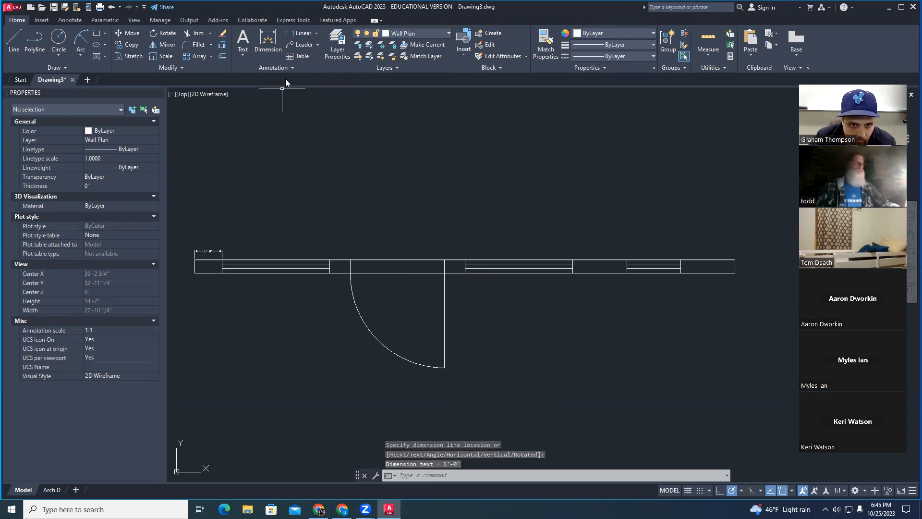
Add a linear dimension across the first window's width, with its dimension line aligned exactly to the wall-end dimension.
key(Return)
click(223, 260)
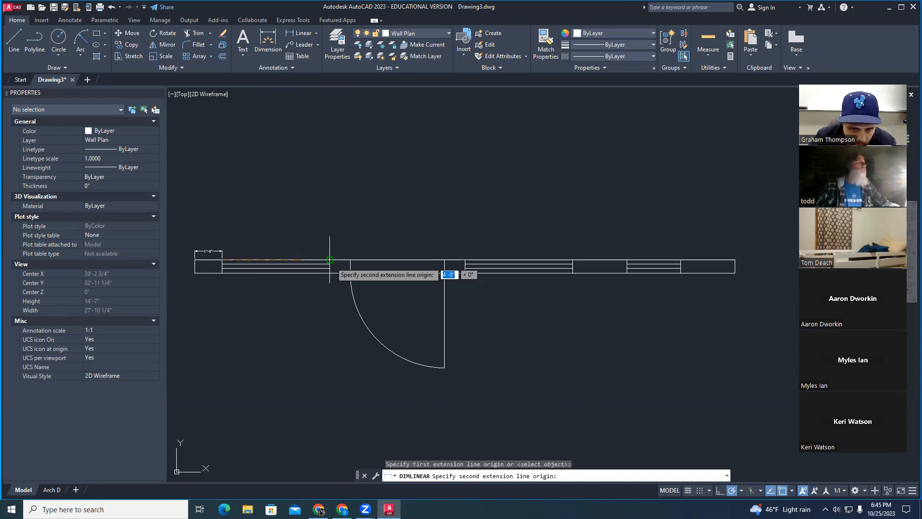
click(330, 260)
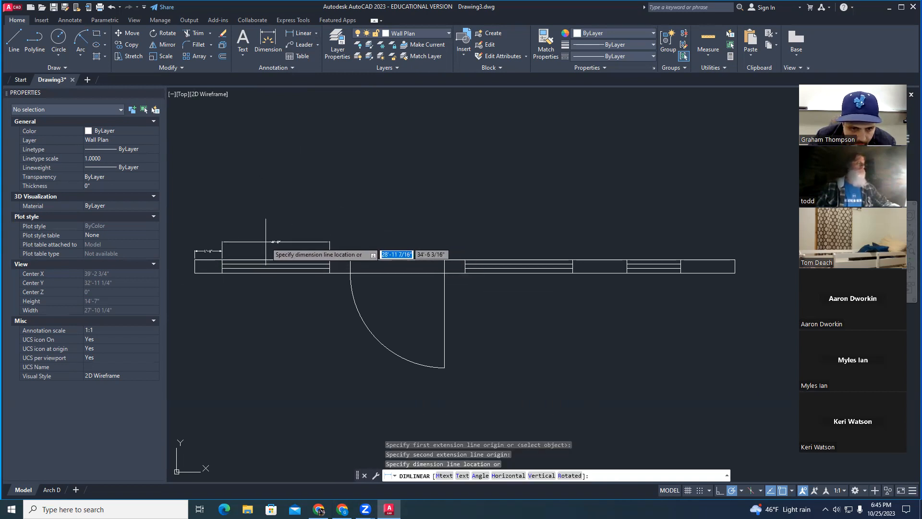
scroll(267, 240, up, 6)
middle_drag(338, 271, 486, 246)
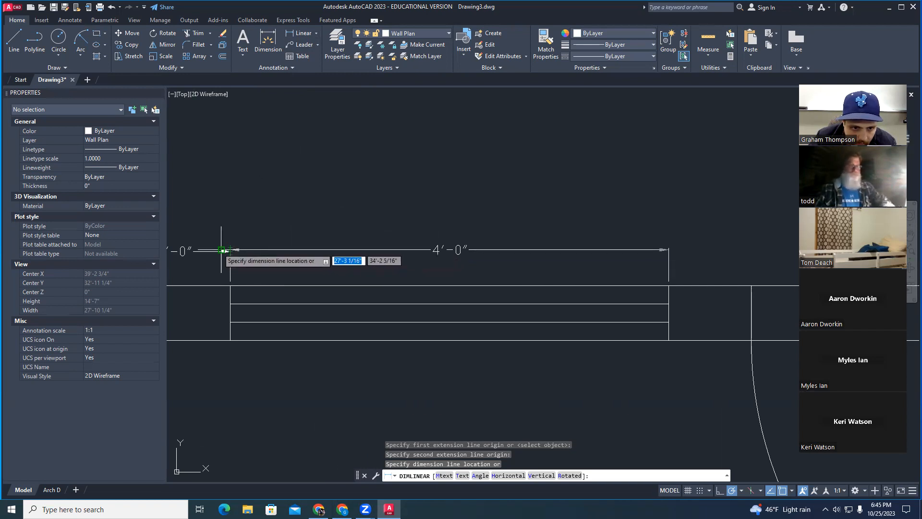
scroll(226, 250, up, 10)
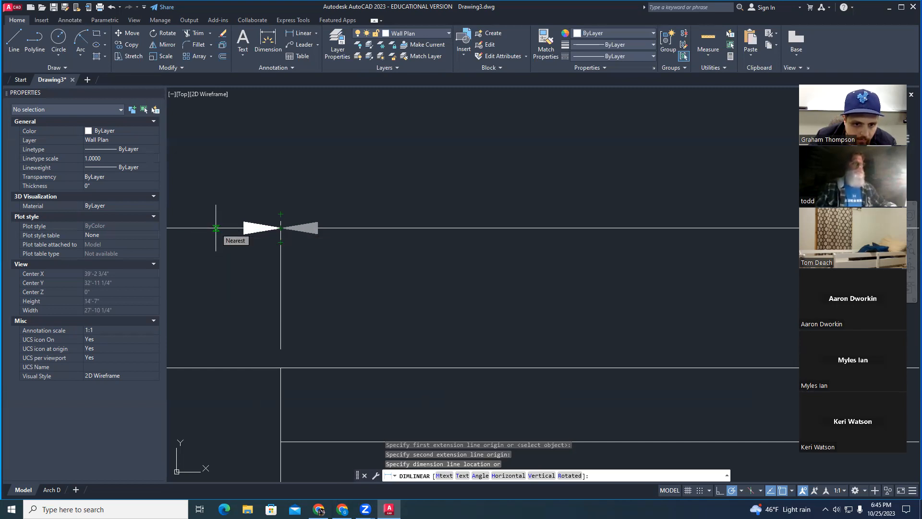
click(216, 228)
key(Escape)
key(Escape)
scroll(422, 261, down, 4)
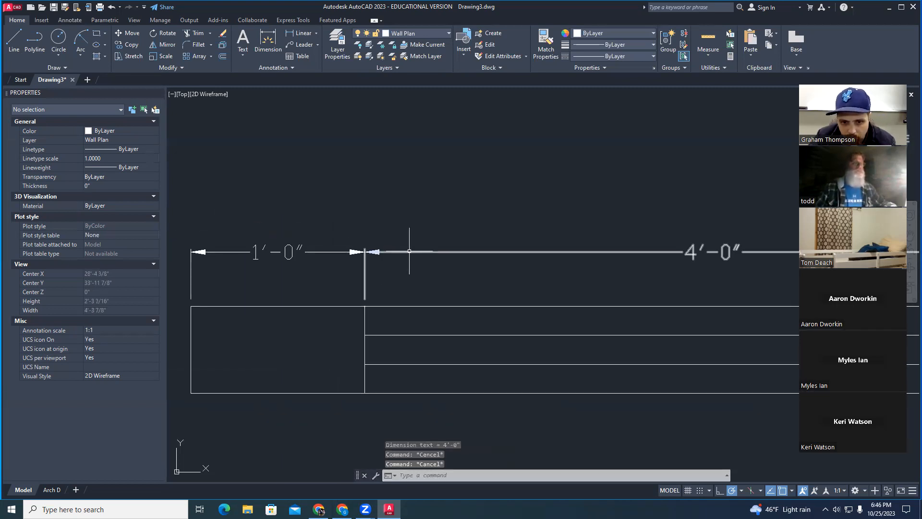
Add a linear dimension from the first window's right edge to the door opening's left side, in line with the existing dimensions.
scroll(351, 254, down, 4)
middle_drag(521, 267, 387, 264)
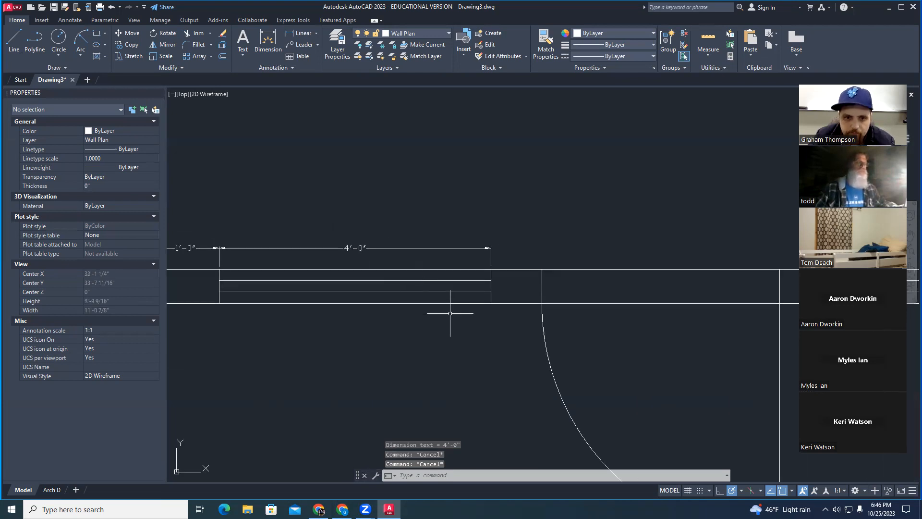
click(304, 33)
click(491, 269)
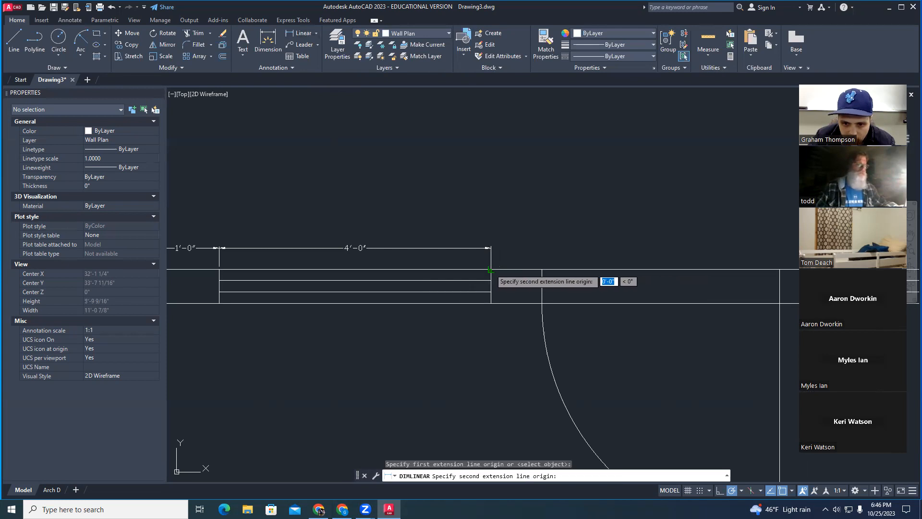
click(542, 269)
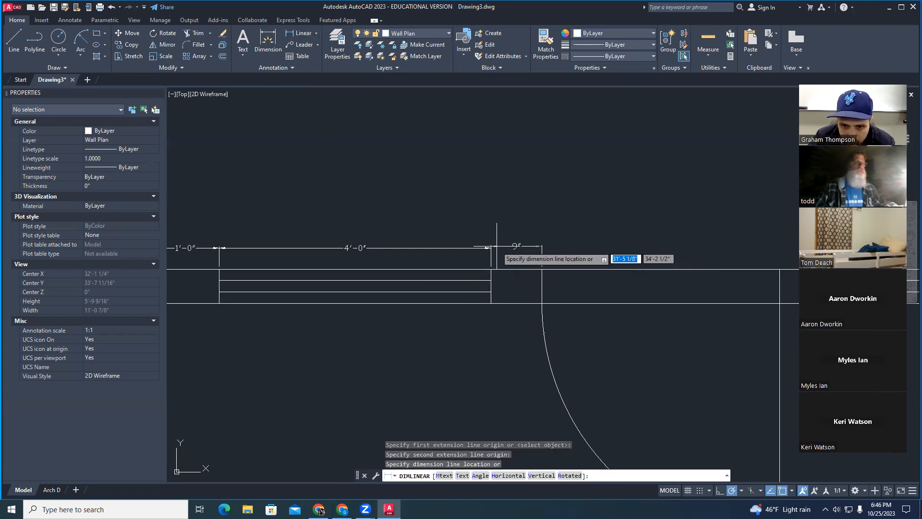
click(477, 247)
key(Escape)
scroll(473, 261, down, 2)
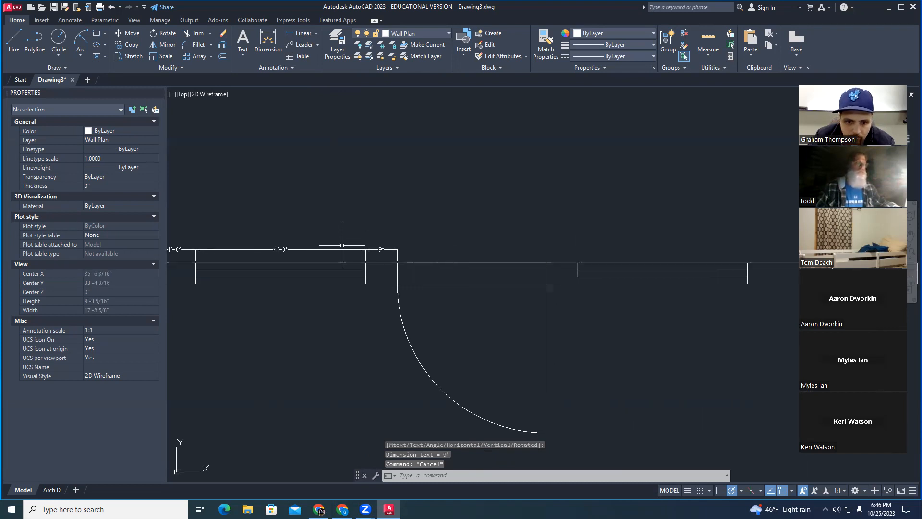
Add a linear dimension across the door opening's width, aligned with the dimension line above the first window.
click(303, 33)
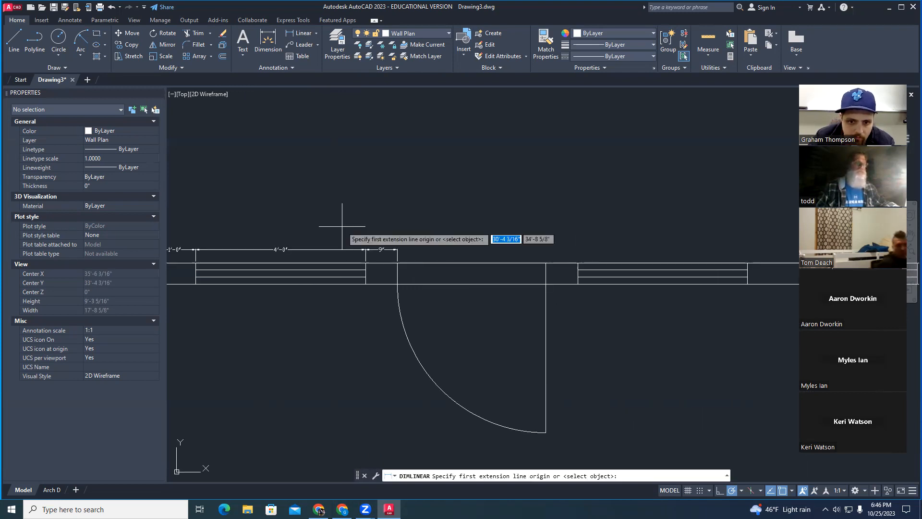
click(396, 263)
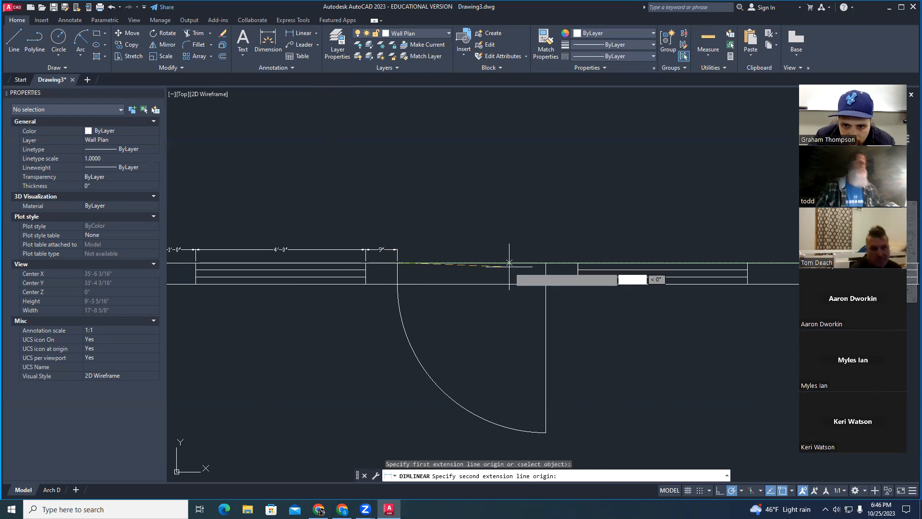
click(546, 263)
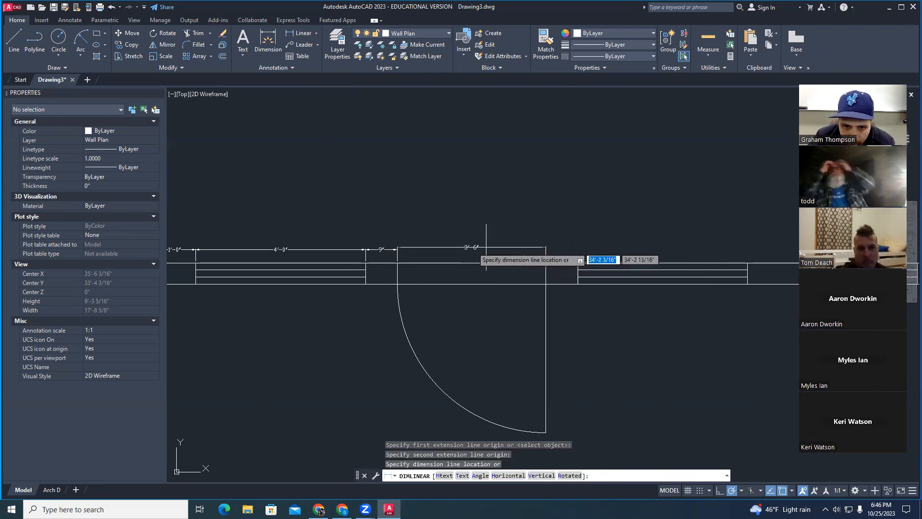
click(347, 249)
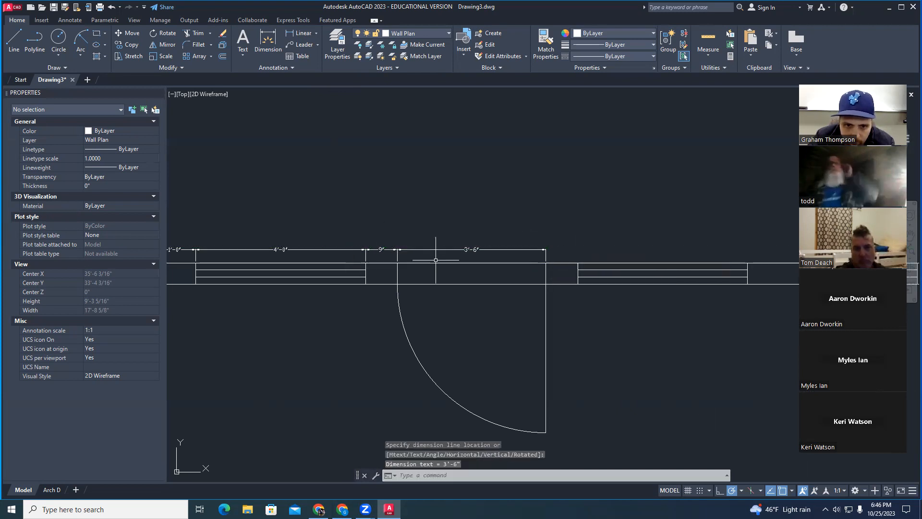
key(Escape)
key(Escape)
Add a linear dimension from the door opening's right side to the second window's left edge, aligned with the door dimension.
middle_drag(644, 313, 474, 327)
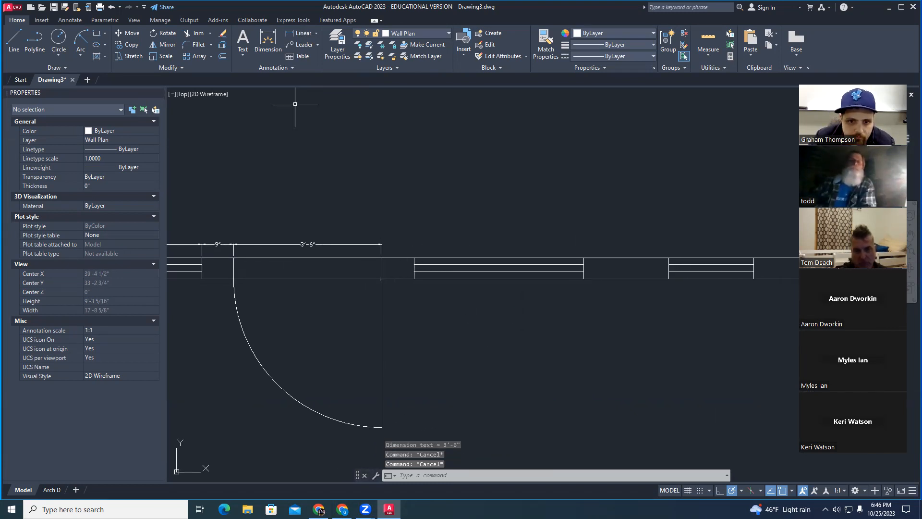
key(Return)
click(381, 258)
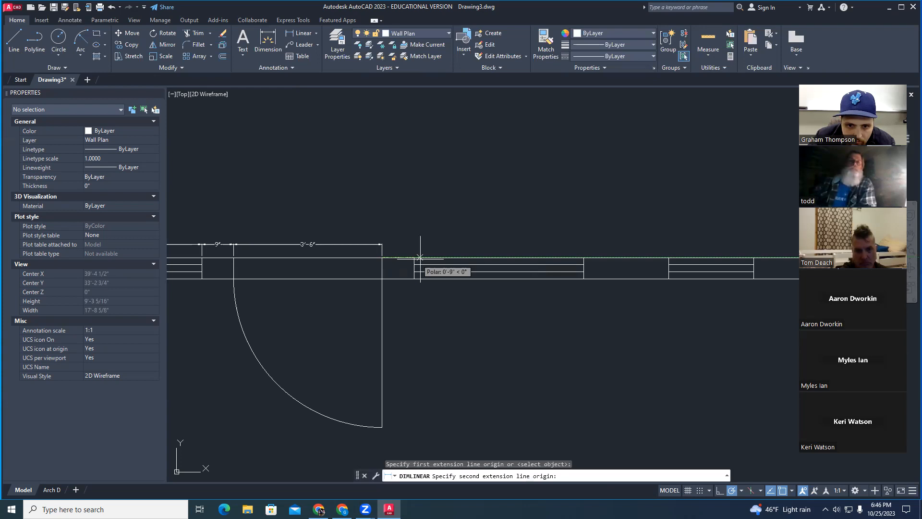
click(414, 257)
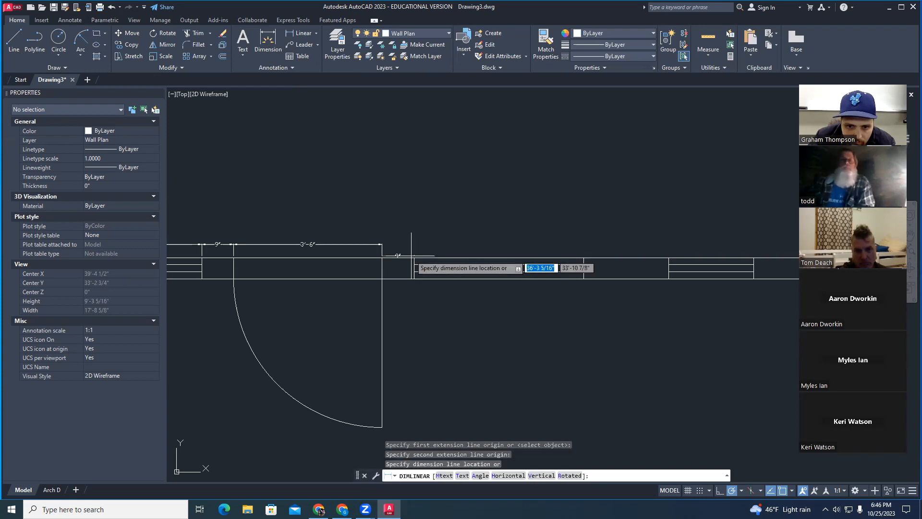
click(365, 244)
key(Escape)
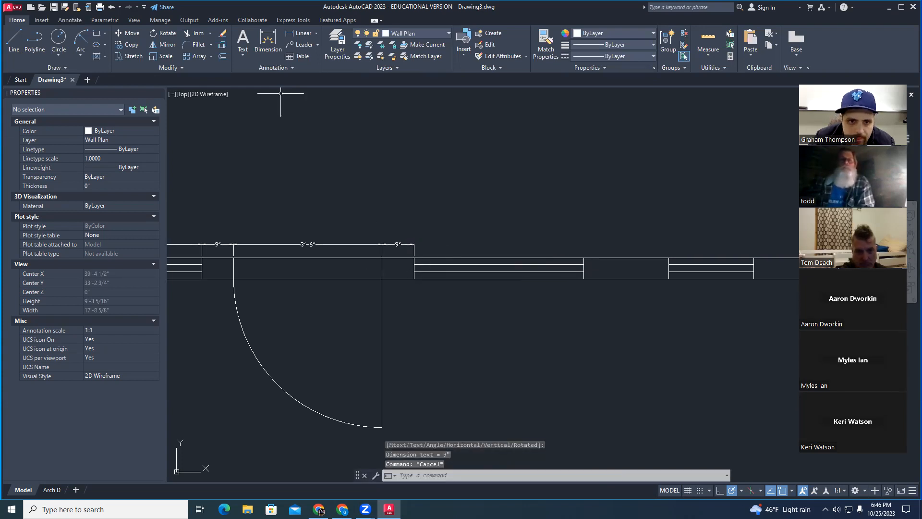
Add a linear dimension across the second window's width, in line with the dimension beside the door opening.
key(Return)
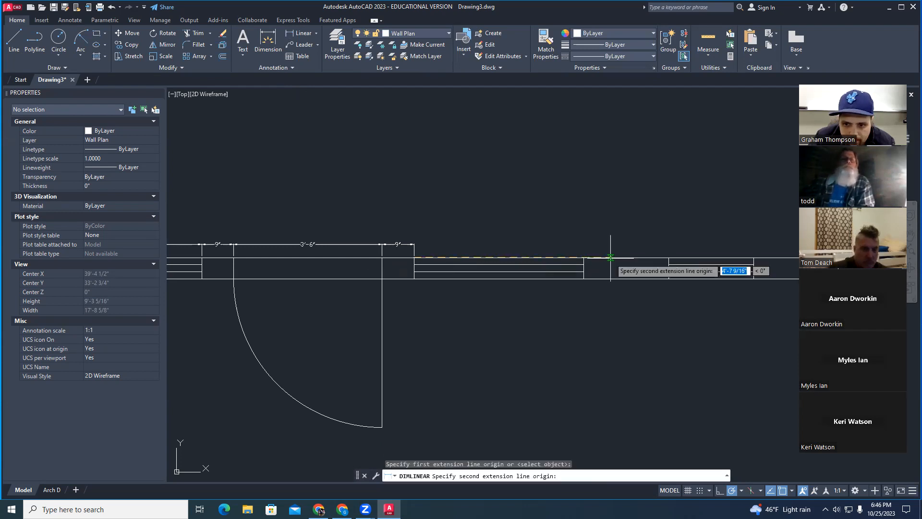
click(584, 258)
click(413, 257)
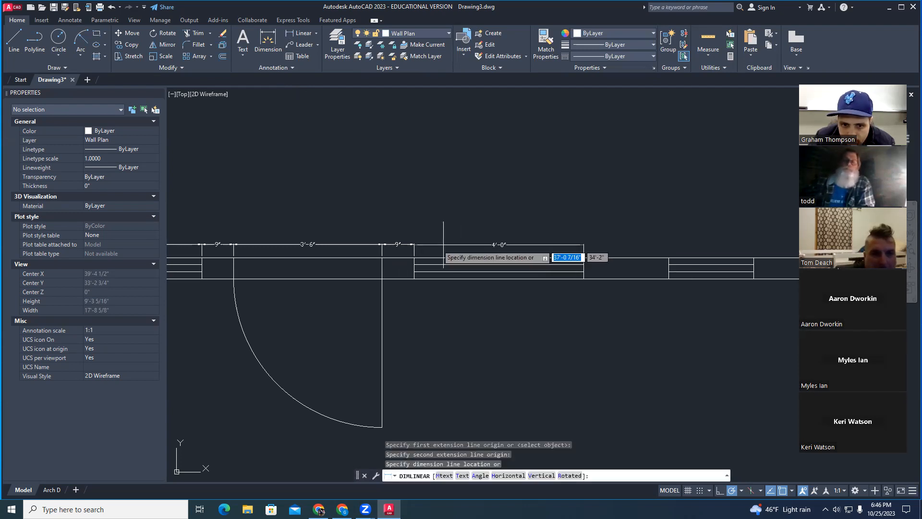
click(400, 245)
key(Escape)
mouse_move(559, 244)
middle_down()
mouse_move(508, 226)
mouse_move(347, 249)
middle_up()
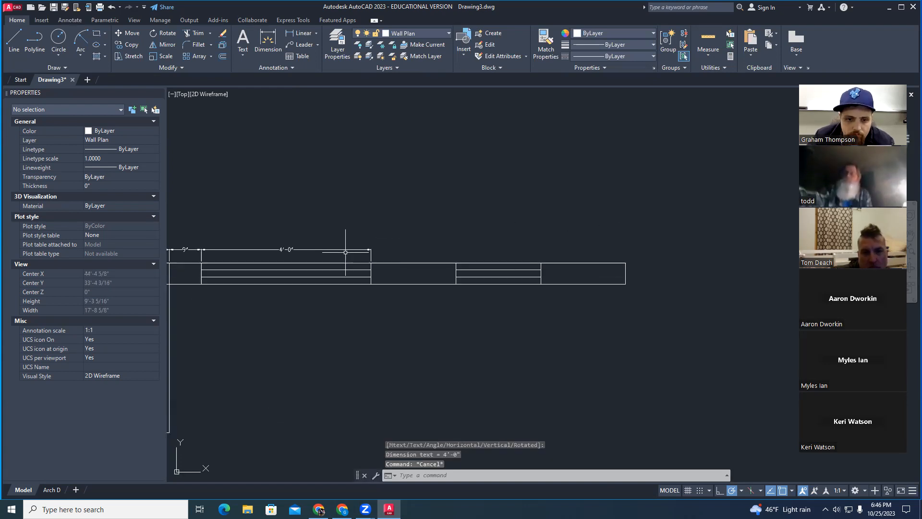
click(346, 249)
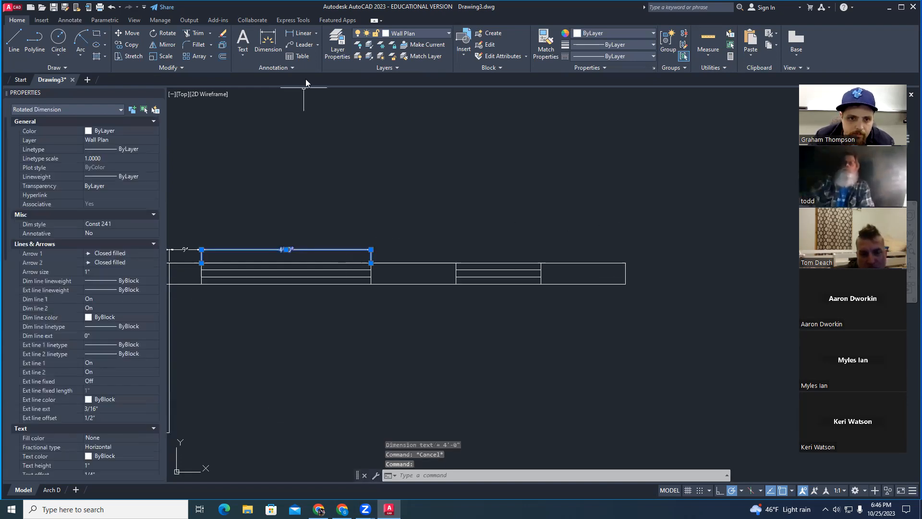
click(303, 33)
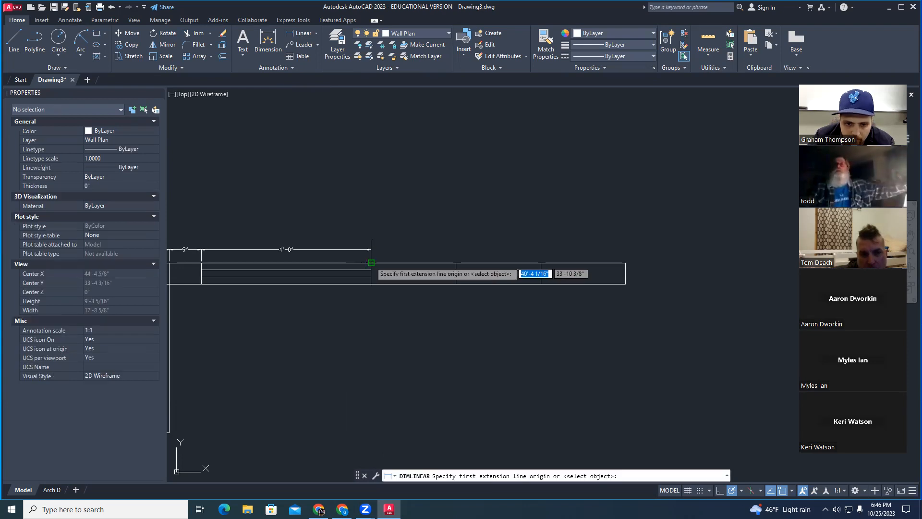
click(371, 263)
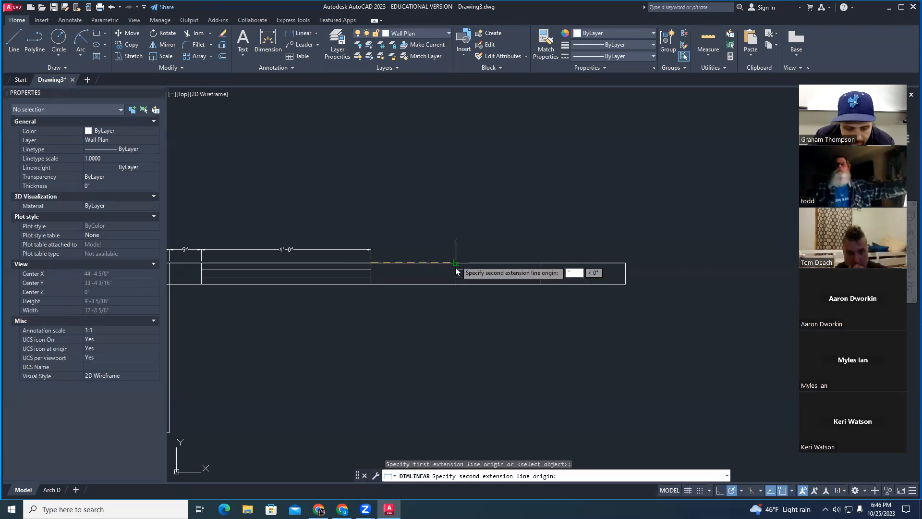
key(Escape)
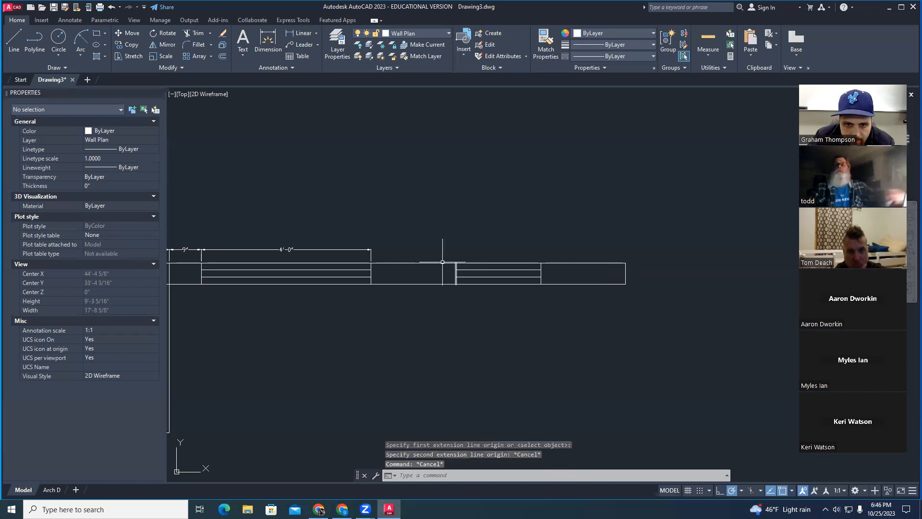
Add a linear dimension from the second window's right edge to the third window's left edge, aligned with the existing string.
click(303, 33)
click(371, 262)
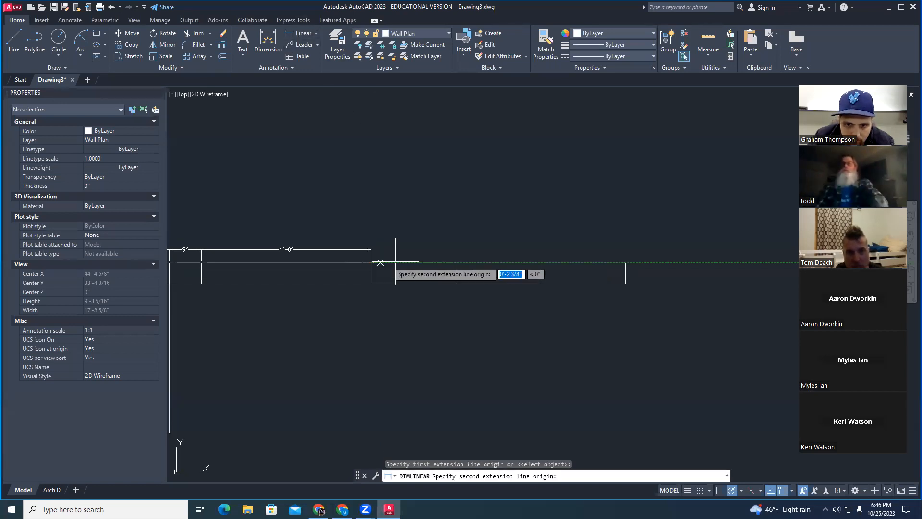
click(456, 262)
click(358, 250)
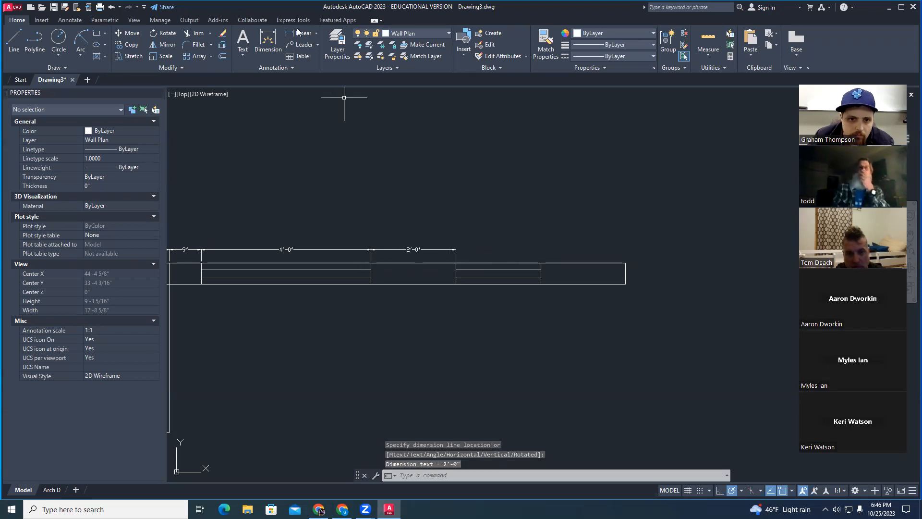
Add a linear dimension across the third window's width, in line with the preceding dimension.
key(Return)
click(456, 263)
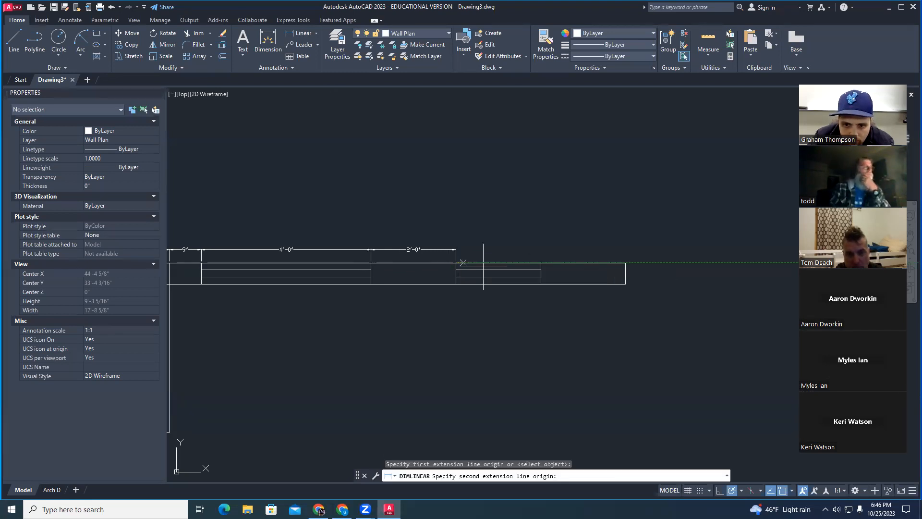
click(541, 262)
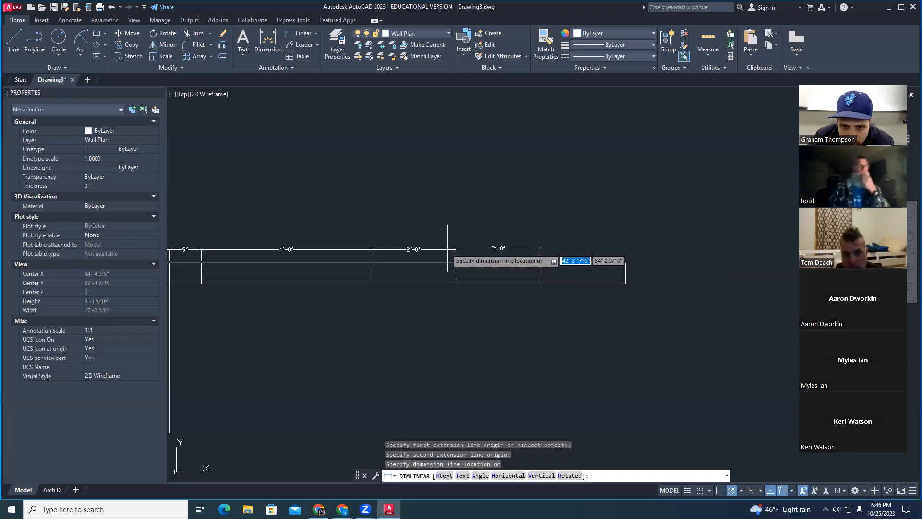
click(510, 249)
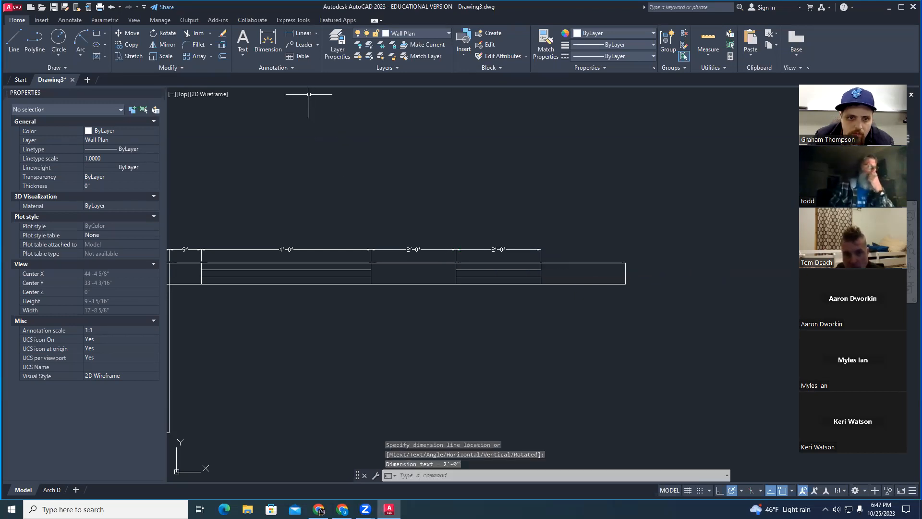
Add a linear dimension from the third window's right edge to the wall's right end, in line with the others.
key(Return)
click(540, 262)
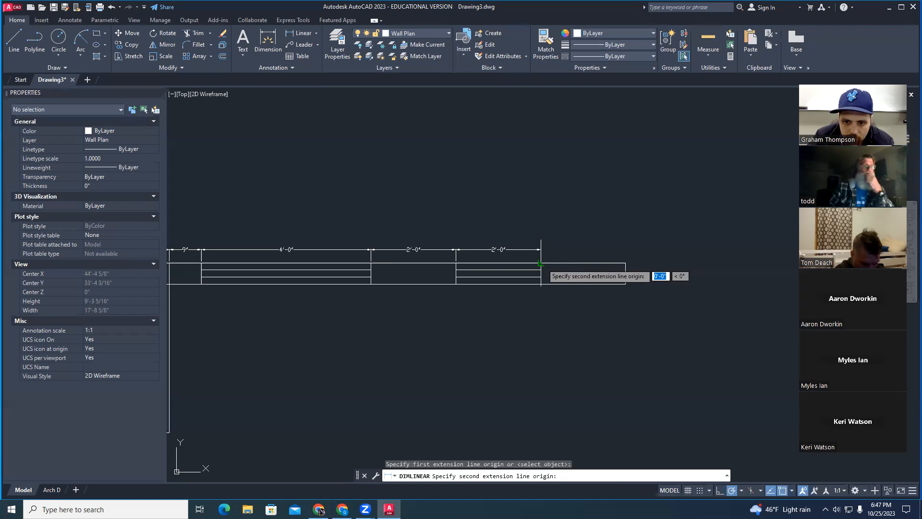
click(625, 262)
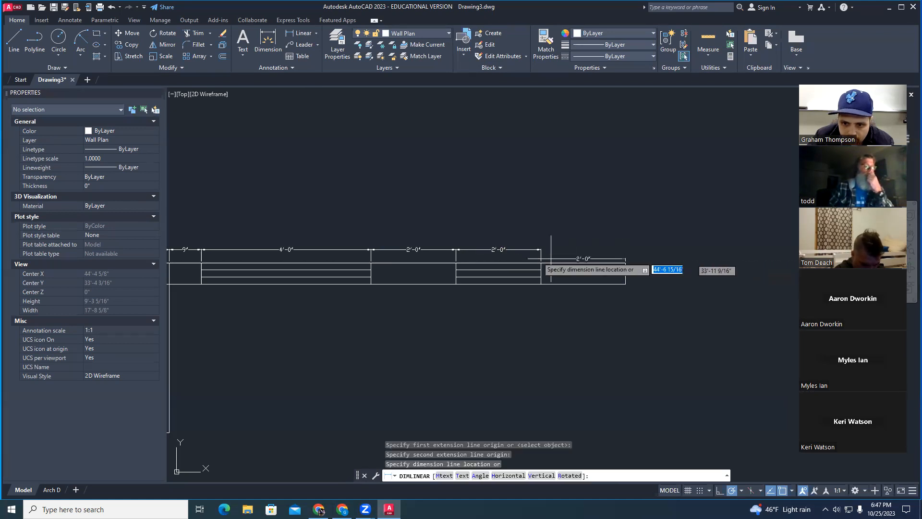
click(509, 249)
key(Escape)
key(Escape)
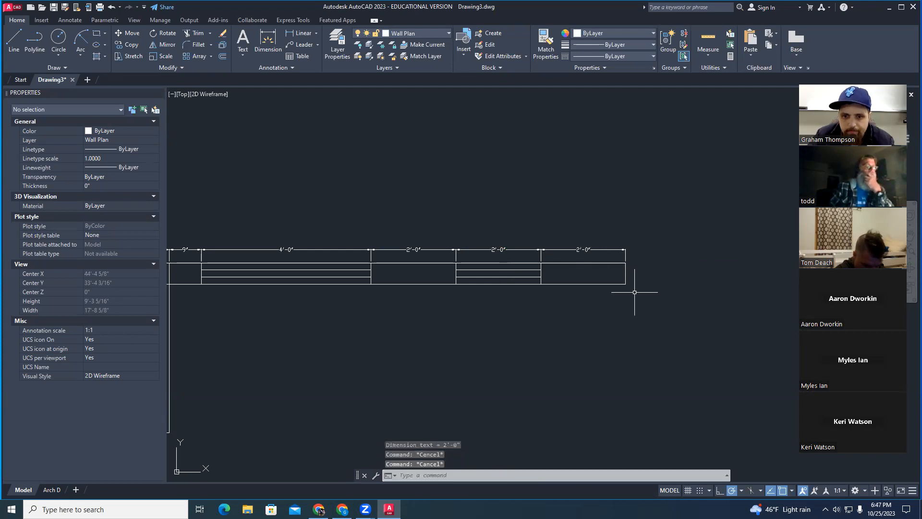
scroll(643, 289, down, 2)
middle_drag(547, 339, 663, 338)
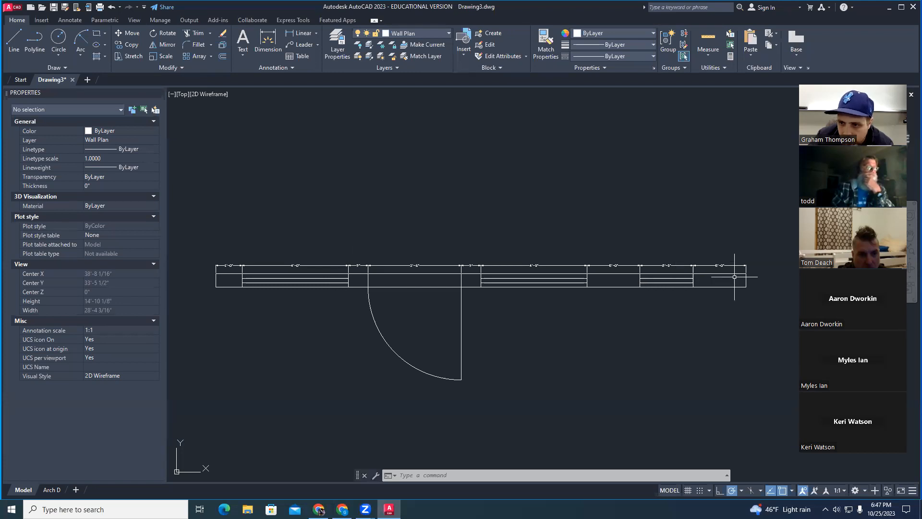
middle_drag(701, 280, 674, 283)
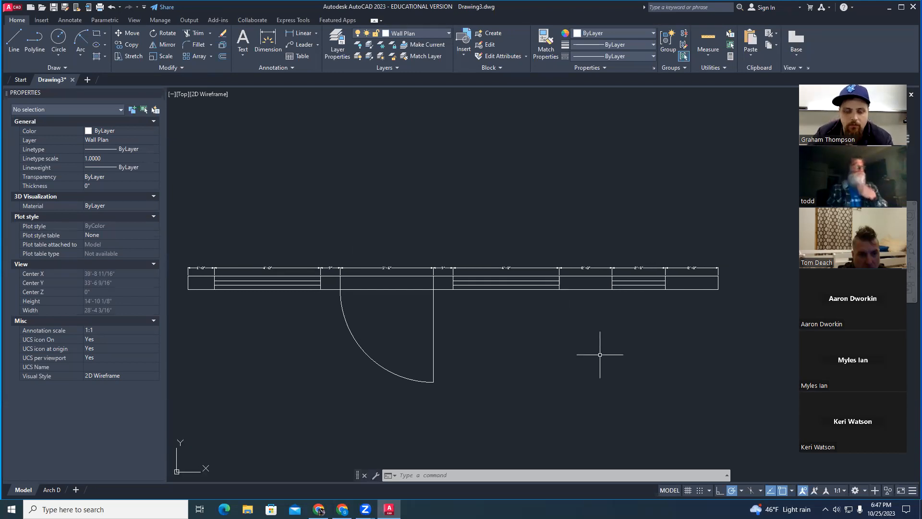
middle_drag(564, 335, 572, 335)
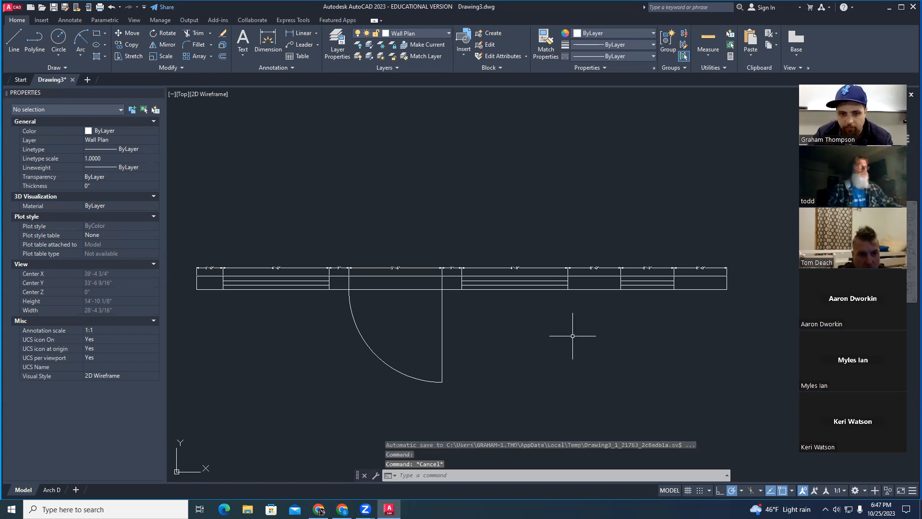
click(403, 34)
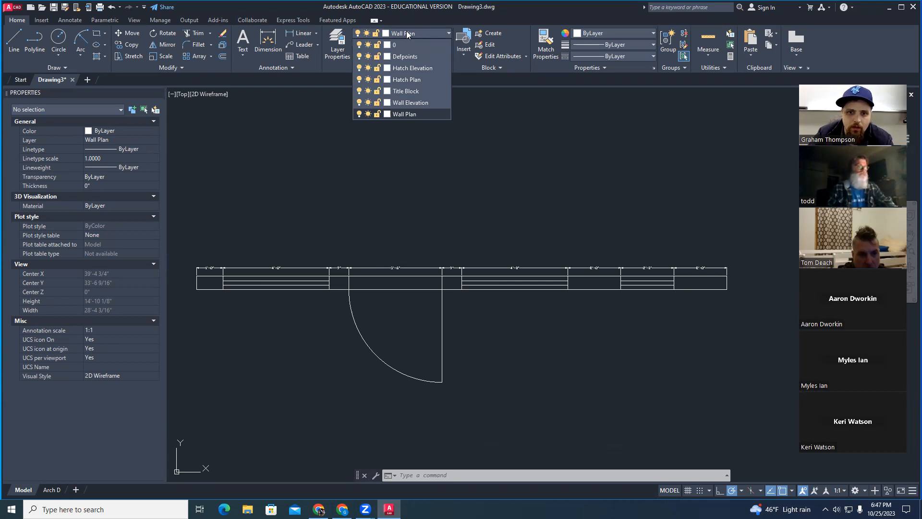
click(407, 33)
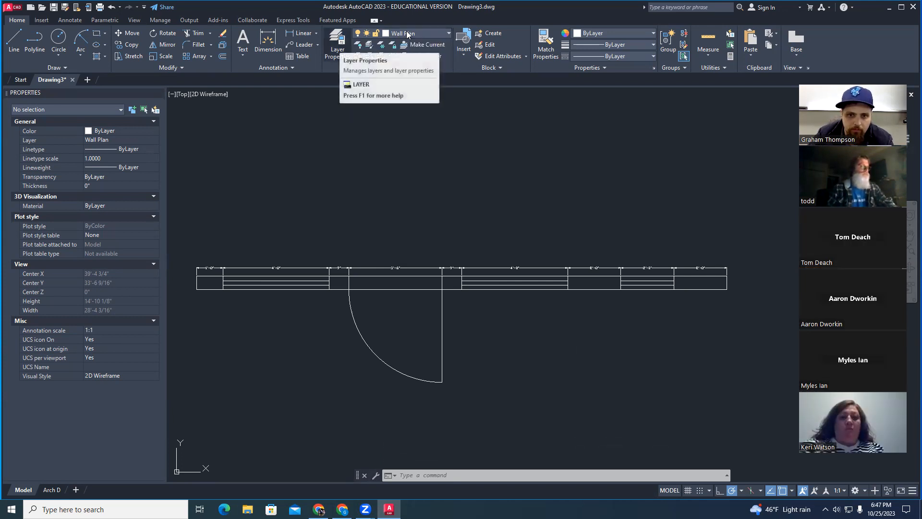
Make Hatch Plan the current layer and set its layer color to index color 131.
click(340, 43)
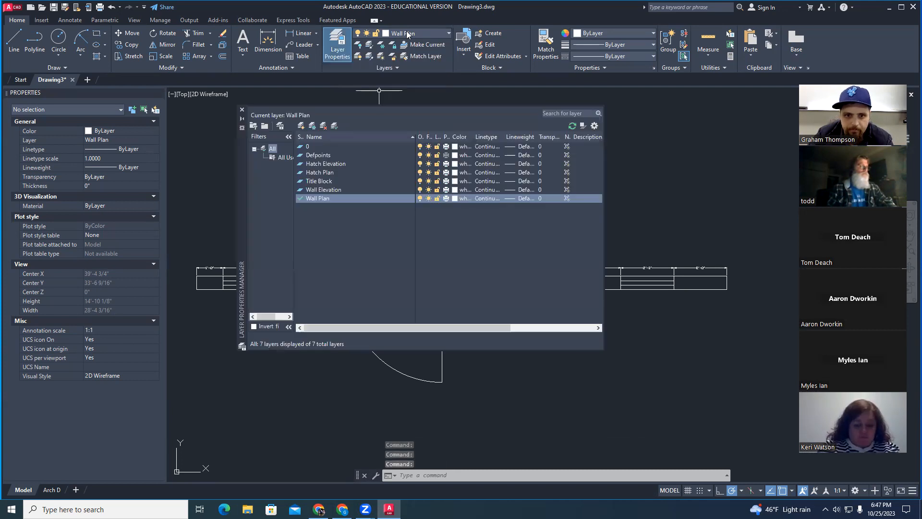
double_click(336, 173)
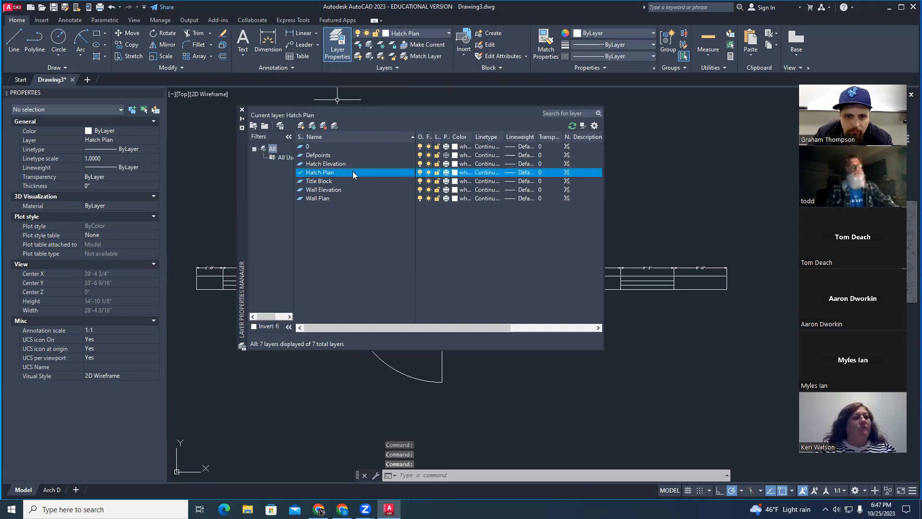
click(454, 174)
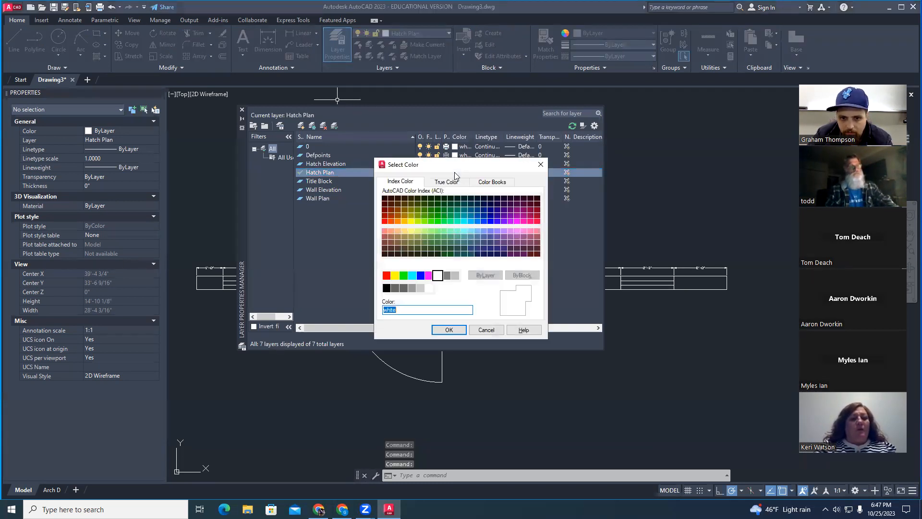
click(465, 230)
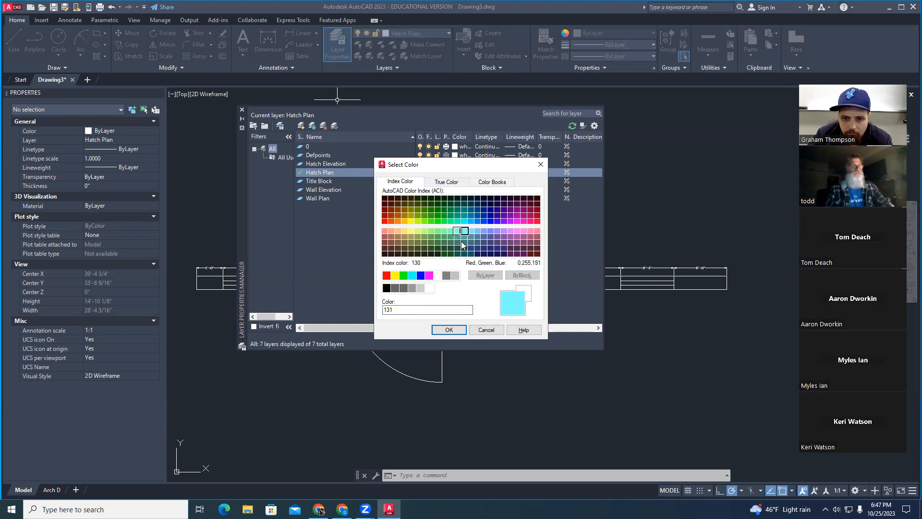
drag(415, 309, 357, 308)
key(Return)
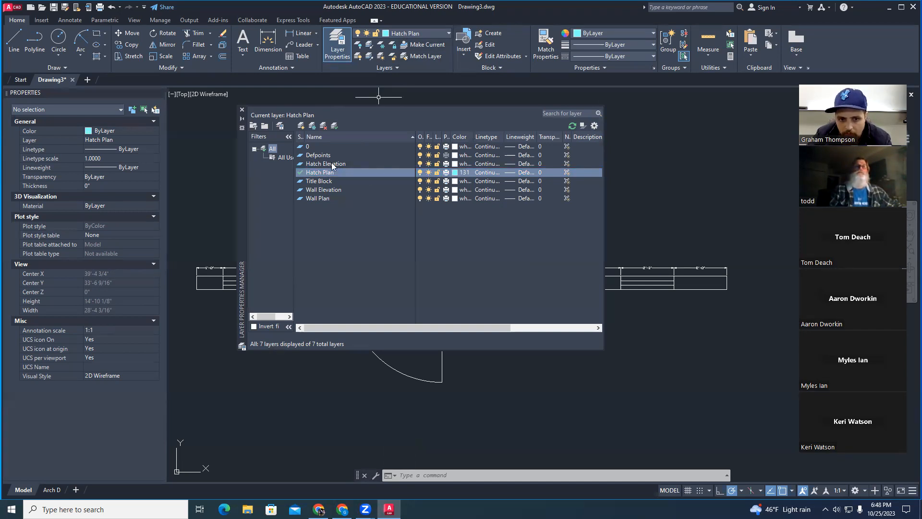
Set the Hatch Elevation layer's color to 131 and close the layer manager.
click(456, 164)
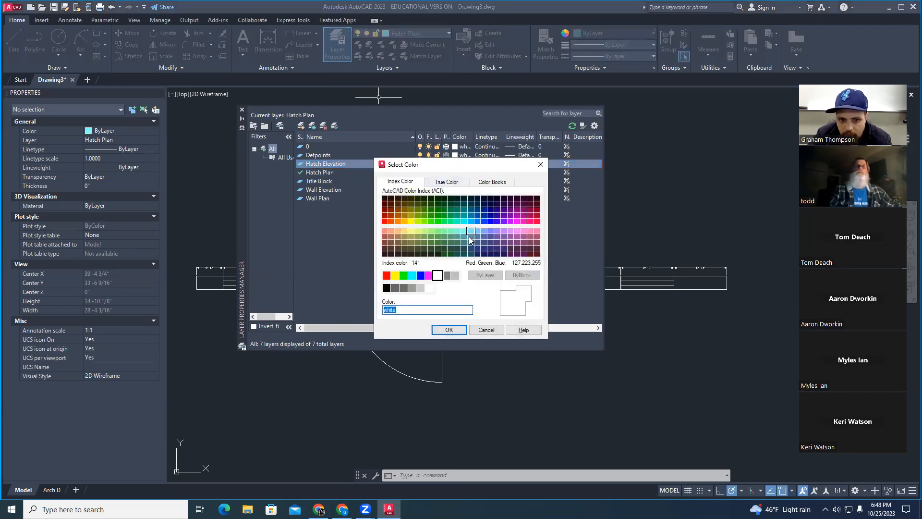
text(1)
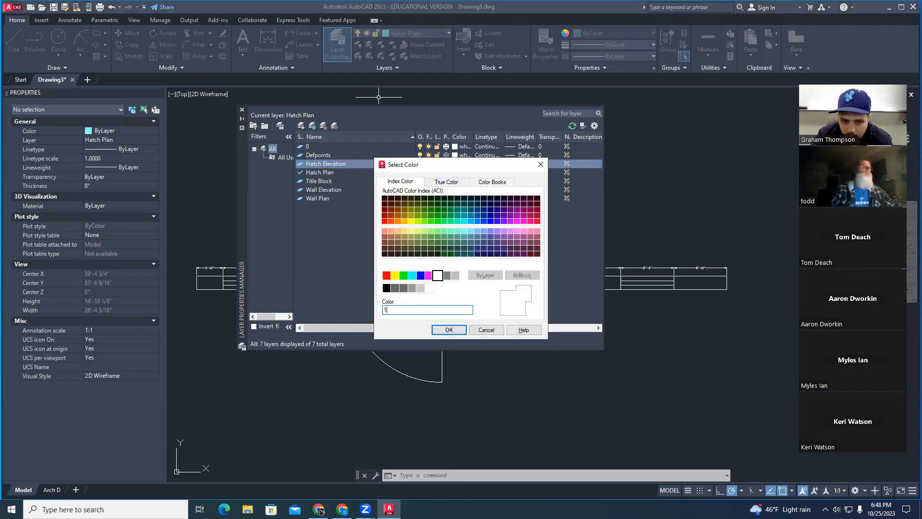
text(31)
key(Return)
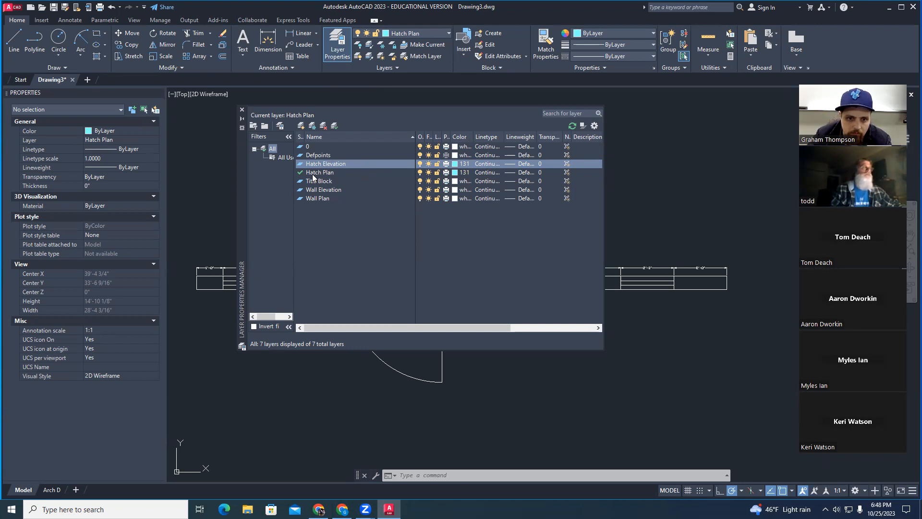
click(243, 111)
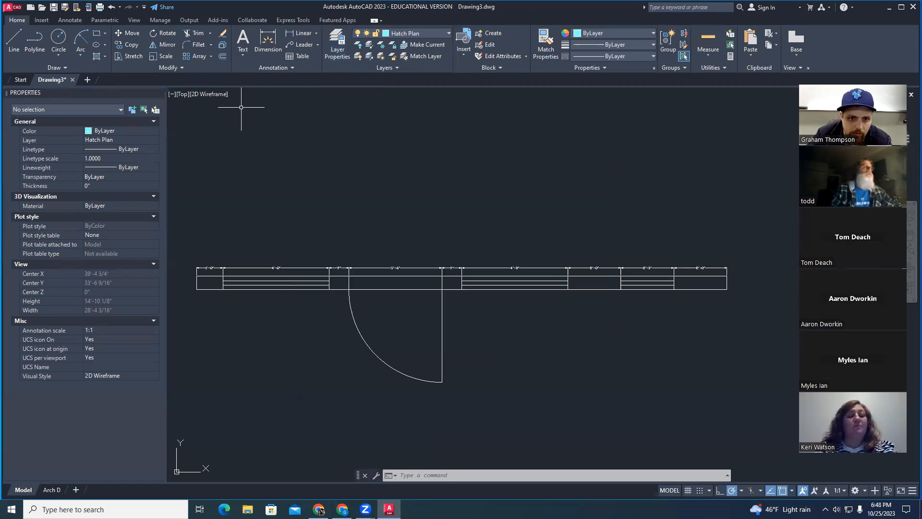
key(Escape)
key(Escape)
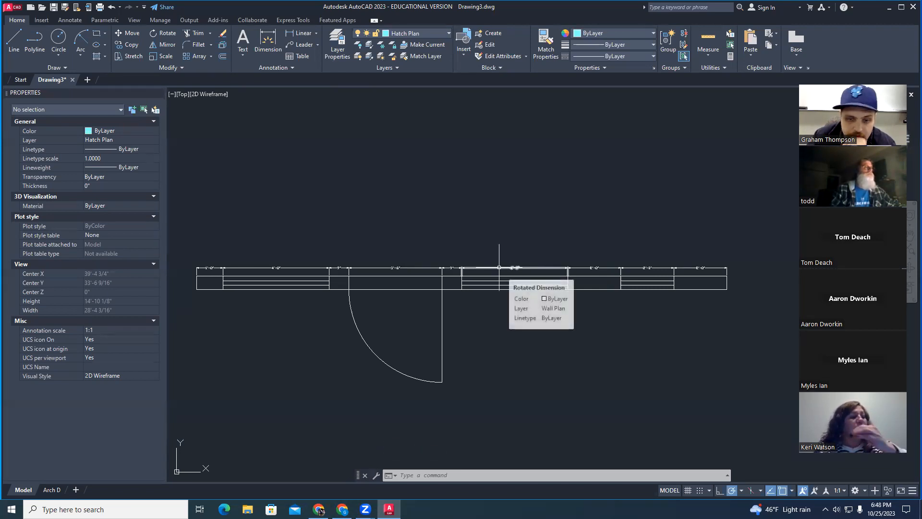
Create a new layer named Dim and close the layer manager.
click(448, 36)
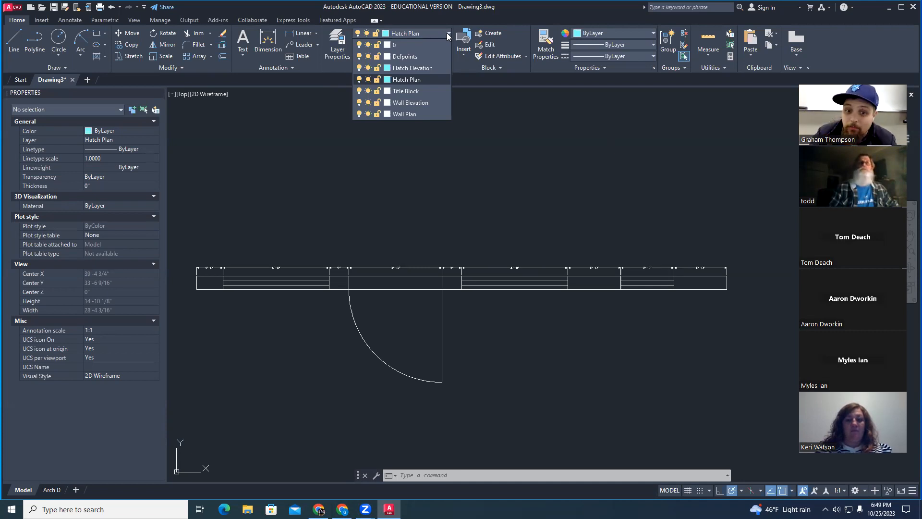
click(446, 33)
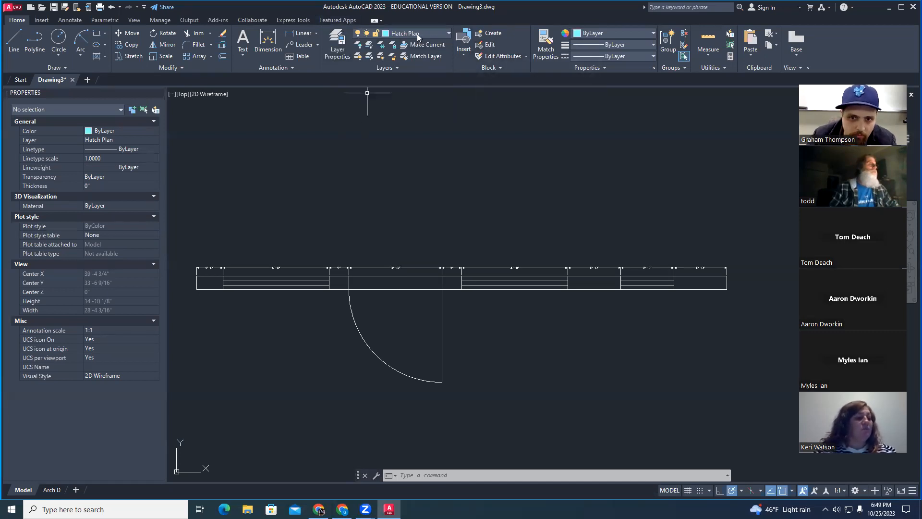
click(336, 43)
click(300, 125)
text(D)
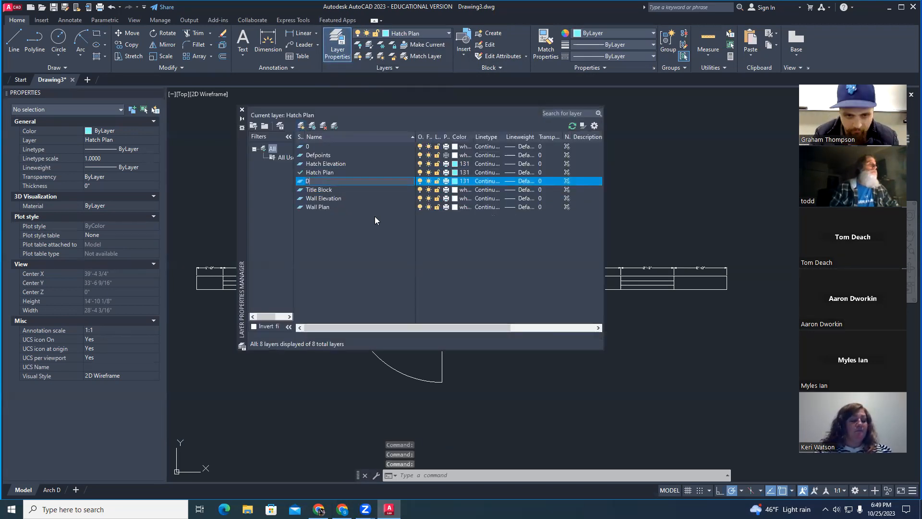
text(ime)
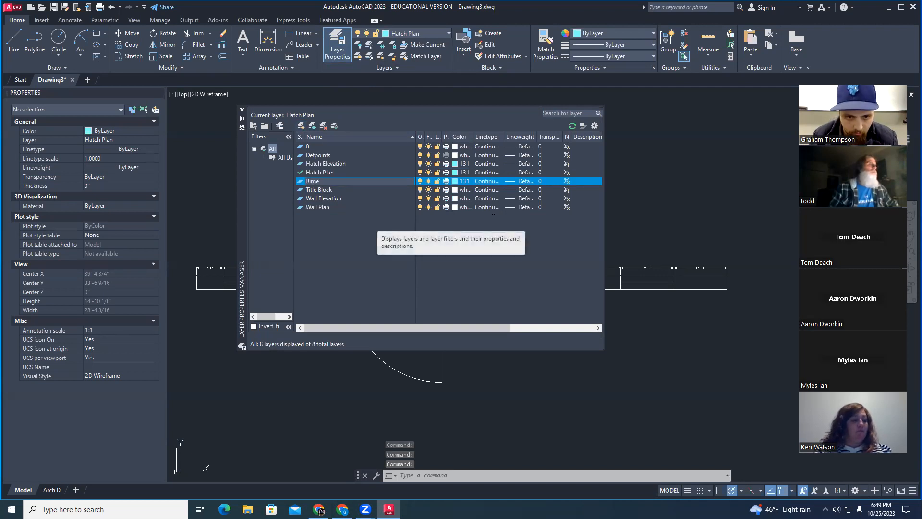
key(BackSpace)
key(Return)
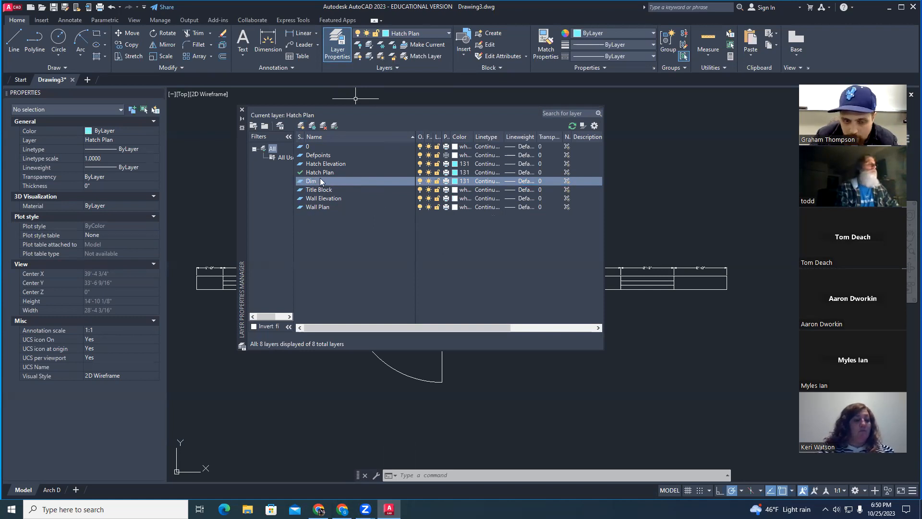
click(242, 112)
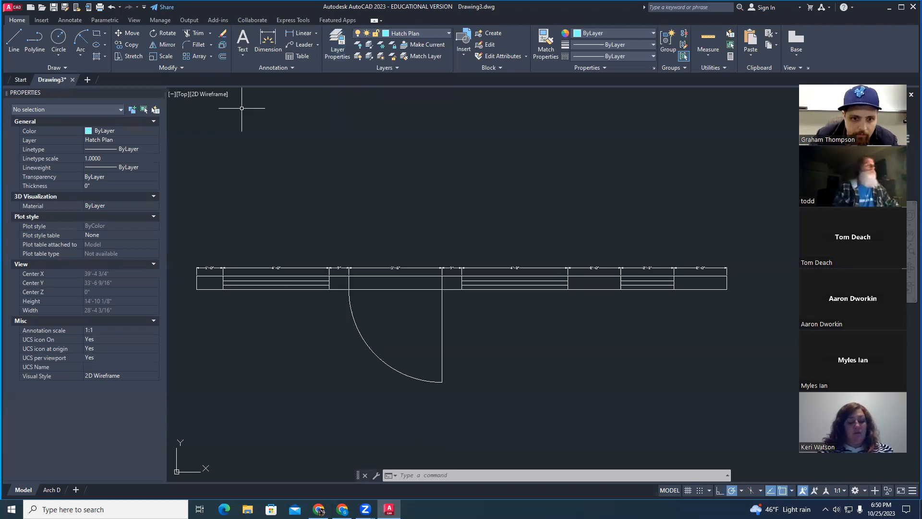
click(215, 268)
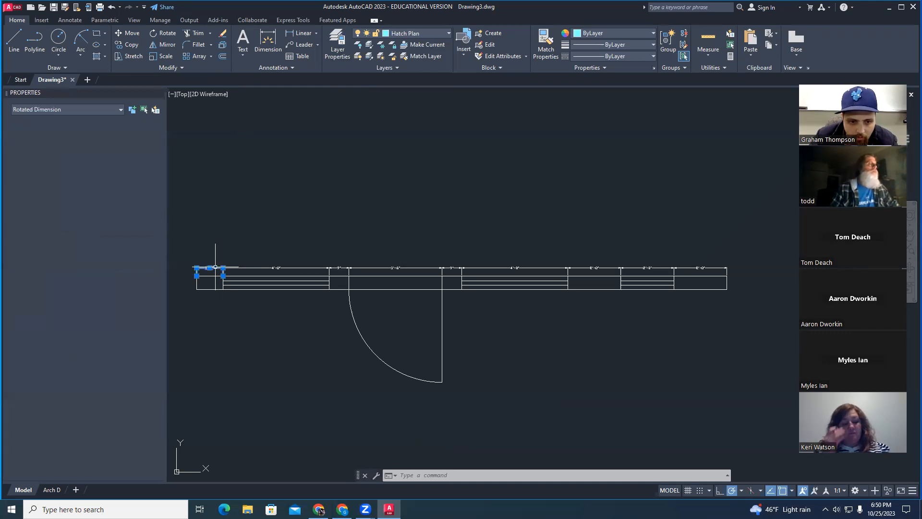
click(254, 268)
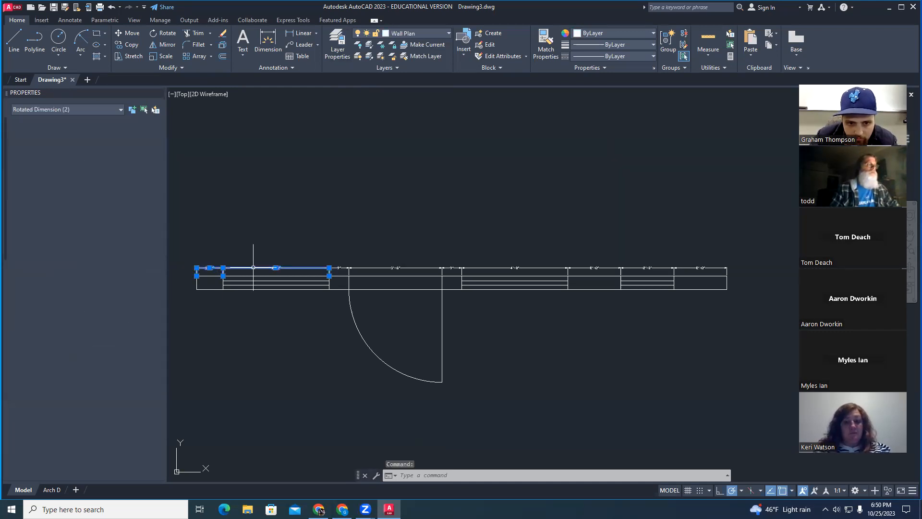
click(340, 269)
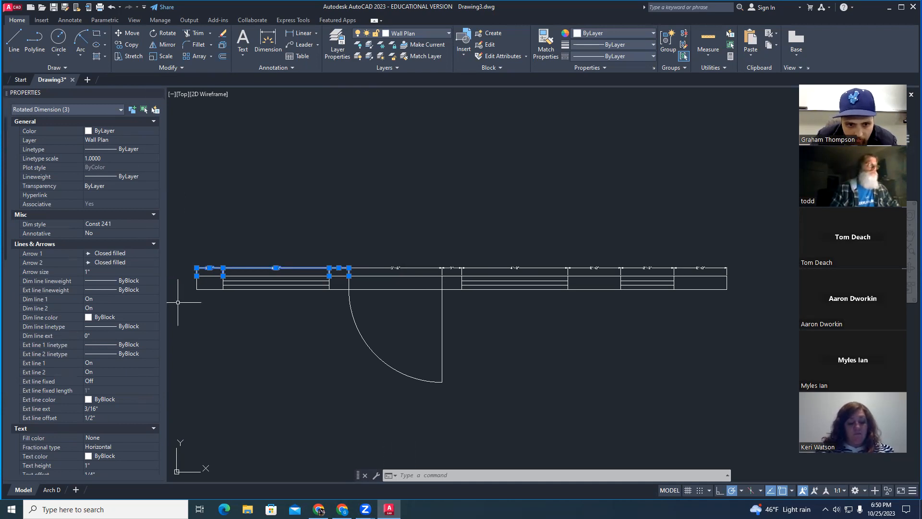
click(379, 265)
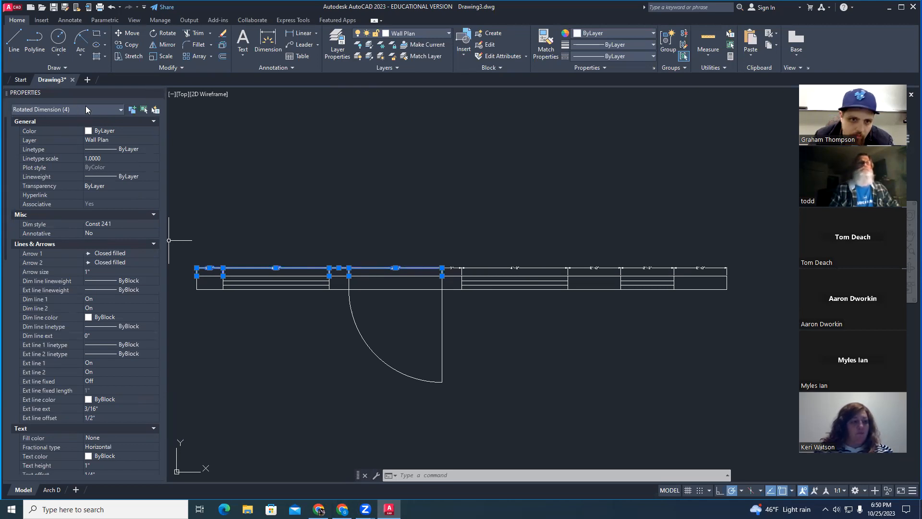
click(456, 268)
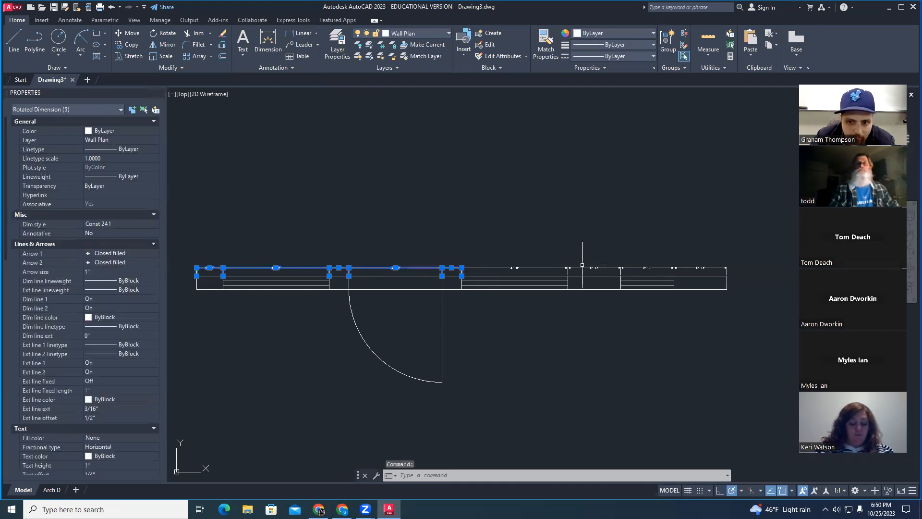
click(442, 311)
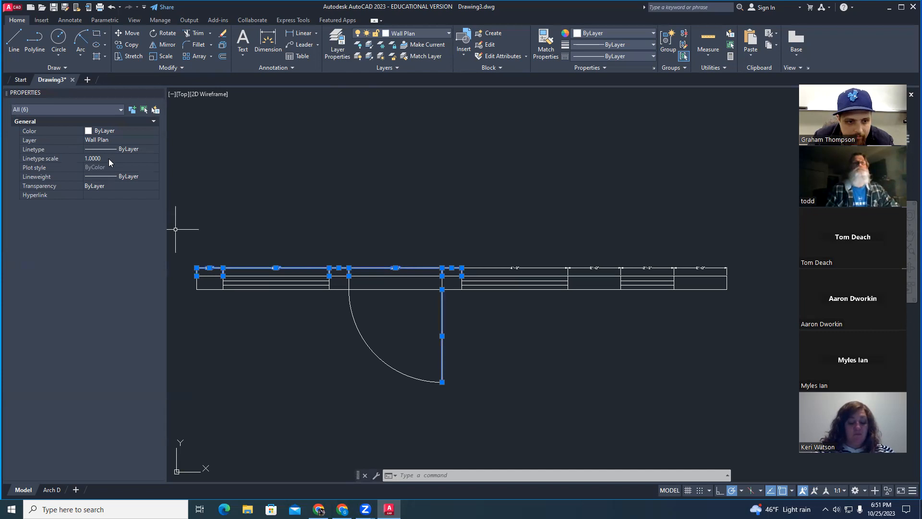
click(442, 352)
mouse_move(472, 355)
mouse_down()
mouse_move(415, 353)
mouse_move(431, 345)
mouse_up()
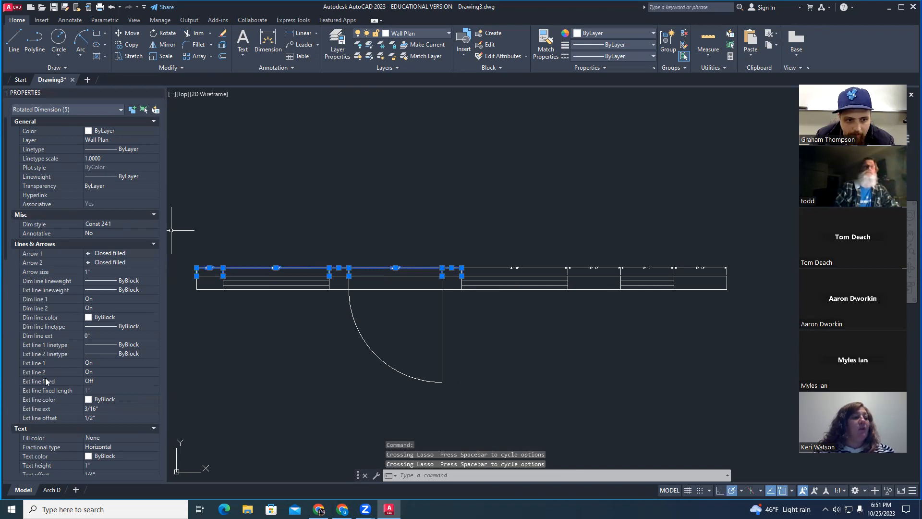
click(528, 268)
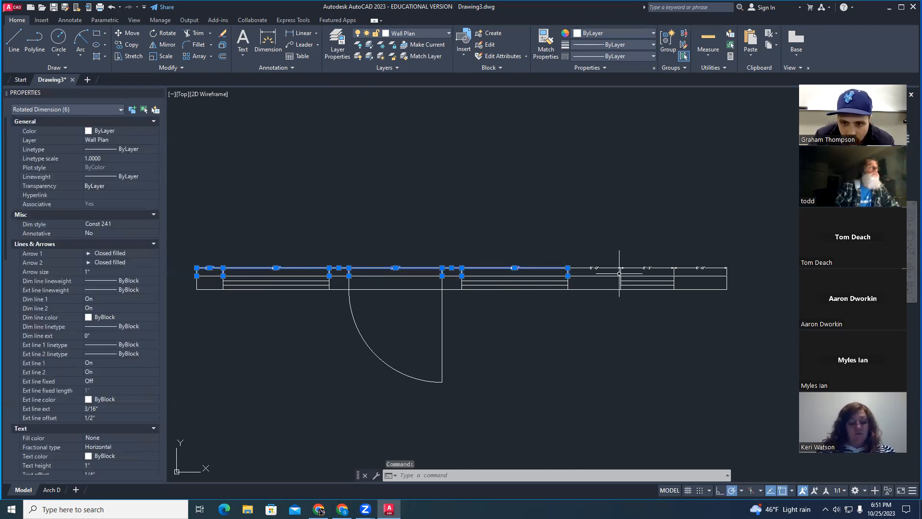
right_click(583, 269)
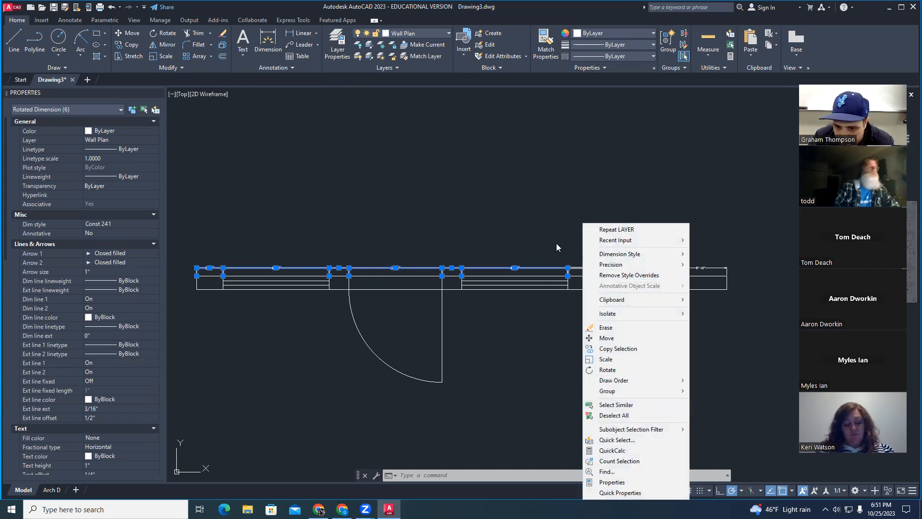
click(651, 408)
key(Escape)
key(Escape)
key(Escape)
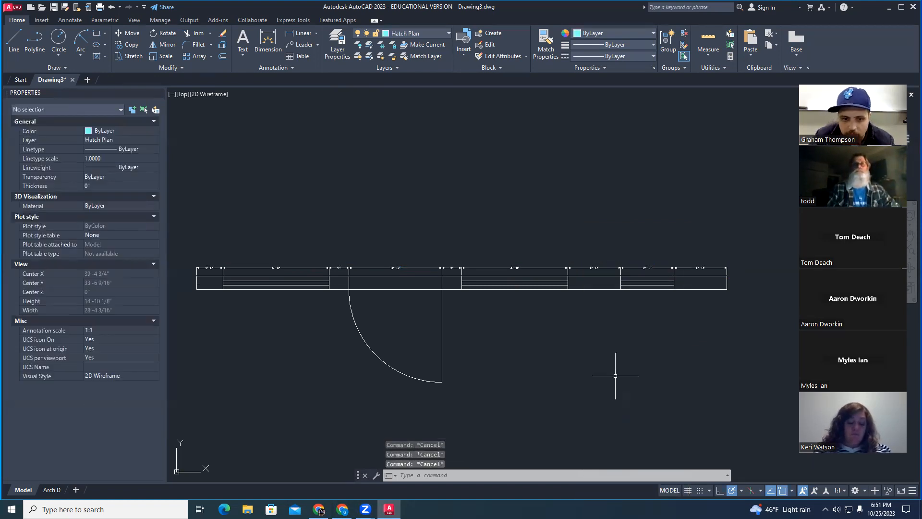
click(208, 268)
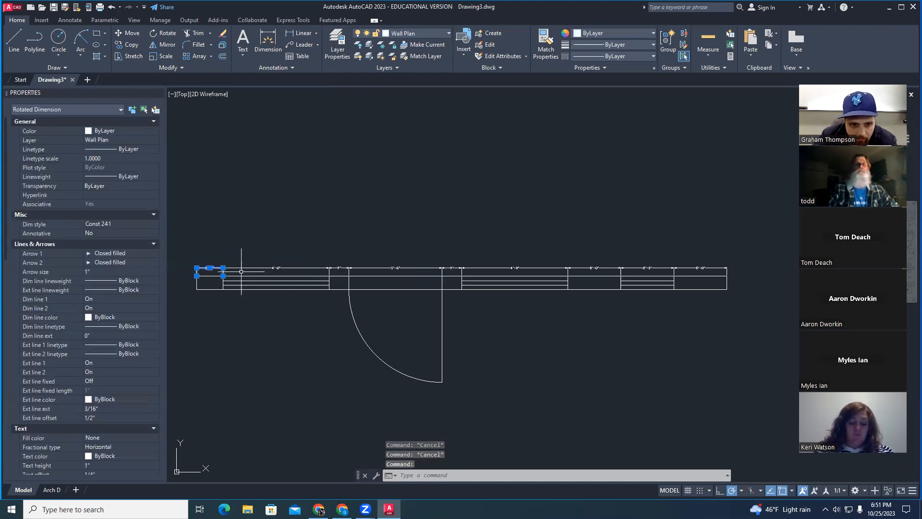
right_click(215, 268)
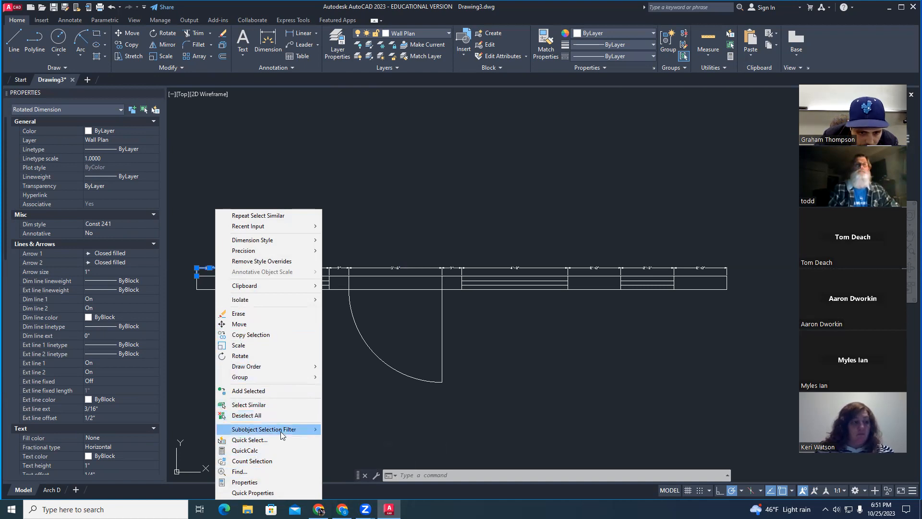
mouse_move(280, 432)
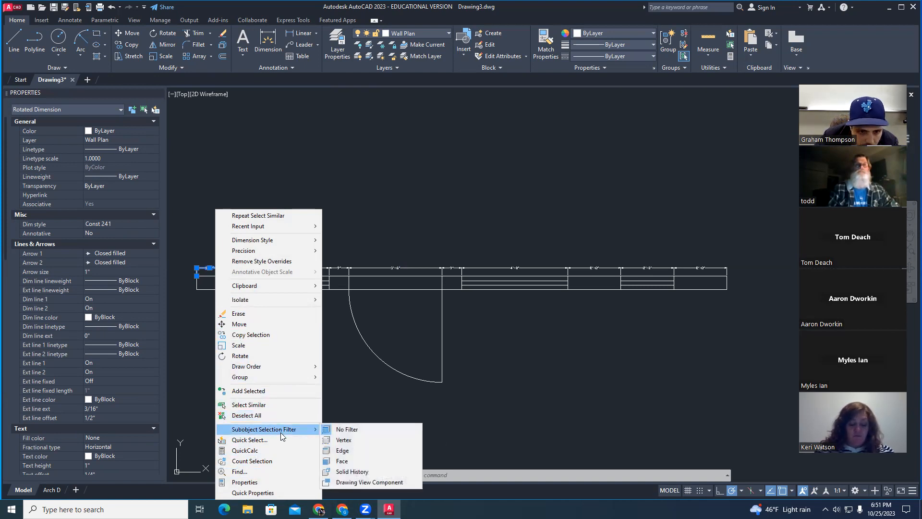
click(269, 405)
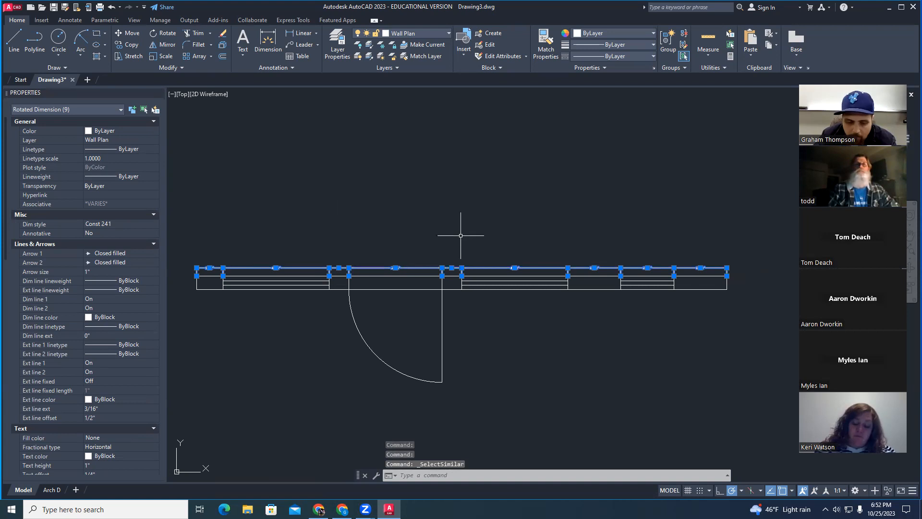
key(Escape)
key(Escape)
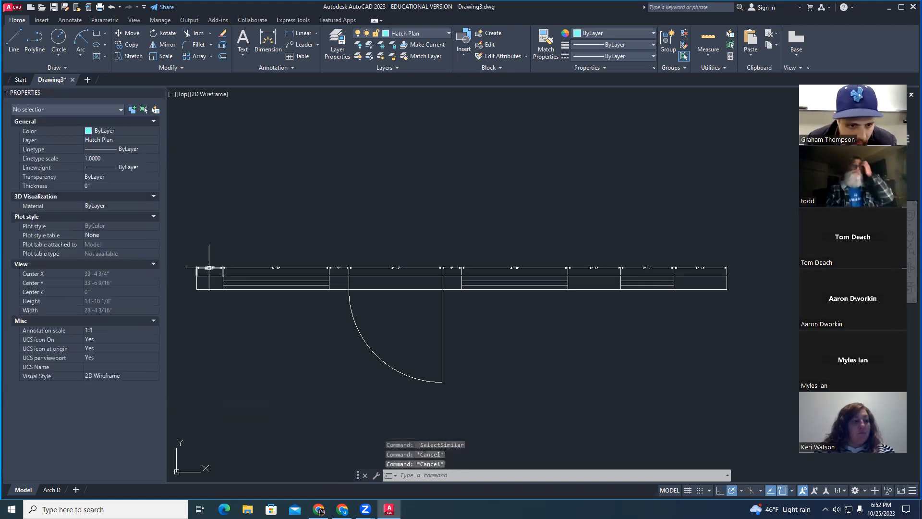
click(210, 267)
key(ctrl+a)
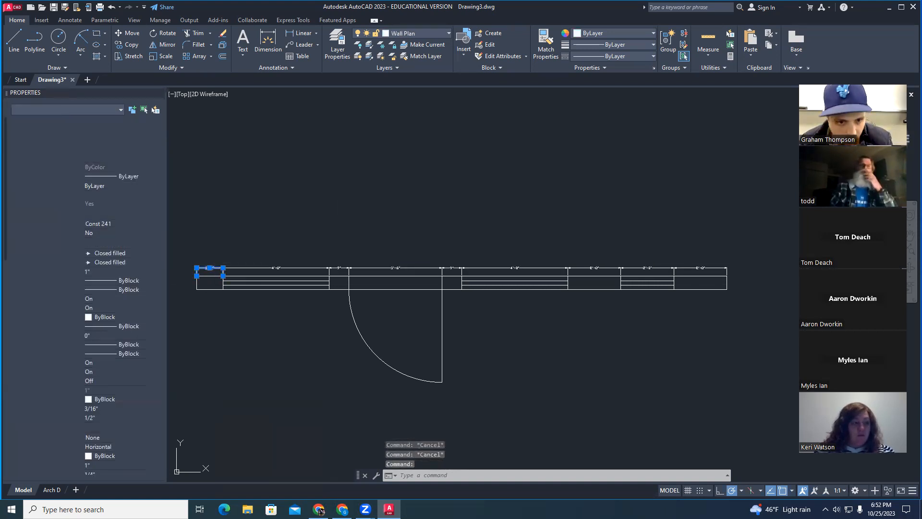
click(376, 224)
key(Escape)
key(Escape)
key(Escape)
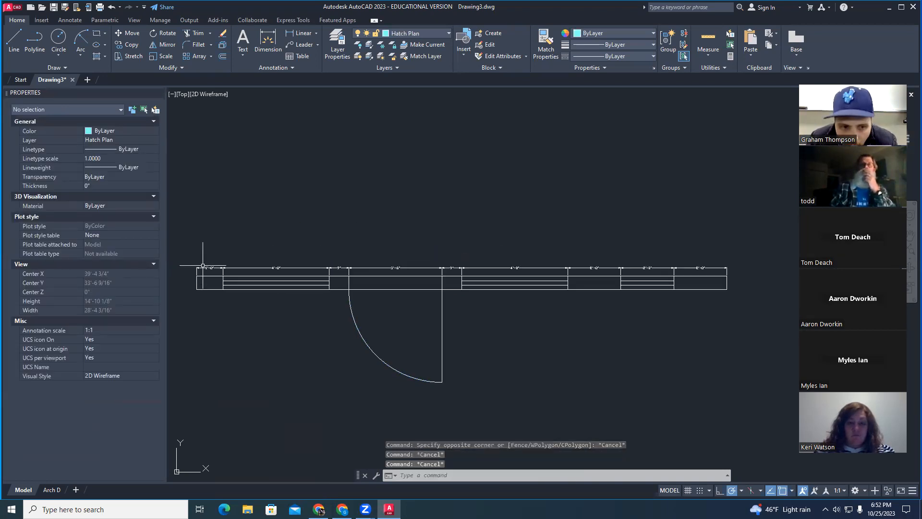
click(210, 268)
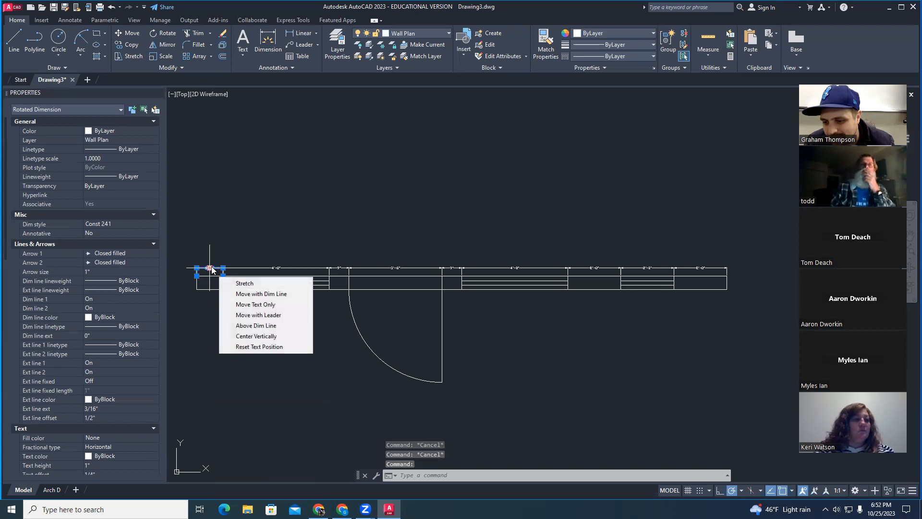
key(Escape)
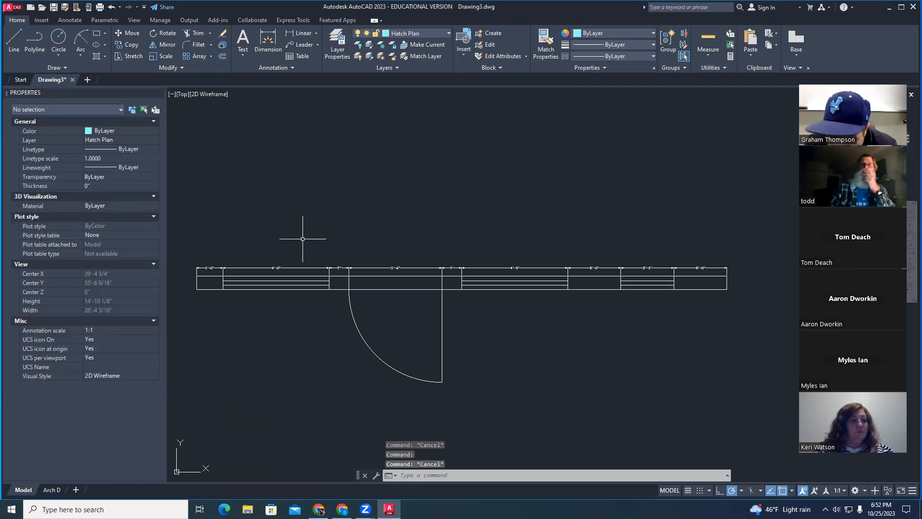
Select every dimension similar to the wall's first one and assign them all to the Dim layer.
click(209, 267)
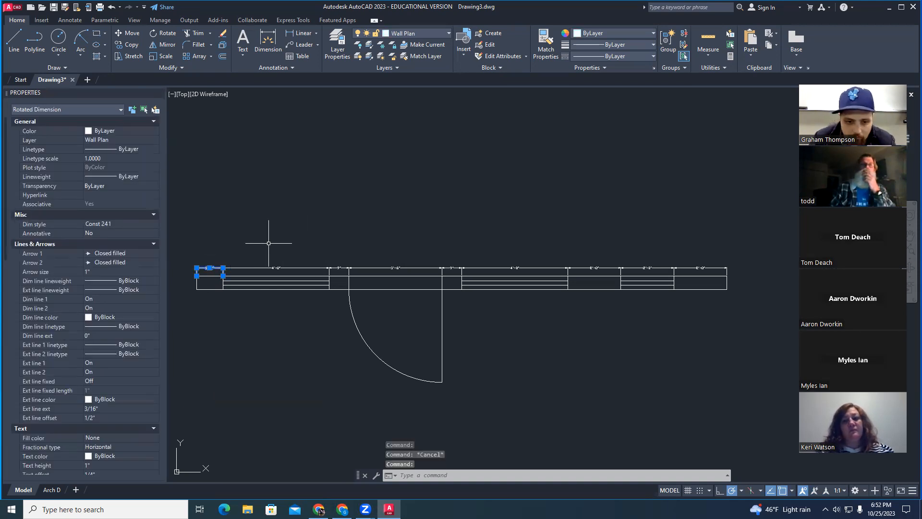
right_click(217, 270)
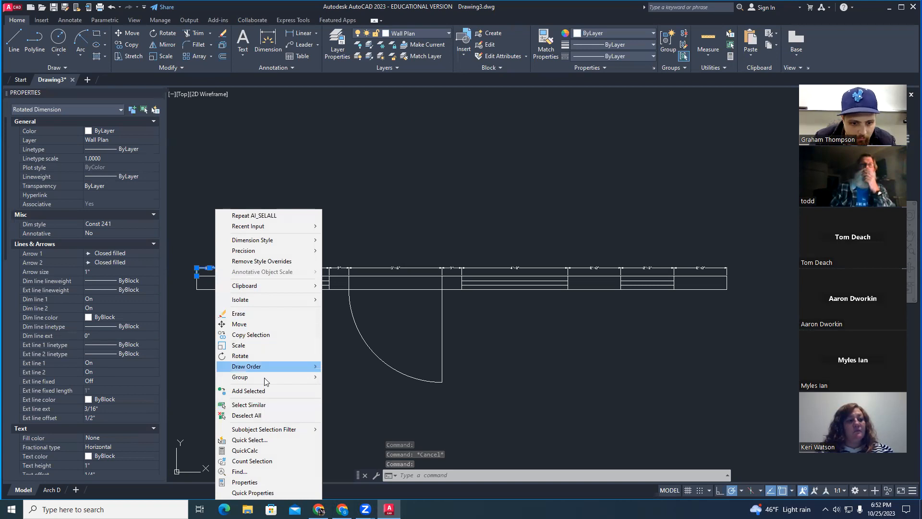
click(264, 405)
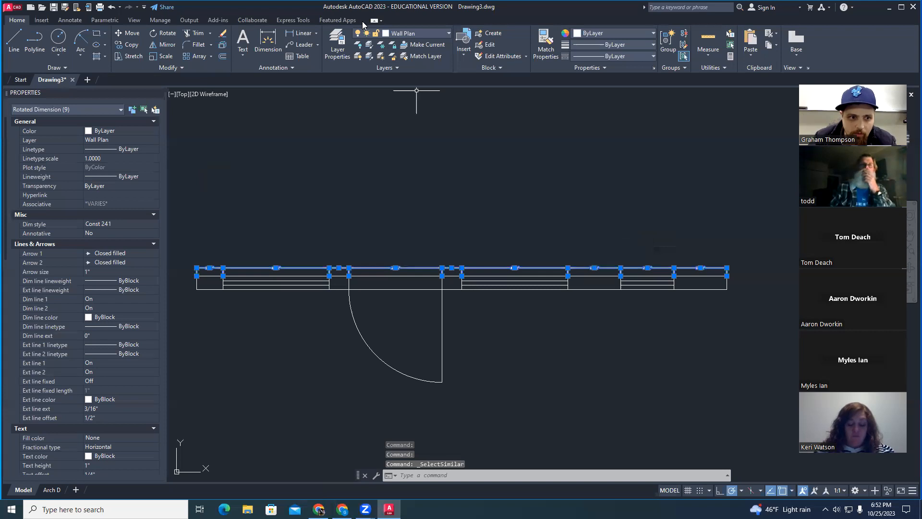
click(152, 140)
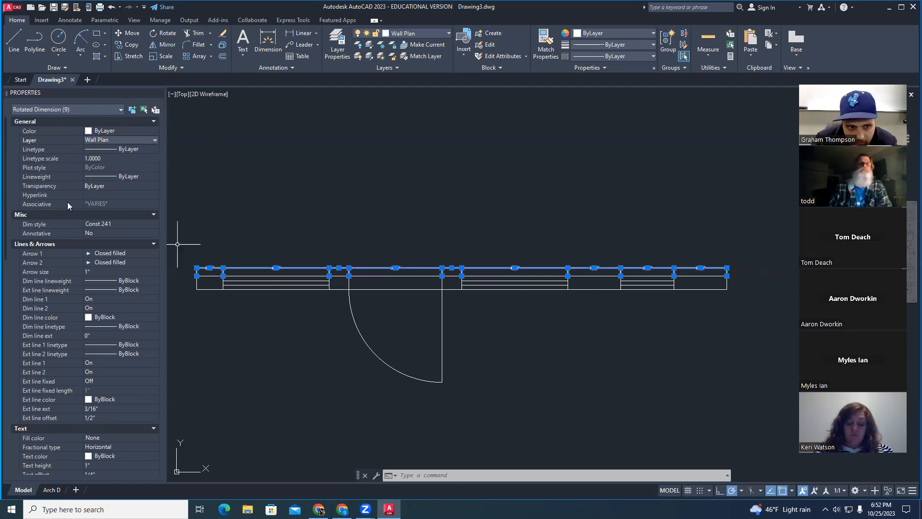
click(125, 139)
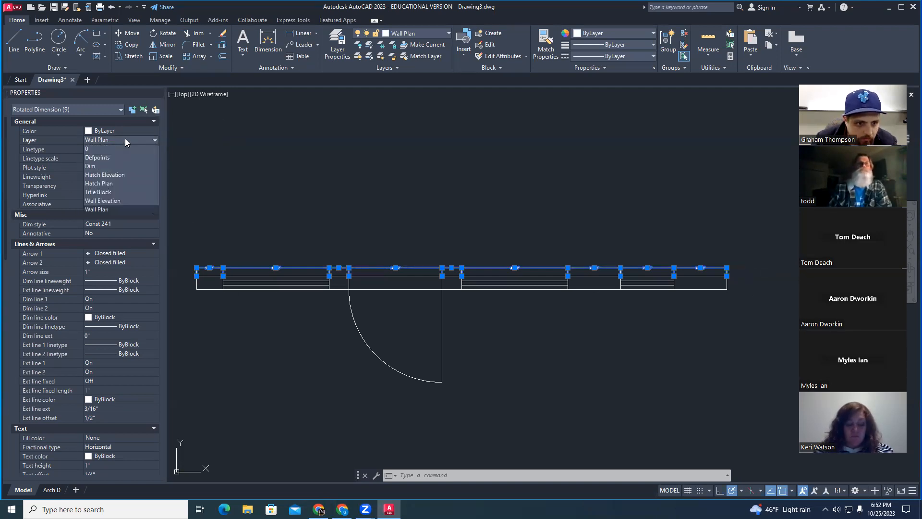
click(104, 166)
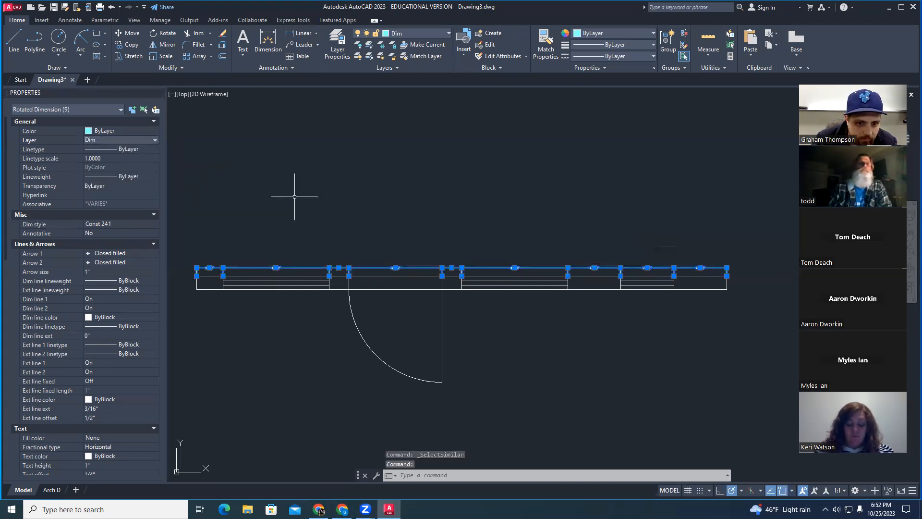
key(Escape)
key(Escape)
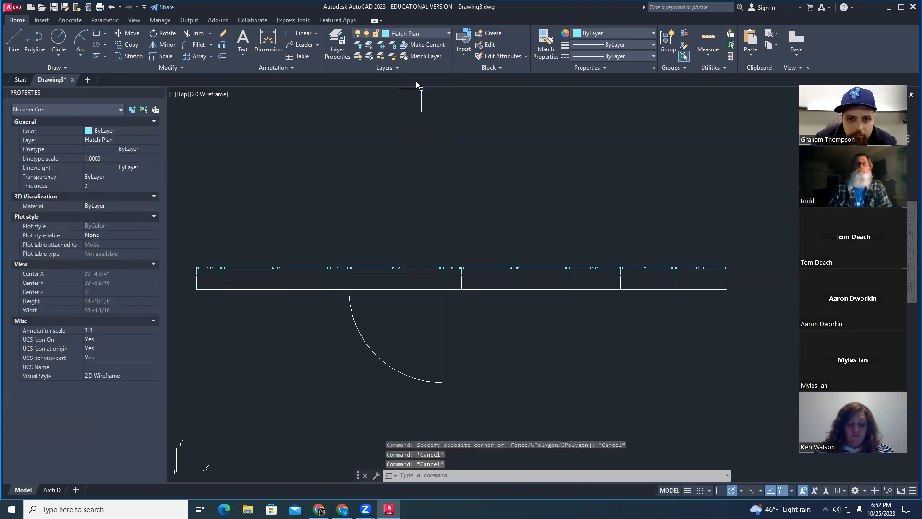
Set the Dim layer's color to index color 10 and close the layer manager.
click(338, 44)
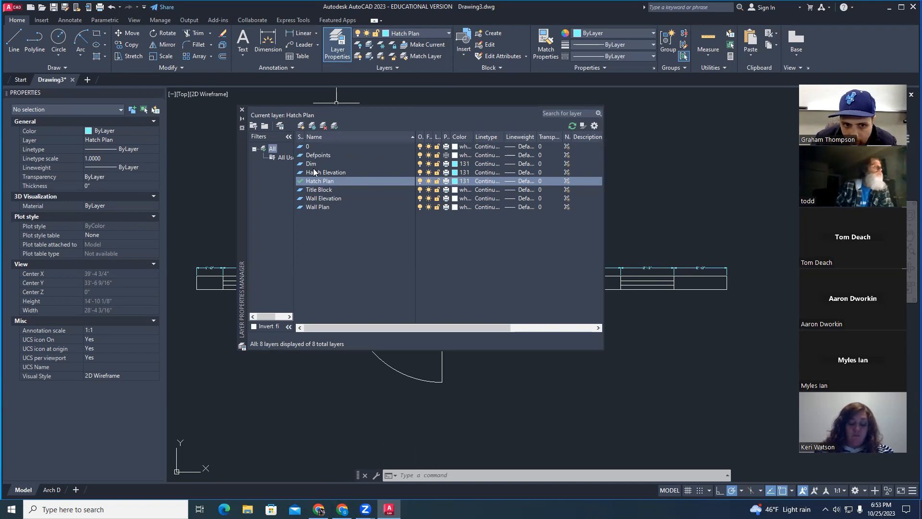
click(454, 167)
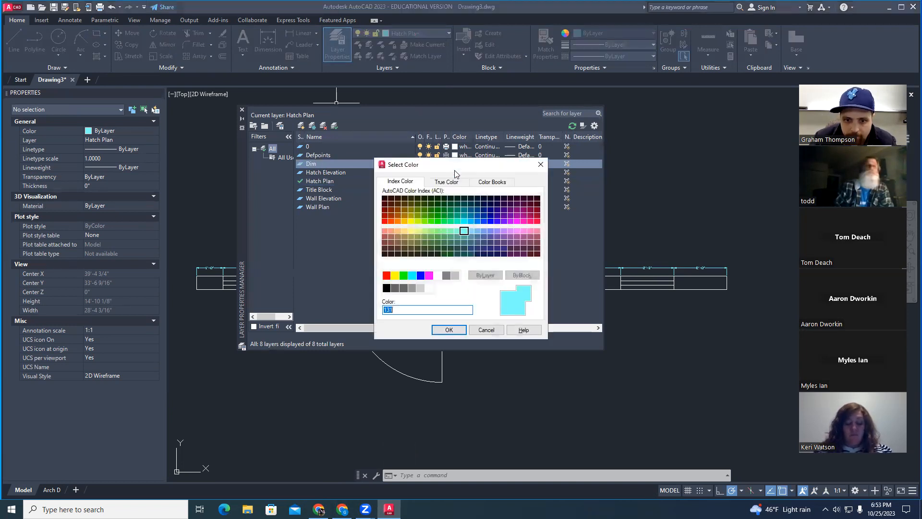
click(385, 222)
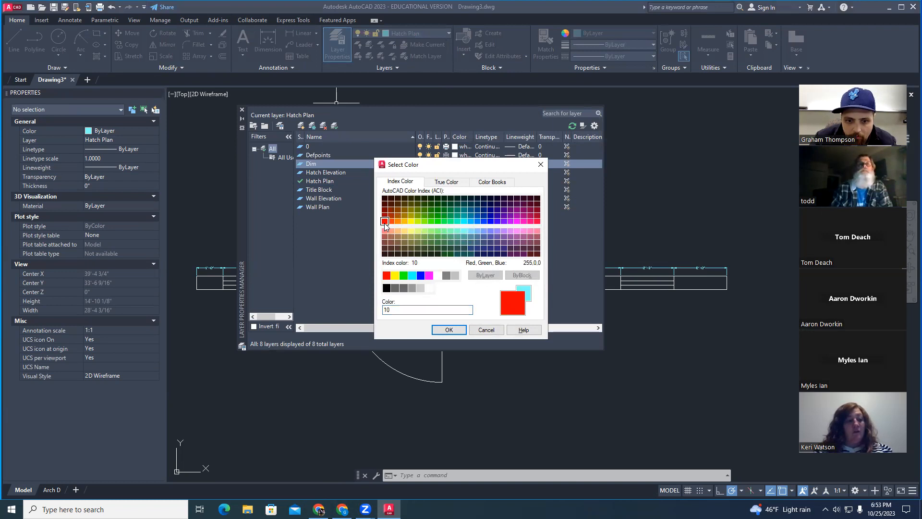
click(442, 332)
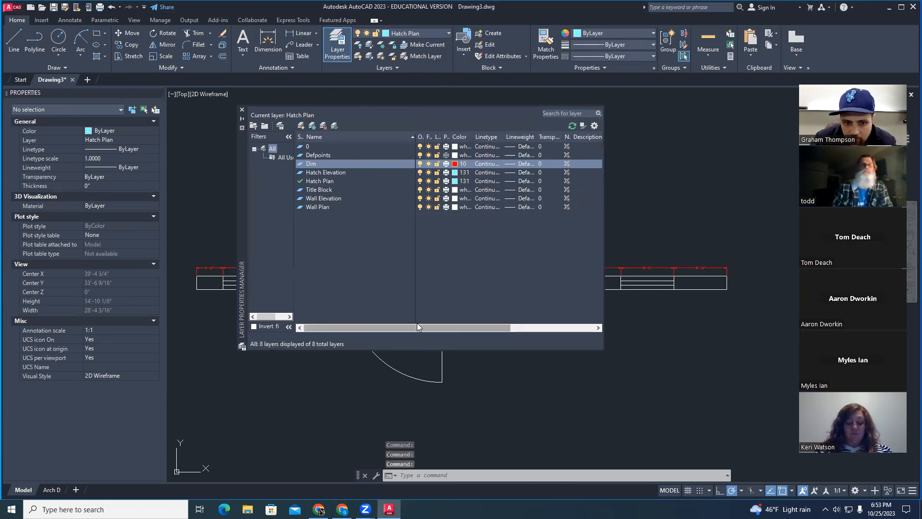
click(690, 189)
key(Escape)
key(Escape)
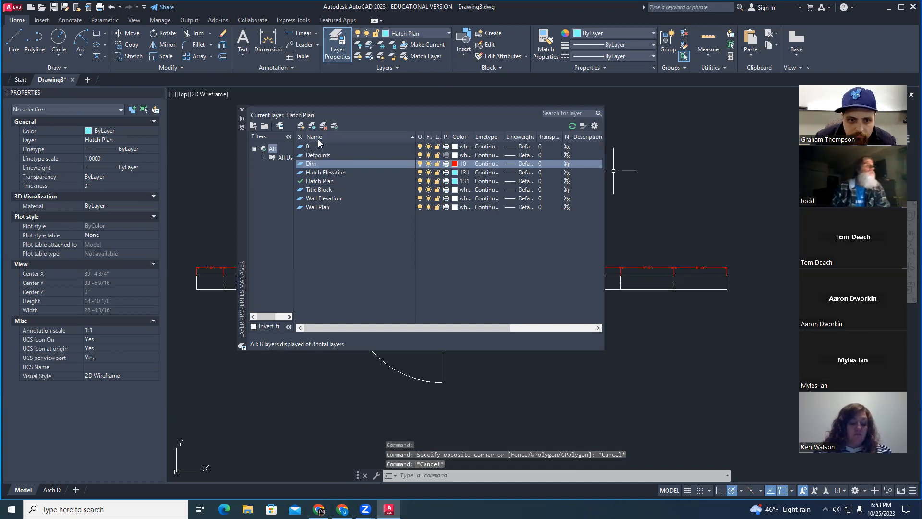
click(242, 110)
key(Escape)
key(Escape)
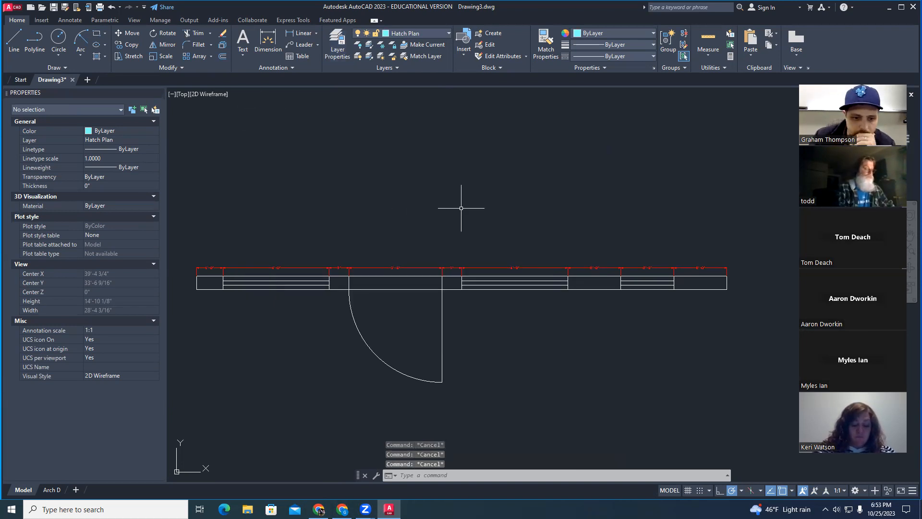
middle_drag(432, 206, 455, 211)
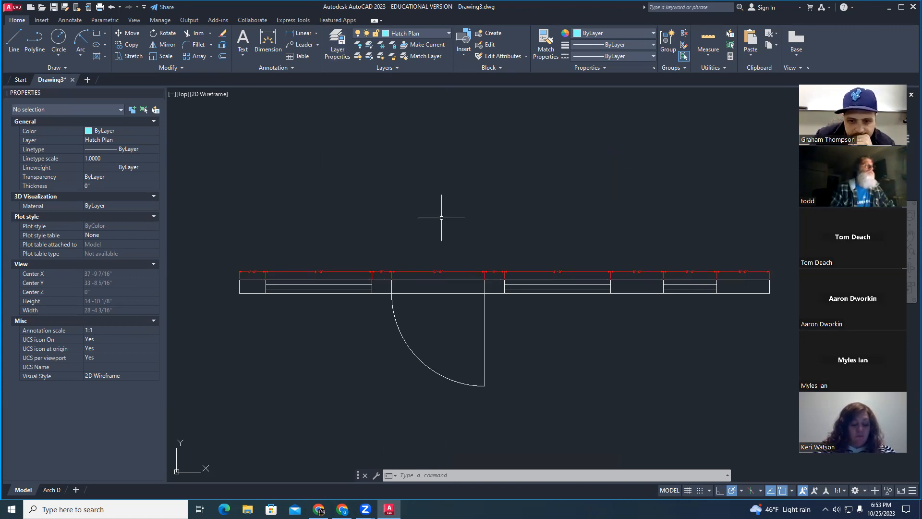
mouse_move(494, 222)
middle_down()
mouse_move(480, 193)
mouse_move(484, 202)
mouse_move(437, 254)
mouse_move(446, 220)
middle_up()
scroll(437, 254, down, 2)
key(Escape)
key(Escape)
key(Escape)
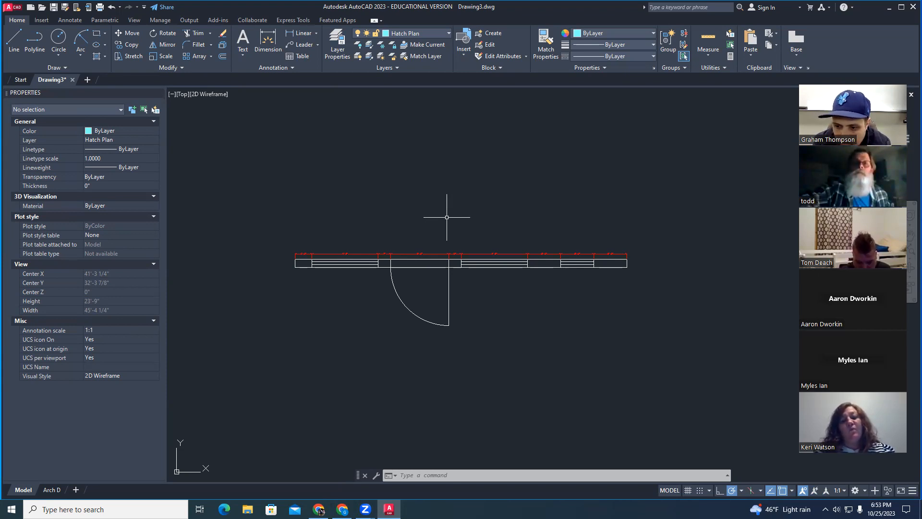
key(Escape)
key(Escape)
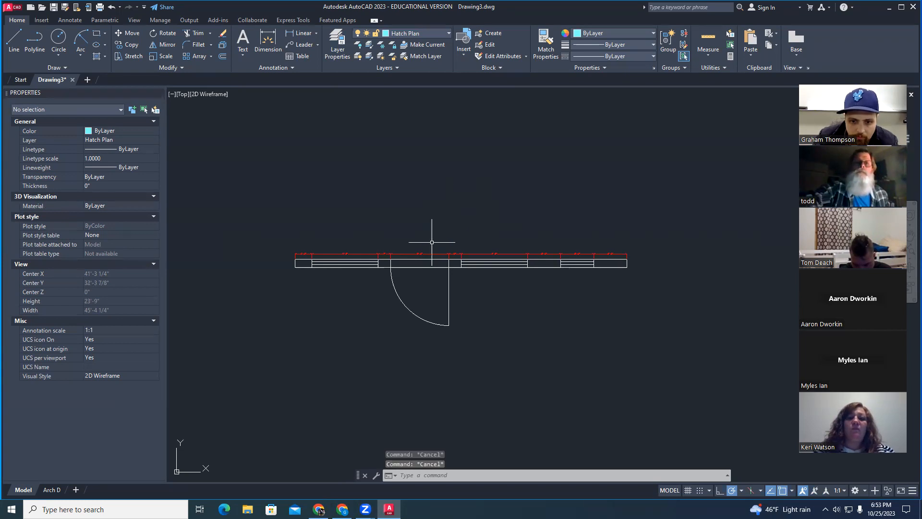
Set the text height of the dimension above the door opening to 2".
click(420, 254)
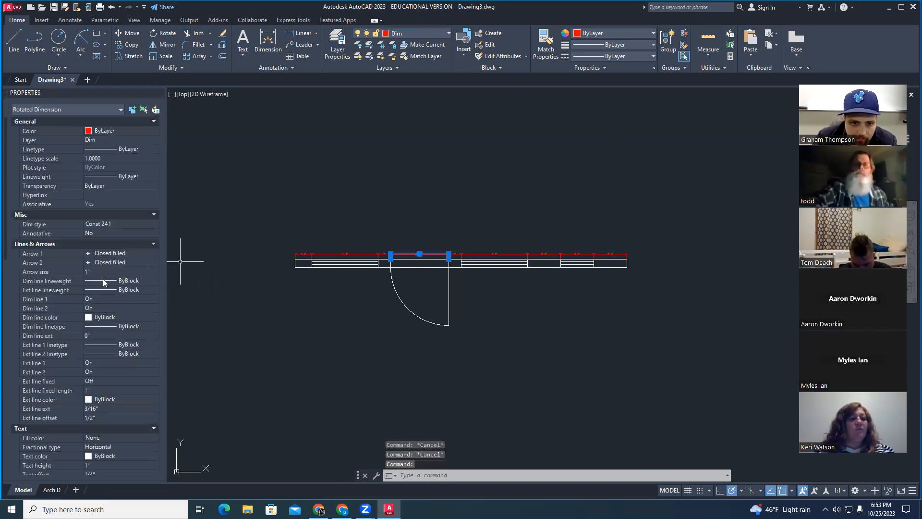
scroll(117, 368, down, 4)
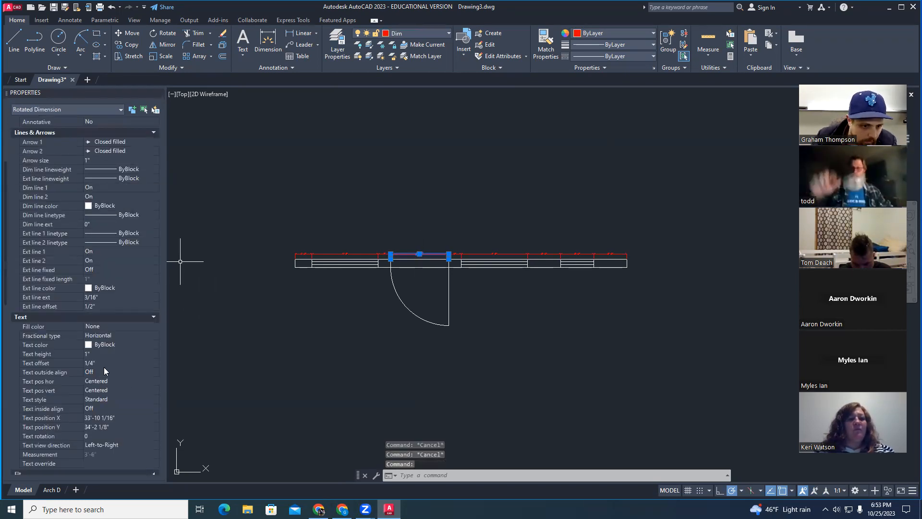
click(107, 353)
text(2)
key(Tab)
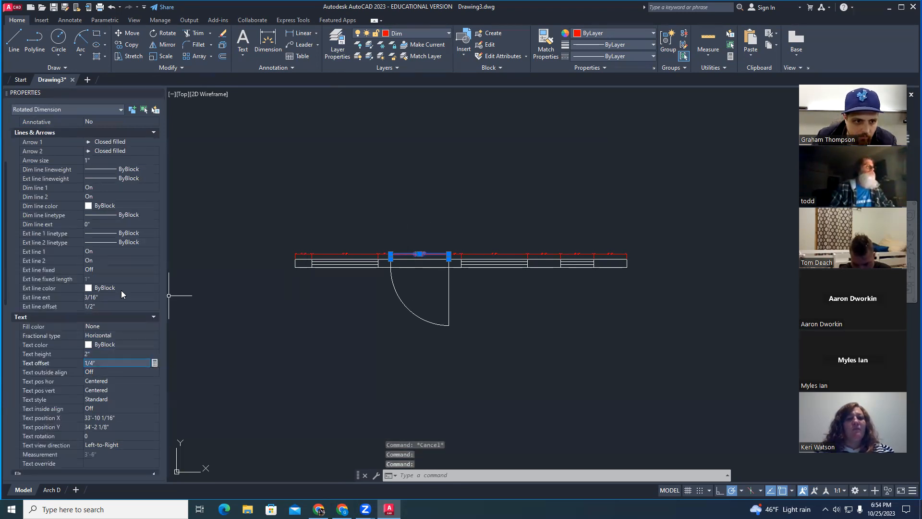
scroll(122, 290, up, 4)
scroll(122, 290, down, 4)
key(Escape)
key(Escape)
Return the door opening dimension's text height to 1" and clear the selection.
click(418, 254)
scroll(421, 255, up, 4)
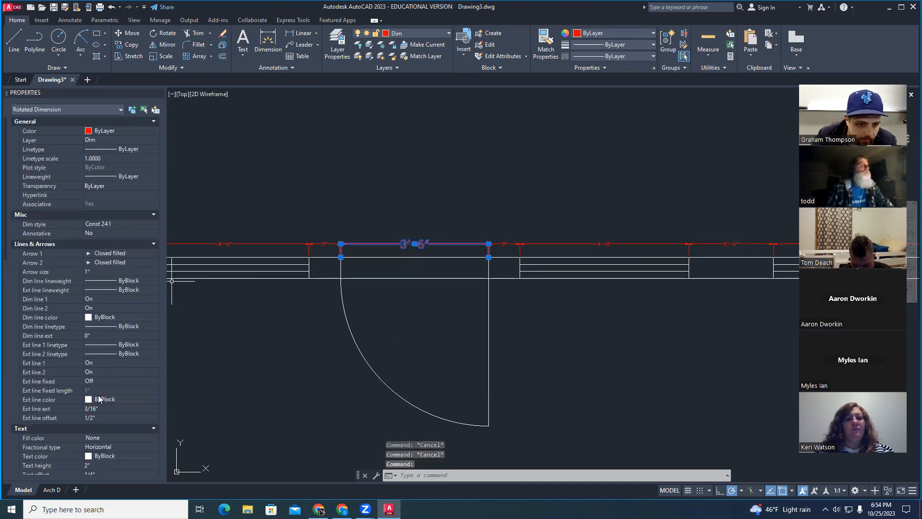
scroll(98, 378, down, 2)
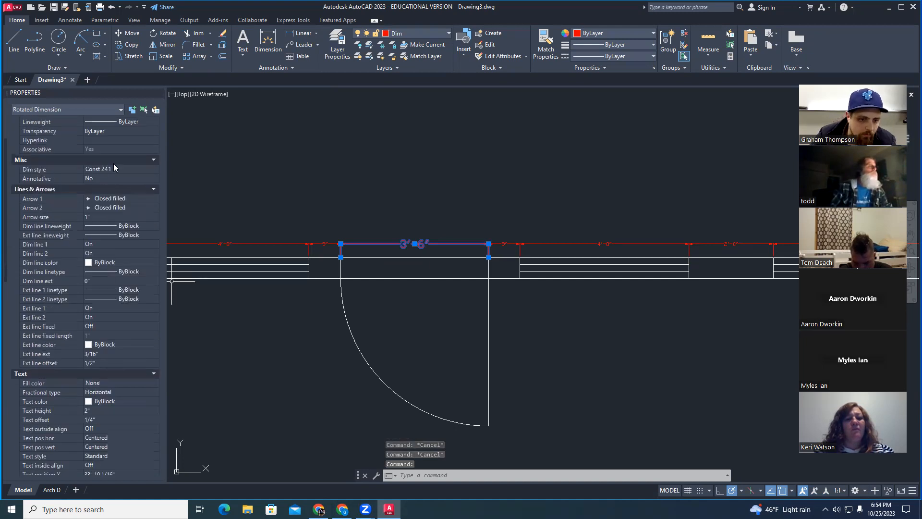
click(111, 410)
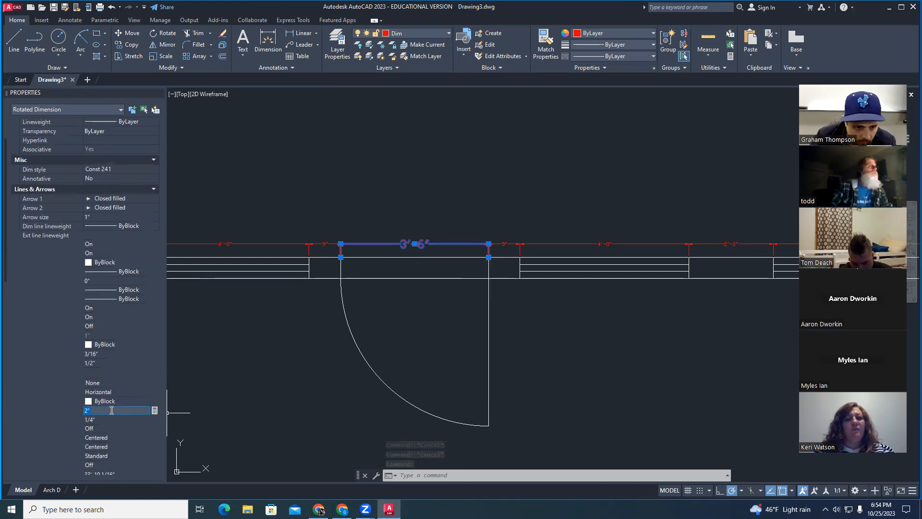
key(Return)
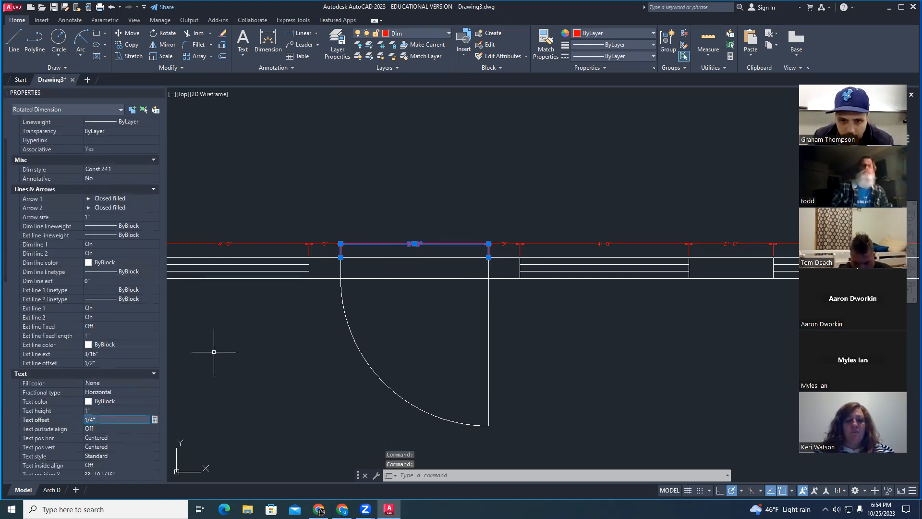
click(476, 196)
key(Escape)
key(Escape)
key(Escape)
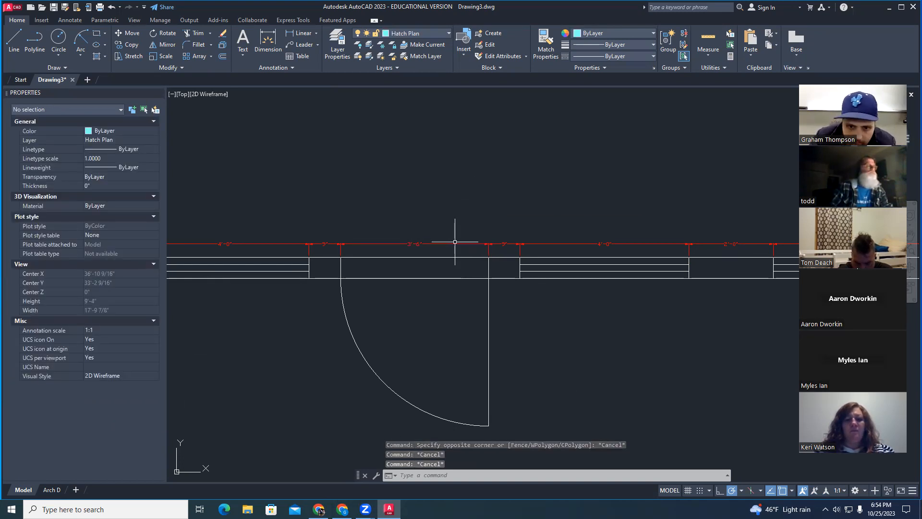
Examine the dimension string along the wall, checking text and arrow legibility close up and across the whole plan.
scroll(512, 216, down, 2)
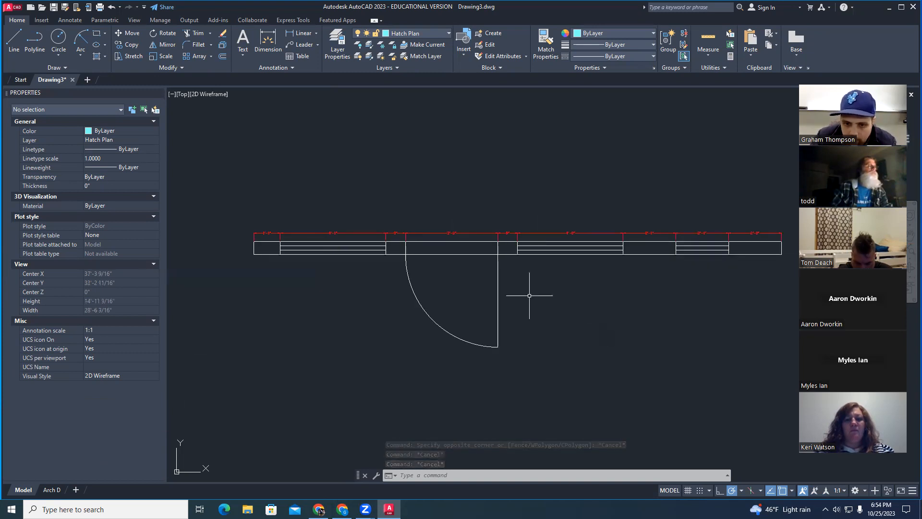
scroll(483, 246, up, 5)
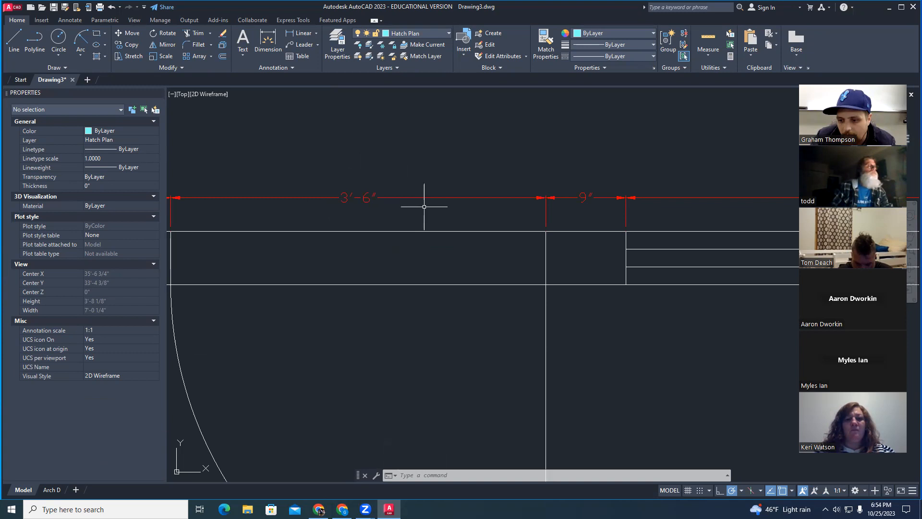
scroll(424, 206, down, 5)
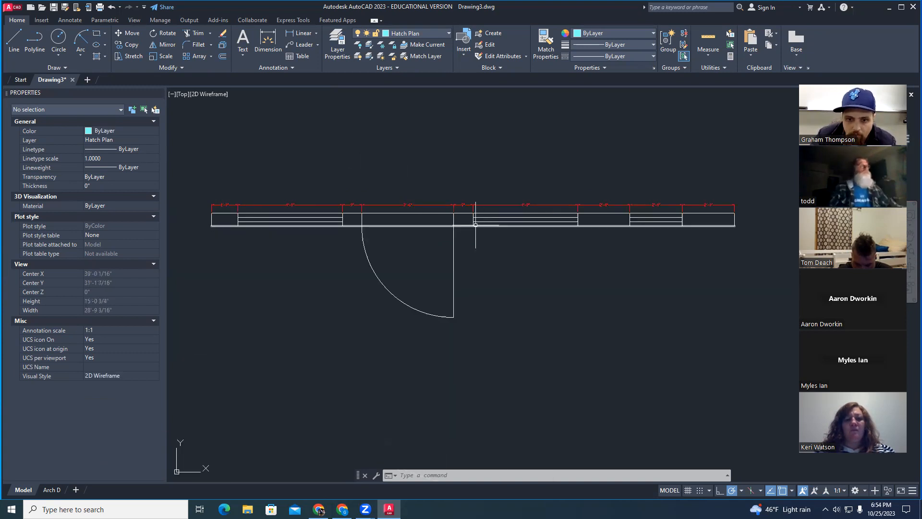
middle_drag(653, 266, 586, 252)
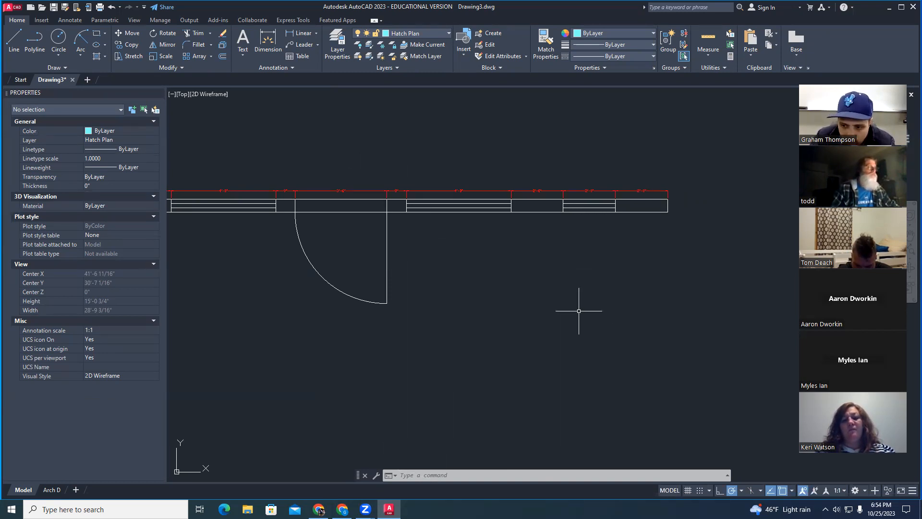
mouse_move(551, 257)
middle_down()
mouse_move(610, 268)
mouse_move(531, 304)
middle_up()
key(Escape)
key(Escape)
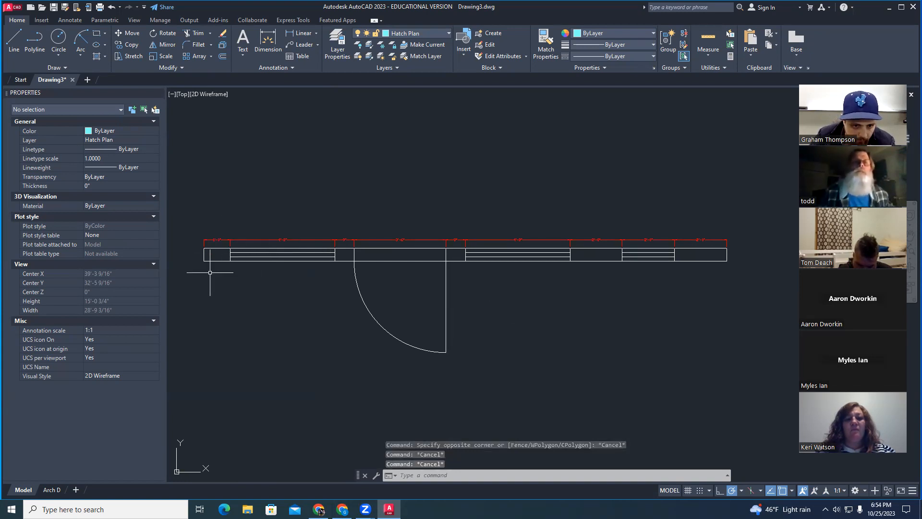
scroll(206, 263, up, 4)
scroll(228, 266, down, 4)
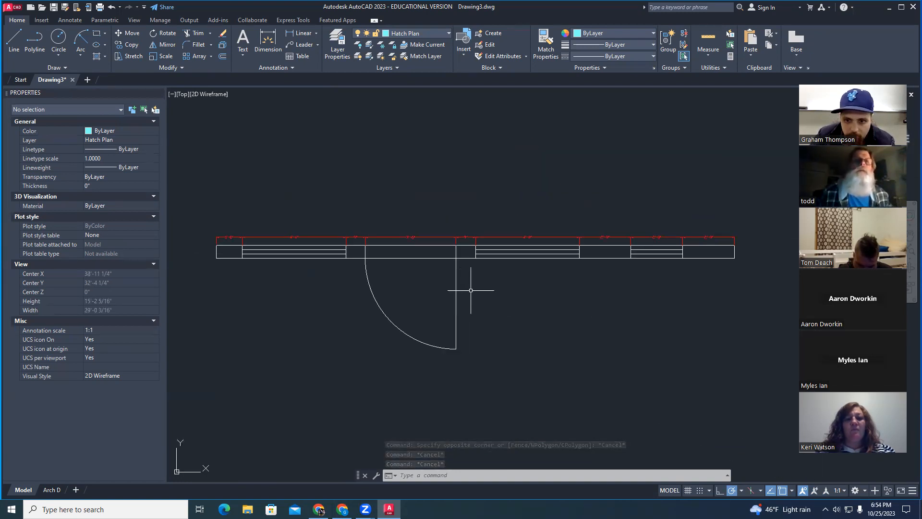
middle_drag(659, 305, 647, 323)
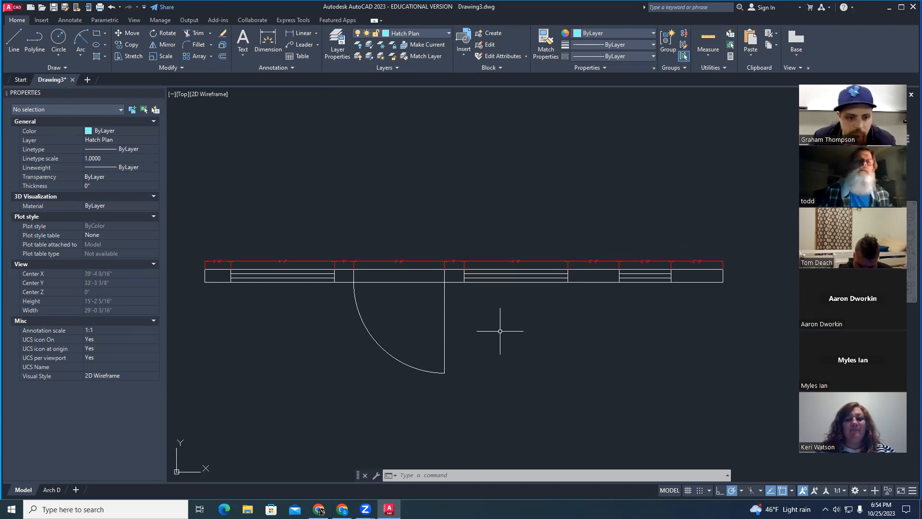
key(Escape)
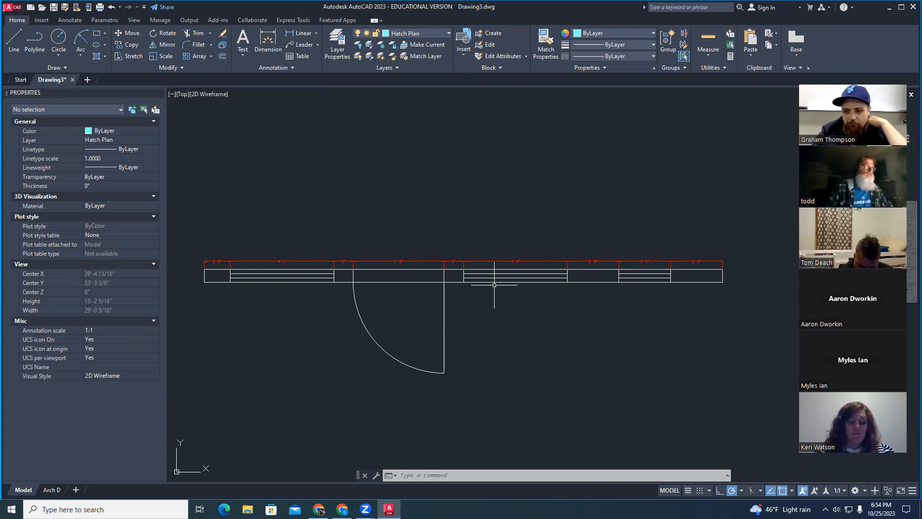
Review the line, arrow and text properties of the dimension above the window just right of the door.
click(493, 259)
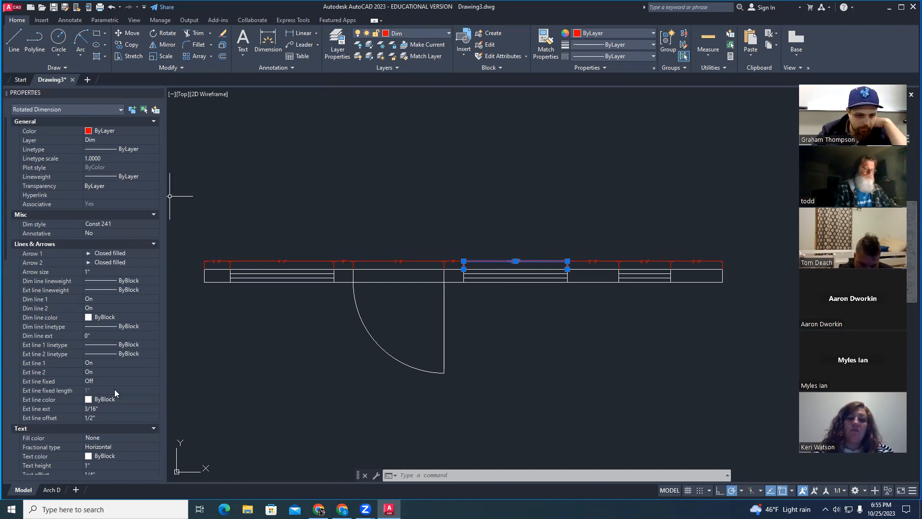
scroll(115, 384, down, 5)
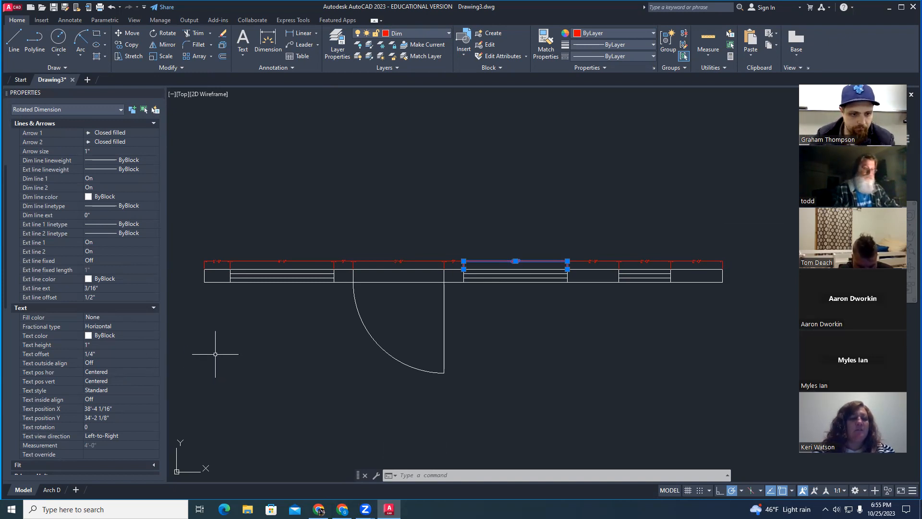
key(Escape)
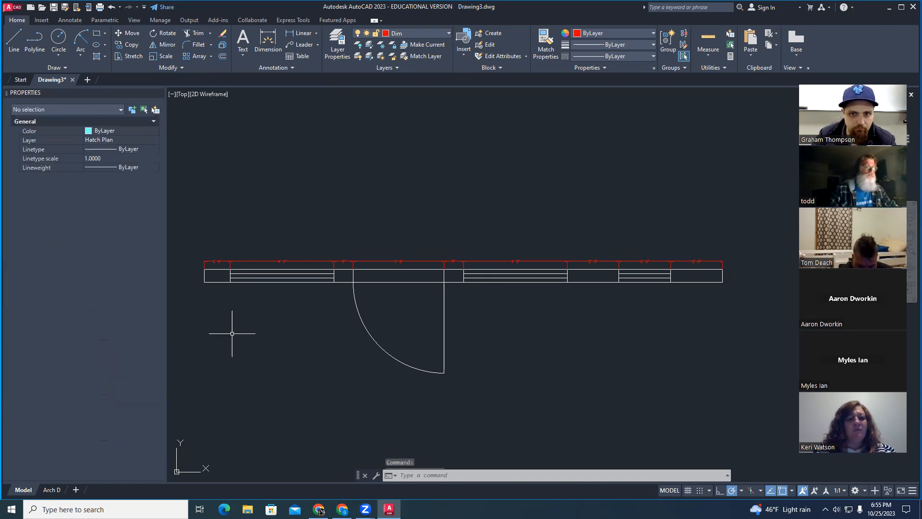
Display the list of layers available in the drawing.
click(437, 33)
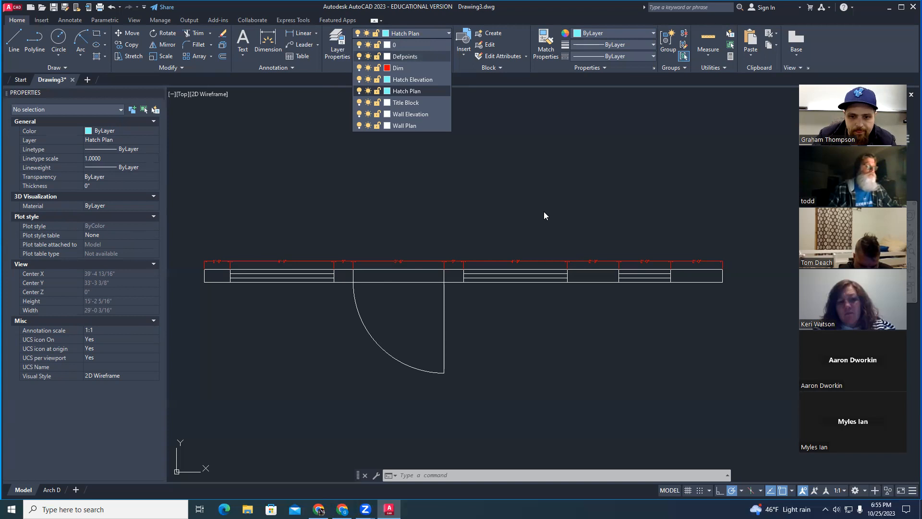
key(Escape)
key(Escape)
key(Escape)
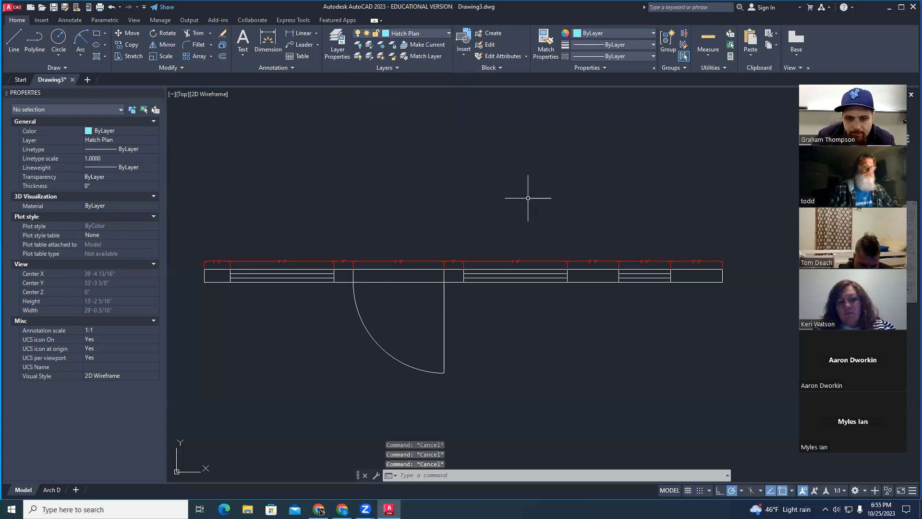
middle_drag(444, 169, 447, 177)
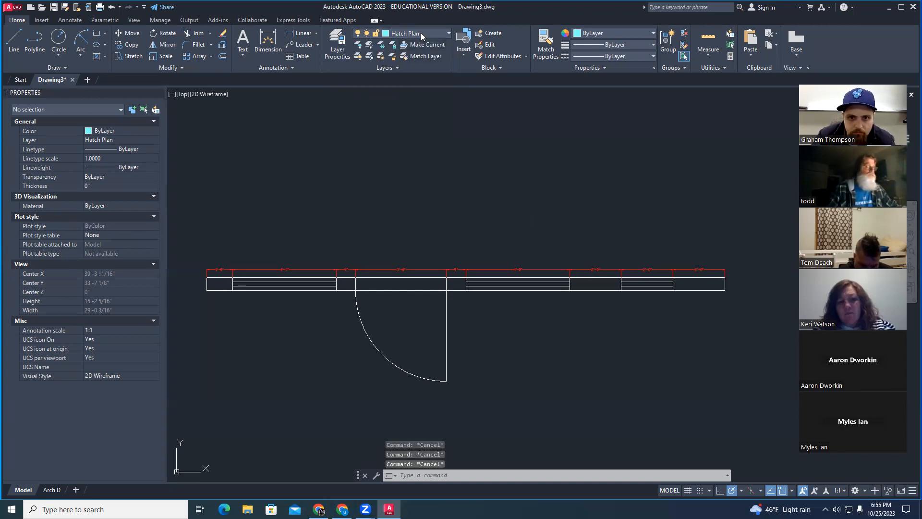
click(420, 33)
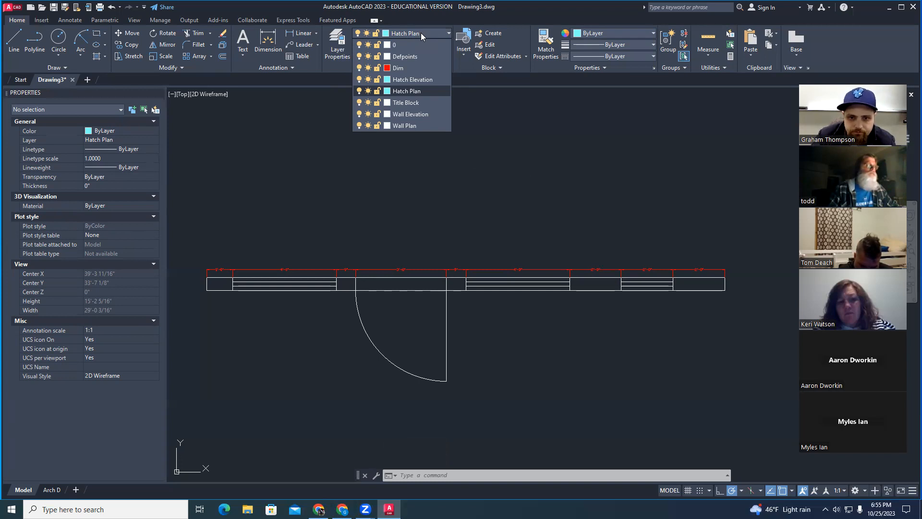
key(Escape)
key(Escape)
key(Escape)
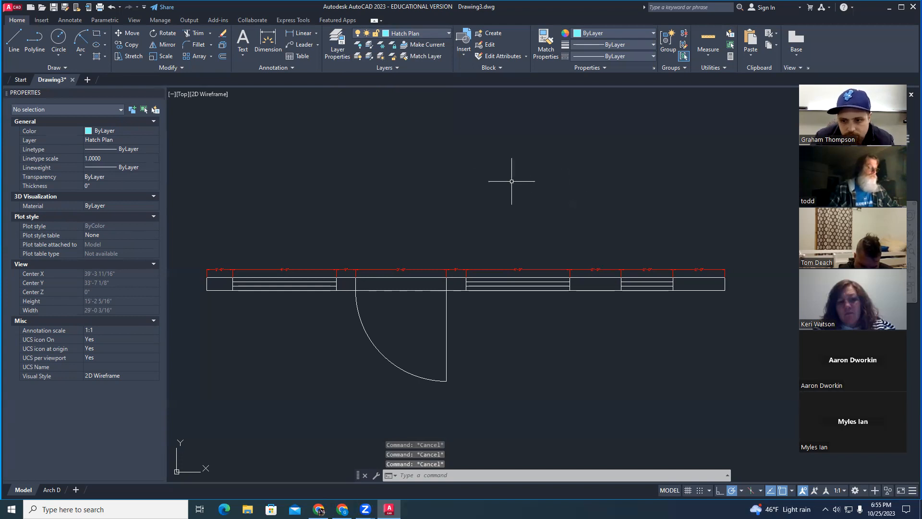
middle_drag(499, 182, 484, 185)
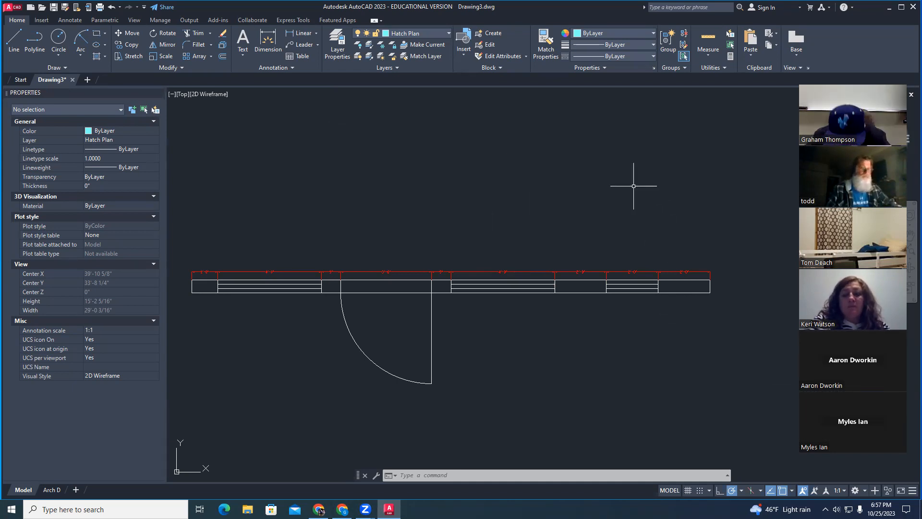
middle_drag(361, 168, 399, 208)
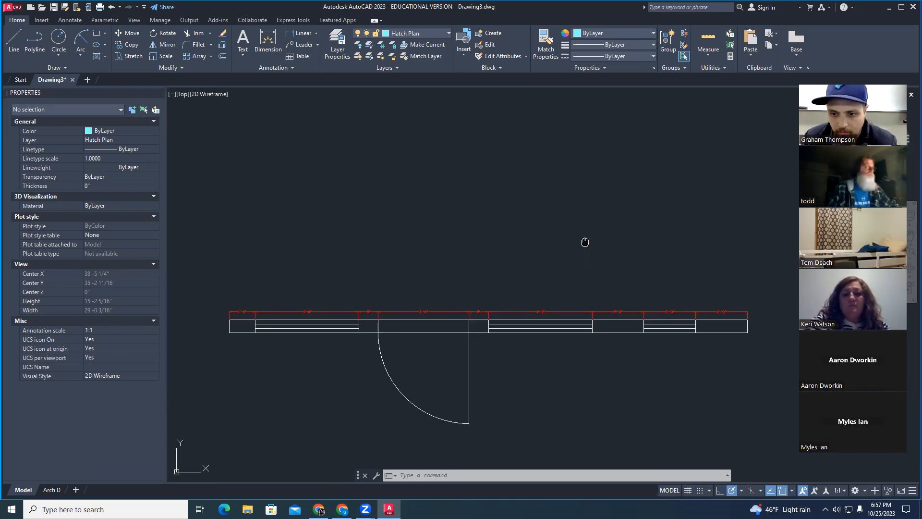
middle_drag(585, 241, 538, 246)
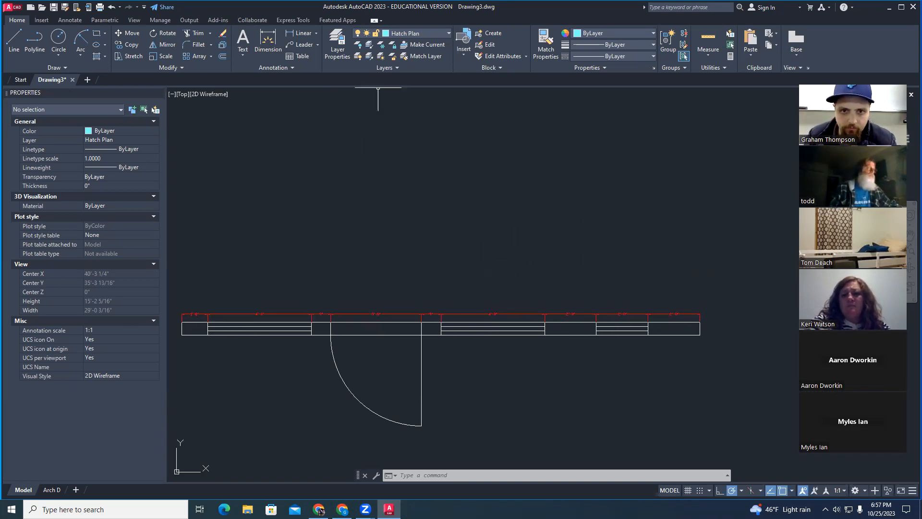
middle_drag(466, 375, 500, 377)
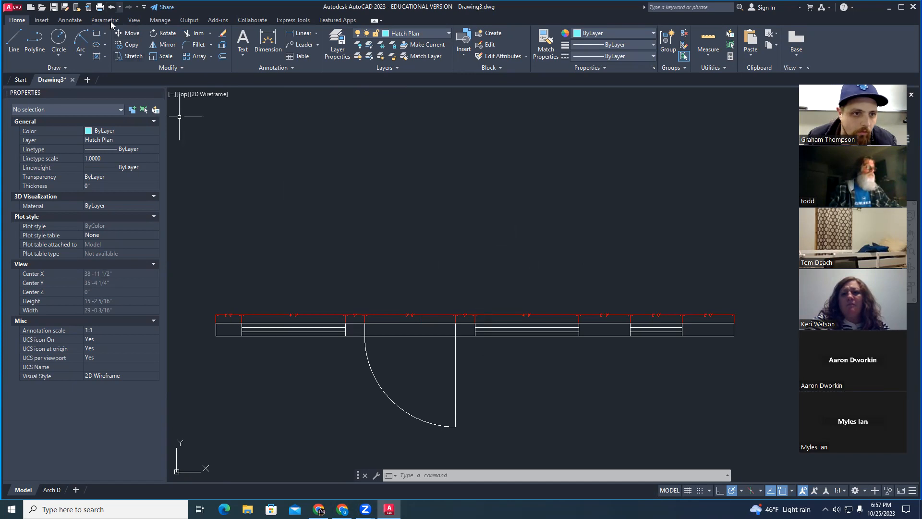
click(67, 22)
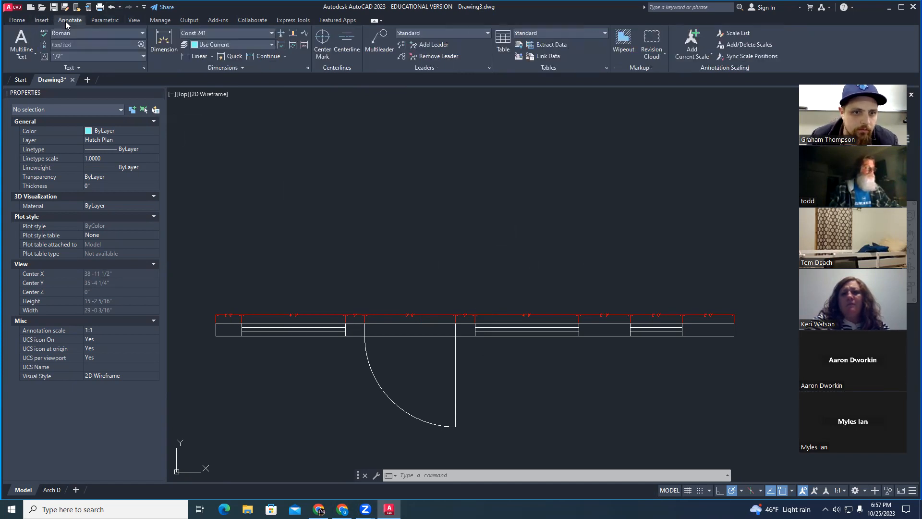
click(24, 19)
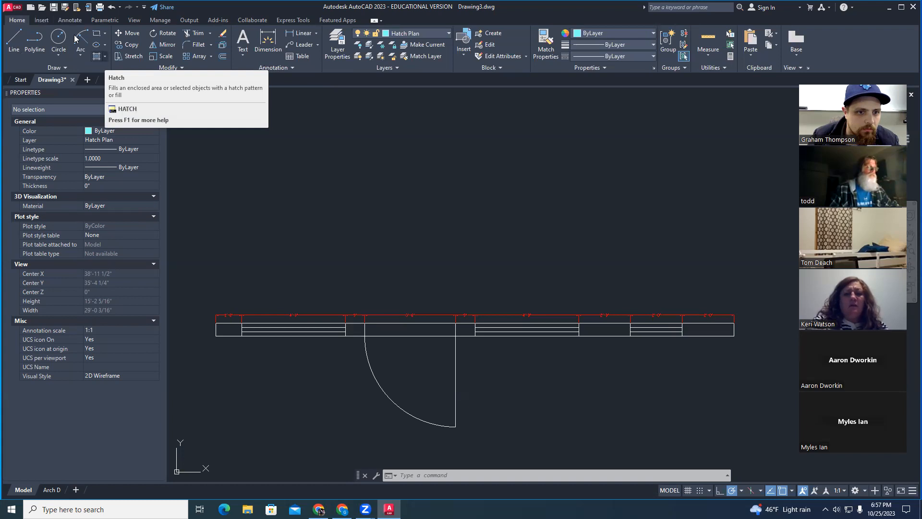
Start the Hatch command and choose the ANSI35 pattern.
text(HATCH)
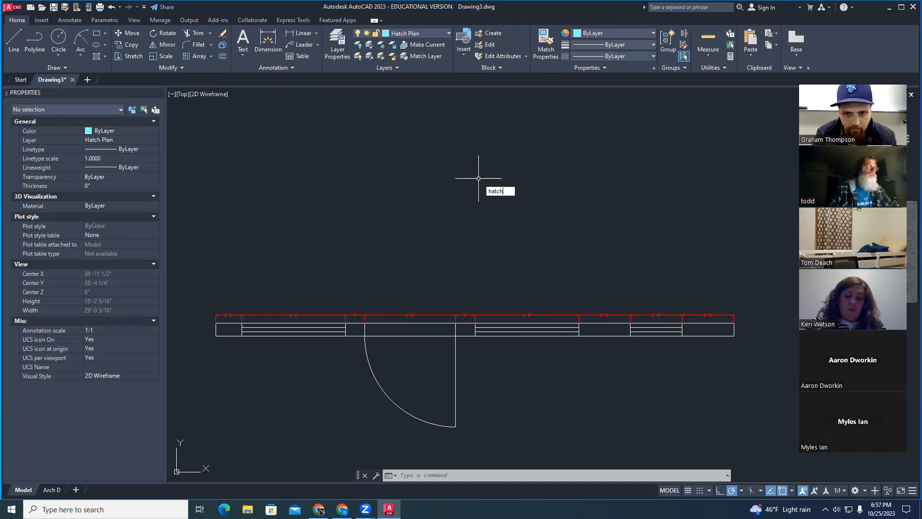
key(Return)
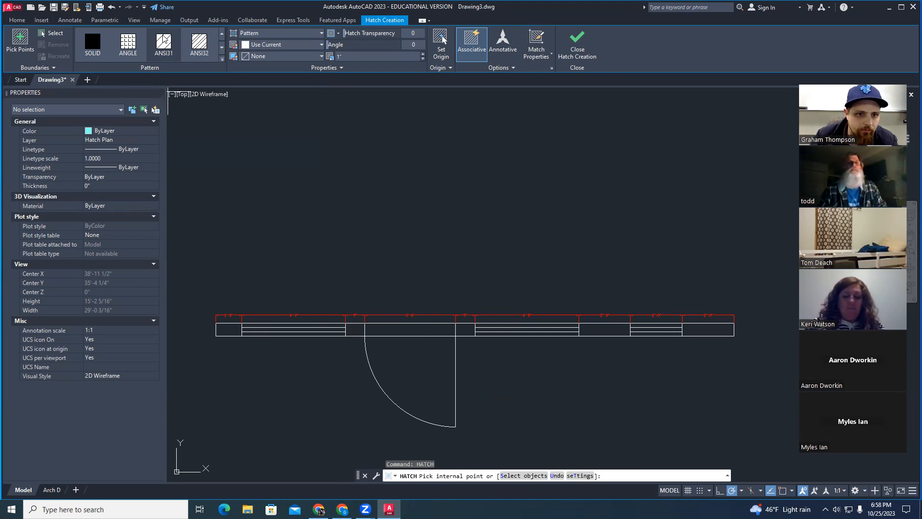
scroll(164, 39, down, 2)
scroll(164, 39, down, 1)
scroll(164, 39, down, 1)
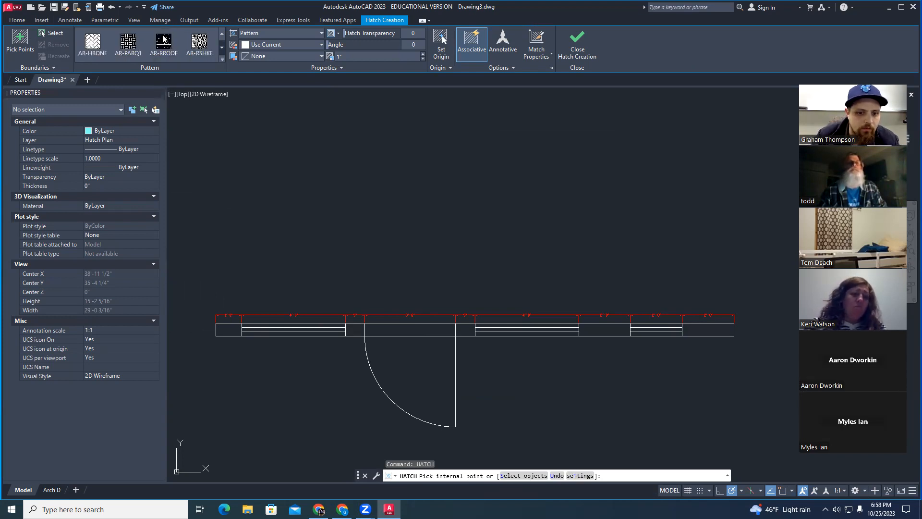
scroll(164, 40, down, 4)
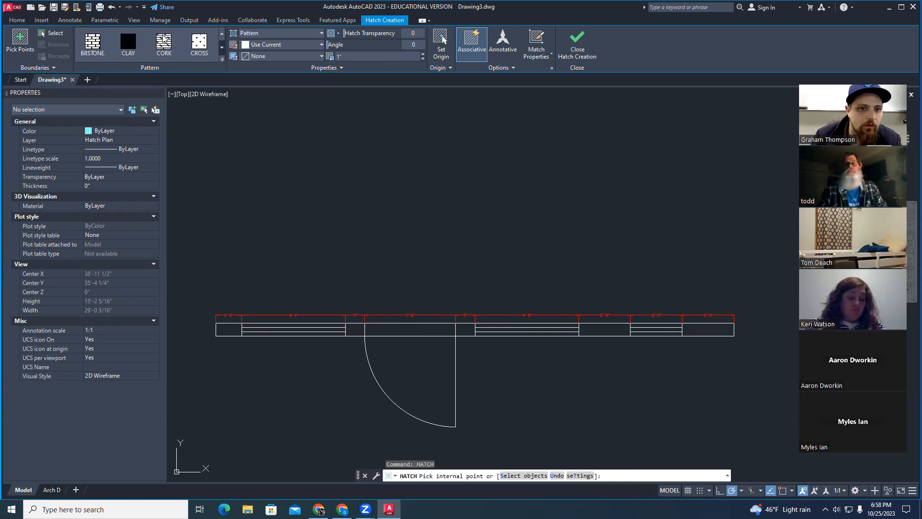
scroll(164, 39, down, 2)
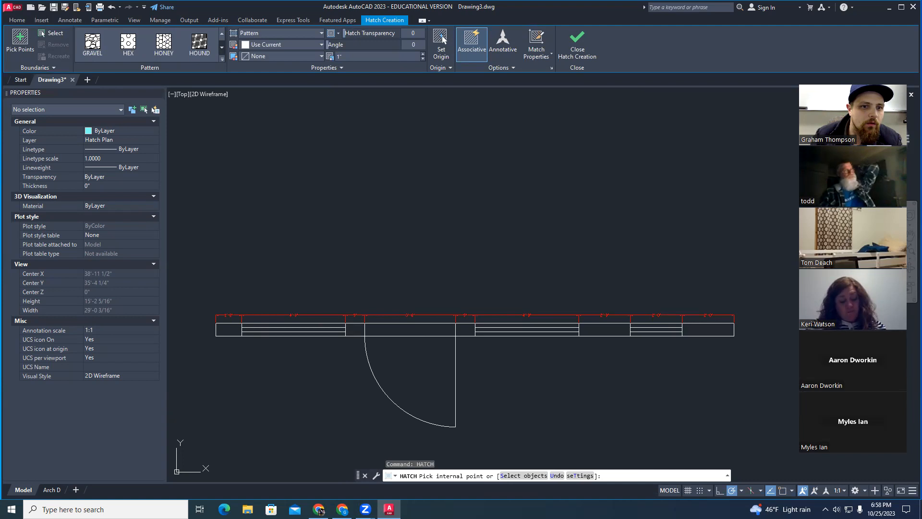
scroll(164, 39, down, 4)
scroll(163, 37, down, 1)
scroll(223, 36, up, 6)
click(222, 35)
click(223, 35)
click(223, 36)
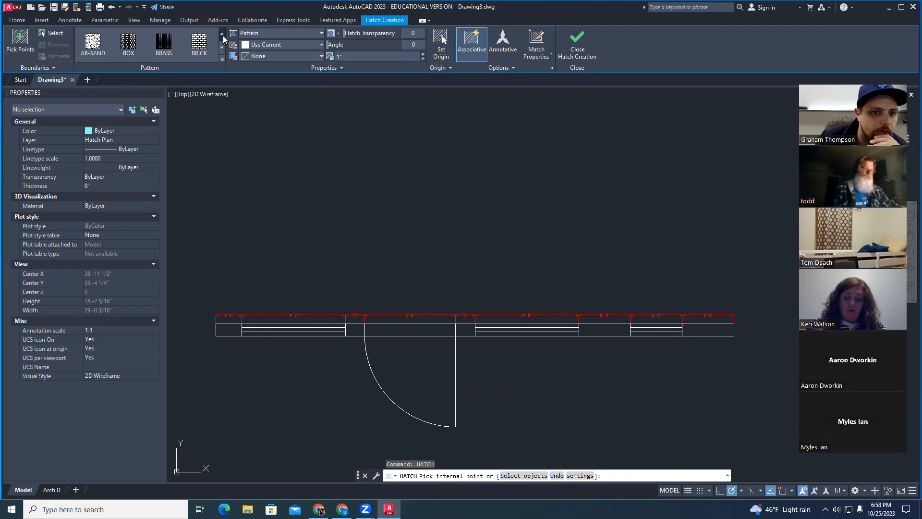
click(222, 36)
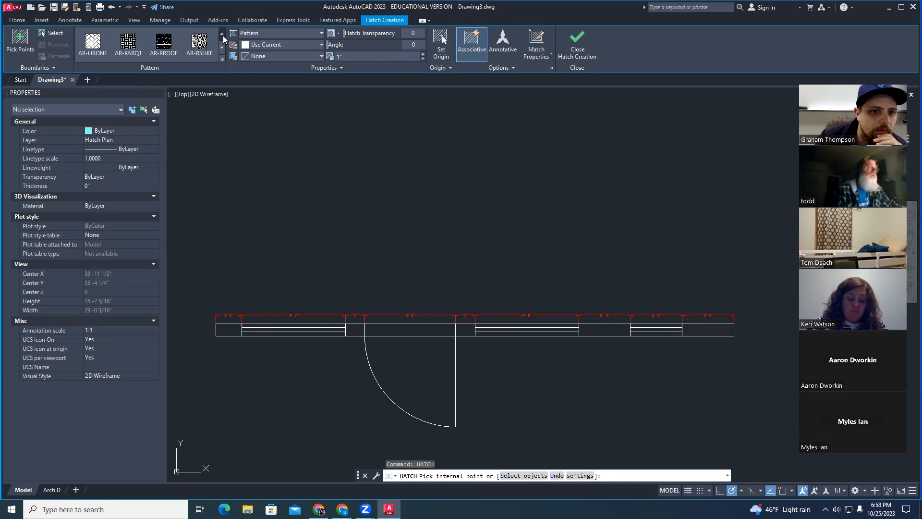
click(222, 35)
click(222, 35)
click(223, 35)
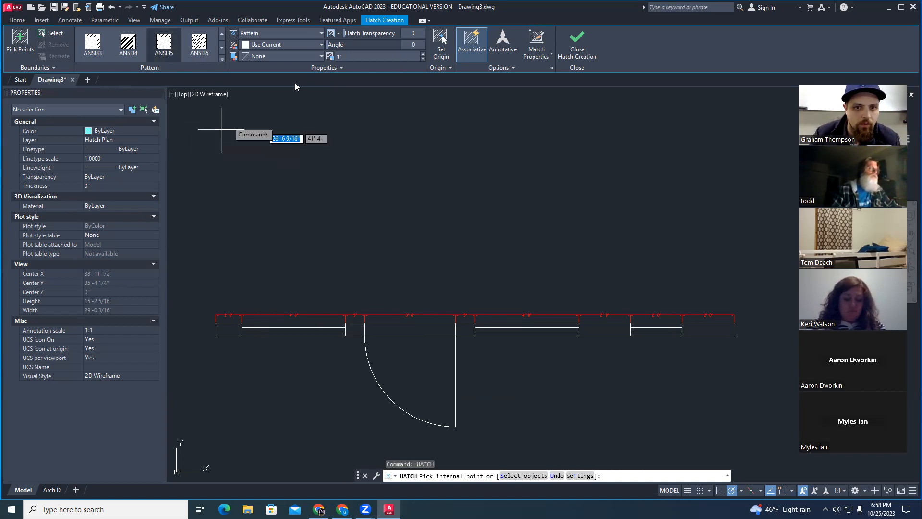
Hatch the five solid wall segments between the window and door openings on the Hatch Plan layer.
click(17, 21)
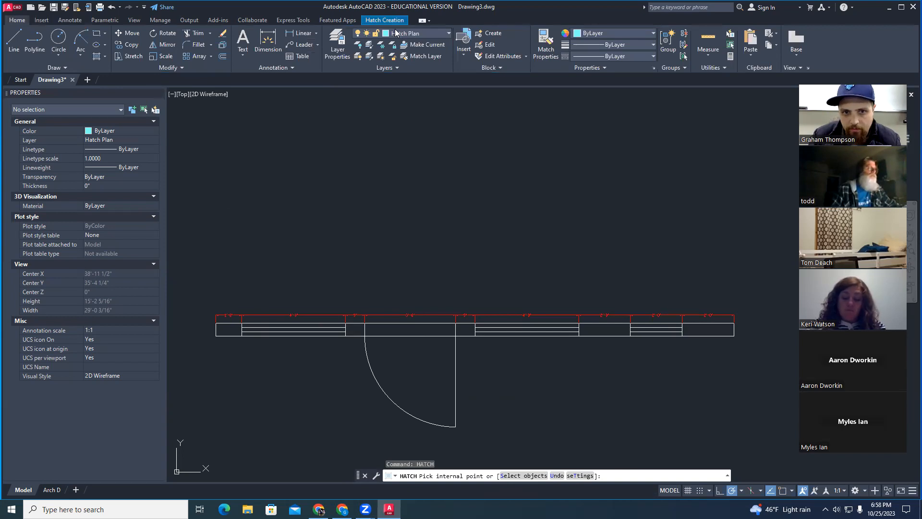
click(234, 327)
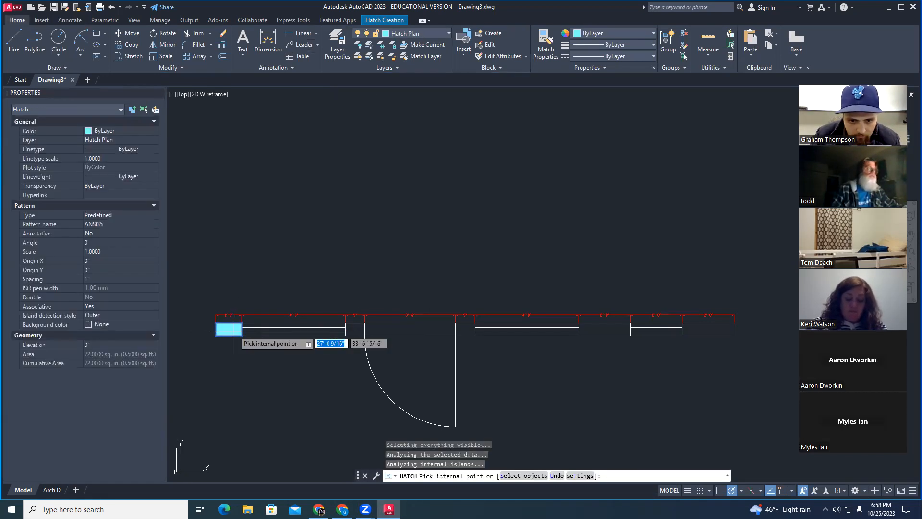
click(356, 329)
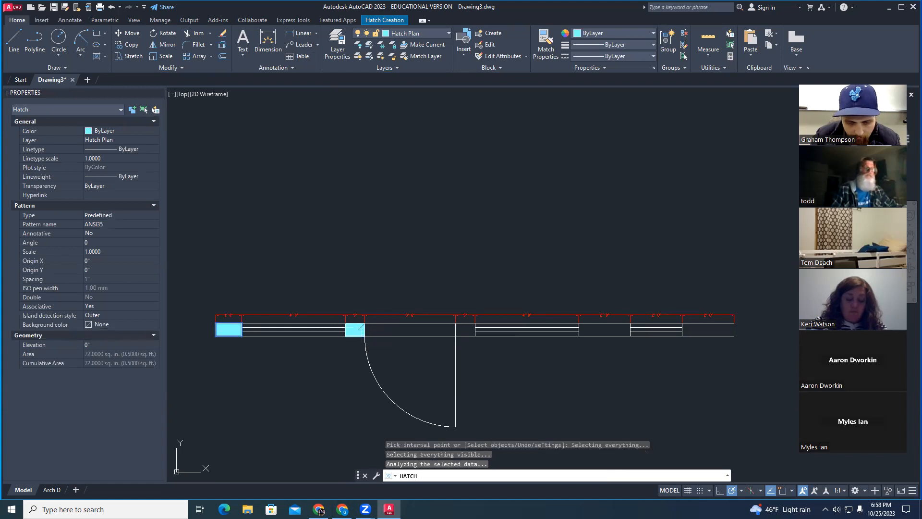
click(464, 330)
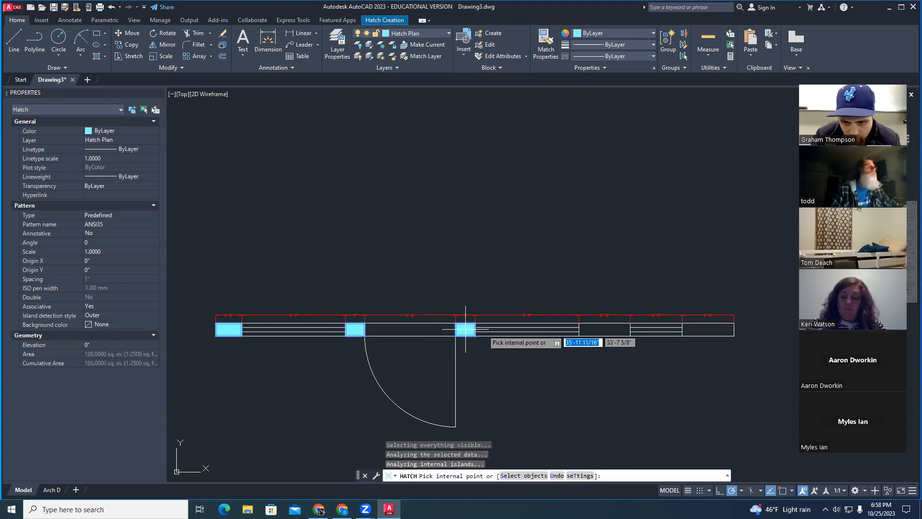
click(605, 329)
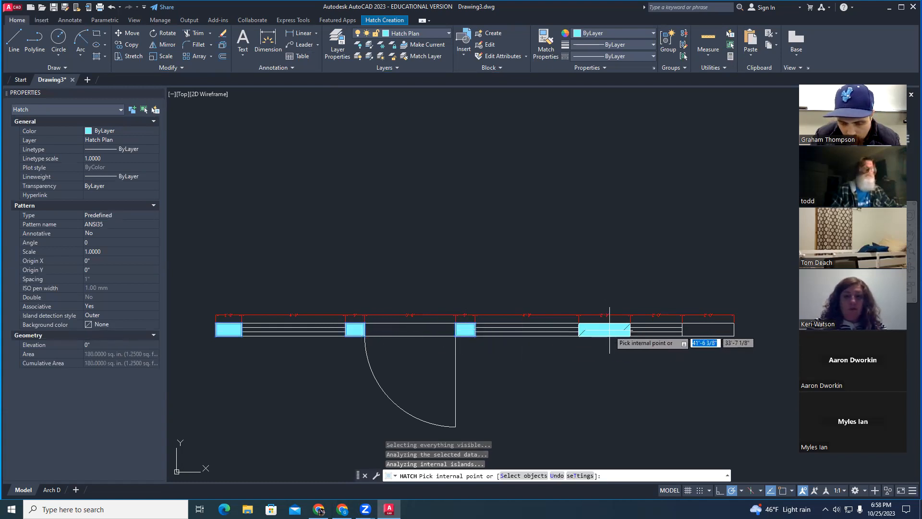
click(698, 331)
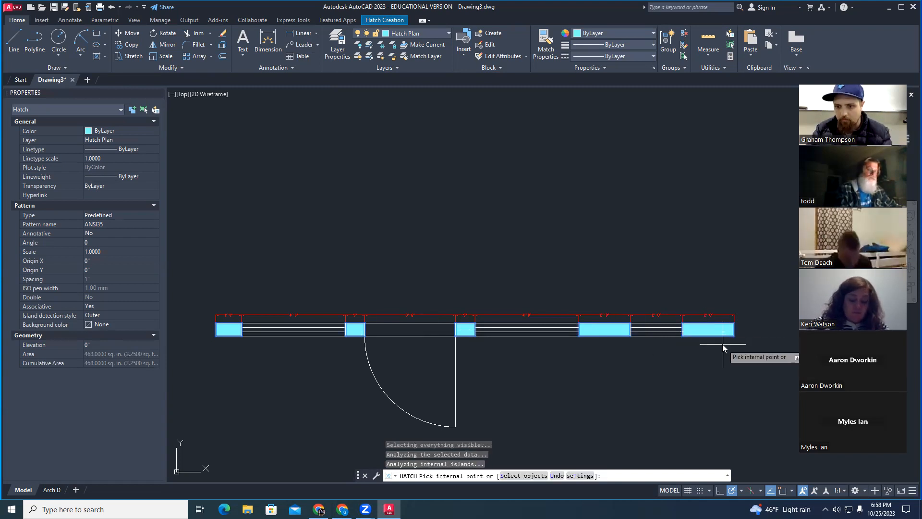
key(Escape)
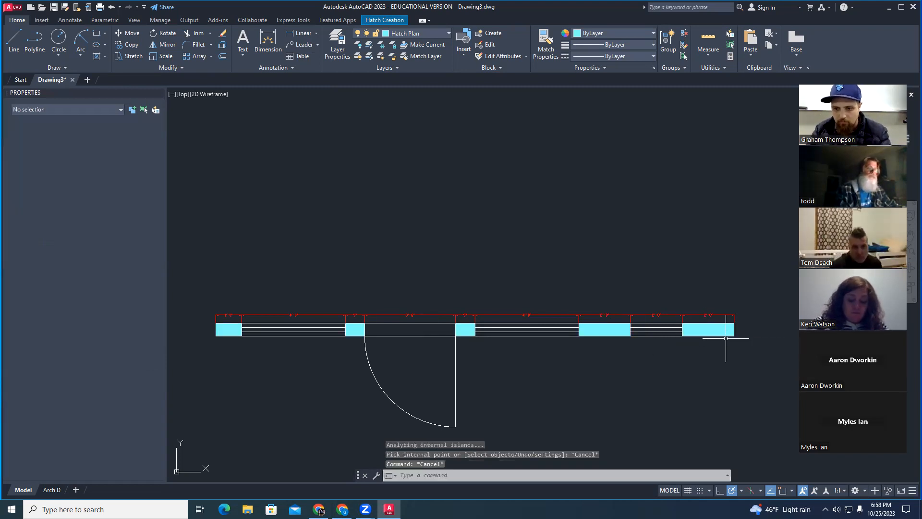
Examine the hatch pattern's density in the wall segments up close and across the whole plan.
scroll(725, 338, up, 6)
scroll(719, 336, down, 2)
scroll(685, 325, up, 6)
scroll(636, 268, down, 10)
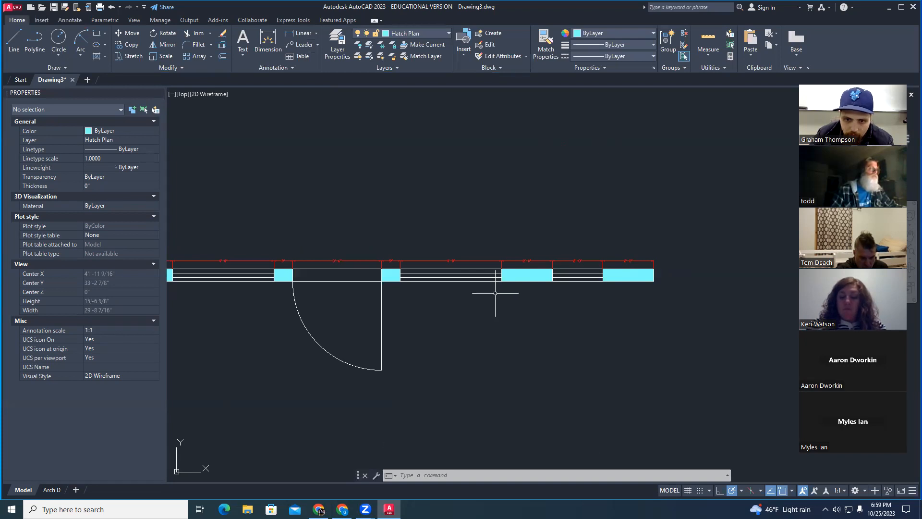
scroll(514, 272, up, 6)
scroll(537, 255, up, 6)
scroll(537, 255, up, 8)
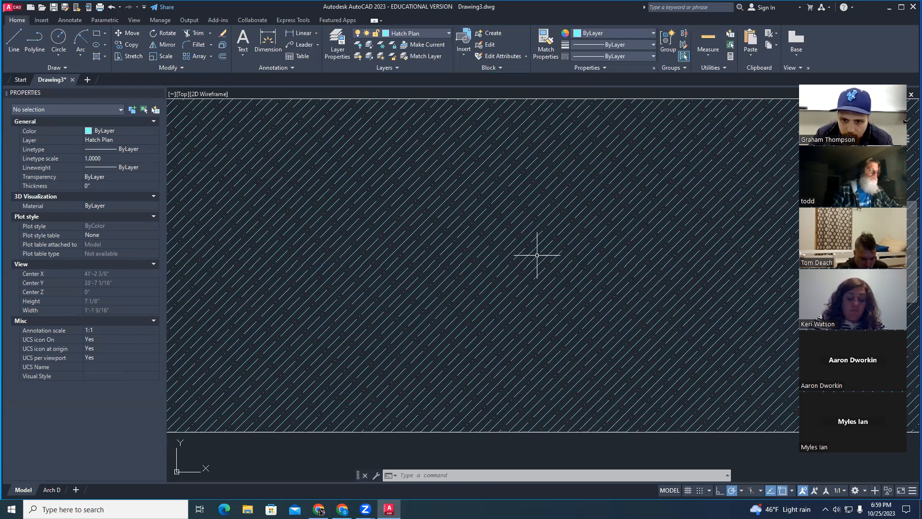
scroll(537, 255, down, 4)
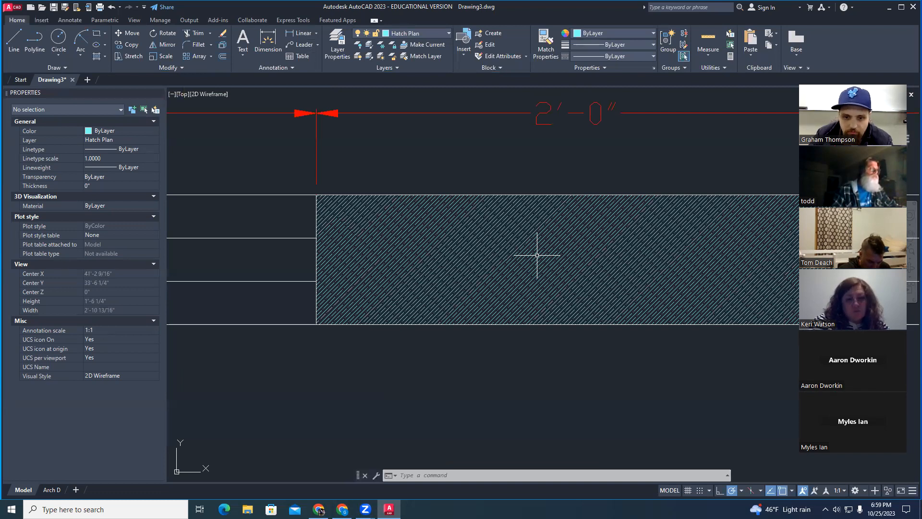
scroll(535, 255, down, 12)
mouse_move(470, 270)
middle_down()
mouse_move(502, 288)
mouse_move(517, 316)
middle_up()
scroll(521, 312, up, 1)
key(Escape)
key(Escape)
key(Escape)
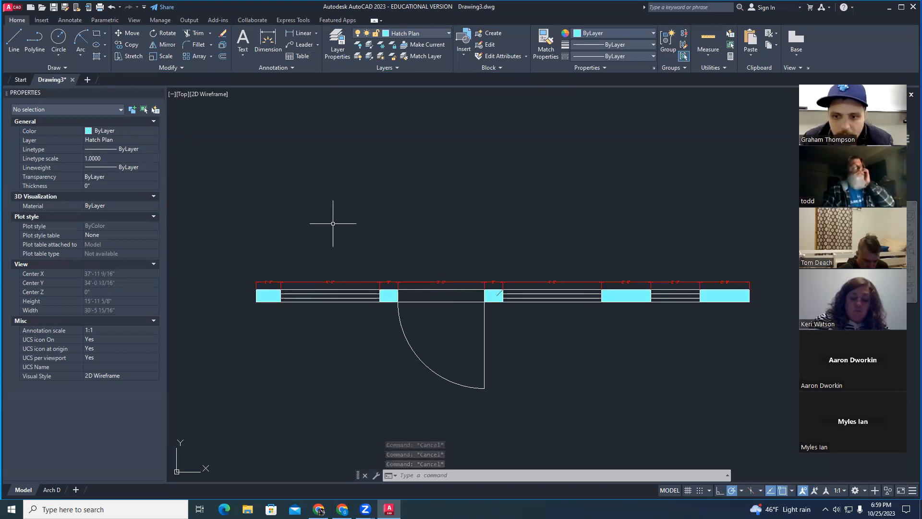
Draw a 3' vertical line upward from the wall plan's upper-left corner.
middle_drag(517, 190, 509, 233)
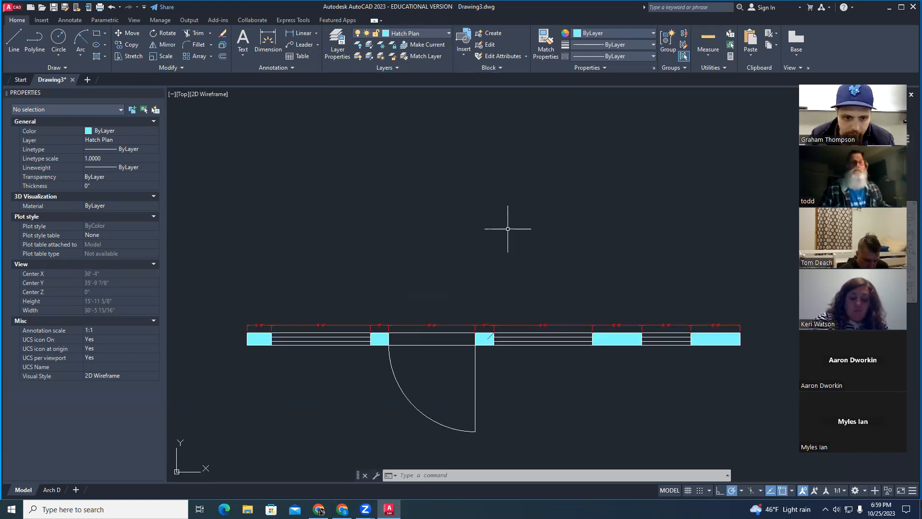
key(Escape)
key(Escape)
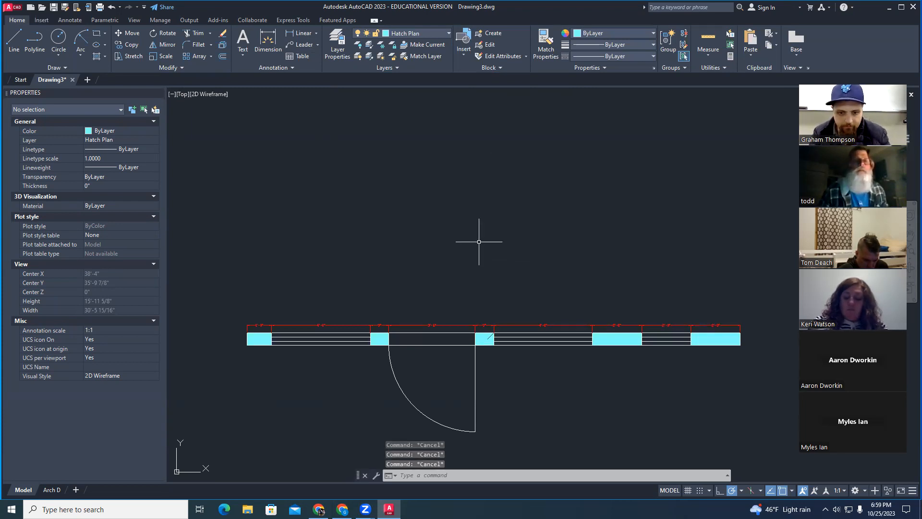
text(LINE)
key(Return)
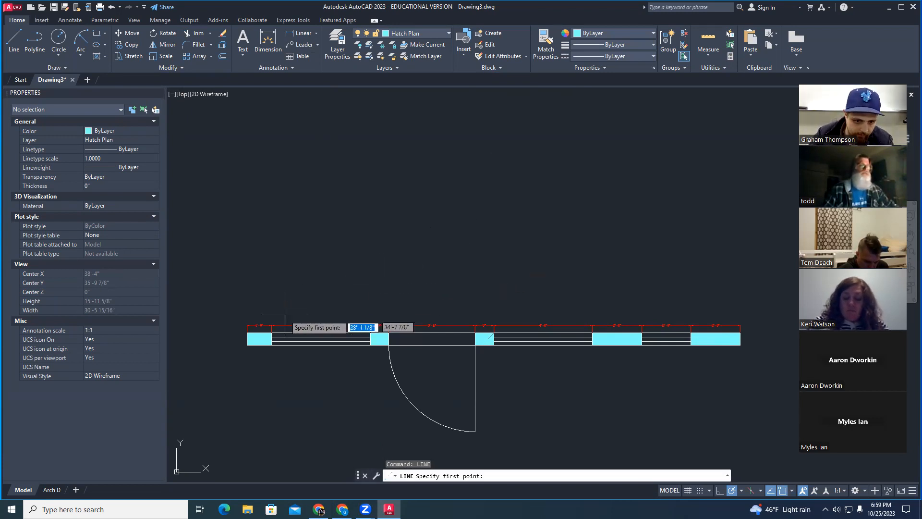
click(248, 332)
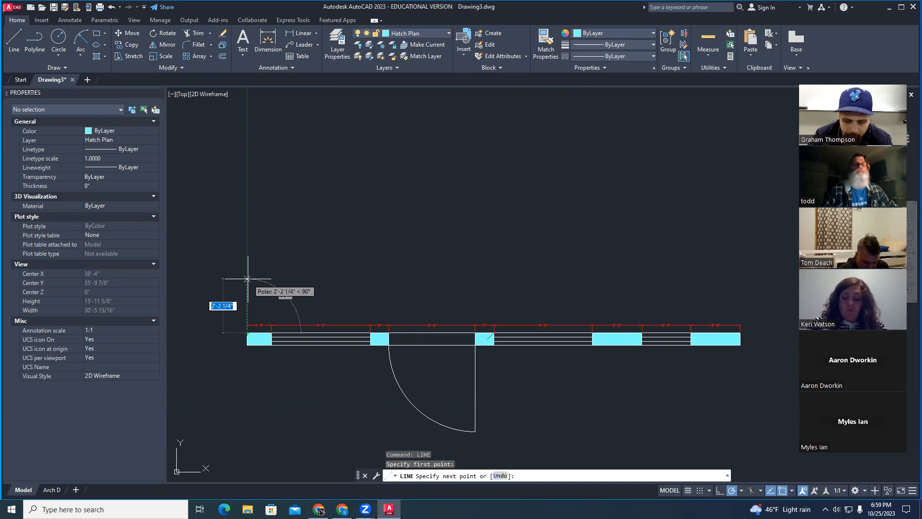
text(3)
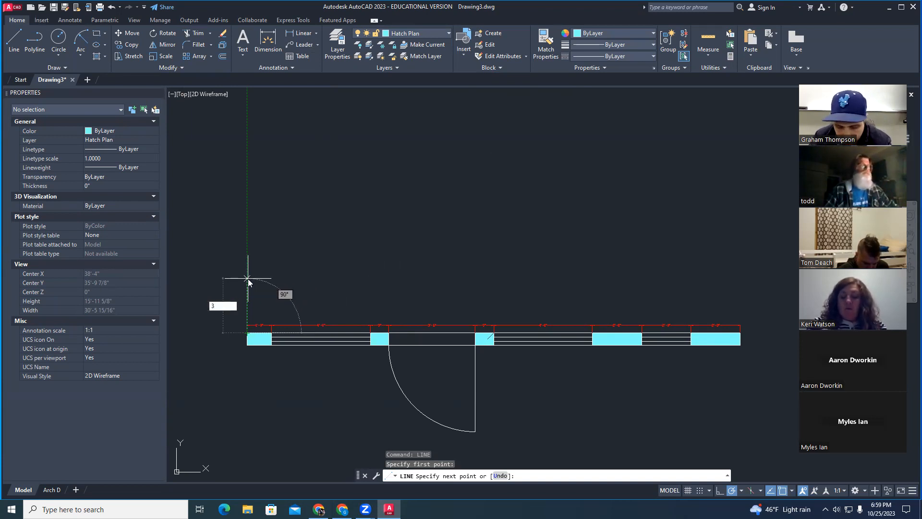
text(')
key(Return)
key(Escape)
key(Escape)
key(Escape)
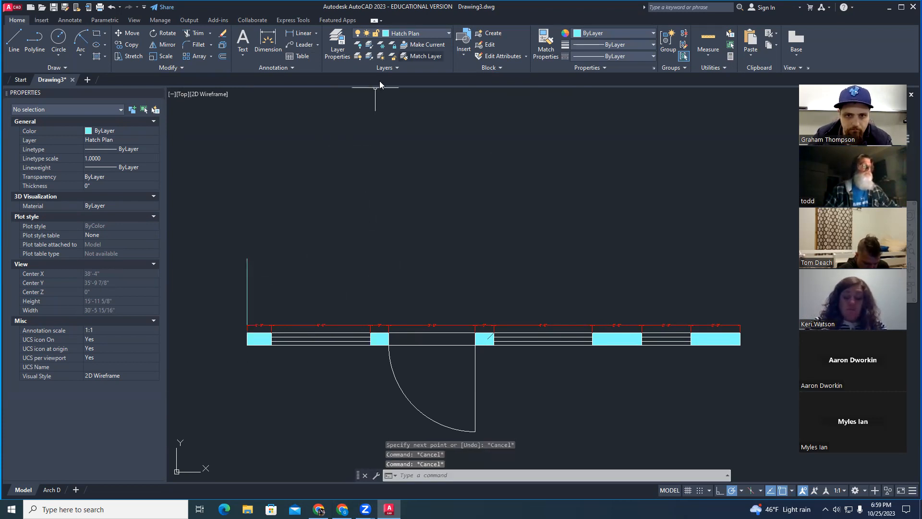
Make Wall Elevation the current layer and draw a 20' horizontal line rightward from the upper end of the 3' vertical line.
click(418, 34)
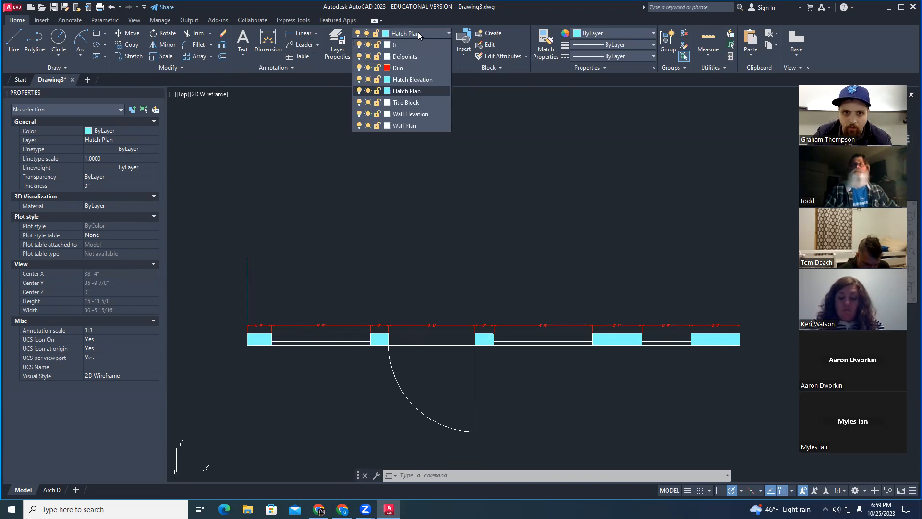
click(422, 115)
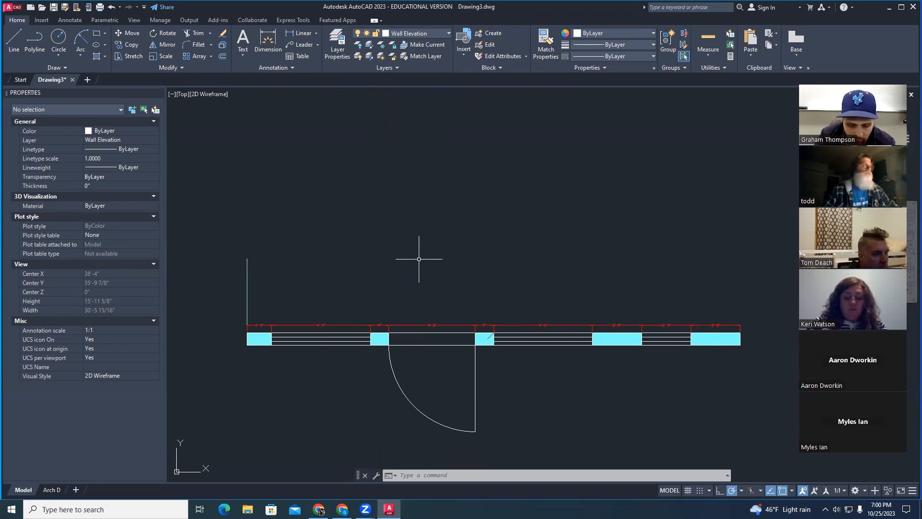
text(line)
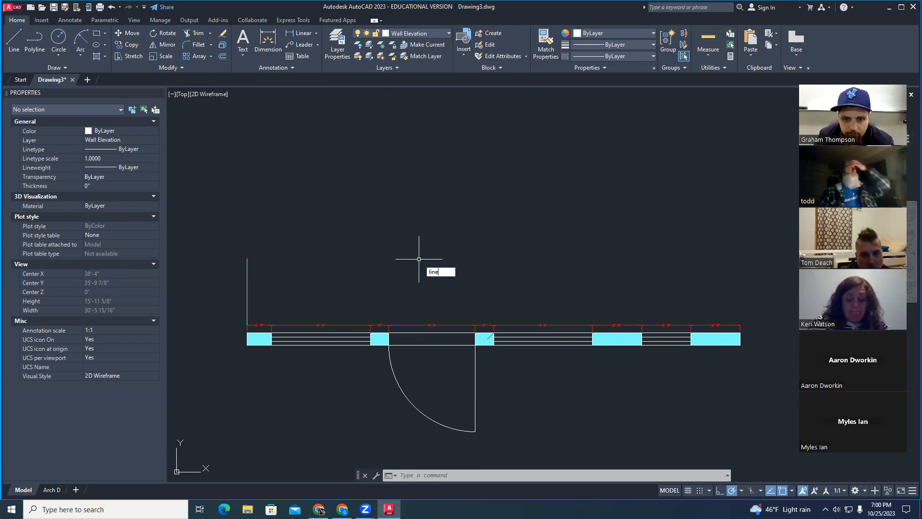
key(Return)
middle_drag(399, 247, 375, 270)
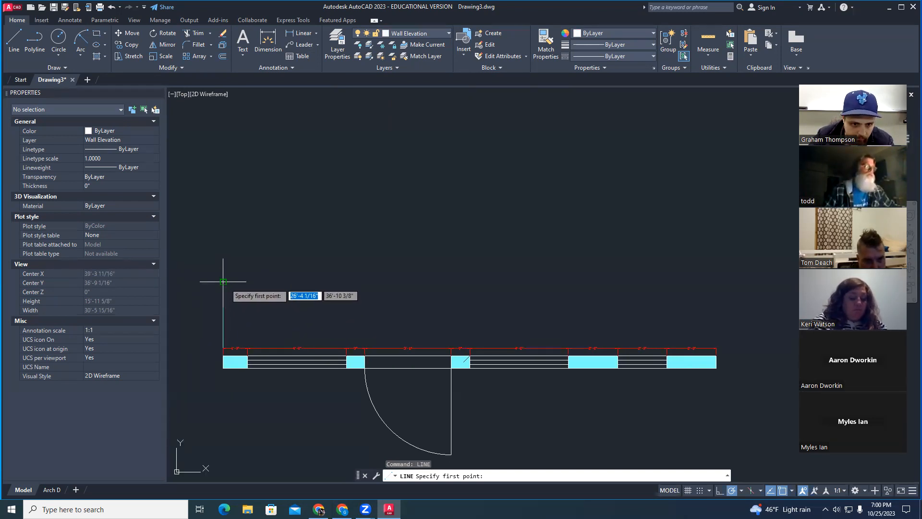
click(223, 281)
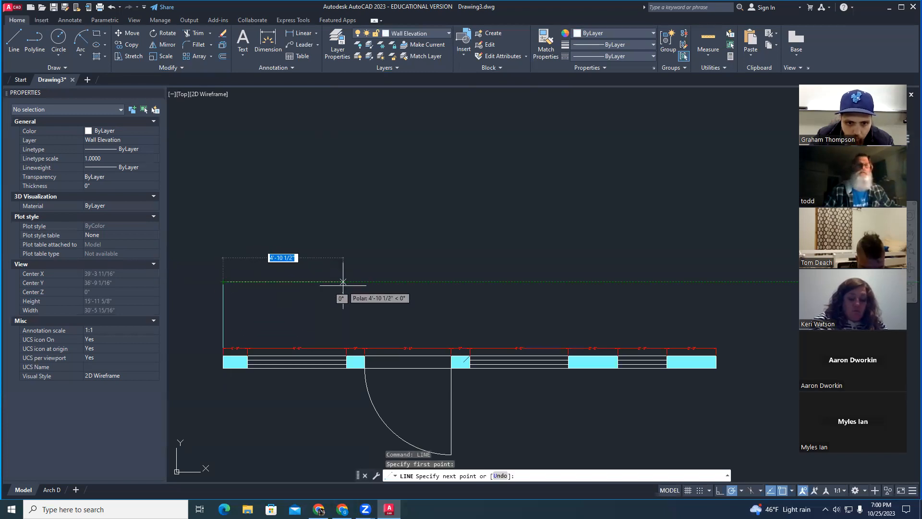
text(20)
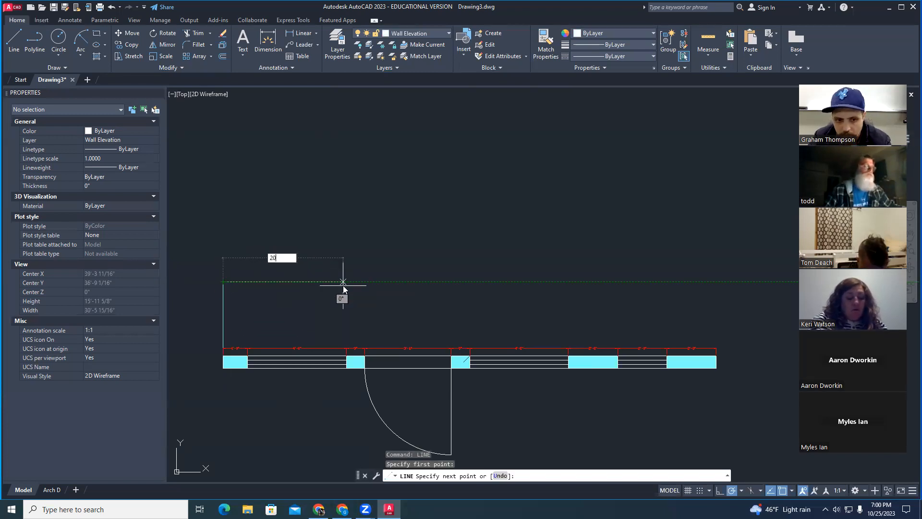
text(')
key(Return)
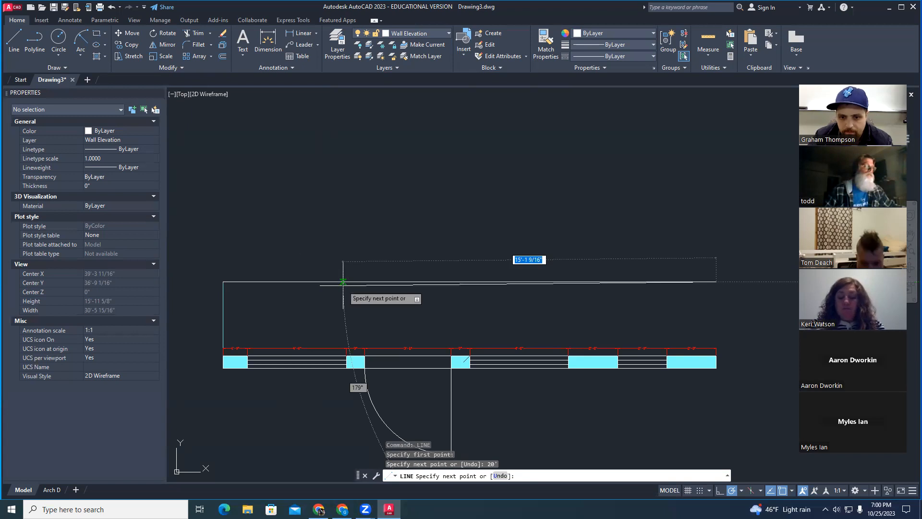
Complete the elevation rectangle with a 10' line upward, a 20' line leftward and a closing line down to the starting corner.
scroll(725, 204, down, 3)
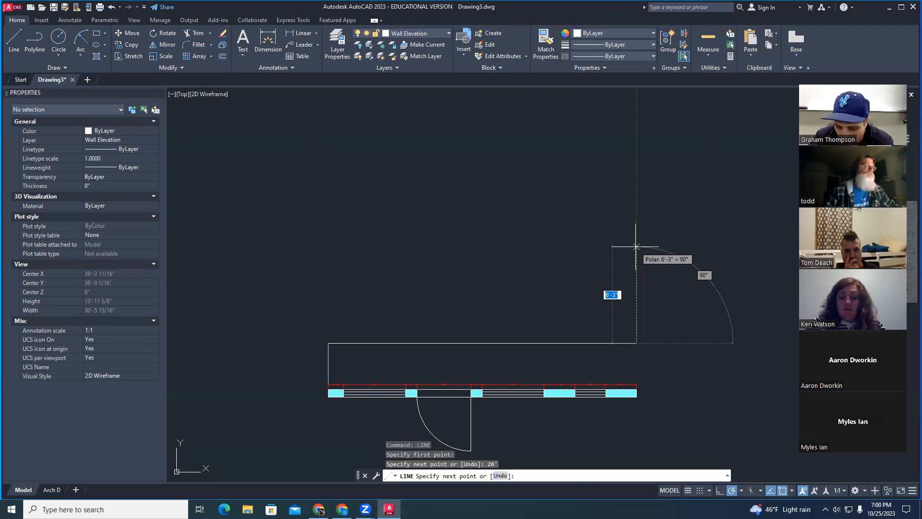
text(1)
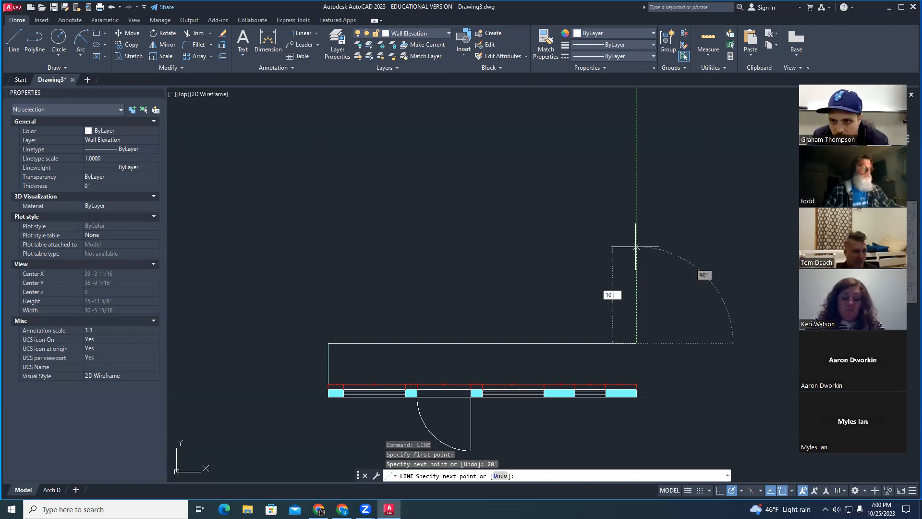
text(0')
key(Return)
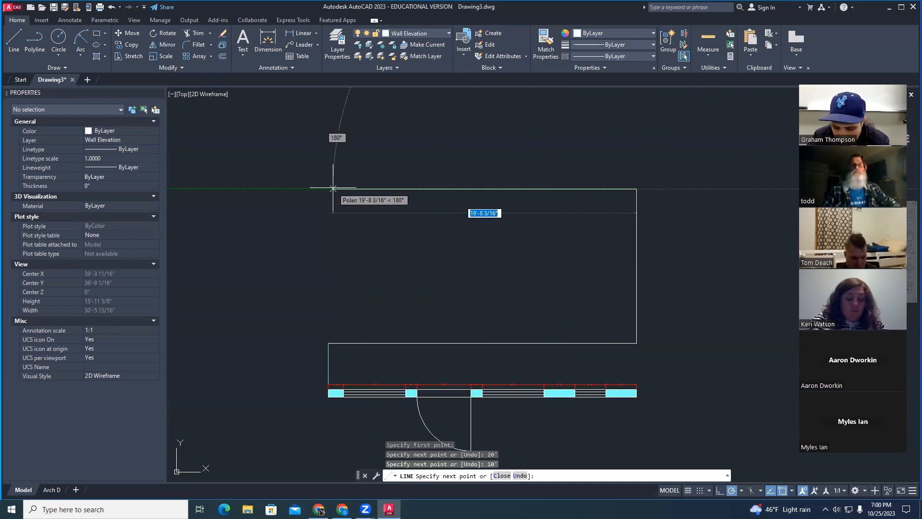
text(20)
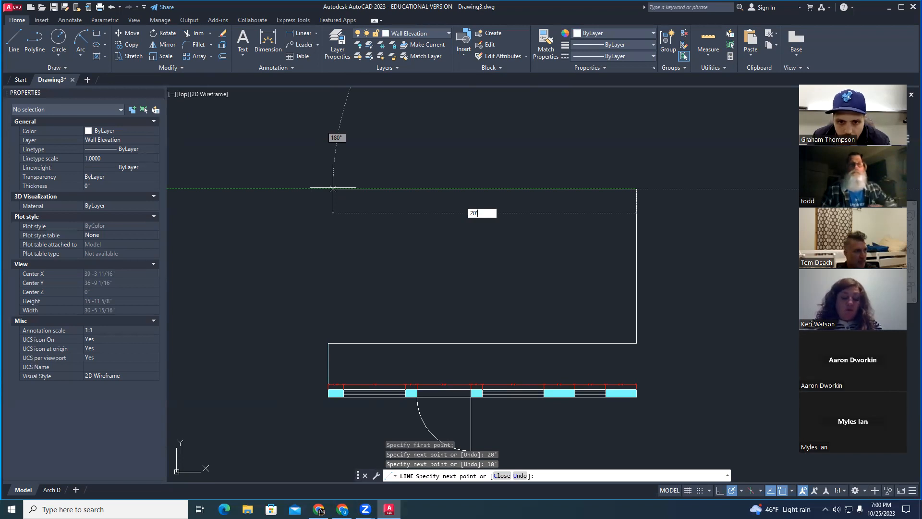
text(')
key(Return)
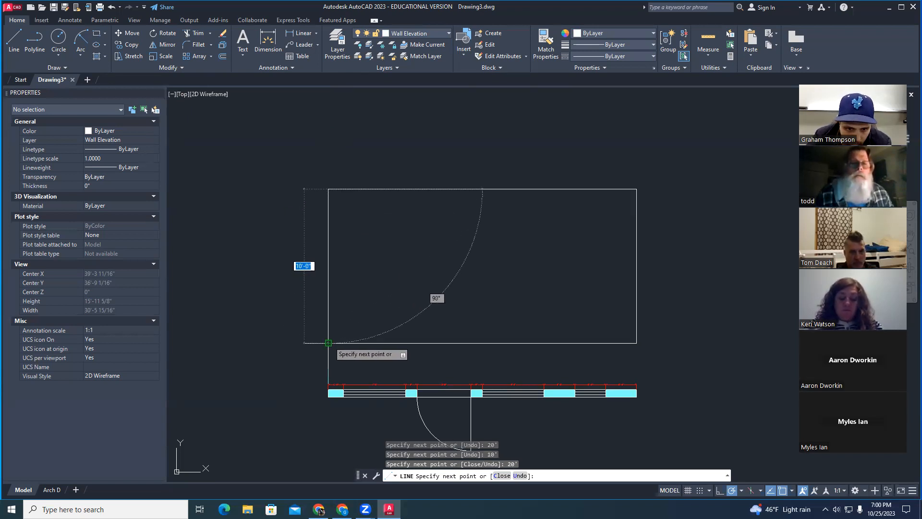
key(Escape)
key(Escape)
key(Escape)
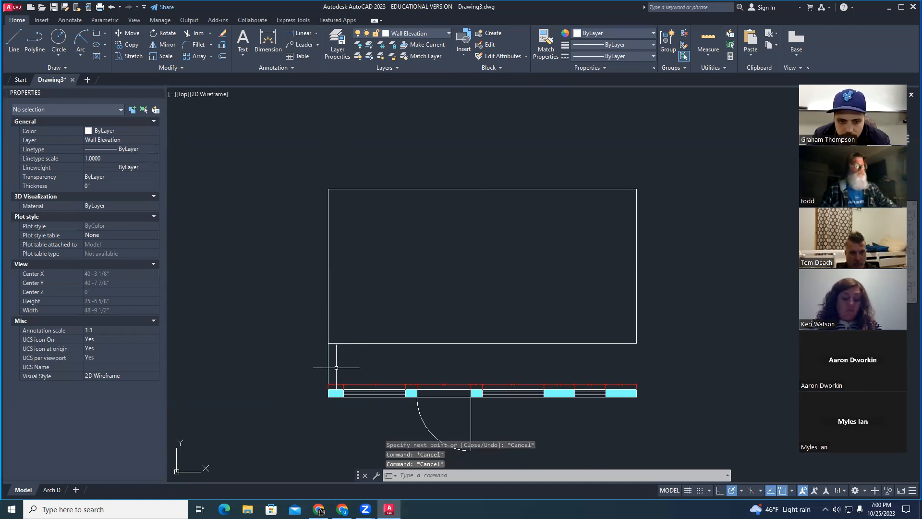
Delete the 3' vertical line between the wall plan and the elevation rectangle.
key(Escape)
click(329, 363)
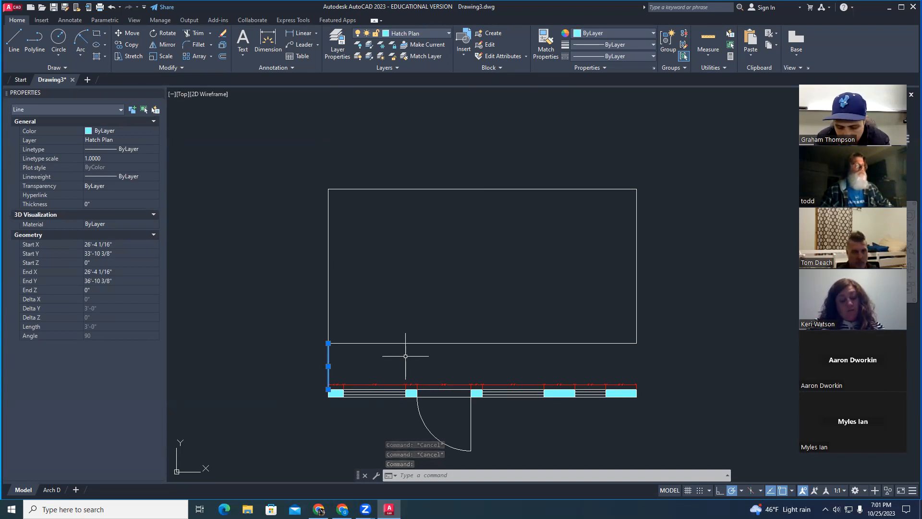
key(Delete)
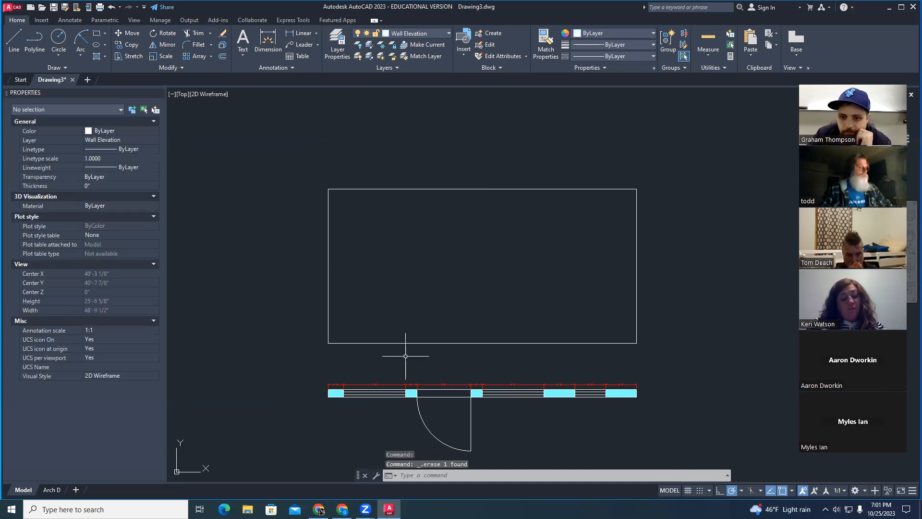
middle_drag(514, 272, 497, 274)
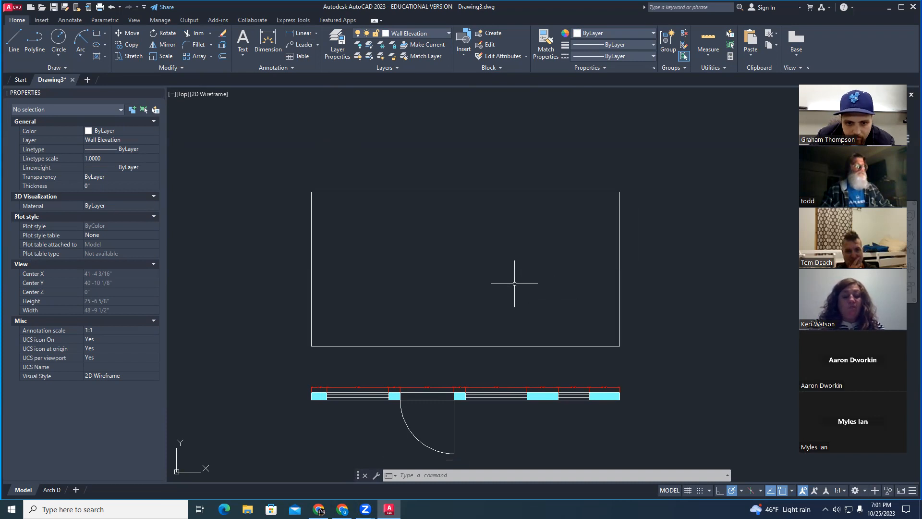
middle_drag(487, 359, 474, 359)
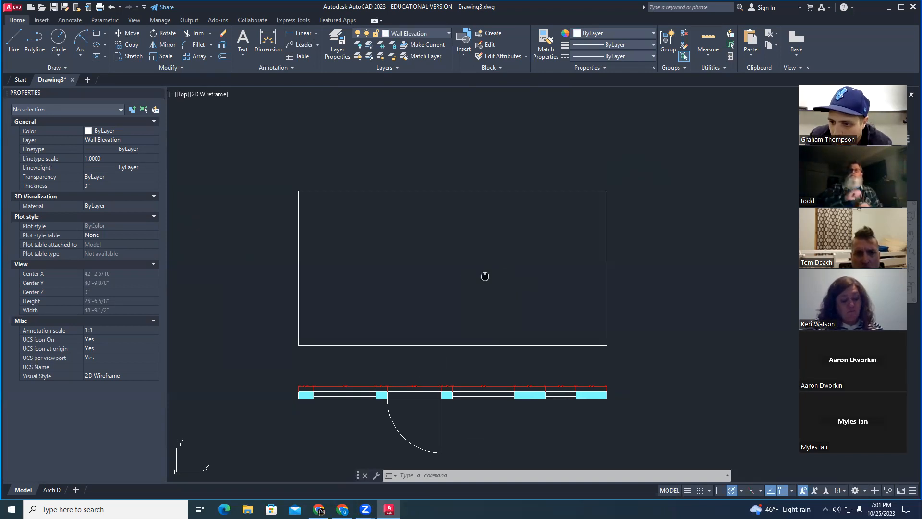
middle_drag(485, 276, 484, 264)
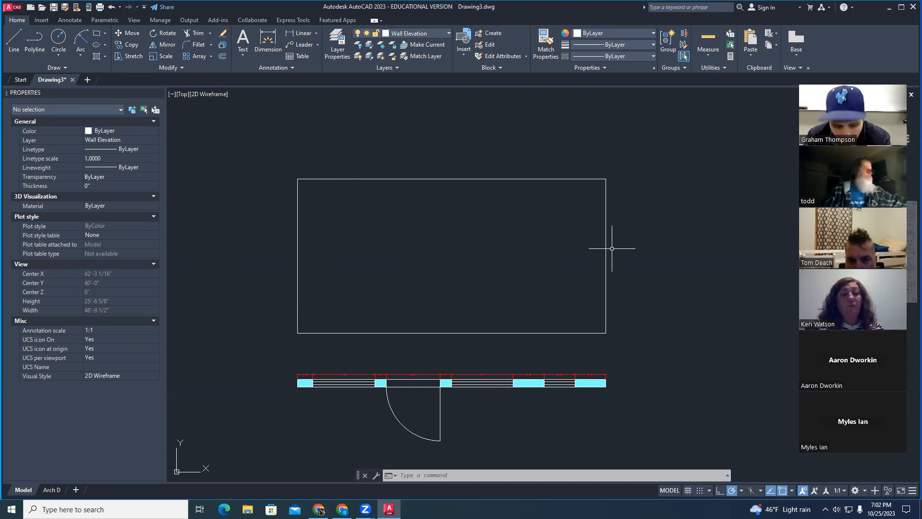
Draw a small closed rectangle about 3'-7" wide with lines inside the elevation outline, near its upper-left corner.
text(line)
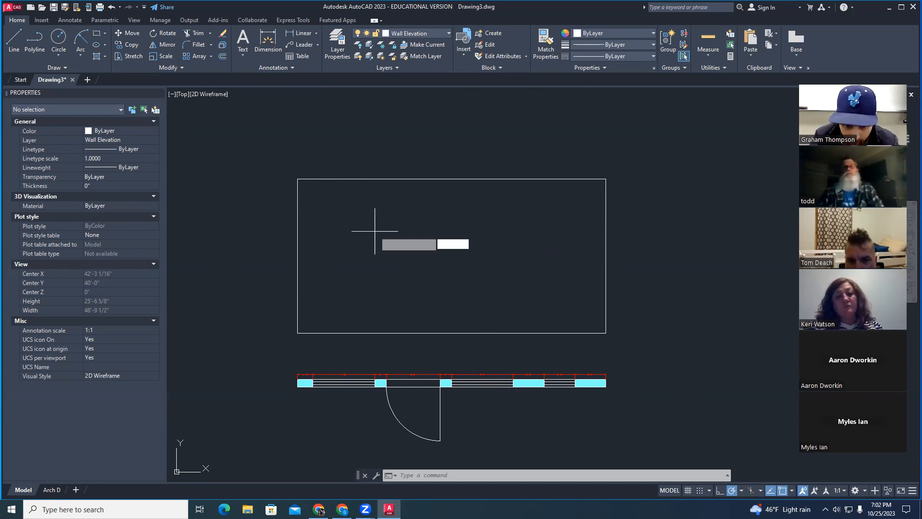
key(Return)
click(314, 216)
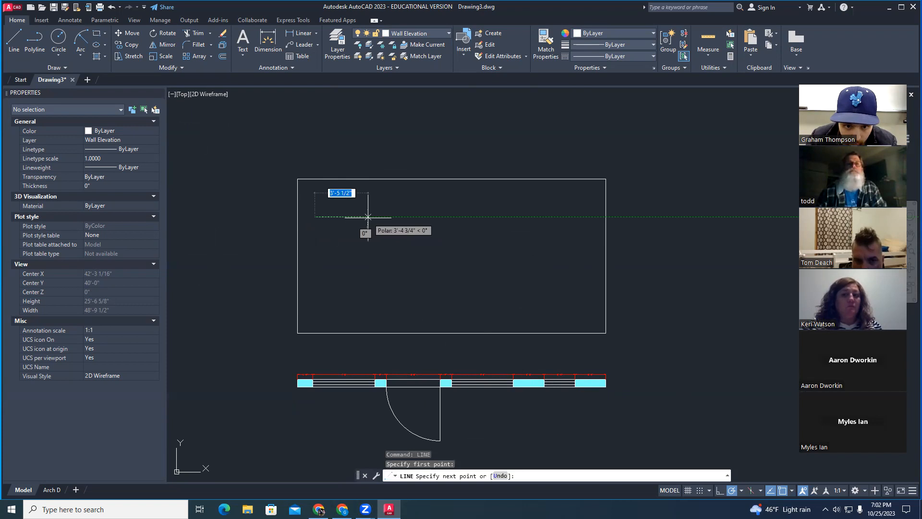
click(372, 216)
click(371, 264)
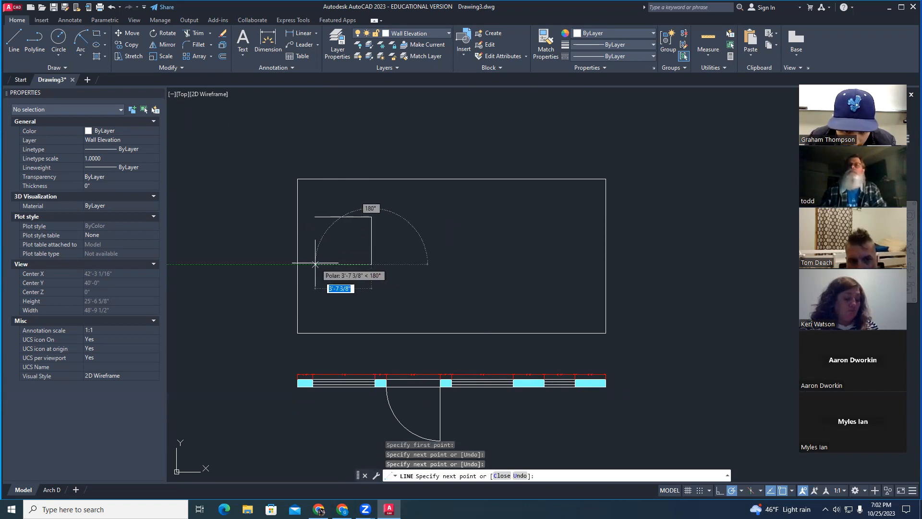
click(315, 264)
click(314, 216)
key(Escape)
key(Escape)
key(Escape)
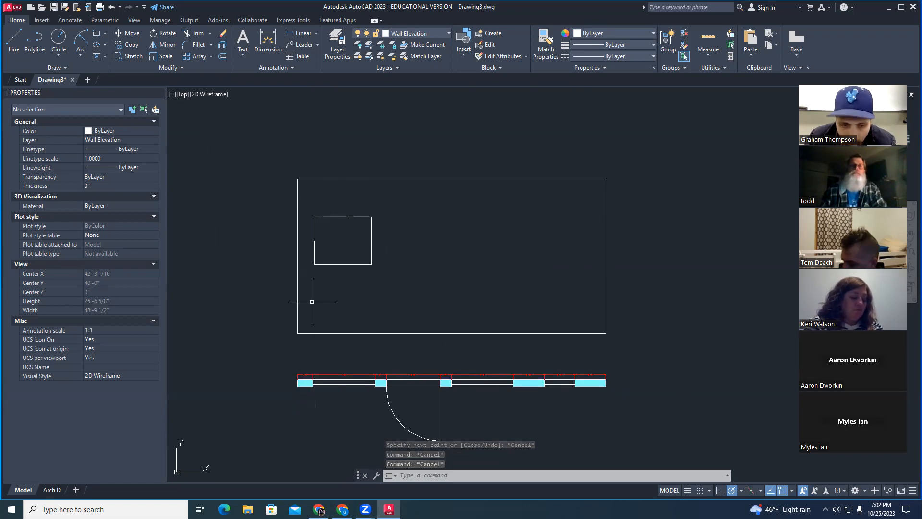
Erase the four lines of the small rectangle inside the elevation outline.
text(di)
key(Escape)
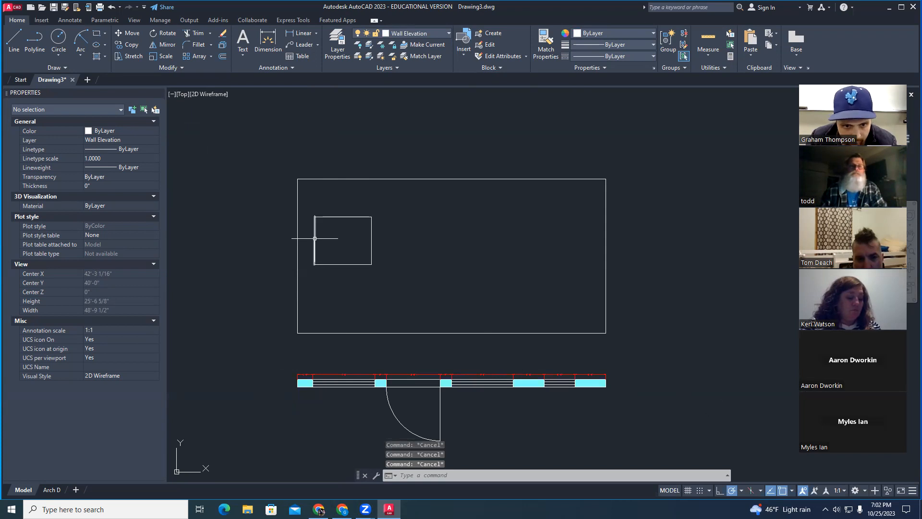
drag(307, 206, 367, 263)
click(312, 206)
click(396, 273)
key(Delete)
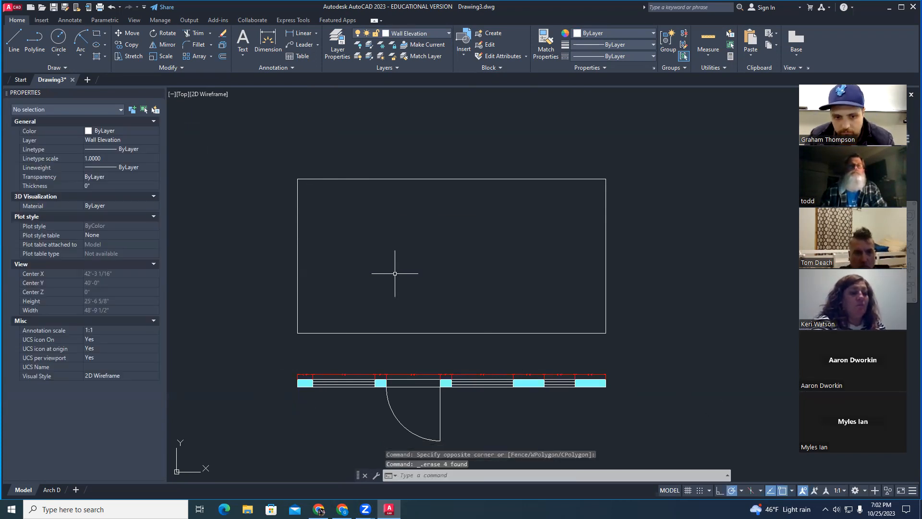
middle_drag(579, 410, 552, 376)
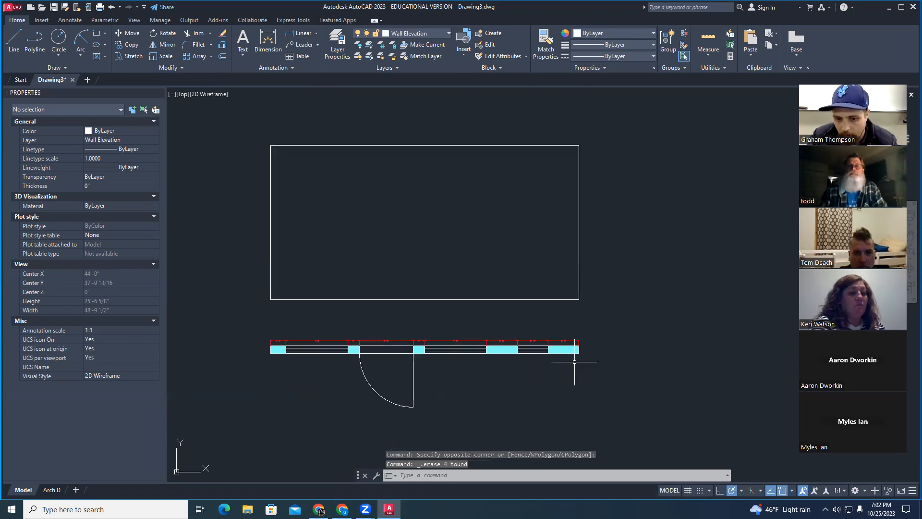
middle_drag(470, 319, 514, 317)
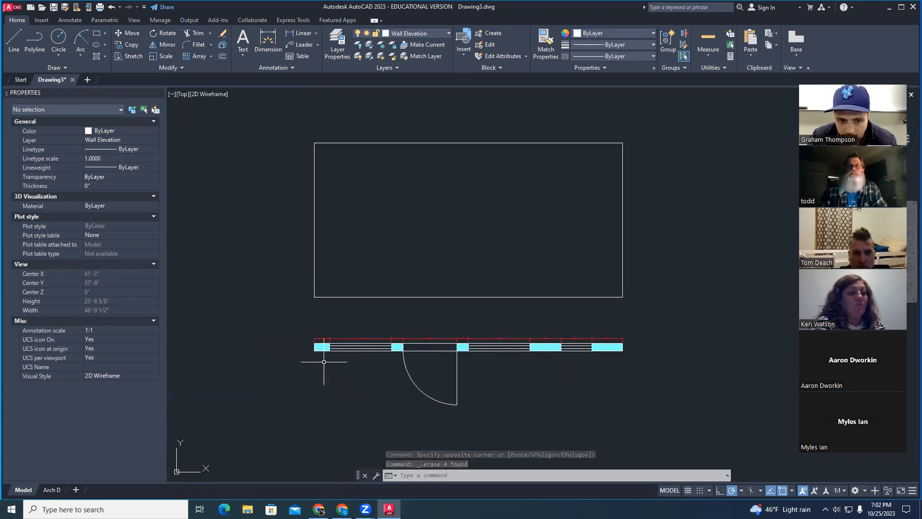
middle_drag(362, 380, 366, 383)
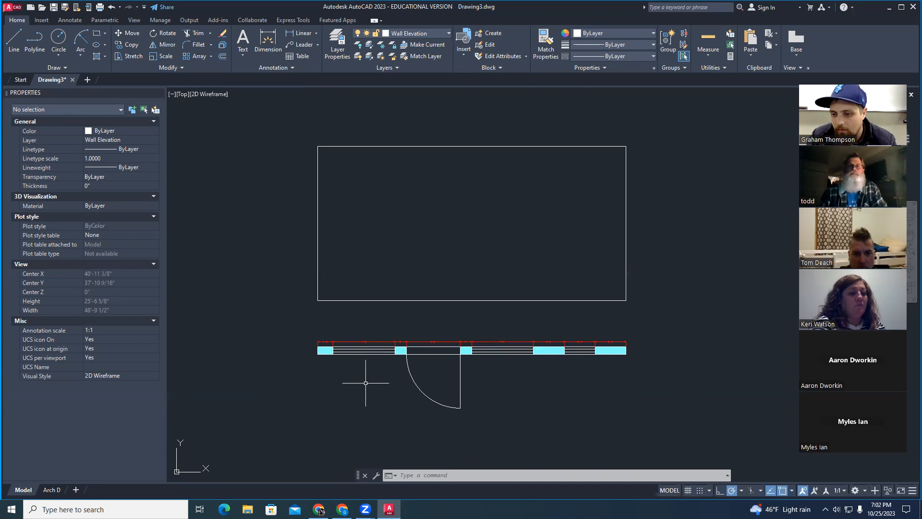
key(Escape)
key(Escape)
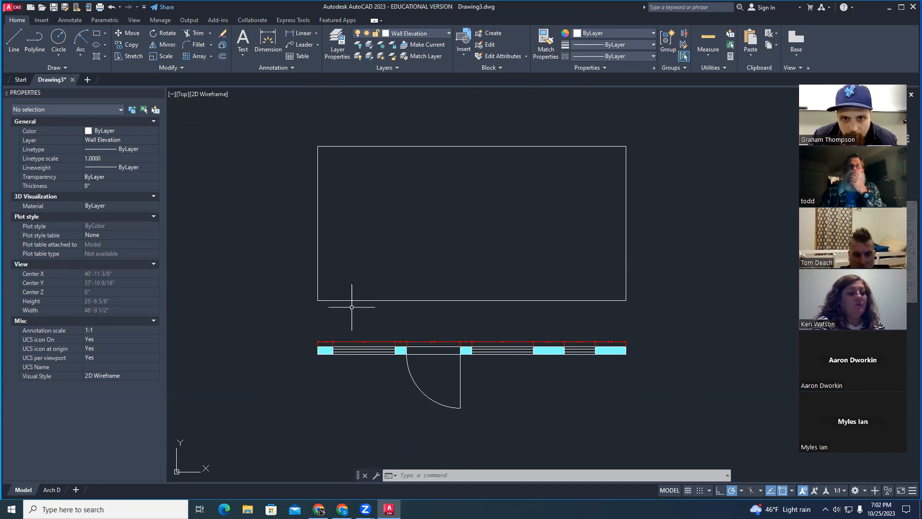
middle_drag(352, 307, 345, 329)
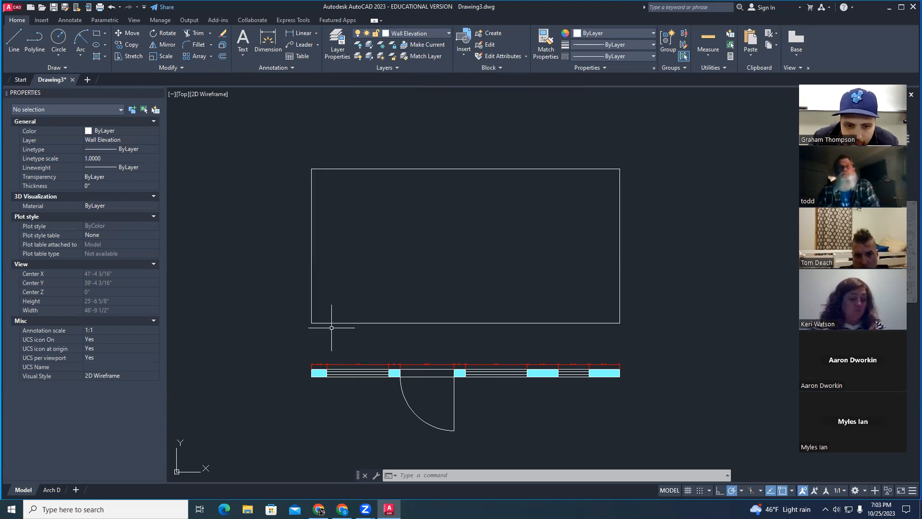
key(Escape)
key(Escape)
key(Escape)
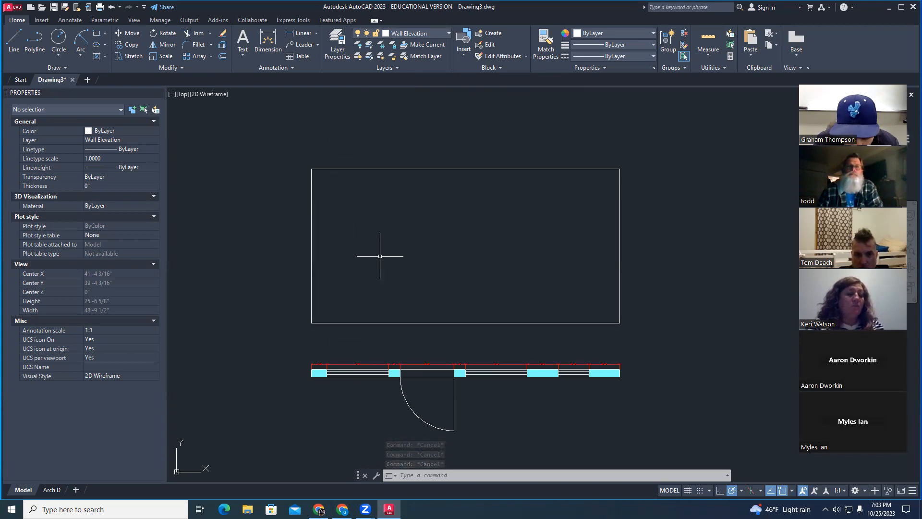
key(Escape)
key(Escape)
key(Escape)
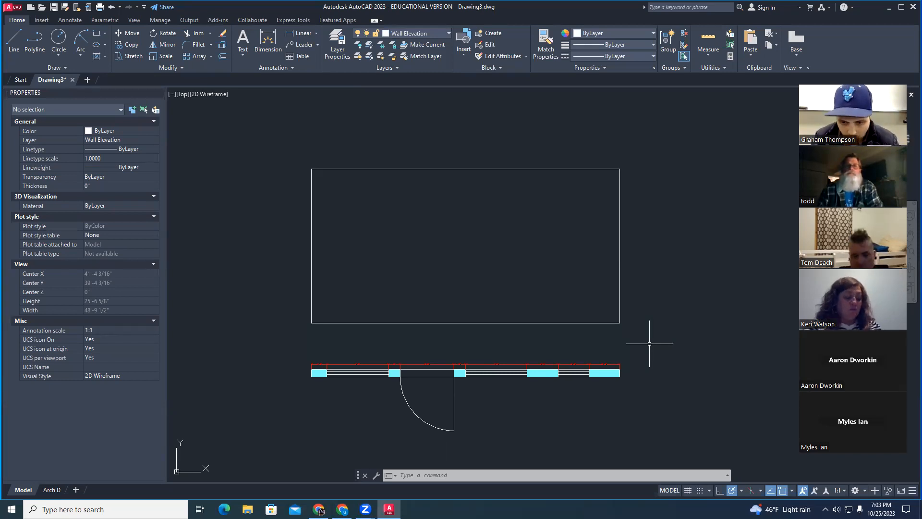
Draw a vertical projection line from the right edge of the plan's rightmost window to just above the elevation rectangle.
text(lin)
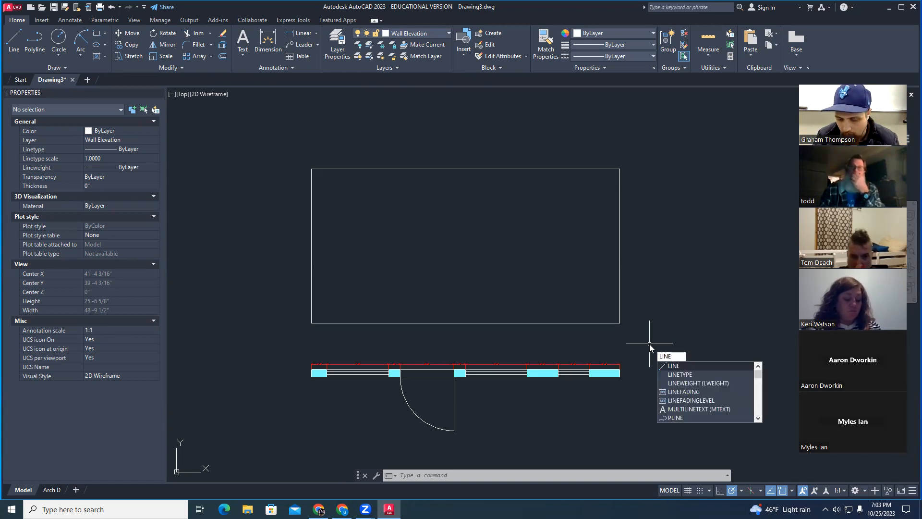
key(Return)
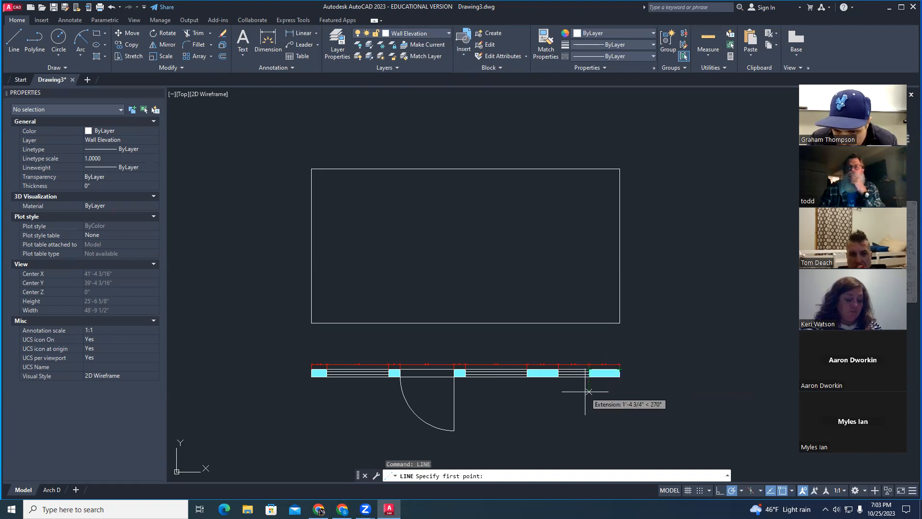
scroll(595, 362, up, 3)
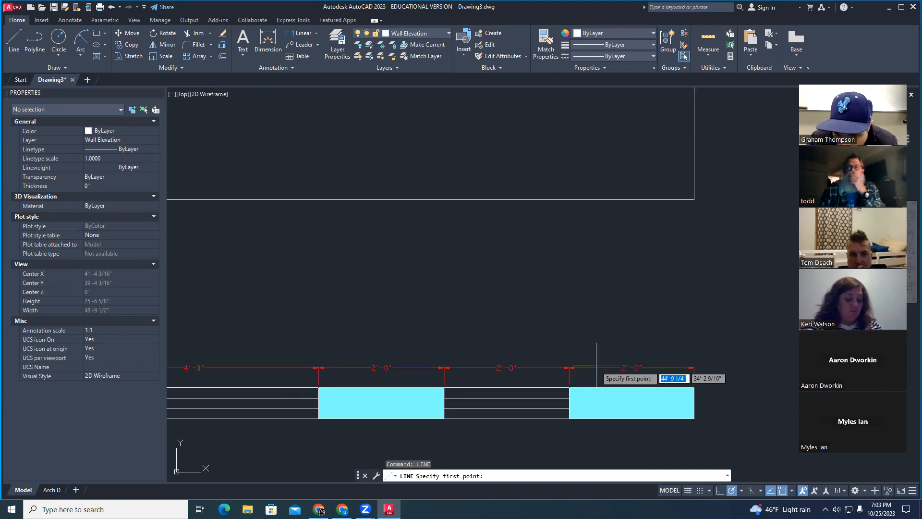
scroll(606, 309, down, 1)
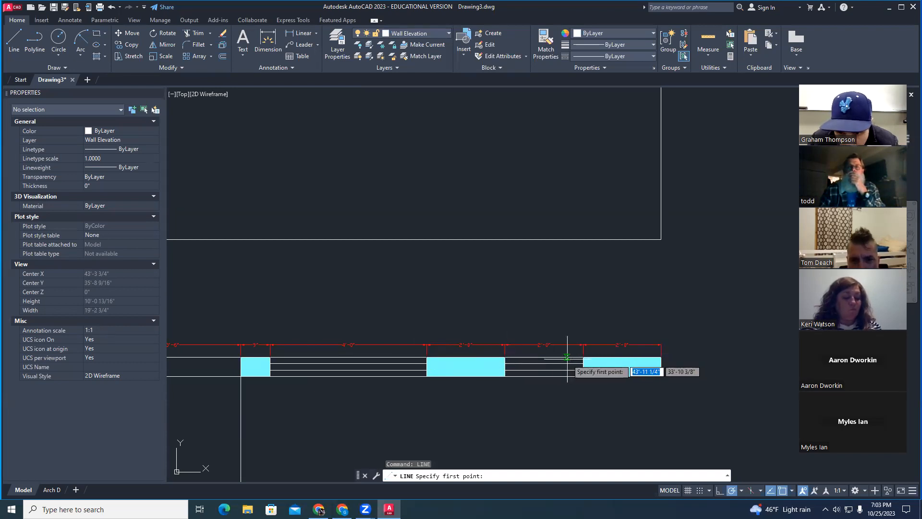
click(583, 357)
scroll(581, 231, down, 2)
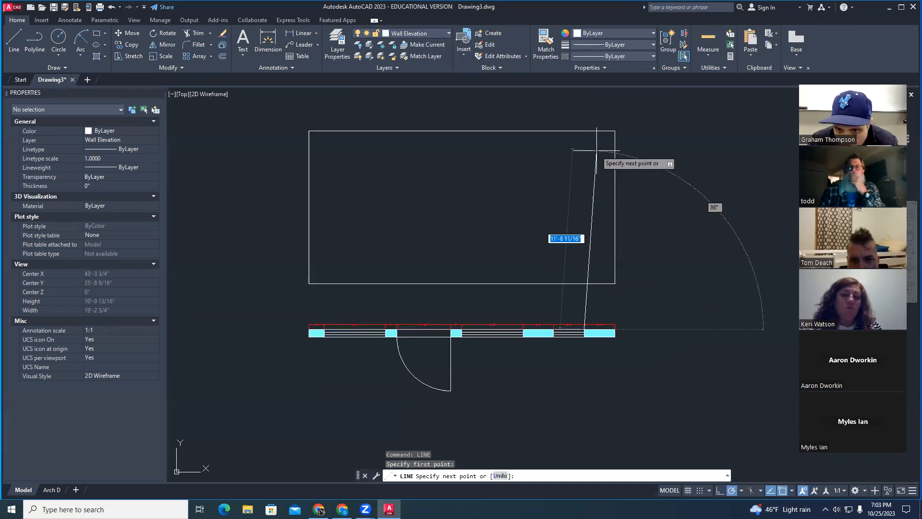
click(572, 137)
key(Escape)
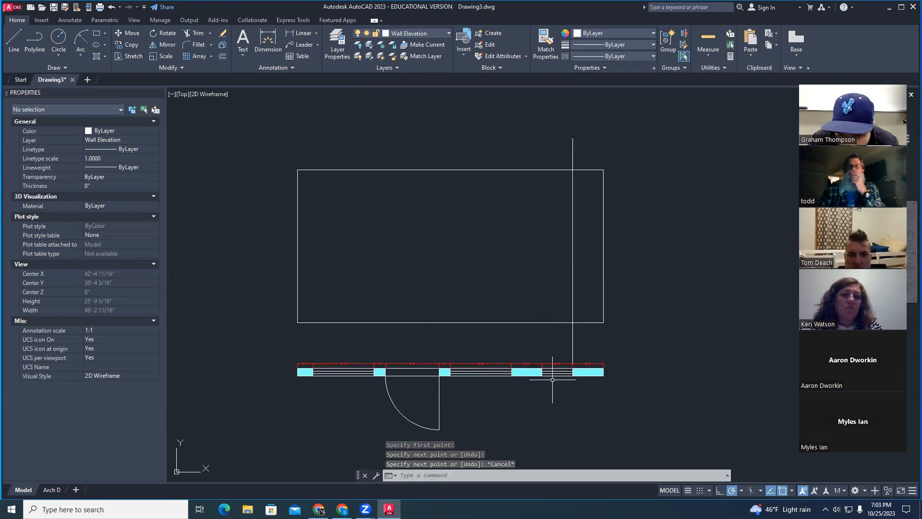
Draw a vertical projection line from the left edge of the plan's rightmost window to just above the elevation rectangle.
text(l)
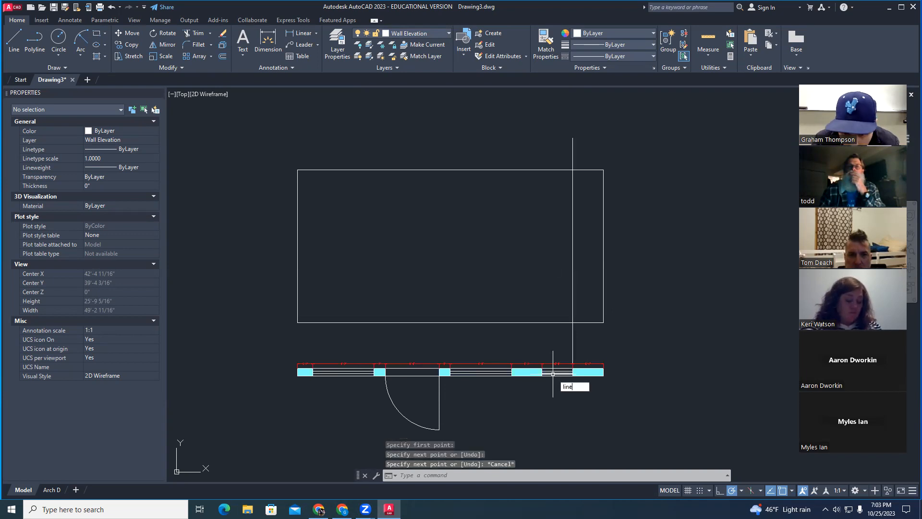
text(ine)
key(Return)
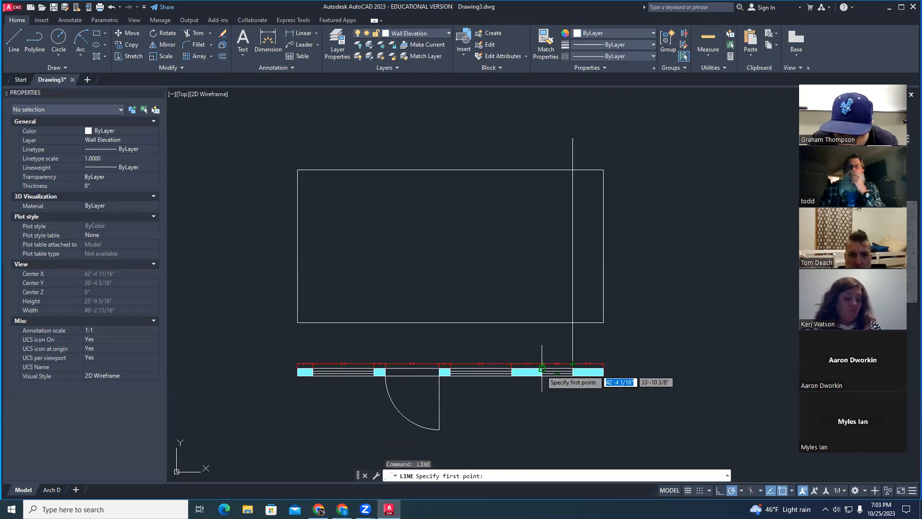
click(542, 369)
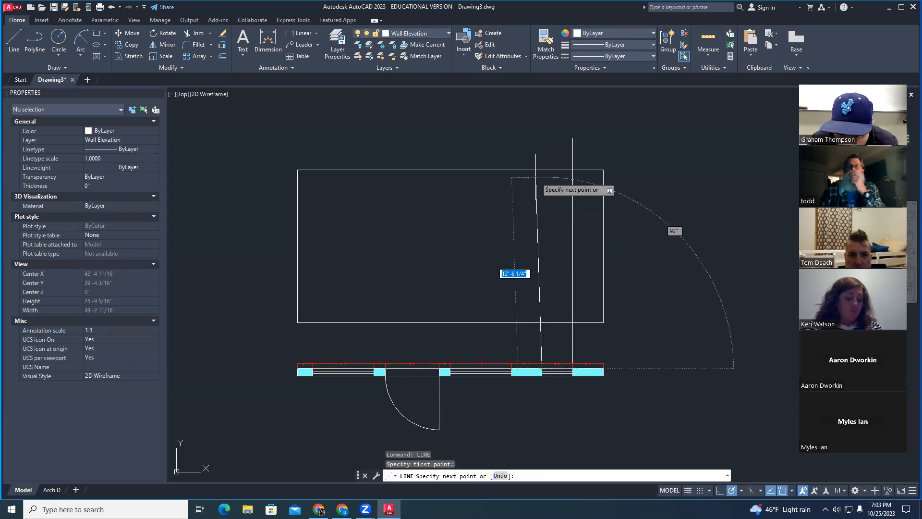
click(541, 141)
key(Return)
Project vertical lines from both edges of the plan's middle window up past the top of the elevation rectangle.
key(Return)
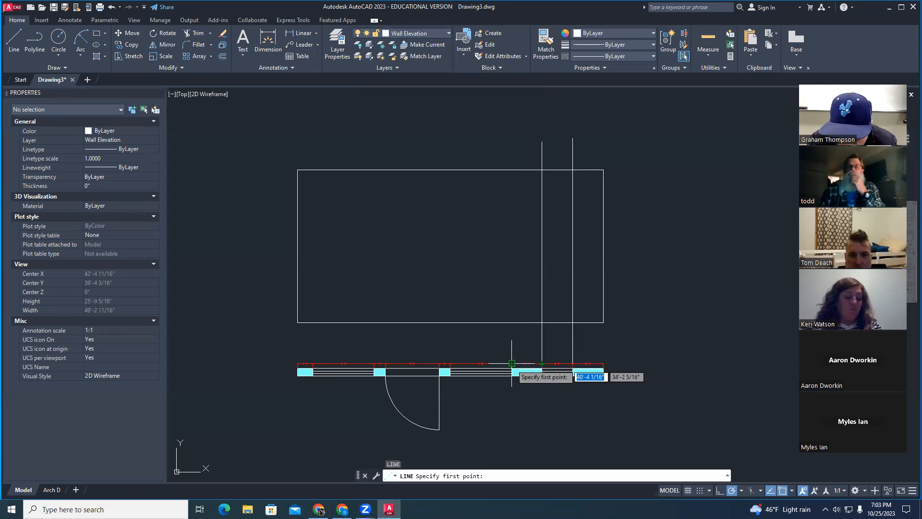
click(512, 364)
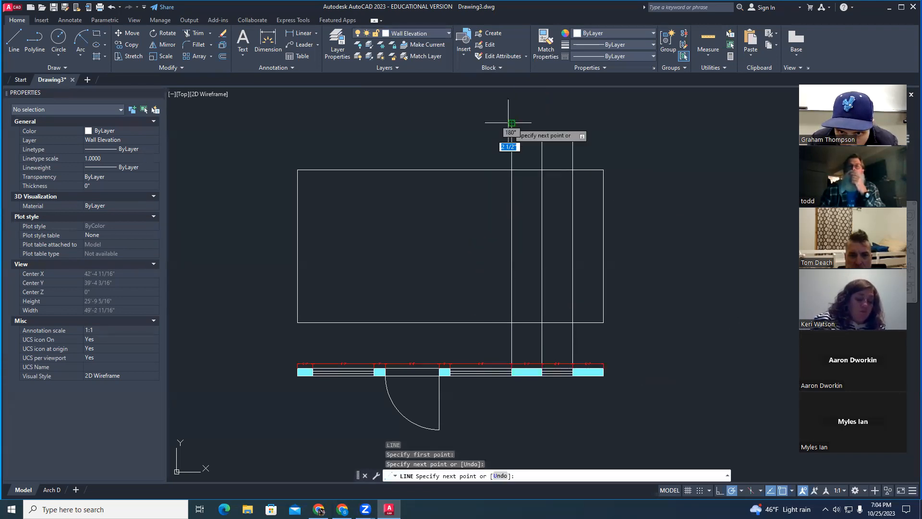
key(Escape)
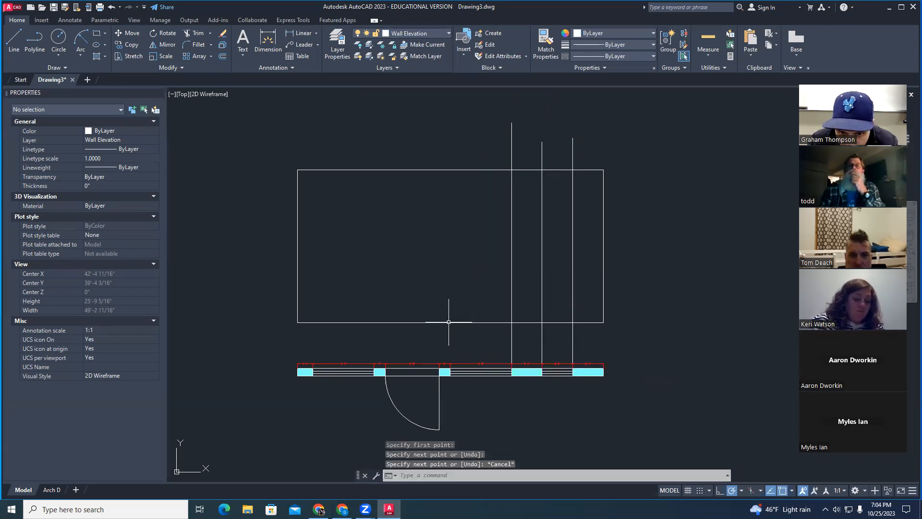
key(Return)
click(450, 369)
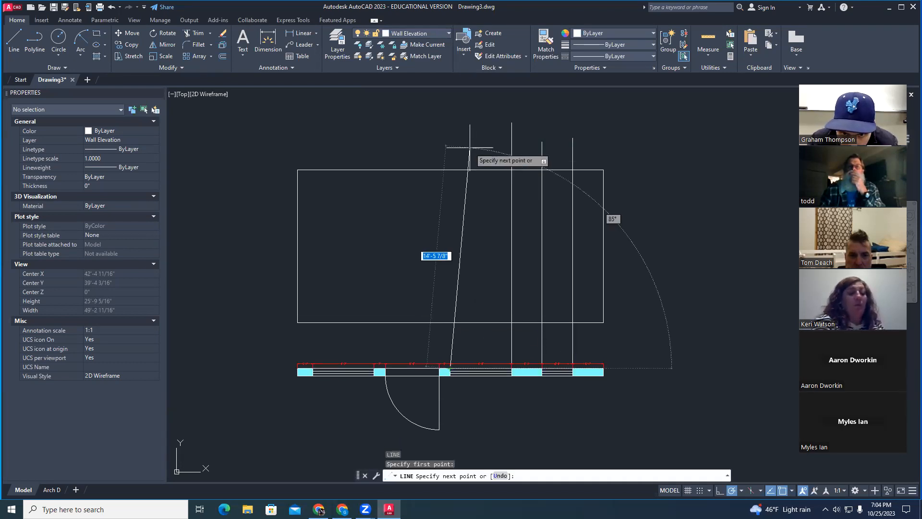
click(450, 129)
key(Escape)
Project vertical lines from both jambs of the plan's door opening up past the top of the elevation rectangle.
key(Return)
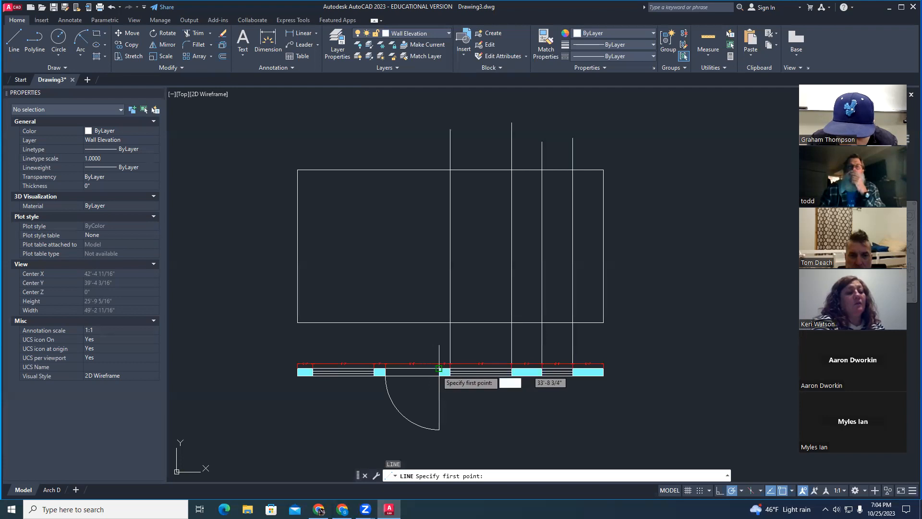
click(439, 368)
click(439, 144)
key(Escape)
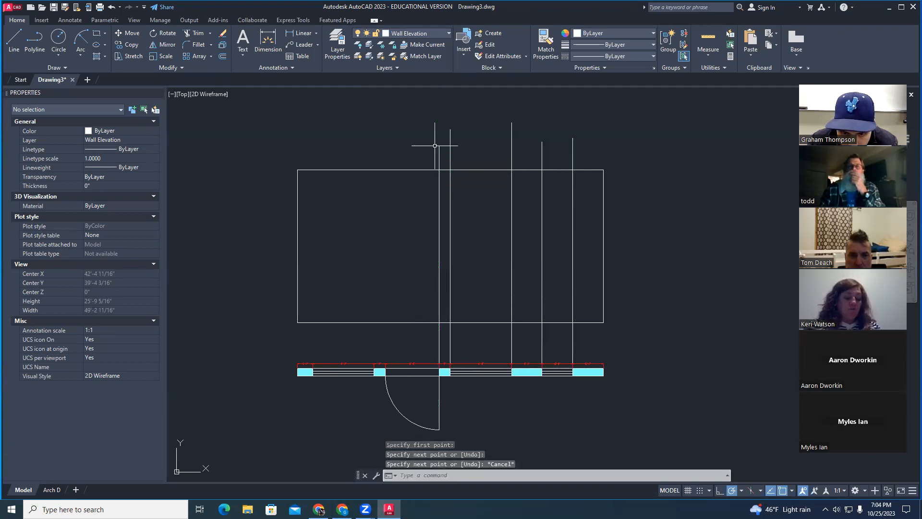
key(Return)
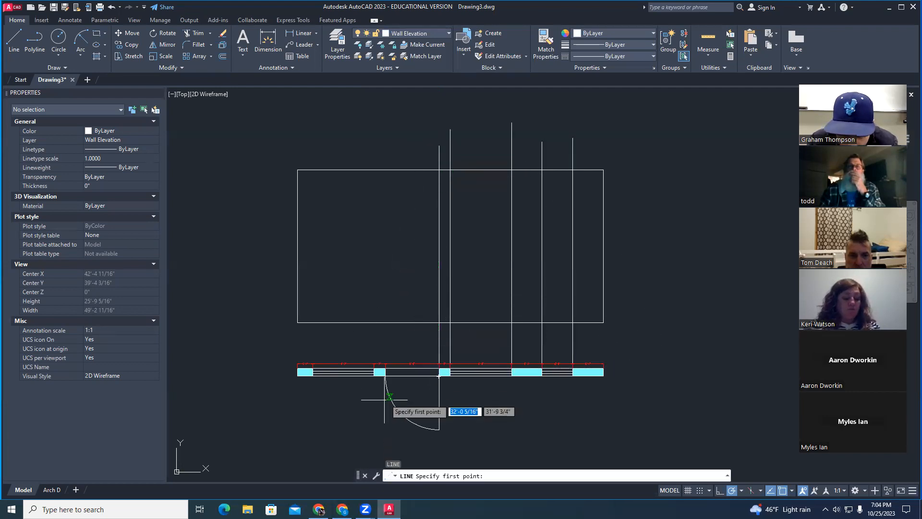
click(385, 369)
click(385, 135)
key(Escape)
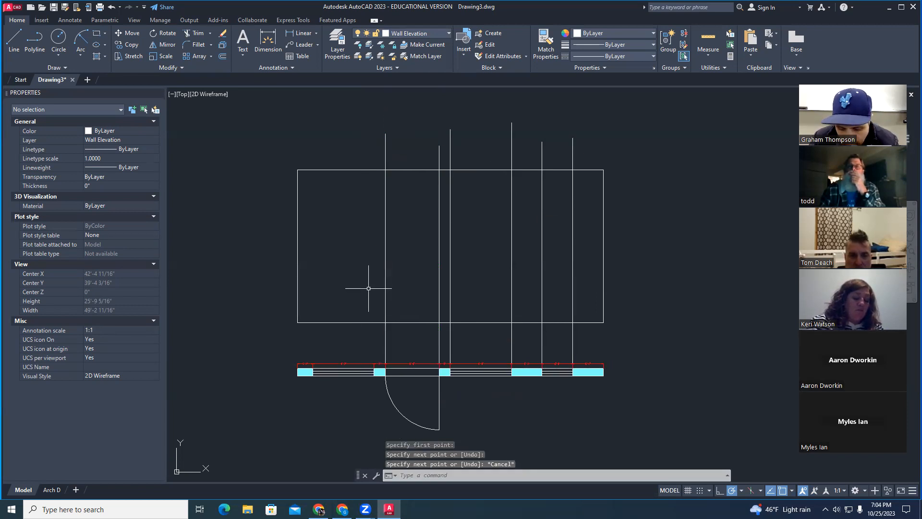
Draw a vertical projection line from the right edge of the plan's leftmost window to just above the elevation rectangle.
key(Escape)
key(Escape)
text(LINE)
key(Return)
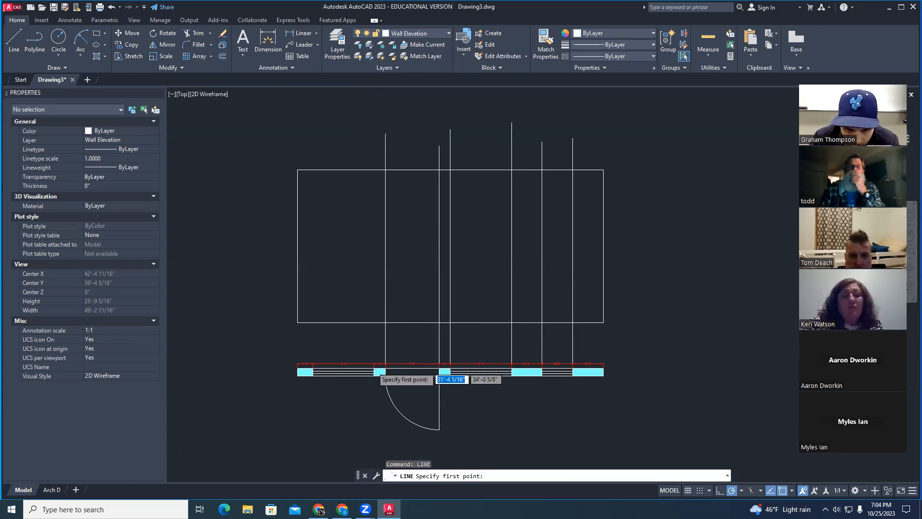
scroll(374, 371, up, 6)
click(374, 371)
scroll(377, 336, down, 5)
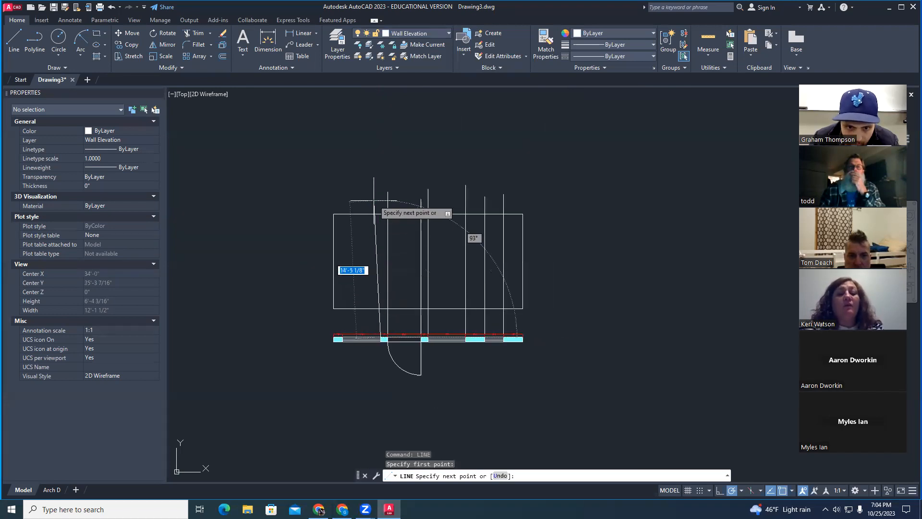
click(380, 198)
key(Escape)
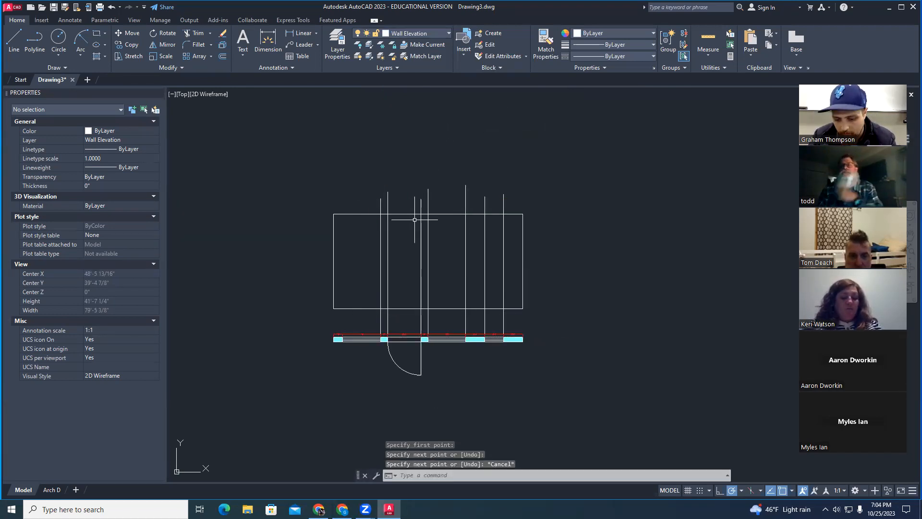
Draw a vertical projection line from the left edge of the plan's leftmost window to just above the elevation rectangle.
key(Return)
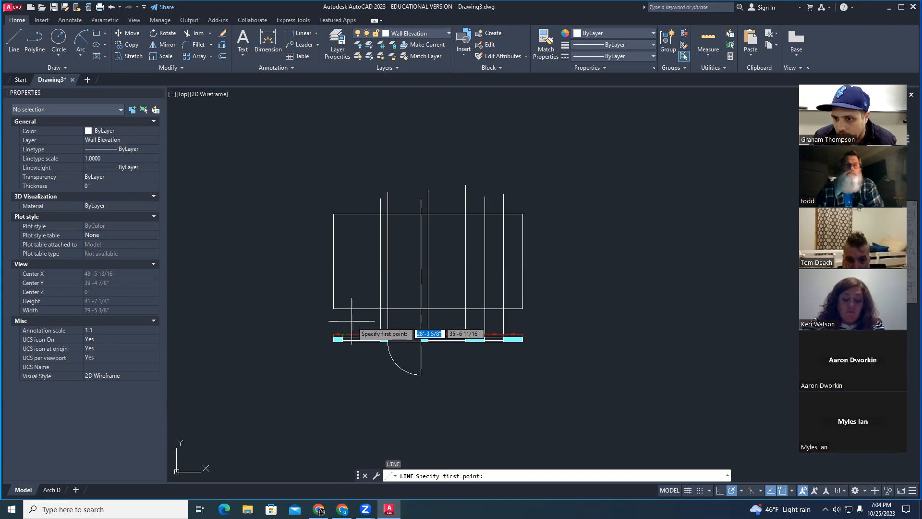
scroll(339, 323, up, 4)
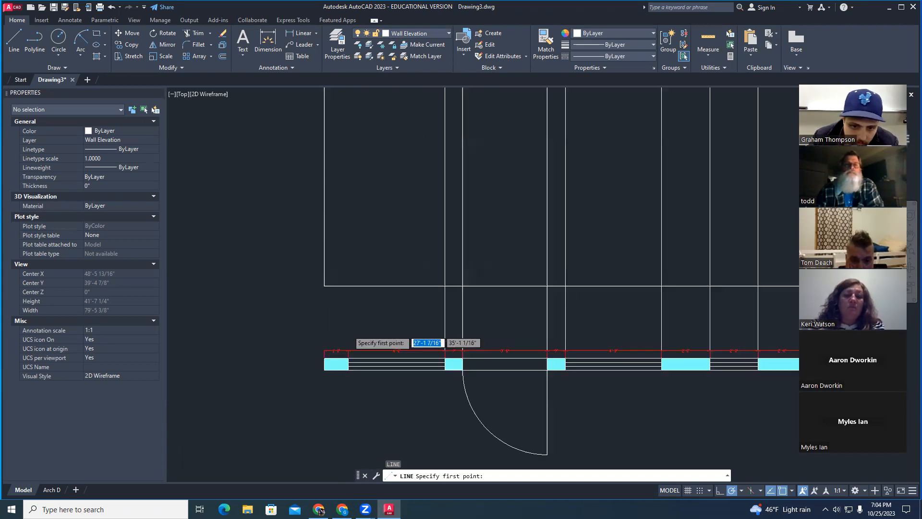
scroll(348, 330, up, 2)
click(348, 375)
scroll(353, 328, down, 8)
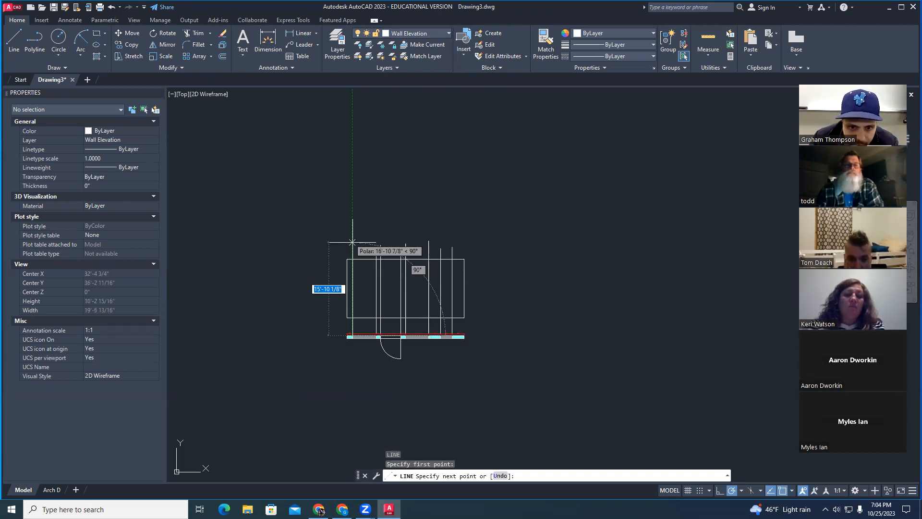
key(Escape)
key(Escape)
key(Escape)
scroll(498, 297, up, 2)
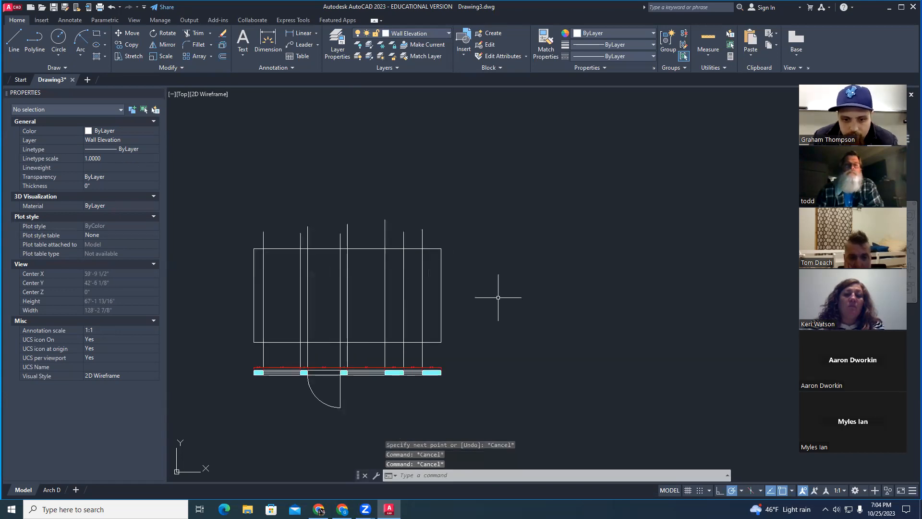
scroll(498, 300, down, 1)
scroll(501, 304, down, 2)
scroll(501, 304, up, 2)
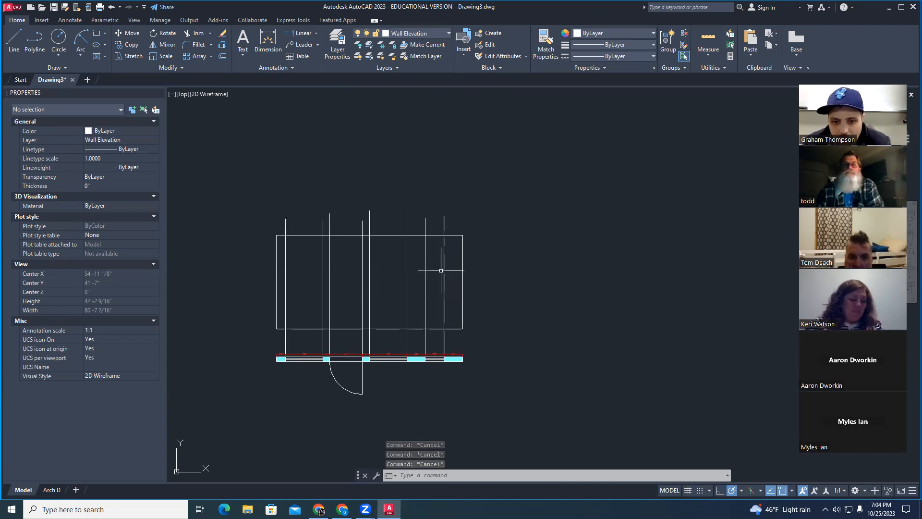
mouse_move(444, 270)
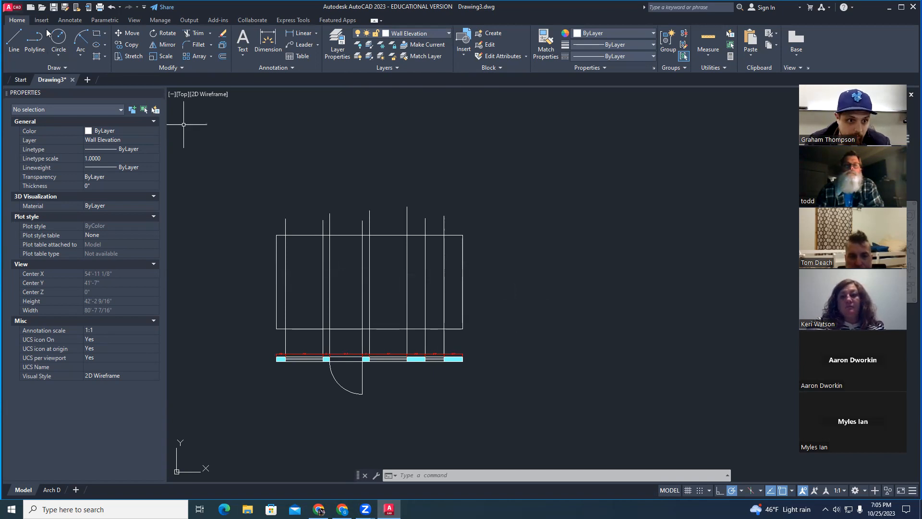
Draw four freehand-sized circles in the empty space to the right of the elevation, repeating the Circle command.
click(58, 39)
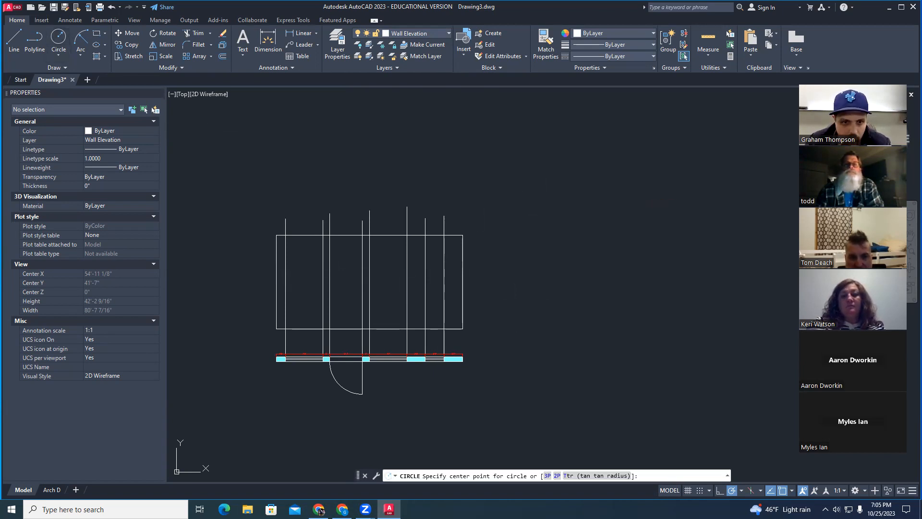
click(544, 193)
click(585, 194)
key(Return)
click(625, 242)
click(644, 274)
key(Return)
click(643, 169)
click(679, 200)
key(Return)
click(637, 170)
click(663, 197)
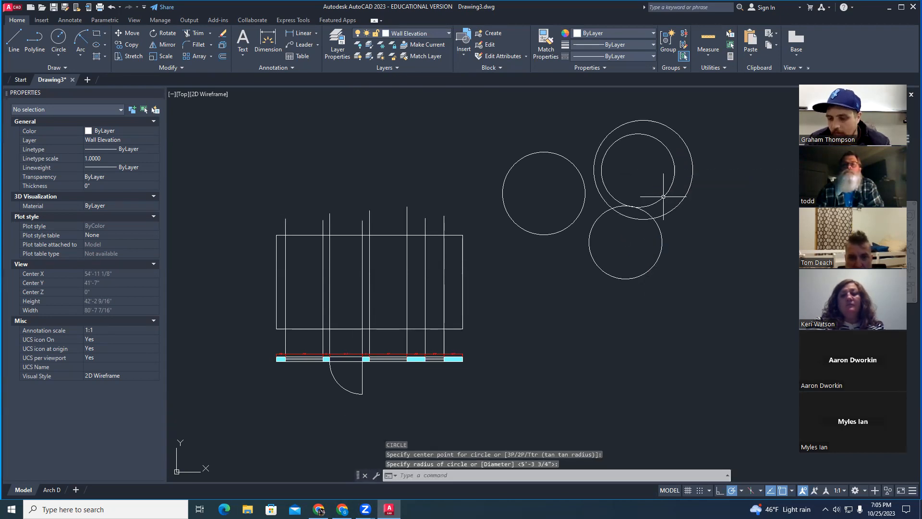
Erase the four circles to the right of the elevation.
key(Escape)
key(Escape)
click(550, 290)
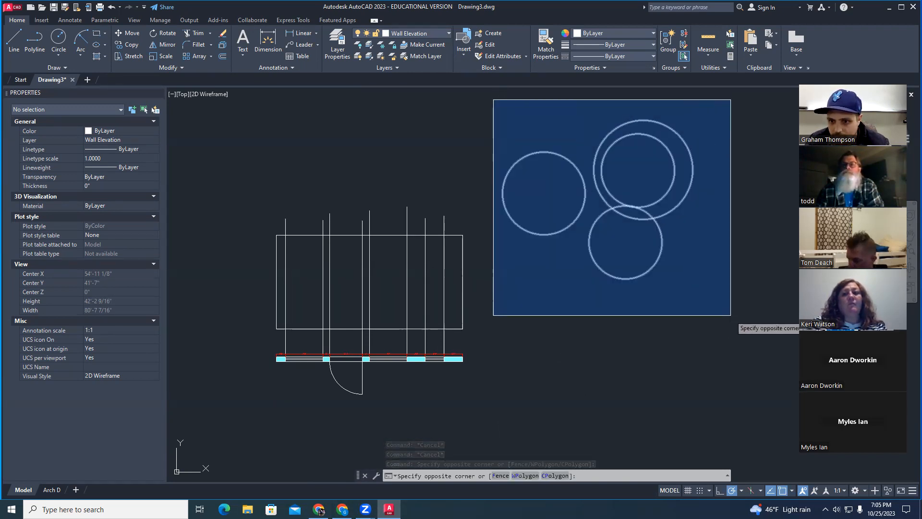
click(730, 315)
key(Delete)
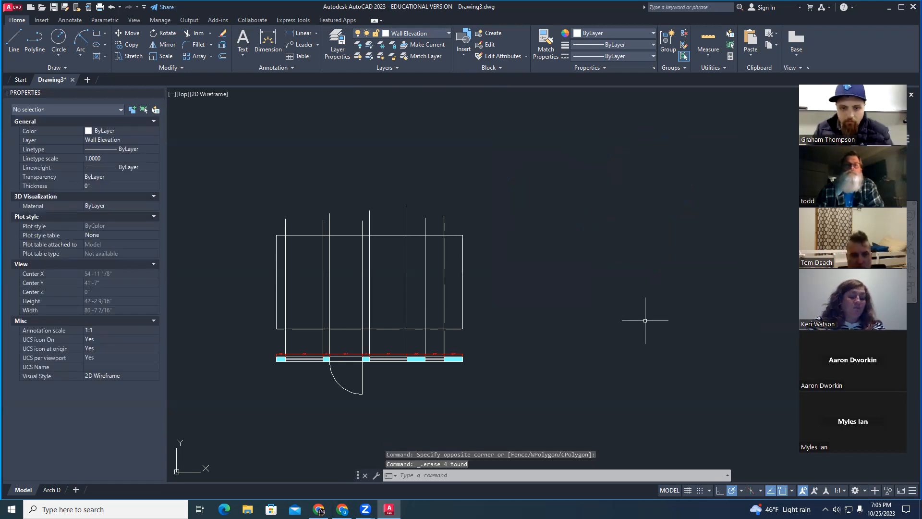
scroll(405, 350, up, 3)
scroll(449, 305, down, 2)
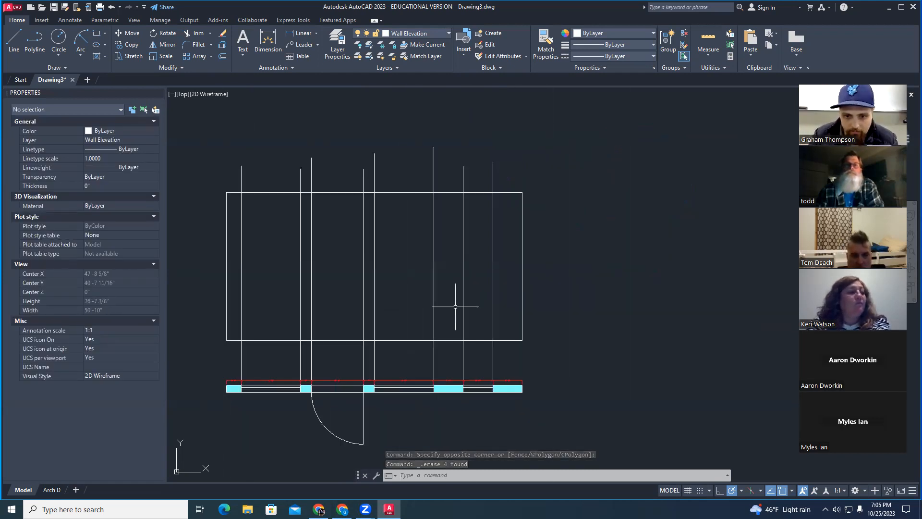
middle_drag(455, 307, 512, 304)
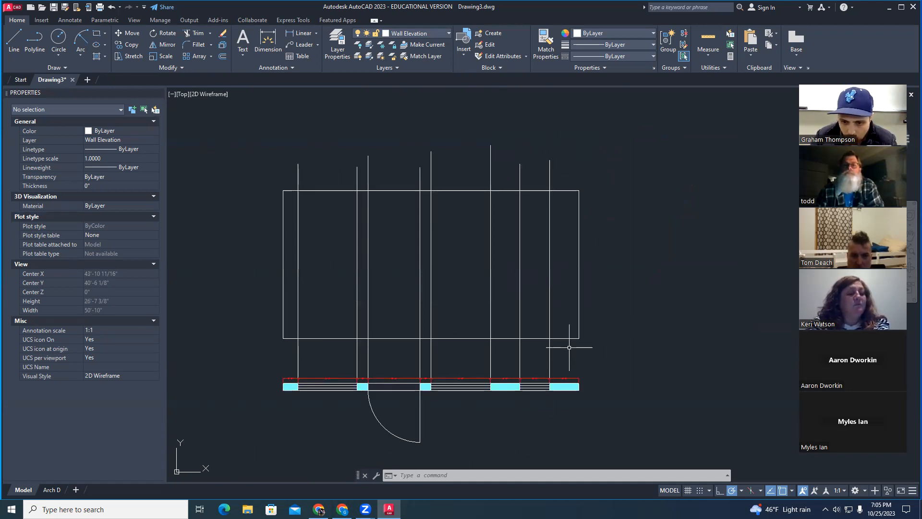
middle_drag(384, 304, 472, 287)
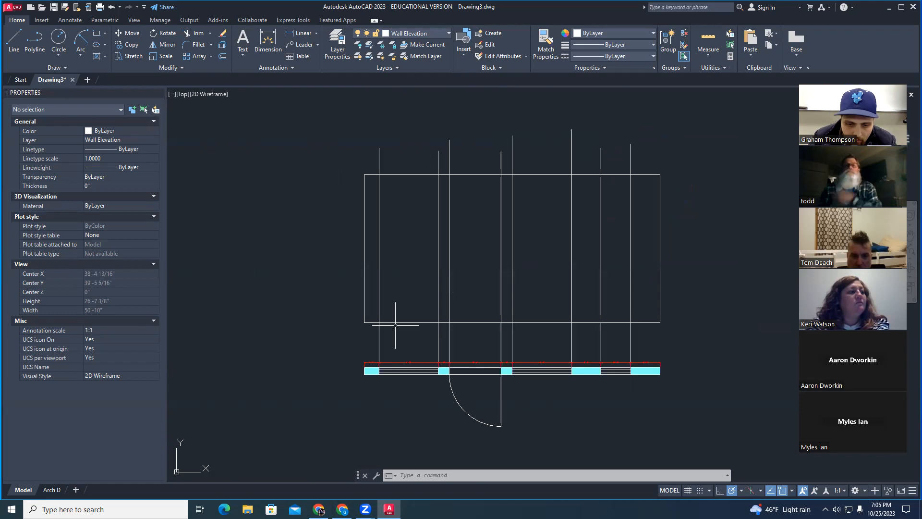
scroll(354, 330, up, 2)
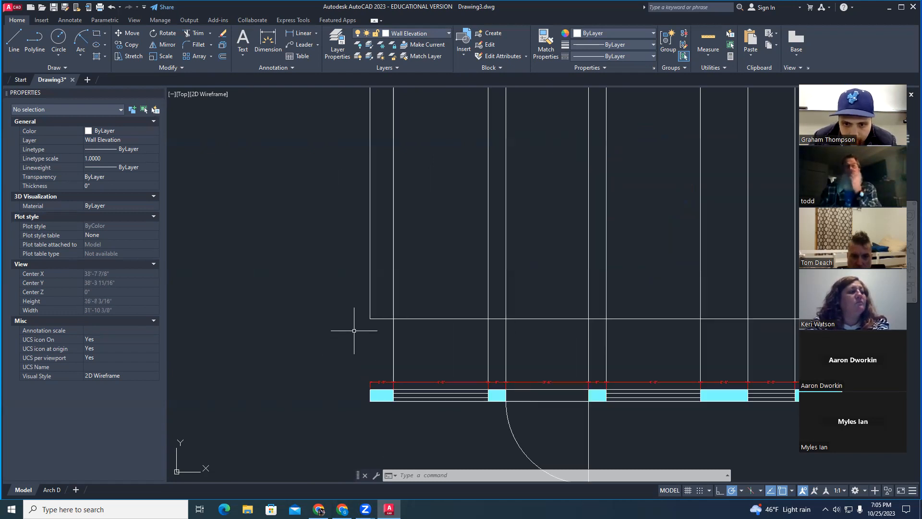
middle_drag(354, 330, 319, 344)
scroll(319, 336, down, 2)
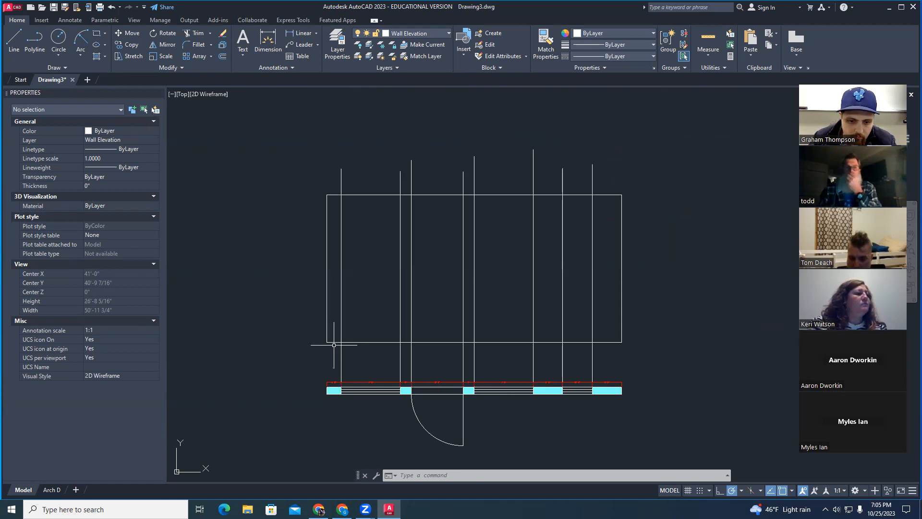
middle_drag(294, 325, 311, 334)
key(Escape)
key(Escape)
scroll(319, 335, up, 2)
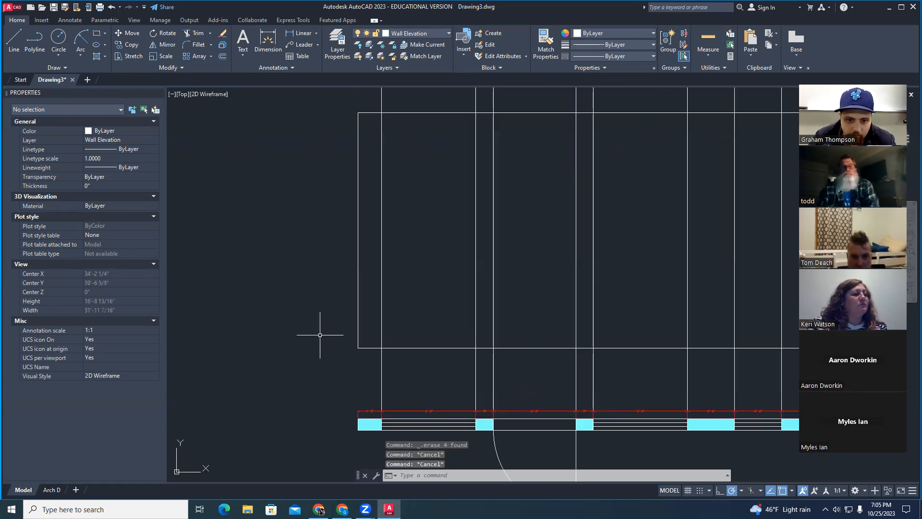
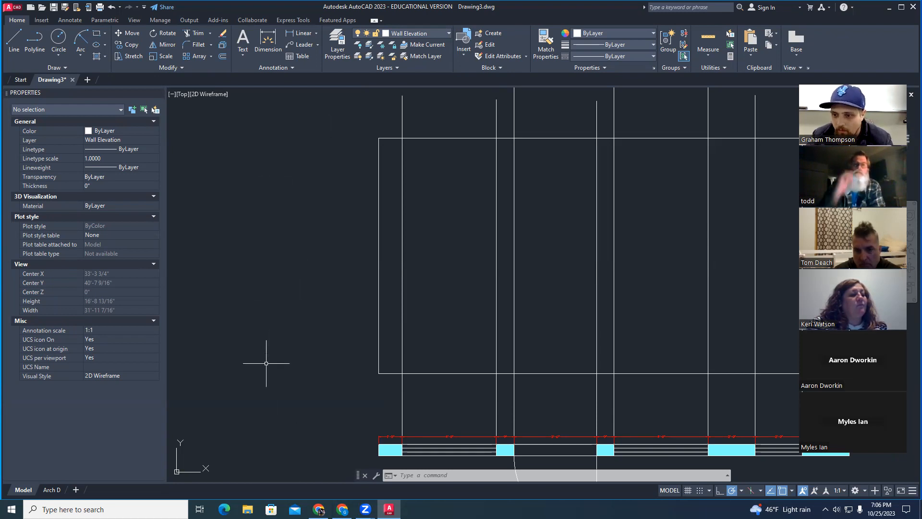
middle_drag(303, 368, 270, 334)
middle_drag(765, 375, 706, 375)
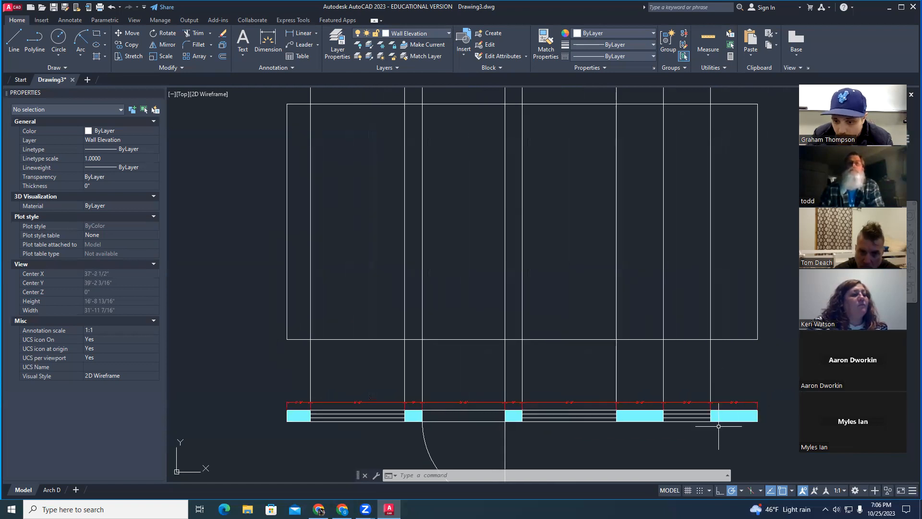
middle_drag(337, 367, 426, 377)
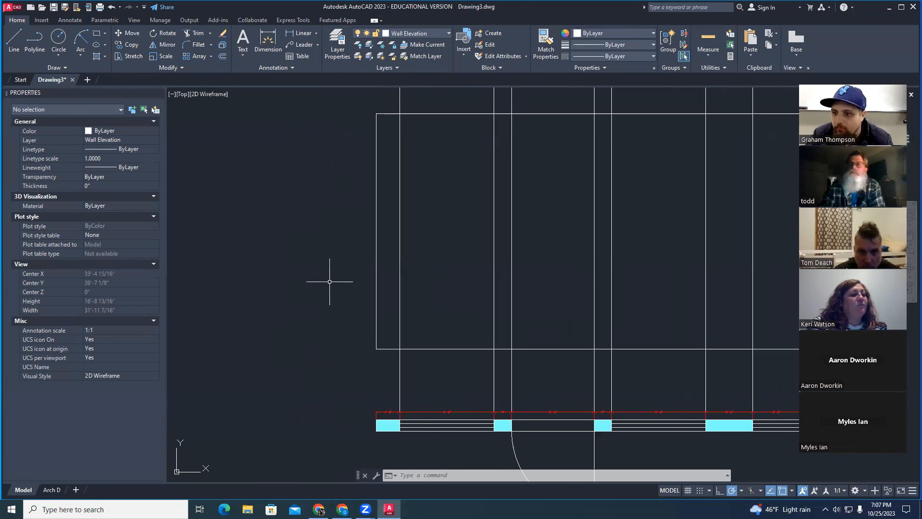
key(Escape)
key(Escape)
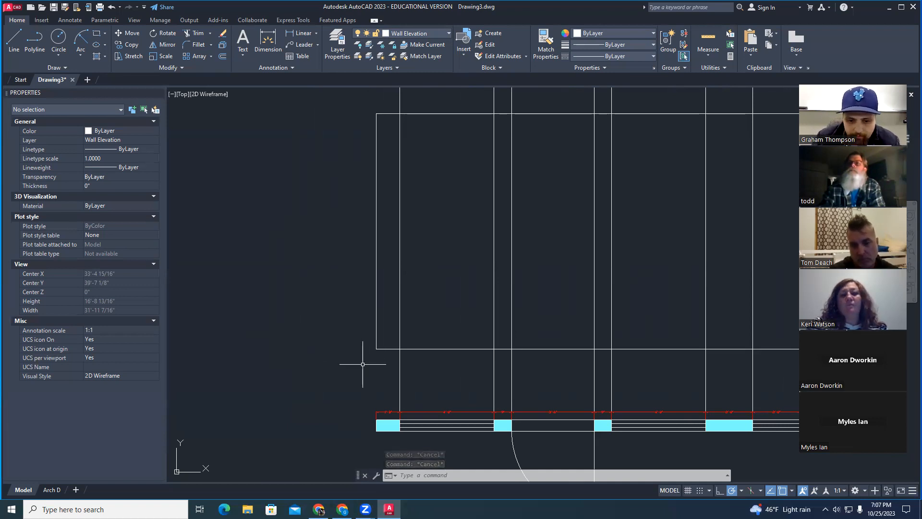
Draw a horizontal line about 9'-2" long extending left from the lower-left corner of the elevation rectangle.
text(lin)
key(Return)
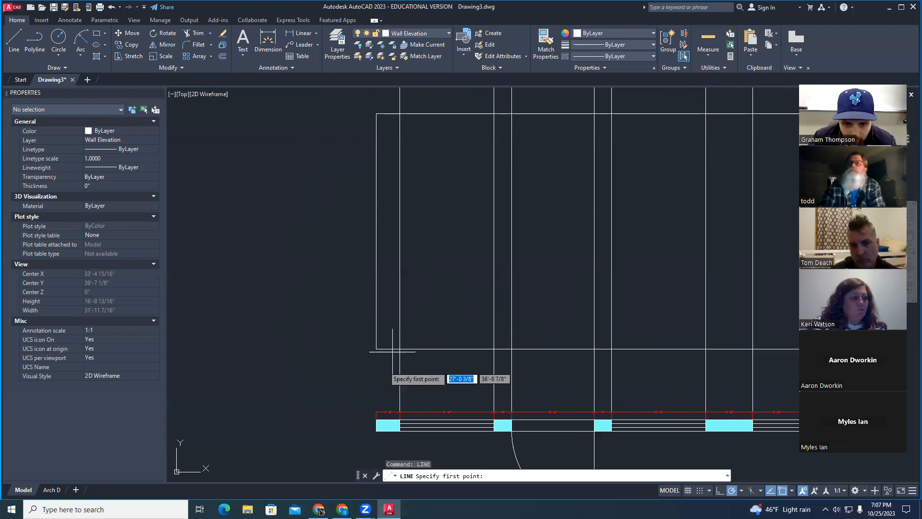
click(376, 349)
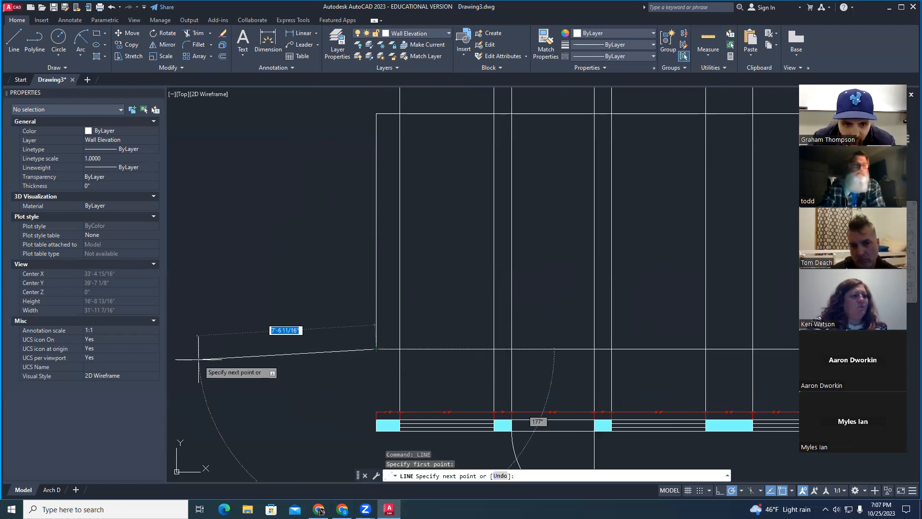
middle_drag(216, 344, 369, 364)
key(Escape)
key(Escape)
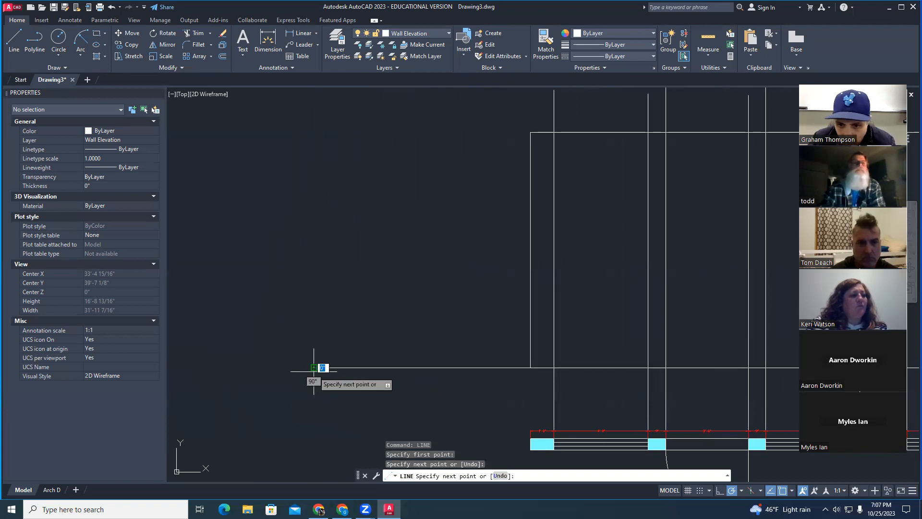
Shorten the horizontal base line to about 7'-8" by pulling its right end away from the elevation rectangle.
click(518, 368)
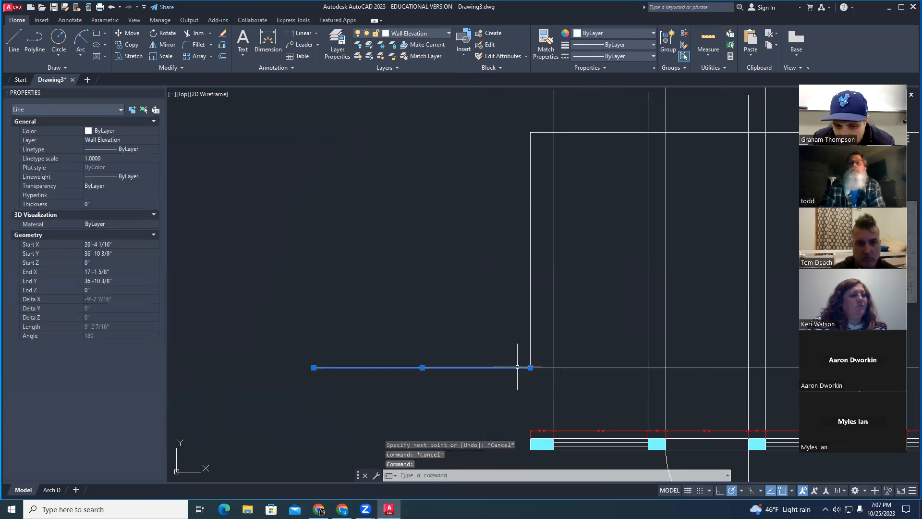
click(530, 367)
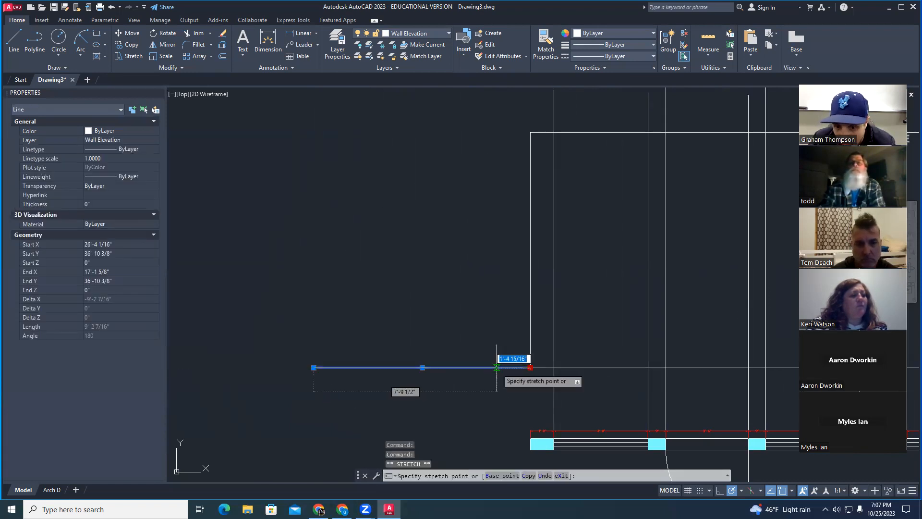
key(Escape)
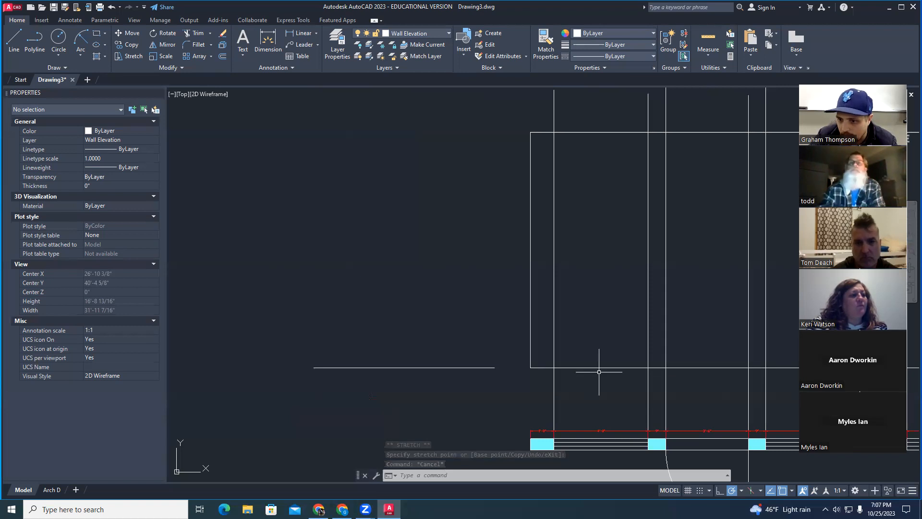
middle_drag(600, 367, 520, 367)
key(Escape)
key(Escape)
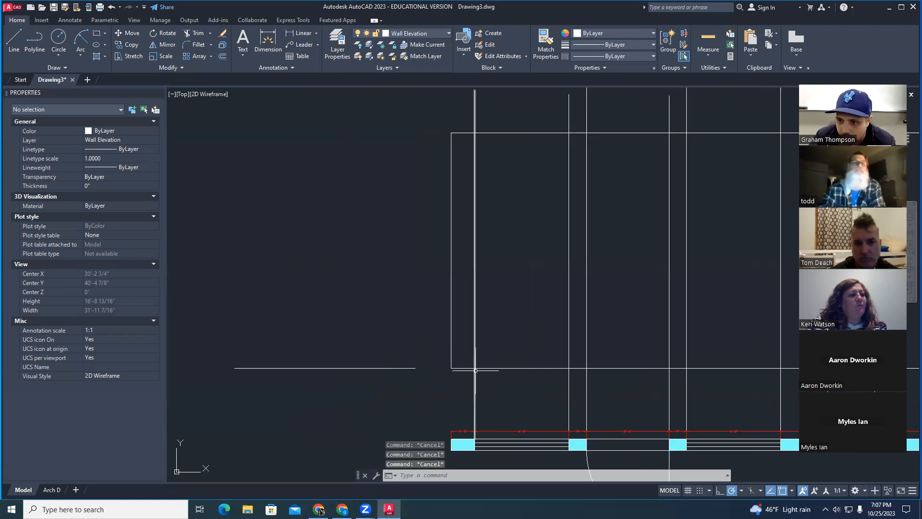
text(line)
key(Return)
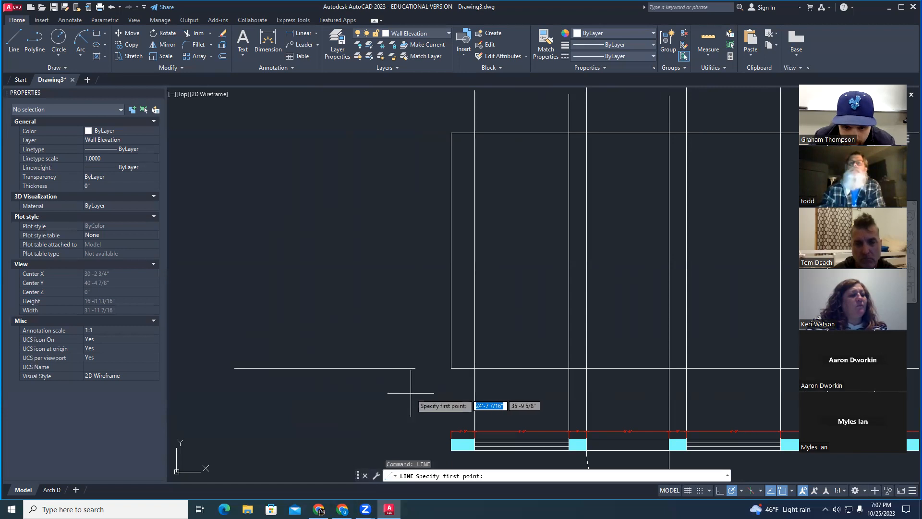
click(430, 368)
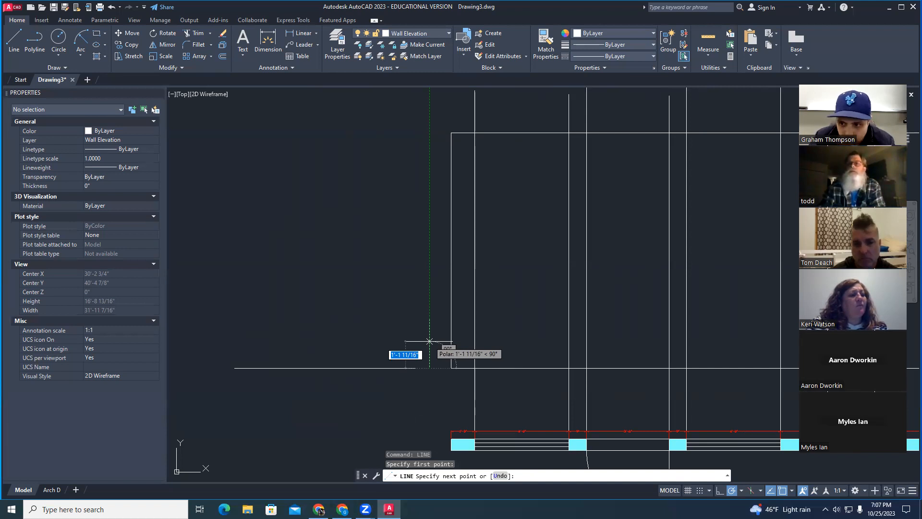
key(Escape)
key(Escape)
Stretch the base line's right end to the elevation's lower-left corner and back again, leaving it about 8'-5" long.
click(412, 367)
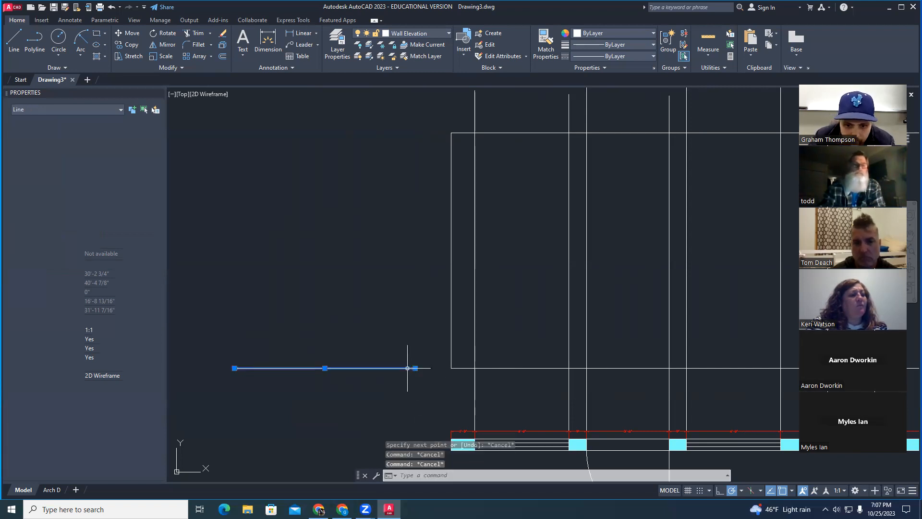
click(416, 368)
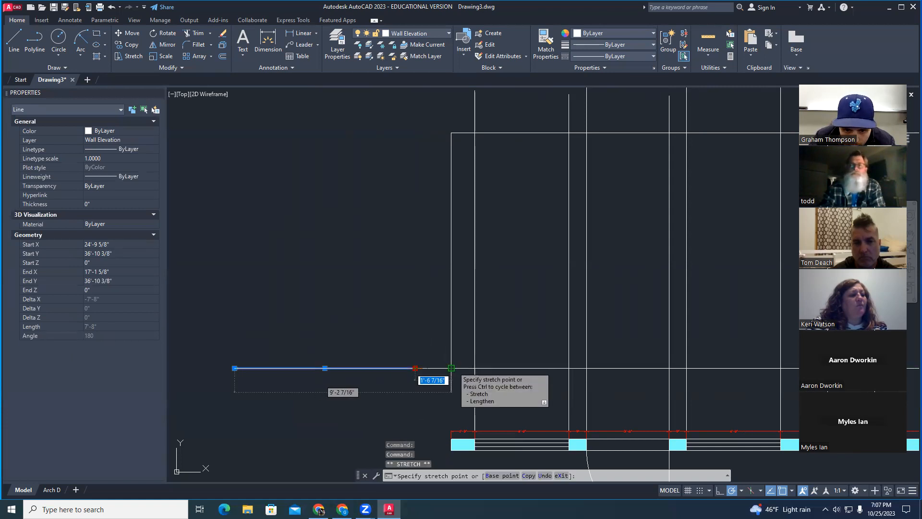
click(451, 368)
click(451, 367)
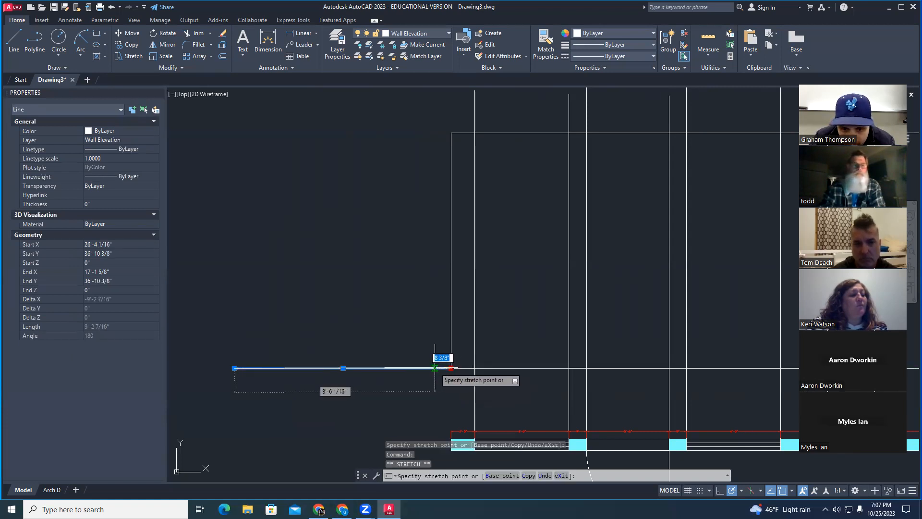
key(Escape)
key(Escape)
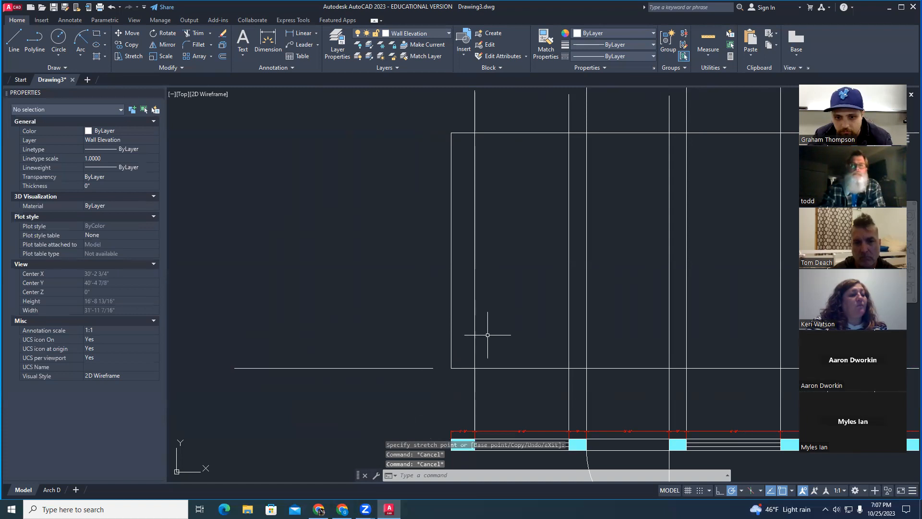
Pull the base line's right end further from the elevation rectangle so the line is about 7'-7" long.
scroll(620, 309, down, 3)
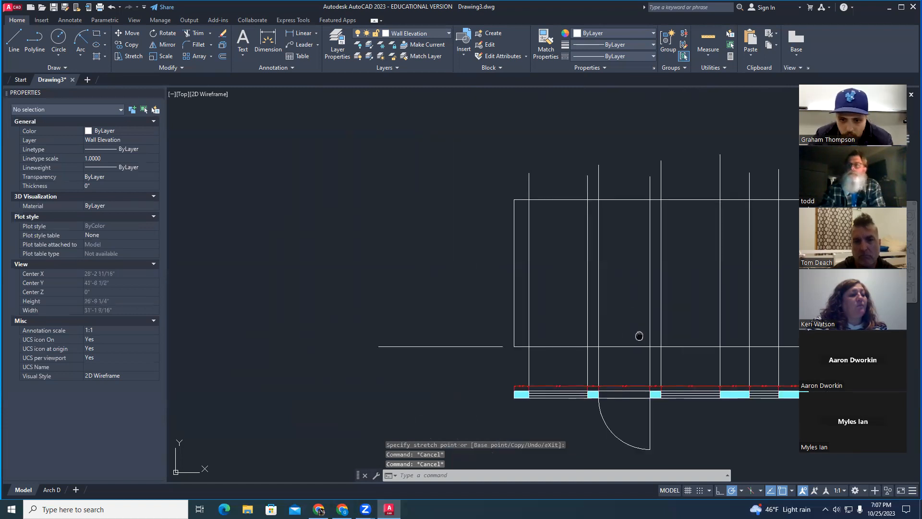
click(452, 344)
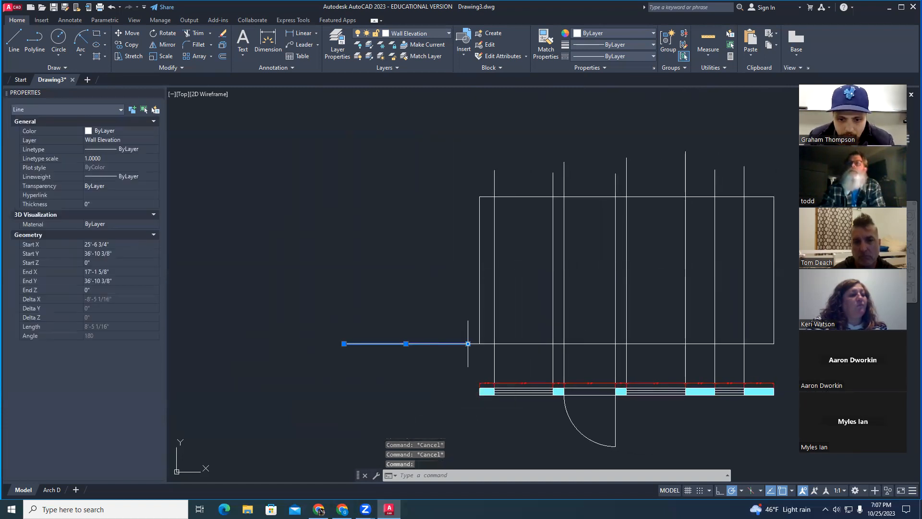
click(468, 344)
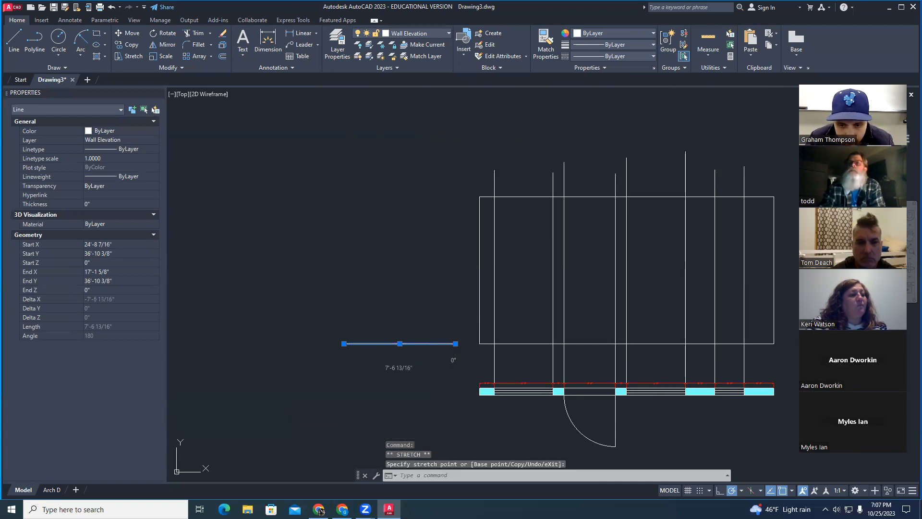
key(Escape)
key(Escape)
Draw a 30" vertical line upward from the base line, near its right end.
scroll(447, 346, up, 4)
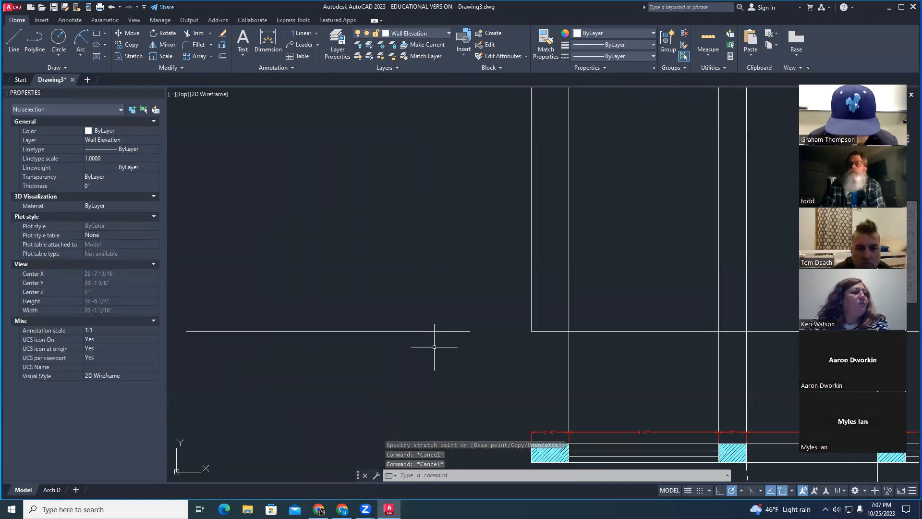
text(linr)
key(Return)
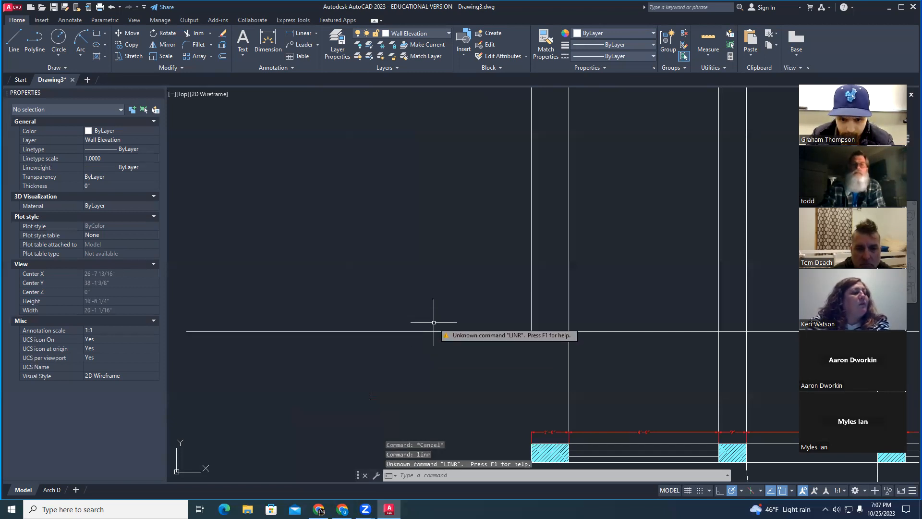
text(line)
key(Return)
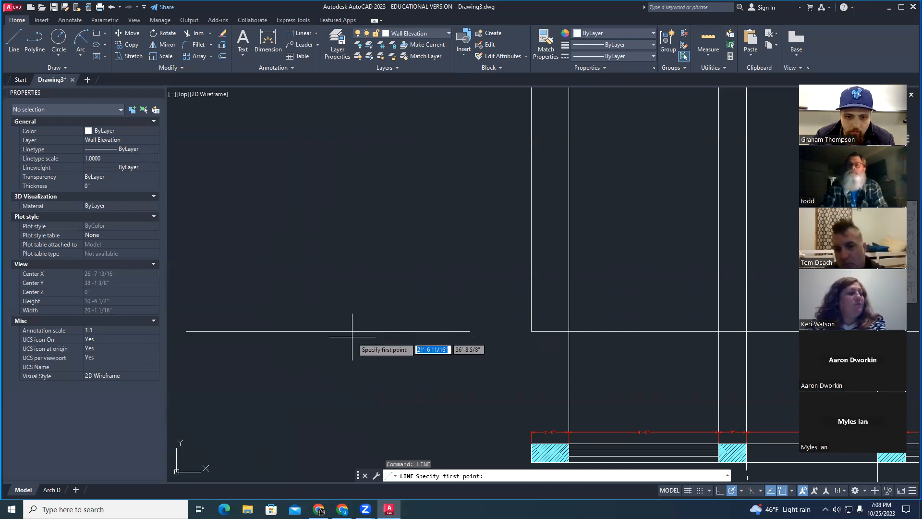
click(414, 331)
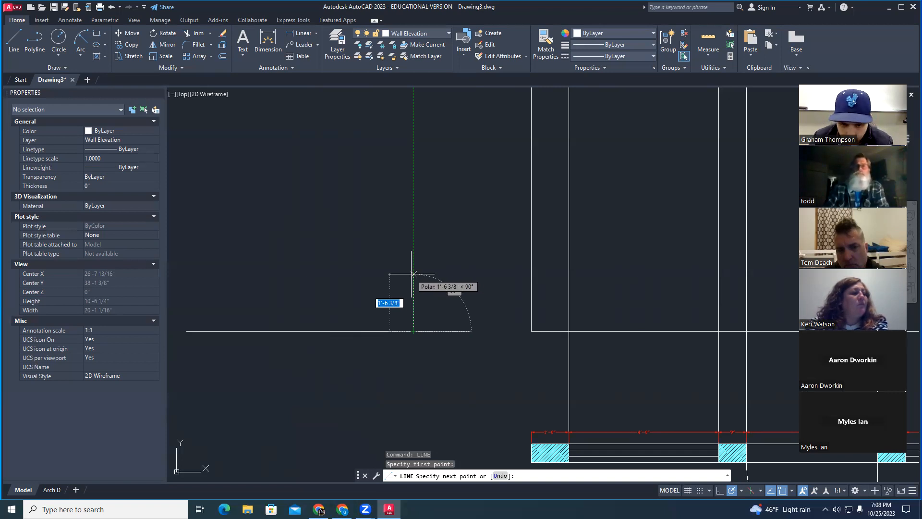
text(30)
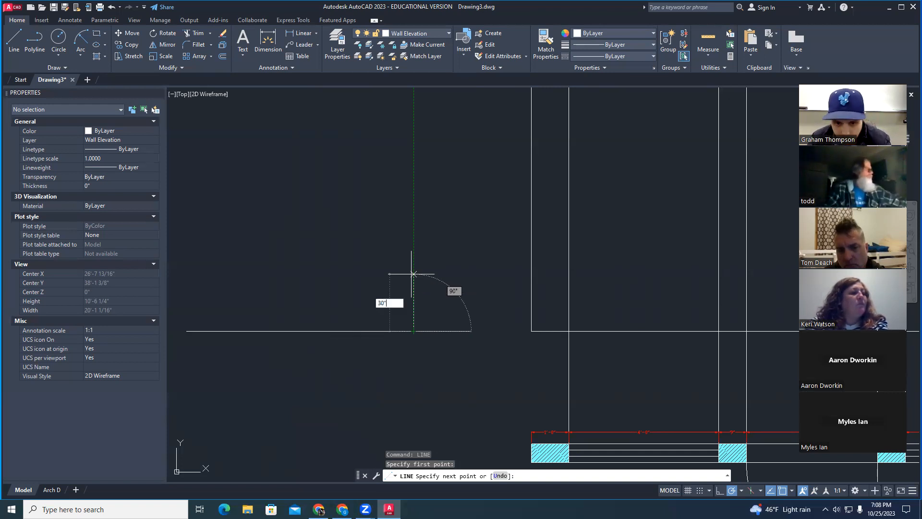
key(Return)
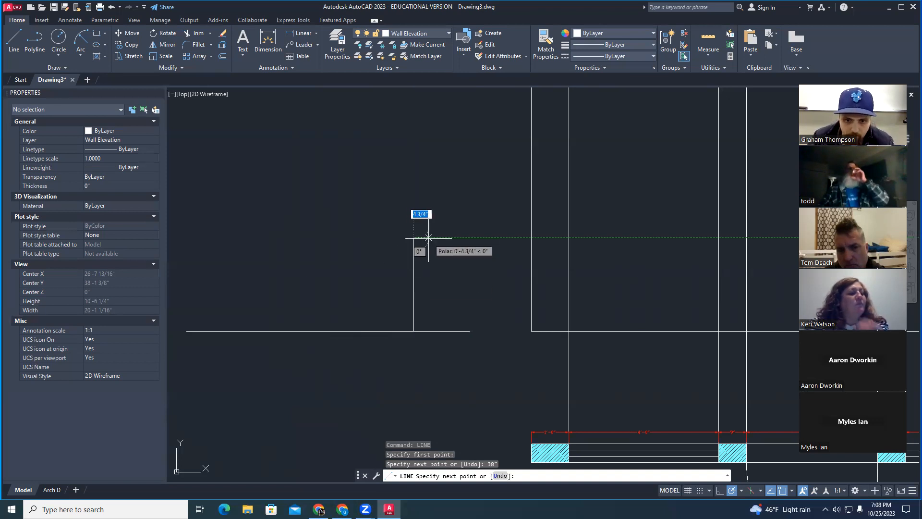
key(Escape)
key(Escape)
Draw an 84" vertical line upward from the base line, to the left of the 30" line.
scroll(440, 299, down, 2)
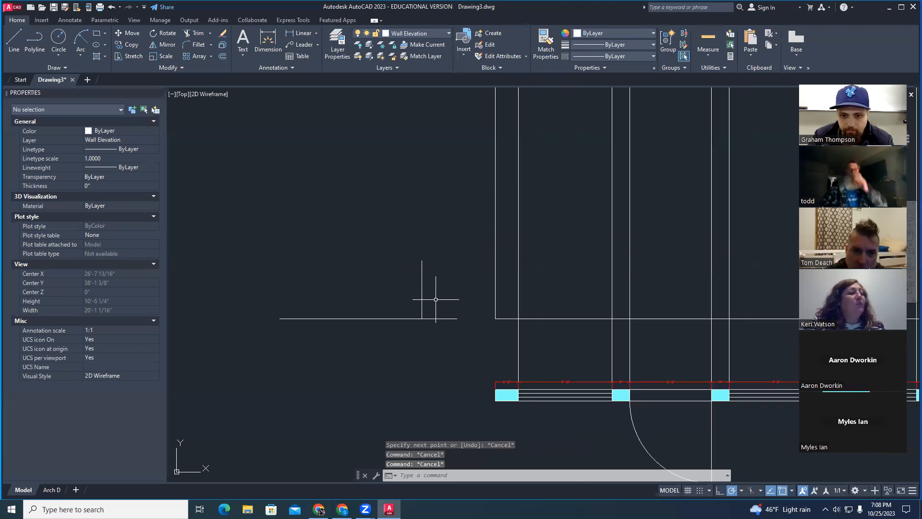
mouse_move(452, 293)
middle_down()
mouse_move(448, 306)
mouse_move(500, 327)
middle_up()
scroll(446, 304, up, 2)
scroll(489, 317, down, 2)
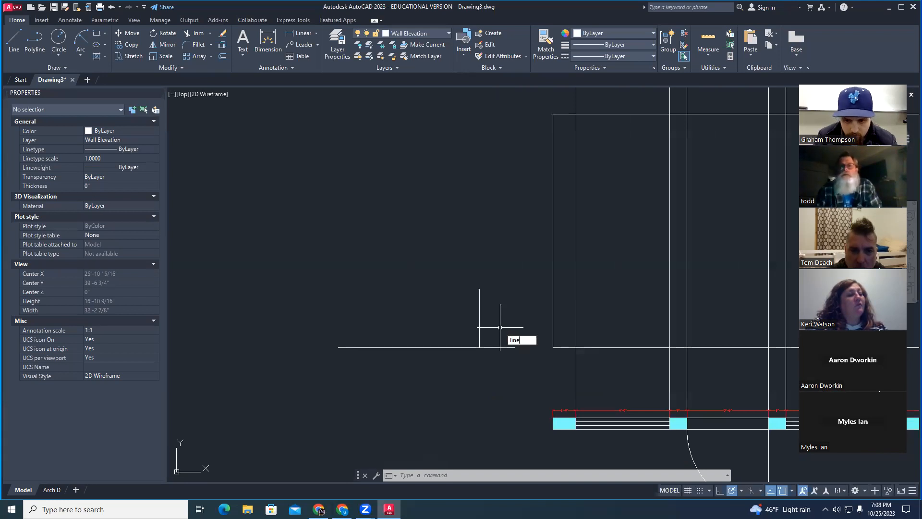
key(Return)
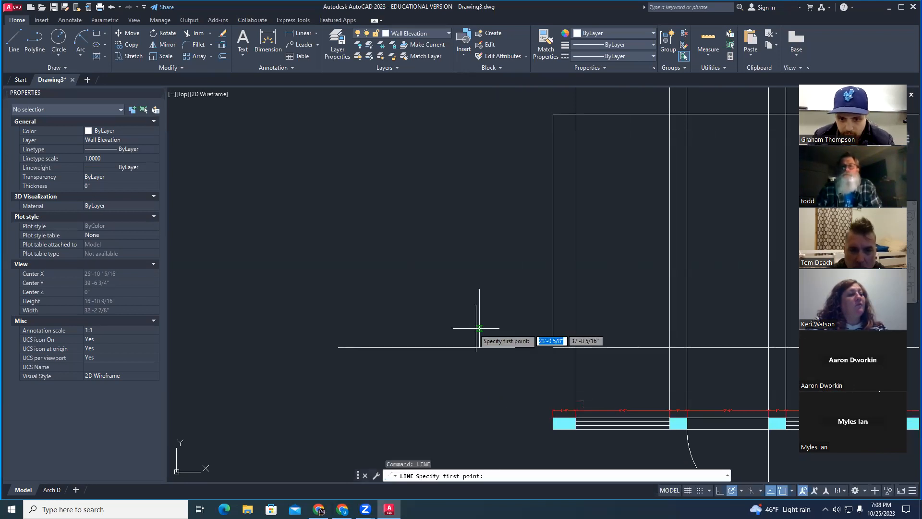
click(442, 347)
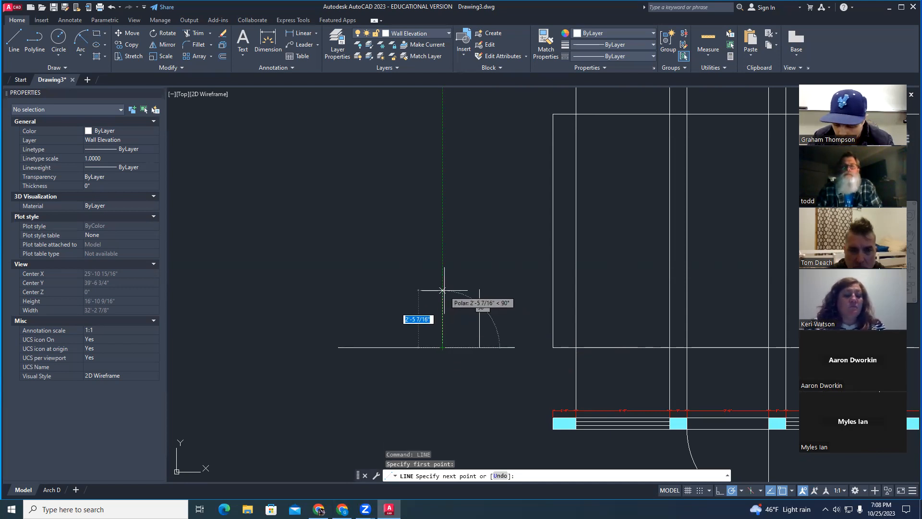
text(8)
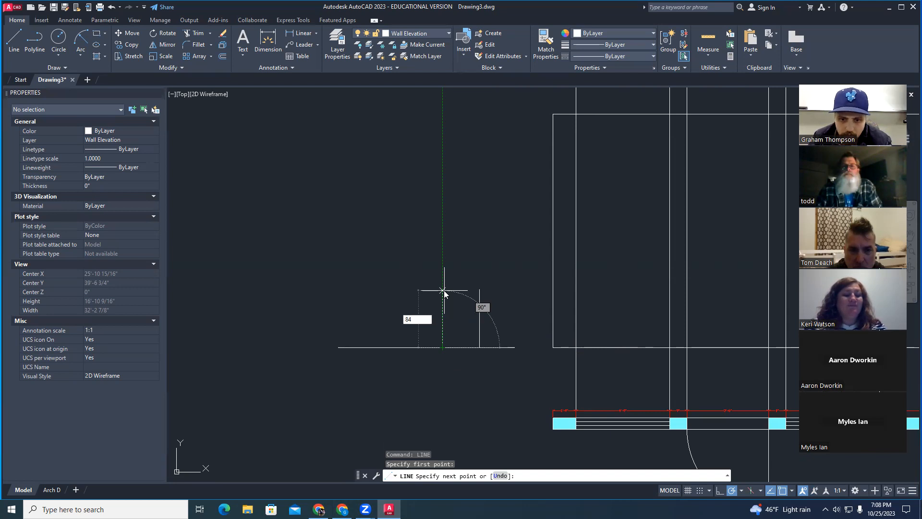
text(4)
key(Return)
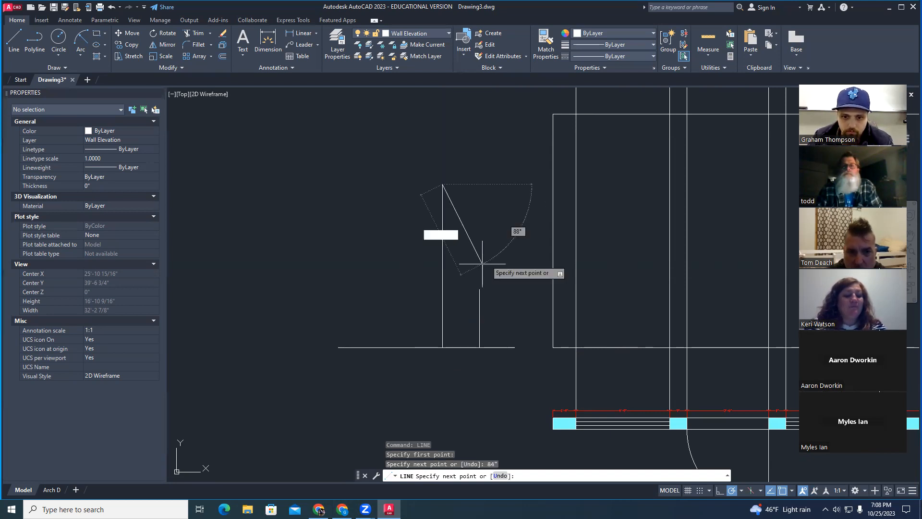
key(Escape)
key(Escape)
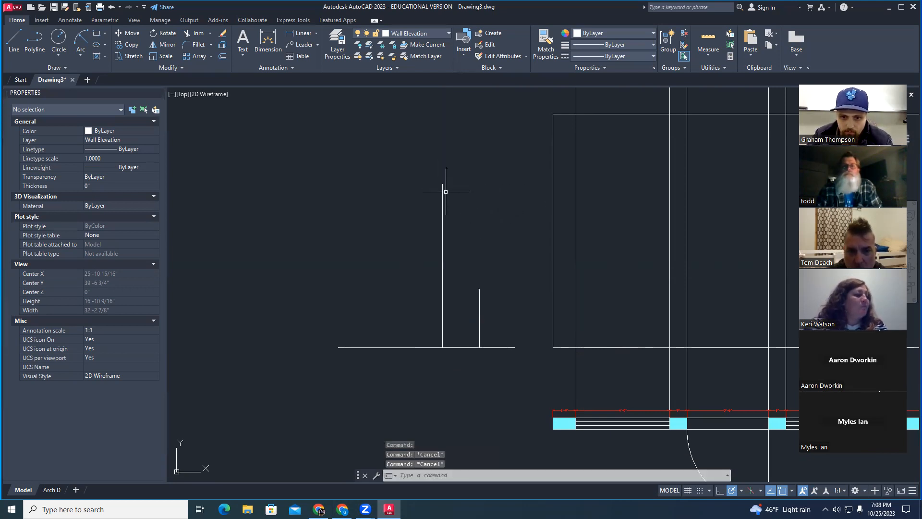
scroll(442, 237, down, 3)
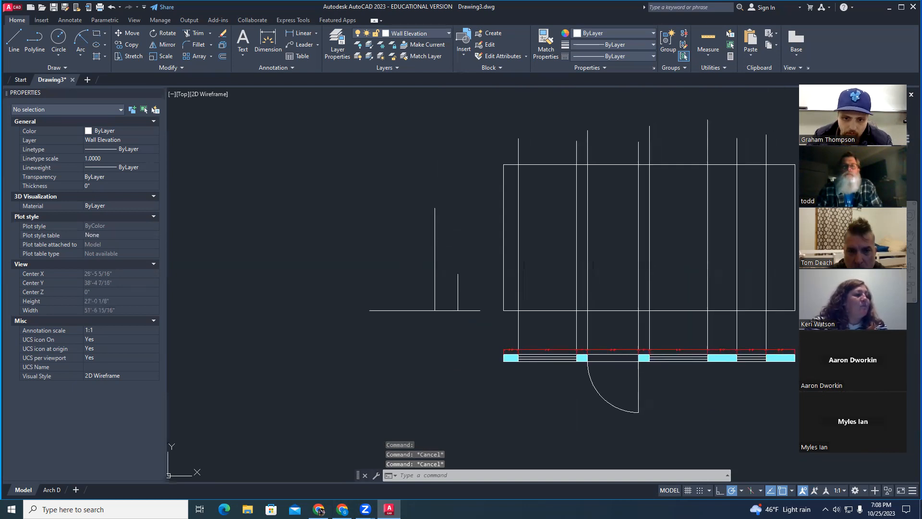
Add a vertical linear dimension to the short height line, placing it just to the line's right.
scroll(436, 280, up, 6)
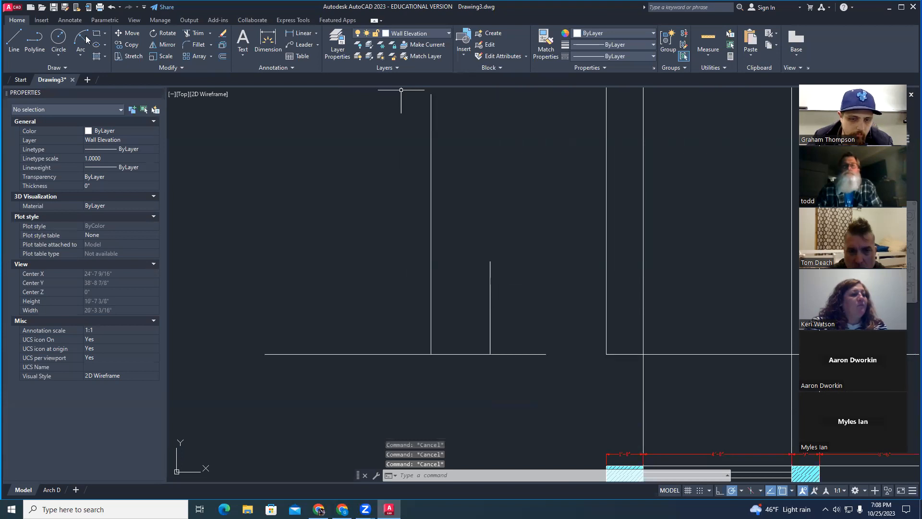
click(300, 33)
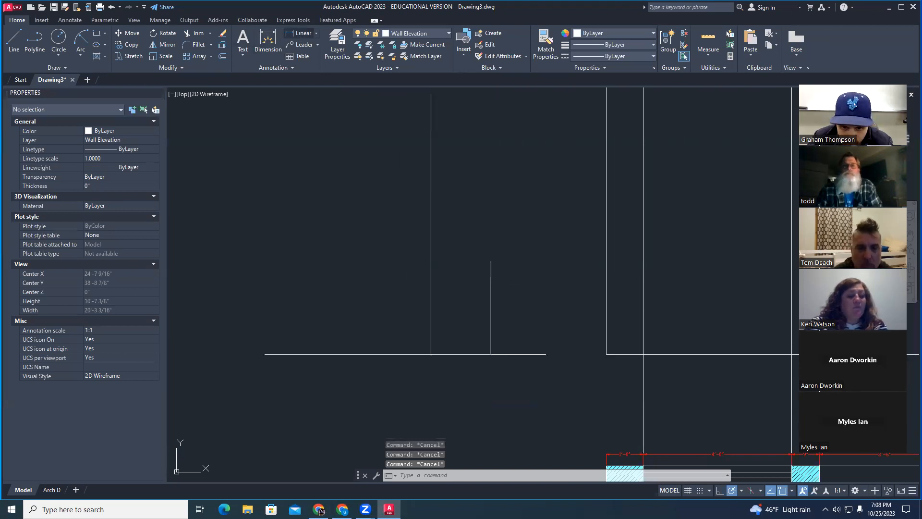
click(490, 354)
click(490, 261)
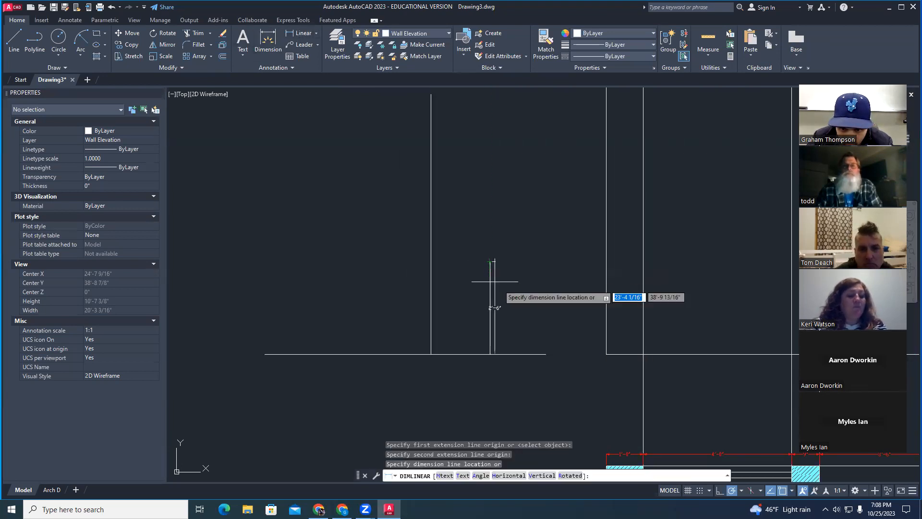
click(513, 294)
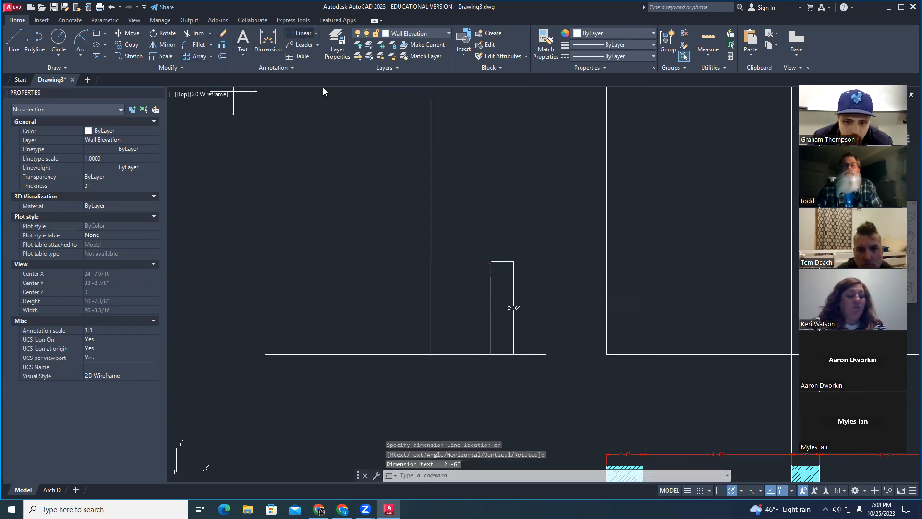
Dimension the tall height line from the base line to its top, placing the dimension just right of it.
click(303, 35)
click(431, 354)
middle_drag(470, 132, 469, 190)
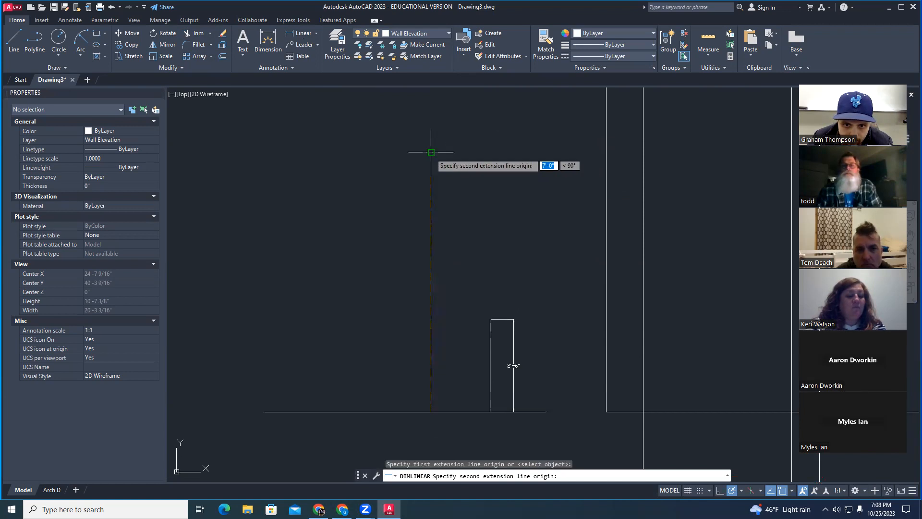
click(431, 152)
click(447, 185)
key(Escape)
key(Escape)
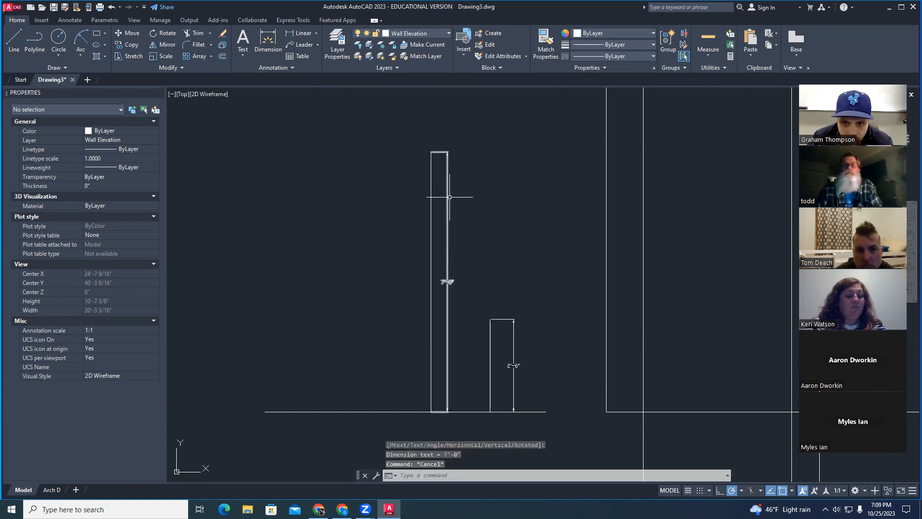
Move the tall height line together with its dimension 2' to the left along the base line.
middle_drag(493, 252, 517, 237)
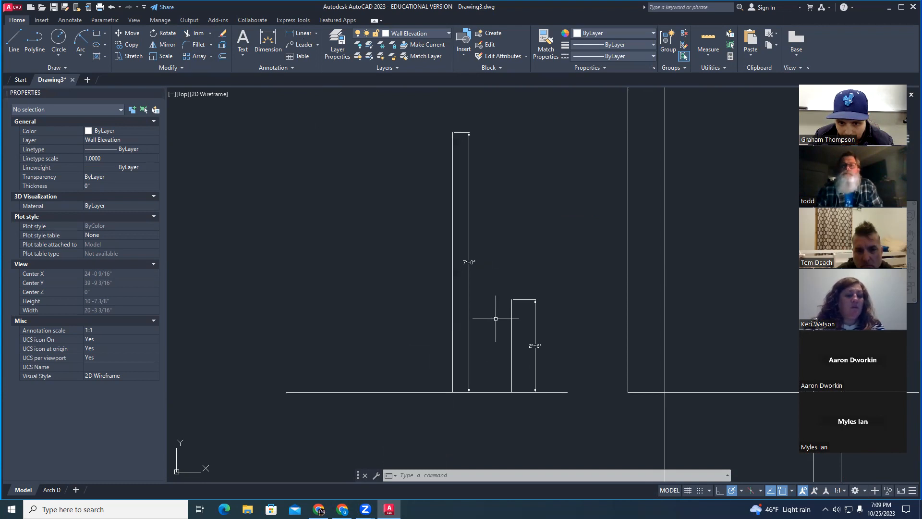
click(490, 291)
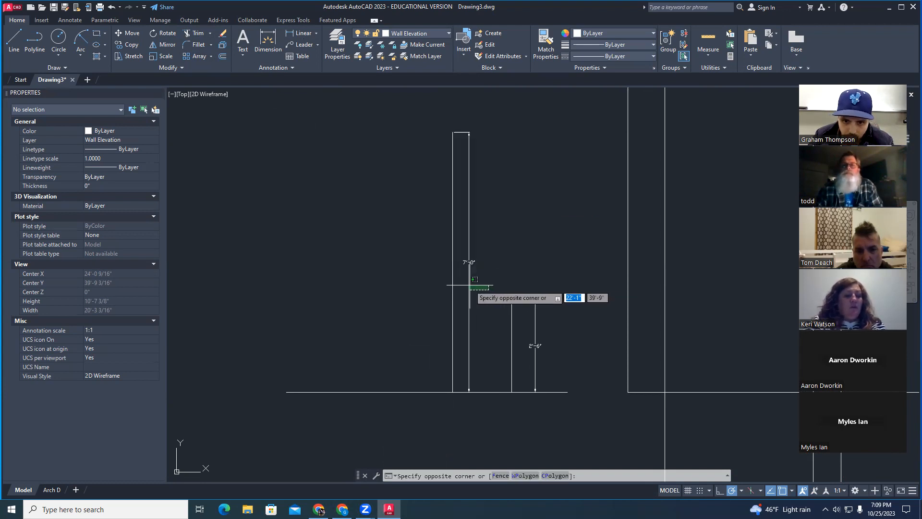
click(442, 284)
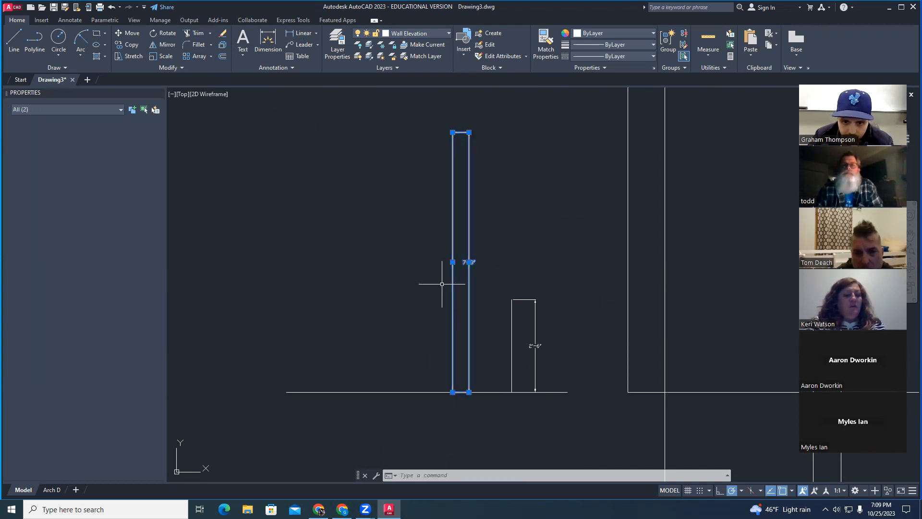
key(Return)
click(452, 307)
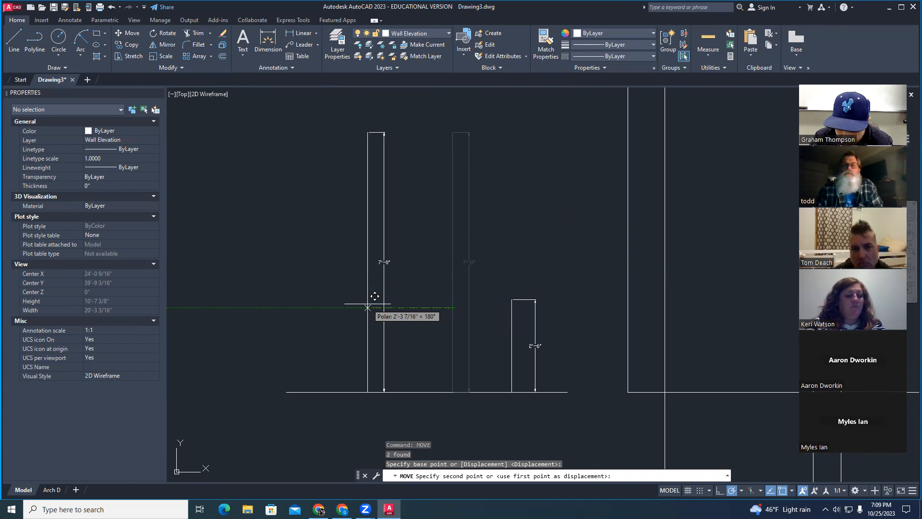
text(2')
key(Return)
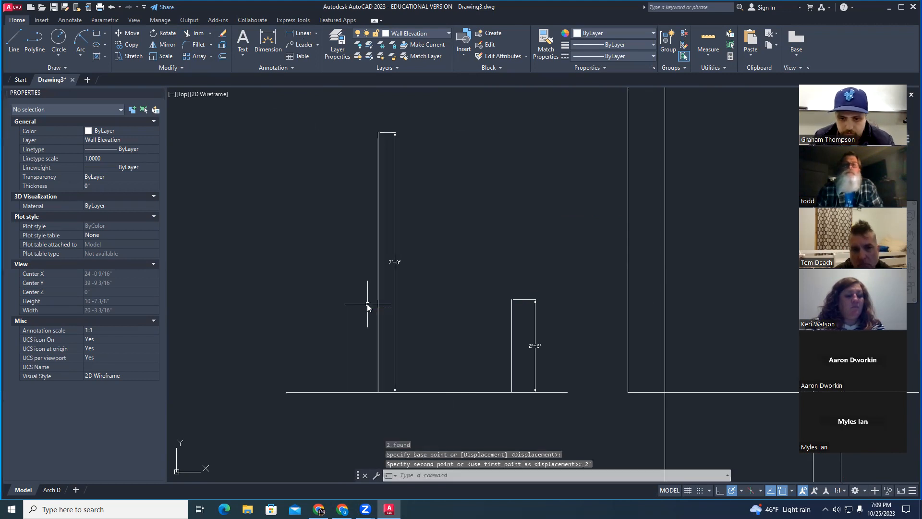
key(Escape)
key(Escape)
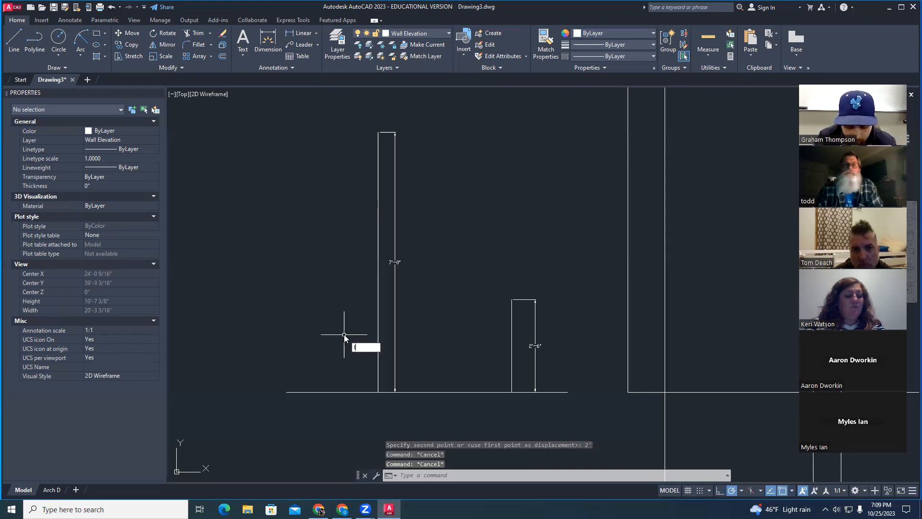
Draw a 6'-8" vertical line upward from the base line, between the two existing height lines.
text(l)
key(Return)
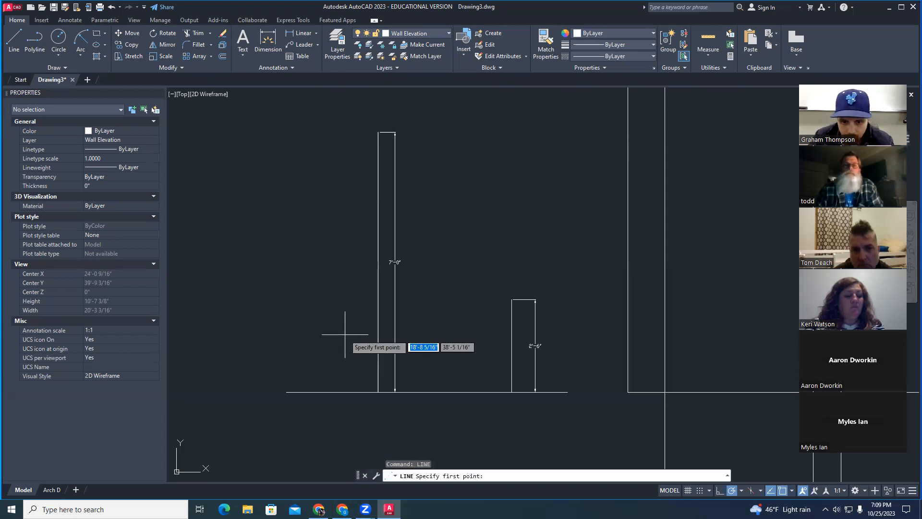
click(446, 391)
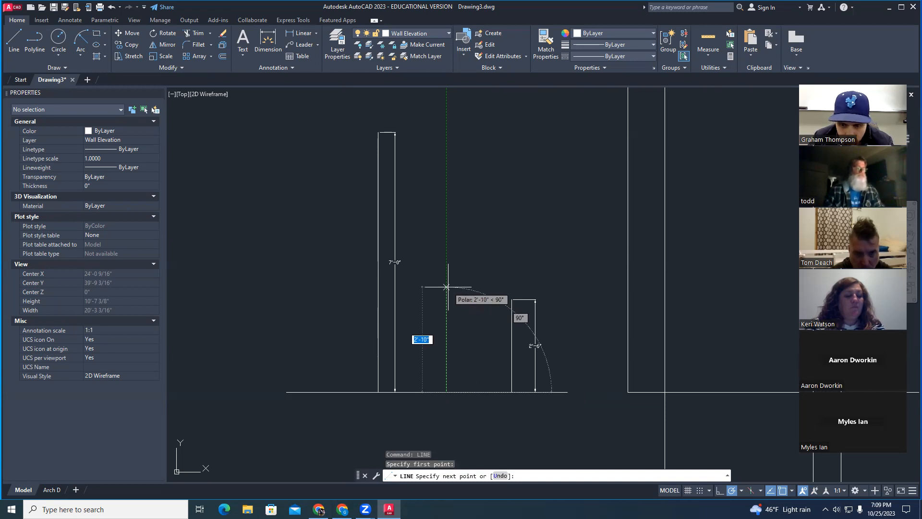
text(6)
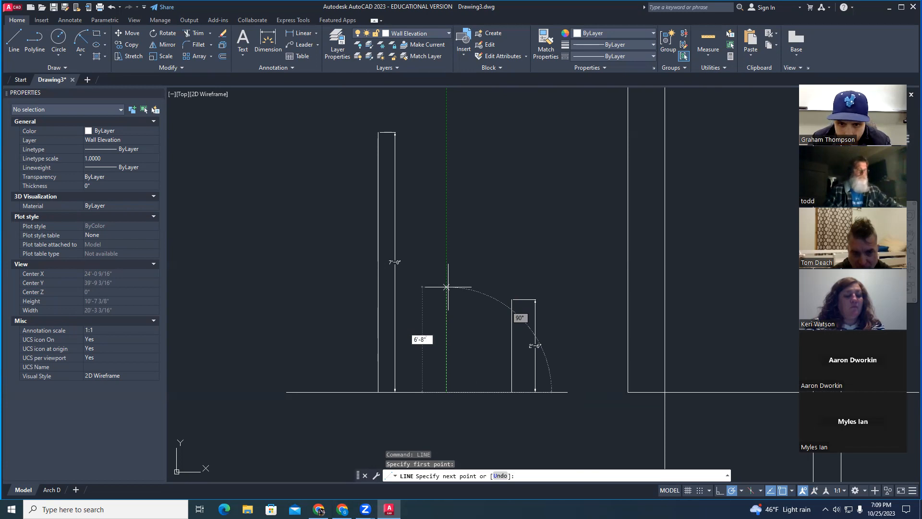
text('-8")
key(Return)
key(Escape)
Check the length of the new middle height line.
click(447, 156)
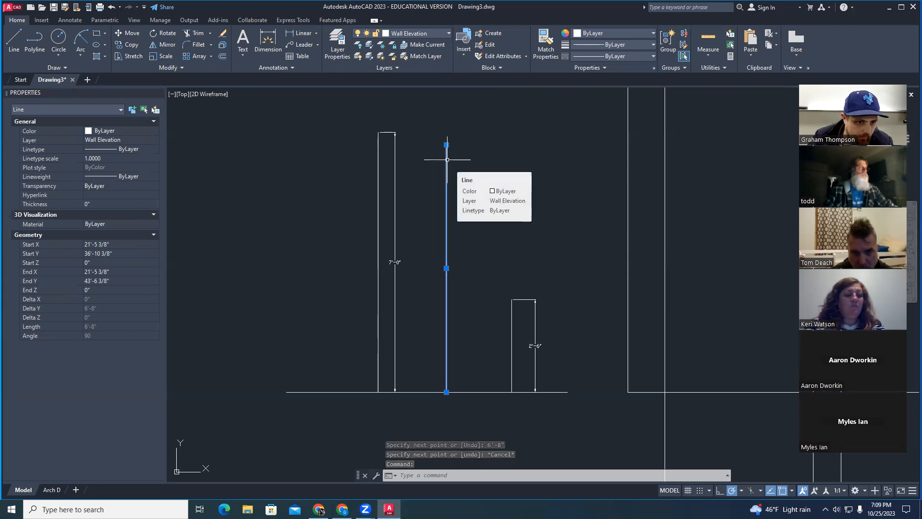
mouse_move(447, 145)
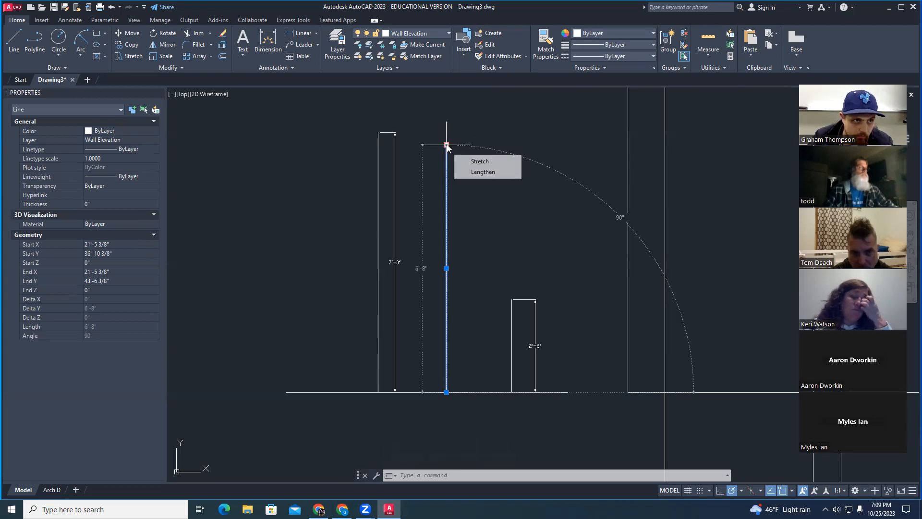
key(Escape)
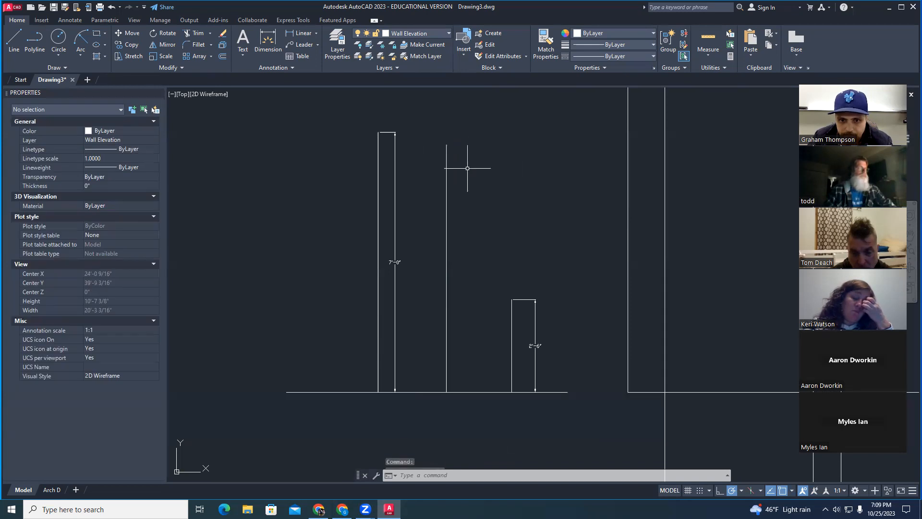
key(Escape)
key(Escape)
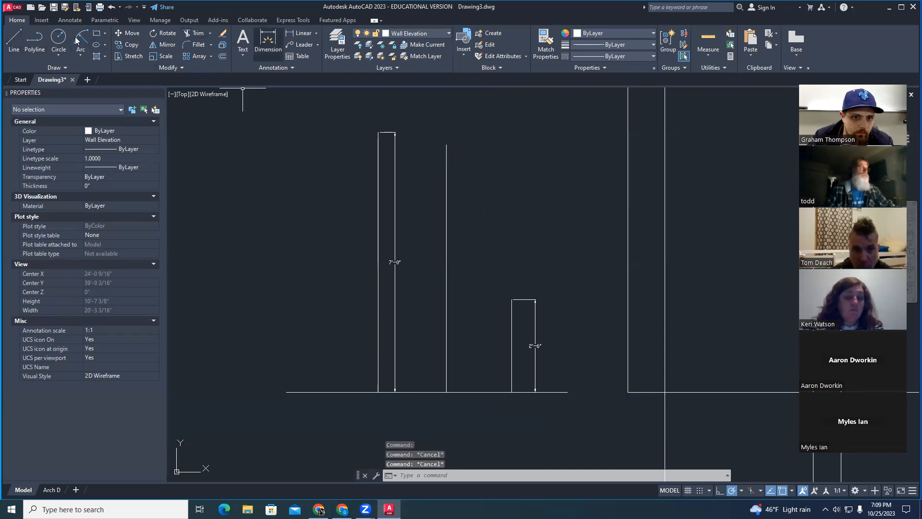
Add a vertical linear dimension to the middle height line, placing it just to the line's right.
click(301, 32)
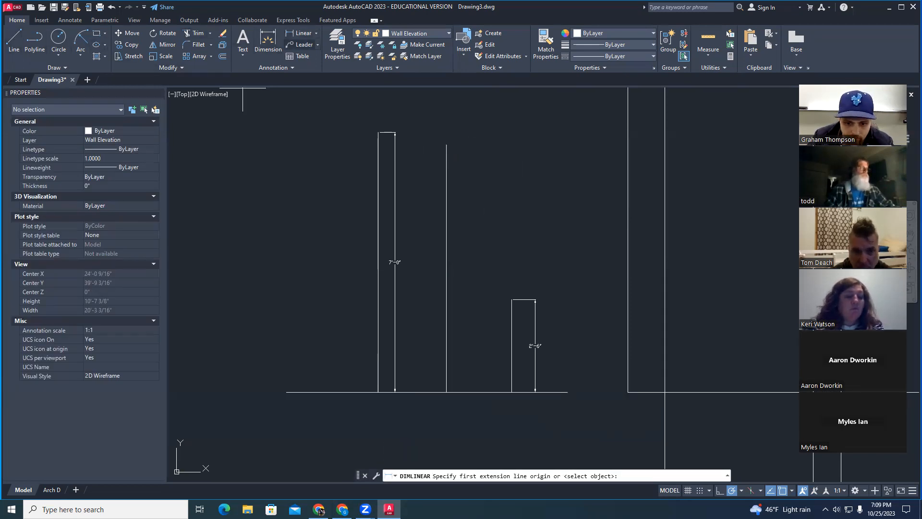
click(446, 346)
click(446, 144)
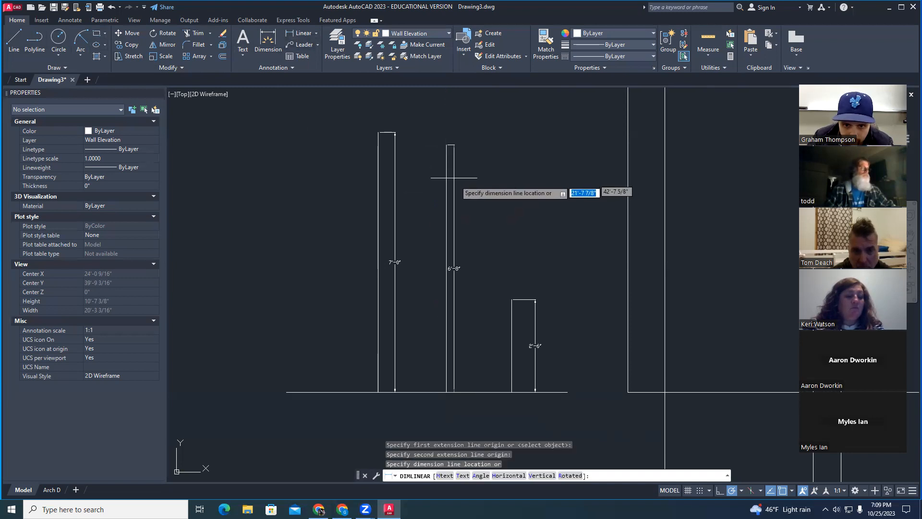
key(Escape)
key(Escape)
key(Escape)
Draw a horizontal line about 30'-8" long from the top of the shortest height line across and past the elevation rectangle.
scroll(528, 249, down, 1)
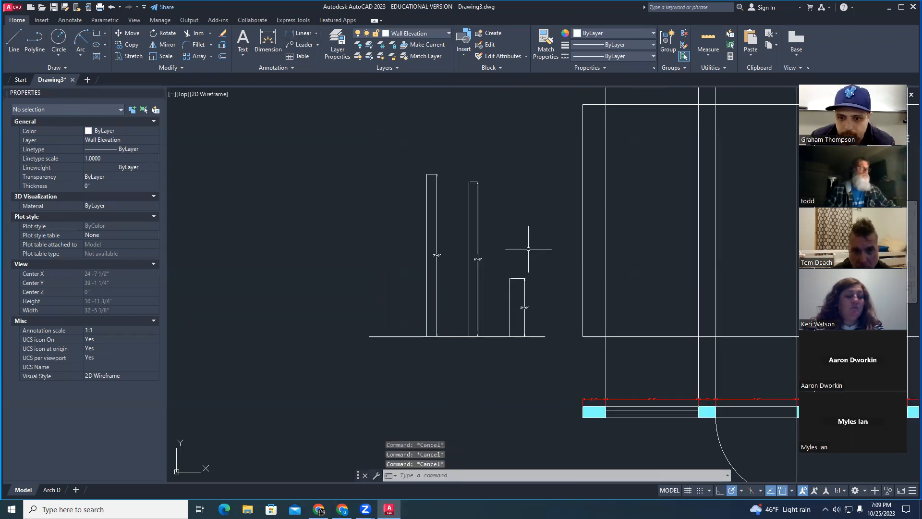
mouse_move(532, 247)
middle_down()
mouse_move(447, 239)
mouse_move(379, 249)
middle_up()
scroll(479, 223, down, 1)
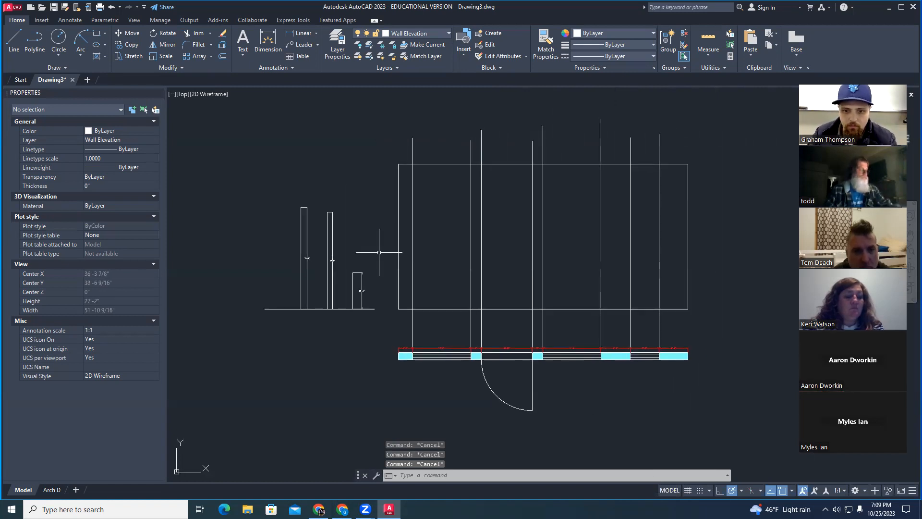
middle_drag(368, 253, 330, 254)
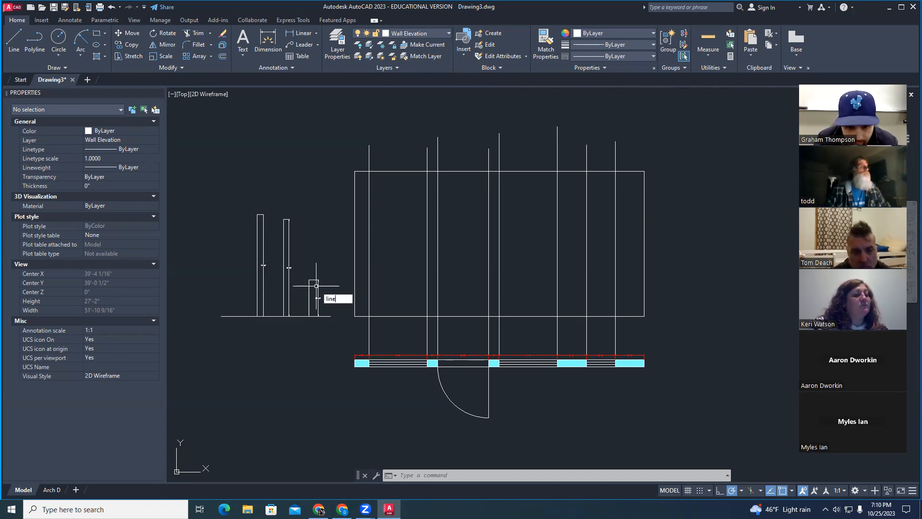
key(Return)
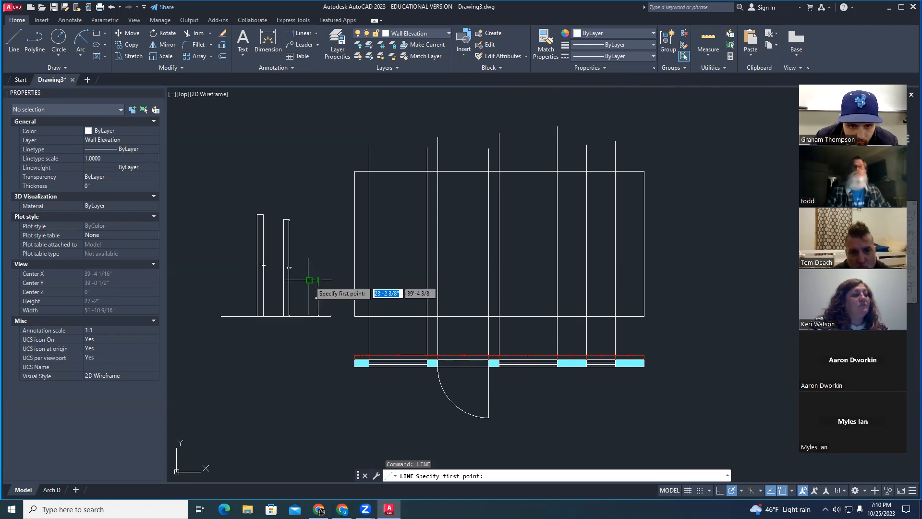
click(309, 280)
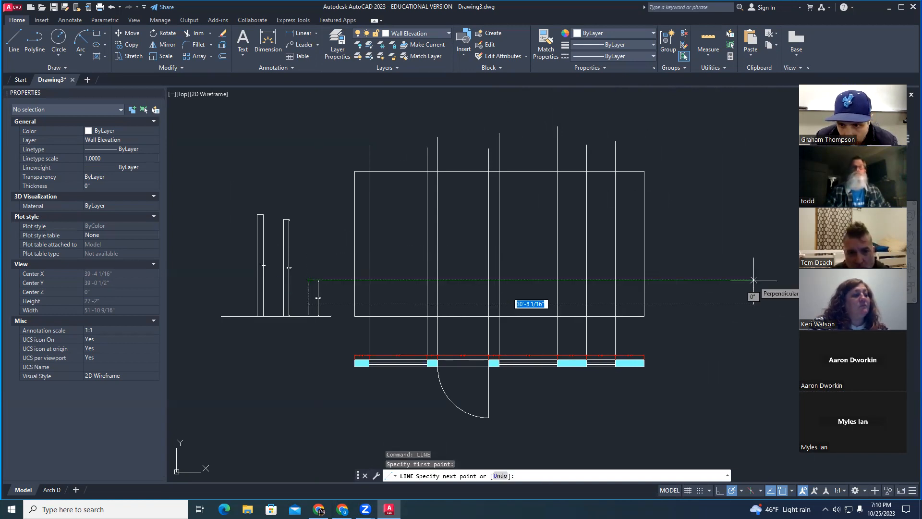
click(753, 279)
key(Escape)
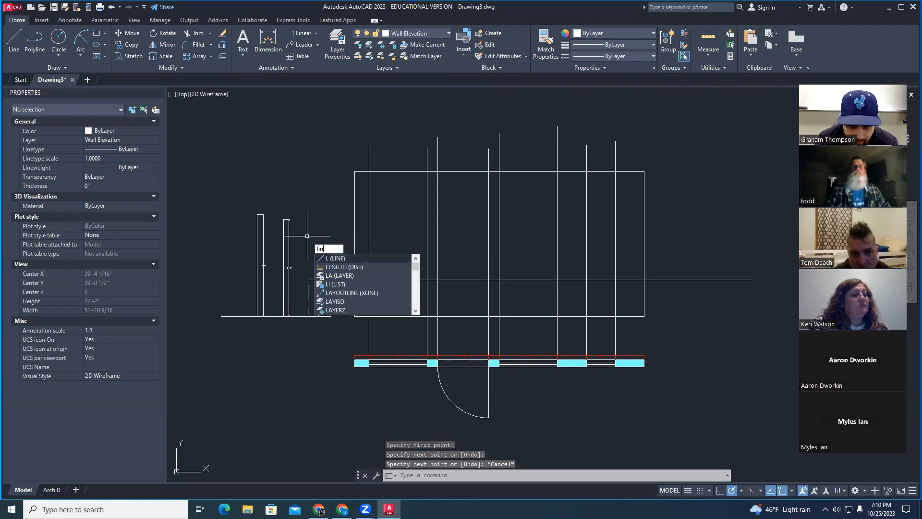
Project a horizontal line from the top of the 6'-8" height line across the elevation, ending beyond its right edge.
key(Return)
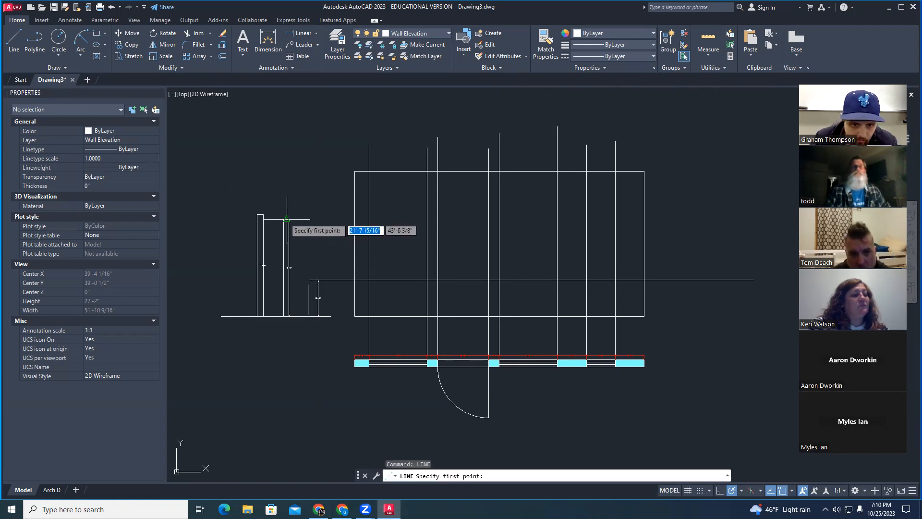
scroll(290, 217, up, 5)
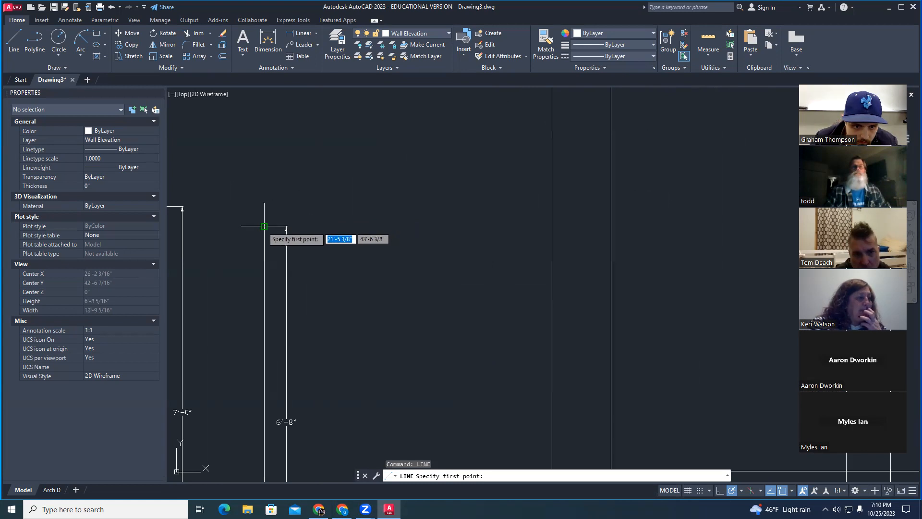
click(264, 226)
scroll(269, 225, down, 6)
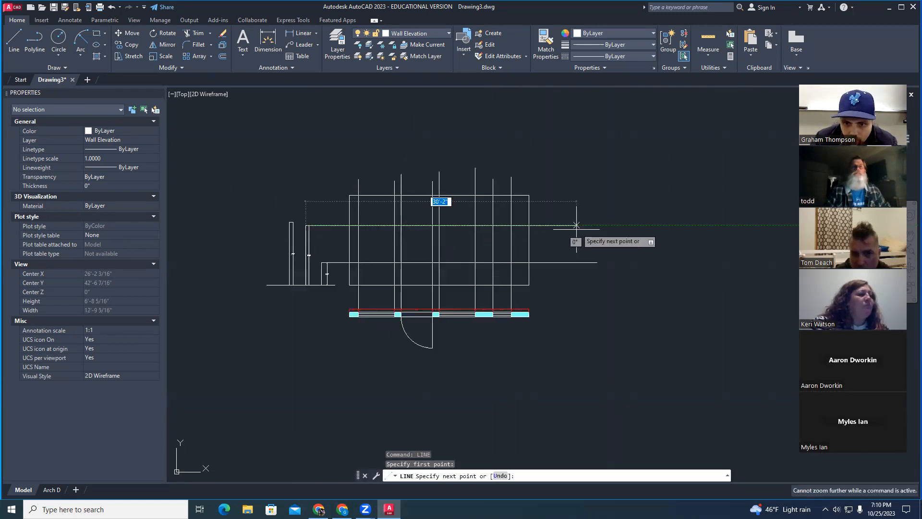
click(591, 225)
key(Escape)
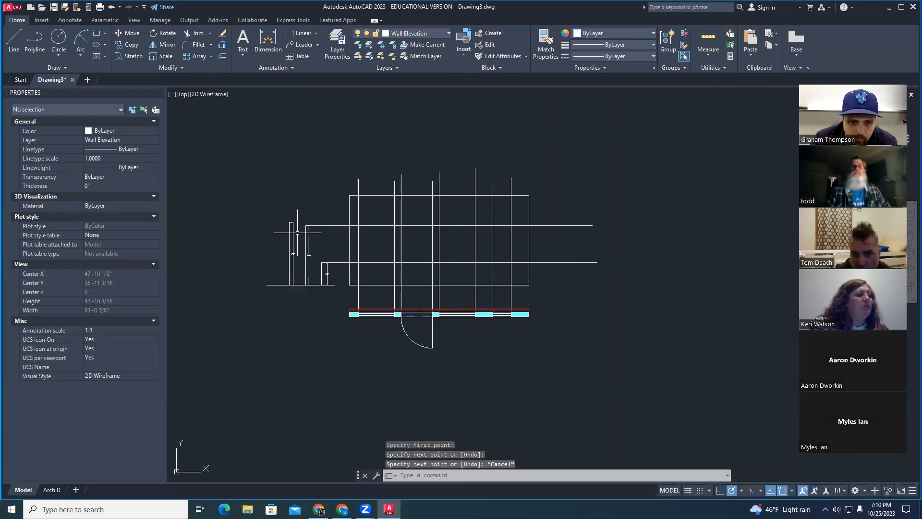
Project a horizontal line from the top of the 7'-0" height line across the elevation, ending beyond its right edge.
scroll(291, 231, up, 8)
key(Return)
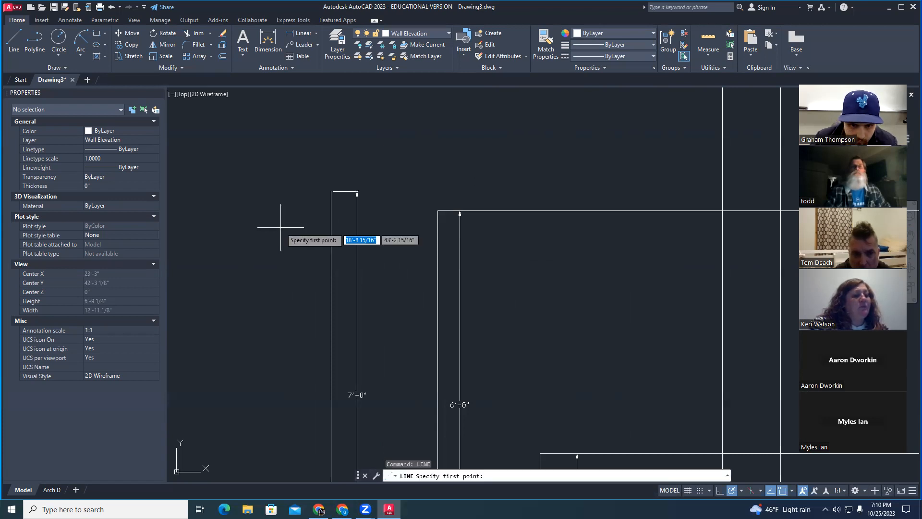
click(331, 191)
scroll(443, 179, down, 4)
scroll(447, 191, down, 2)
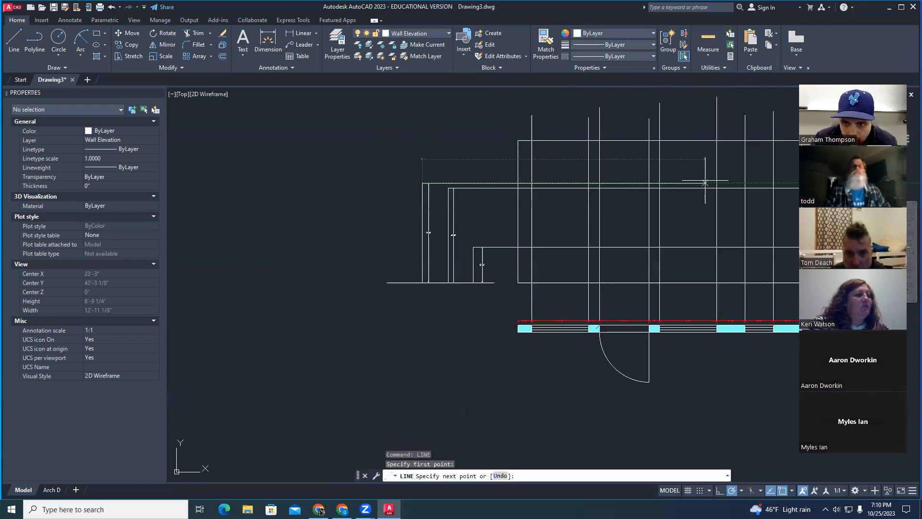
click(636, 184)
key(Escape)
key(Escape)
key(Escape)
scroll(679, 216, down, 2)
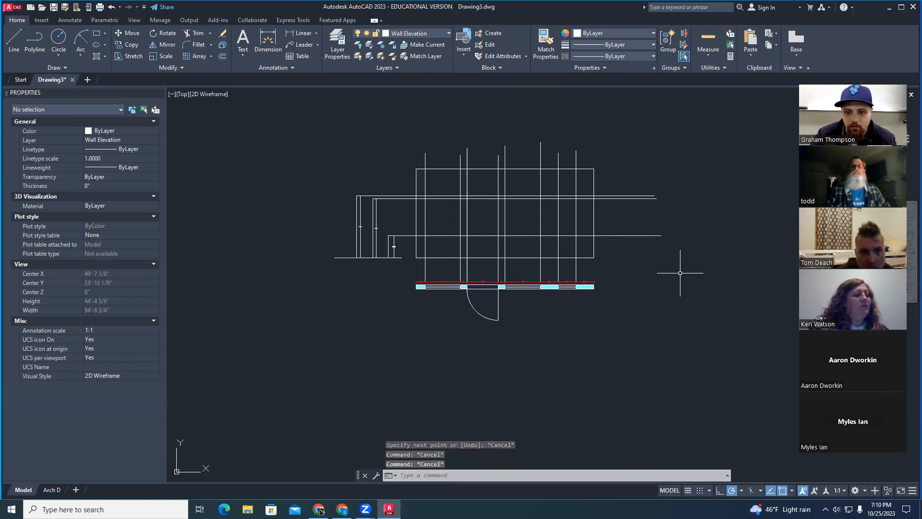
scroll(635, 260, up, 2)
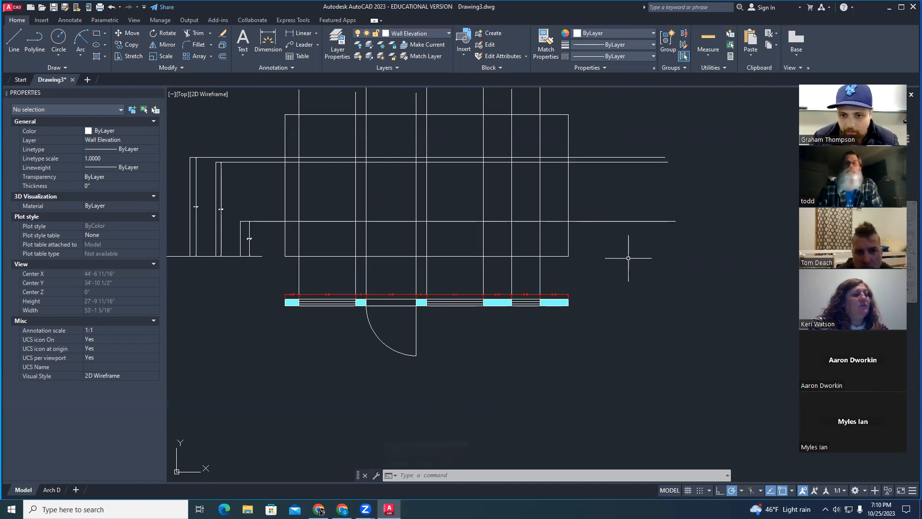
Trim the projected lines around the window opening left of the door, leaving a closed rectangle between the sill and 6'-8" lines.
key(Escape)
key(Escape)
key(Escape)
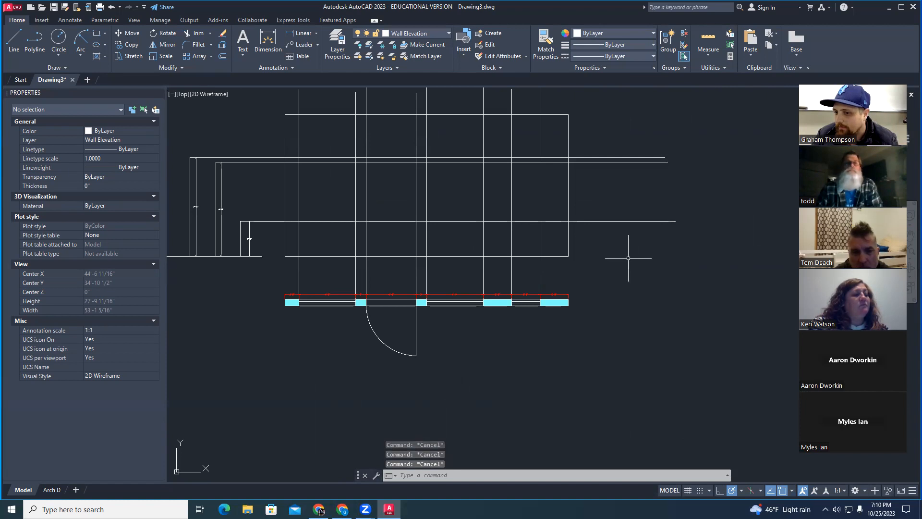
mouse_move(619, 255)
middle_down()
mouse_move(623, 288)
mouse_move(638, 276)
middle_up()
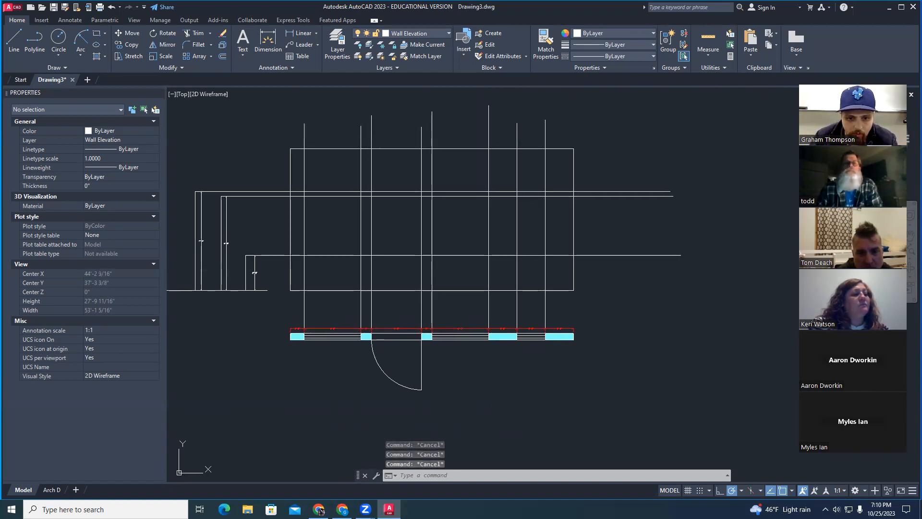
middle_drag(349, 279, 389, 291)
scroll(387, 269, up, 2)
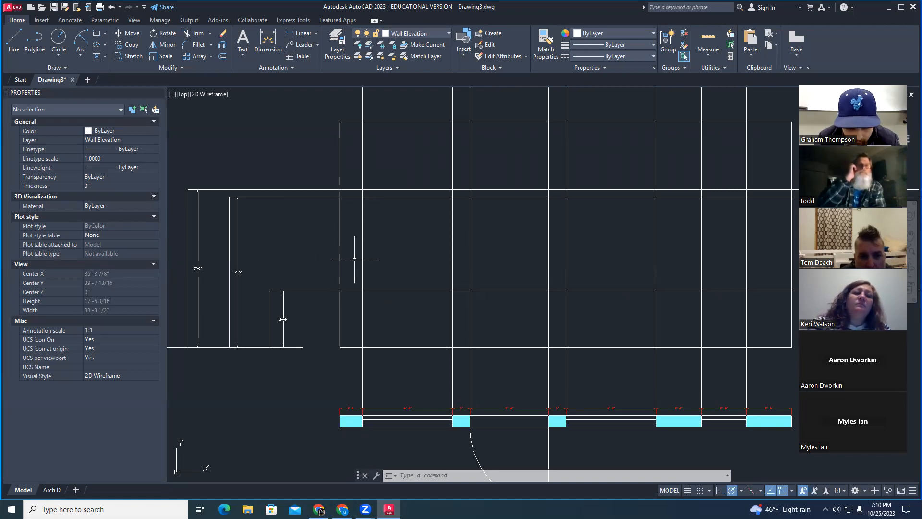
key(Return)
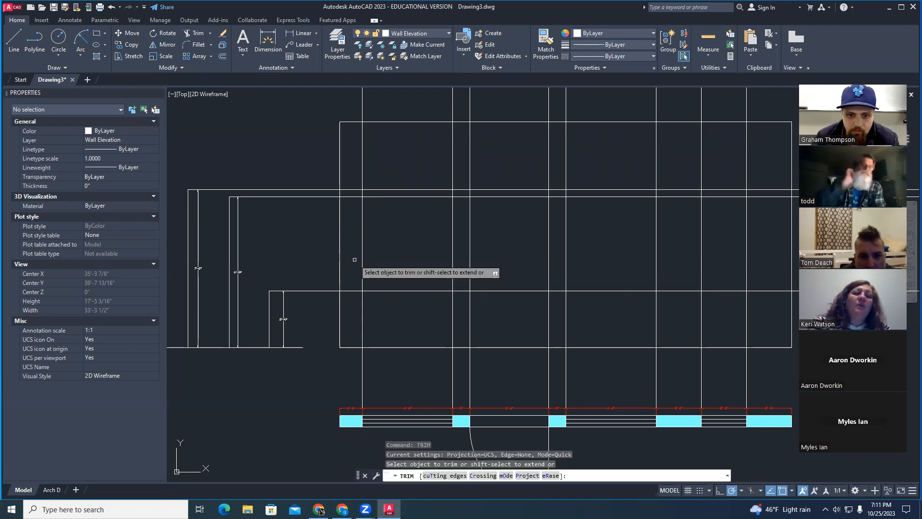
click(353, 196)
click(461, 291)
click(452, 304)
click(362, 307)
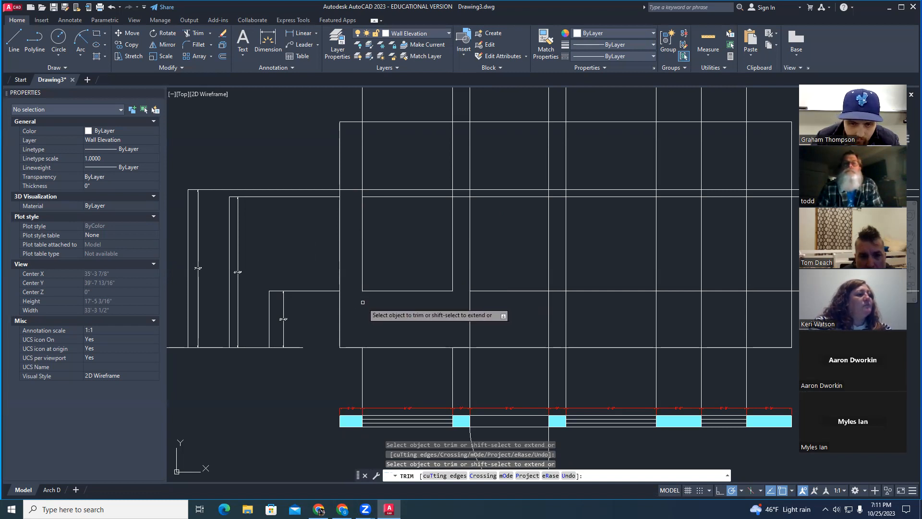
click(459, 197)
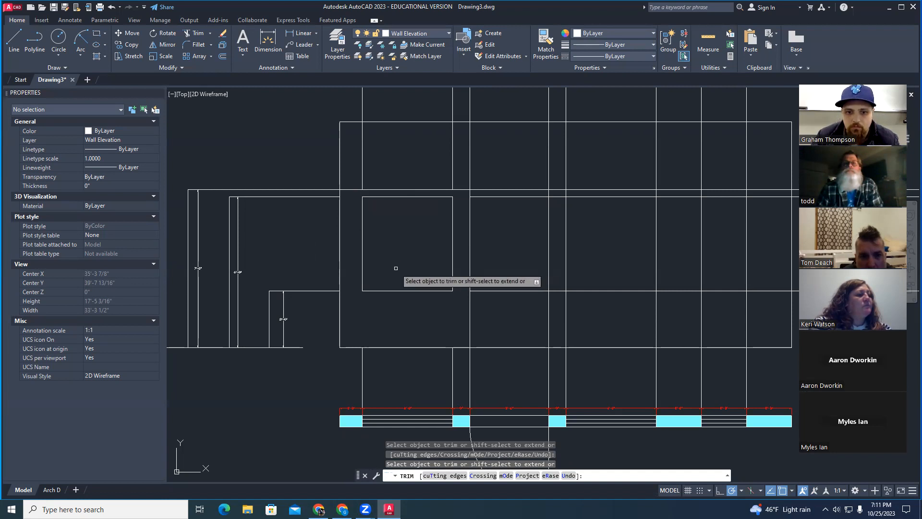
Trim the projection lines around the wide window immediately right of the door so only its rectangle remains.
middle_drag(460, 279, 391, 280)
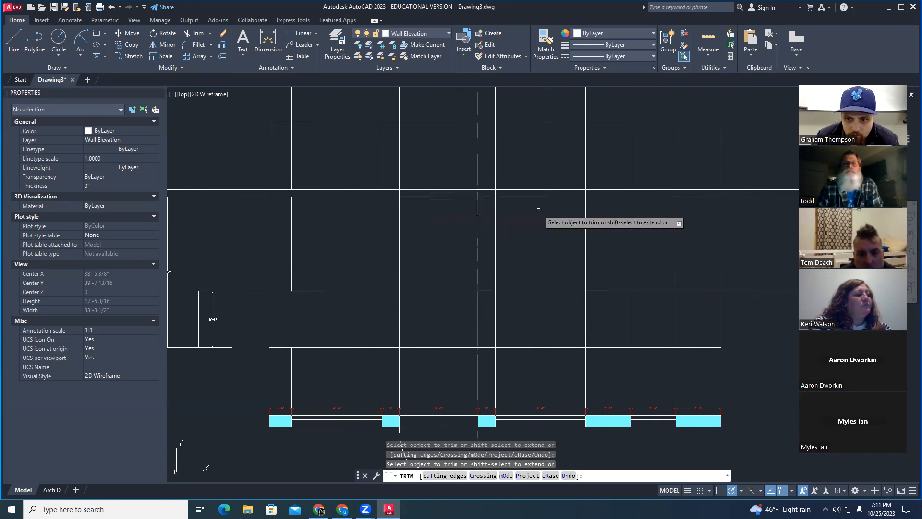
middle_drag(599, 246, 528, 234)
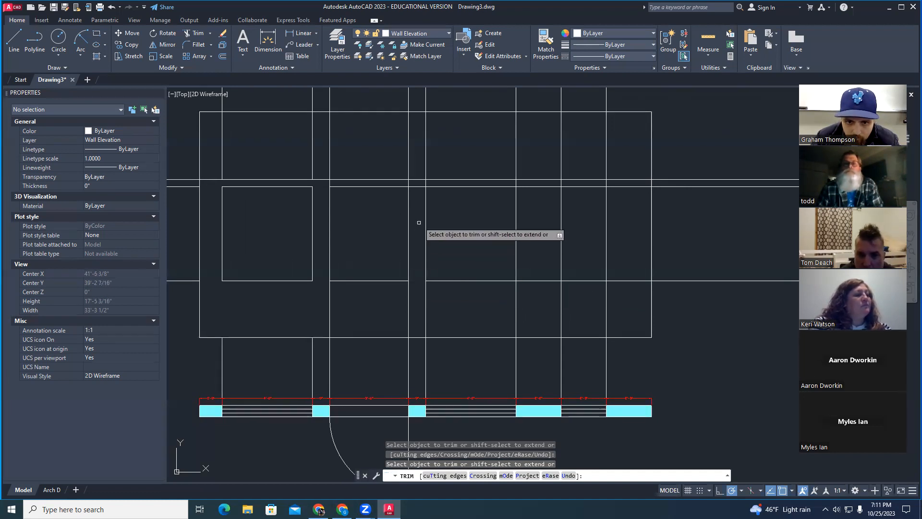
click(525, 187)
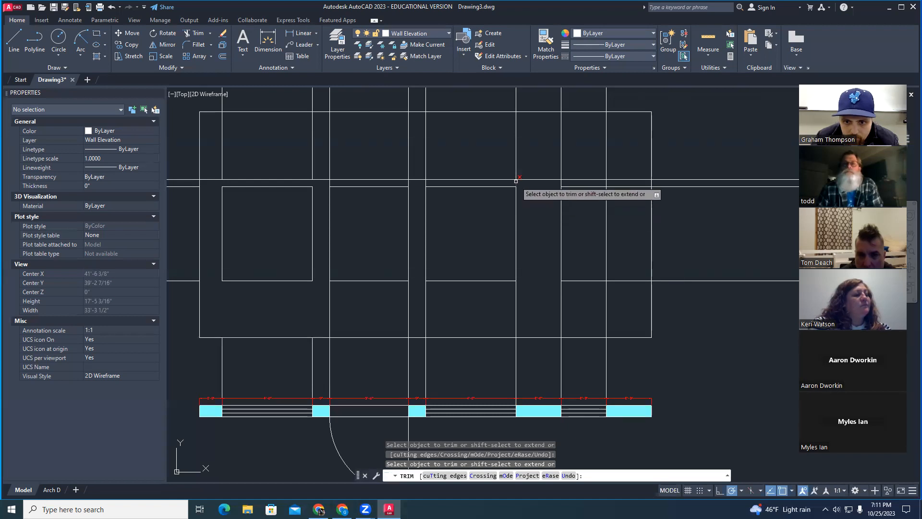
click(426, 295)
click(515, 294)
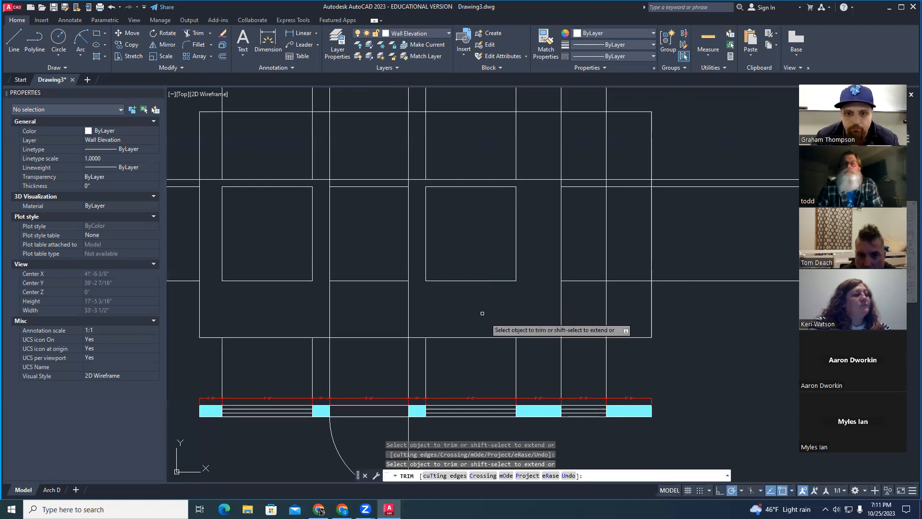
Trim the lines below and to the right of the narrow window near the elevation's right end, leaving its rectangle.
click(561, 287)
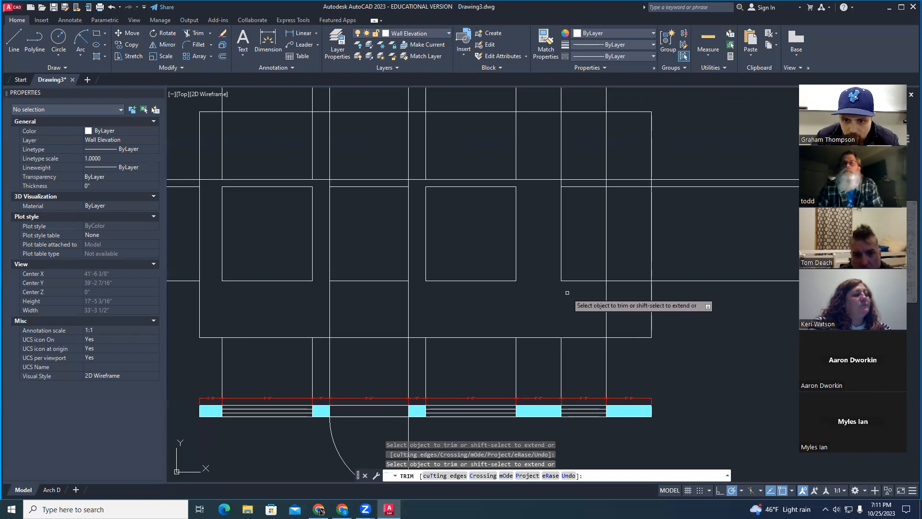
click(606, 302)
click(616, 280)
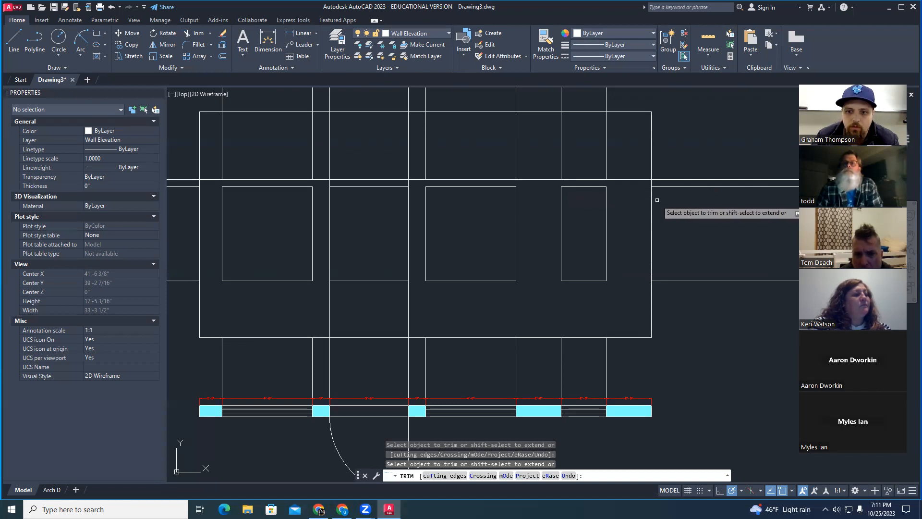
scroll(674, 221, down, 2)
key(Escape)
key(Escape)
key(Escape)
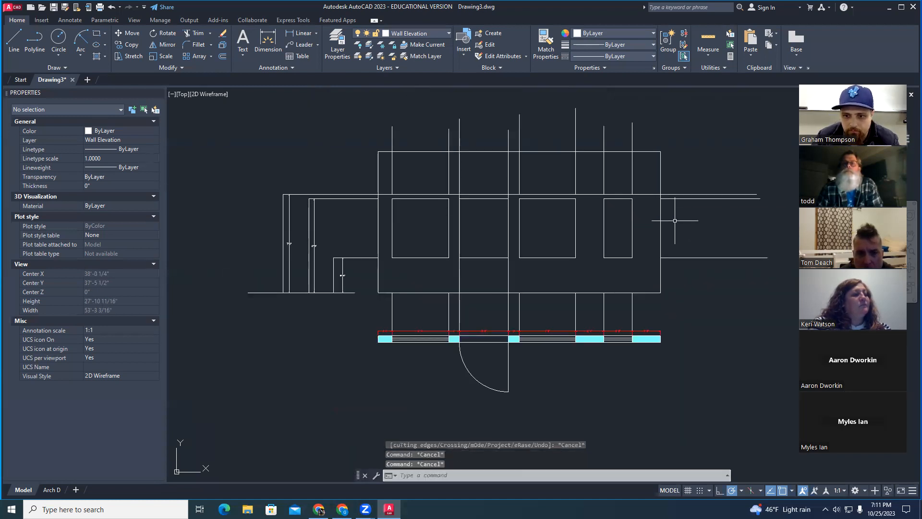
Erase the leftover sill-height and 6'-8" line segments inside the door opening.
mouse_move(710, 237)
middle_down()
mouse_move(685, 233)
mouse_move(661, 276)
middle_up()
scroll(662, 276, up, 3)
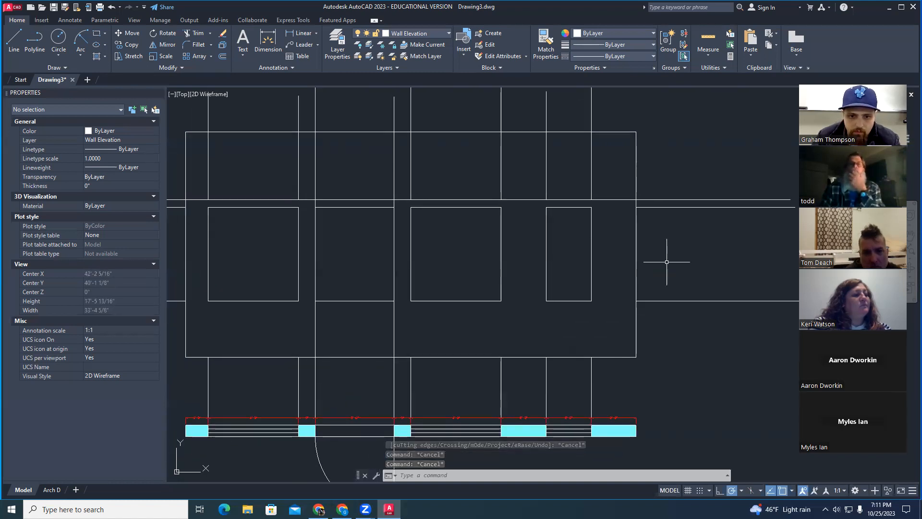
middle_drag(358, 231, 417, 212)
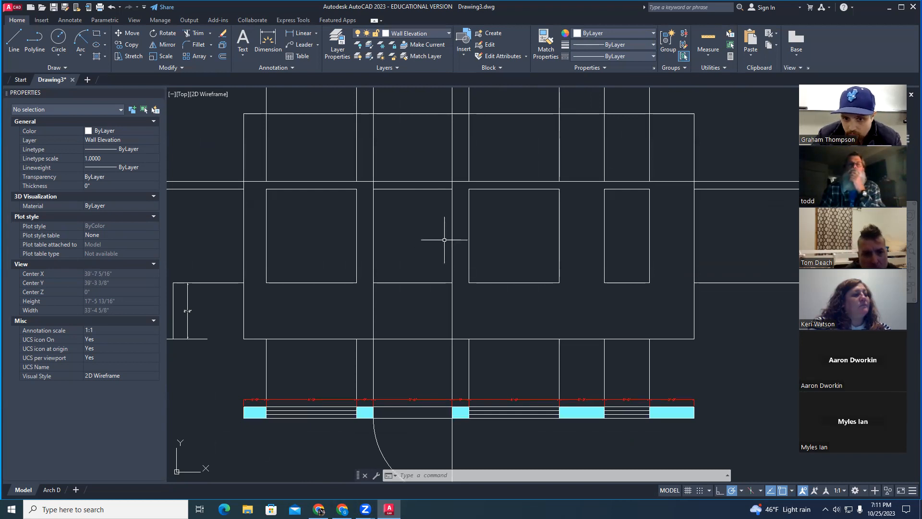
click(424, 283)
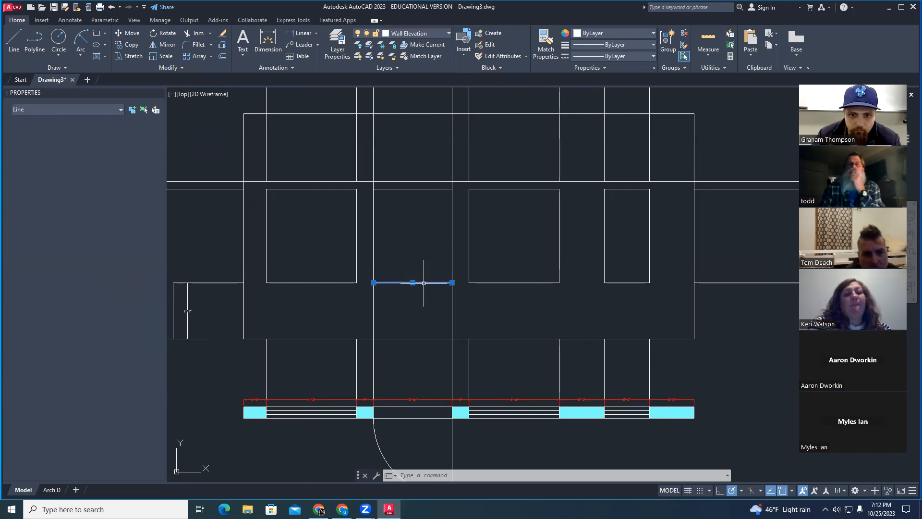
key(Delete)
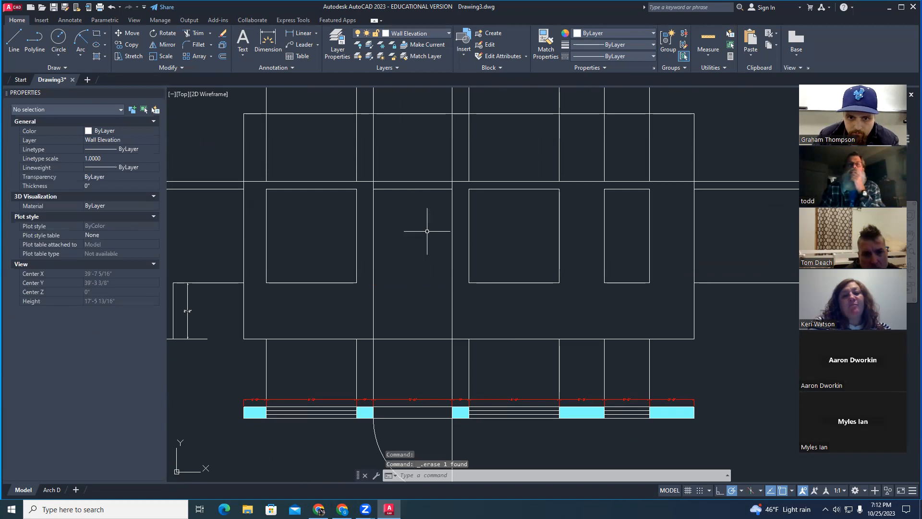
click(403, 189)
key(Escape)
middle_drag(408, 192, 430, 223)
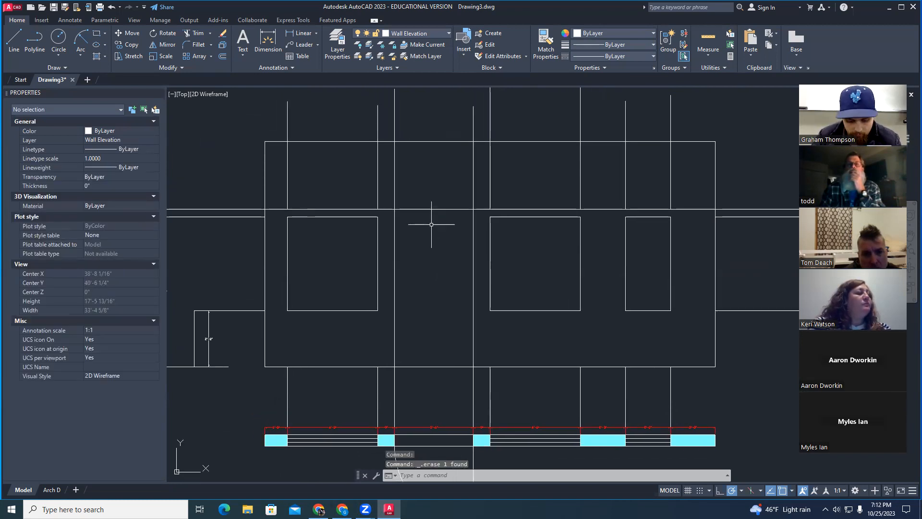
Trim the 7'-0" line on both sides of the door and the door's vertical lines above it to form the door head.
text(trim)
key(Return)
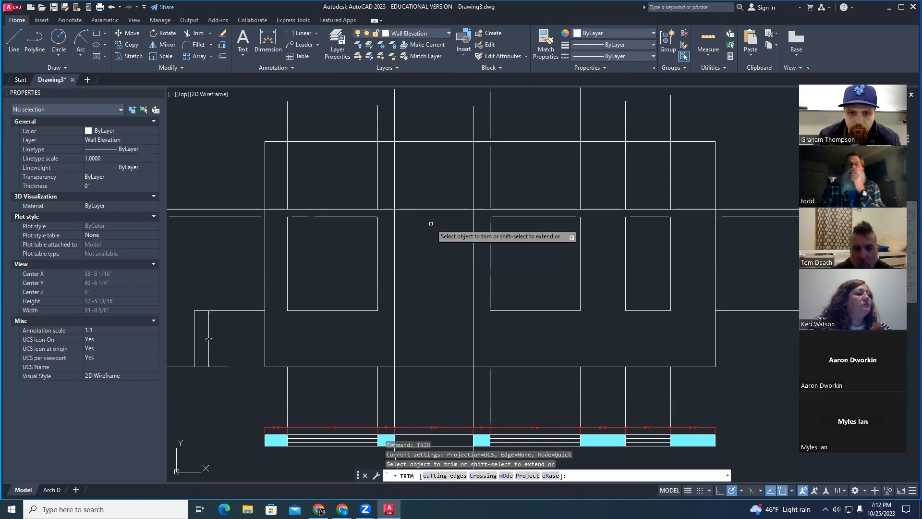
click(385, 209)
click(395, 176)
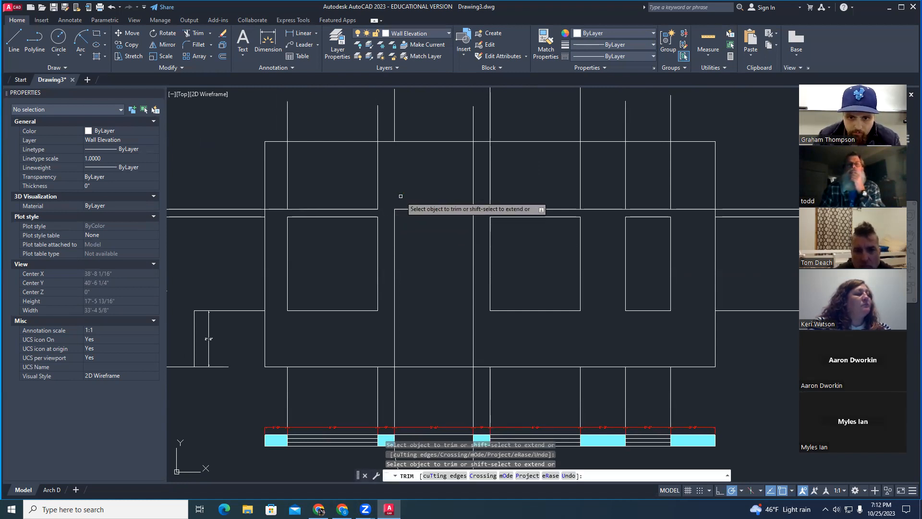
click(472, 193)
click(479, 209)
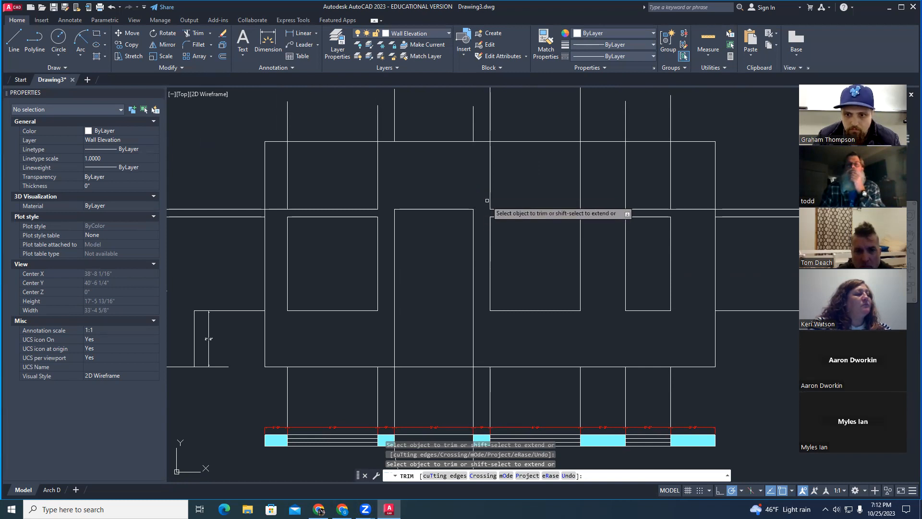
key(Escape)
key(Escape)
key(Escape)
Erase the remaining 7'-0" line and the four vertical projection lines above the windows right of the door.
scroll(585, 146, down, 4)
middle_drag(650, 133, 507, 151)
scroll(513, 198, up, 2)
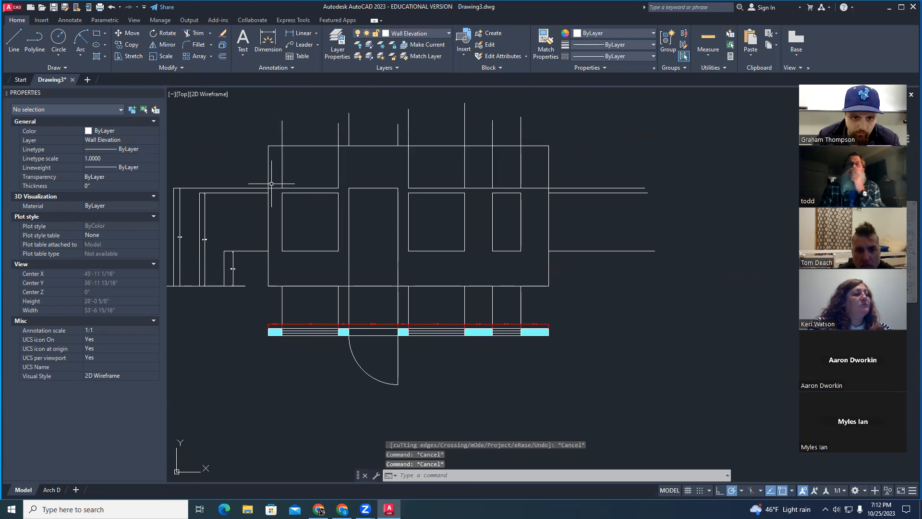
click(538, 192)
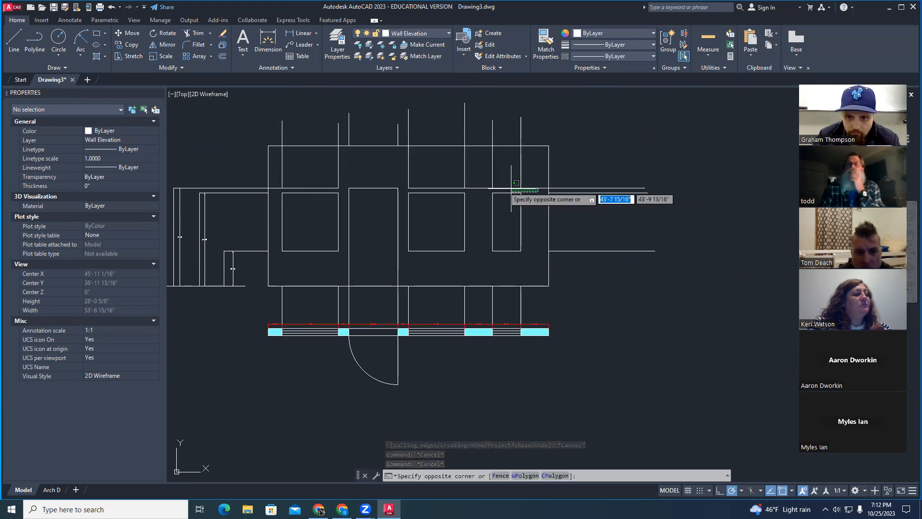
click(394, 167)
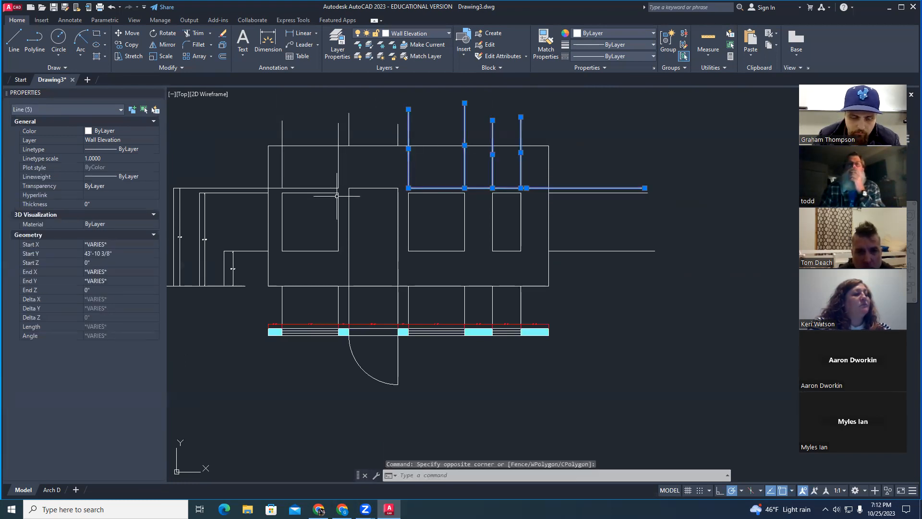
scroll(340, 190, up, 3)
key(Delete)
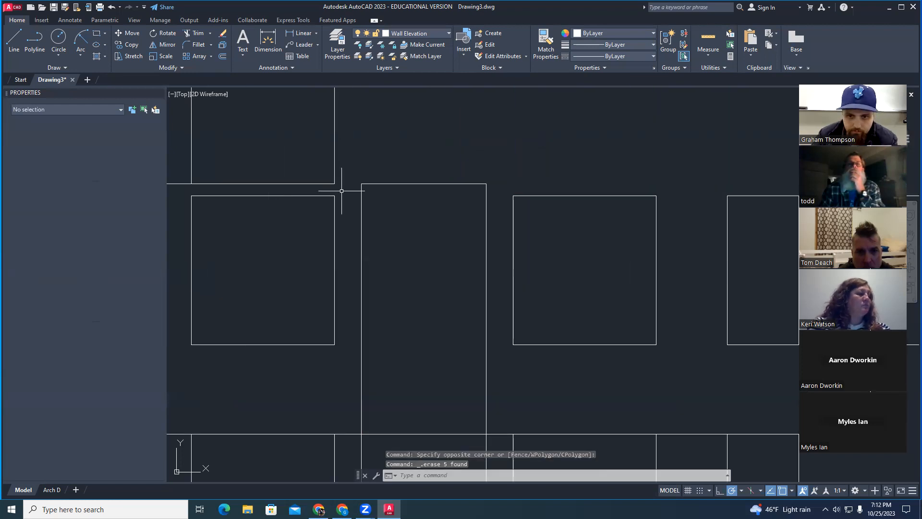
Erase the remaining 7'-0" line and the two vertical projection lines above the window left of the door.
scroll(340, 190, down, 3)
click(344, 192)
click(247, 143)
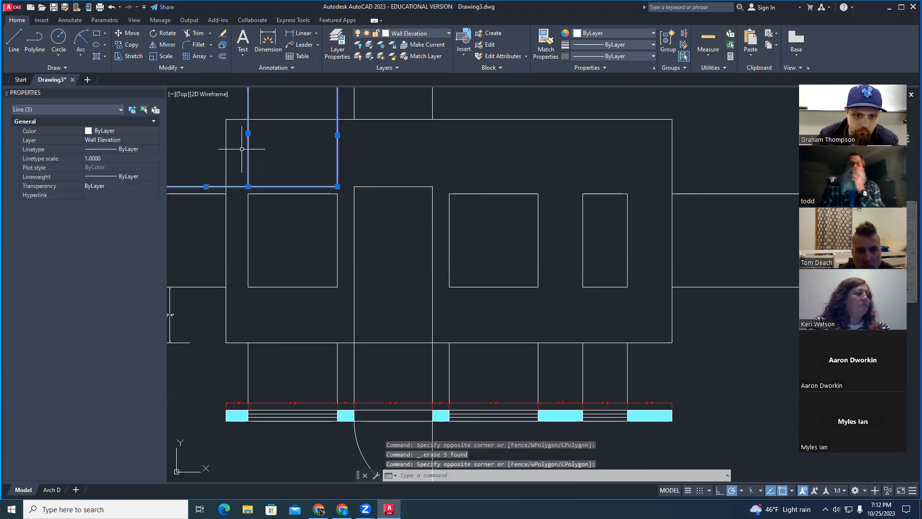
scroll(409, 179, down, 3)
key(Delete)
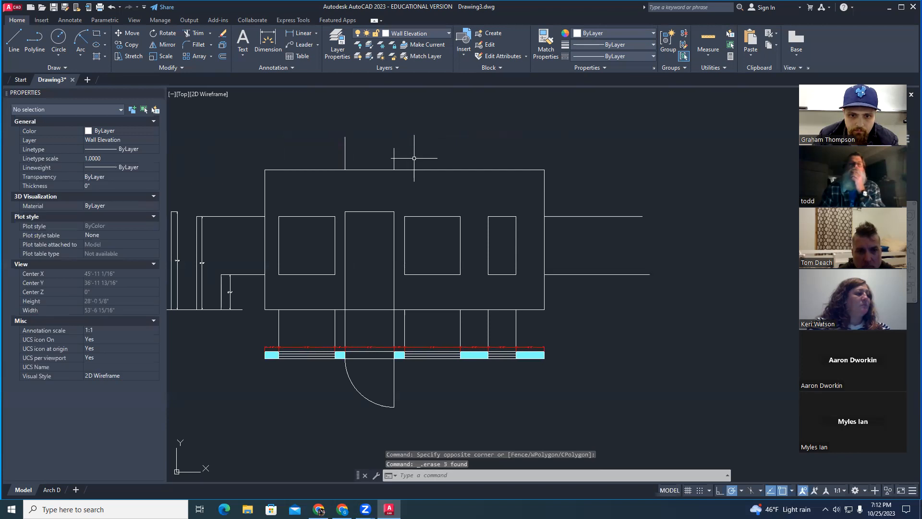
Erase the two door line stubs above the elevation and the two horizontal lines extending beyond its right edge.
click(414, 157)
click(315, 145)
key(Delete)
click(619, 303)
click(582, 206)
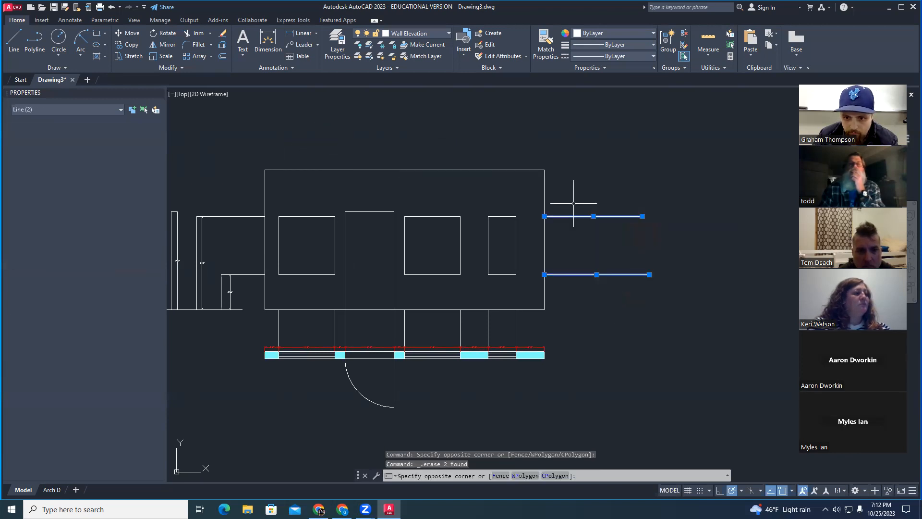
key(Delete)
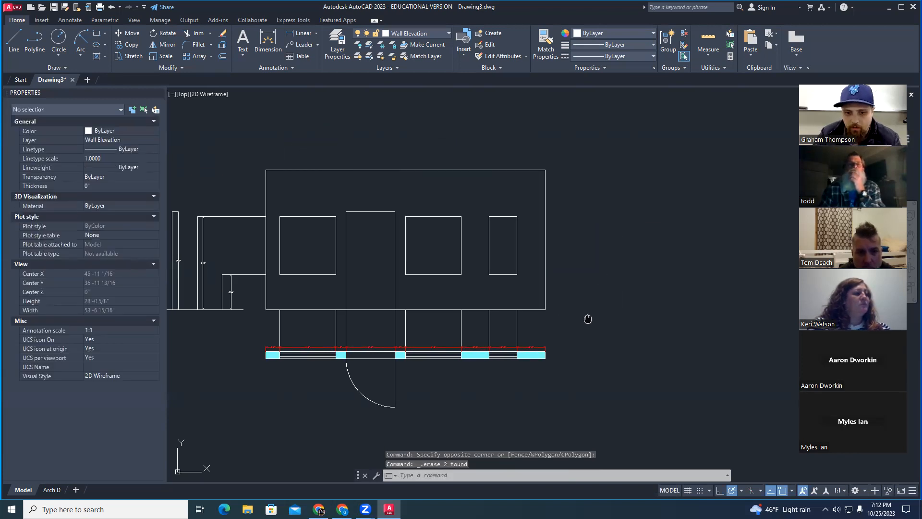
Erase the four window projection lines between the elevation and the plan on the right side of the door.
middle_drag(586, 317, 633, 314)
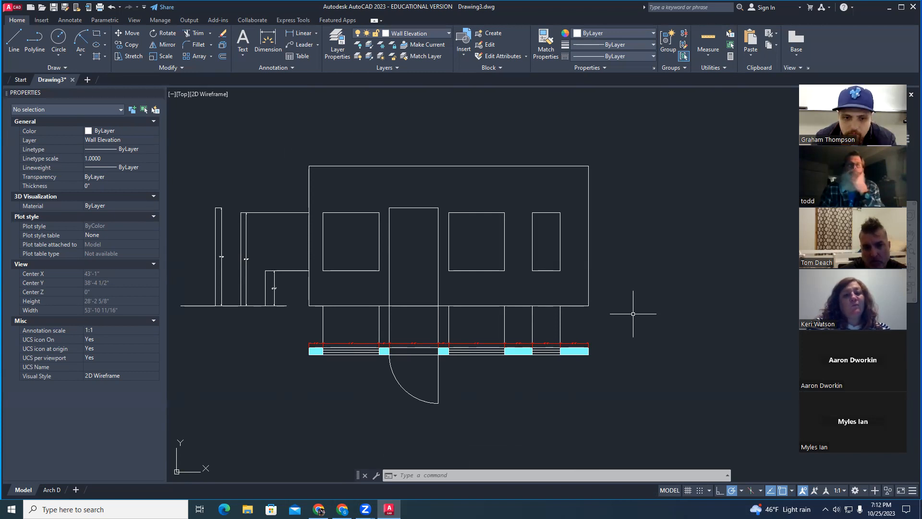
key(Escape)
key(Escape)
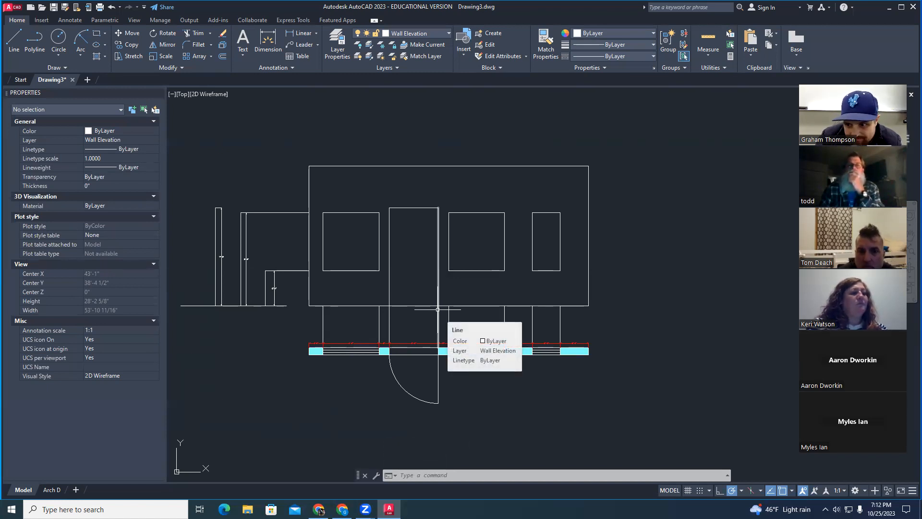
middle_drag(437, 309, 436, 305)
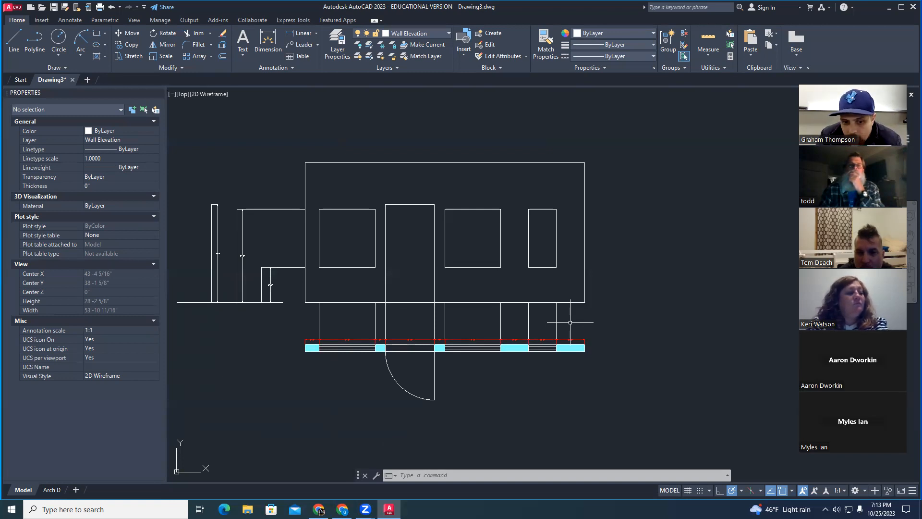
click(573, 322)
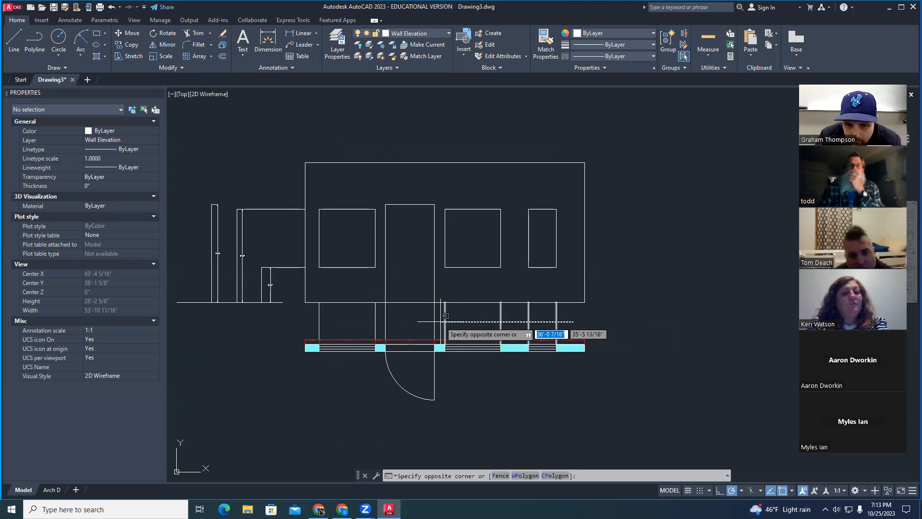
click(441, 317)
key(Delete)
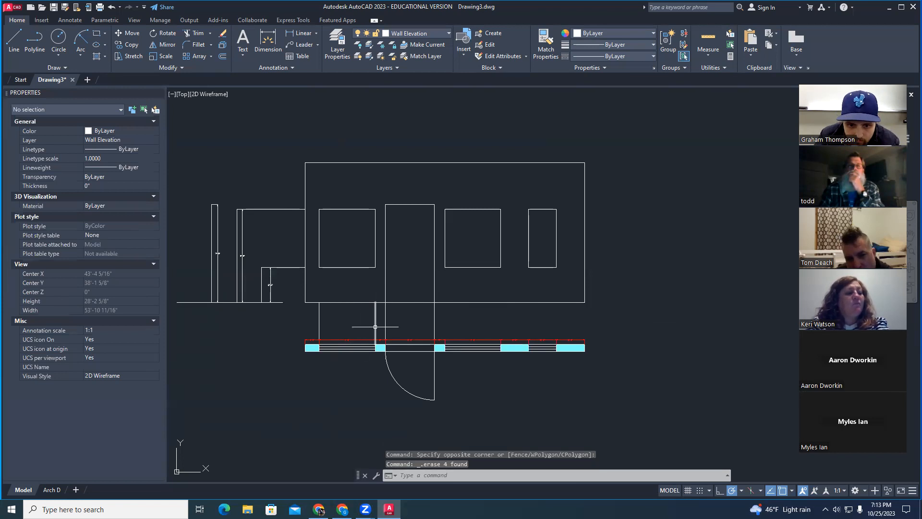
Erase the two window projection lines between the elevation and the plan on the left side of the door.
click(375, 318)
key(Delete)
click(319, 312)
key(Delete)
click(435, 315)
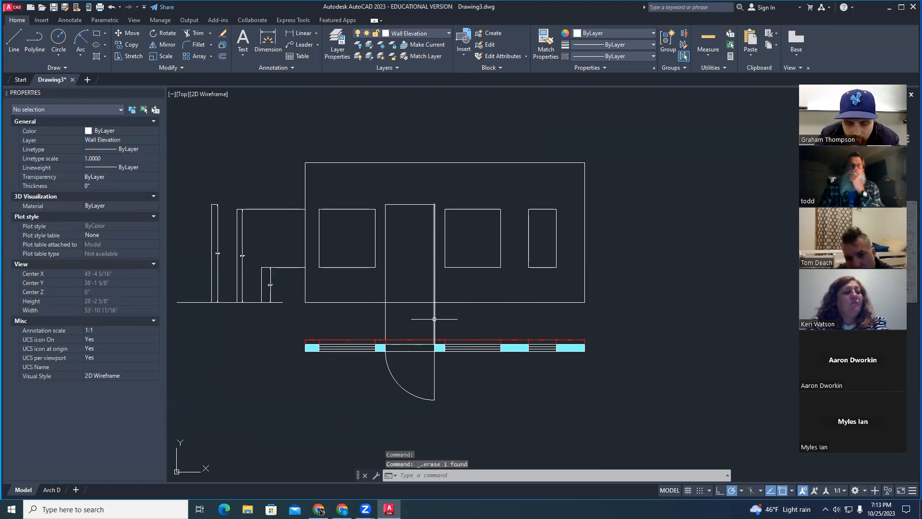
Grip-stretch the lower ends of both door jamb lines up to the elevation's base line, removing their extensions toward the plan.
click(435, 344)
key(Escape)
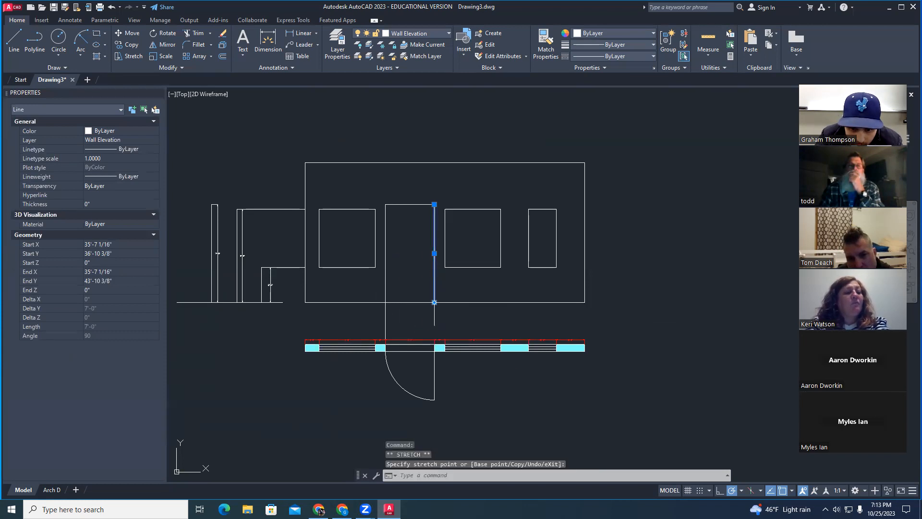
click(384, 318)
click(385, 344)
key(Escape)
key(Escape)
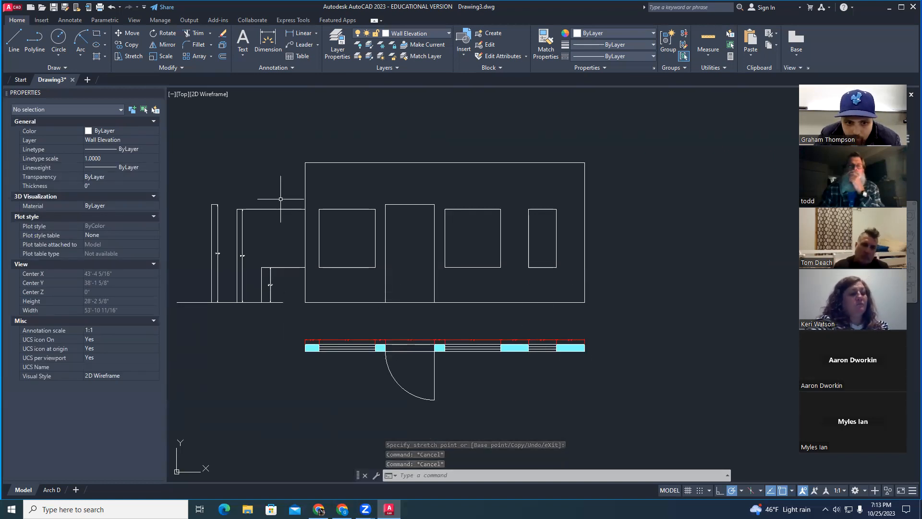
Erase the horizontal height projection lines between the vertical height guides and the left edge of the wall elevation.
click(288, 314)
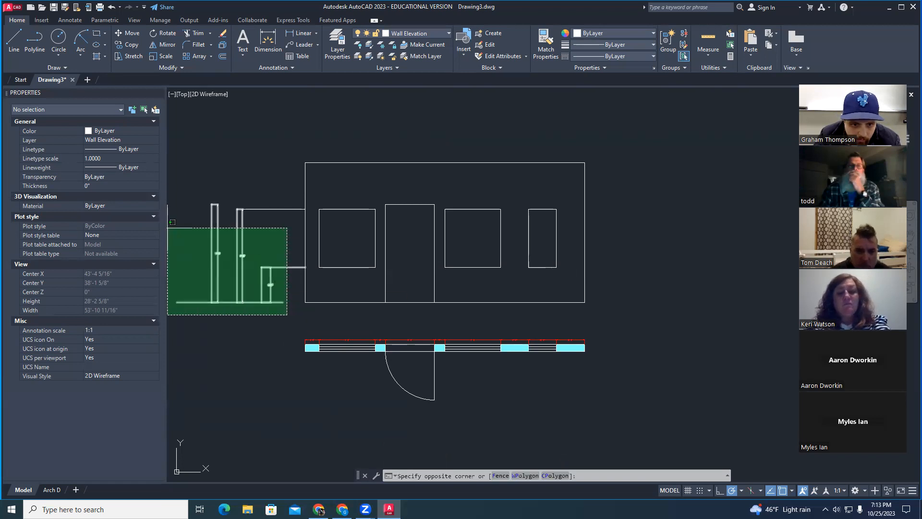
click(276, 206)
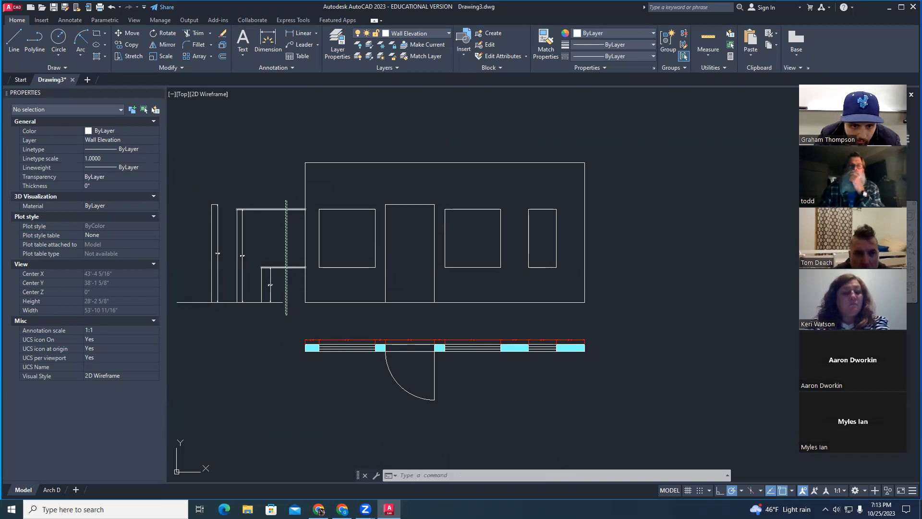
key(Delete)
middle_drag(617, 337, 599, 327)
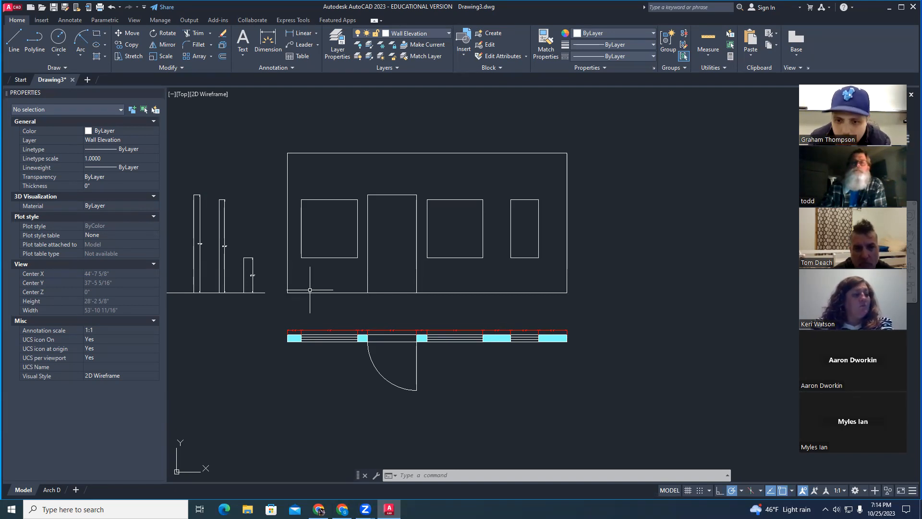
scroll(606, 222, down, 3)
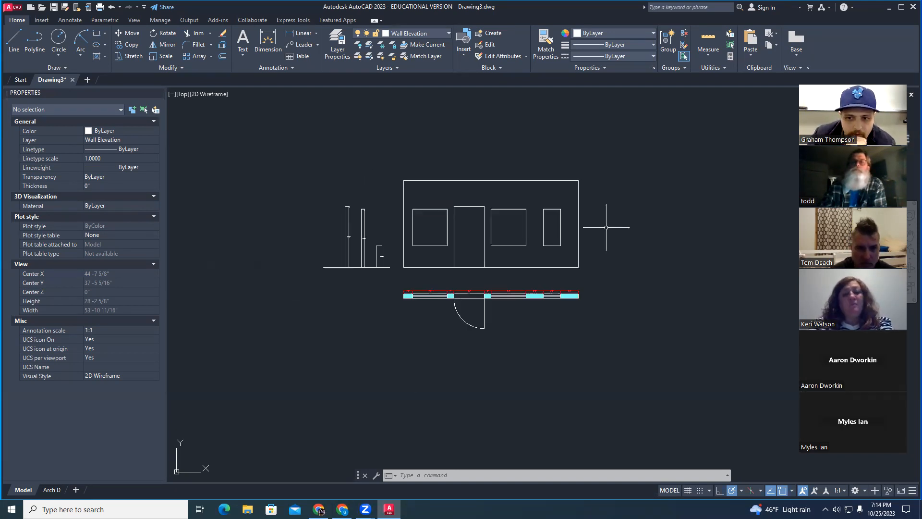
middle_drag(634, 240, 551, 244)
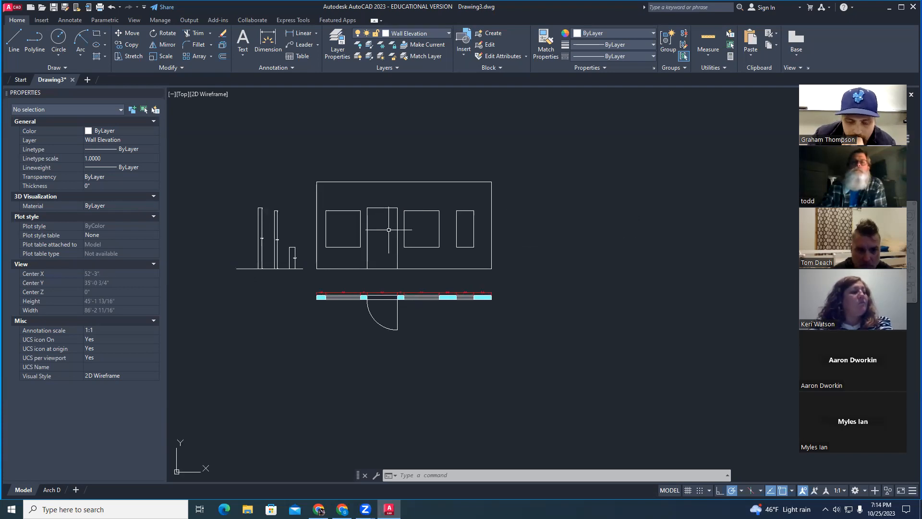
scroll(389, 229, up, 2)
scroll(388, 230, down, 2)
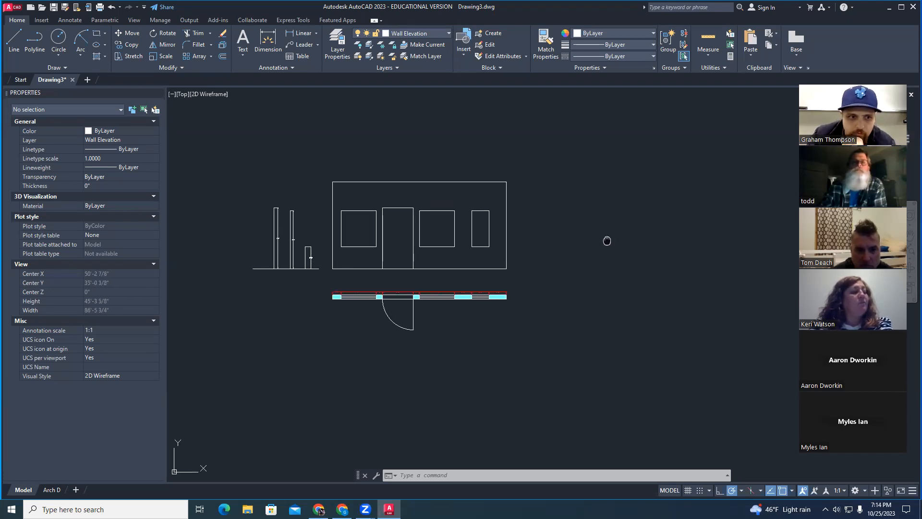
scroll(560, 274, down, 4)
scroll(558, 252, down, 4)
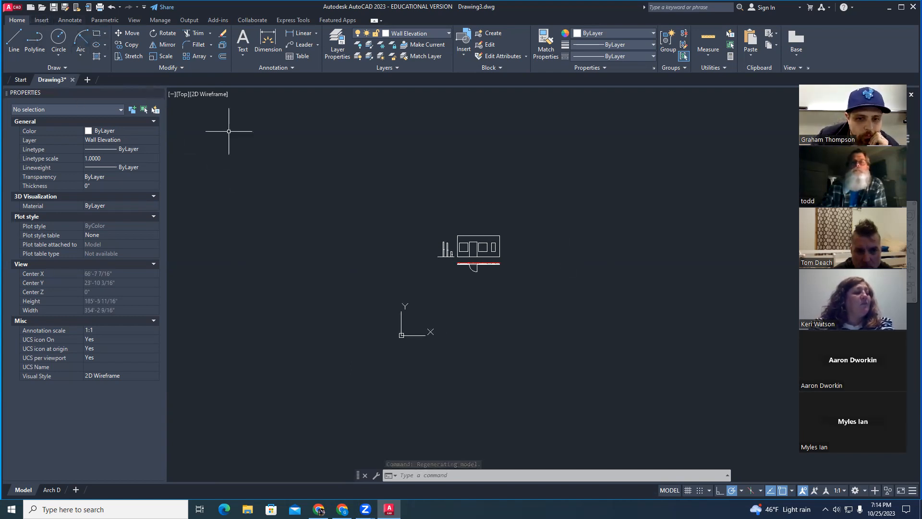
scroll(463, 256, up, 8)
middle_drag(534, 223, 496, 267)
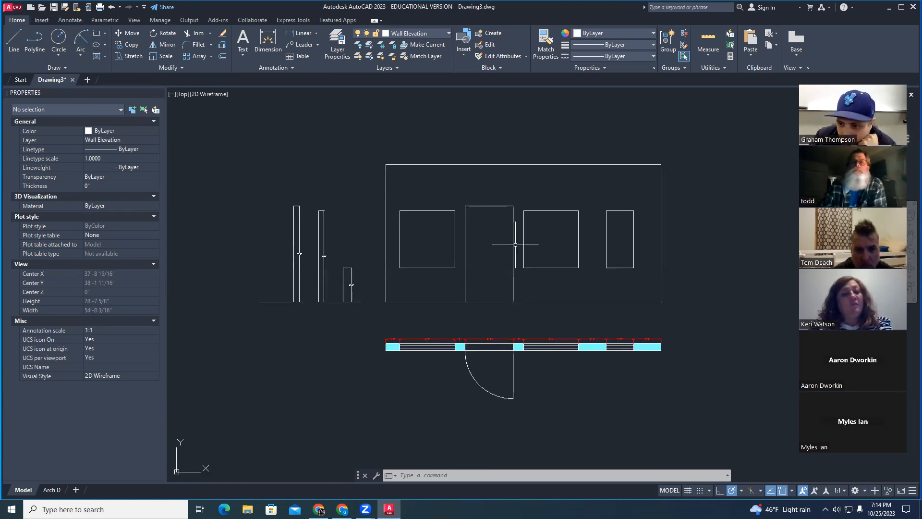
middle_drag(532, 315, 532, 316)
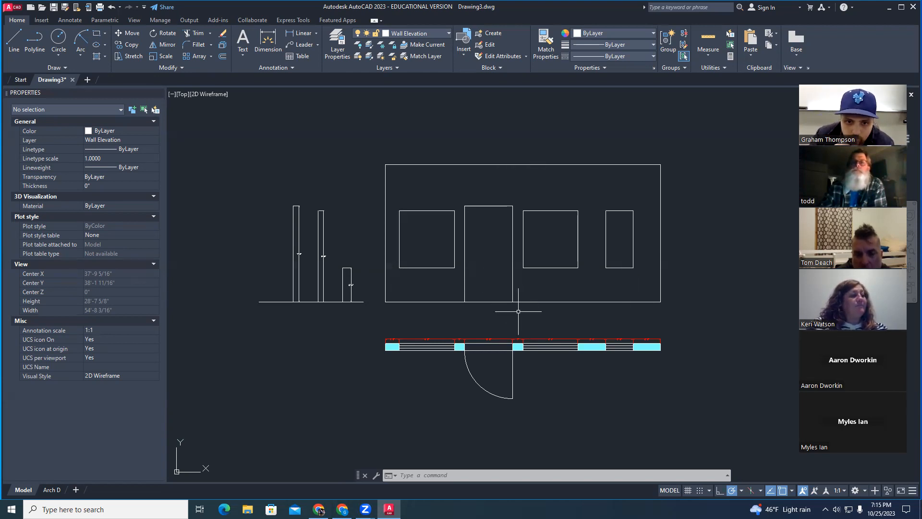
middle_drag(349, 195, 343, 206)
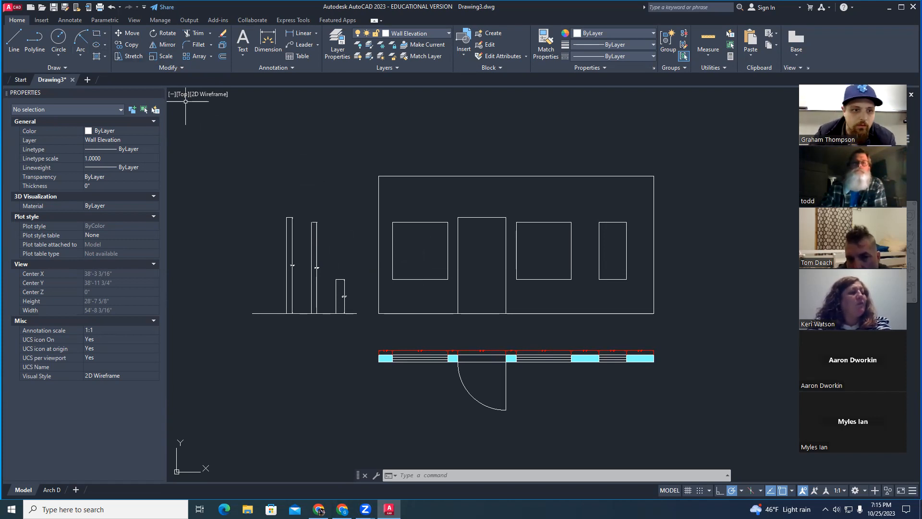
scroll(347, 214, down, 2)
mouse_move(586, 226)
middle_down()
mouse_move(547, 243)
mouse_move(536, 265)
mouse_move(557, 257)
middle_up()
scroll(489, 279, up, 2)
scroll(405, 130, up, 1)
middle_drag(404, 129, 385, 162)
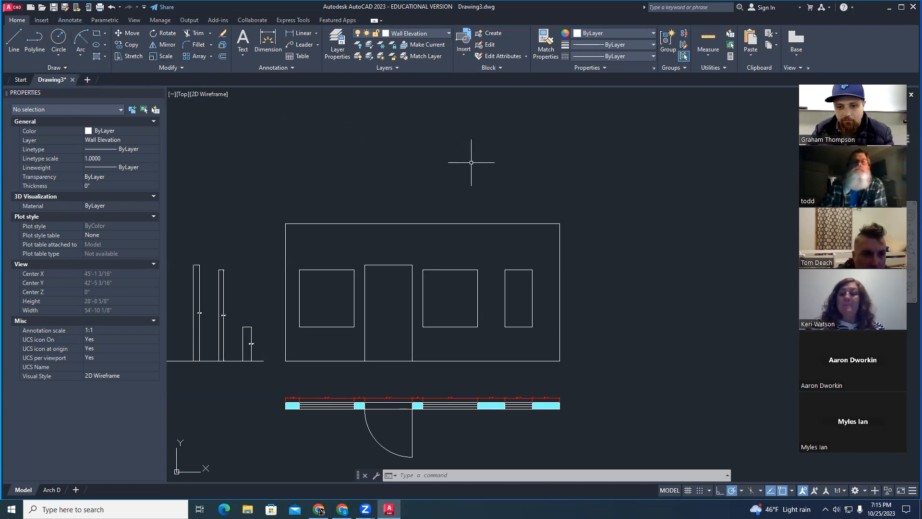
scroll(477, 161, down, 2)
scroll(514, 289, up, 2)
middle_drag(498, 287, 510, 305)
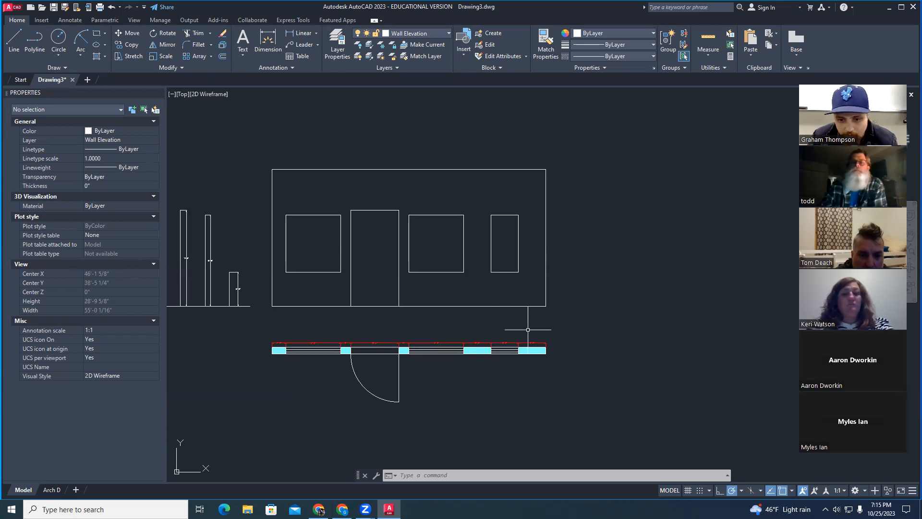
Launch Revit 2023 and create a new project from the Imperial-Construction Template.
click(159, 509)
text(revit)
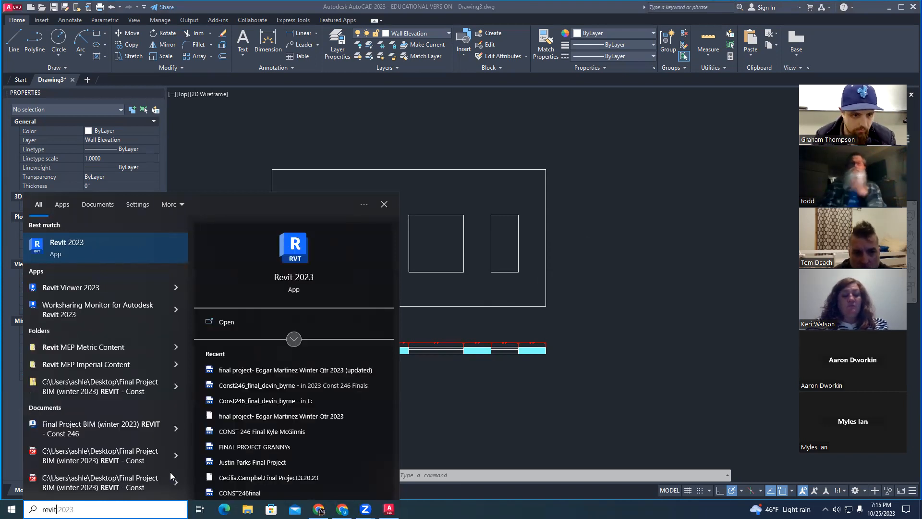
key(Return)
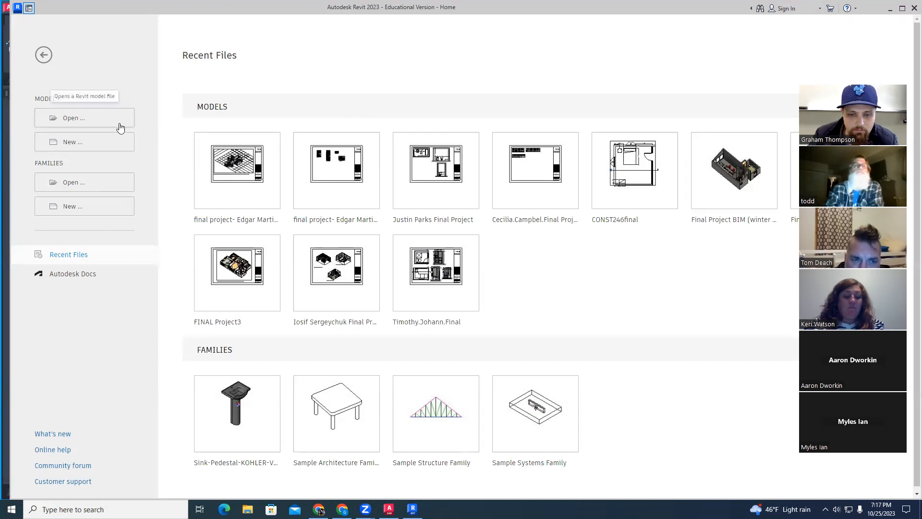
click(89, 143)
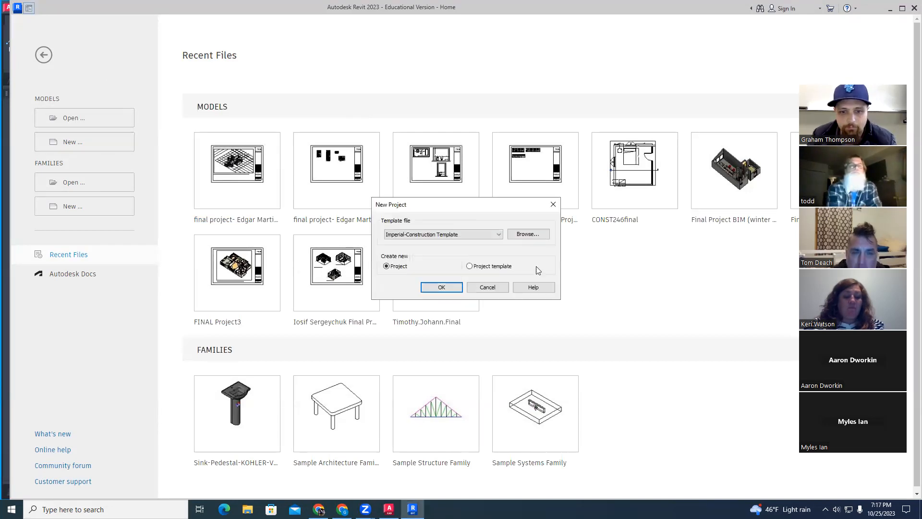
click(446, 289)
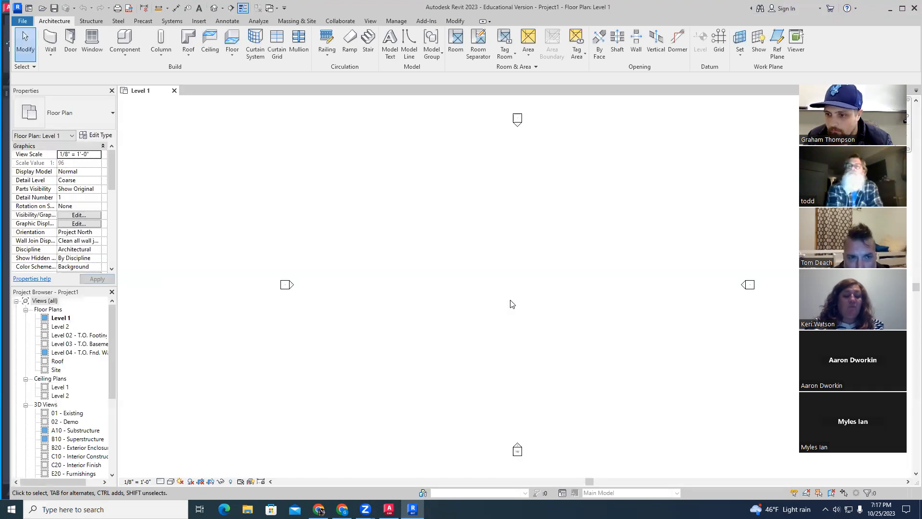
Draw a horizontal Generic 8" wall 20'-0" long on the Level 1 floor plan, between the elevation markers.
middle_drag(563, 323, 552, 319)
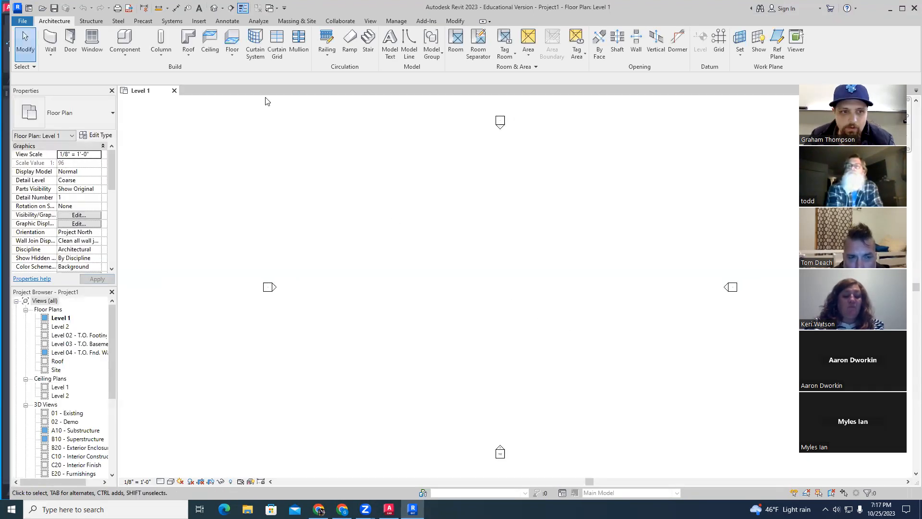
click(50, 53)
click(61, 77)
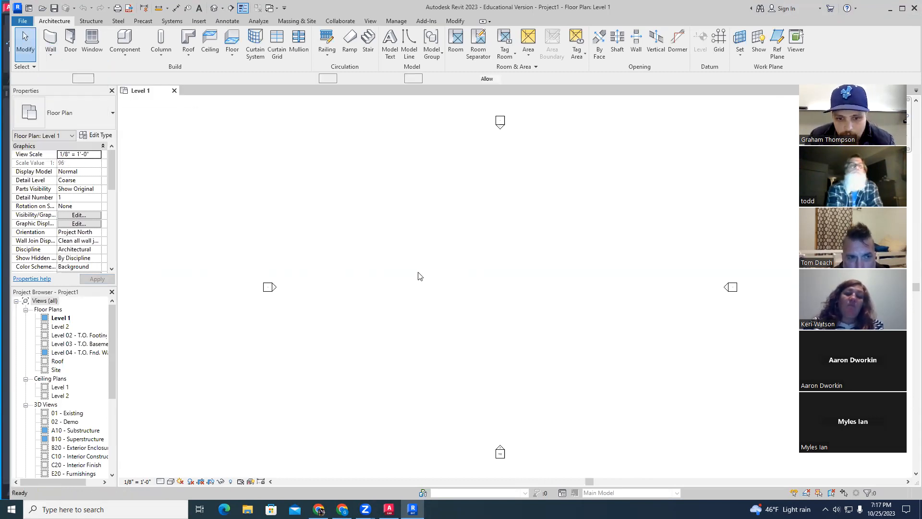
click(398, 253)
scroll(445, 253, up, 2)
scroll(409, 255, up, 2)
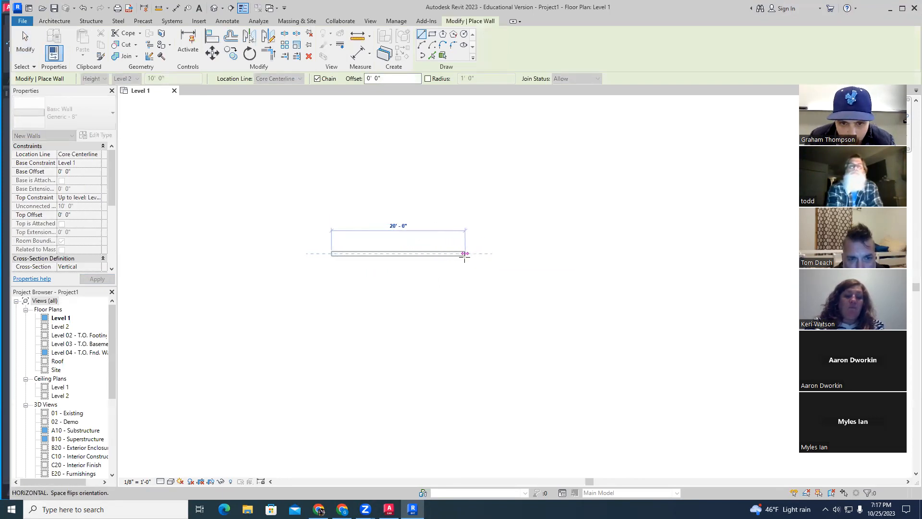
click(464, 256)
key(Escape)
key(Escape)
Add an aligned dimension between the two ends of the wall, placed above it.
scroll(383, 258, up, 2)
middle_drag(383, 257, 399, 334)
scroll(403, 335, up, 1)
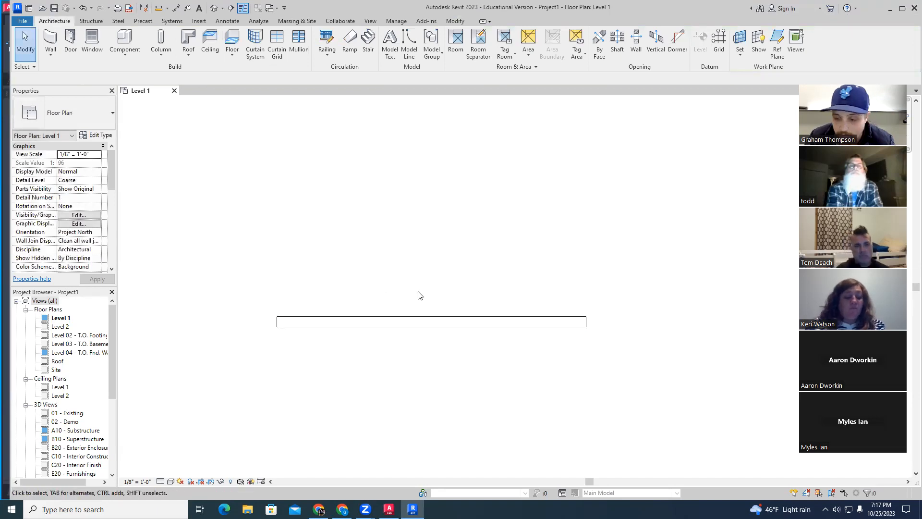
click(176, 8)
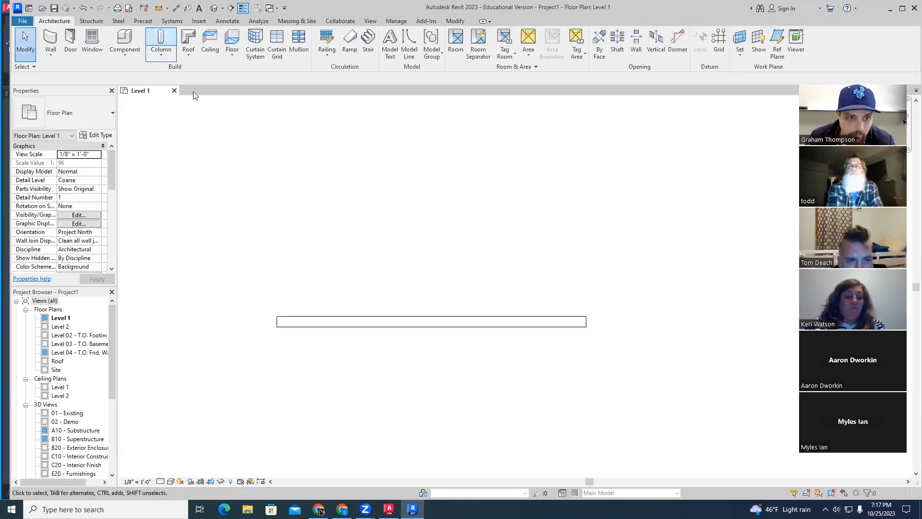
click(278, 321)
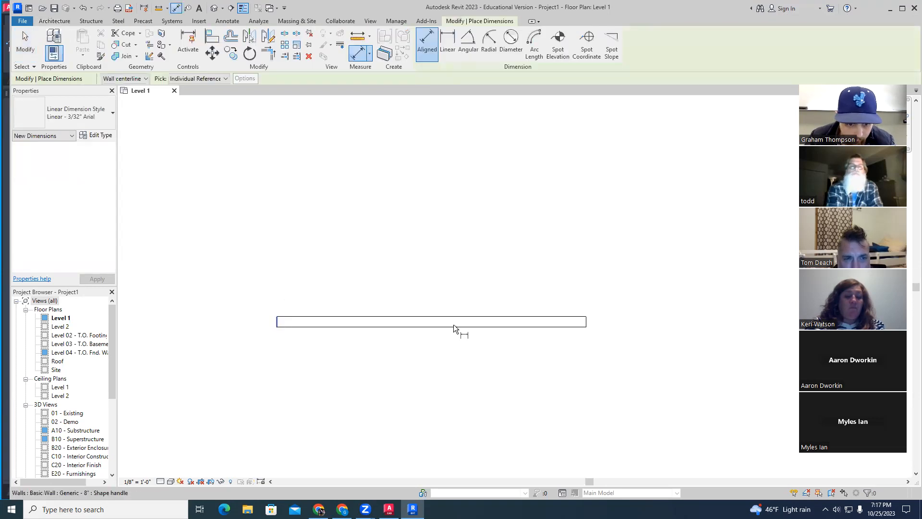
click(587, 322)
click(567, 285)
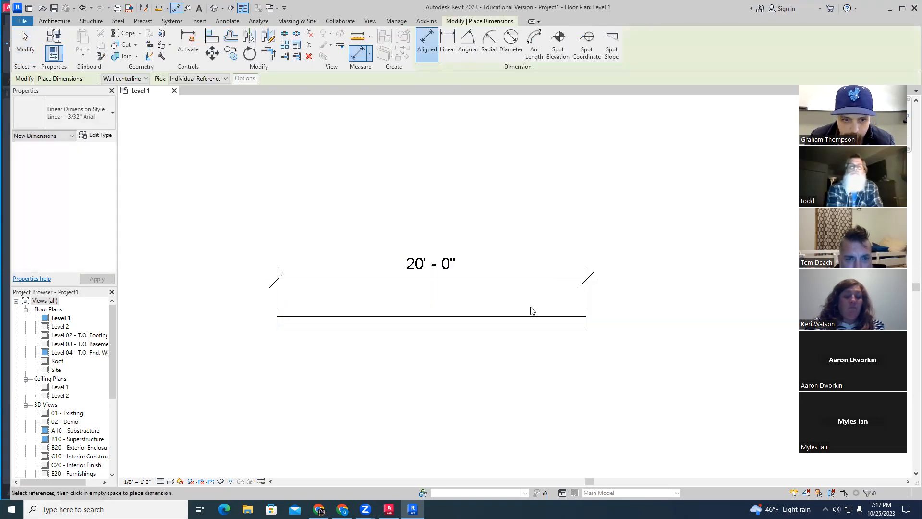
key(Escape)
key(Escape)
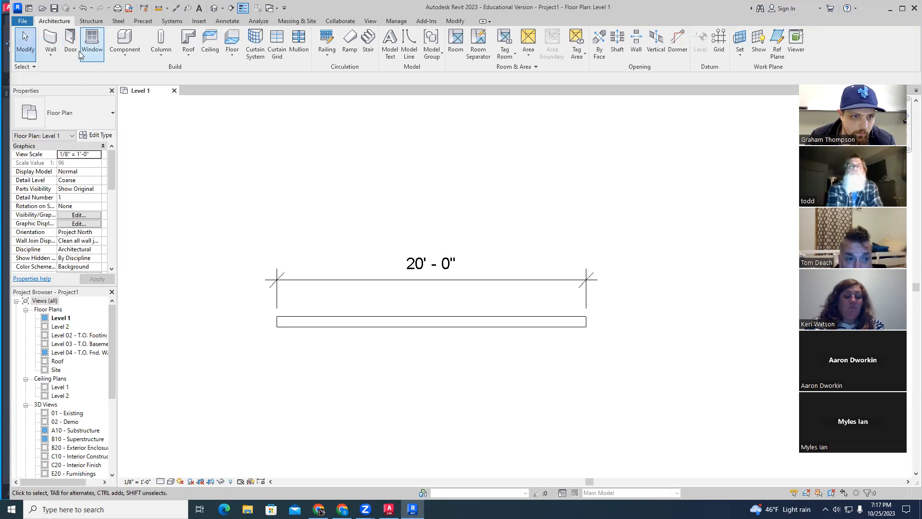
Place three Fixed 36" x 48" windows along the wall, near the left end, the middle and the right end.
click(91, 41)
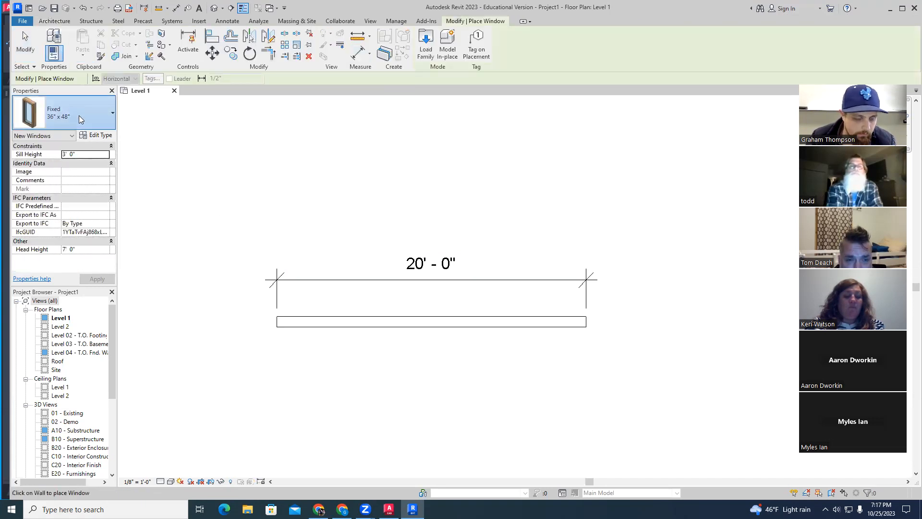
click(79, 115)
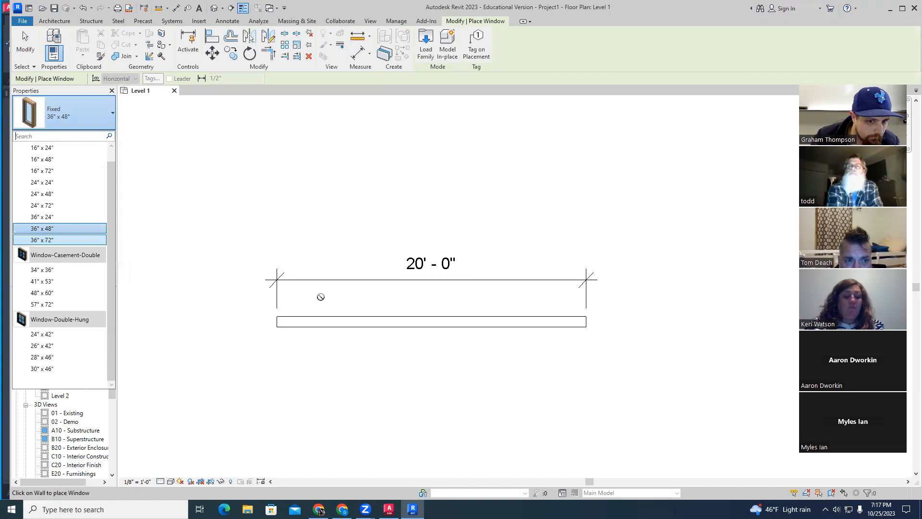
click(64, 228)
click(323, 322)
click(443, 322)
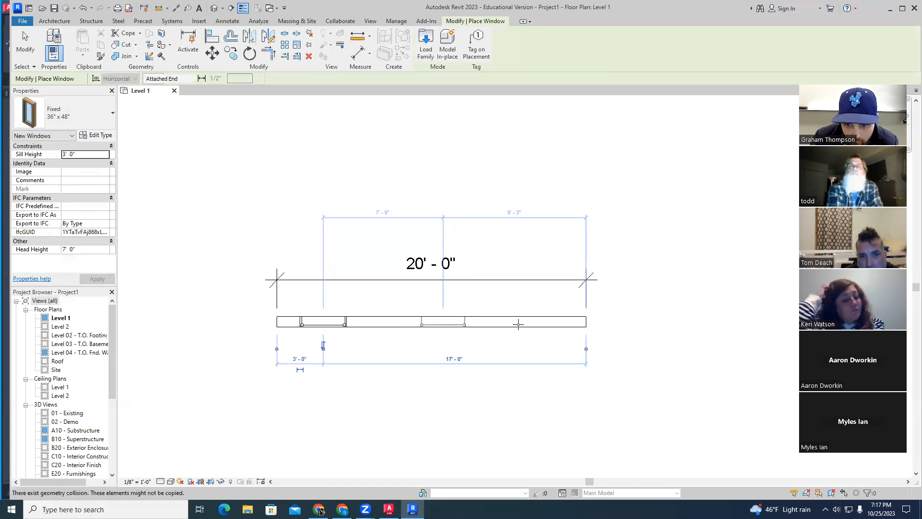
click(541, 325)
key(Escape)
key(Escape)
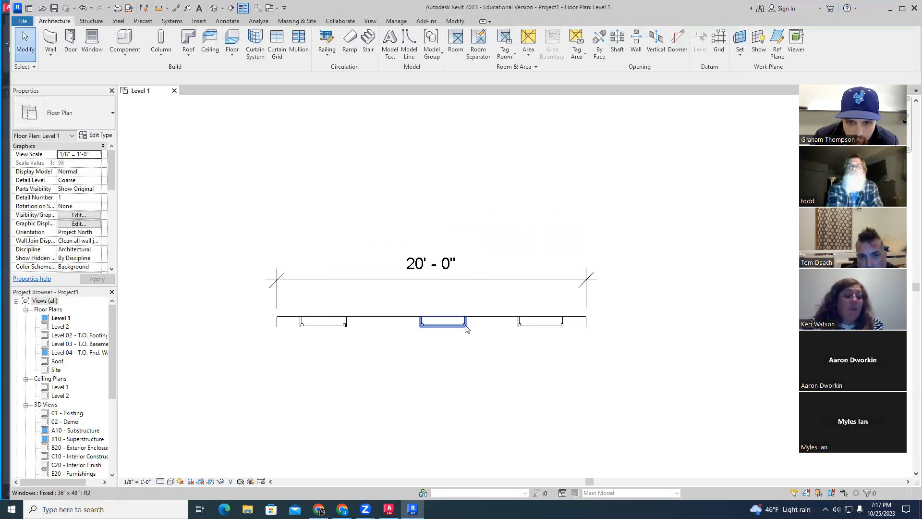
Try the middle window as Fixed 36" x 72" and as Window-Casement-Double 41" x 53".
click(443, 321)
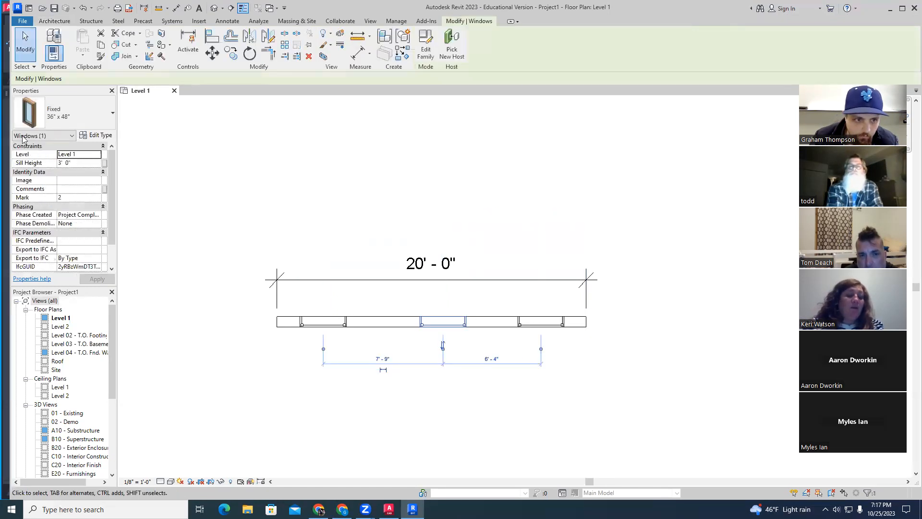
click(90, 121)
click(59, 242)
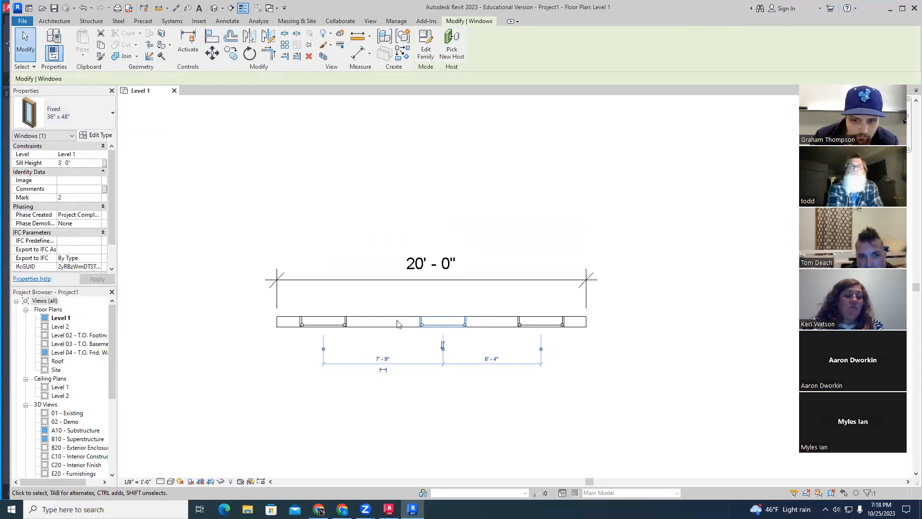
click(72, 115)
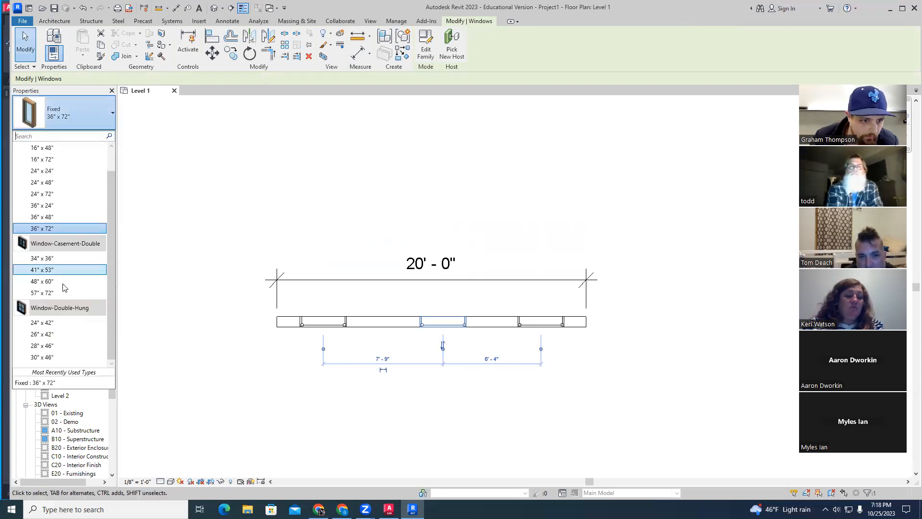
click(60, 273)
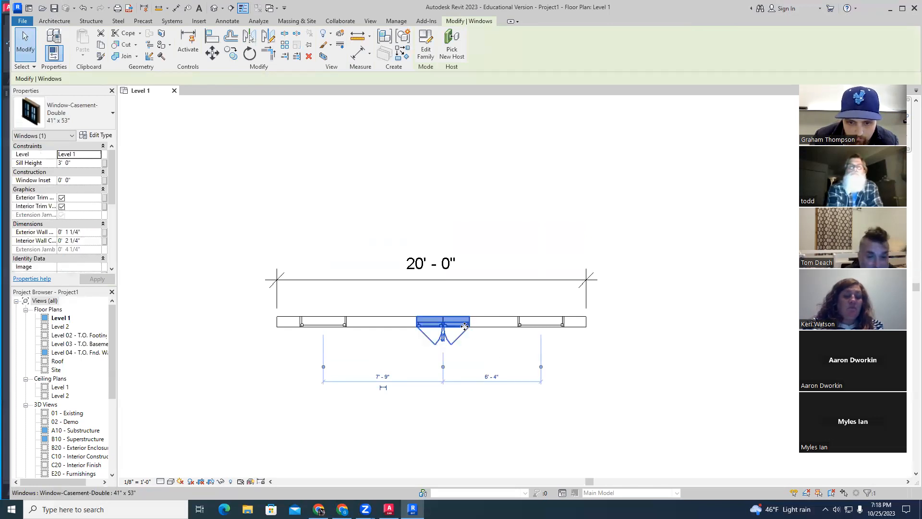
Change the middle window's type to Fixed 24" x 72".
click(48, 114)
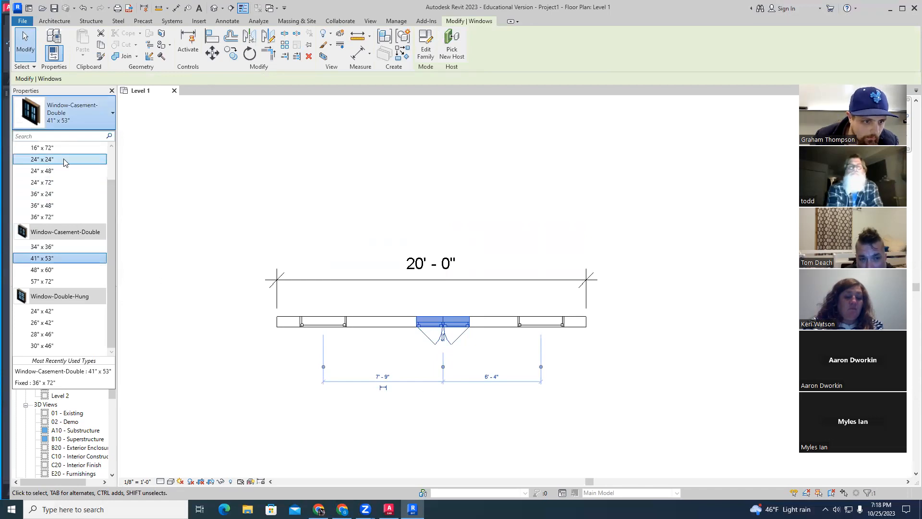
click(61, 184)
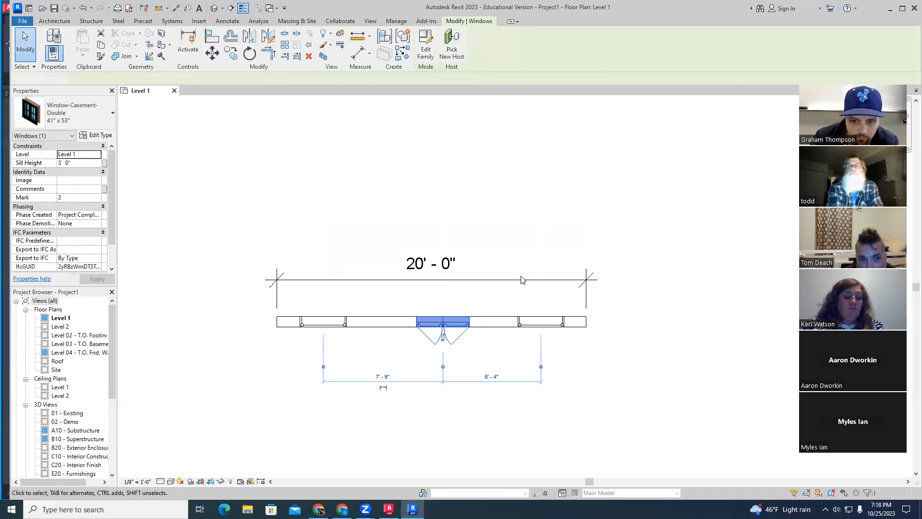
click(501, 231)
Place a Single-Flush 36" x 84" door in the wall between the left and middle windows.
click(70, 41)
click(390, 326)
key(Escape)
key(Escape)
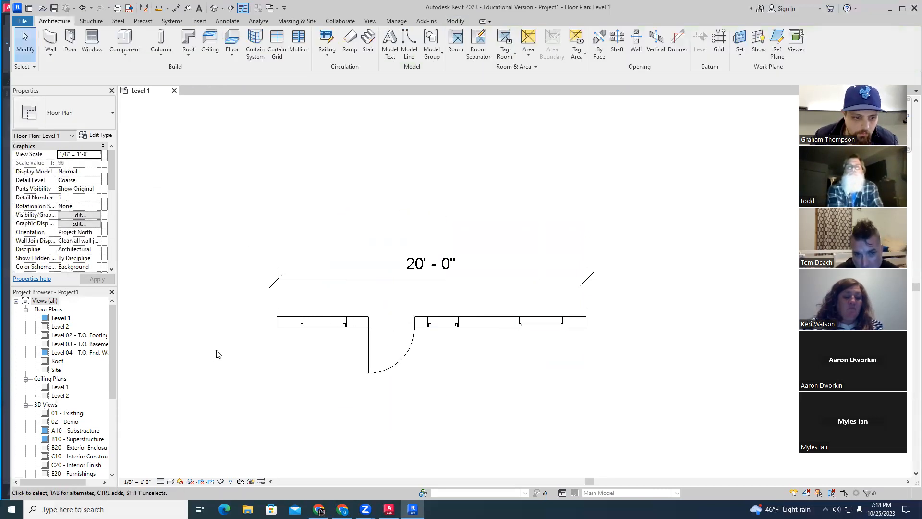
Open the North elevation view from its elevation marker above the wall on the plan.
scroll(356, 384, down, 5)
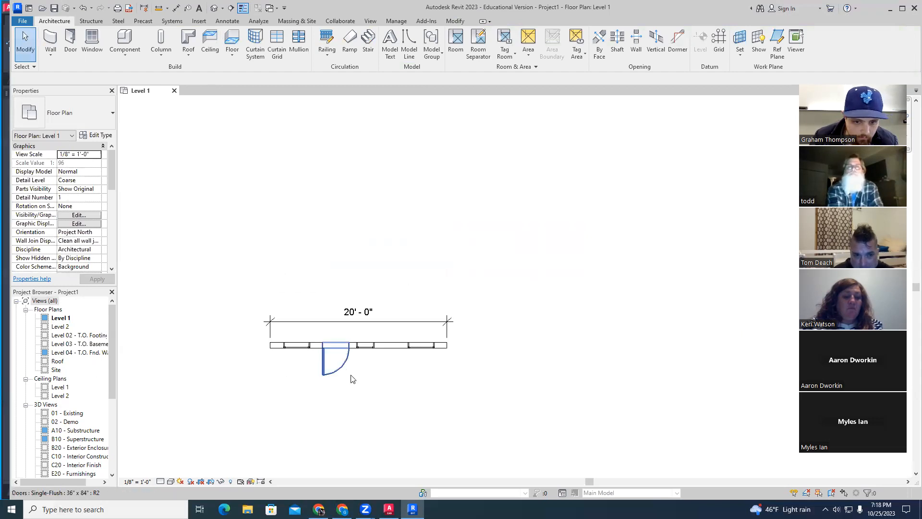
click(425, 273)
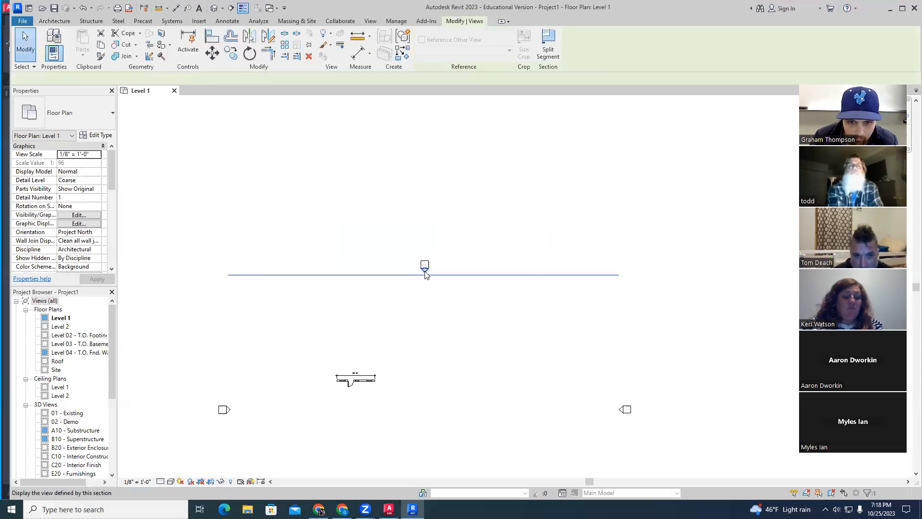
right_click(424, 274)
key(Escape)
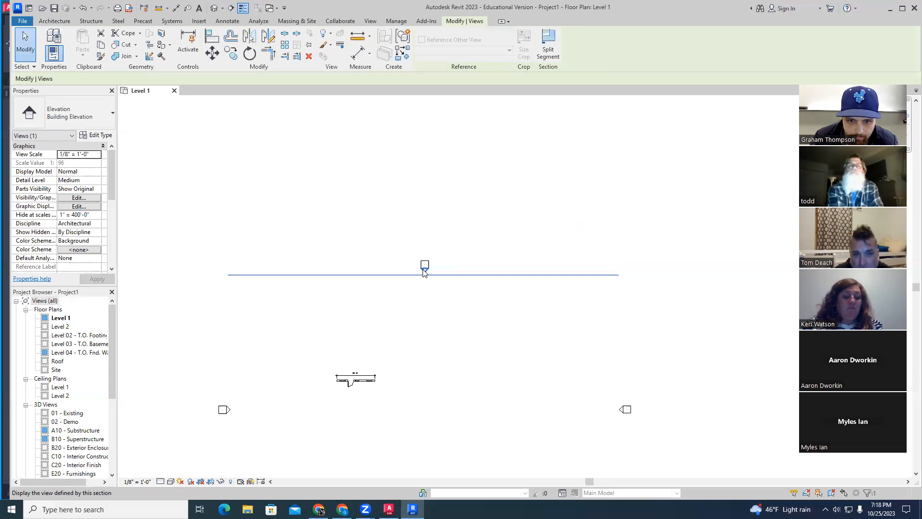
right_click(425, 274)
click(461, 73)
scroll(659, 274, up, 7)
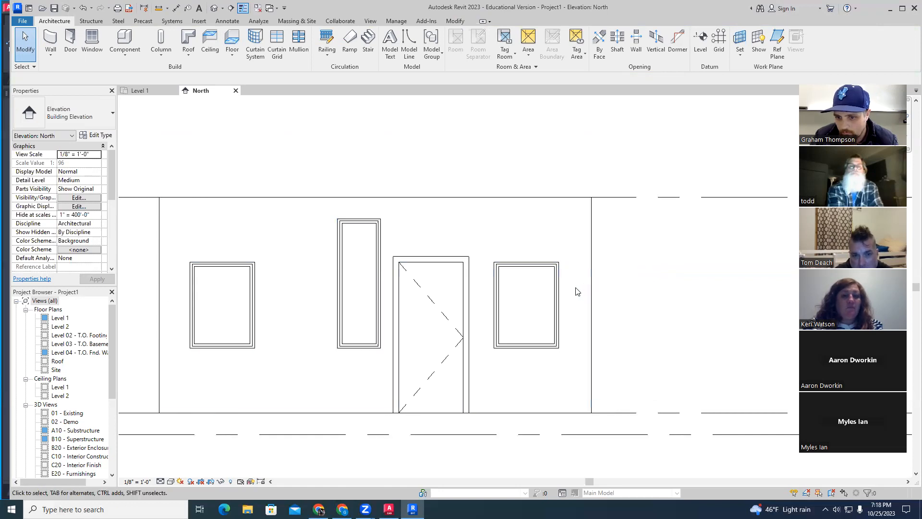
Add an aligned dimension string from the right window's top to its sill and the Level 1 line, placed beside the wall.
key(d)
key(i)
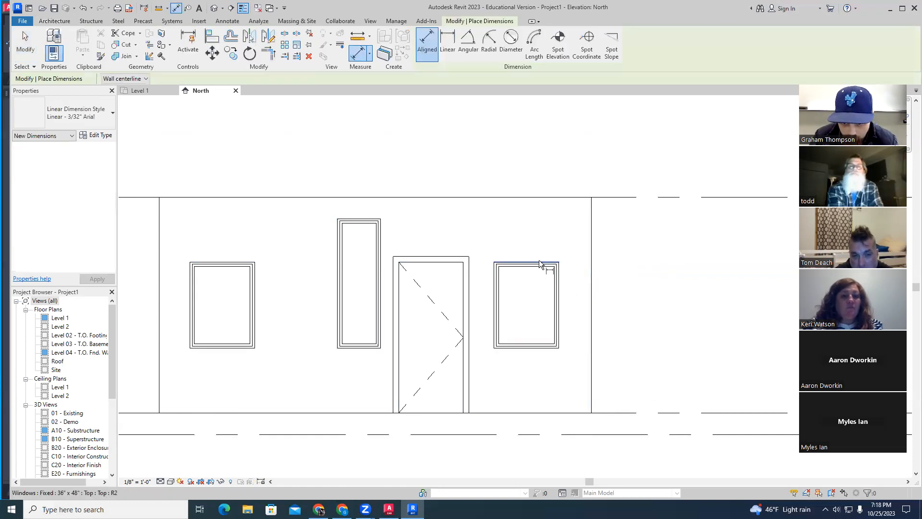
click(553, 348)
click(624, 412)
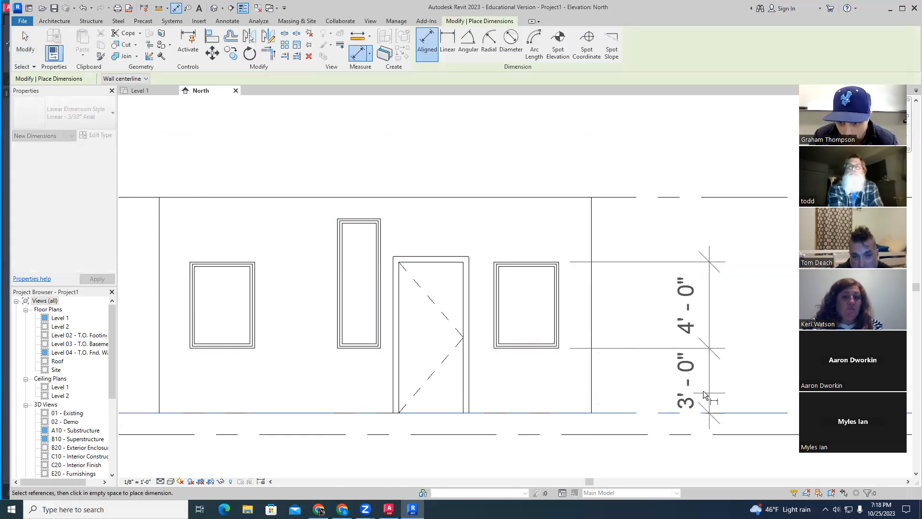
click(663, 382)
key(Escape)
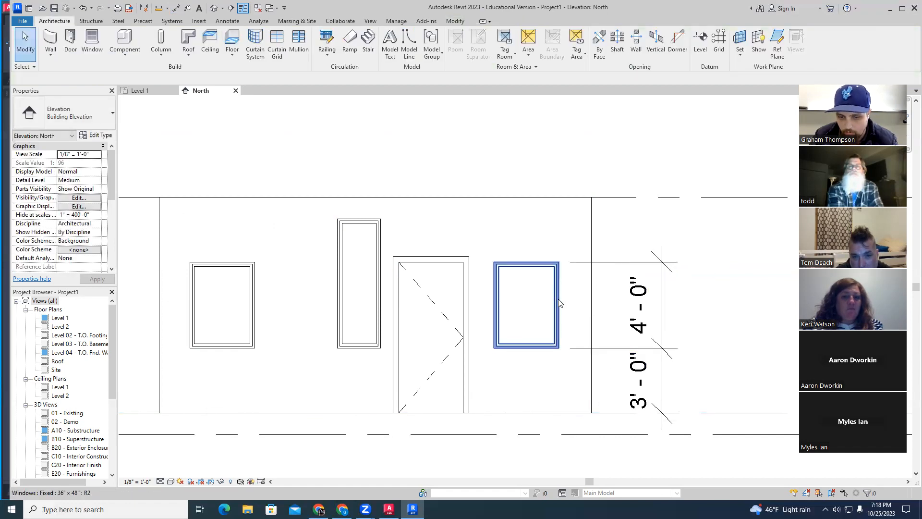
Slide the right window along the wall towards the door and back towards the wall's right end.
click(558, 302)
drag(556, 300, 495, 301)
key(Escape)
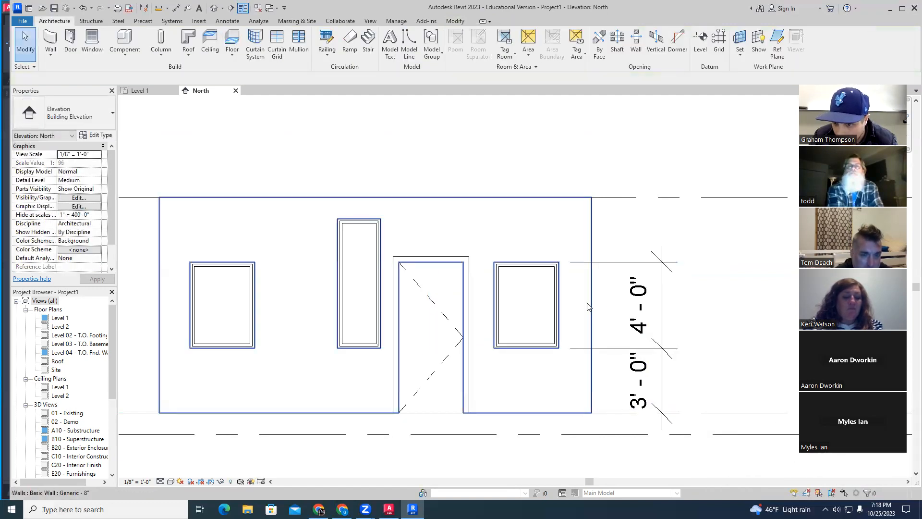
drag(560, 304, 519, 305)
key(Escape)
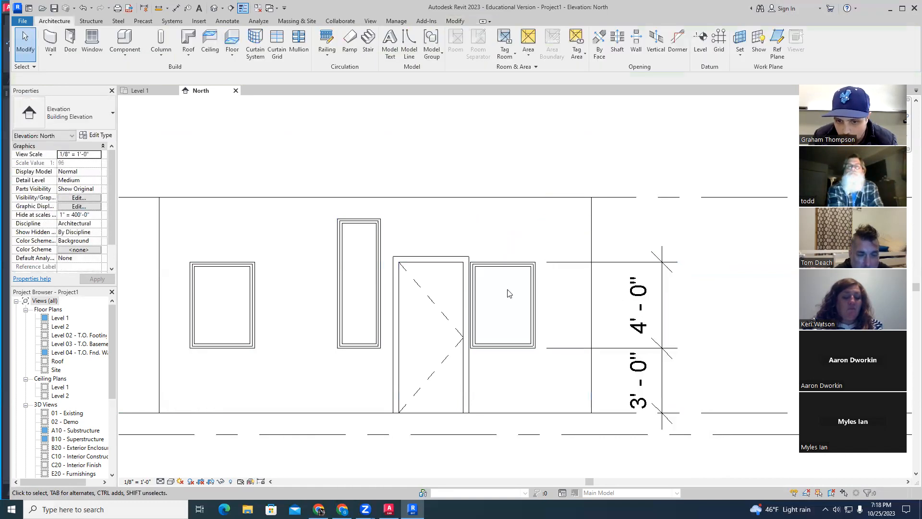
drag(538, 314, 577, 313)
key(Escape)
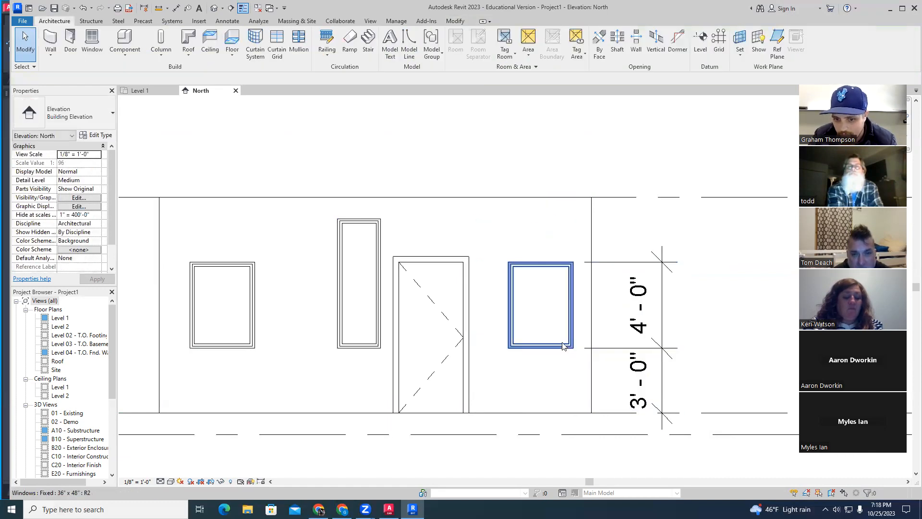
Compare the Level 1 plan with the North elevation and open the default 3D view of the wall.
scroll(562, 342, down, 2)
click(140, 90)
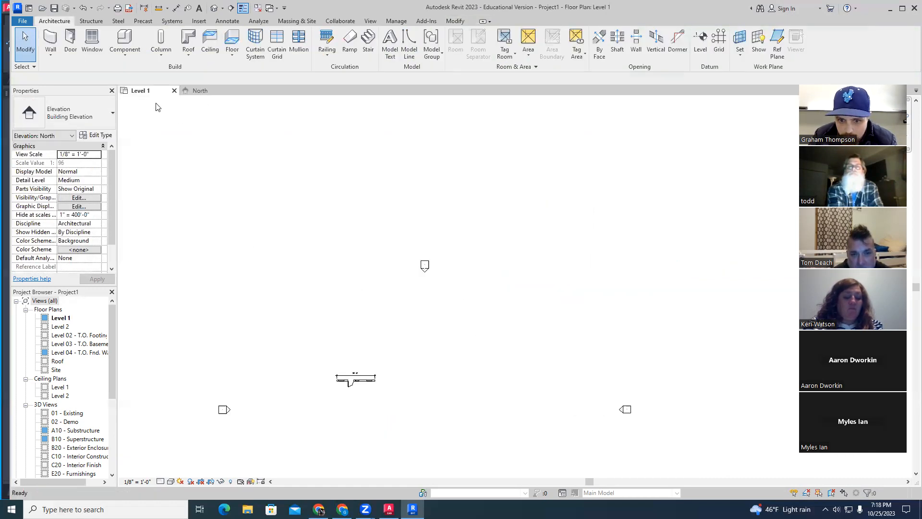
click(202, 91)
click(587, 358)
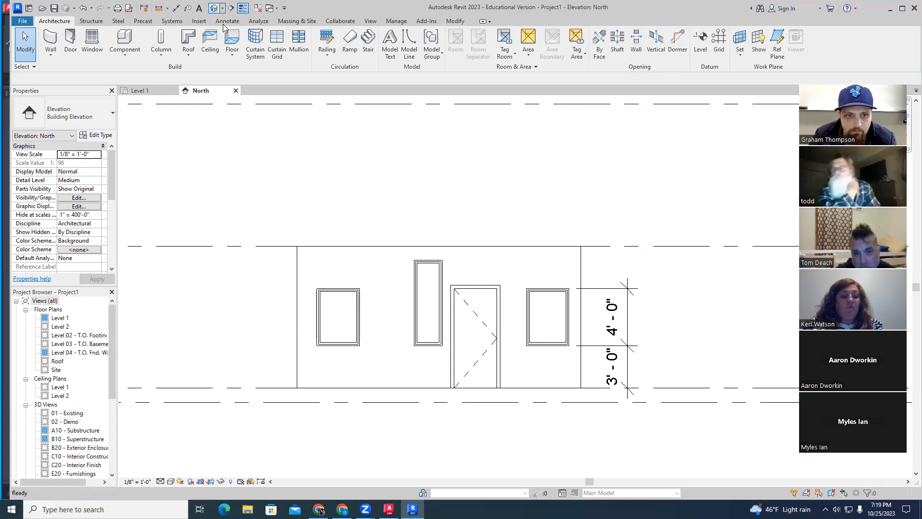
scroll(543, 241, up, 3)
middle_drag(623, 252, 643, 373)
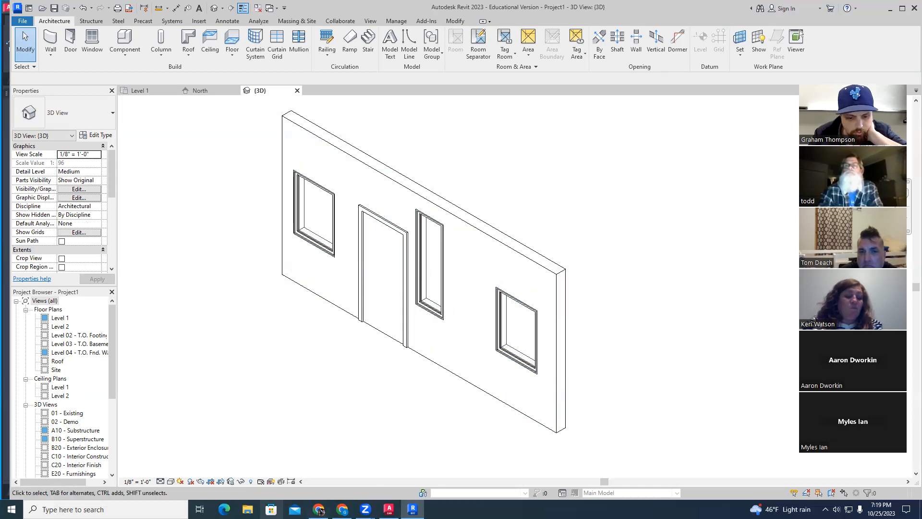
click(247, 509)
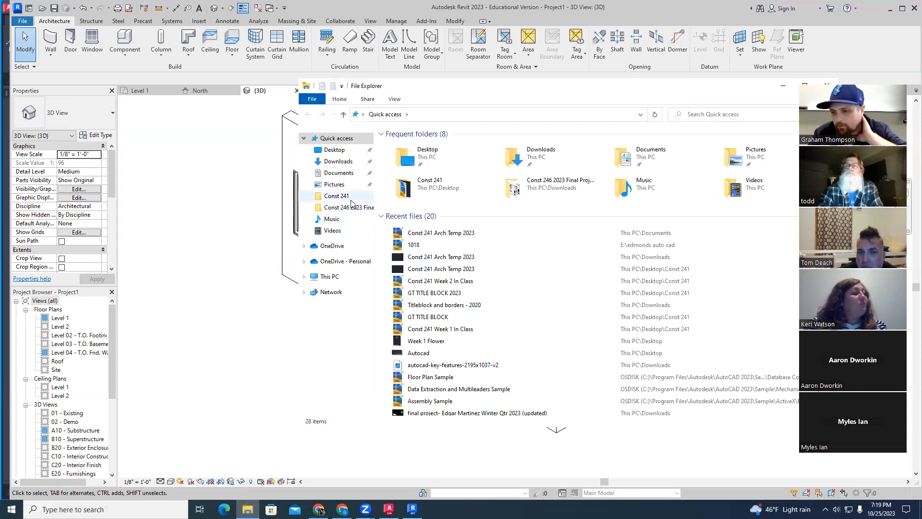
click(785, 86)
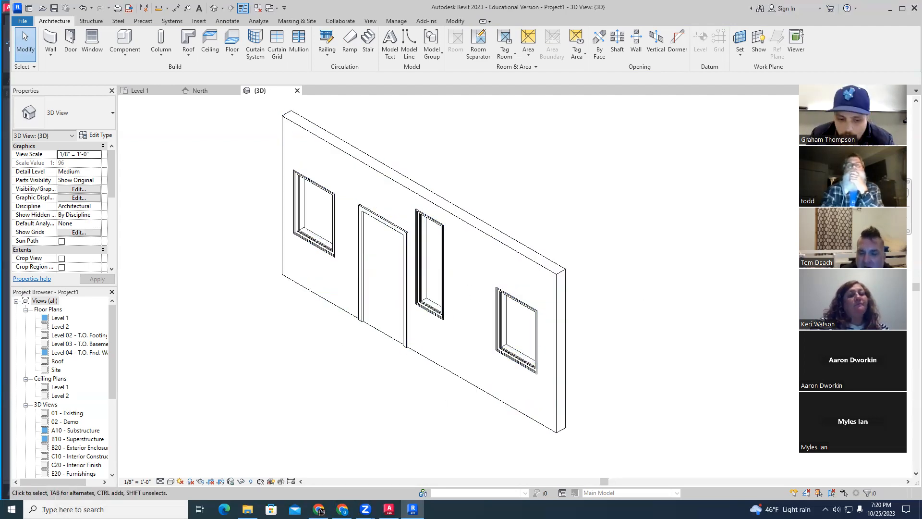
Switch to AutoCAD and examine the wall elevation against the plan and the height reference lines beside it.
click(389, 509)
key(Escape)
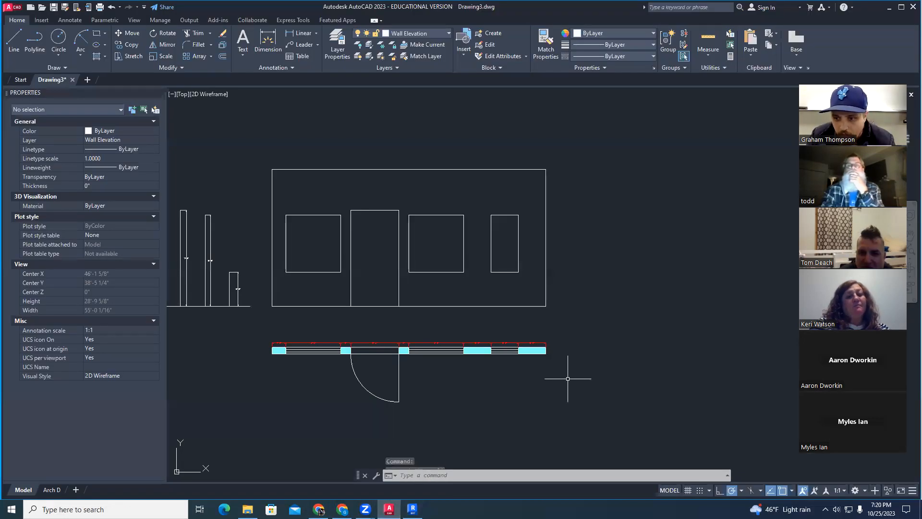
mouse_move(539, 384)
middle_down()
mouse_move(583, 395)
mouse_move(601, 389)
mouse_move(617, 363)
middle_up()
key(Escape)
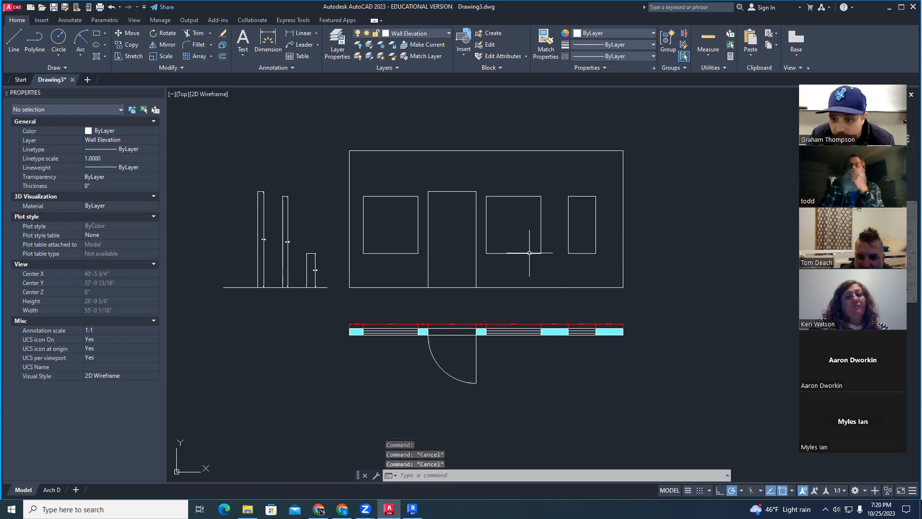
scroll(553, 223, up, 2)
scroll(556, 222, down, 1)
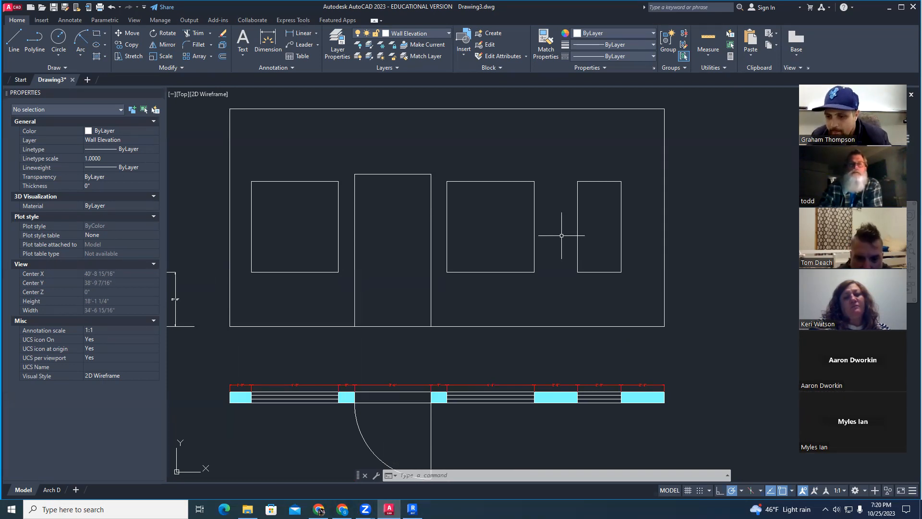
scroll(509, 367, down, 2)
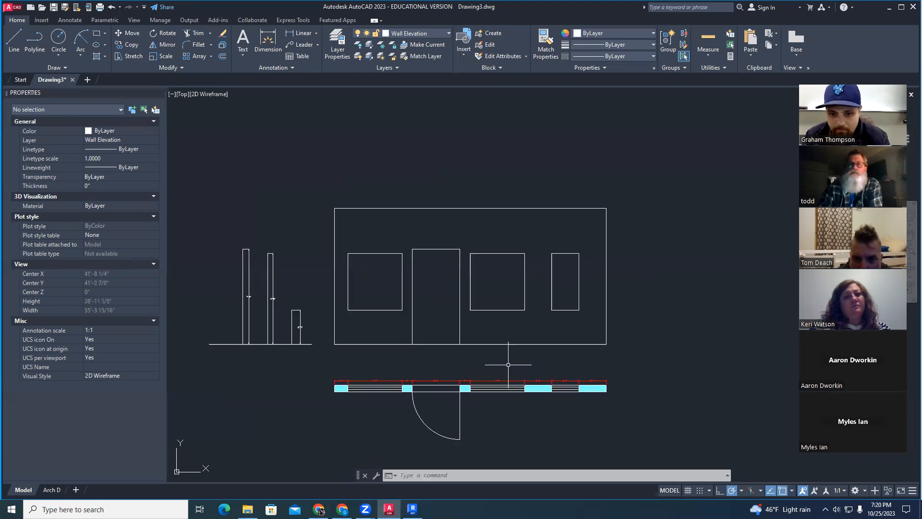
scroll(459, 345, up, 2)
middle_drag(453, 354, 545, 366)
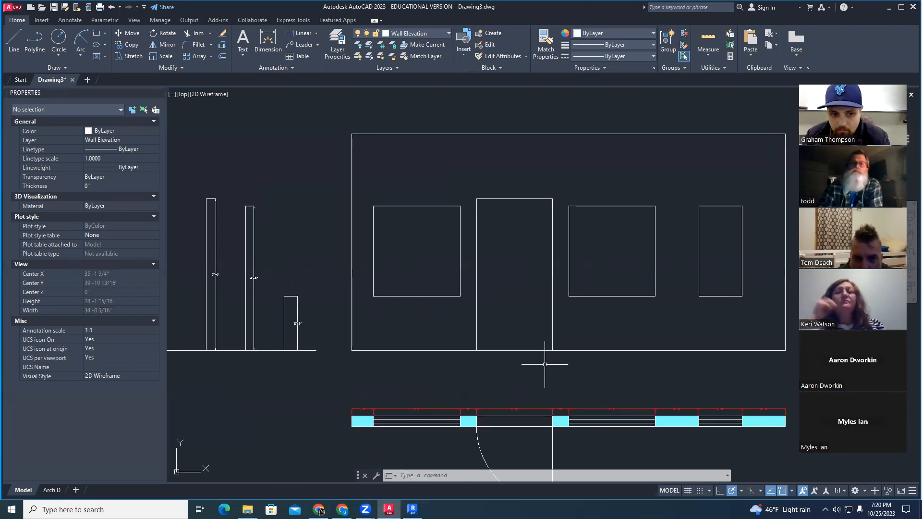
key(Escape)
key(Escape)
key(Escape)
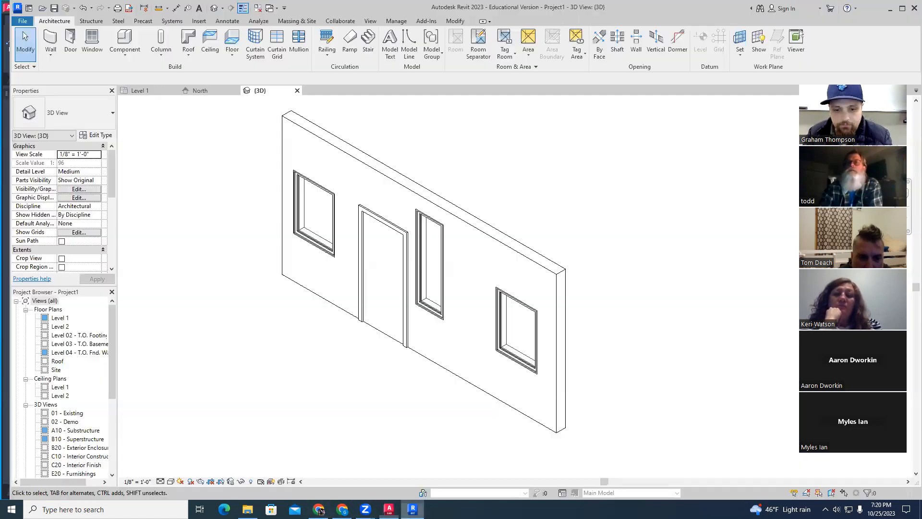
Switch to Revit and try a 4'-0" sill height on the window at the wall's right end, settling on 0'-2".
key(alt+Tab)
click(526, 352)
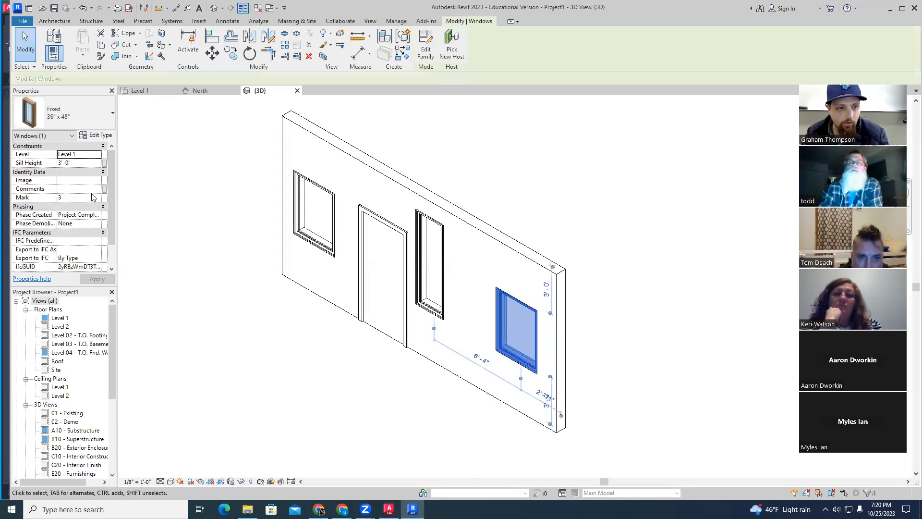
click(77, 163)
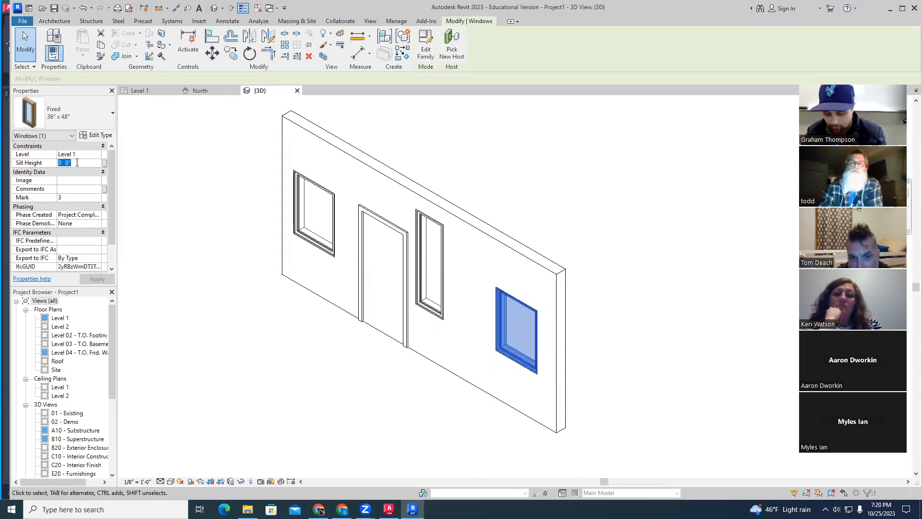
text(4)
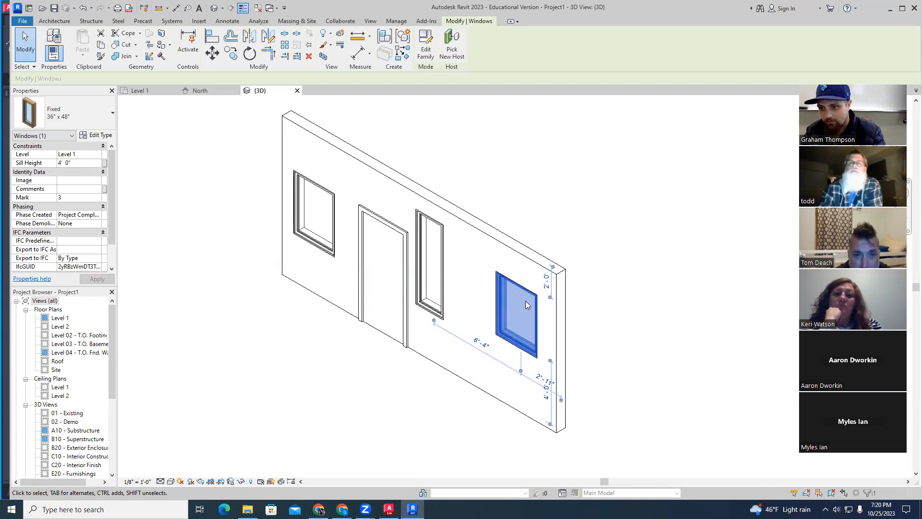
click(82, 164)
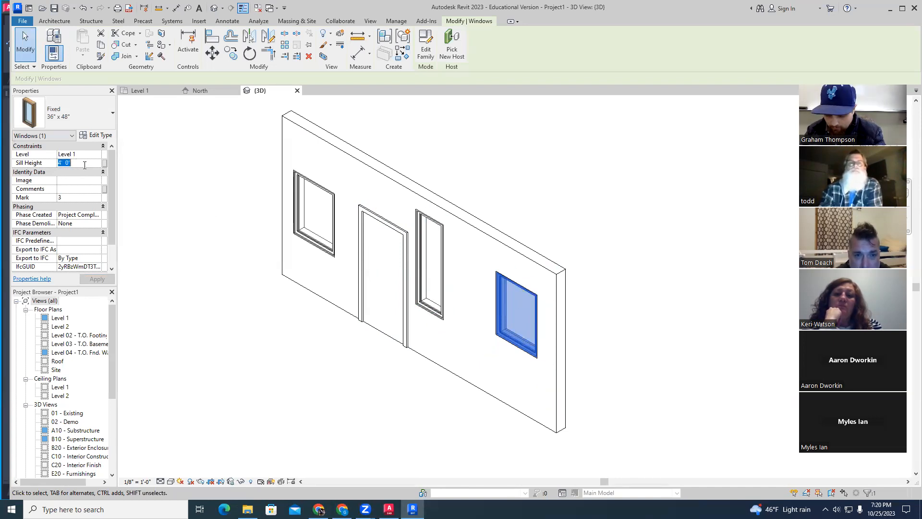
text(0 2)
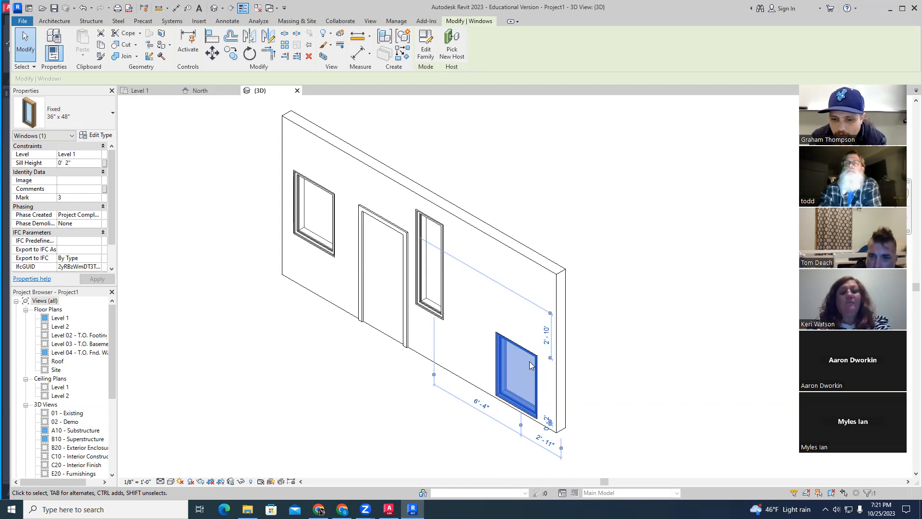
key(Escape)
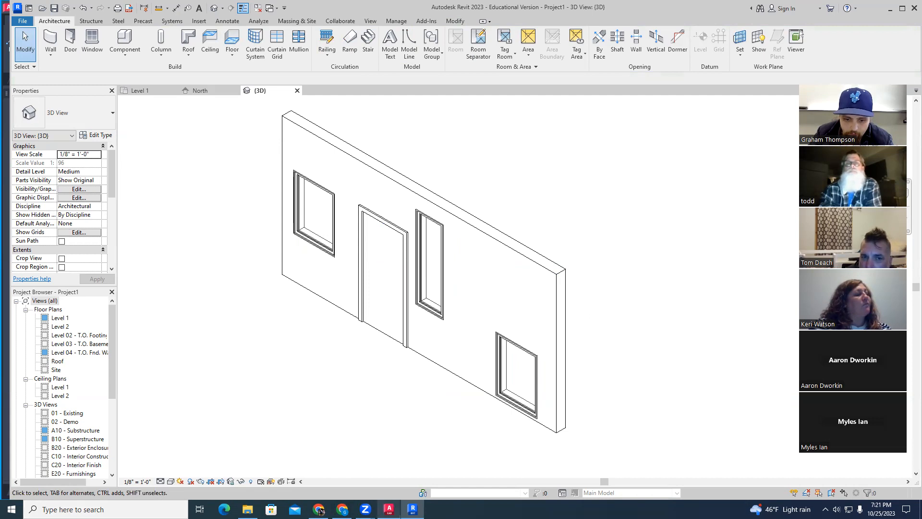
Move the 24" x 72" window down the wall to a 1'-6" sill height and farther from the door in the 3D view.
mouse_move(413, 509)
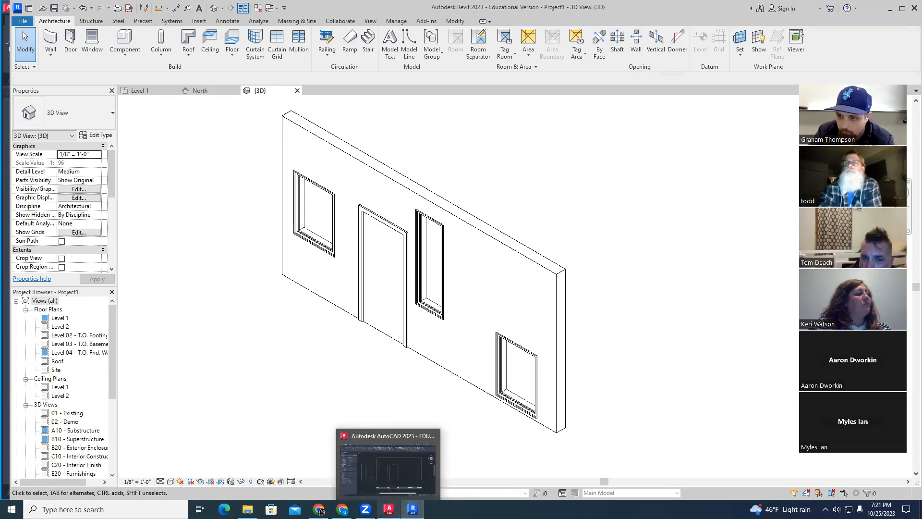
mouse_move(412, 509)
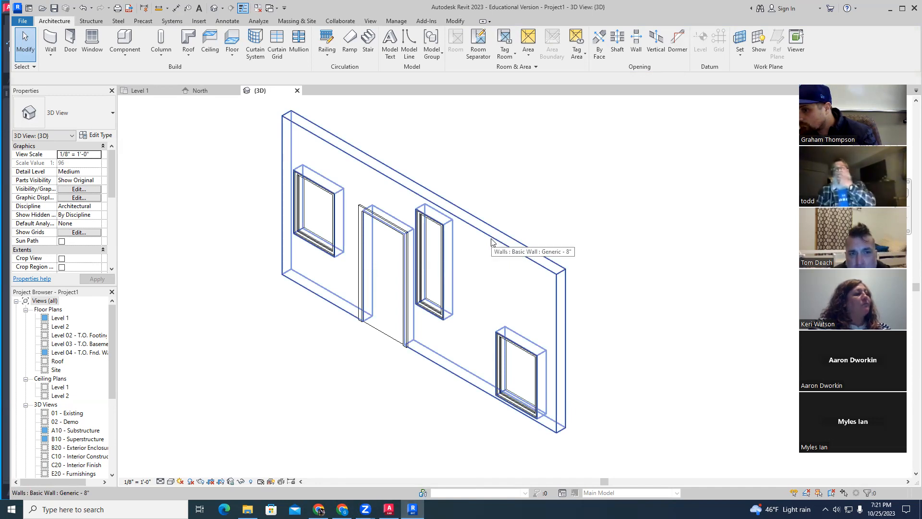
click(440, 250)
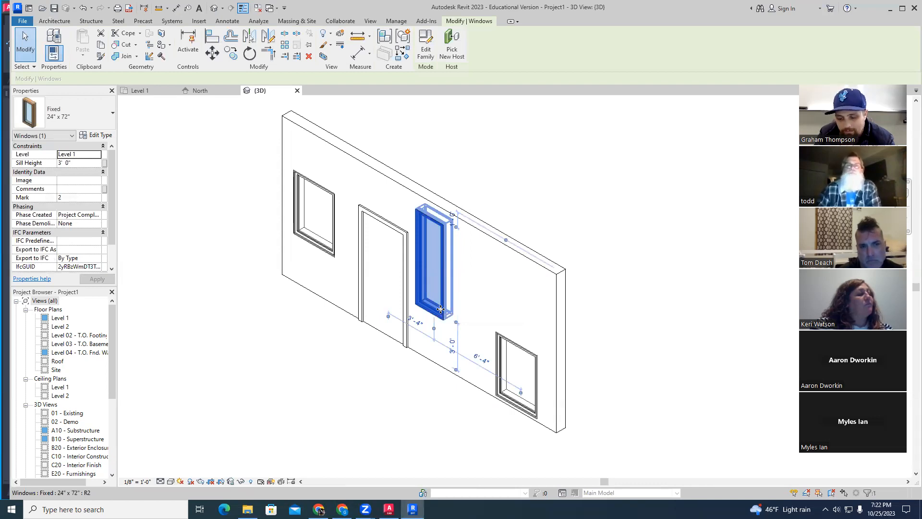
click(537, 218)
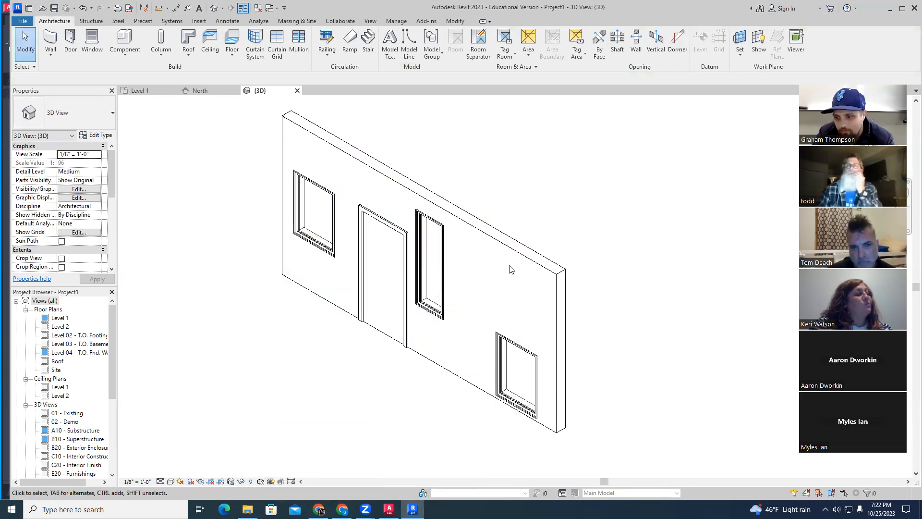
click(440, 269)
drag(441, 283, 446, 308)
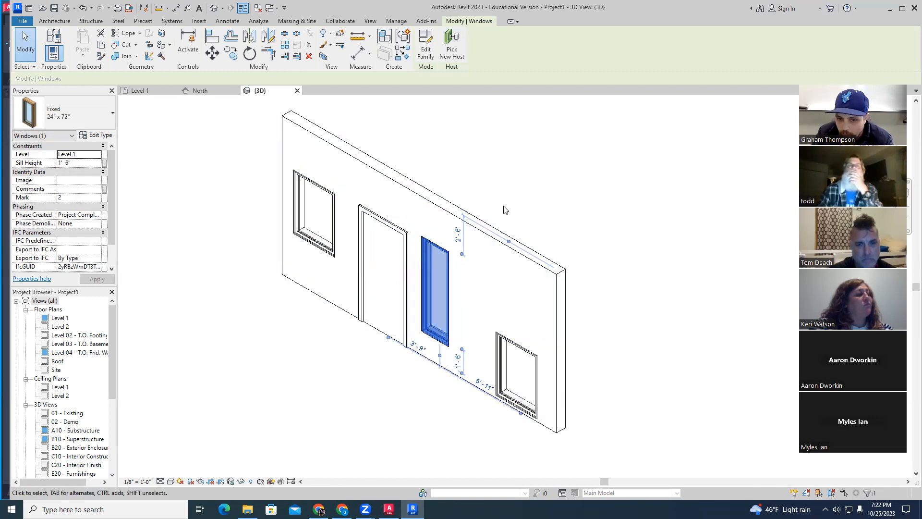
key(Escape)
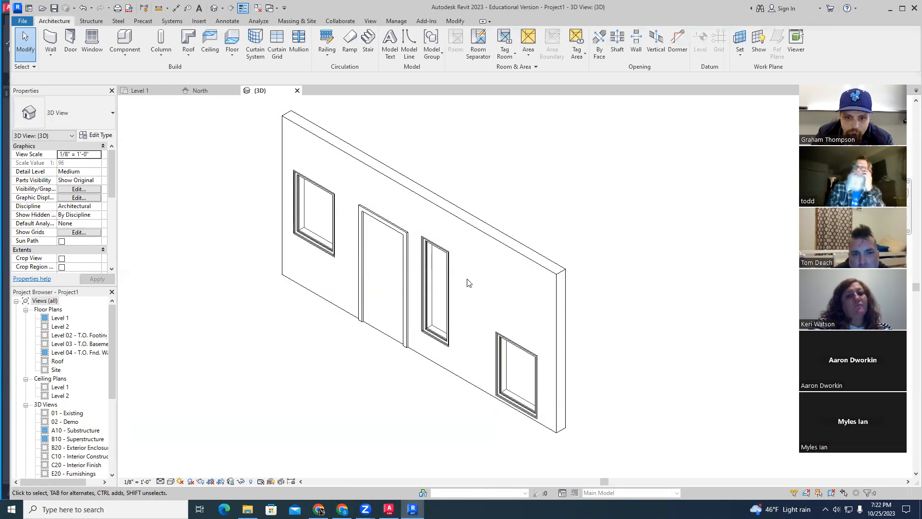
drag(444, 275, 463, 279)
click(576, 205)
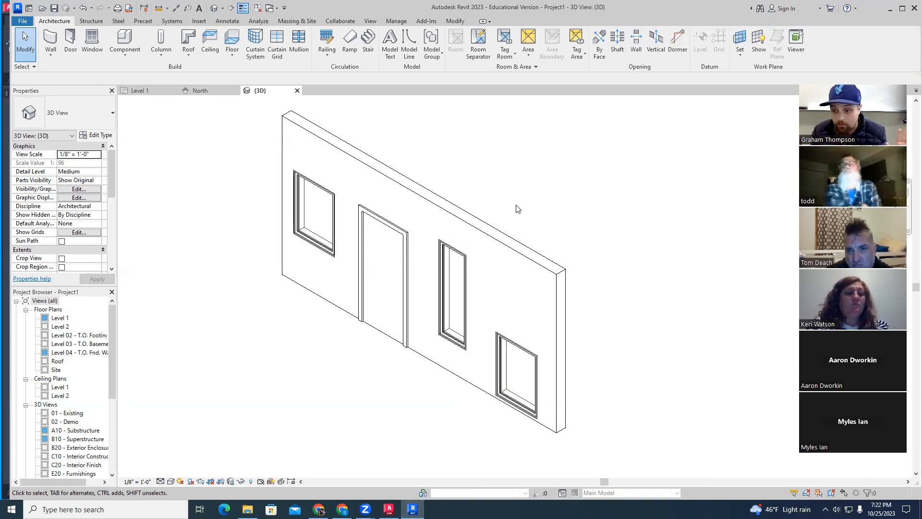
Open a student's final project from the Const 246 2023 Final Project Submittals folder in Downloads and switch to Revit.
click(890, 9)
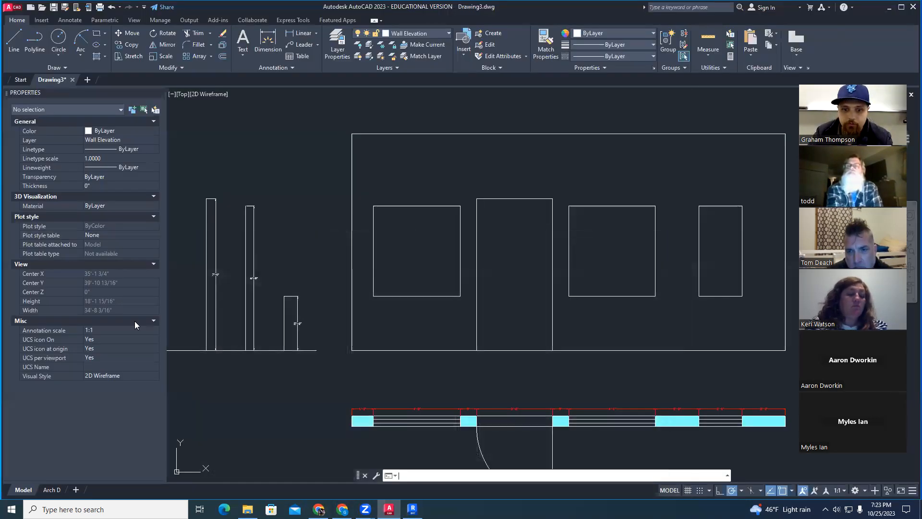
click(247, 509)
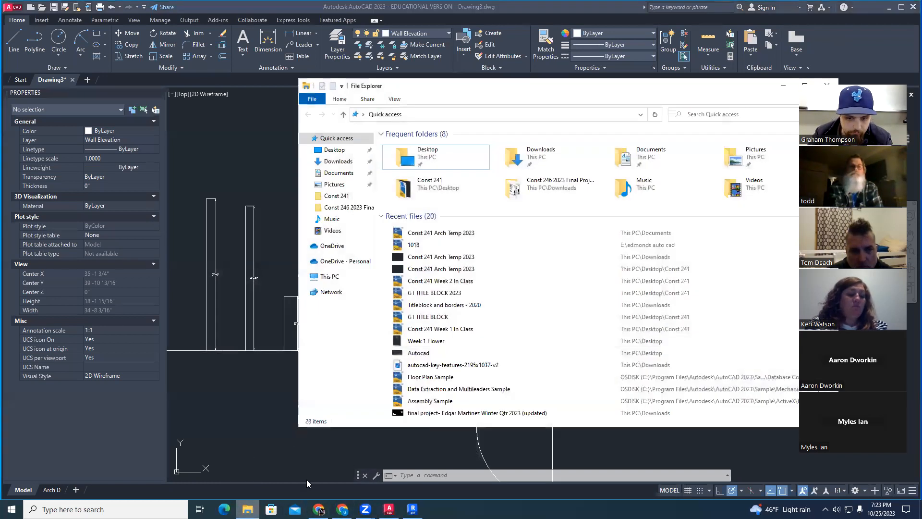
double_click(533, 192)
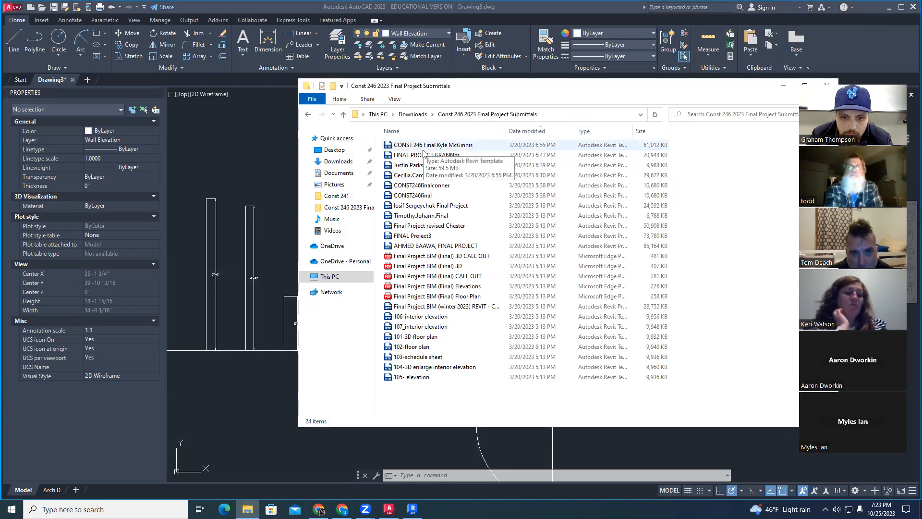
double_click(419, 206)
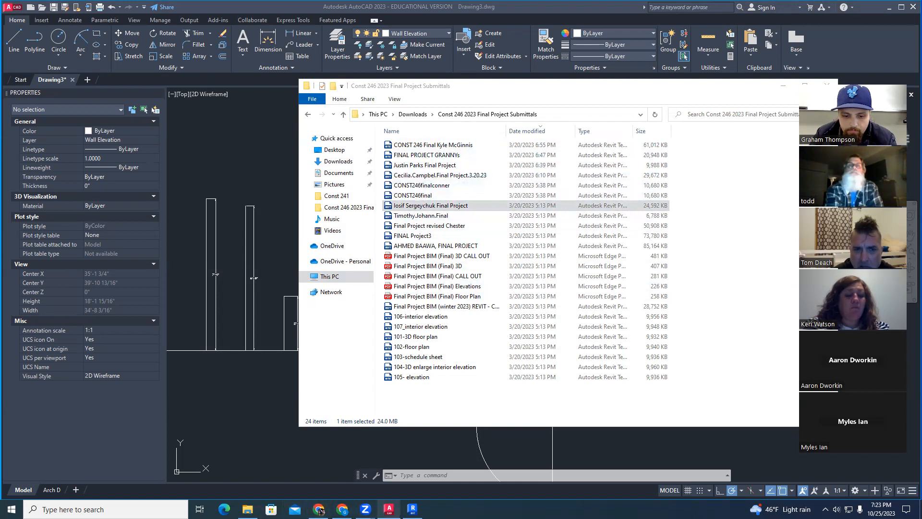
click(413, 509)
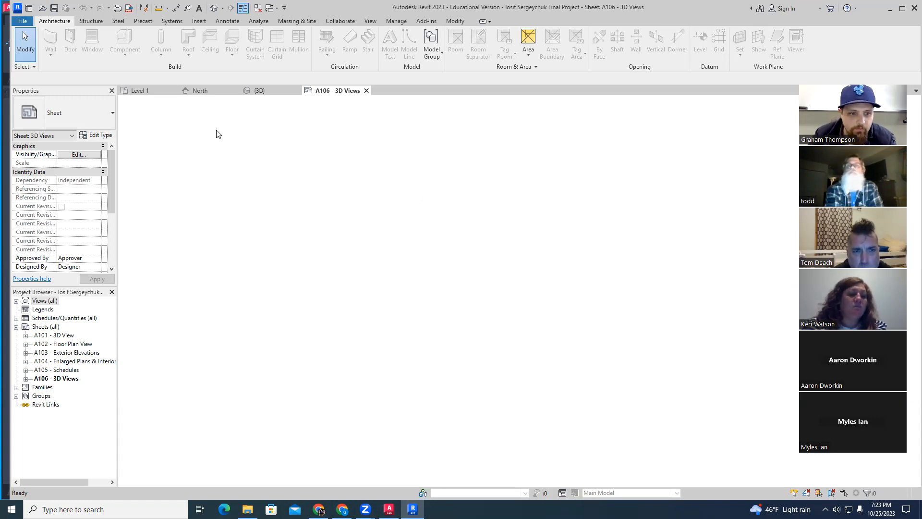
Look through the open views and examine the kitchen and living area 3D views on sheet A106.
click(140, 91)
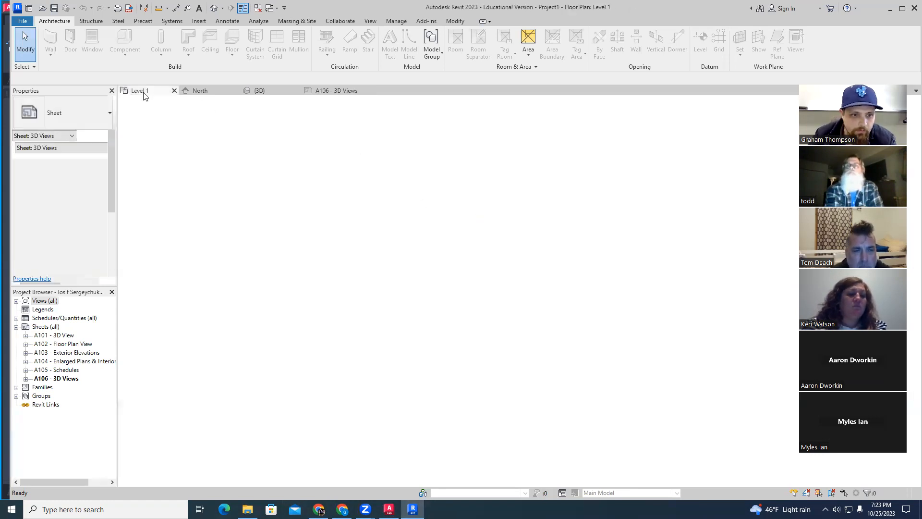
click(221, 90)
click(262, 90)
click(337, 90)
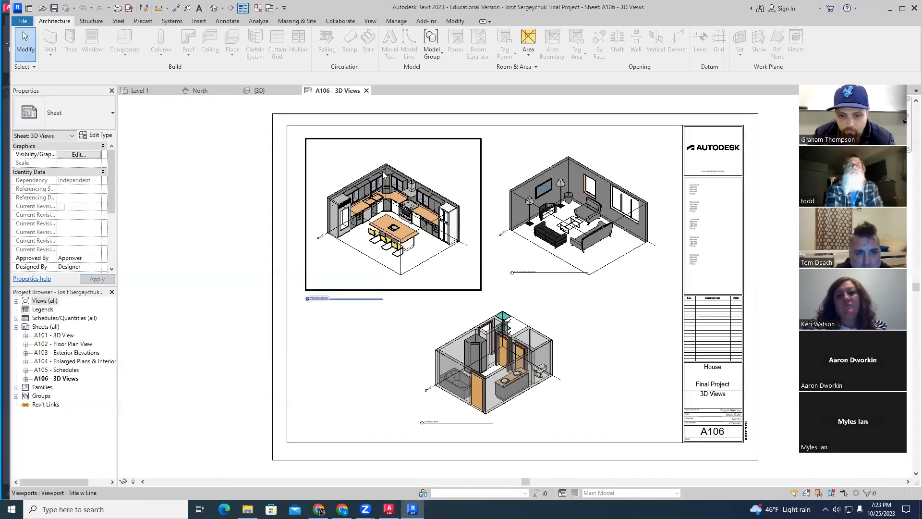
scroll(422, 161, up, 2)
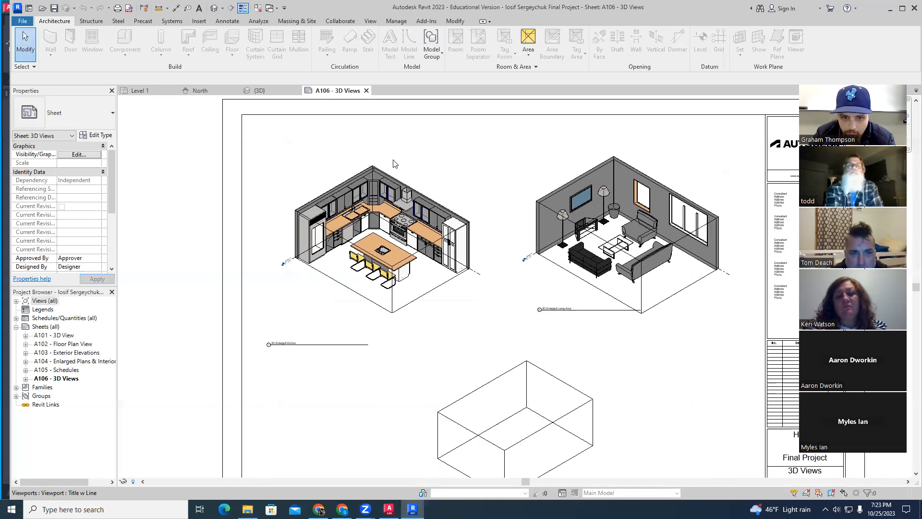
scroll(393, 163, up, 2)
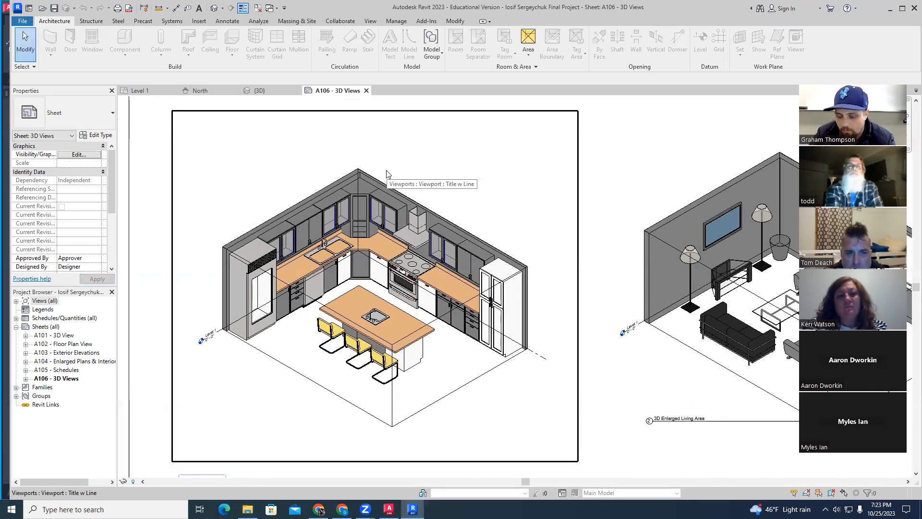
scroll(387, 174, down, 3)
Open sheet A101 - 3D View and examine the house model's garage, rooms and windows.
double_click(63, 335)
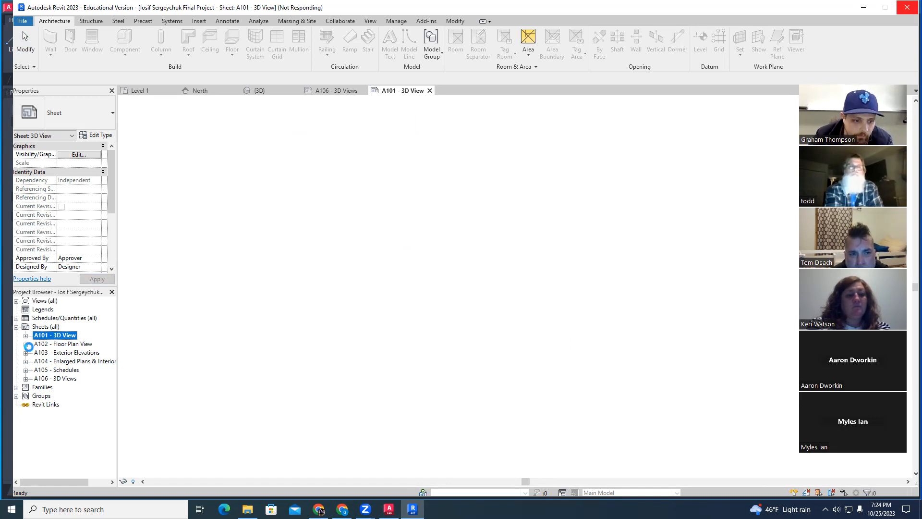
click(389, 509)
click(412, 509)
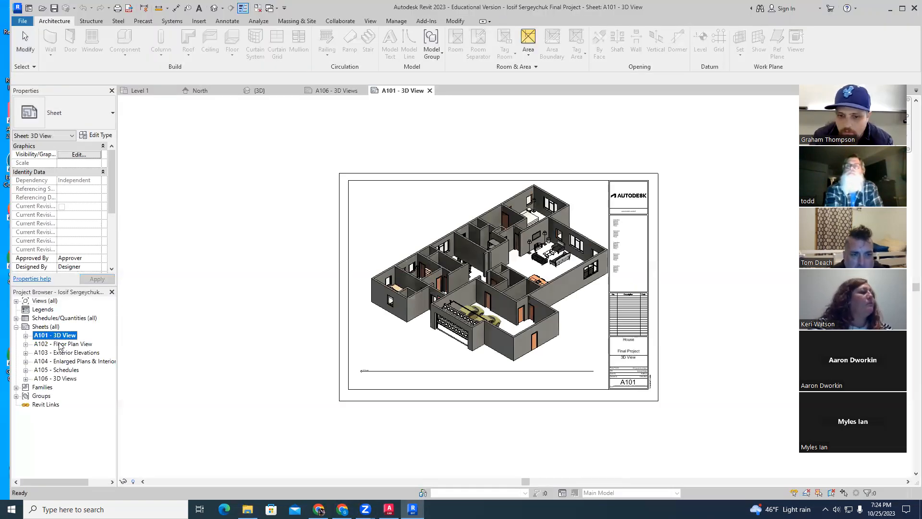
scroll(470, 305, up, 5)
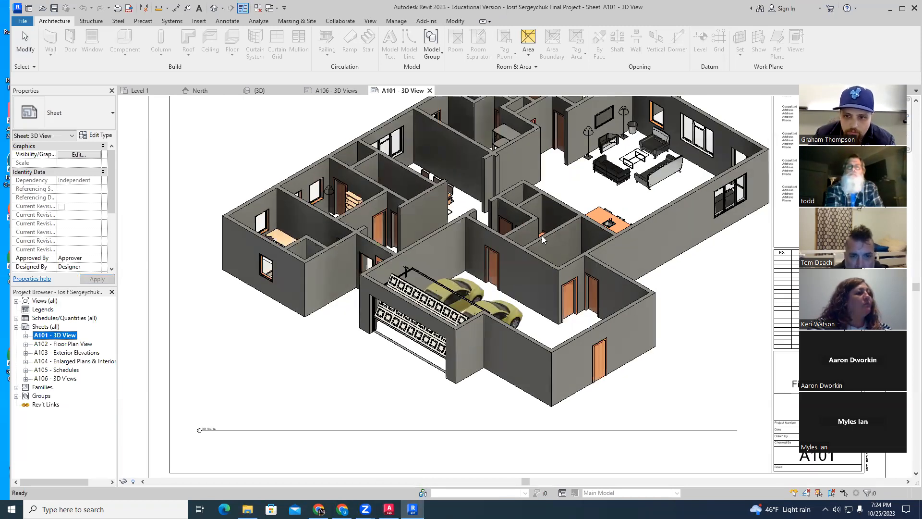
click(531, 269)
scroll(512, 311, down, 2)
scroll(550, 182, up, 1)
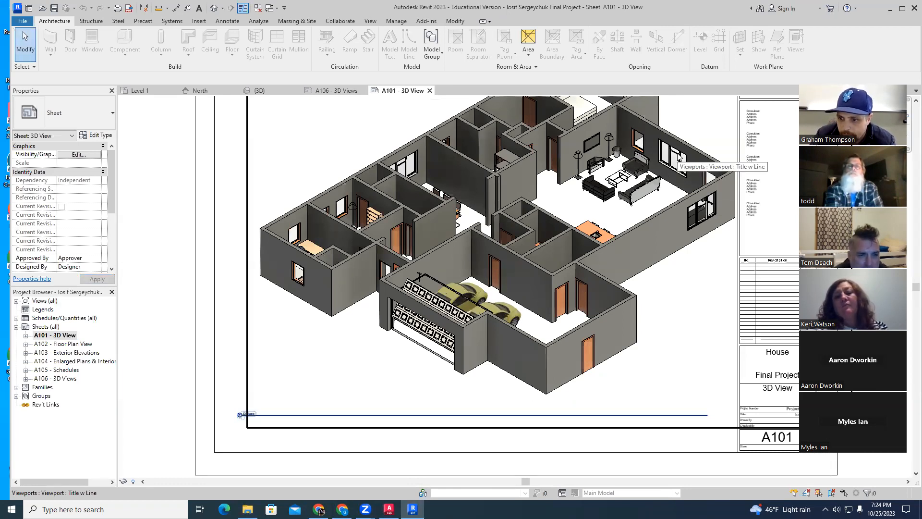
scroll(655, 192, down, 4)
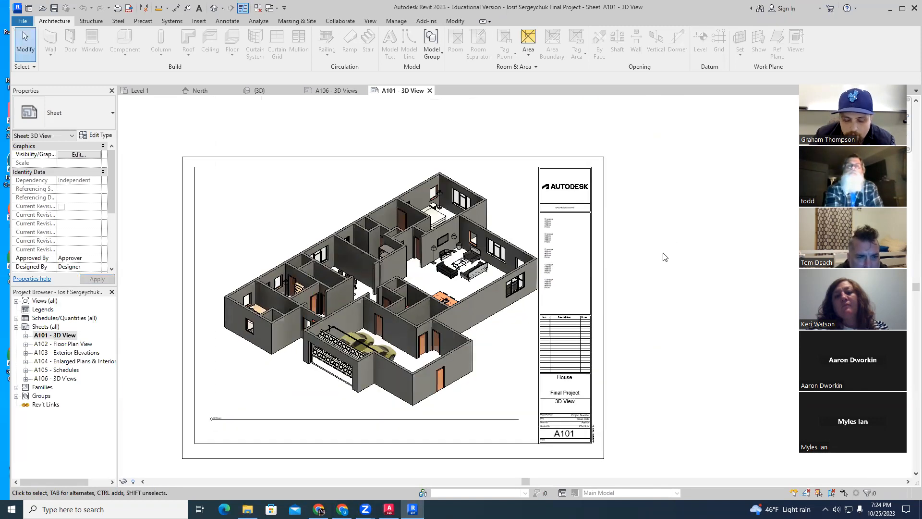
middle_drag(661, 317, 682, 286)
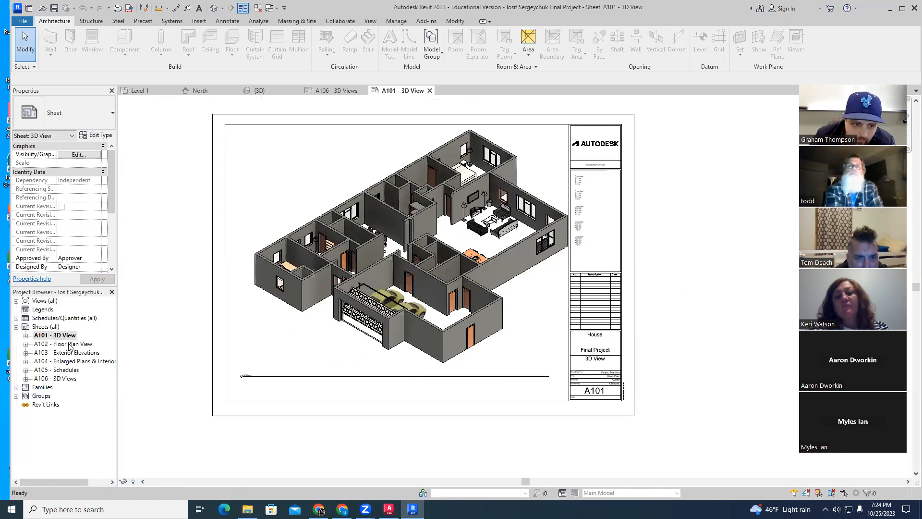
Open sheet A102 - Floor Plan View and sheet A103 - Exterior Elevations to inspect the floor plan and the North elevation.
click(70, 343)
double_click(69, 345)
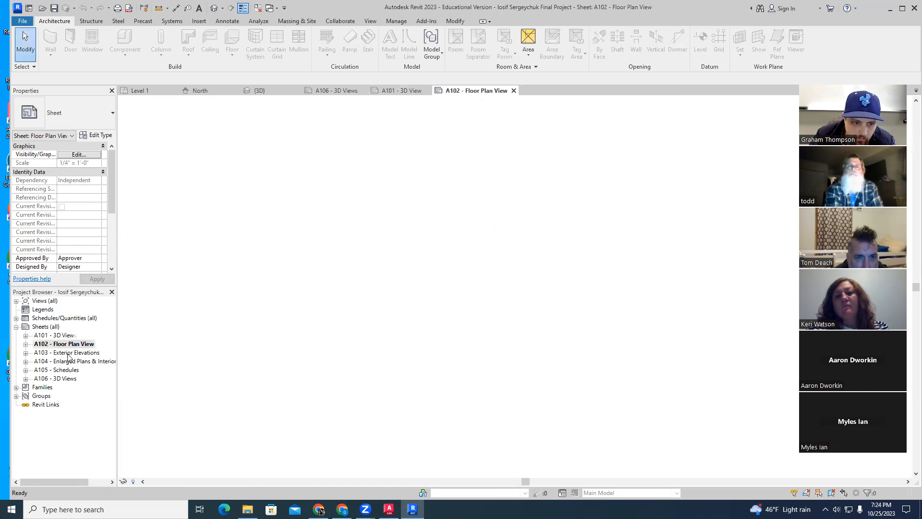
scroll(434, 287, up, 4)
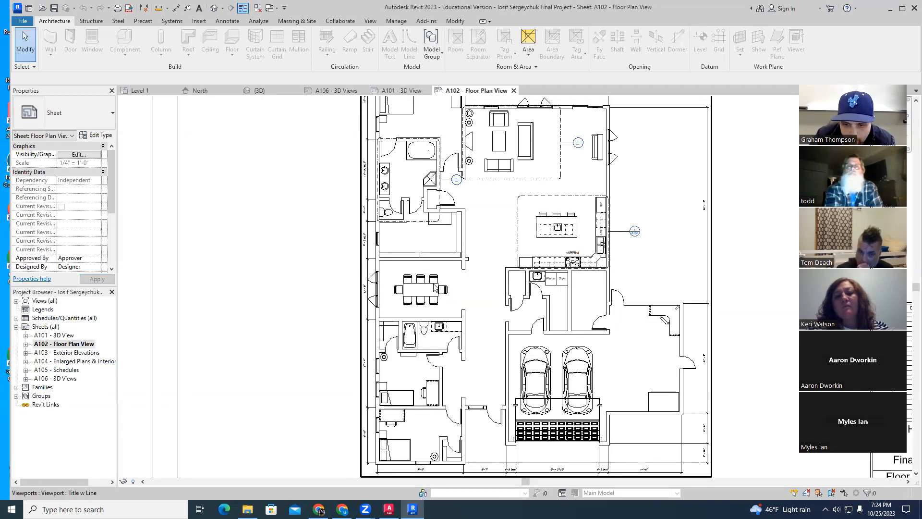
double_click(83, 353)
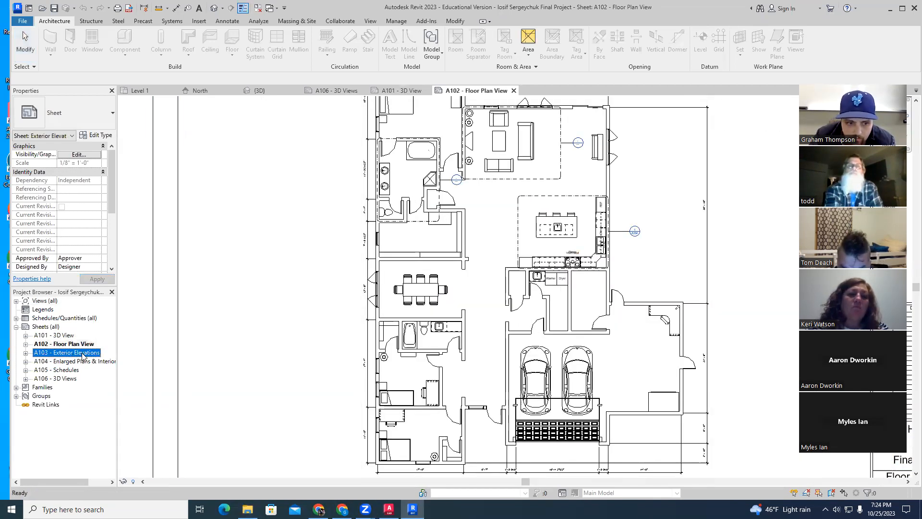
scroll(396, 183, up, 5)
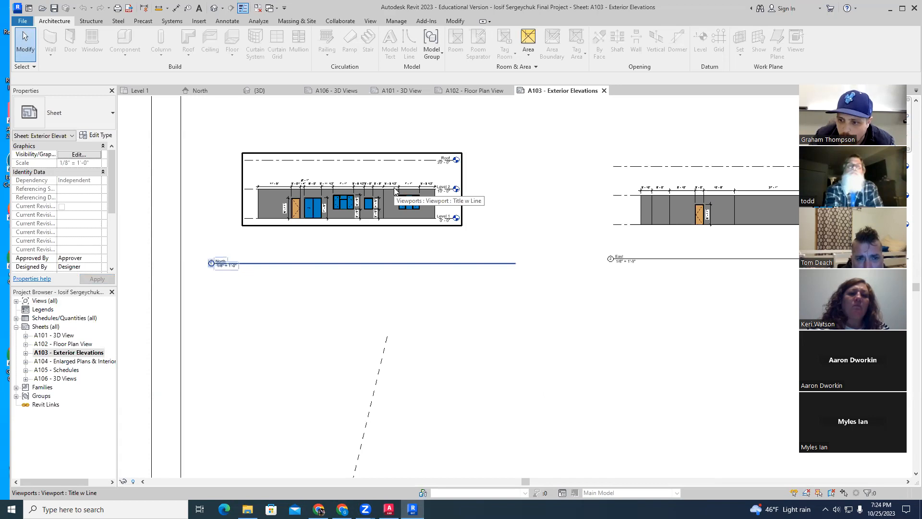
Switch to AutoCAD and review the wall plan and elevation together with the height reference lines.
click(890, 9)
click(389, 509)
scroll(461, 375, down, 4)
scroll(449, 411, down, 1)
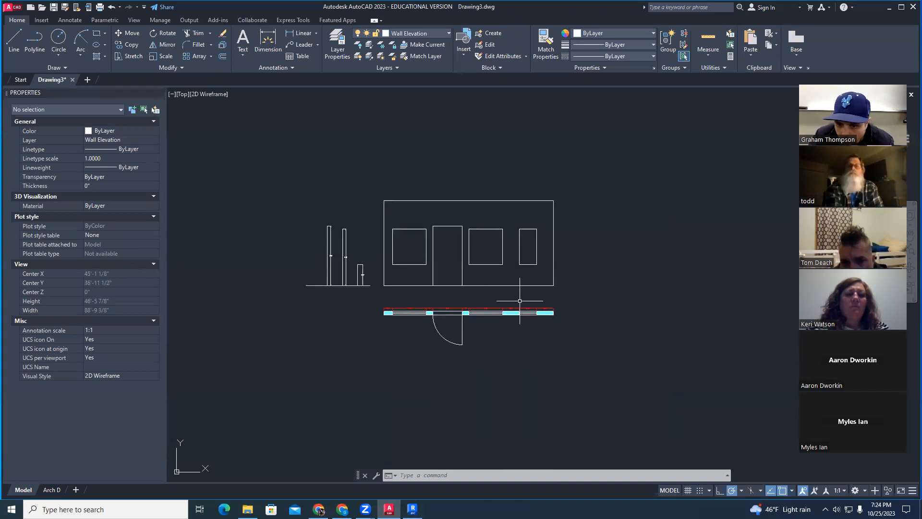
middle_drag(576, 345, 557, 318)
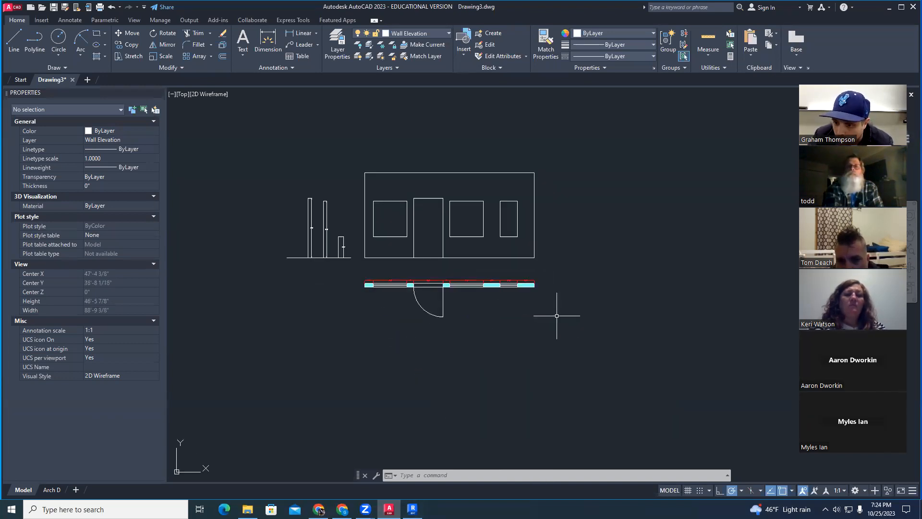
middle_drag(556, 315, 543, 292)
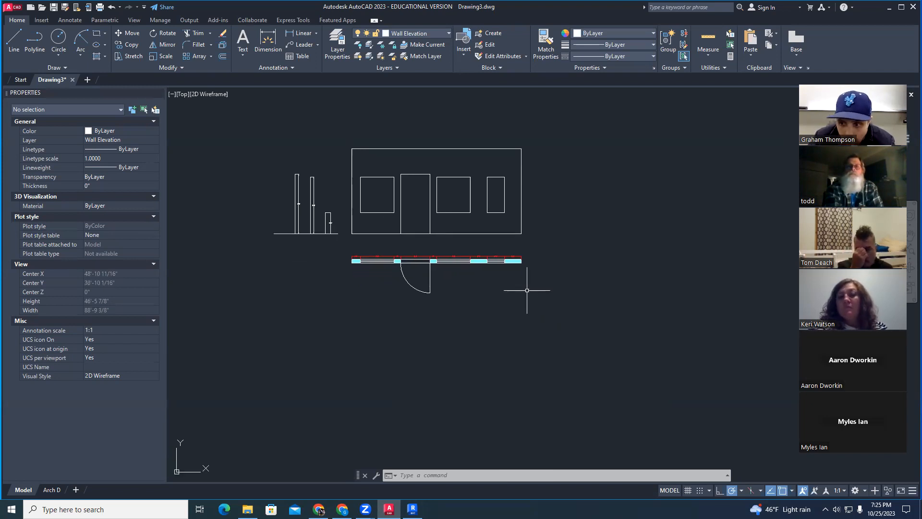
middle_drag(535, 299, 526, 276)
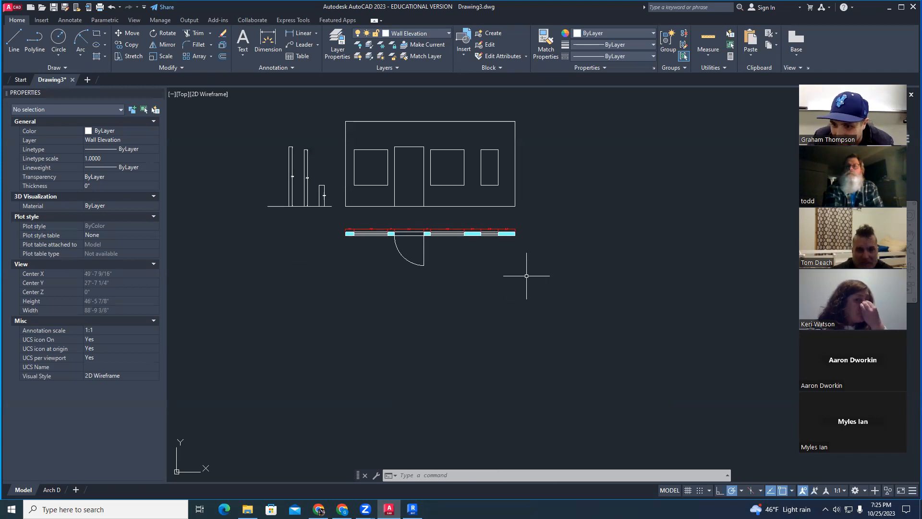
middle_drag(526, 276, 524, 271)
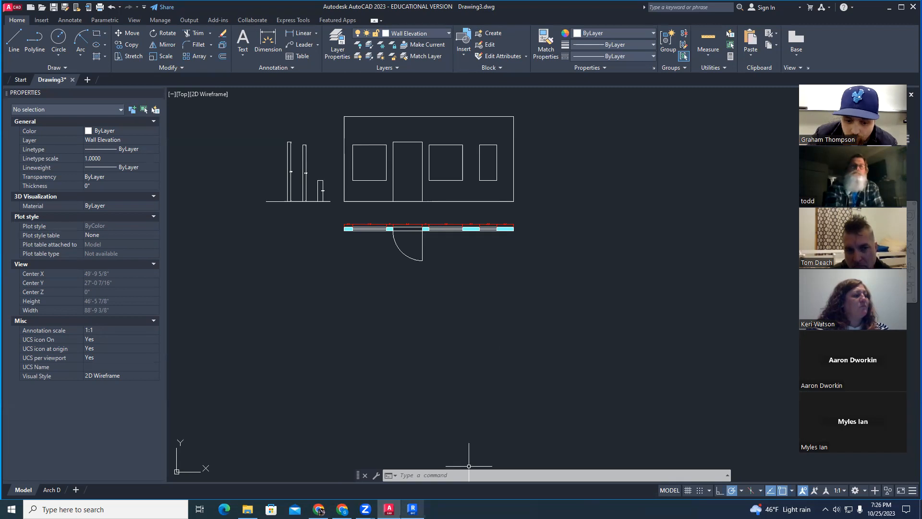
Switch to Revit, review all the exterior elevations on sheet A103 and open sheet A104 - Enlarged Plans & Interior Elevations.
click(412, 509)
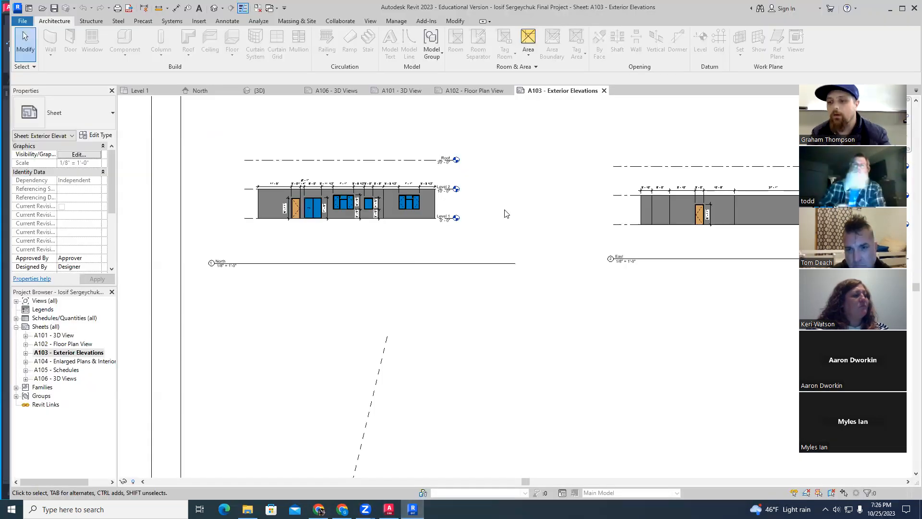
scroll(500, 290, down, 2)
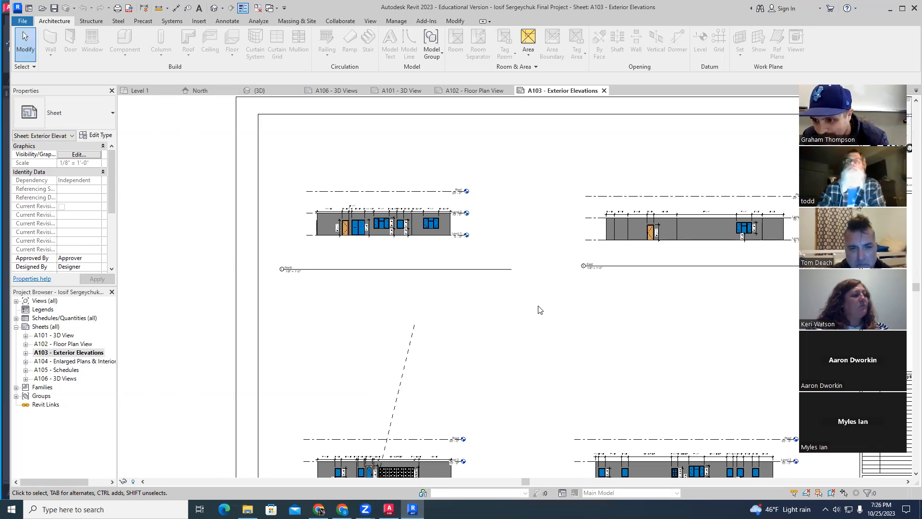
middle_drag(538, 309, 419, 234)
click(56, 361)
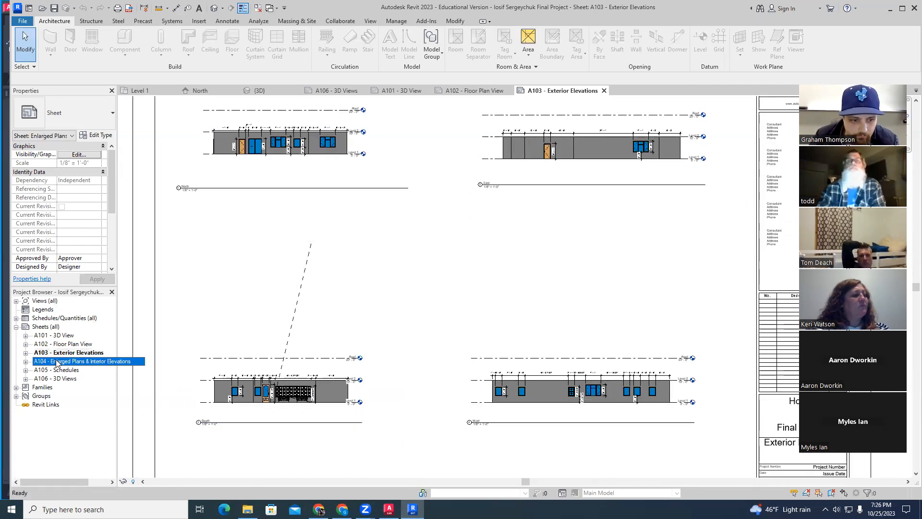
double_click(56, 361)
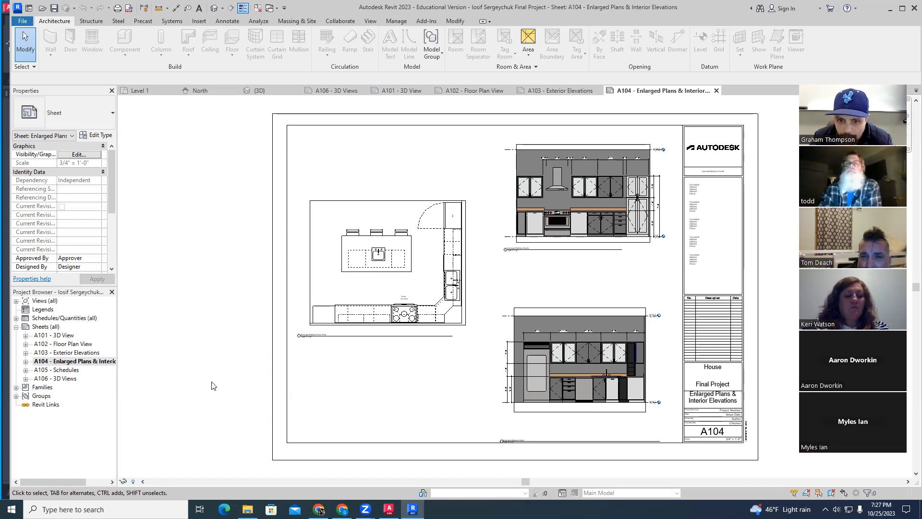
Inspect the refrigerator, cabinets and dimensions in the Enlarged Kitchen West elevation on sheet A104.
scroll(512, 377, up, 5)
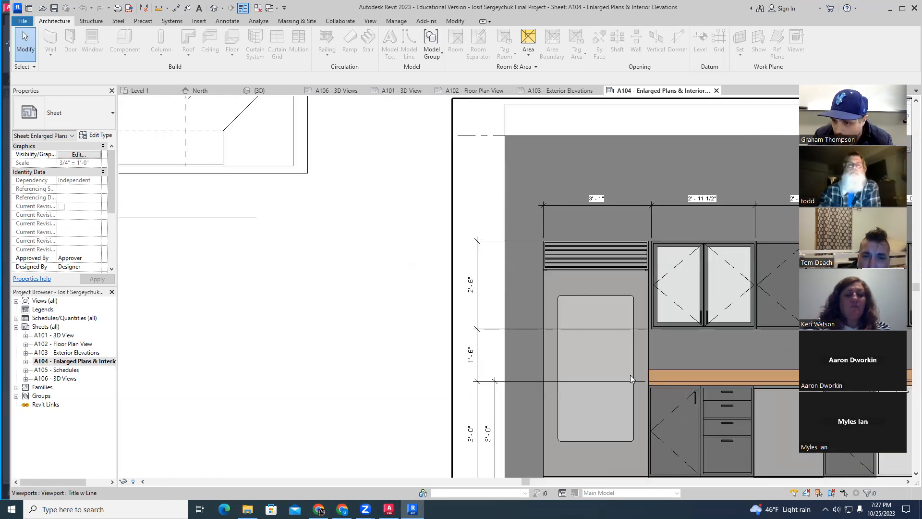
scroll(589, 400, down, 2)
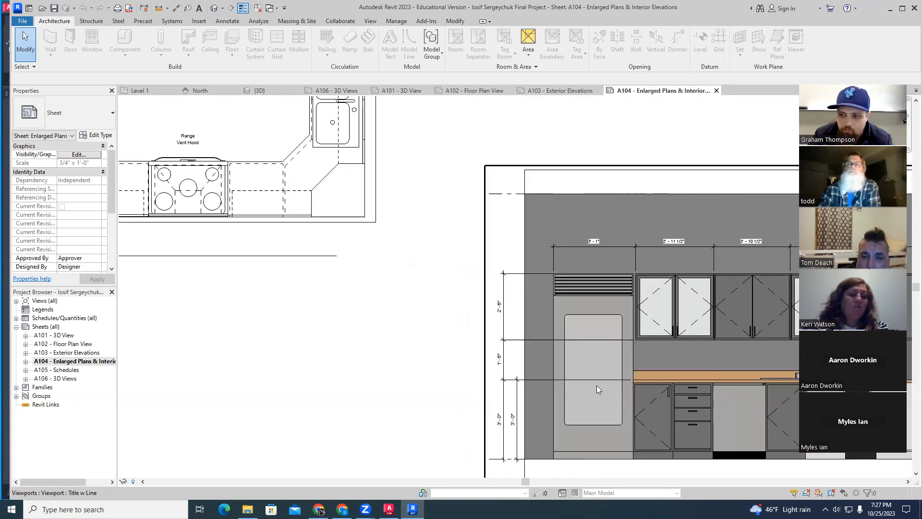
middle_drag(597, 386, 552, 379)
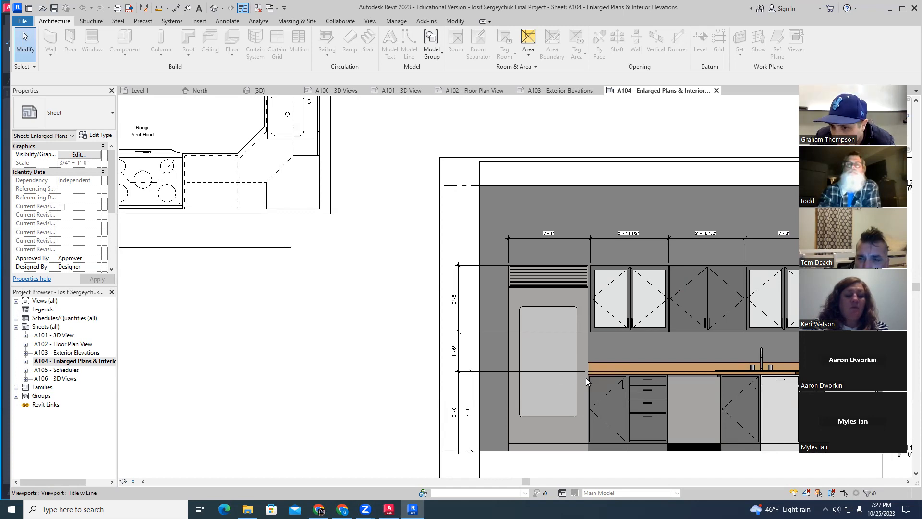
scroll(584, 378, down, 1)
scroll(604, 390, down, 4)
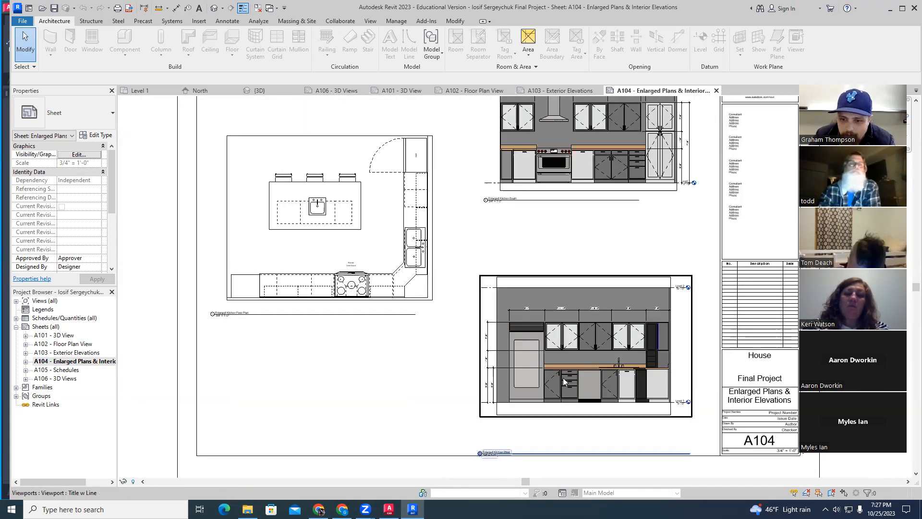
scroll(565, 381, down, 2)
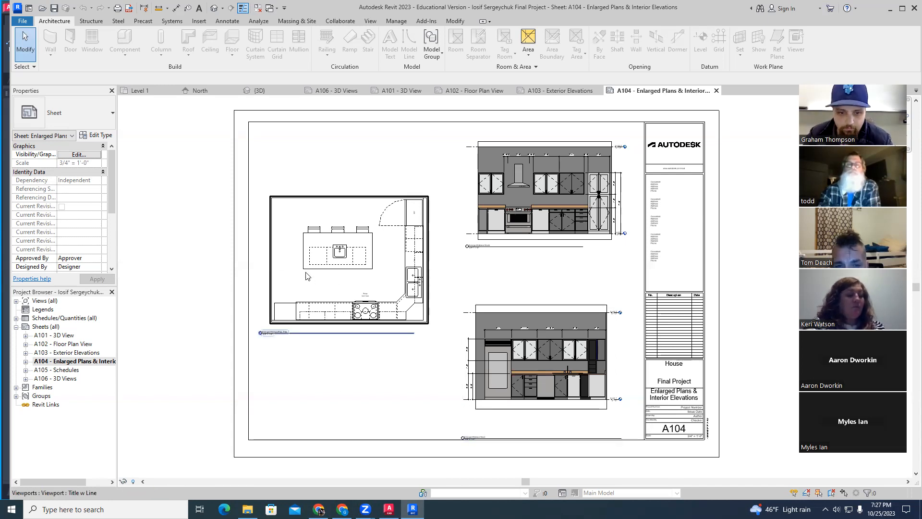
Examine the Enlarged Kitchen Floor Plan on sheet A104 and compare it with the Enlarged Kitchen West elevation.
scroll(308, 273, up, 3)
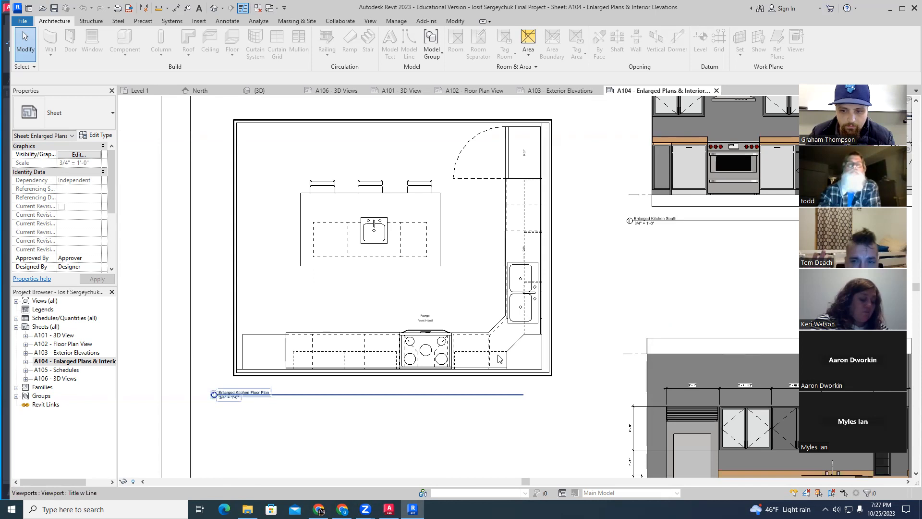
scroll(612, 343, down, 1)
middle_drag(440, 273, 168, 165)
scroll(516, 261, up, 2)
middle_drag(369, 348, 405, 252)
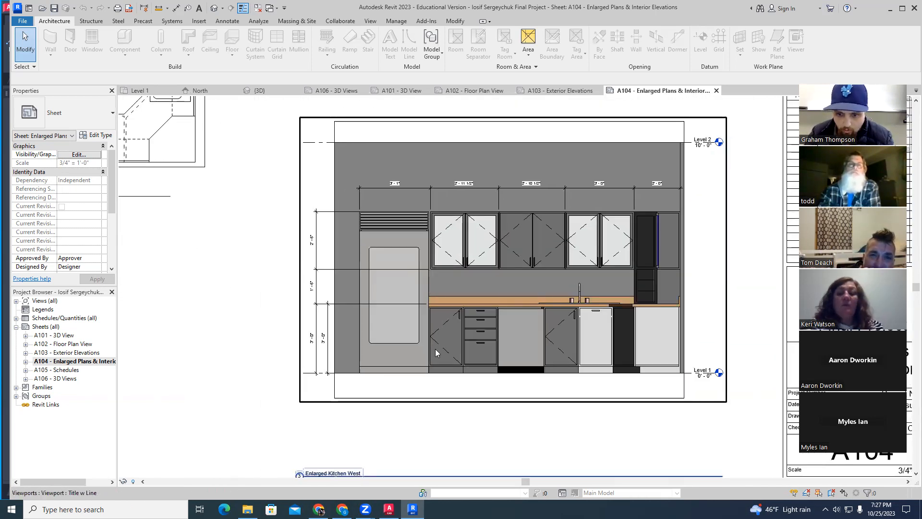
click(704, 283)
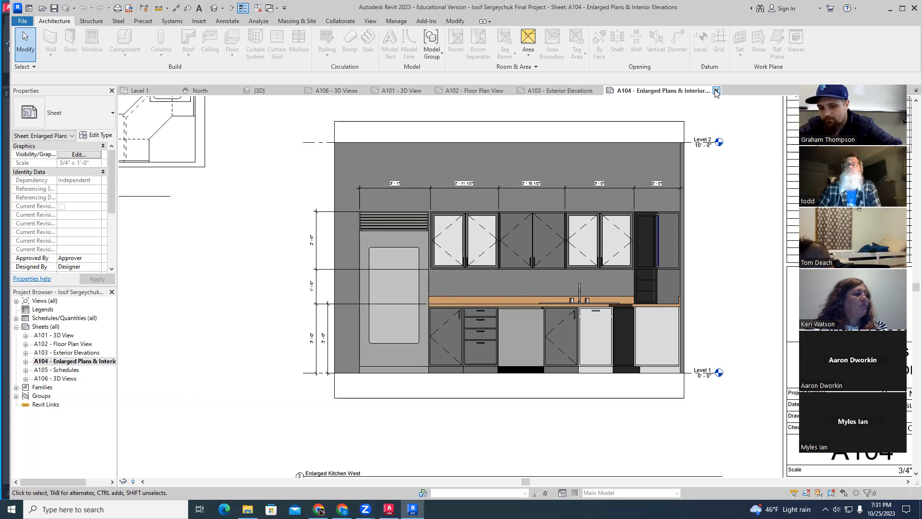
scroll(770, 180, up, 1)
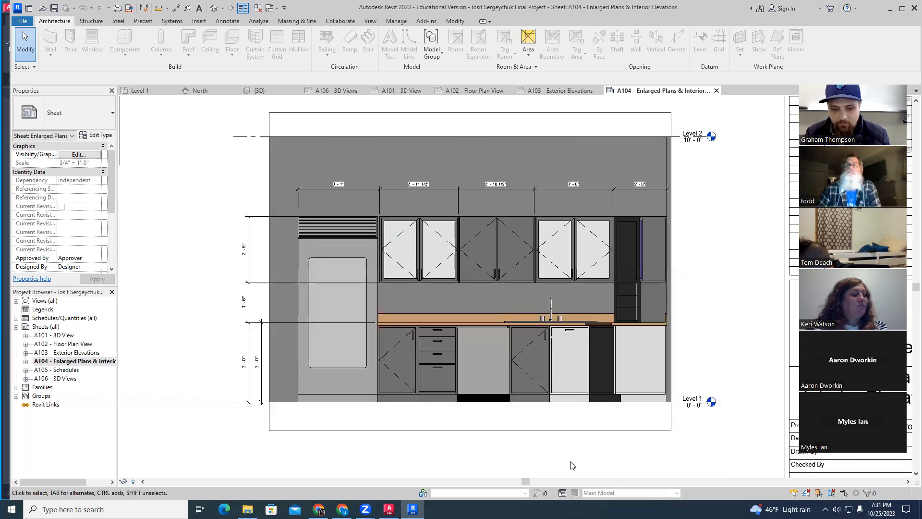
Switch to AutoCAD and review the wall elevation's door and window openings above the dimensioned wall plan.
click(388, 509)
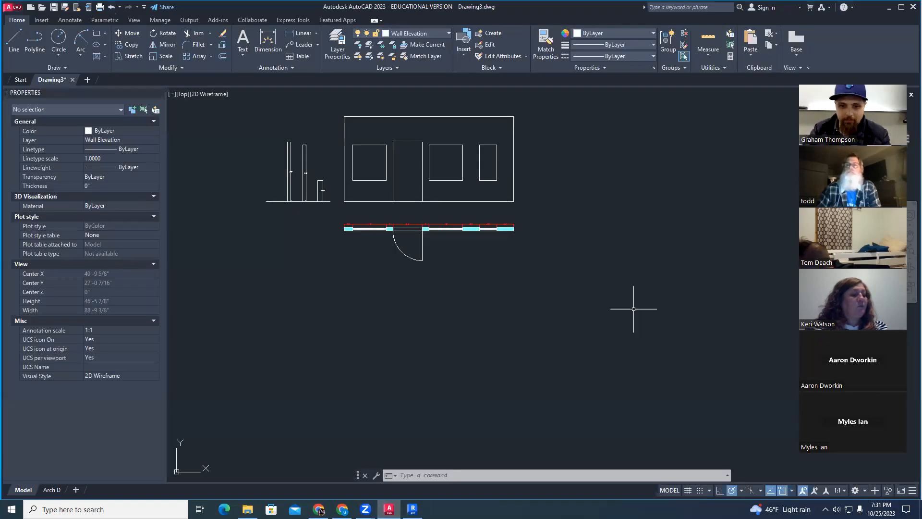
scroll(545, 226, up, 4)
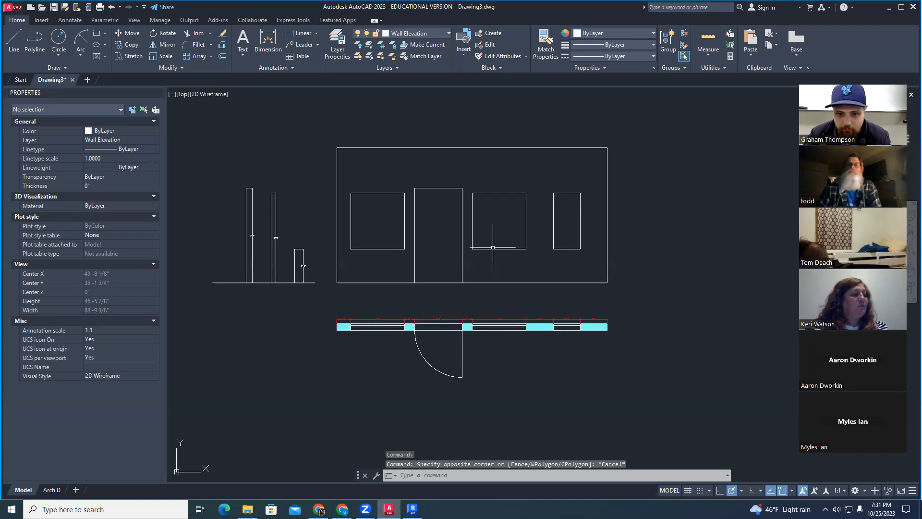
middle_drag(568, 197, 574, 236)
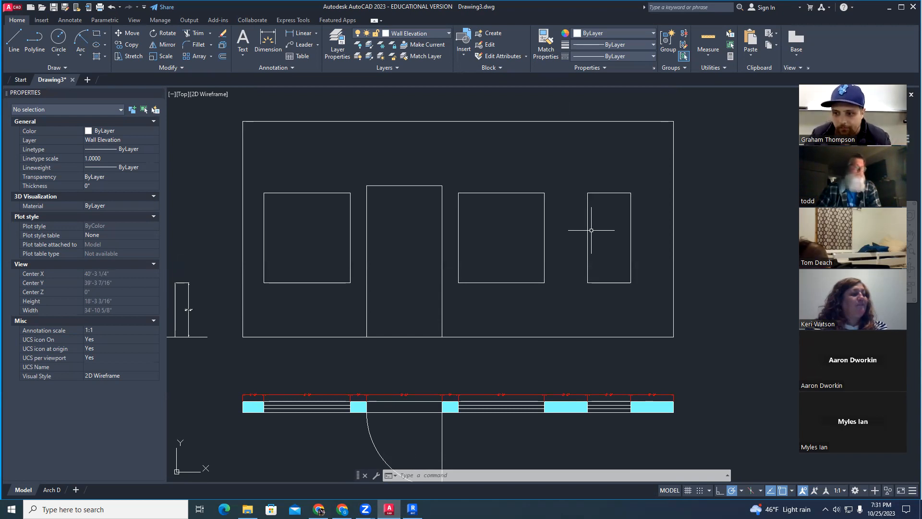
mouse_move(612, 266)
middle_down()
mouse_move(611, 250)
mouse_move(605, 279)
middle_up()
scroll(613, 250, down, 1)
scroll(598, 278, up, 1)
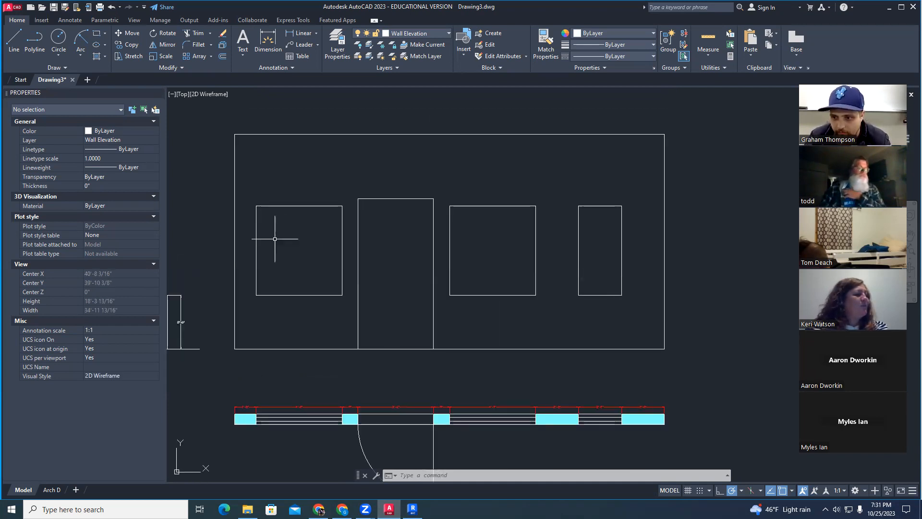
middle_drag(594, 281, 596, 282)
Make Dim the current layer.
key(Escape)
key(Escape)
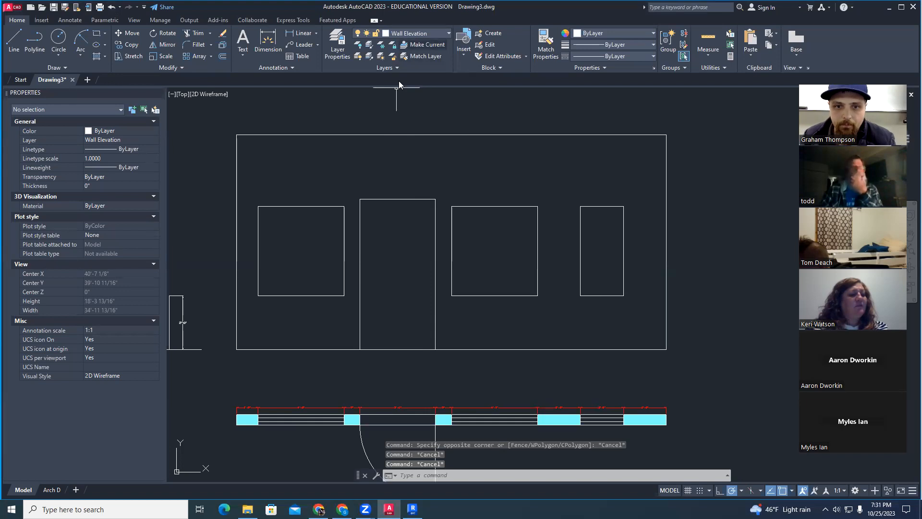
click(421, 33)
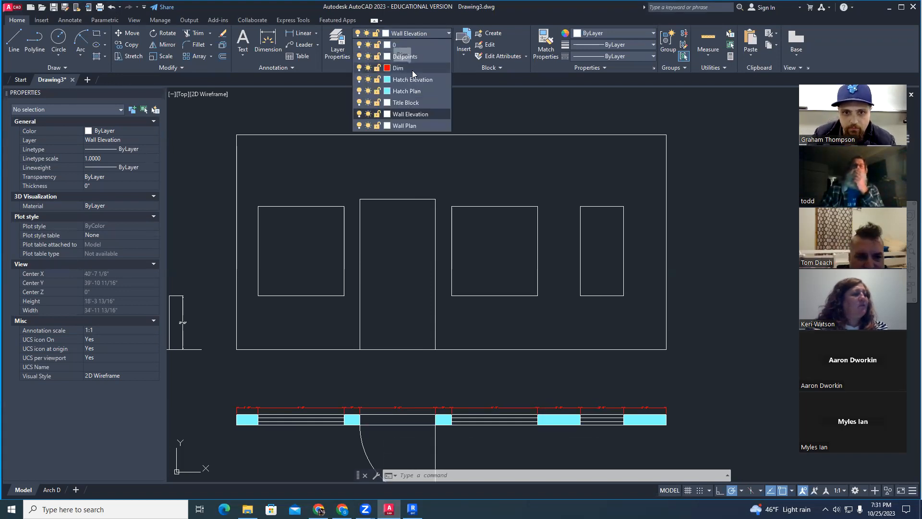
click(412, 69)
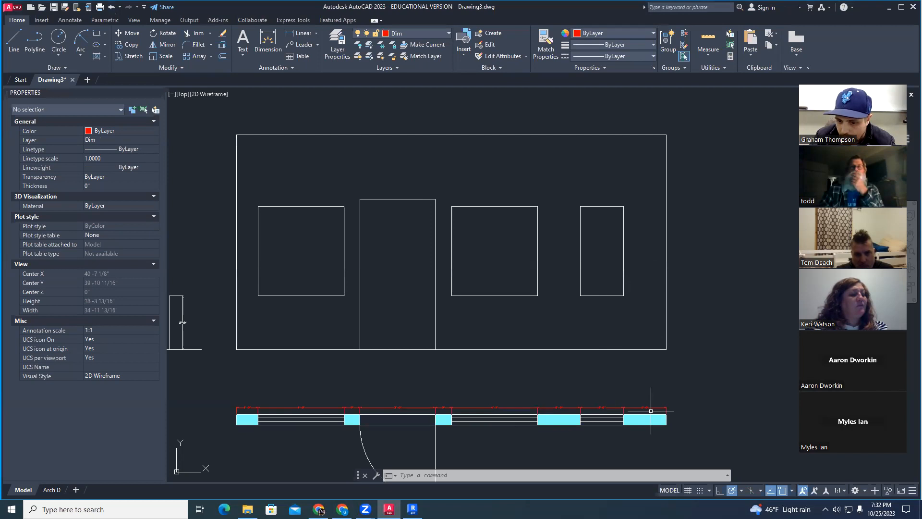
middle_drag(647, 402, 638, 384)
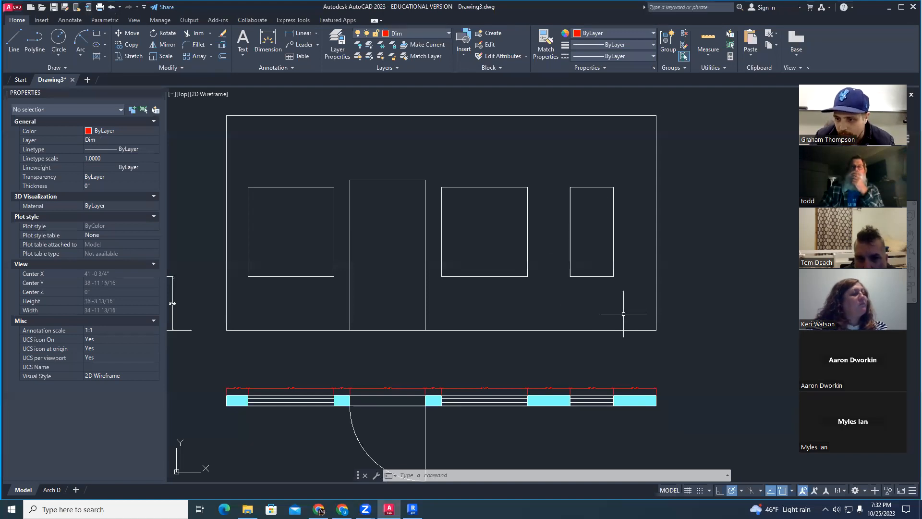
middle_drag(677, 307, 657, 323)
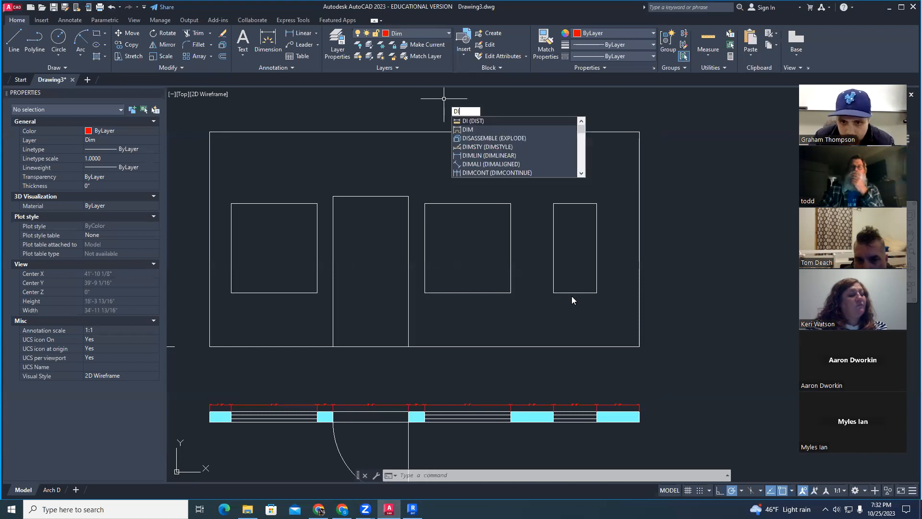
key(Escape)
key(Escape)
key(Escape)
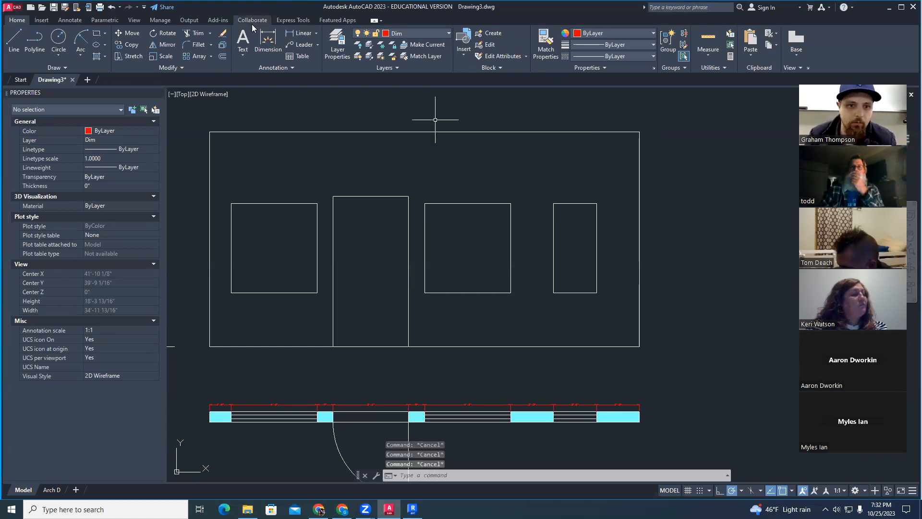
click(300, 34)
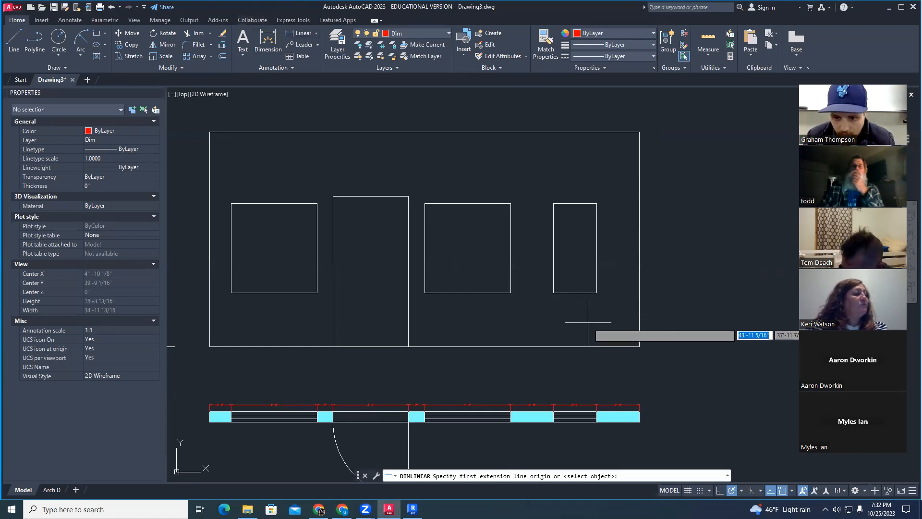
click(585, 345)
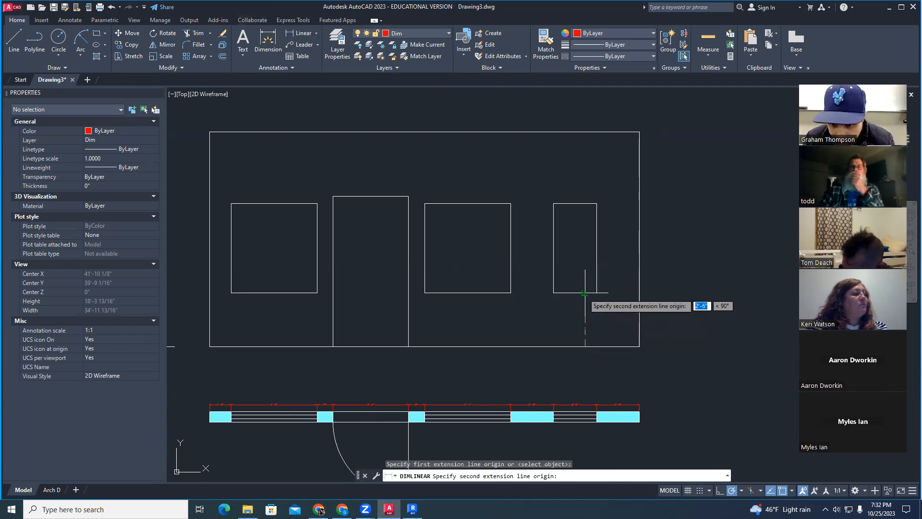
click(586, 292)
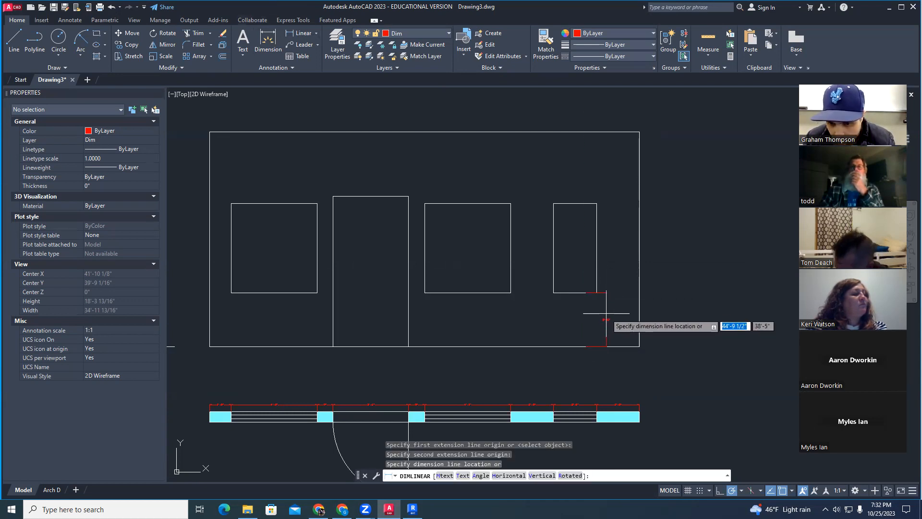
scroll(609, 309, up, 3)
key(Escape)
key(Escape)
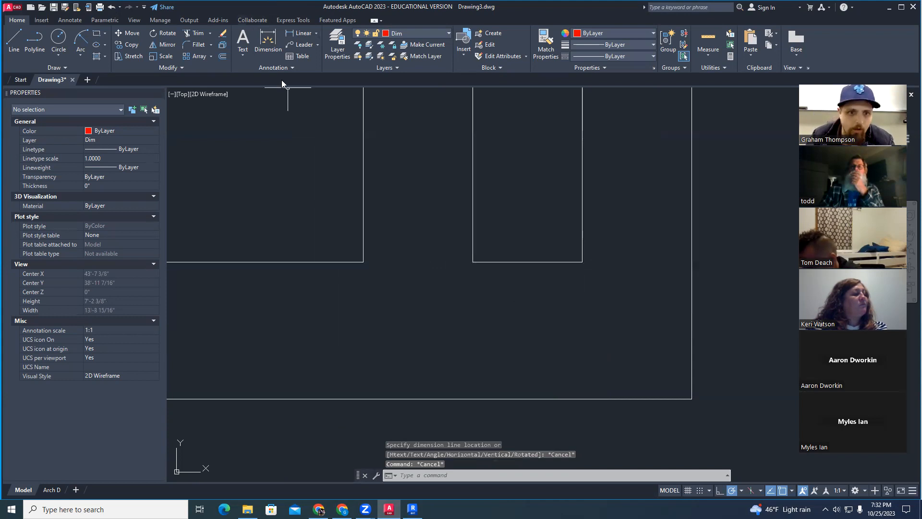
Add a vertical linear dimension from the narrow window's lower right corner to the wall's base line, placed just right of the window.
click(295, 34)
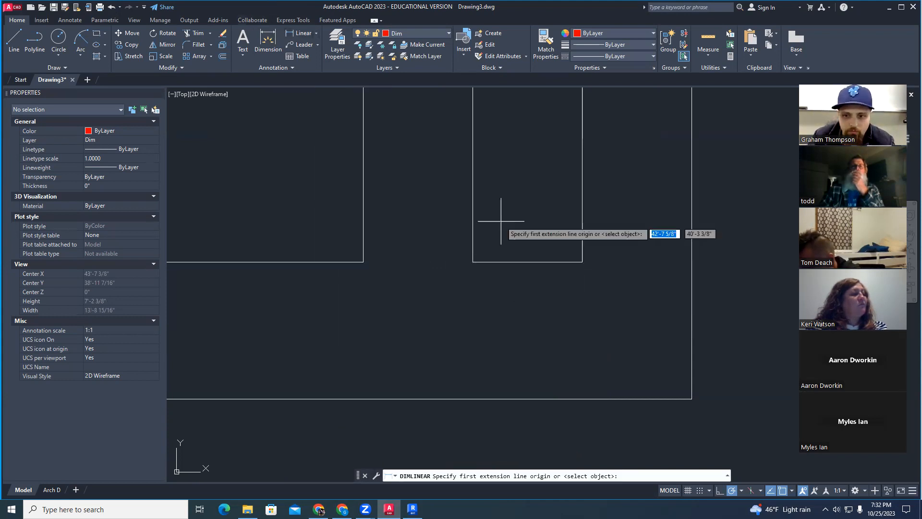
click(582, 262)
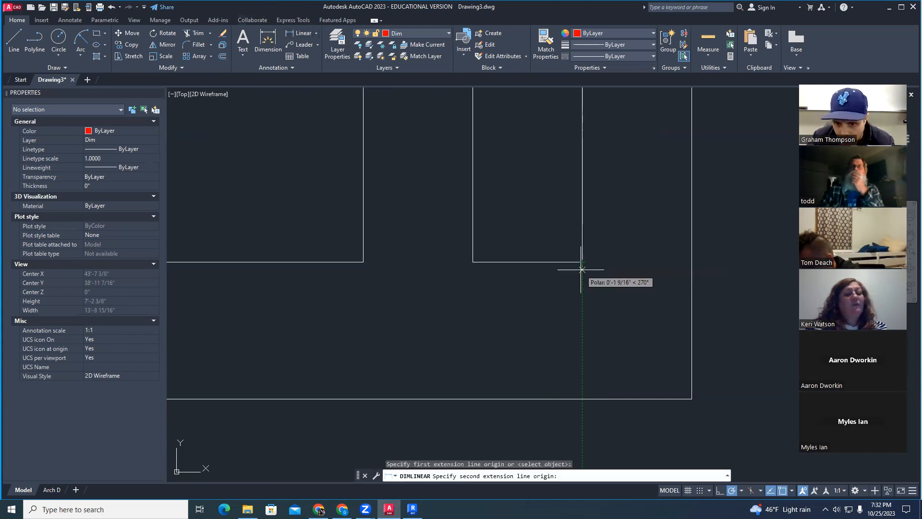
click(581, 399)
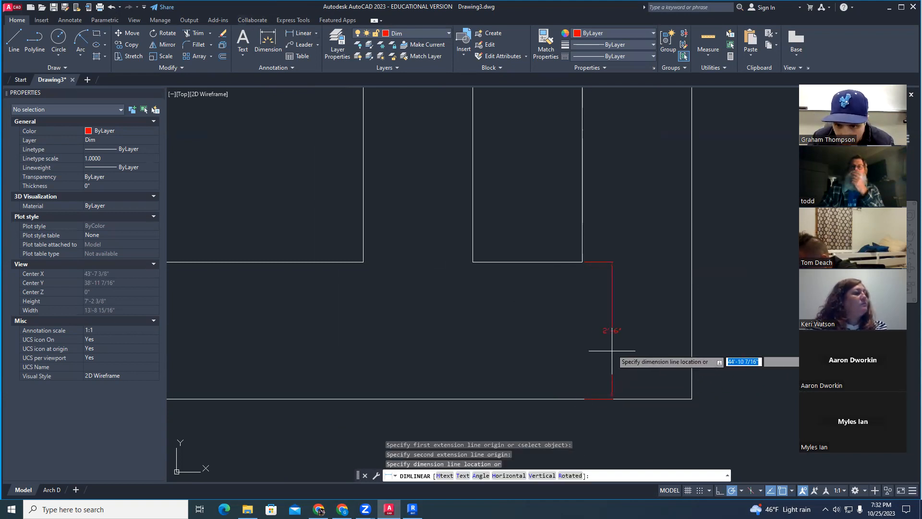
middle_drag(618, 160, 583, 256)
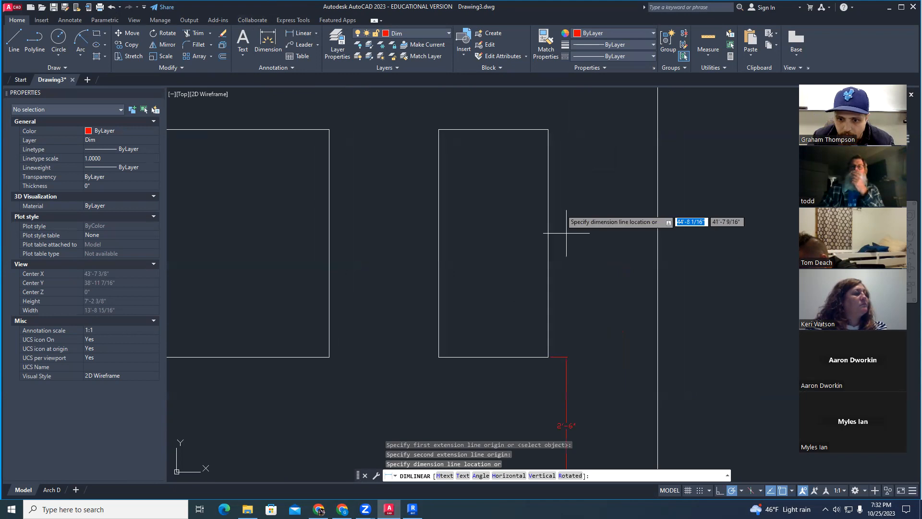
click(572, 299)
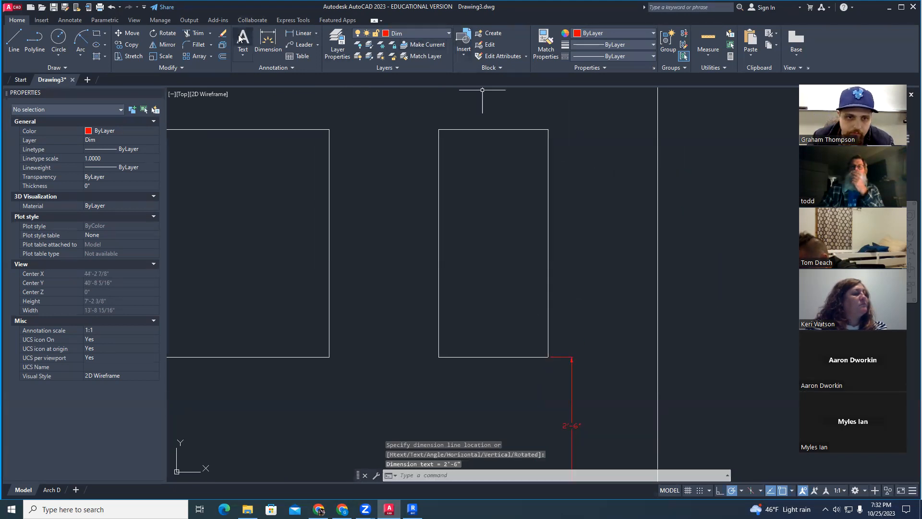
Dimension the narrow window's height along its right edge, in line with the sill-height dimension below it.
click(300, 33)
click(548, 131)
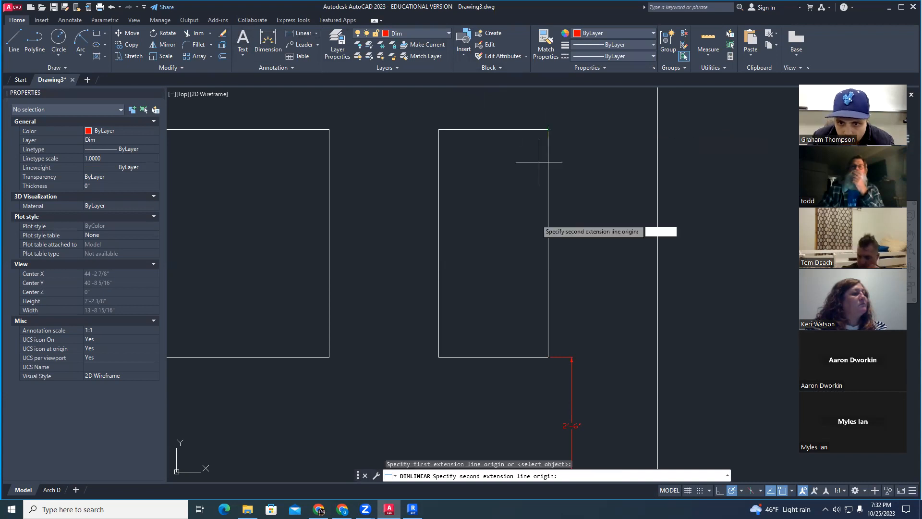
click(548, 357)
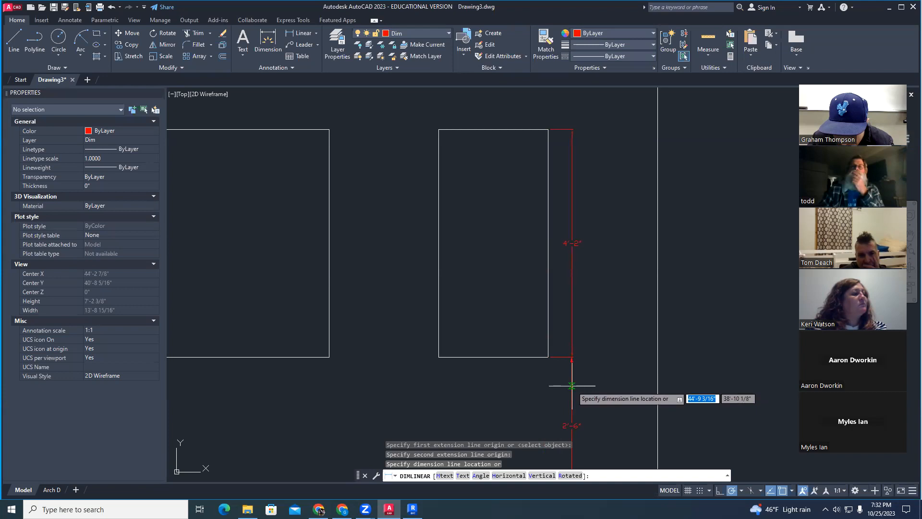
key(Escape)
key(Escape)
key(Escape)
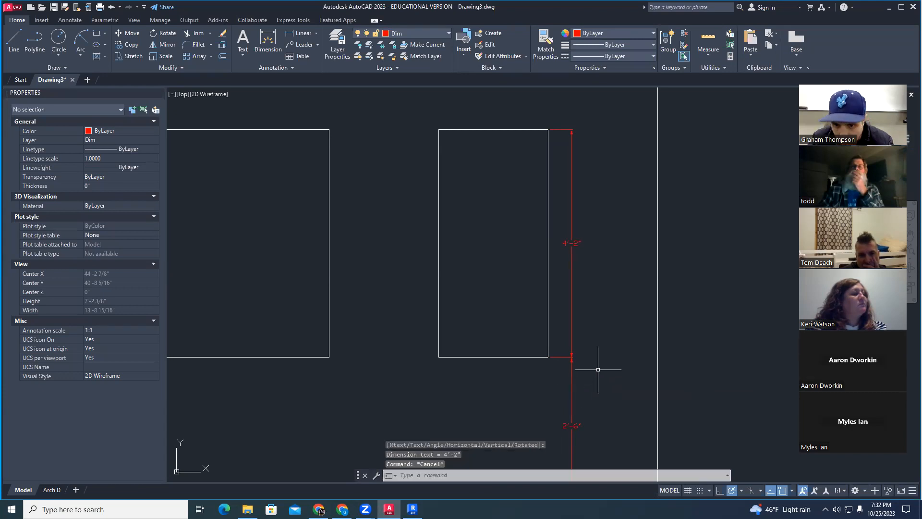
scroll(607, 350, down, 2)
middle_drag(595, 372, 622, 324)
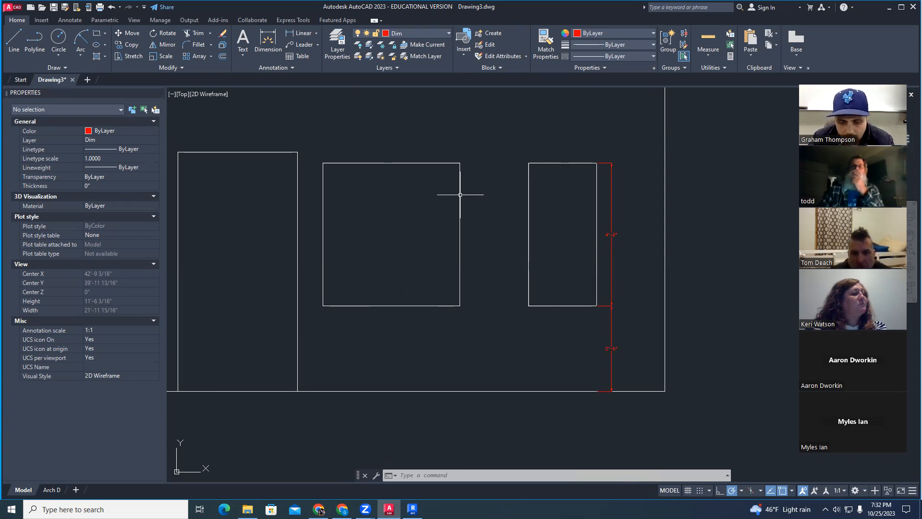
scroll(464, 251, down, 5)
scroll(595, 313, up, 2)
scroll(594, 315, up, 2)
key(Escape)
key(Escape)
key(Escape)
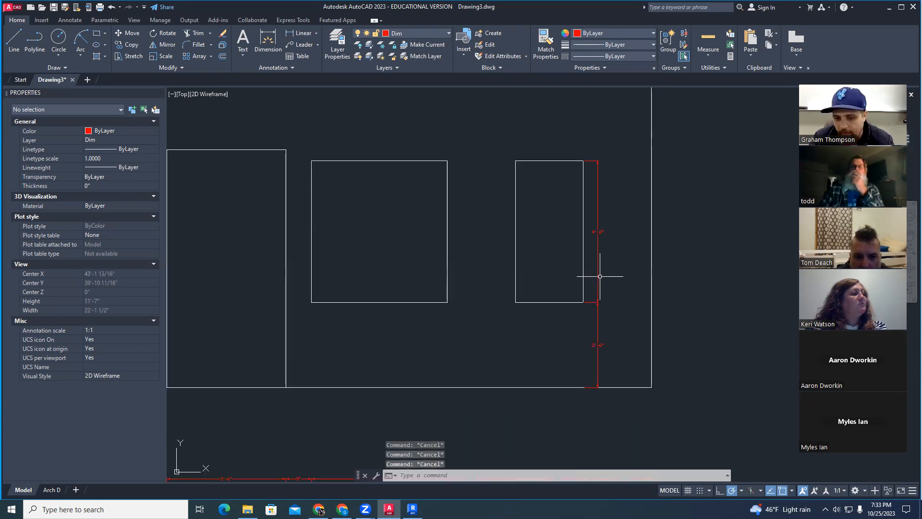
scroll(515, 294, down, 2)
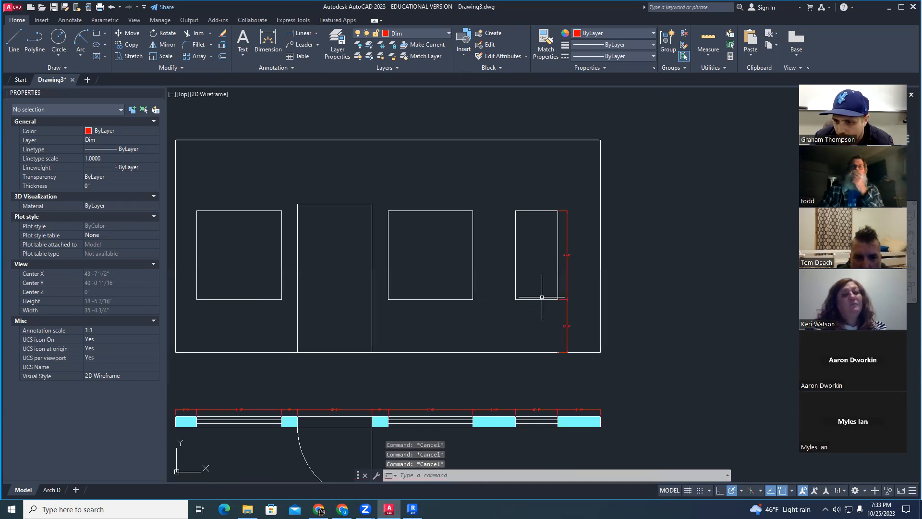
click(451, 300)
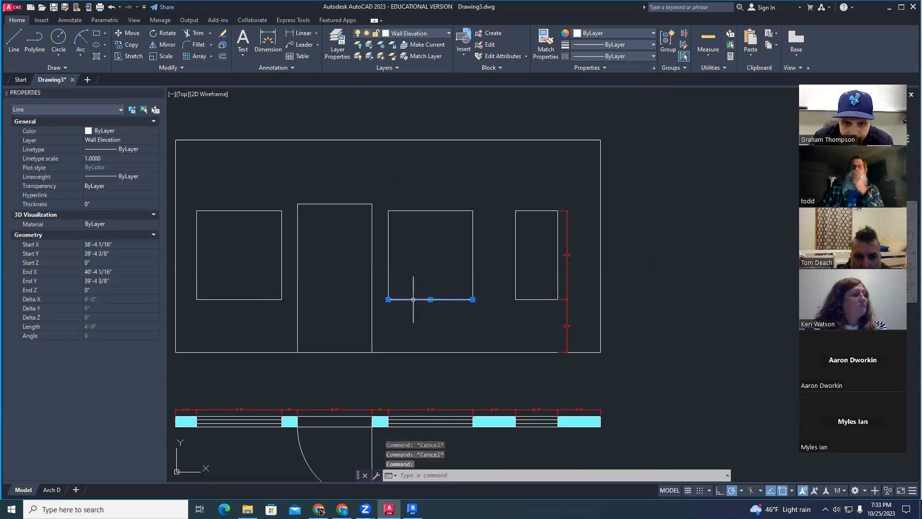
middle_drag(418, 314, 522, 294)
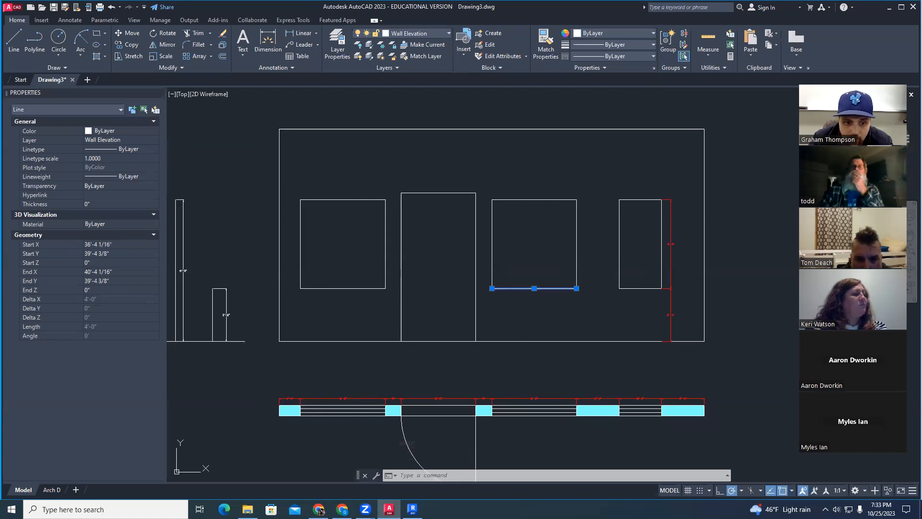
key(Escape)
key(Escape)
middle_drag(292, 321, 338, 318)
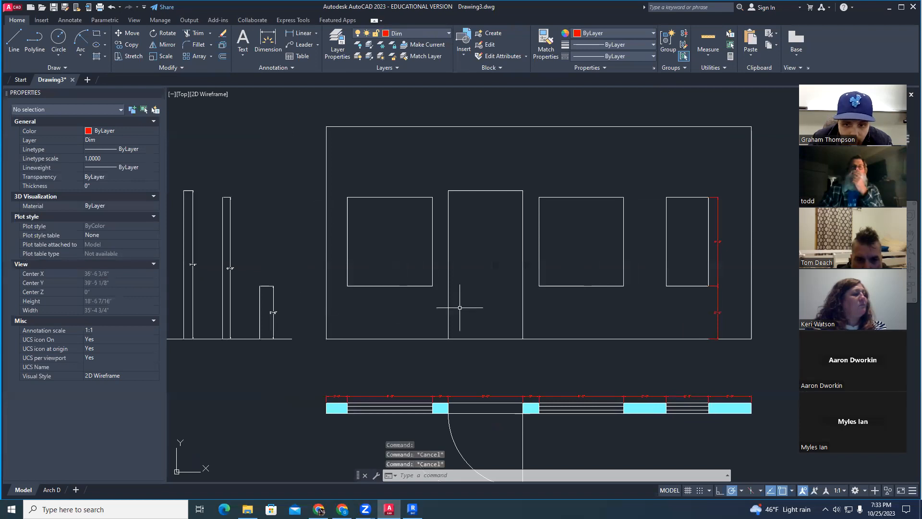
Move the bottom line of the wide window right of the door straight down by 6".
click(566, 287)
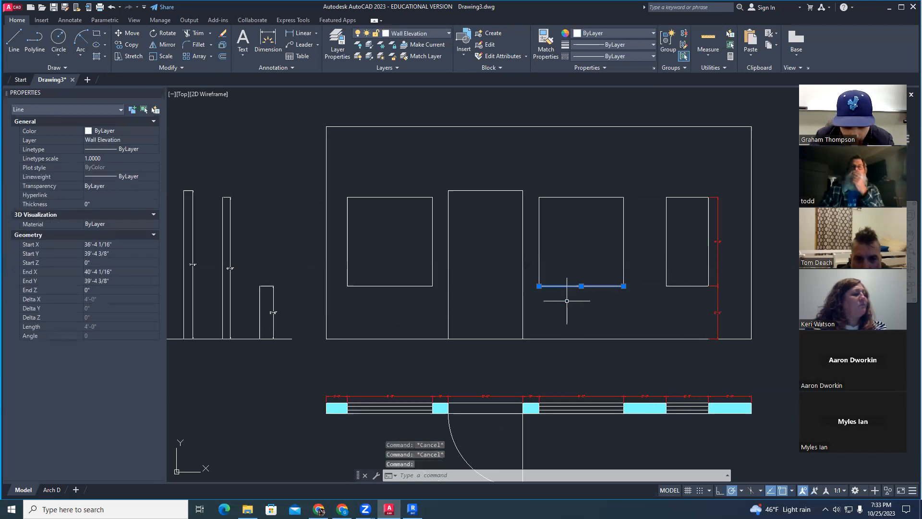
key(Return)
click(566, 300)
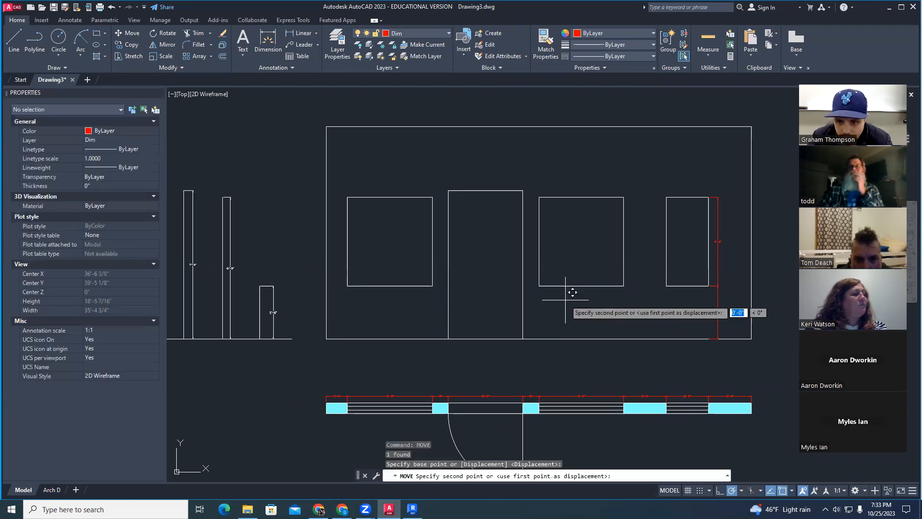
text(6)
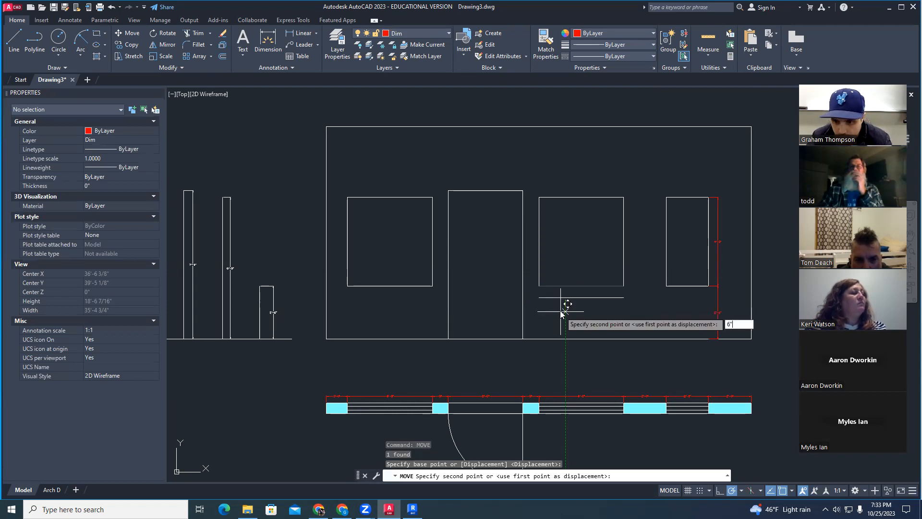
key(Return)
key(Escape)
key(Escape)
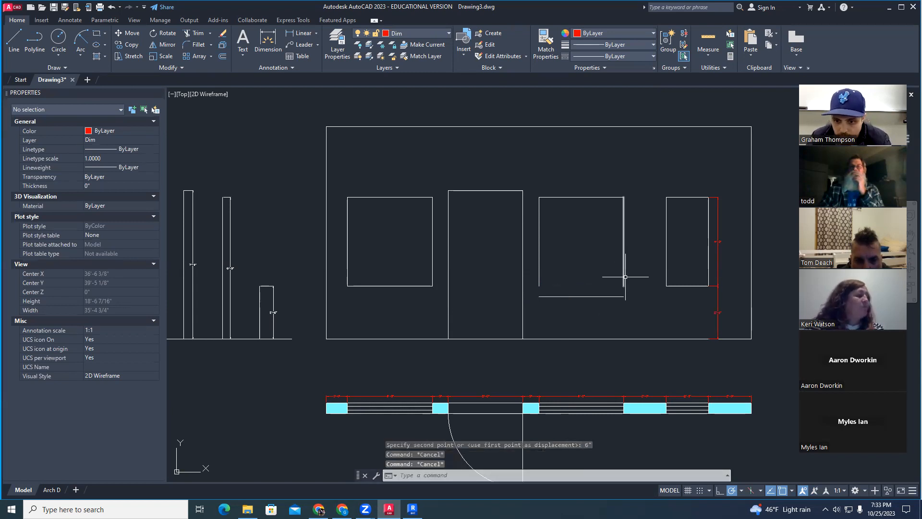
Stretch the lower ends of both side lines of the window right of the door down to its lowered bottom line.
click(624, 281)
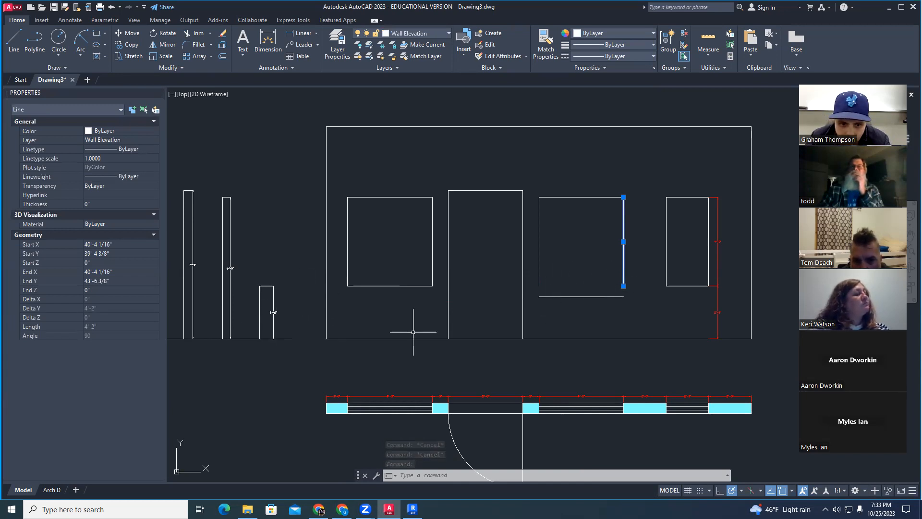
click(624, 286)
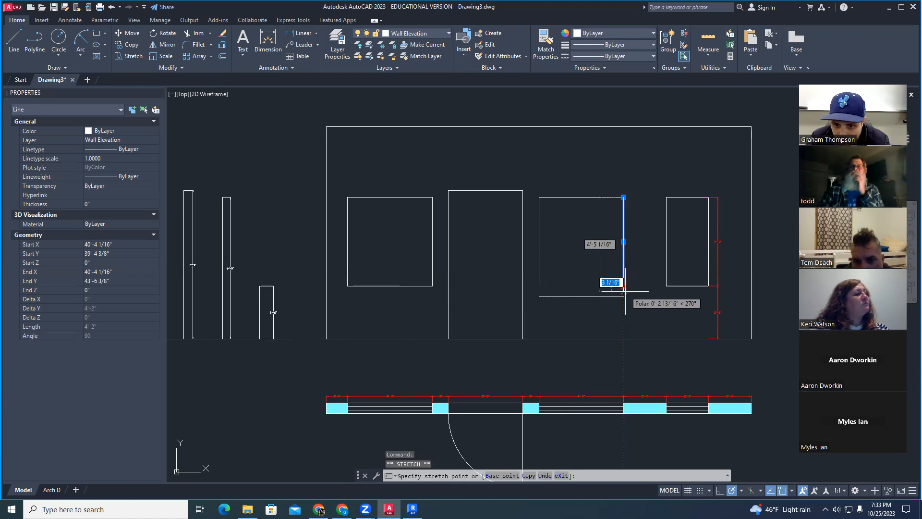
key(Escape)
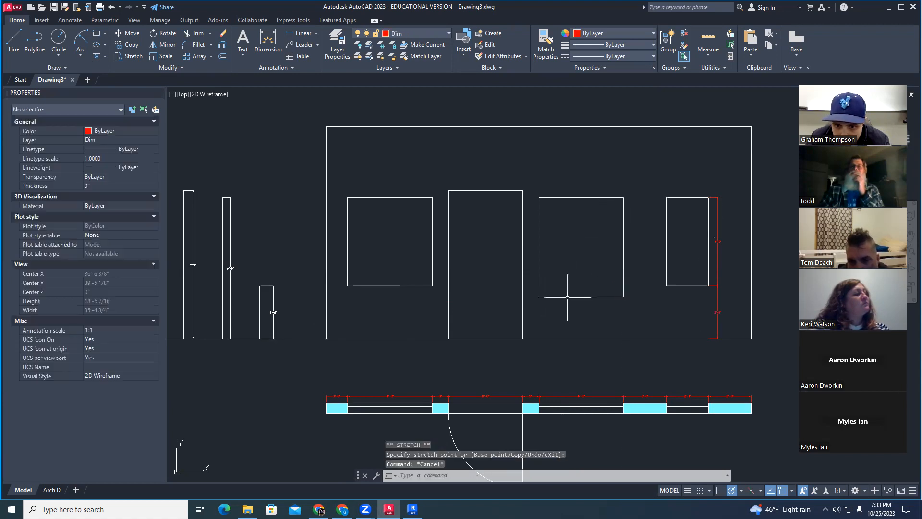
click(538, 276)
click(538, 286)
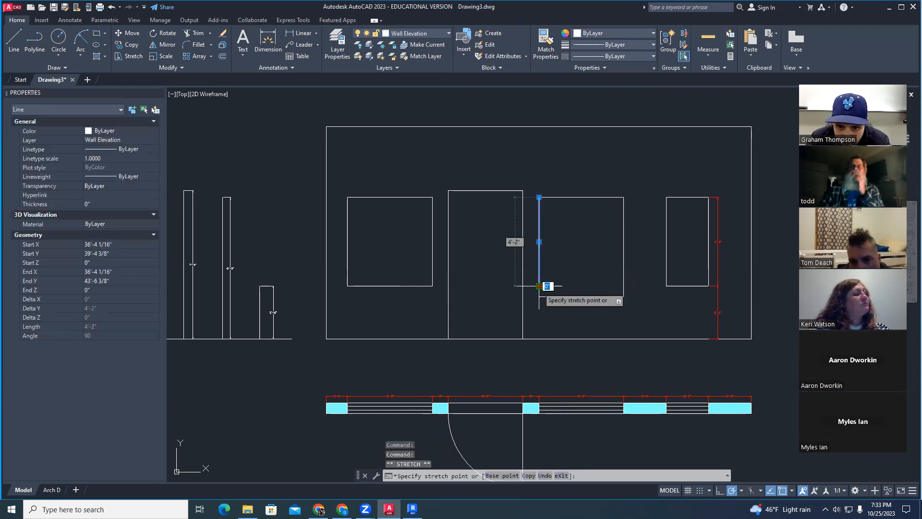
key(Escape)
key(Escape)
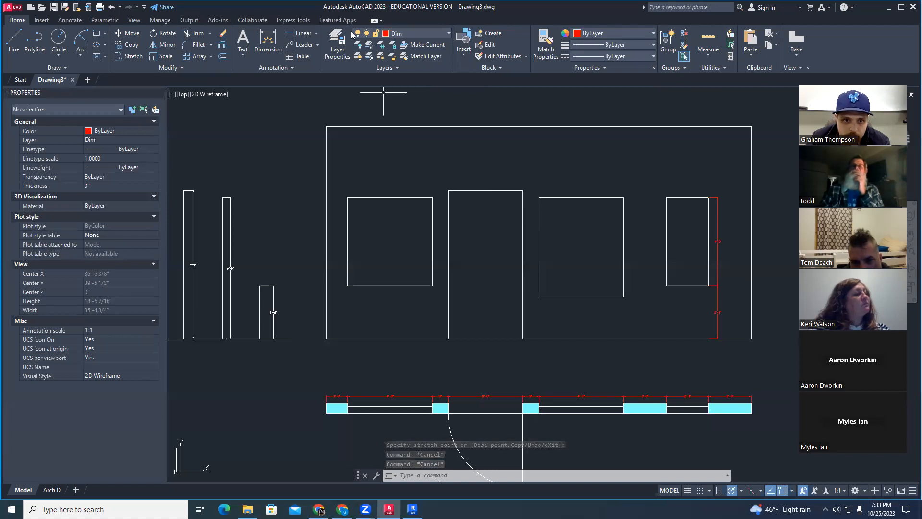
Add a vertical linear dimension from the lowered window's bottom right corner to the wall's base line, placed just right of the window.
click(297, 34)
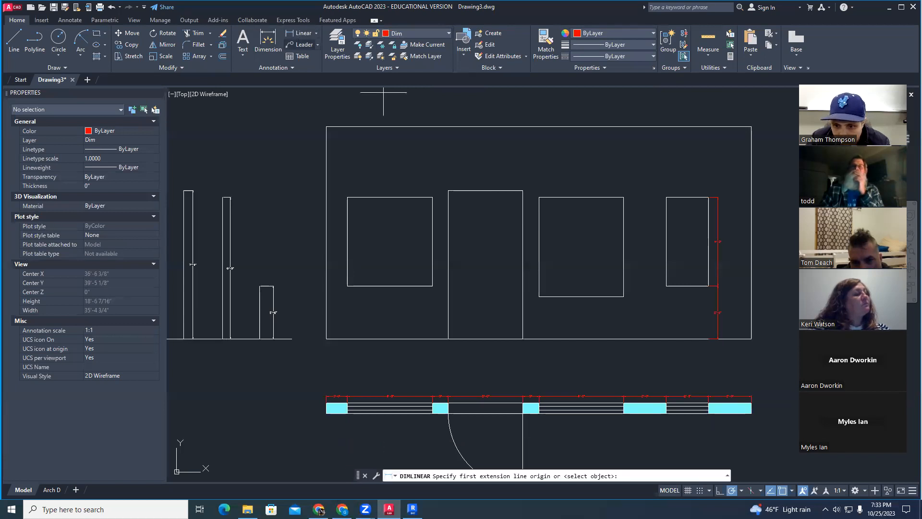
click(623, 296)
click(623, 338)
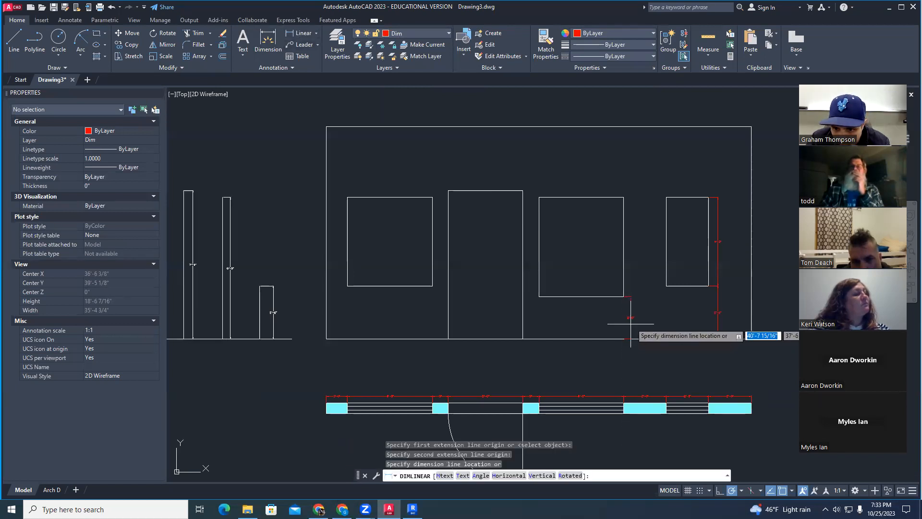
click(632, 319)
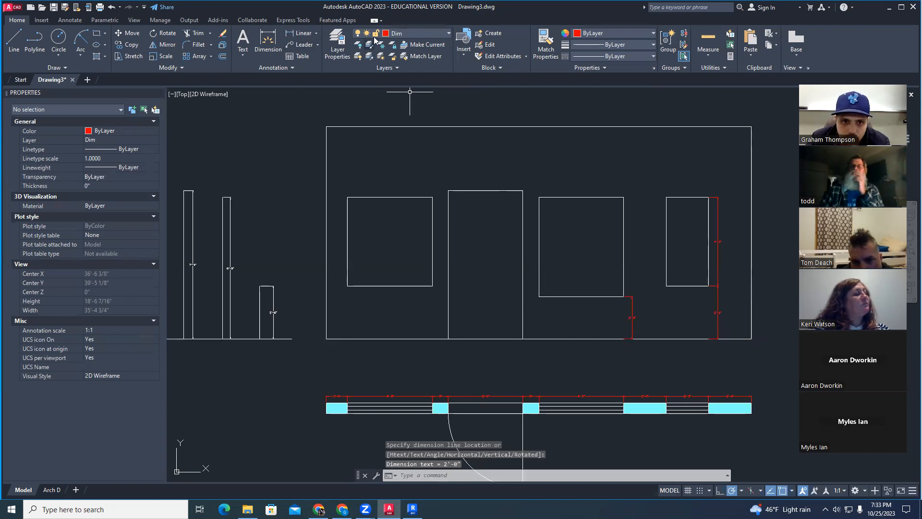
Dimension the height of the wide window right of the door along its right edge, in line with the sill-height dimension below.
key(Return)
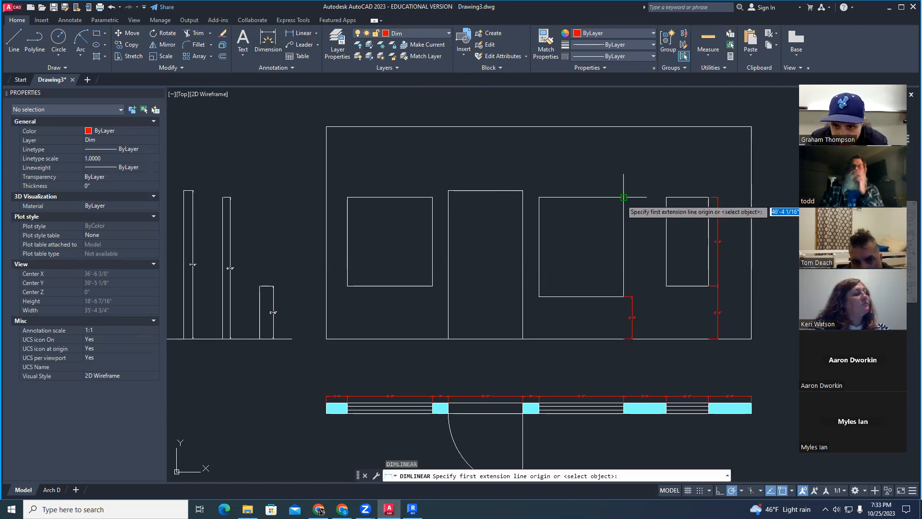
click(624, 197)
click(624, 297)
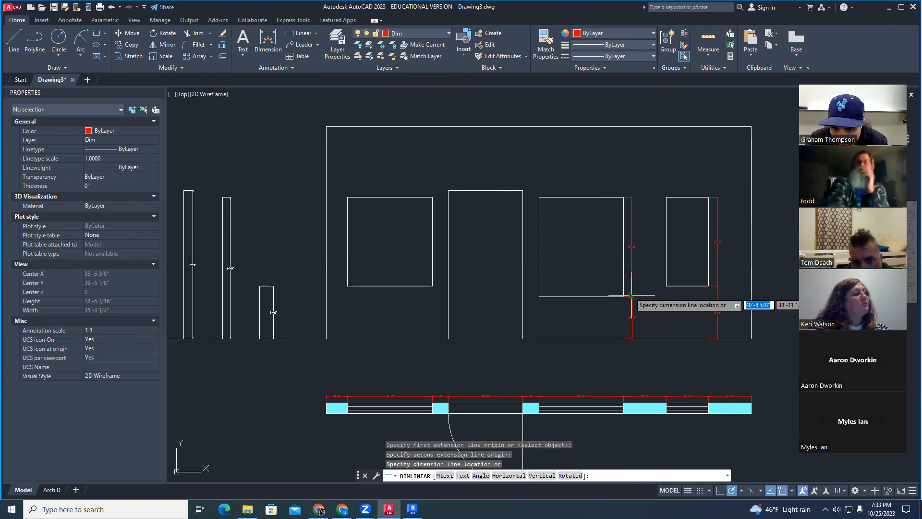
click(632, 305)
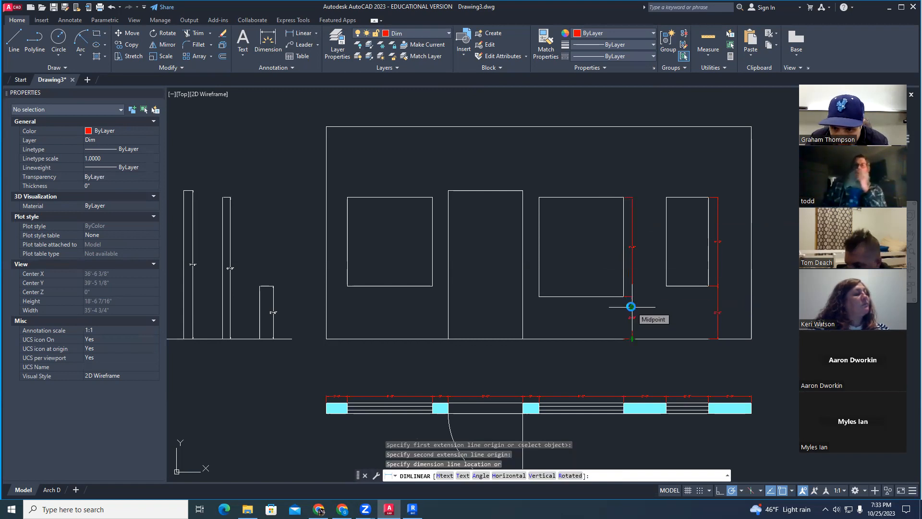
key(Escape)
key(Escape)
Add a vertical linear dimension for the door's full height, placed just right of its right edge.
scroll(642, 284, up, 2)
middle_drag(655, 268, 553, 273)
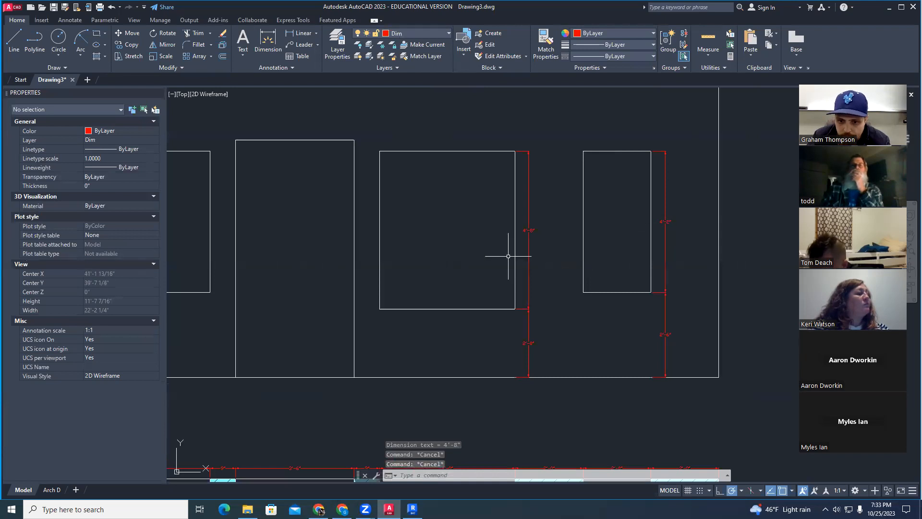
middle_drag(454, 261, 551, 263)
middle_drag(511, 300, 557, 306)
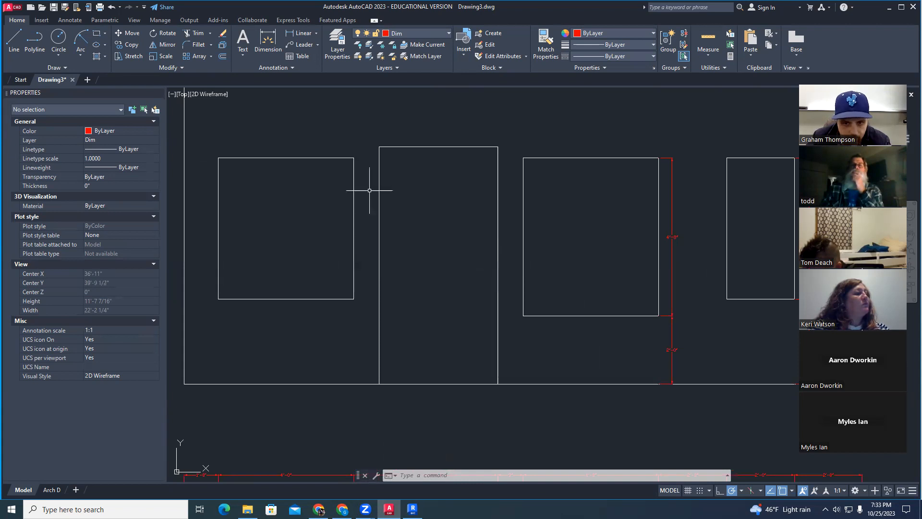
click(288, 35)
click(497, 147)
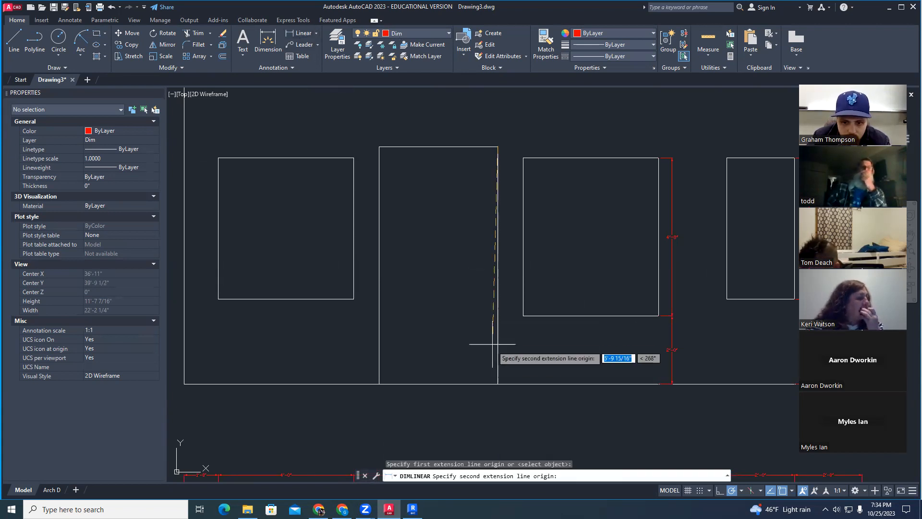
click(498, 382)
click(509, 349)
key(Escape)
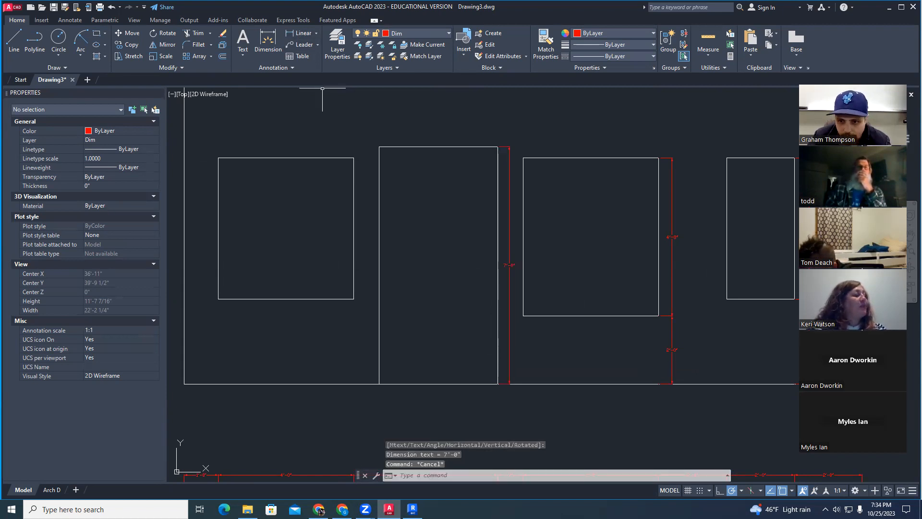
Dimension the height of the window left of the door, placing the dimension between the window and the door.
scroll(482, 153, down, 2)
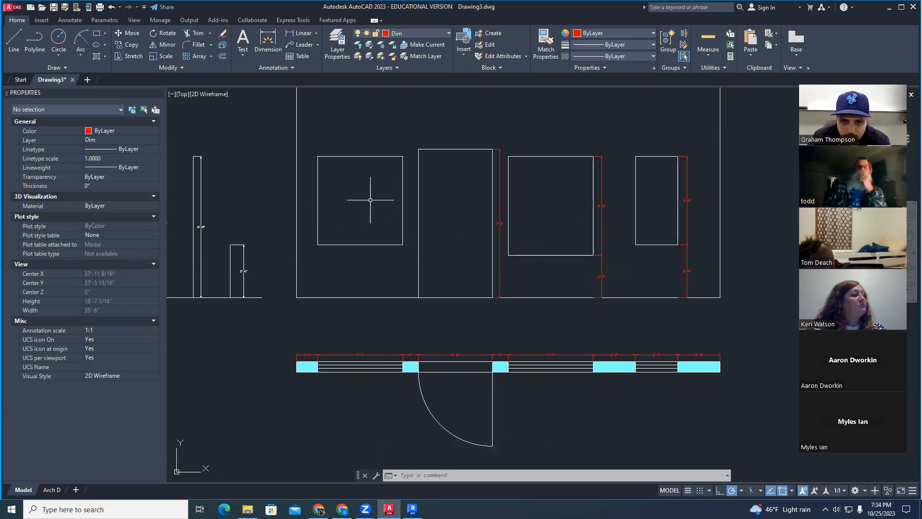
scroll(370, 200, up, 2)
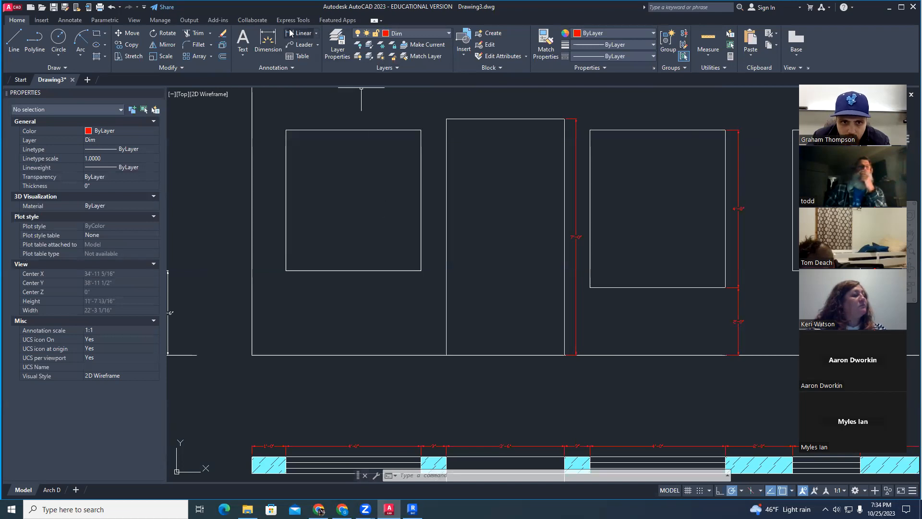
click(421, 130)
click(421, 271)
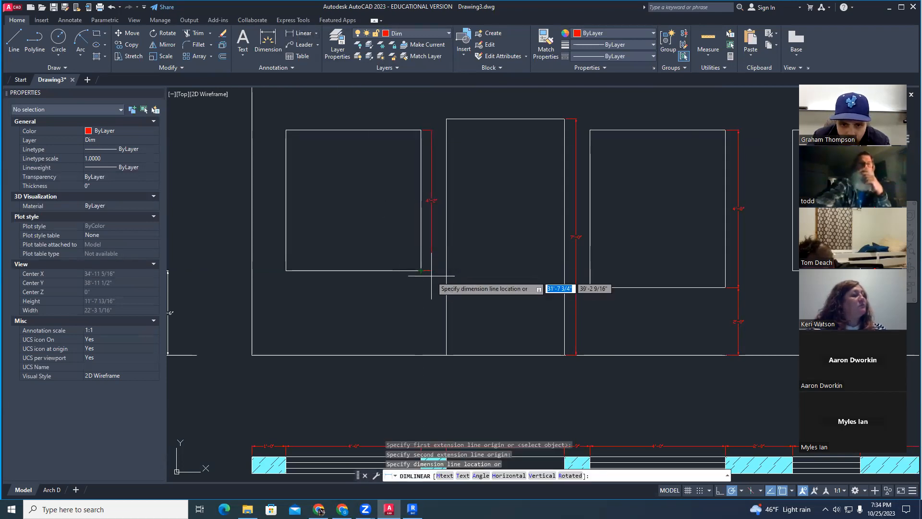
click(432, 272)
Dimension the sill height from the left window's bottom right corner to the wall's base line, aligned with the height dimension above.
click(297, 35)
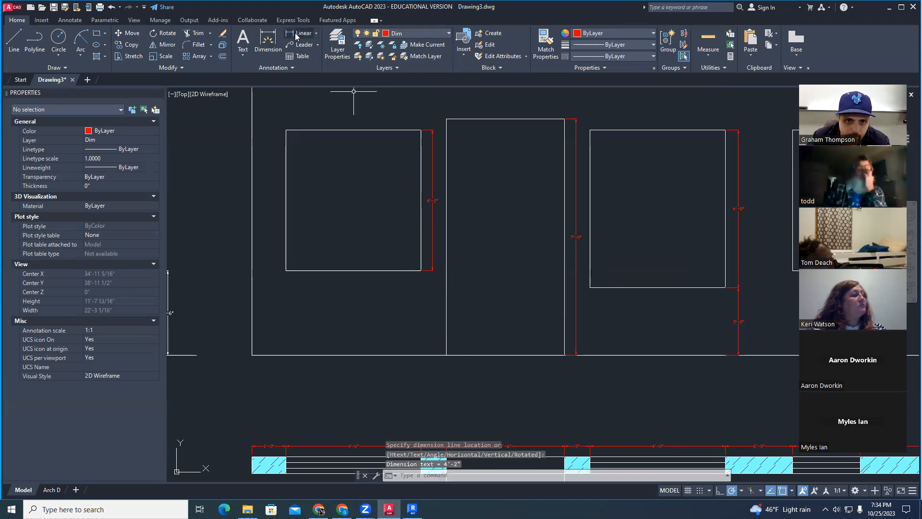
click(421, 271)
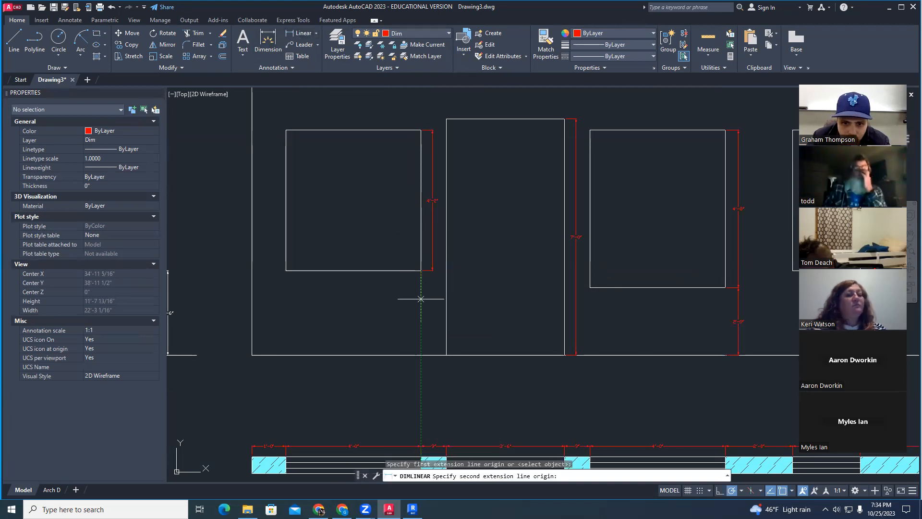
click(421, 355)
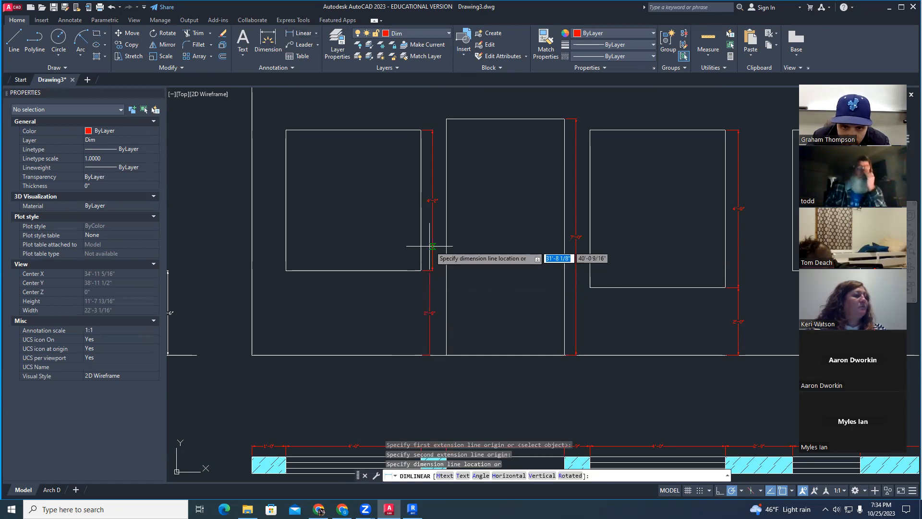
click(432, 247)
key(Escape)
key(Escape)
key(Escape)
Make Hatch Elevation the current layer and hatch the elevation's wall area around the openings with the ANSI35 pattern at scale 1.
scroll(682, 309, down, 3)
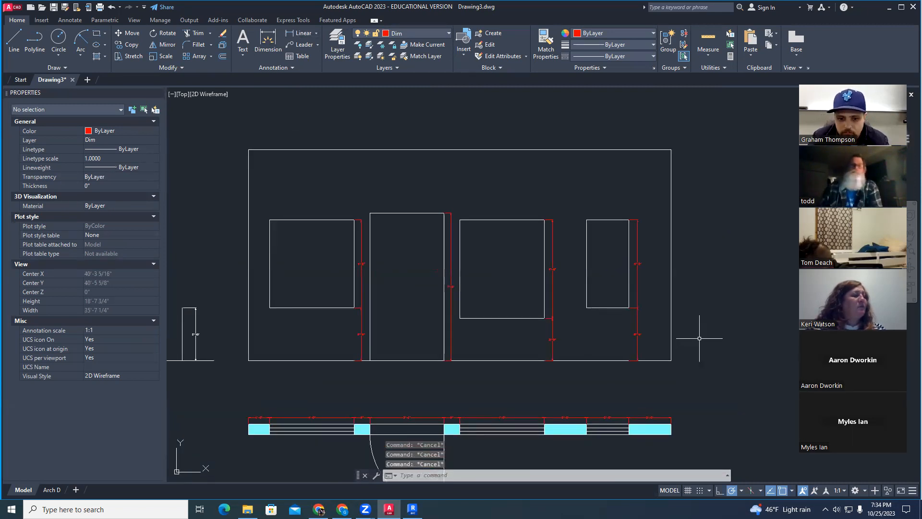
middle_drag(700, 340, 701, 315)
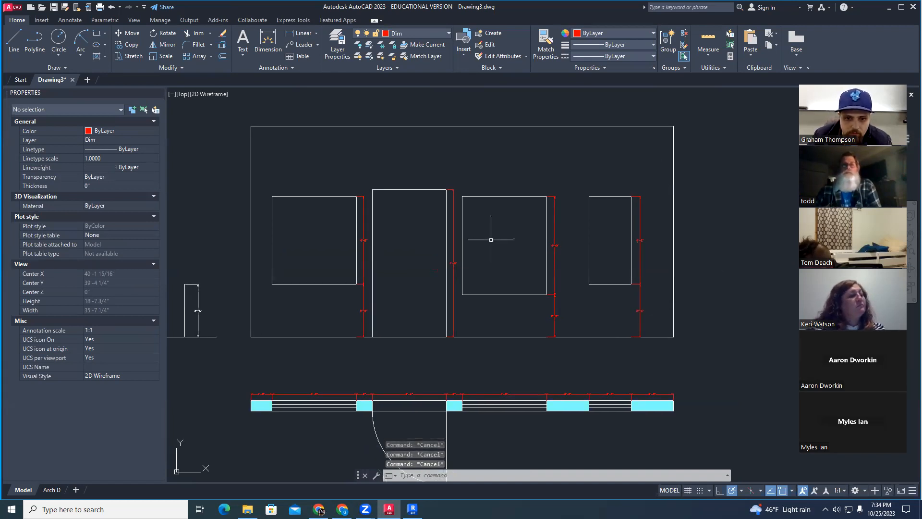
click(420, 33)
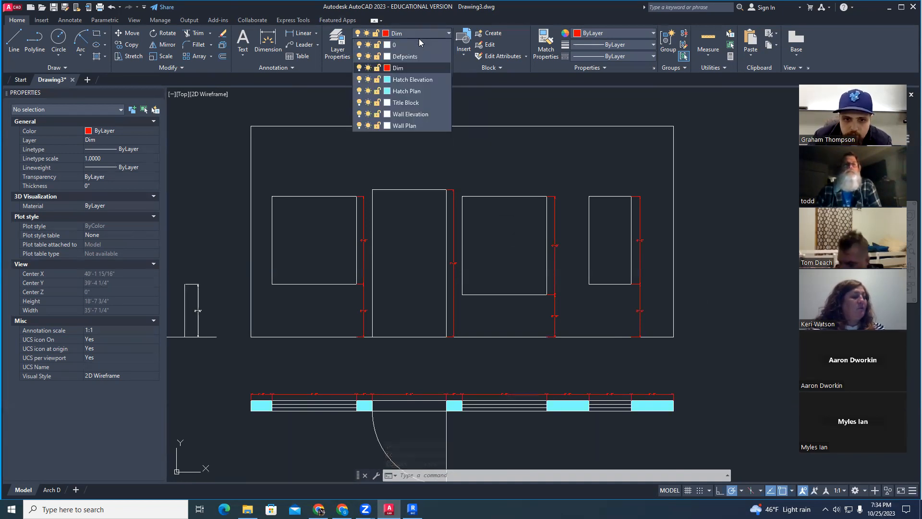
click(413, 80)
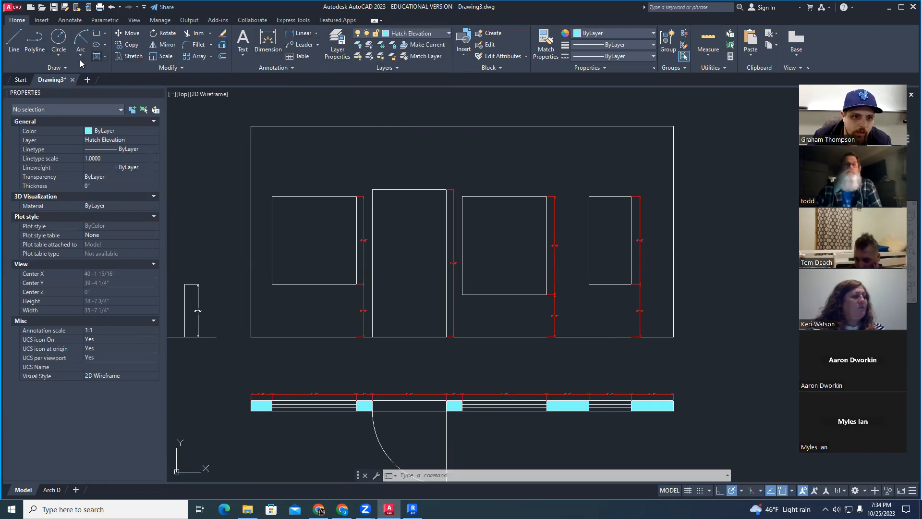
click(96, 57)
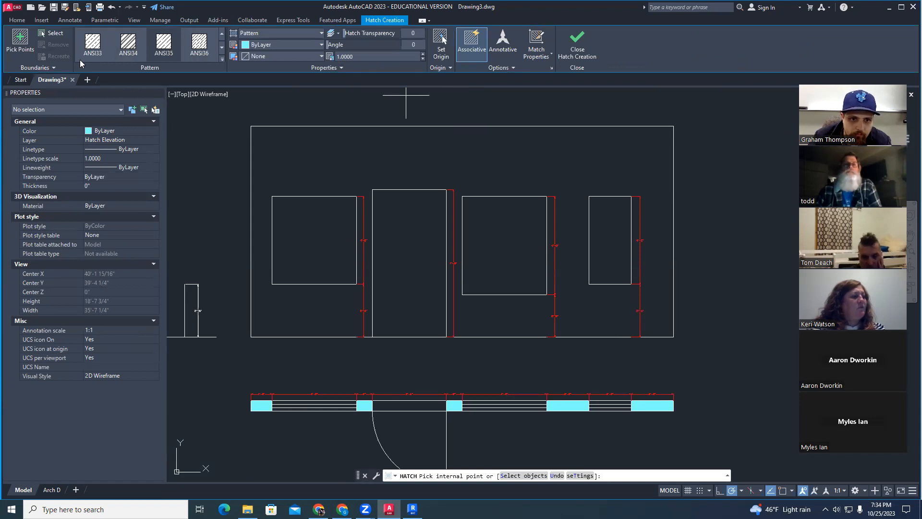
click(352, 156)
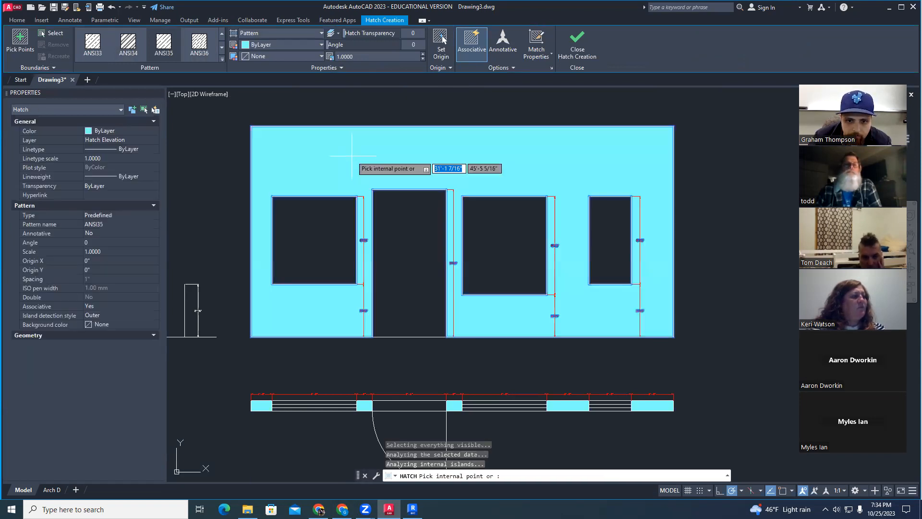
key(Escape)
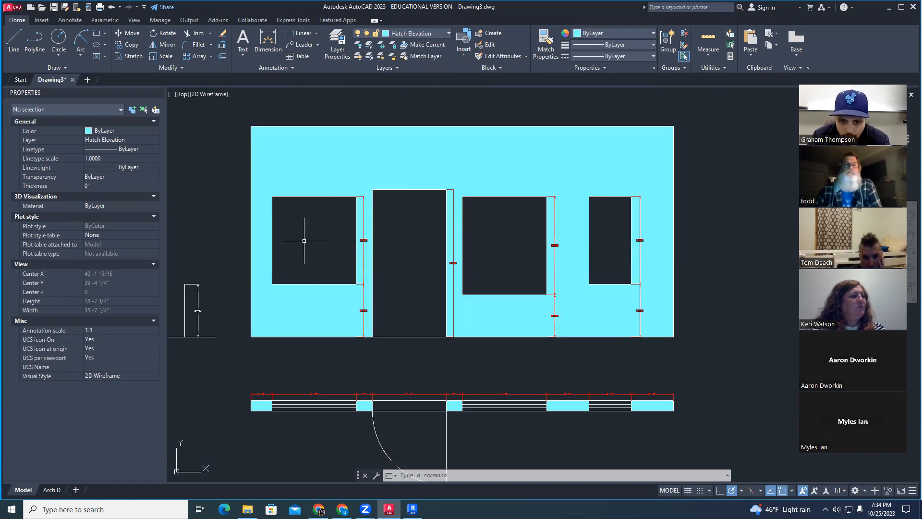
key(Escape)
key(Escape)
key(Escape)
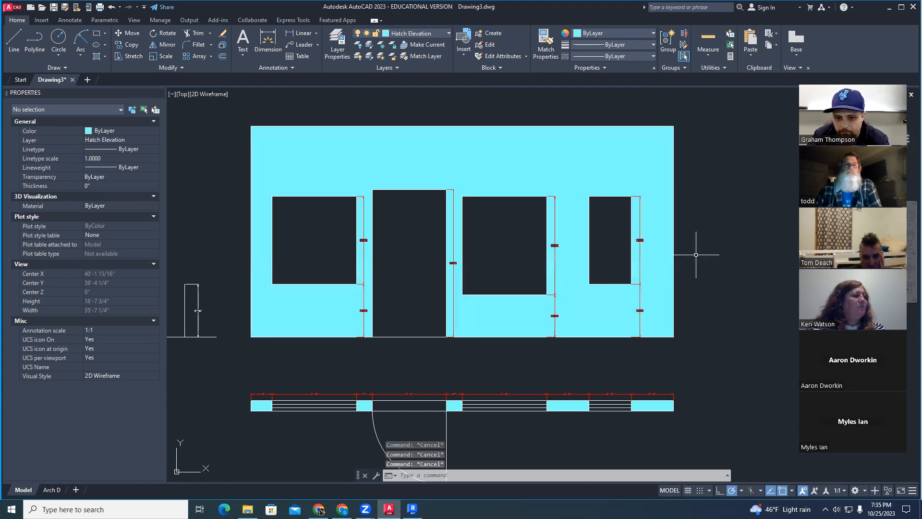
Turn off the current Hatch Elevation layer to hide the wall hatch.
scroll(696, 255, up, 6)
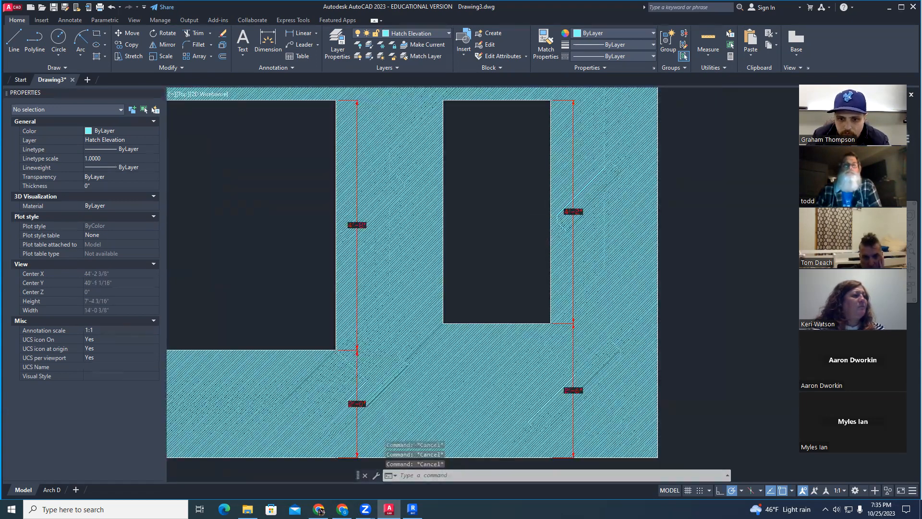
scroll(355, 233, down, 5)
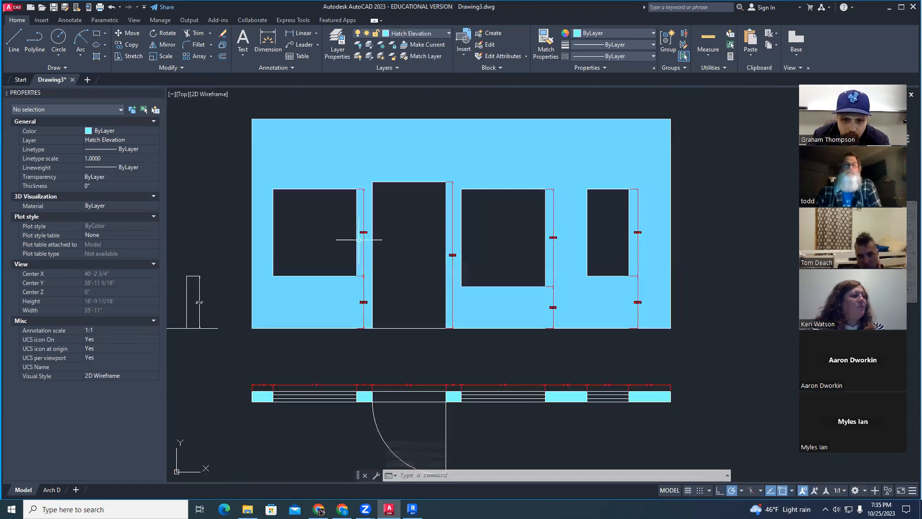
click(421, 33)
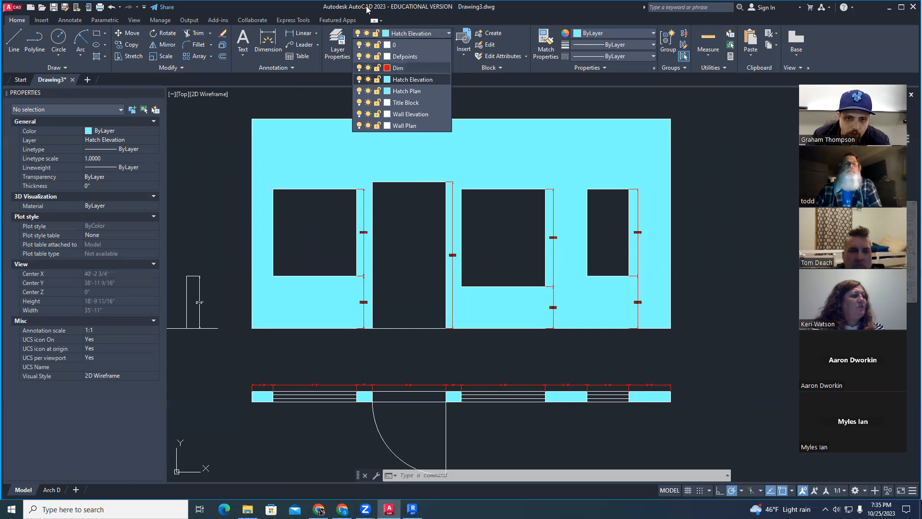
click(356, 37)
click(358, 34)
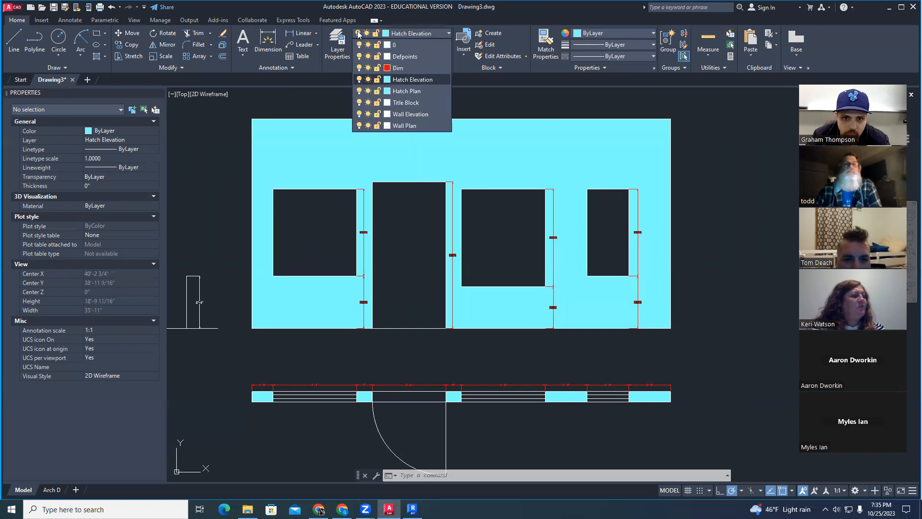
click(360, 80)
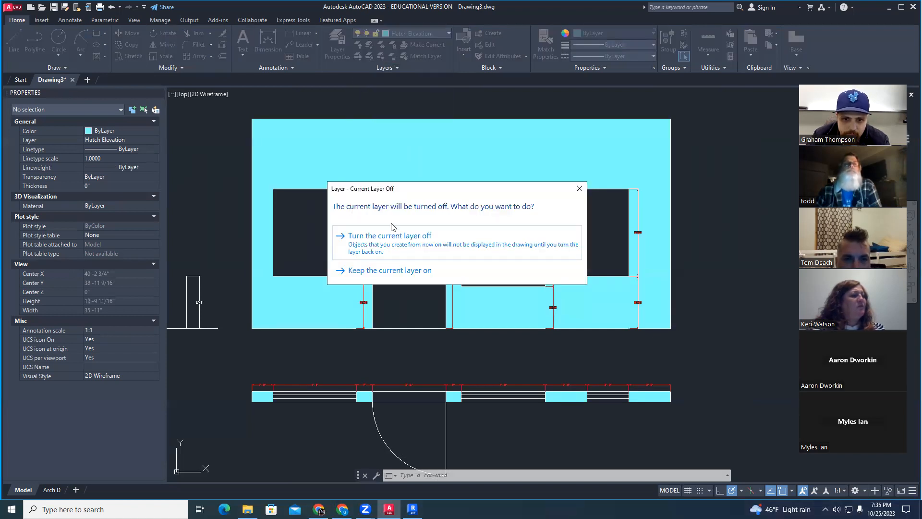
click(392, 245)
click(703, 258)
key(Escape)
key(Escape)
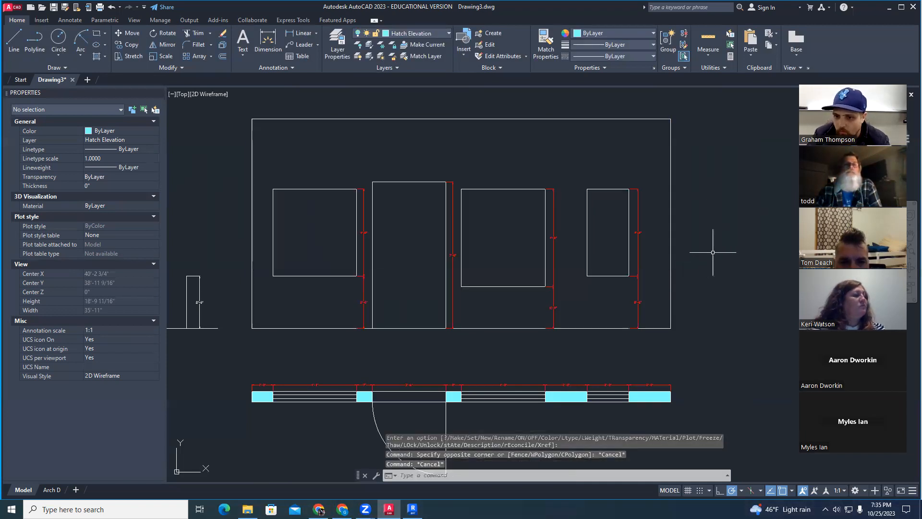
Turn the Hatch Elevation layer back on and switch it off again.
middle_drag(712, 251, 663, 257)
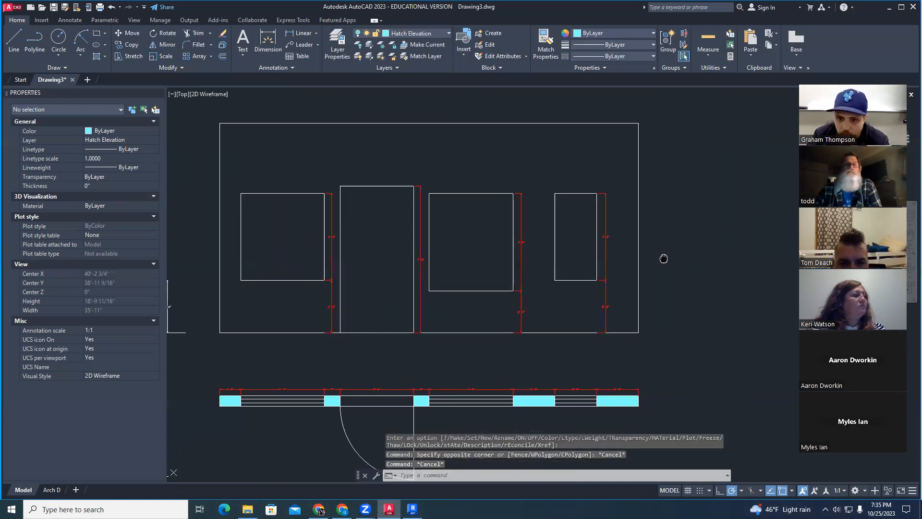
click(403, 33)
click(359, 77)
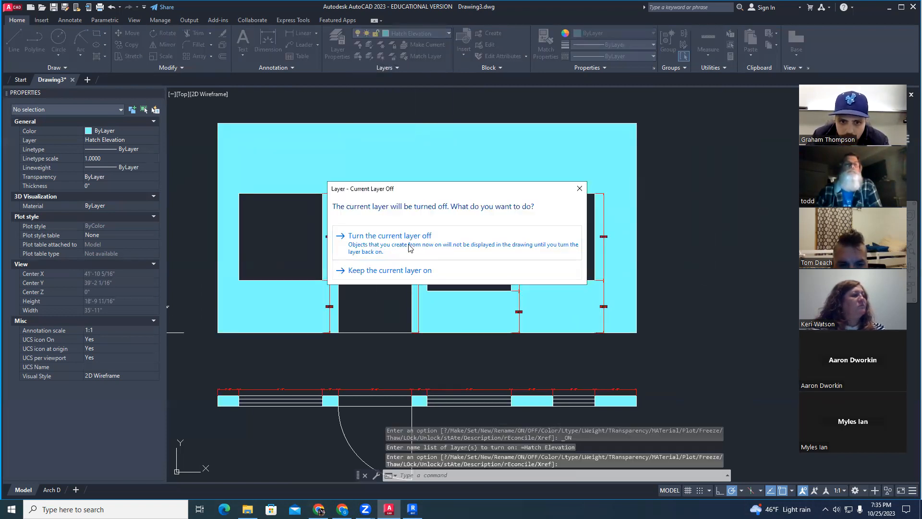
click(409, 247)
click(734, 258)
key(Escape)
key(Escape)
key(Escape)
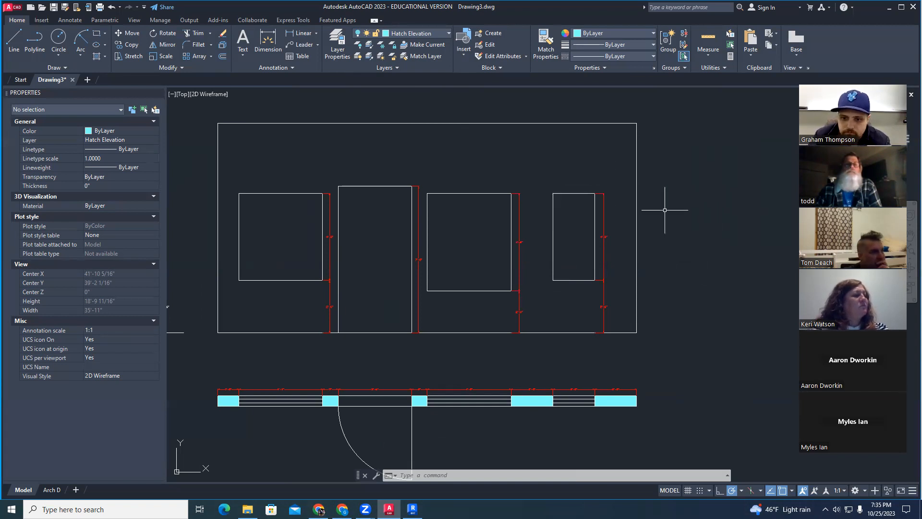
scroll(665, 210, down, 1)
scroll(619, 274, down, 1)
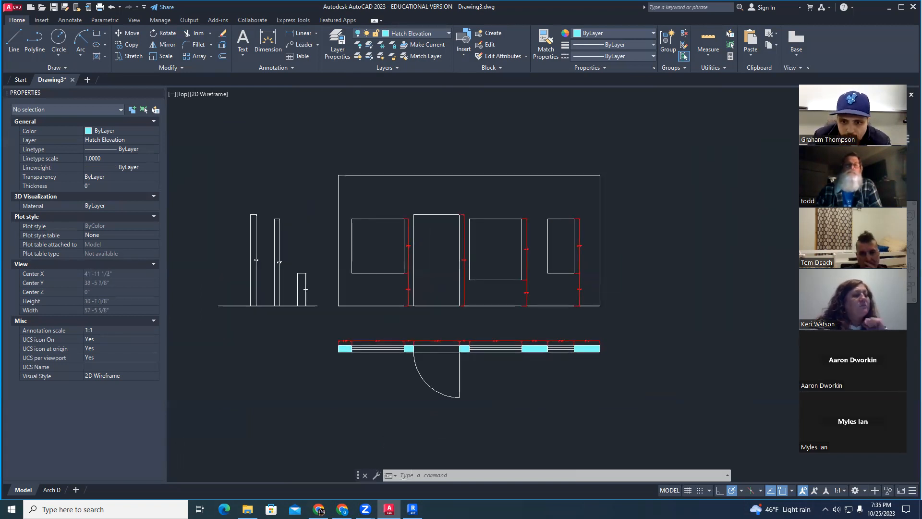
scroll(599, 286, up, 2)
mouse_move(598, 288)
middle_down()
mouse_move(631, 294)
mouse_move(647, 280)
mouse_move(678, 291)
middle_up()
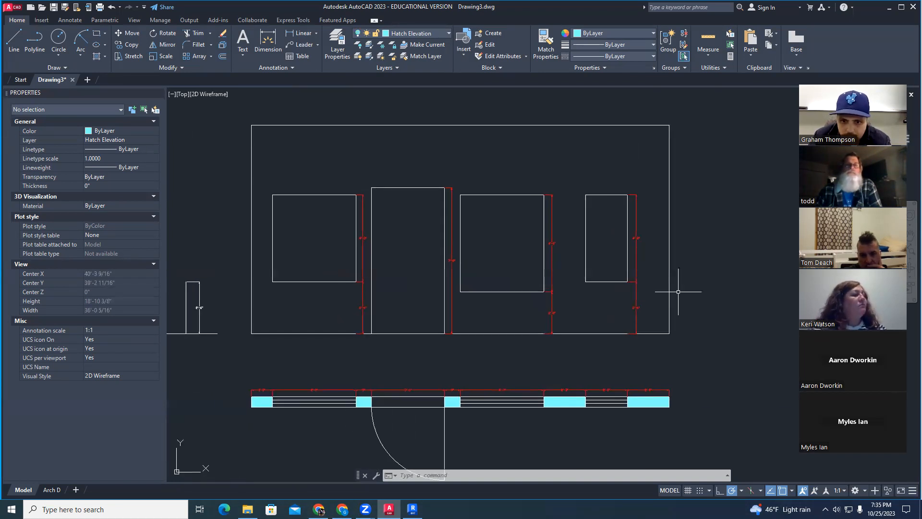
scroll(574, 296, up, 2)
scroll(575, 295, down, 2)
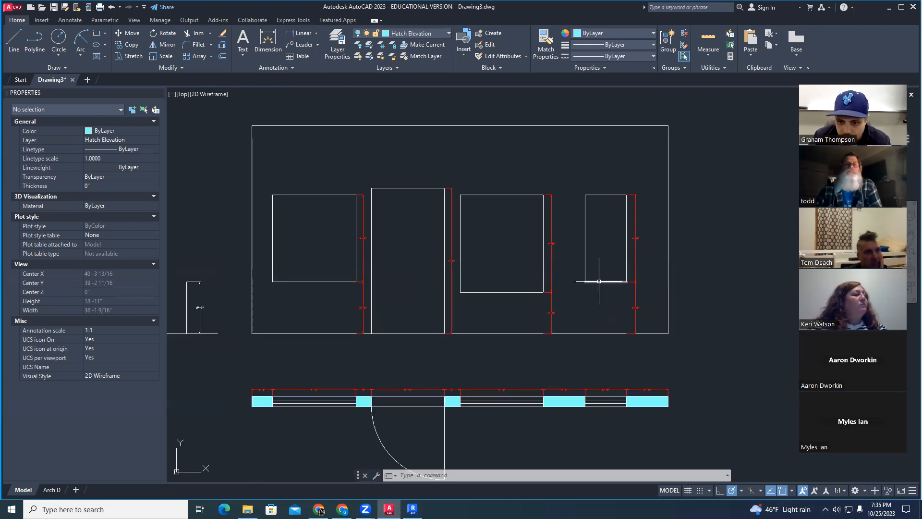
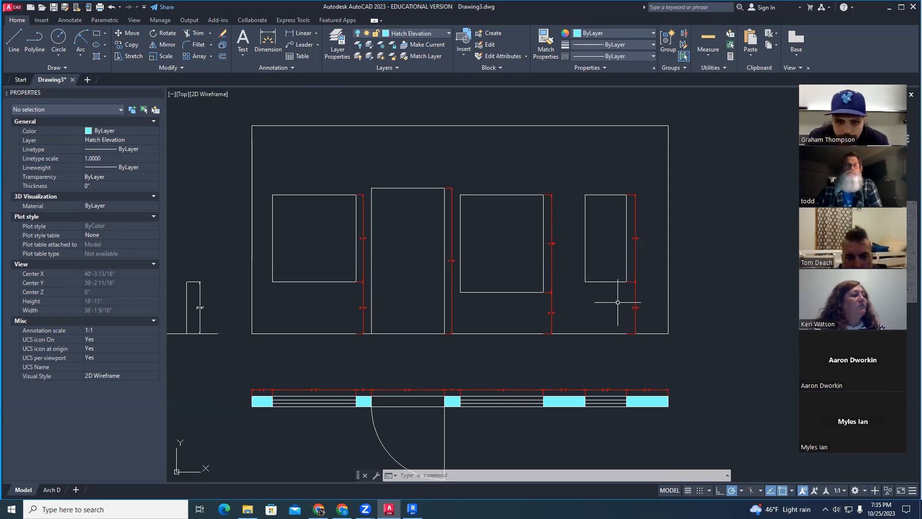
key(Escape)
key(Escape)
key(Escape)
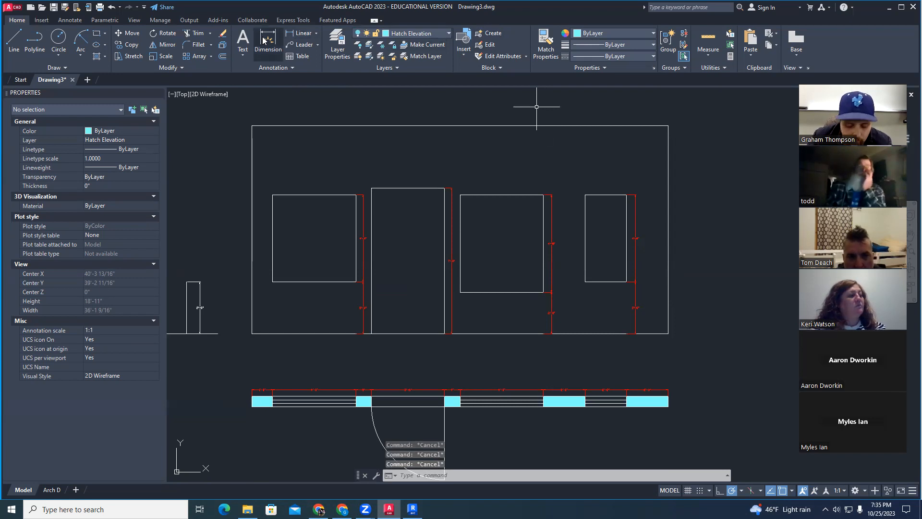
Make Wall Elevation the current layer and draw a vertical line joining the top and bottom edge midpoints of the window right of the door.
text(l)
key(Escape)
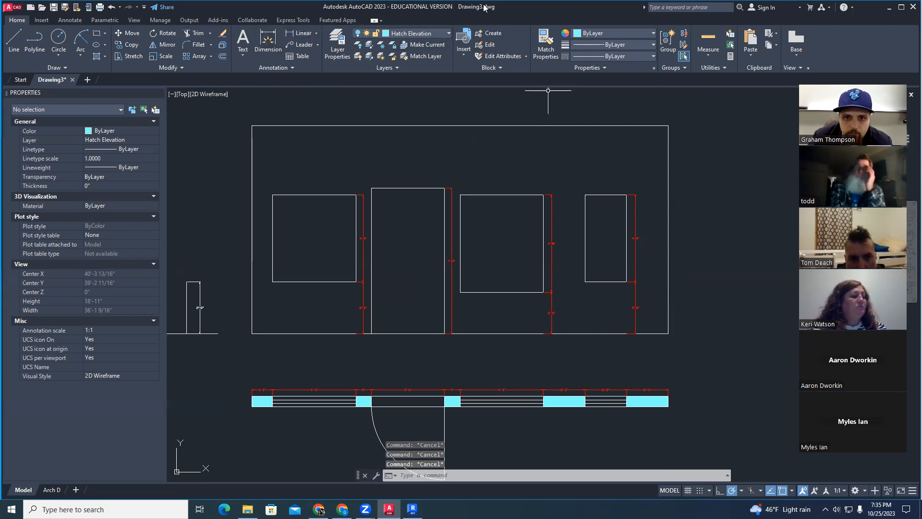
click(414, 35)
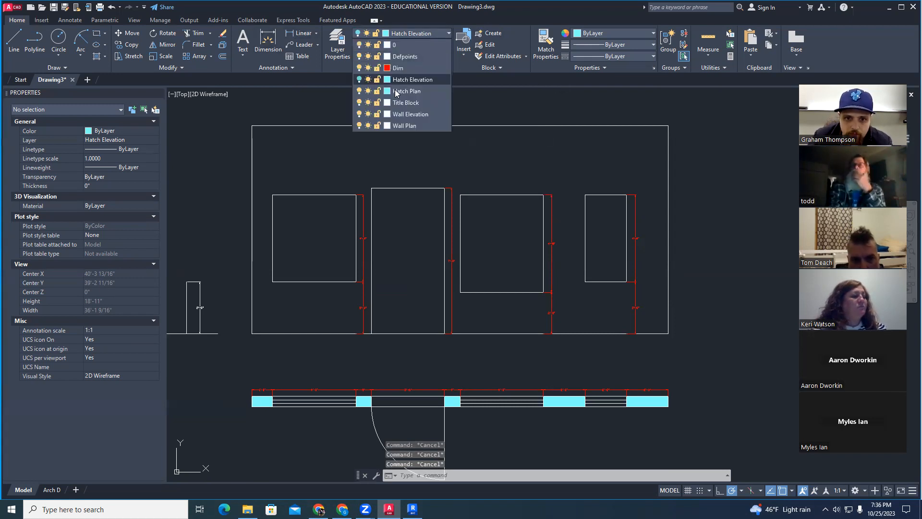
click(414, 116)
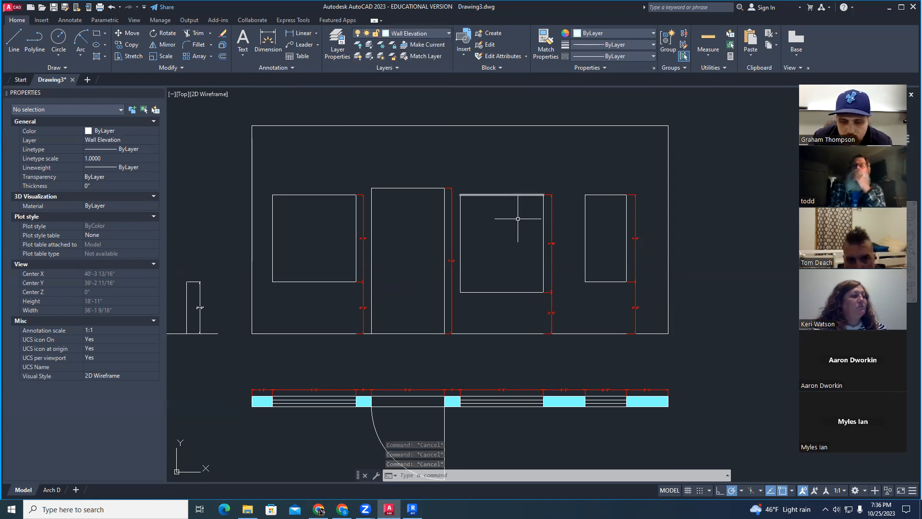
text(l)
key(Return)
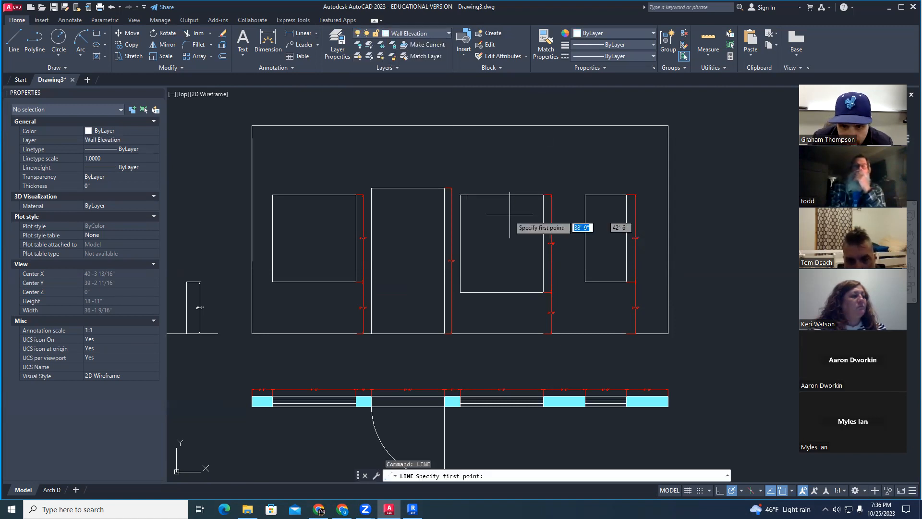
click(502, 194)
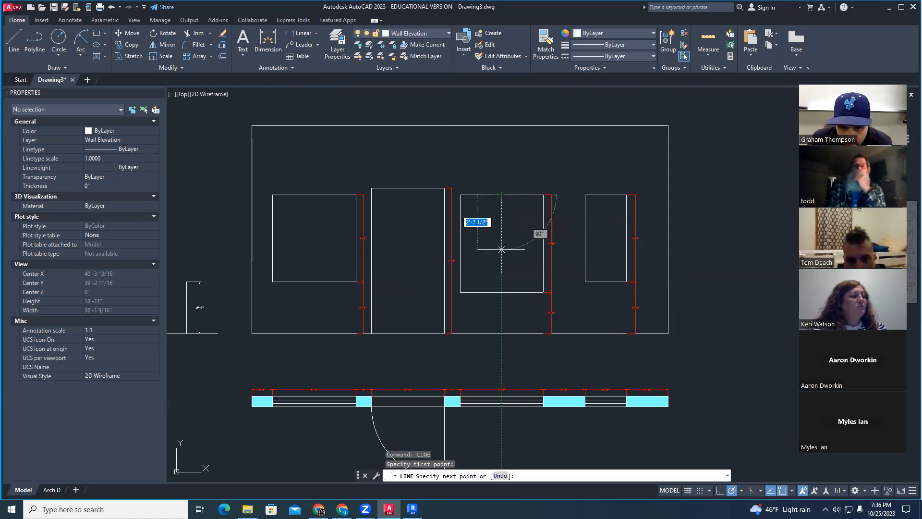
click(503, 292)
key(Escape)
Draw a horizontal line between the side midpoints of the window right of the door, dividing it into four panes.
text(l)
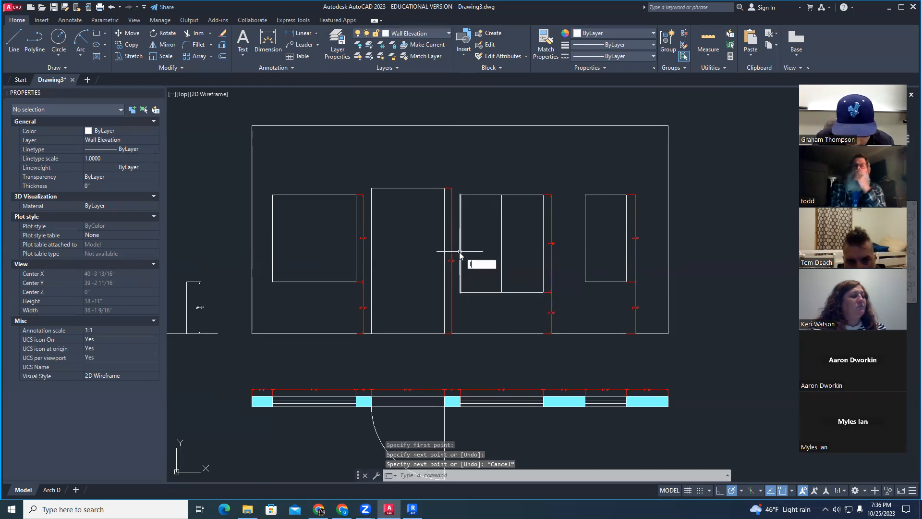
key(Return)
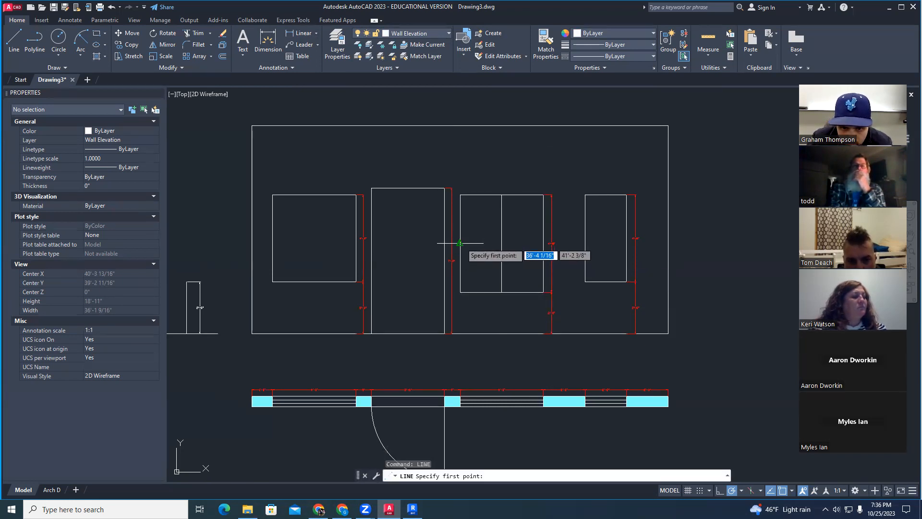
click(461, 243)
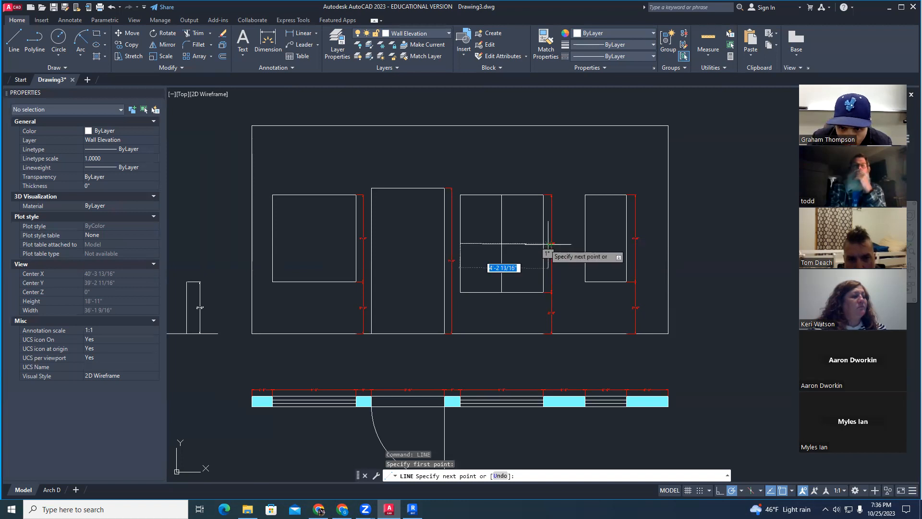
click(543, 243)
key(Escape)
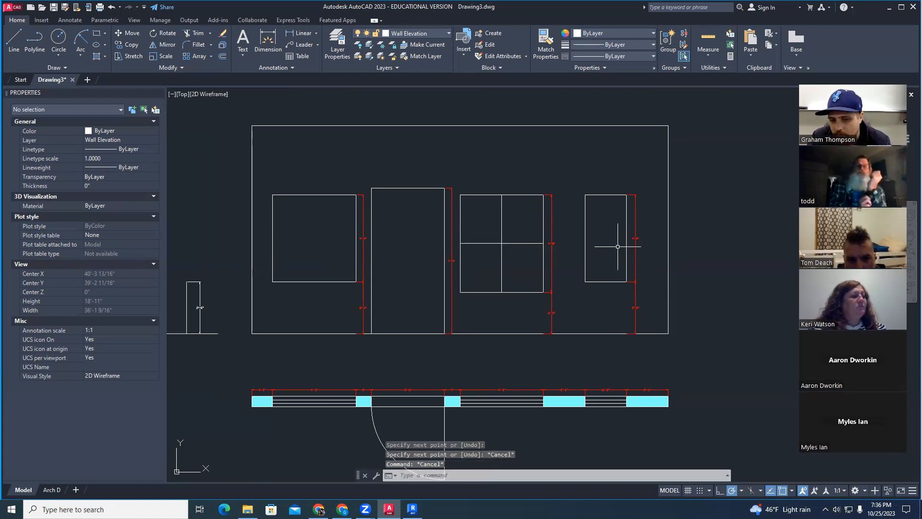
scroll(614, 247, up, 2)
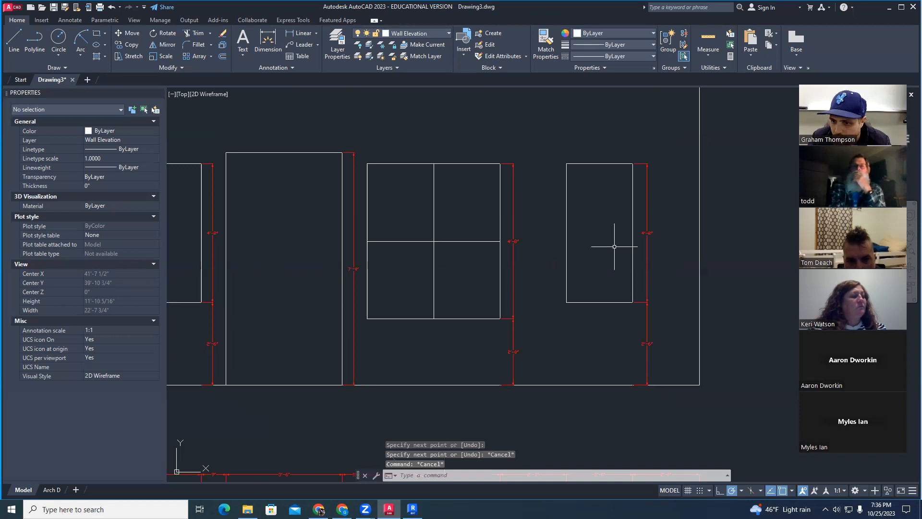
scroll(615, 247, down, 2)
key(Escape)
key(Escape)
scroll(624, 266, up, 2)
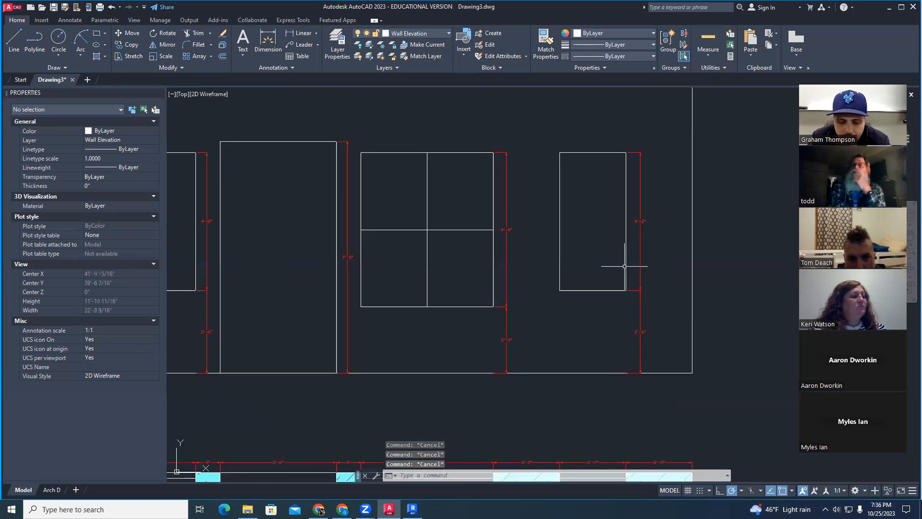
scroll(625, 265, down, 2)
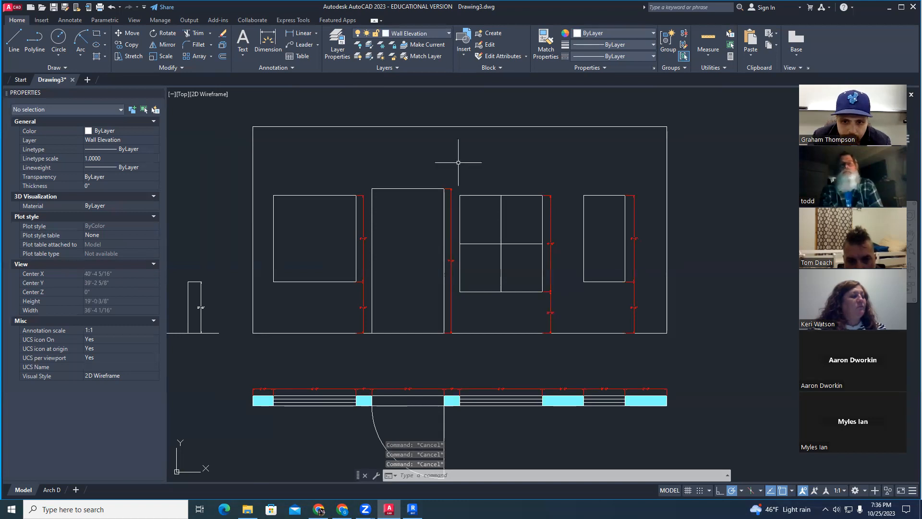
click(401, 34)
click(402, 35)
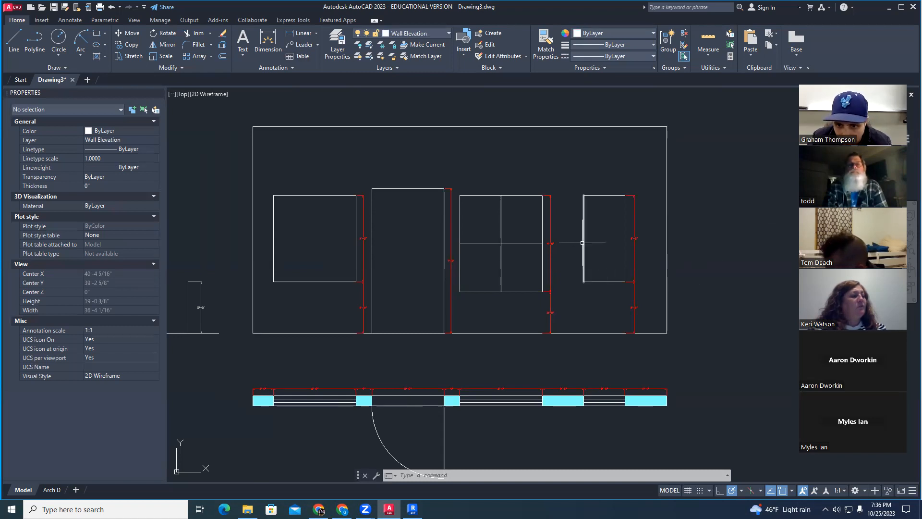
Draw a horizontal line between the side midpoints of the narrow rightmost window, splitting it into two sashes.
key(Escape)
text(line)
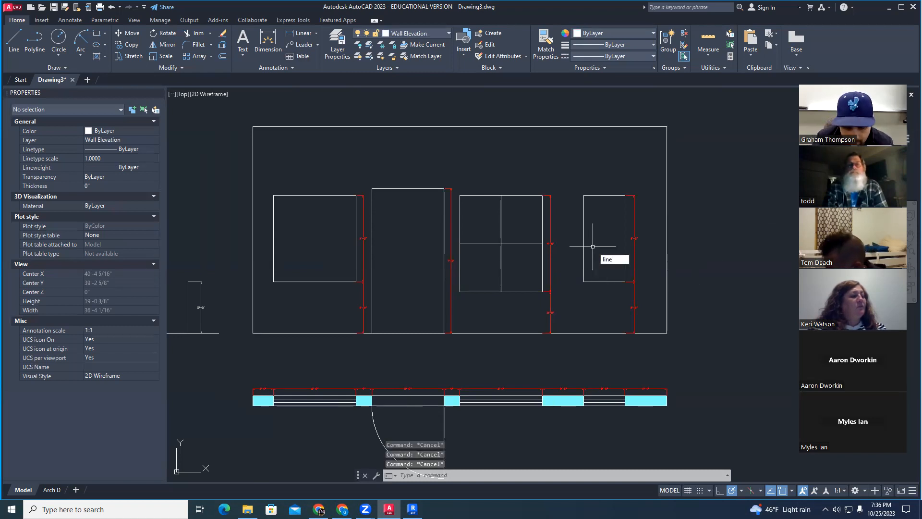
key(Return)
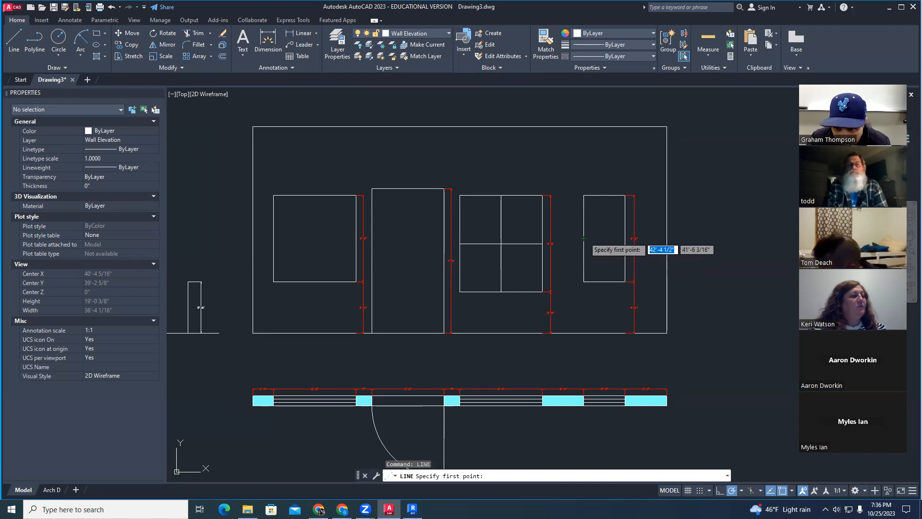
click(583, 238)
key(Escape)
key(Escape)
key(Escape)
key(Escape)
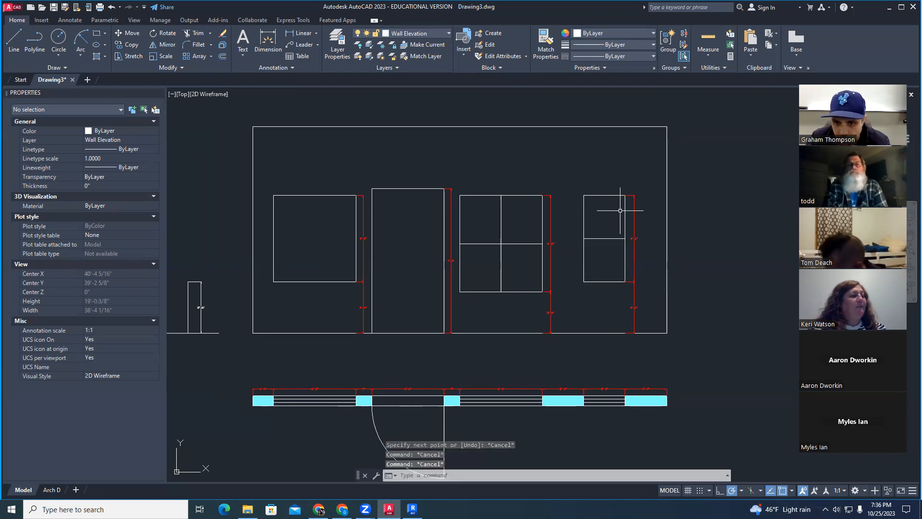
Draw a short vertical line in the middle of the rightmost window's lower sash as an arrow shaft.
scroll(623, 241, up, 5)
scroll(617, 261, down, 2)
mouse_move(609, 278)
middle_down()
mouse_move(602, 292)
mouse_move(591, 247)
middle_up()
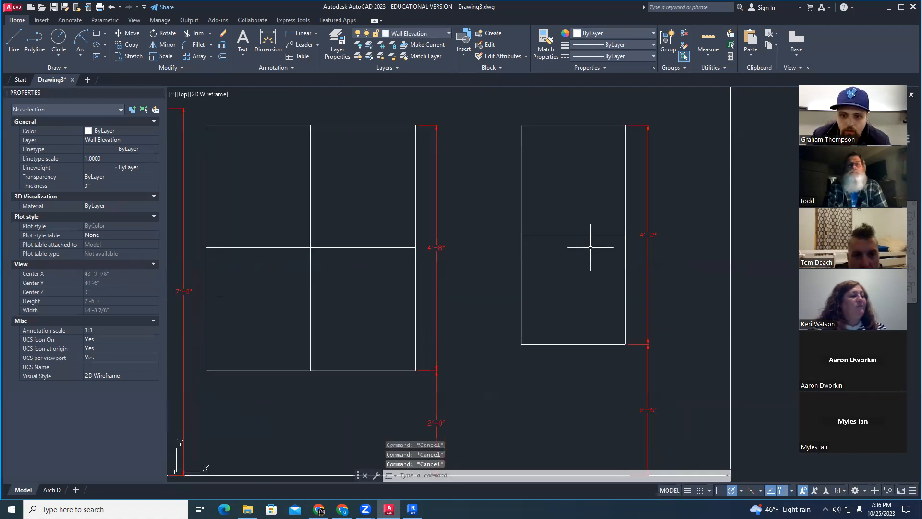
text(l)
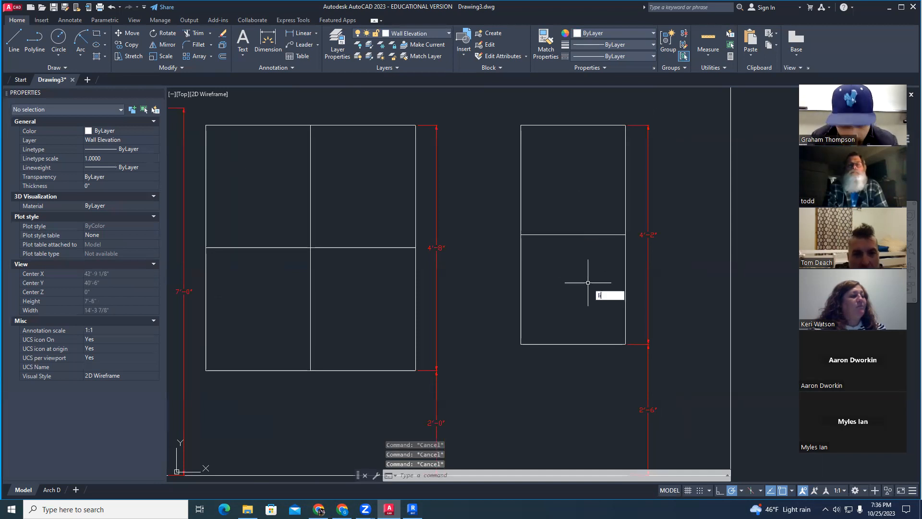
key(Return)
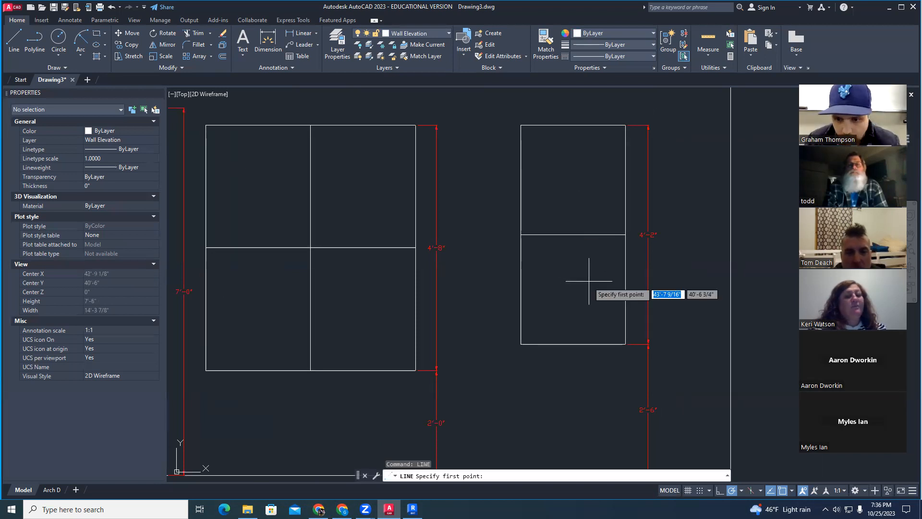
click(574, 303)
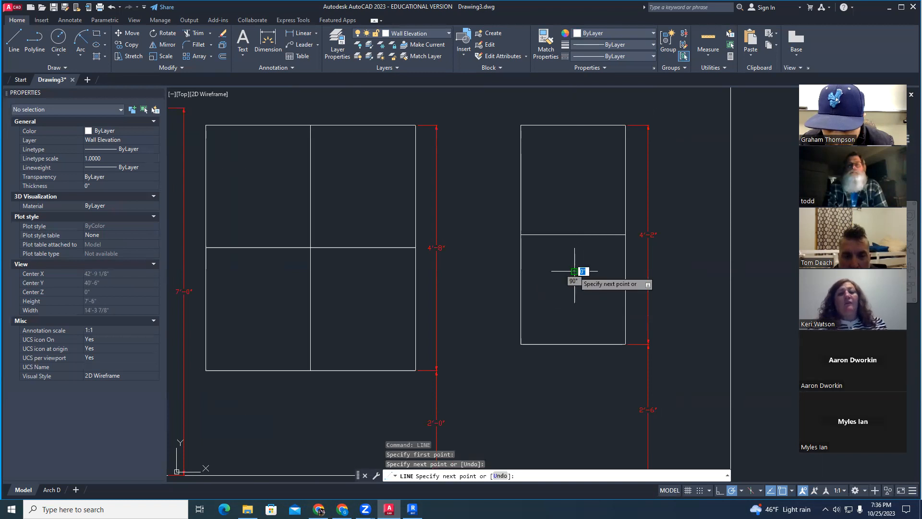
click(574, 272)
key(Escape)
Draw two diagonal lines about 2 3/4 inches long downward from the shaft's top end to form an upward arrowhead.
text(L)
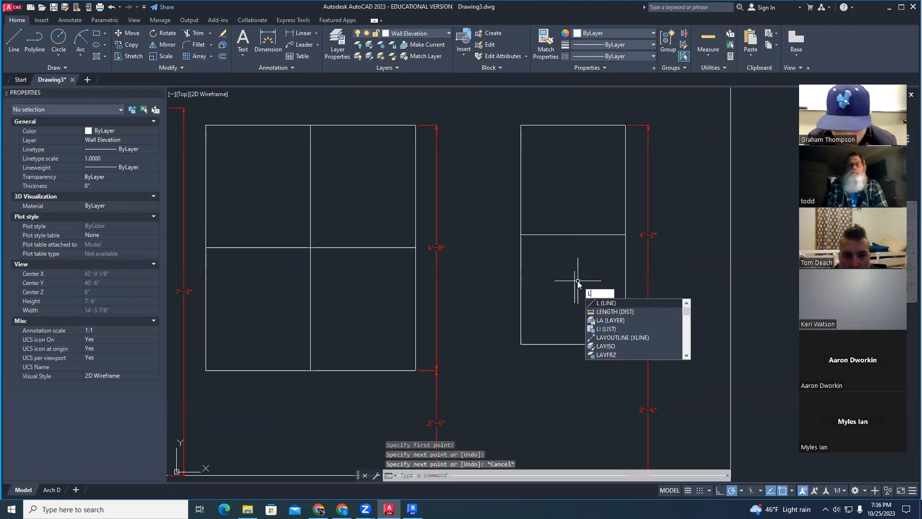
key(Escape)
text(l)
key(Return)
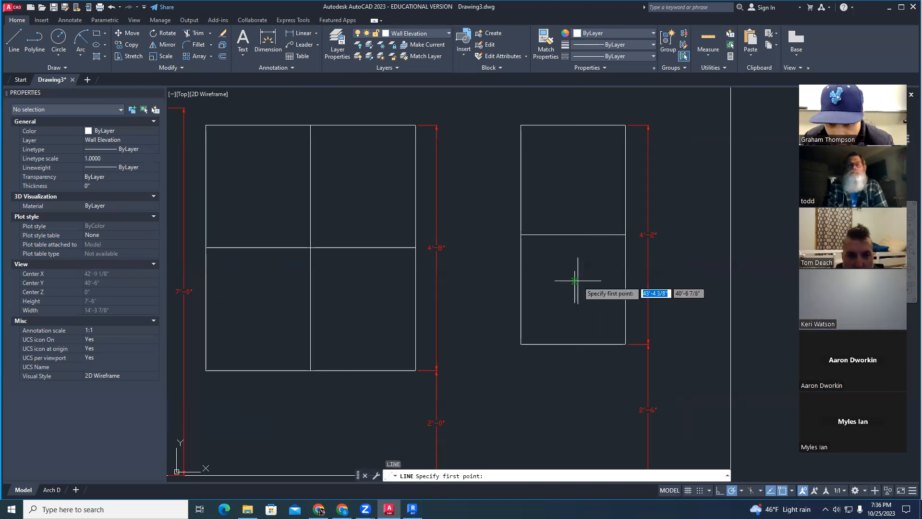
click(574, 272)
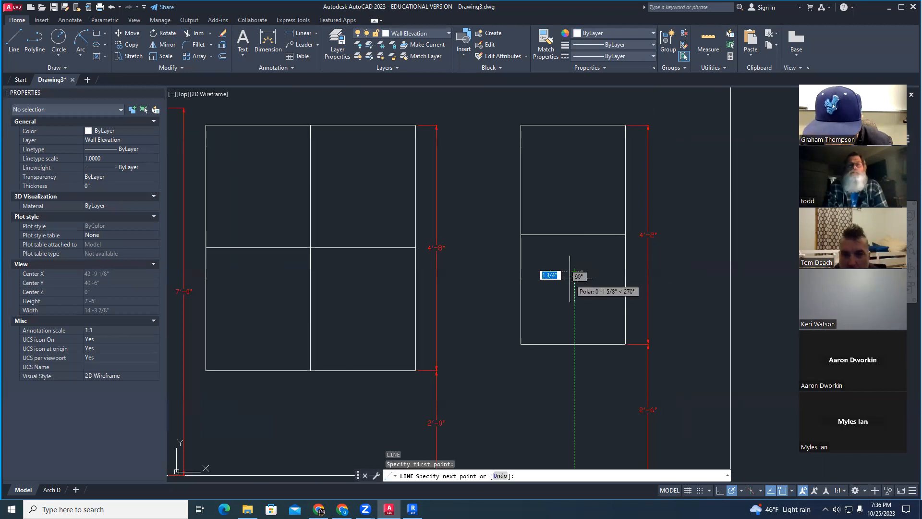
click(565, 282)
key(Escape)
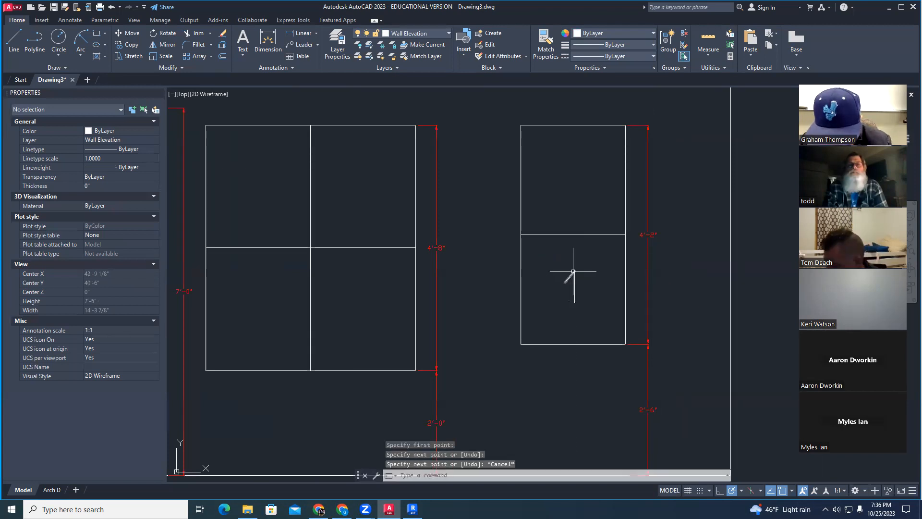
key(Return)
click(574, 272)
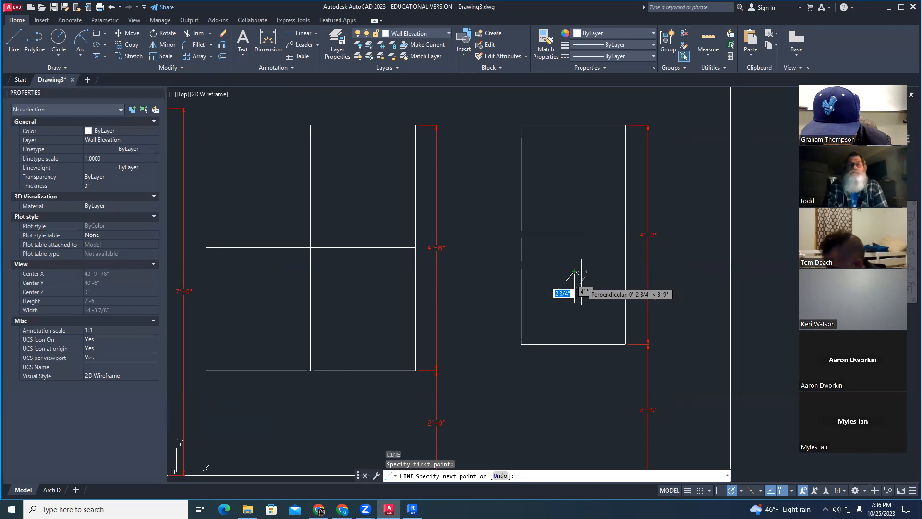
key(Escape)
key(Escape)
scroll(678, 305, down, 6)
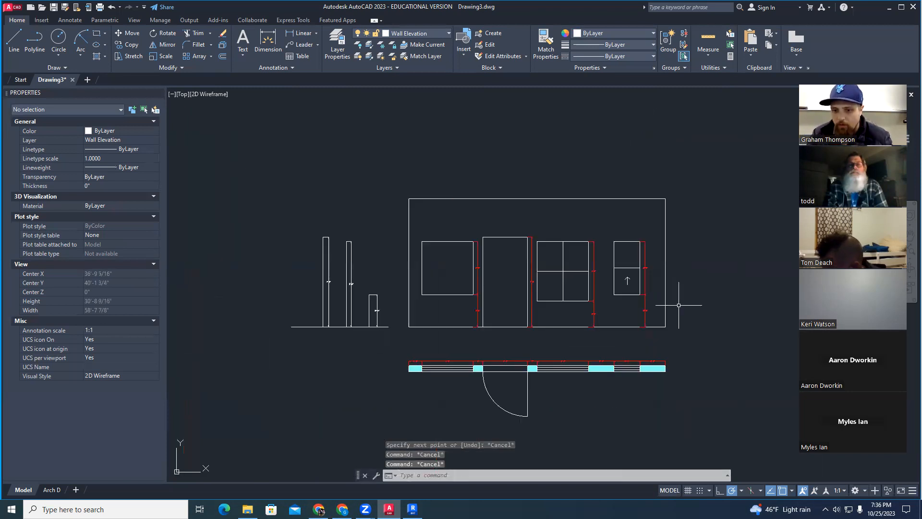
key(Escape)
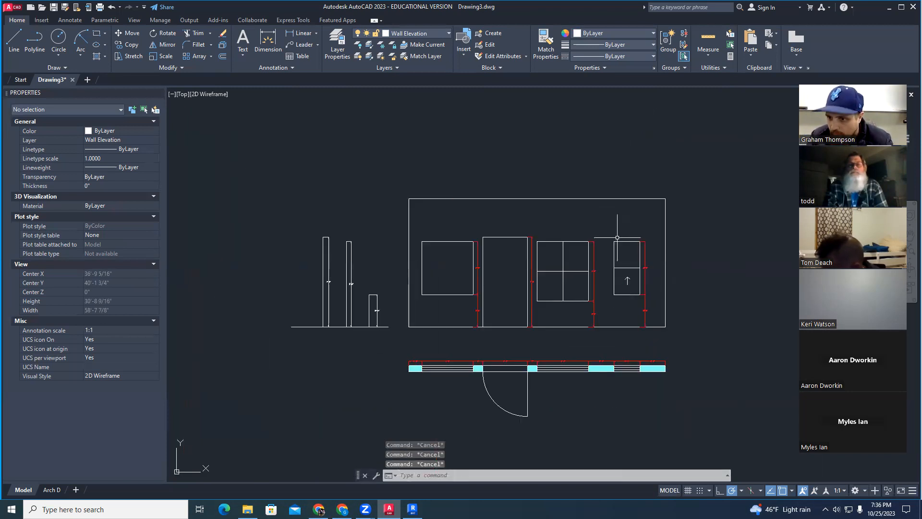
Draw a vertical line joining the top and bottom edge midpoints of the window left of the door.
scroll(668, 291, up, 2)
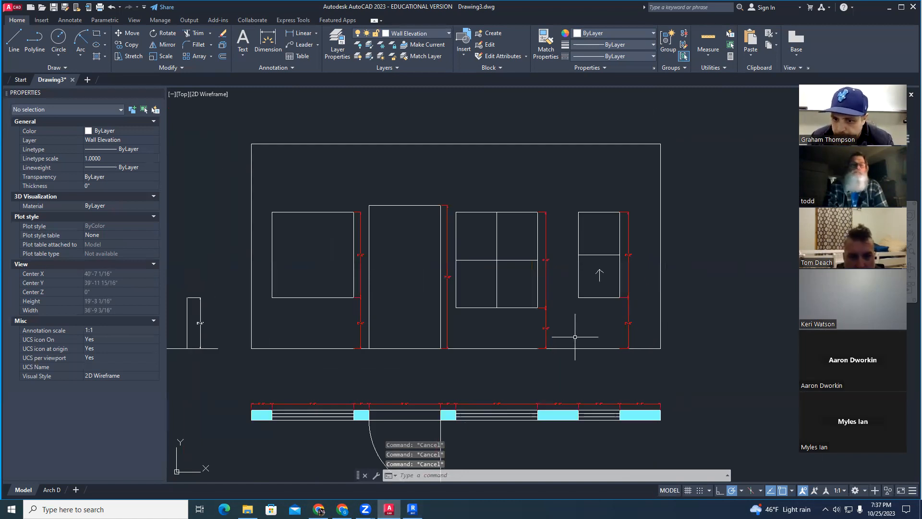
middle_drag(331, 282, 423, 286)
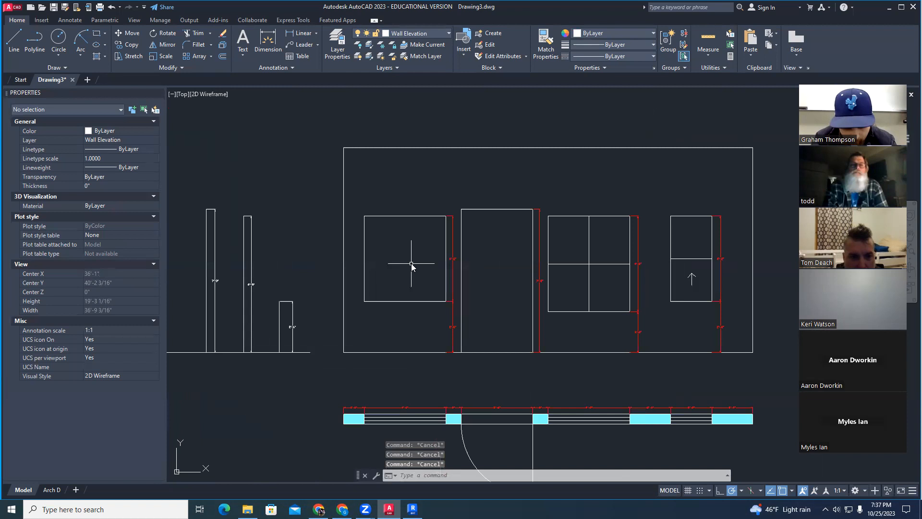
key(Return)
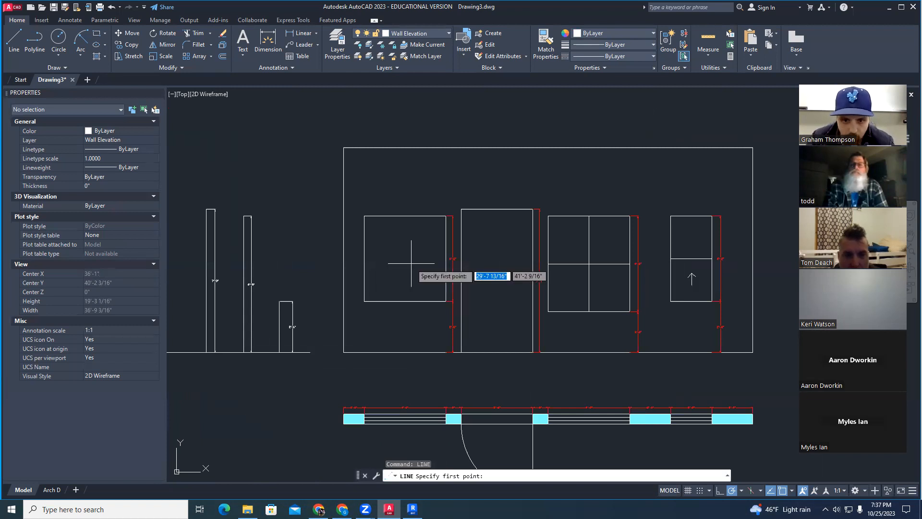
click(405, 215)
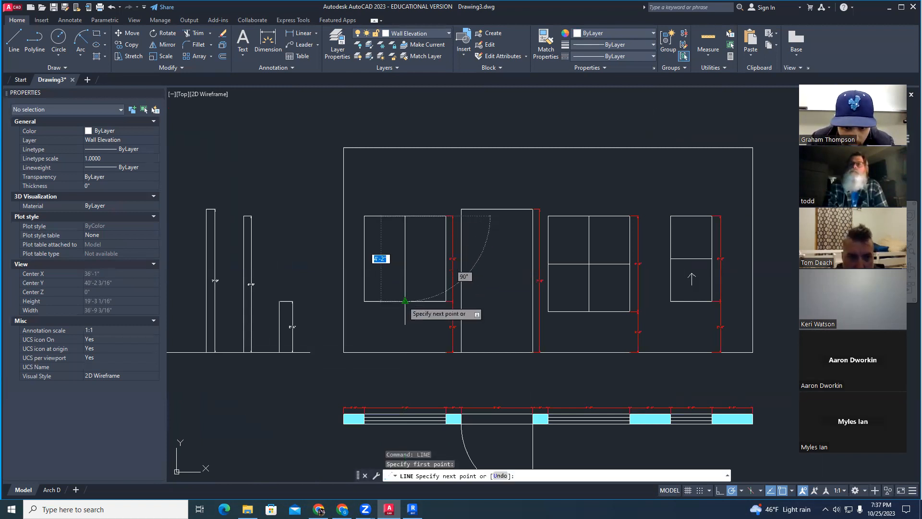
click(404, 301)
key(Escape)
Draw a short horizontal line in the right pane of the window left of the door as an arrow shaft.
scroll(434, 263, up, 2)
text(line)
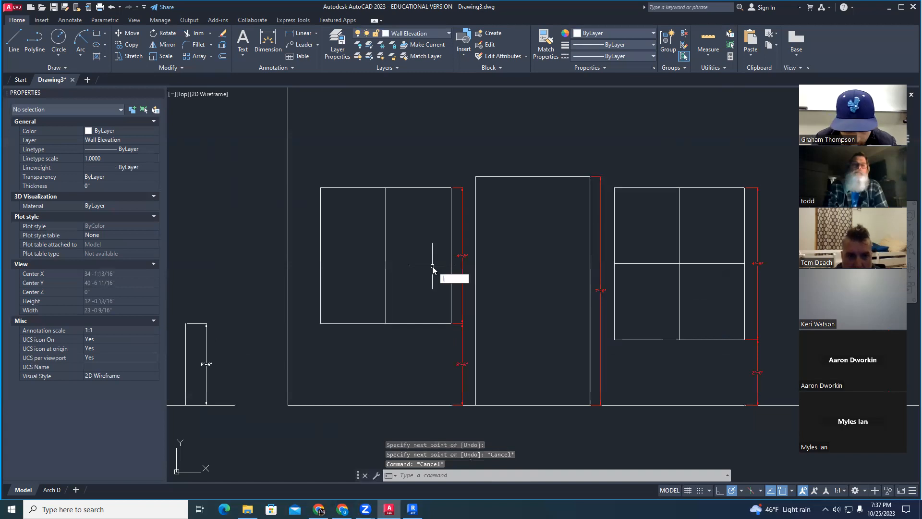
key(Return)
scroll(437, 262, up, 4)
click(437, 249)
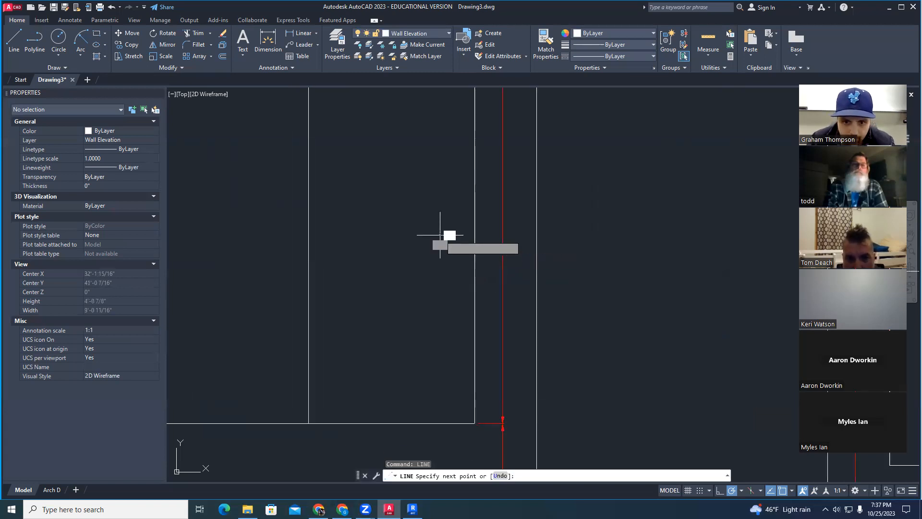
key(Escape)
key(Escape)
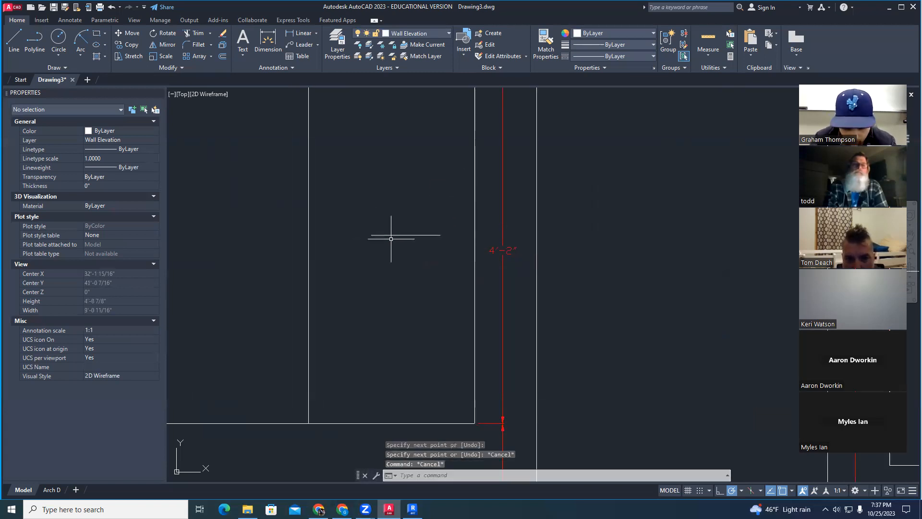
Draw two diagonal lines about 3 inches long from the shaft's left end to form a left-pointing arrowhead.
text(l)
key(Return)
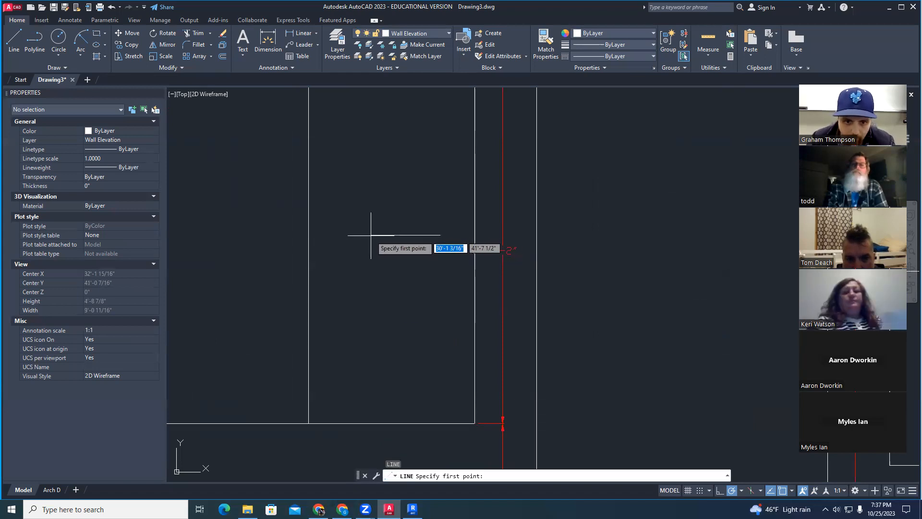
click(371, 236)
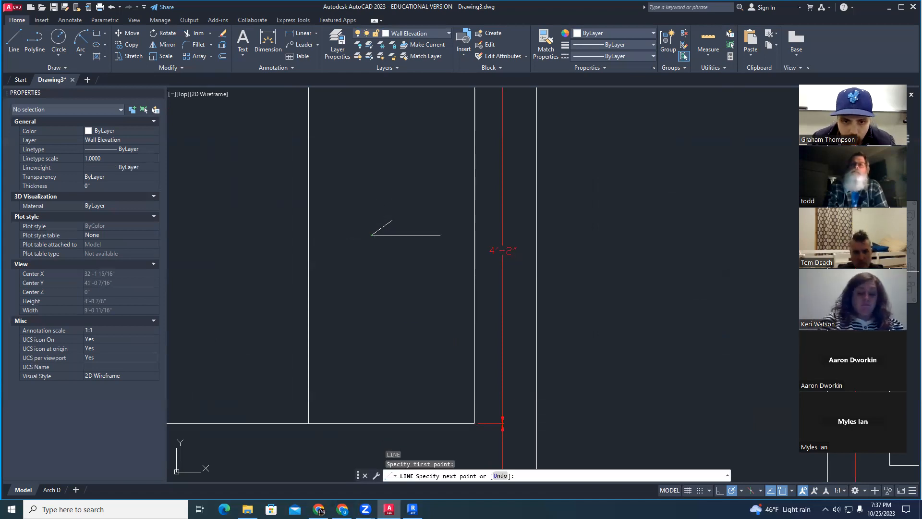
key(Escape)
key(Escape)
text(line)
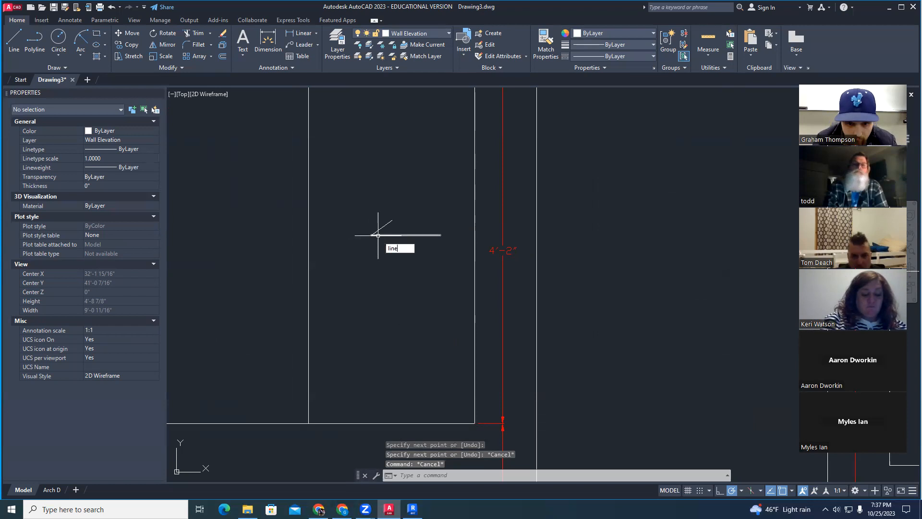
key(Return)
click(372, 234)
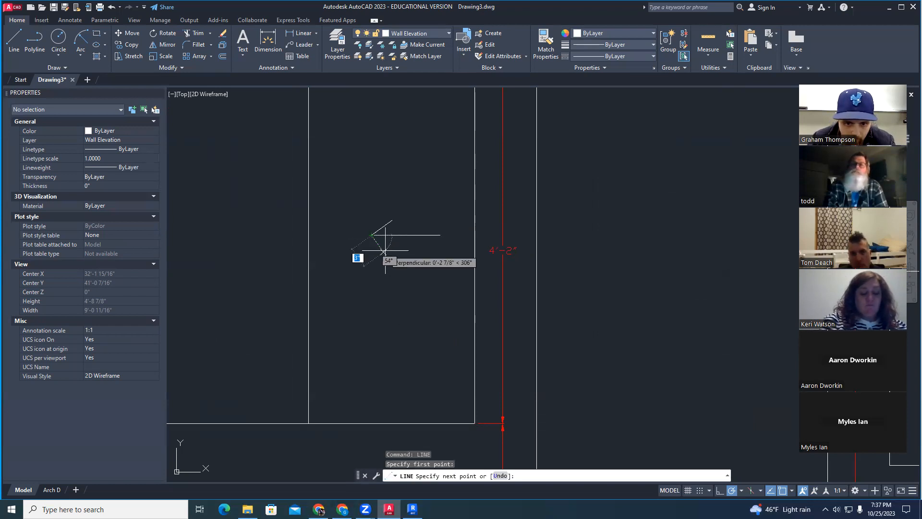
key(Escape)
key(Escape)
key(Escape)
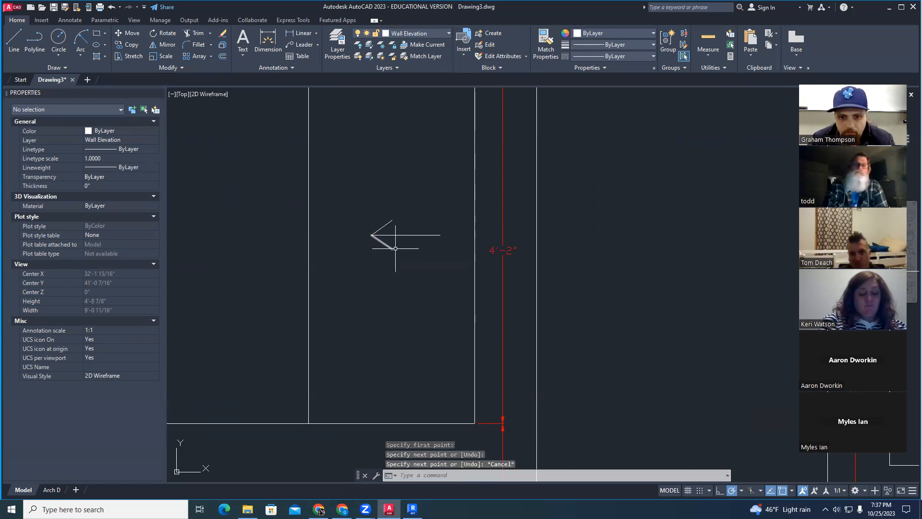
Examine the wall elevation's window divisions, opening arrows and door opening together with the wall plan below.
scroll(419, 244, down, 5)
scroll(417, 238, down, 4)
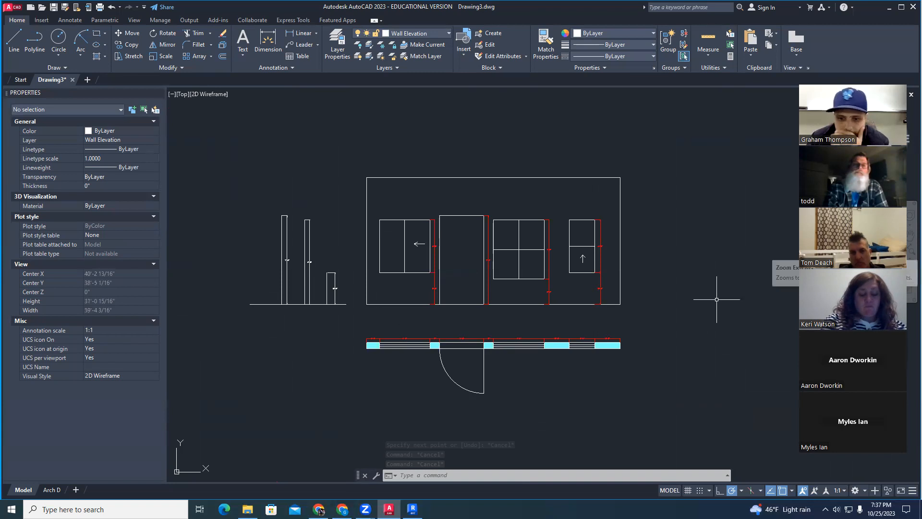
scroll(658, 283, up, 3)
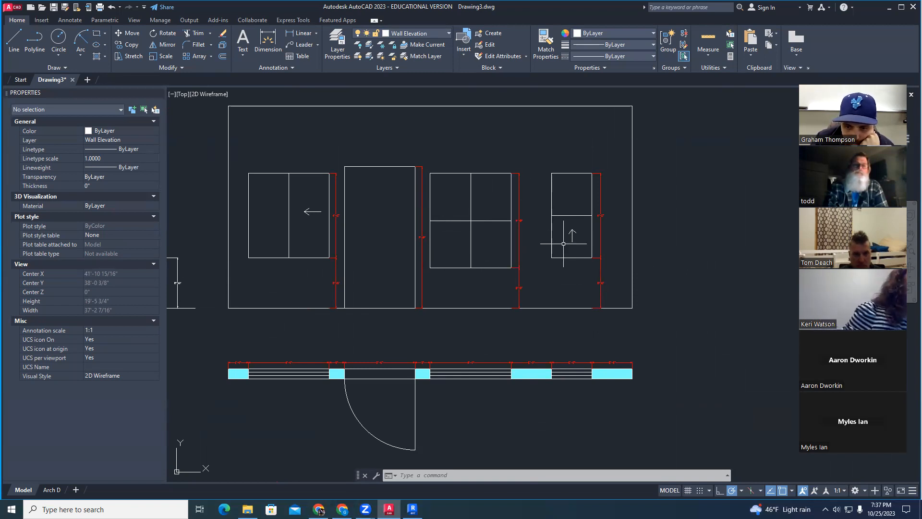
middle_drag(473, 263, 498, 259)
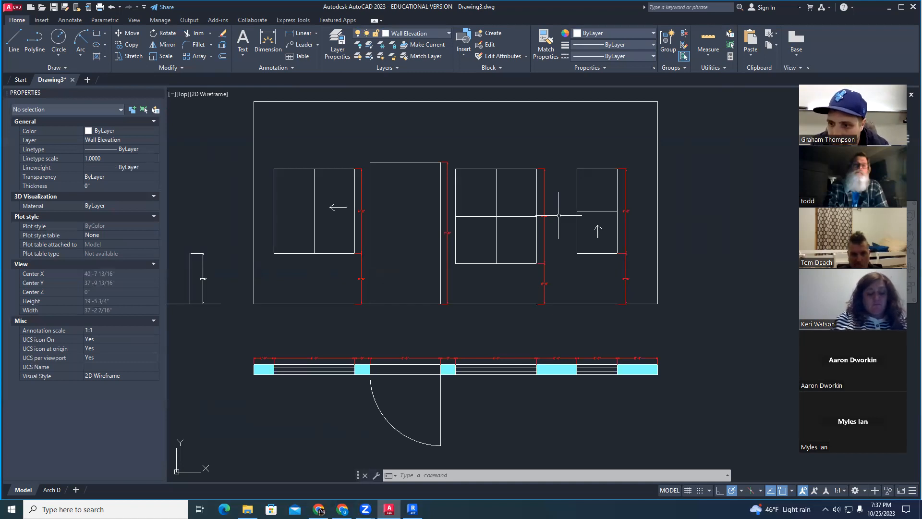
key(Escape)
key(Escape)
key(Escape)
scroll(575, 259, down, 5)
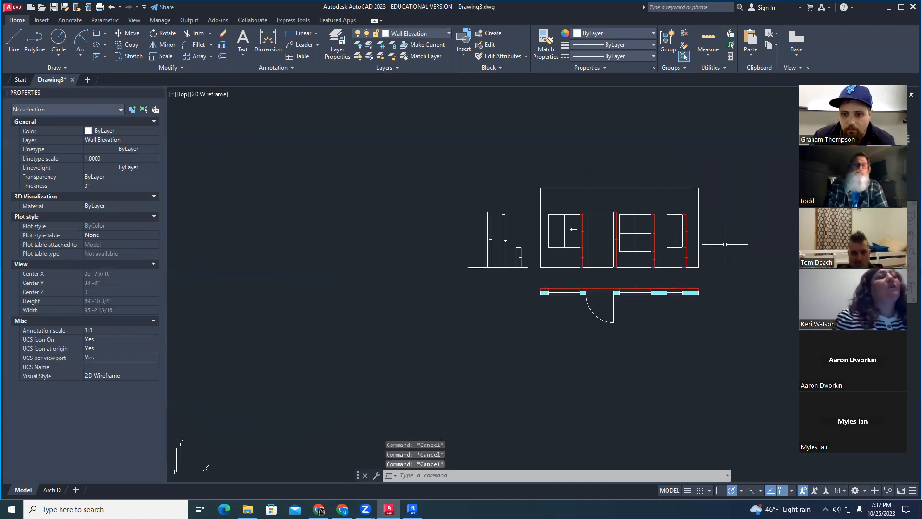
mouse_move(720, 260)
middle_down()
mouse_move(566, 241)
mouse_move(562, 209)
mouse_move(568, 258)
mouse_move(523, 258)
mouse_move(662, 260)
middle_up()
scroll(538, 257, up, 6)
scroll(662, 259, down, 2)
key(Escape)
key(Escape)
key(Escape)
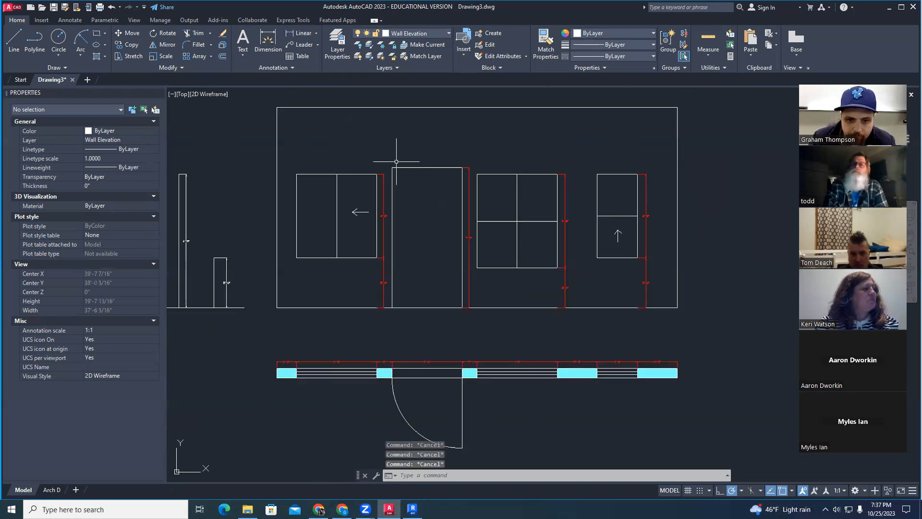
scroll(396, 161, up, 2)
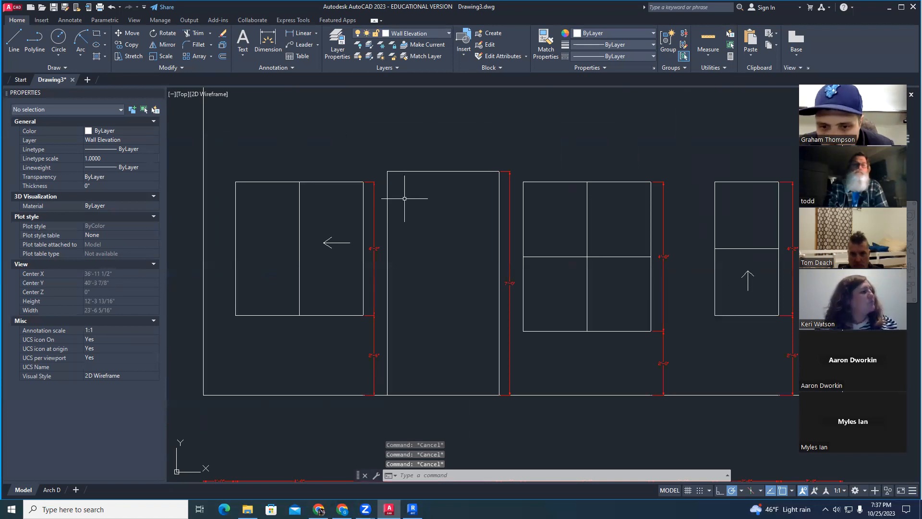
mouse_move(391, 189)
middle_down()
mouse_move(426, 177)
mouse_move(416, 172)
mouse_move(492, 171)
middle_up()
scroll(402, 172, up, 4)
scroll(492, 172, down, 4)
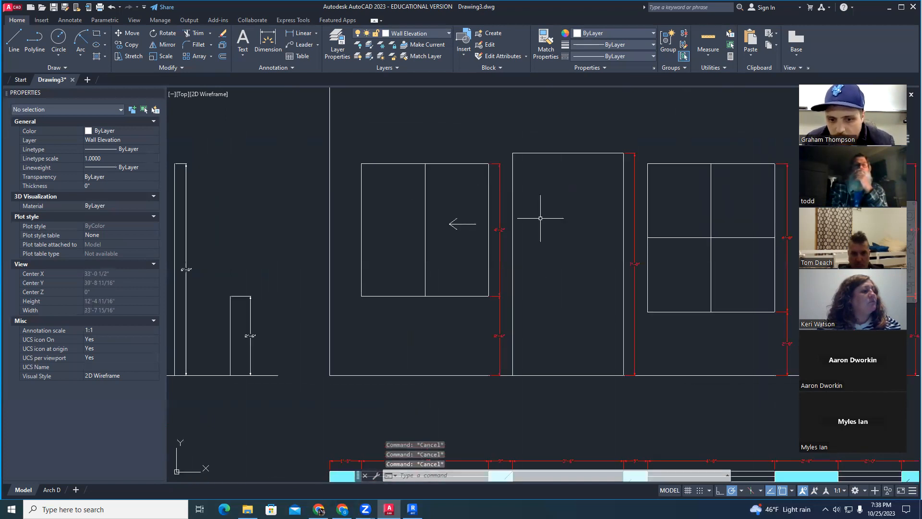
click(402, 34)
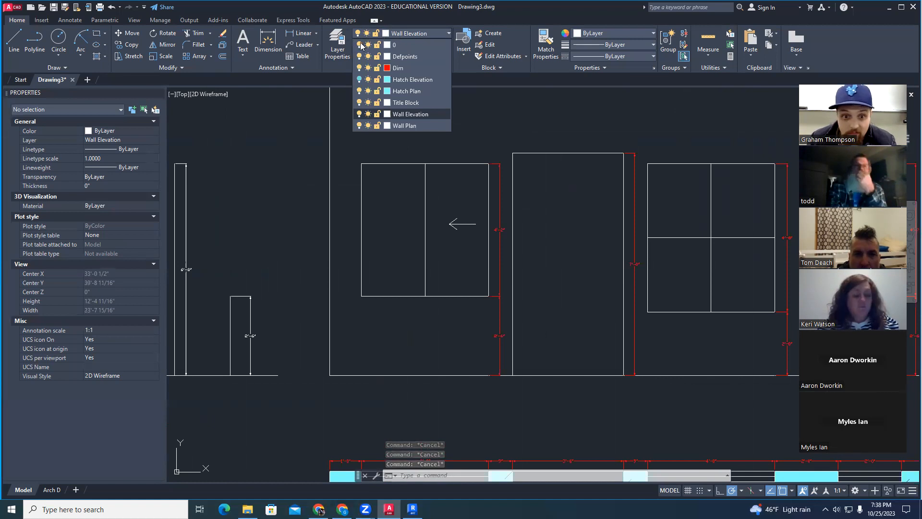
click(408, 34)
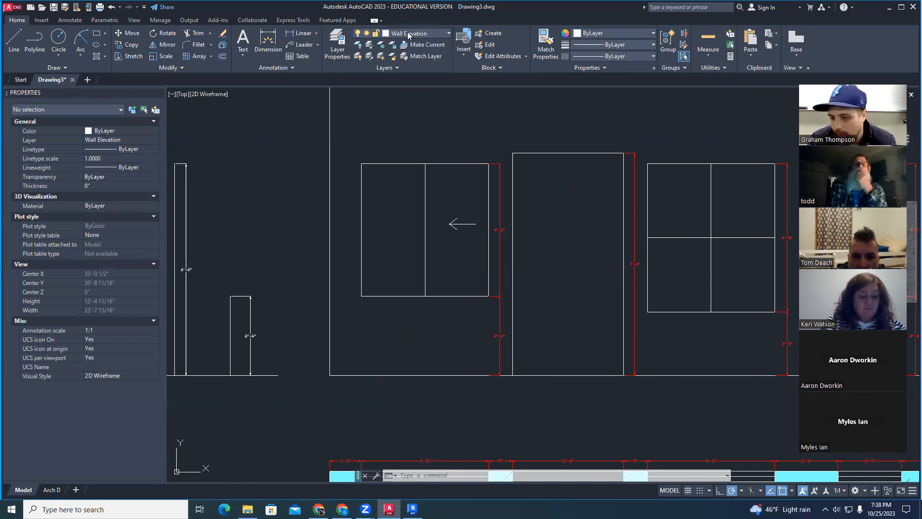
scroll(427, 174, down, 4)
scroll(591, 211, up, 2)
scroll(555, 198, down, 2)
scroll(479, 241, up, 2)
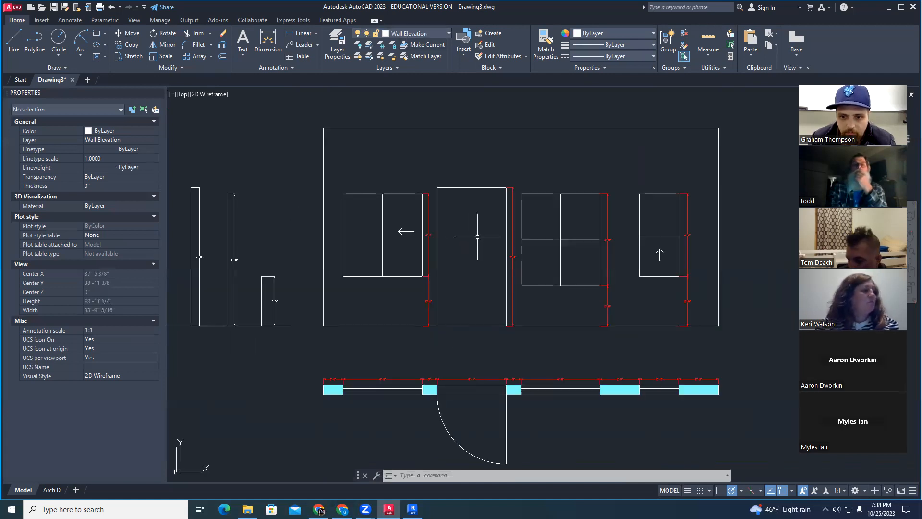
middle_drag(352, 173, 336, 157)
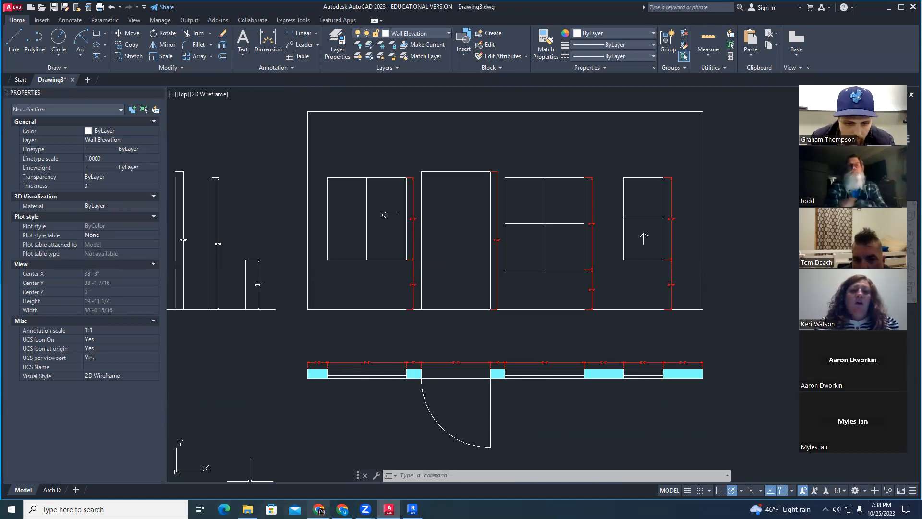
Switch to the Canvas course site in Chrome and open the 10/25 Class Work assignment from the Week 6 module.
click(320, 510)
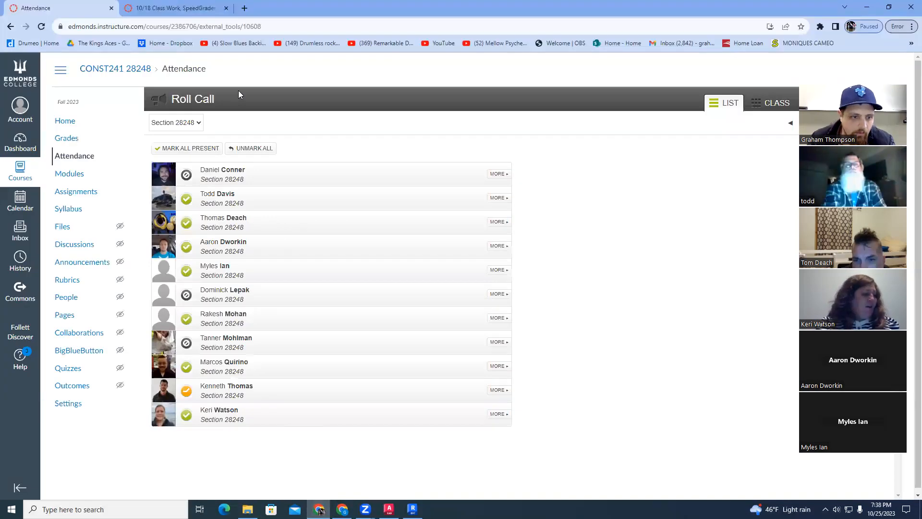
click(66, 120)
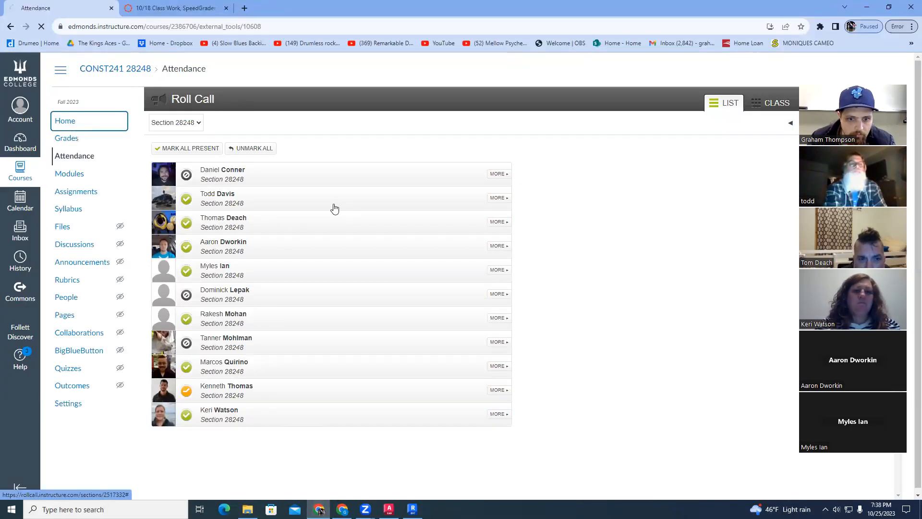
scroll(218, 269, down, 10)
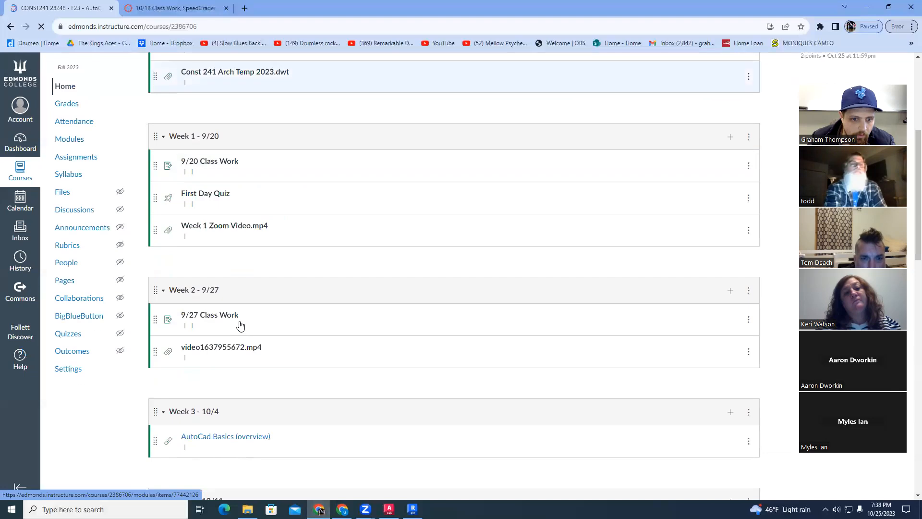
scroll(240, 317, down, 7)
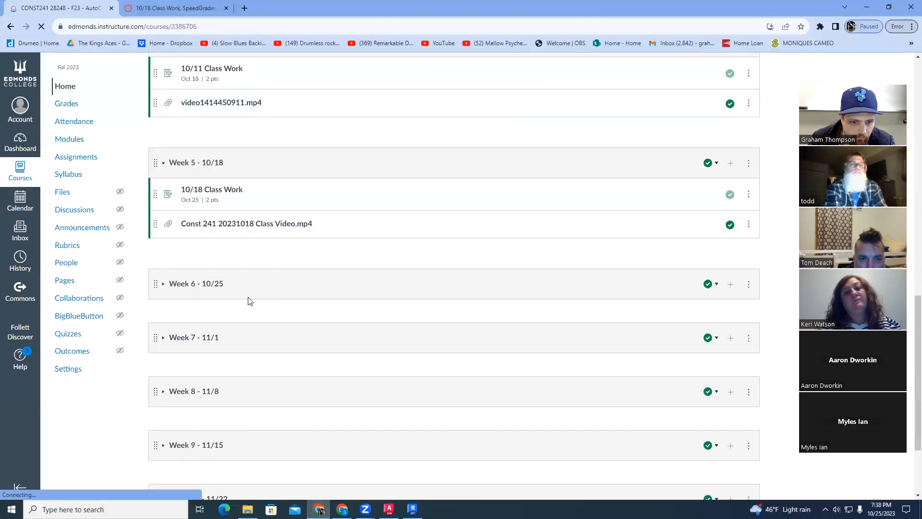
click(218, 165)
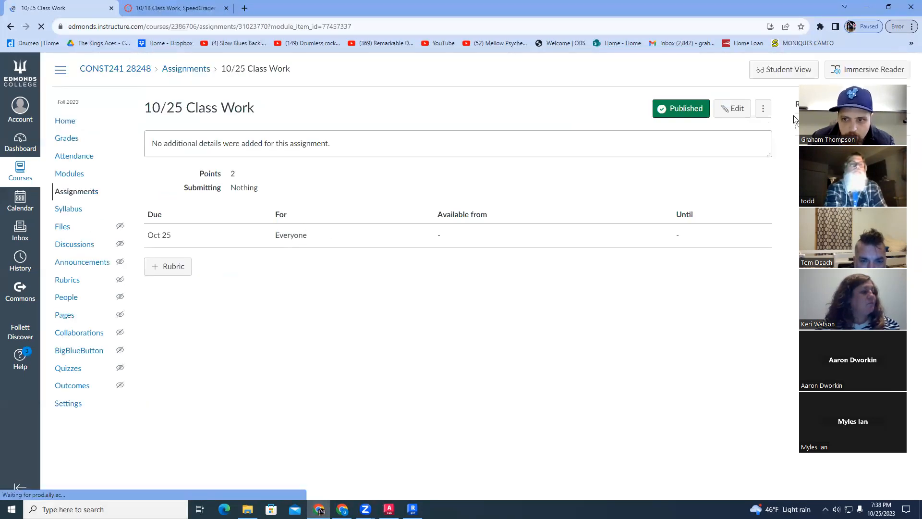
Edit the 10/25 Class Work assignment to use Online submission with File Uploads allowed.
click(730, 111)
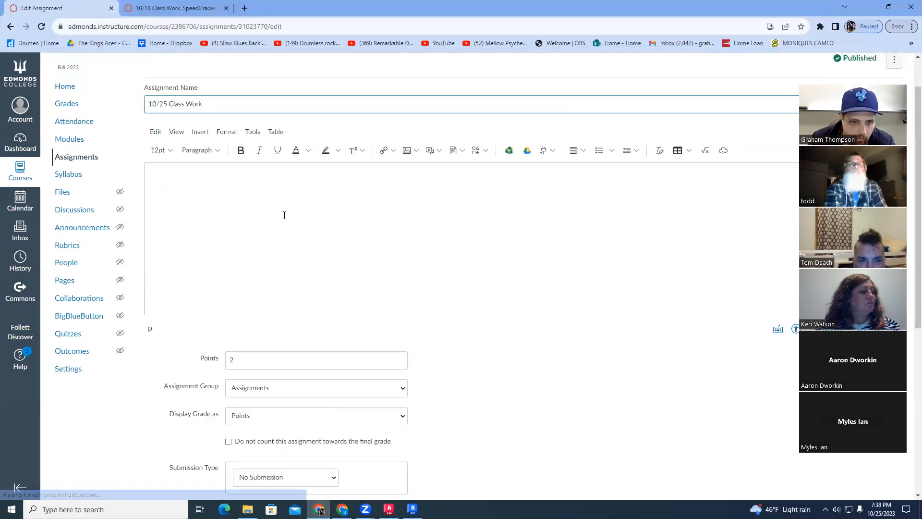
scroll(284, 214, down, 6)
click(286, 189)
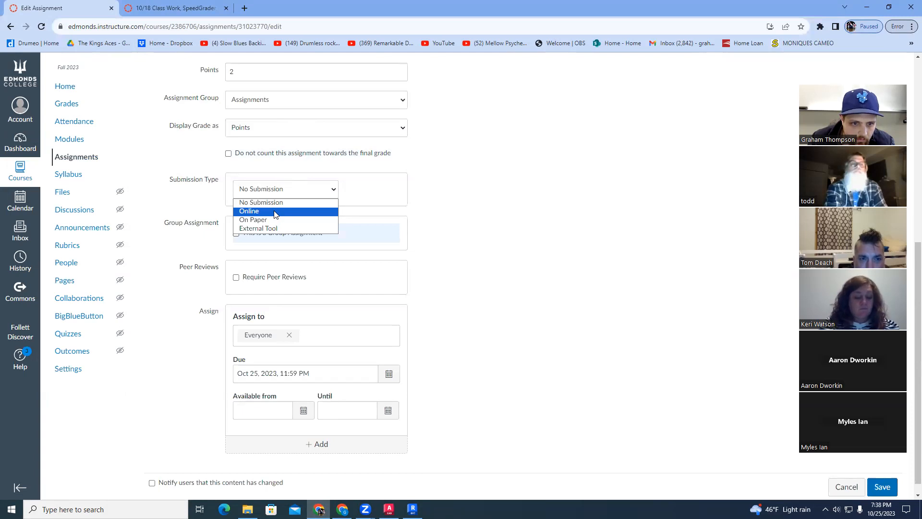
click(275, 212)
click(246, 307)
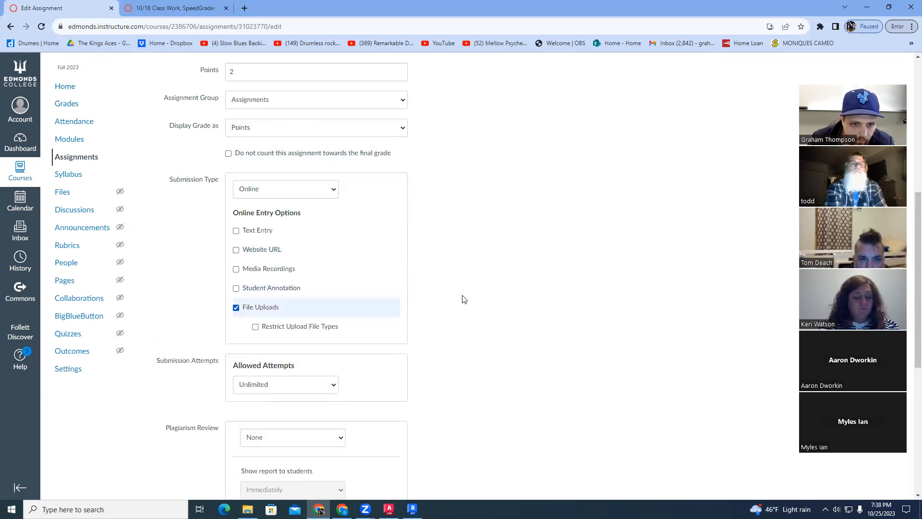
Set the assignment's due date to Nov 1, 2023 and save it.
scroll(497, 289, down, 5)
click(397, 362)
click(341, 377)
click(292, 410)
click(463, 378)
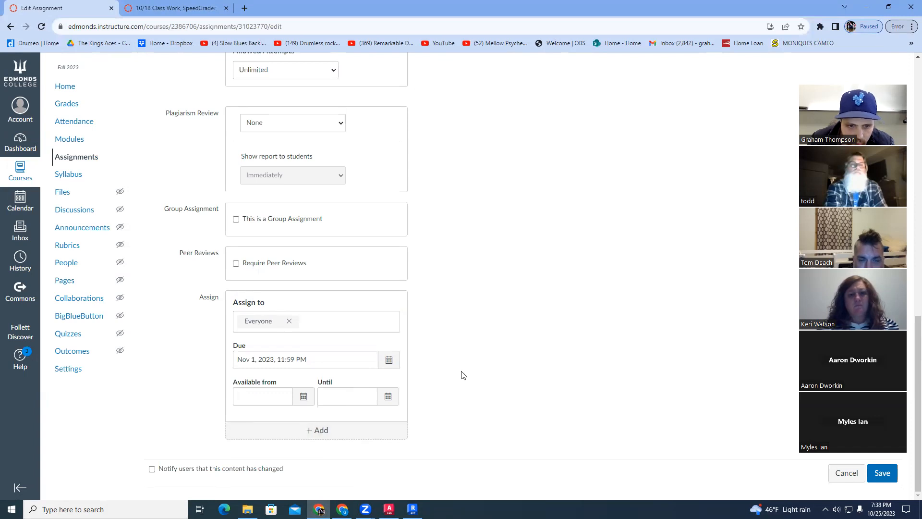
click(882, 473)
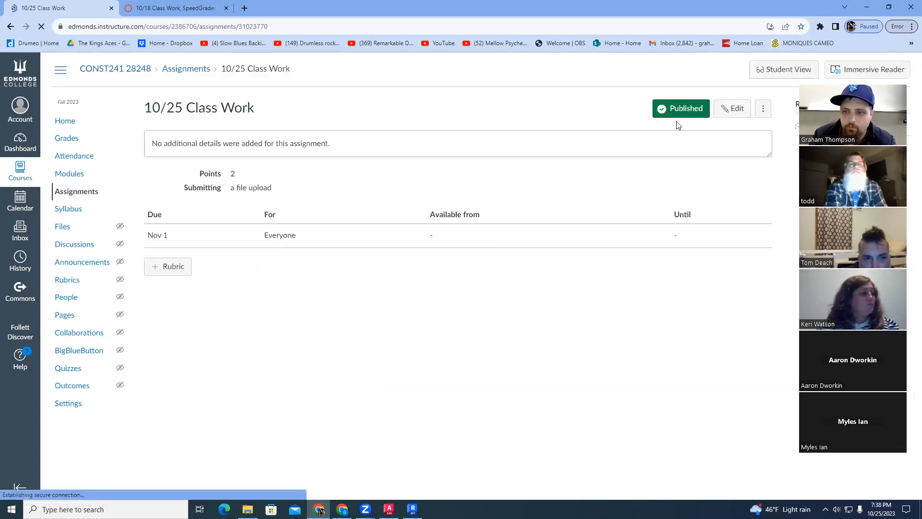
Switch back to the AutoCAD drawing and bring up the door and the window beside it in the wall elevation.
click(180, 9)
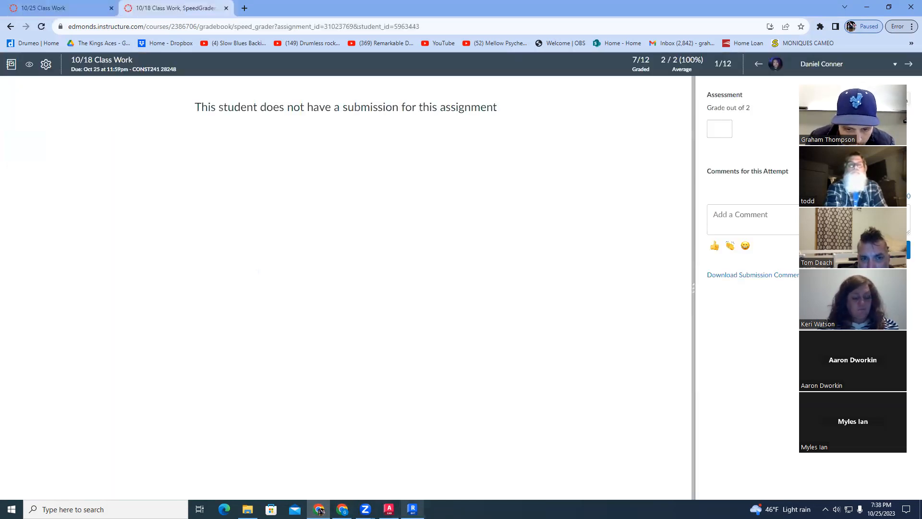
click(412, 509)
click(388, 509)
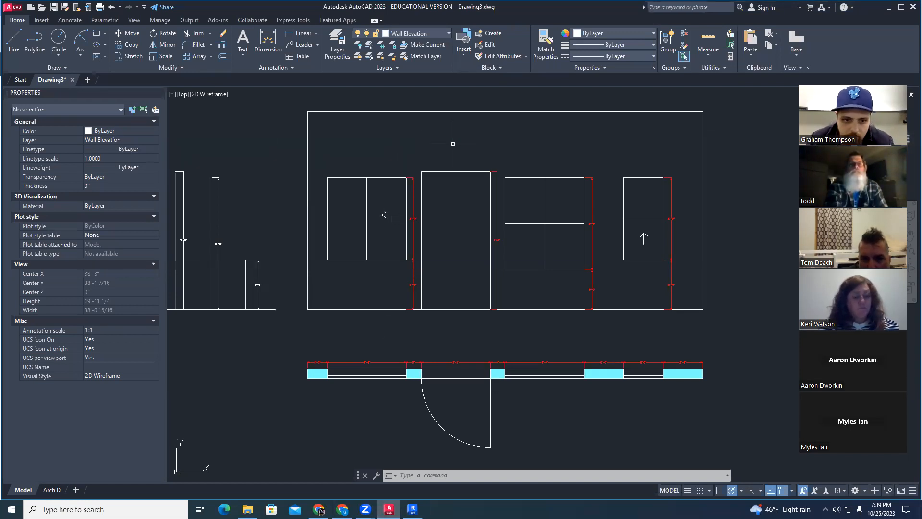
middle_drag(453, 143, 447, 153)
scroll(386, 194, up, 4)
key(Escape)
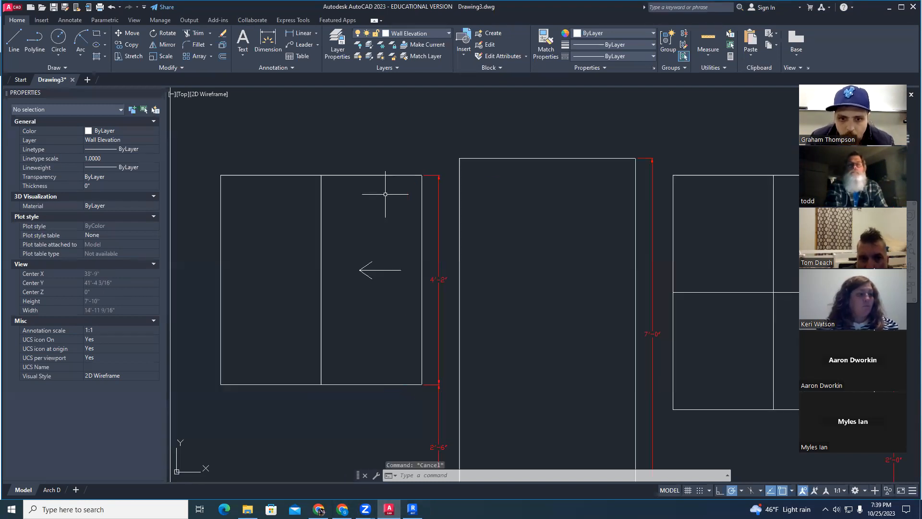
key(Escape)
key(Escape)
middle_drag(377, 201, 372, 218)
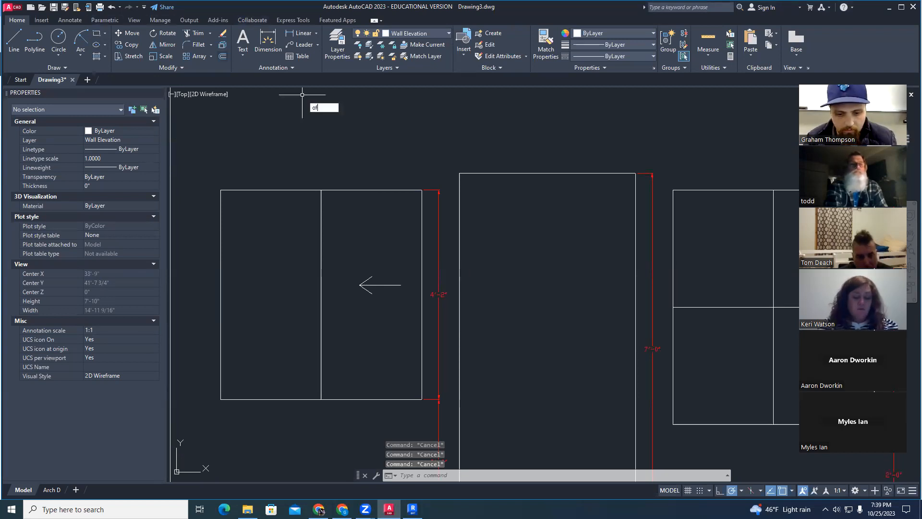
text(offset)
key(Return)
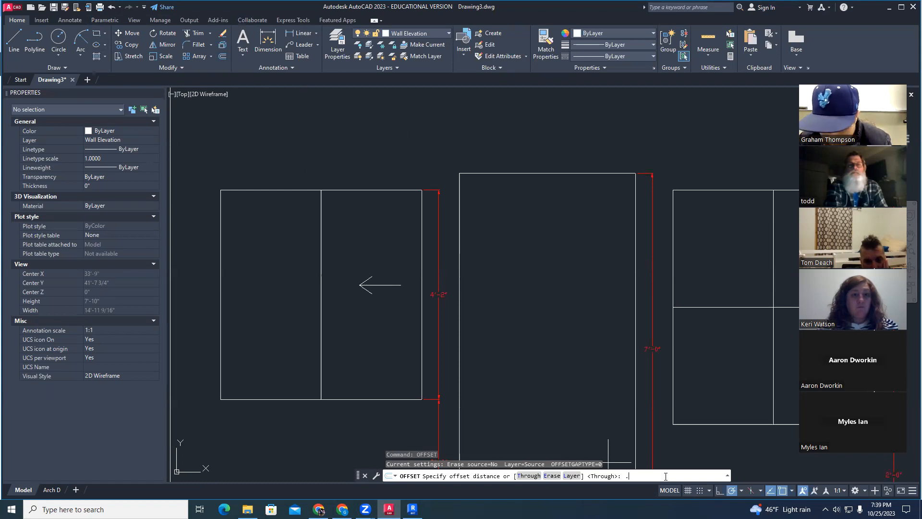
text(3.5)
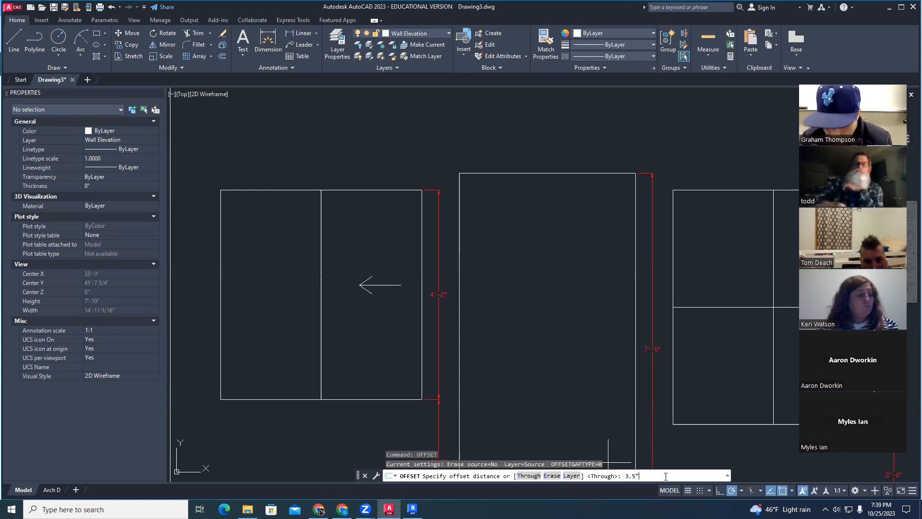
key(Return)
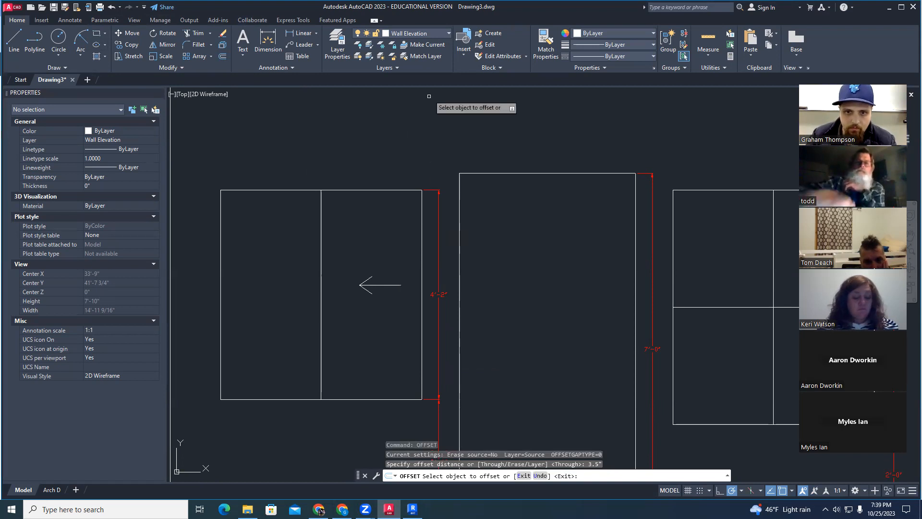
Create a new layer named Trim, give it color 92, and make it the current layer.
click(338, 41)
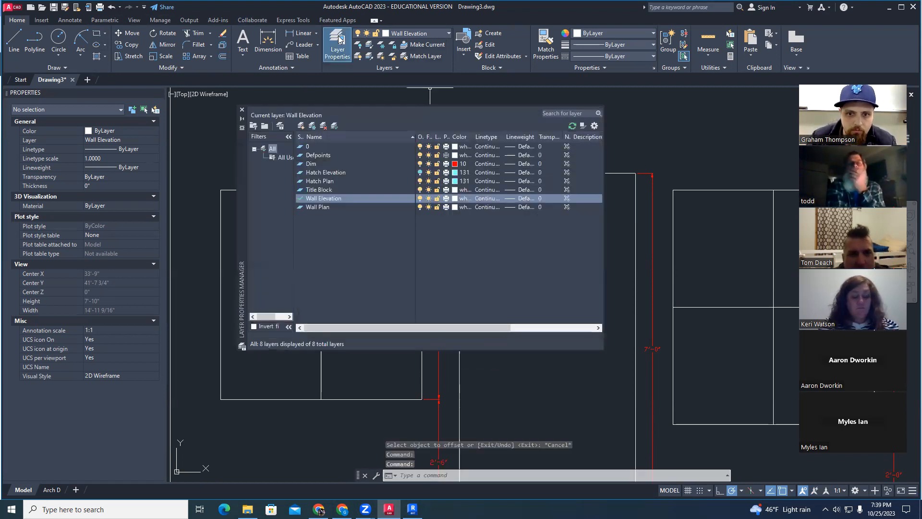
click(301, 126)
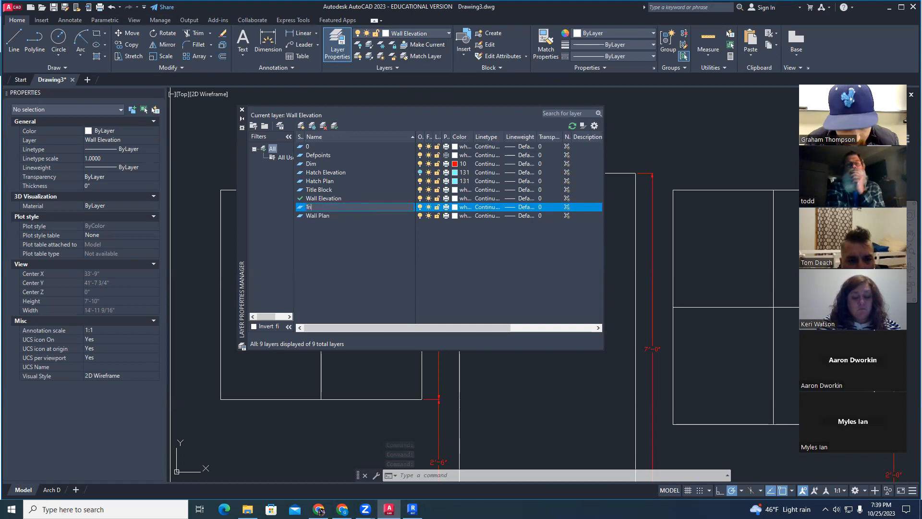
text(Trim)
key(Return)
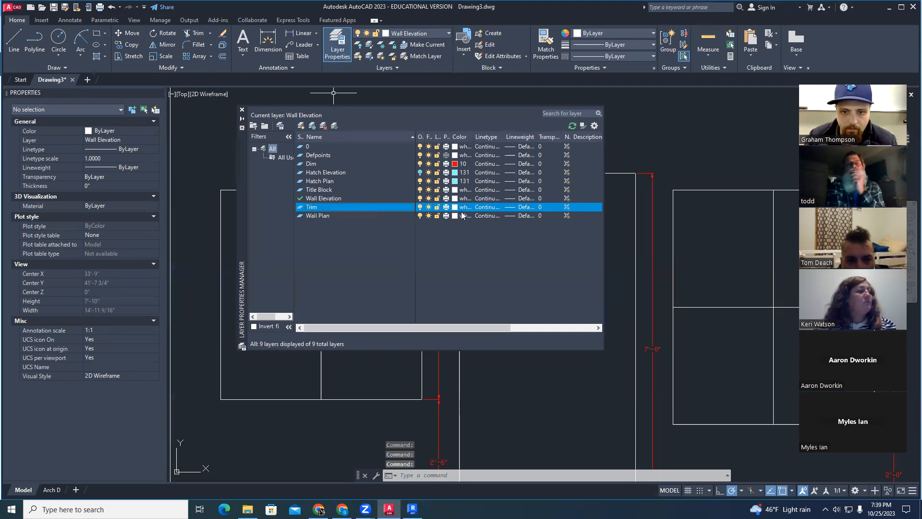
click(456, 207)
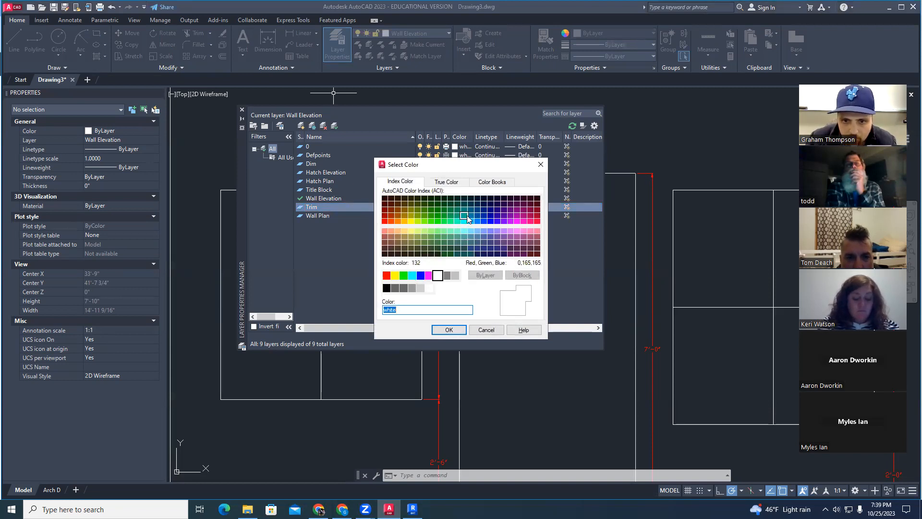
click(439, 217)
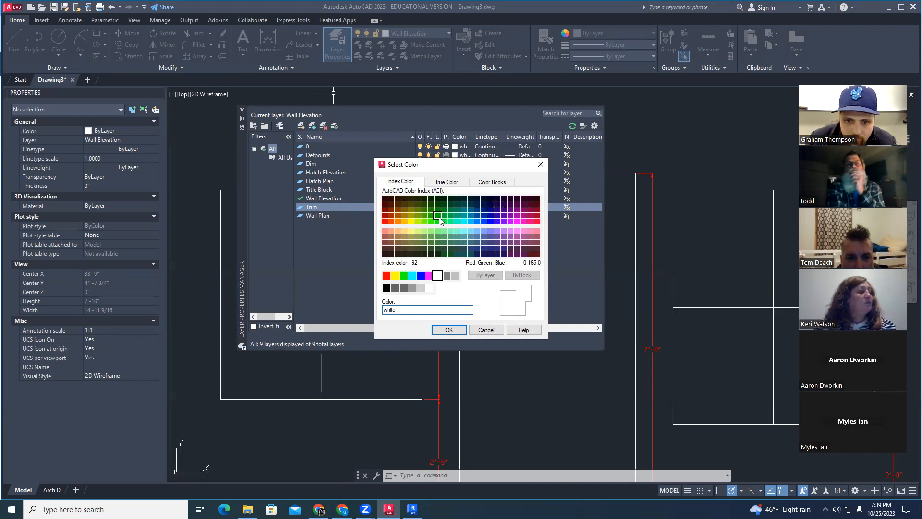
click(448, 330)
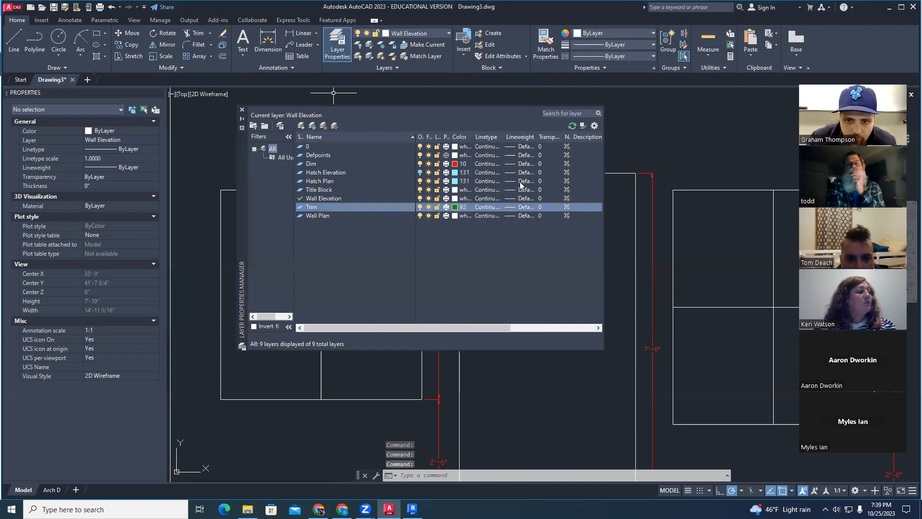
double_click(316, 209)
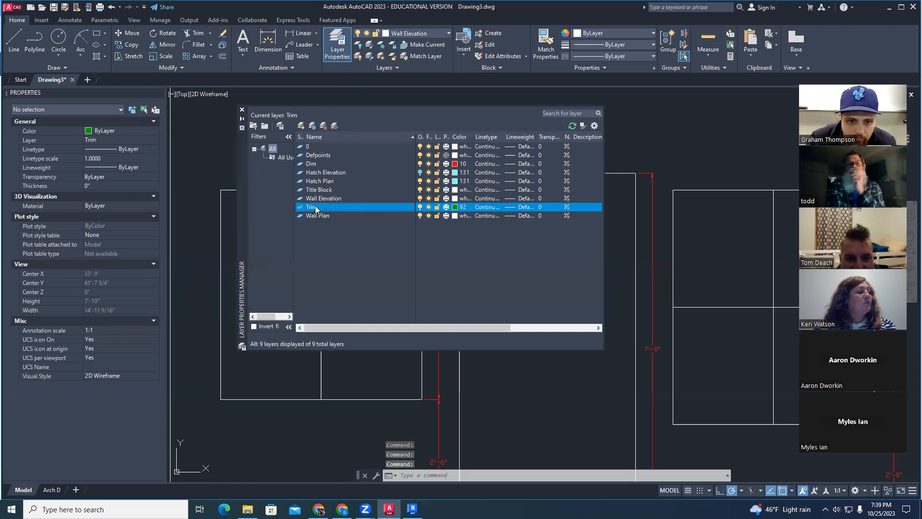
click(242, 111)
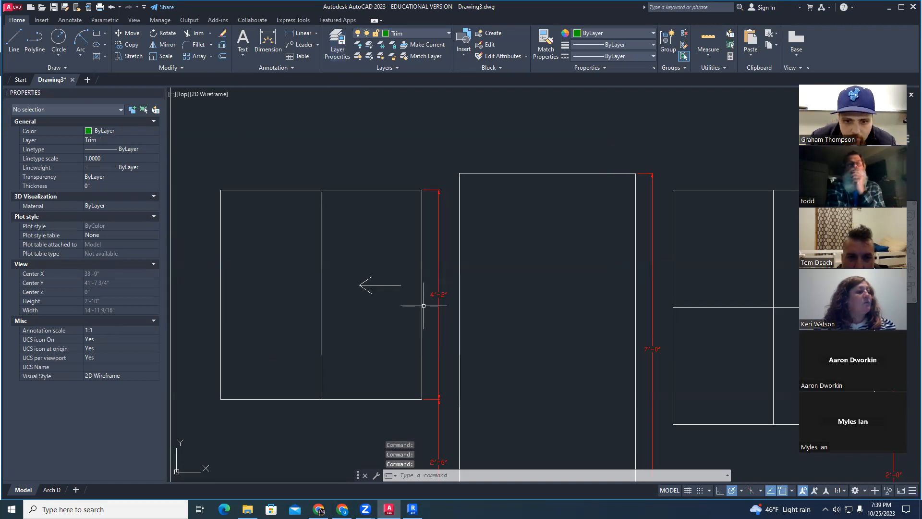
text(o)
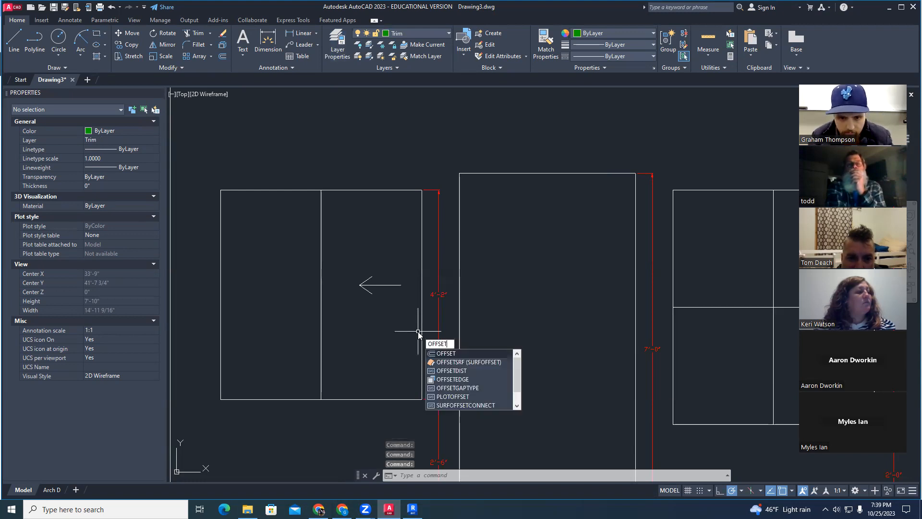
key(Return)
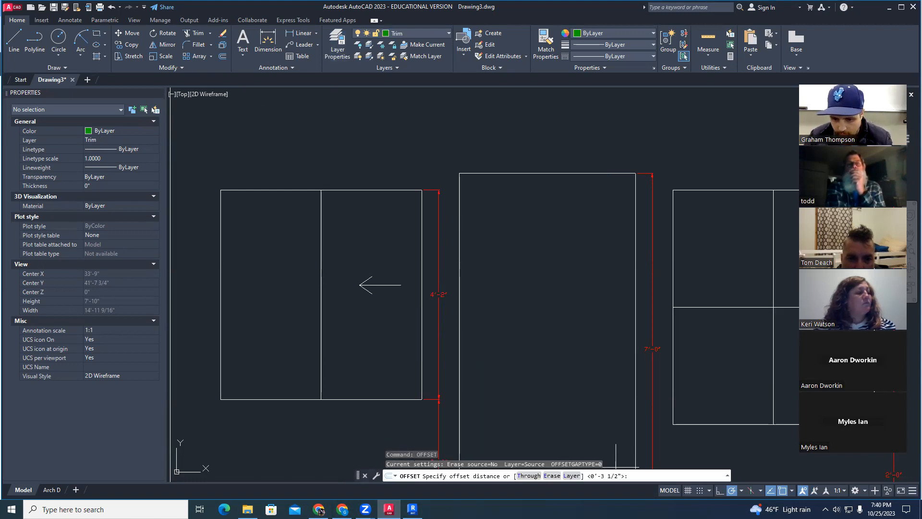
click(421, 230)
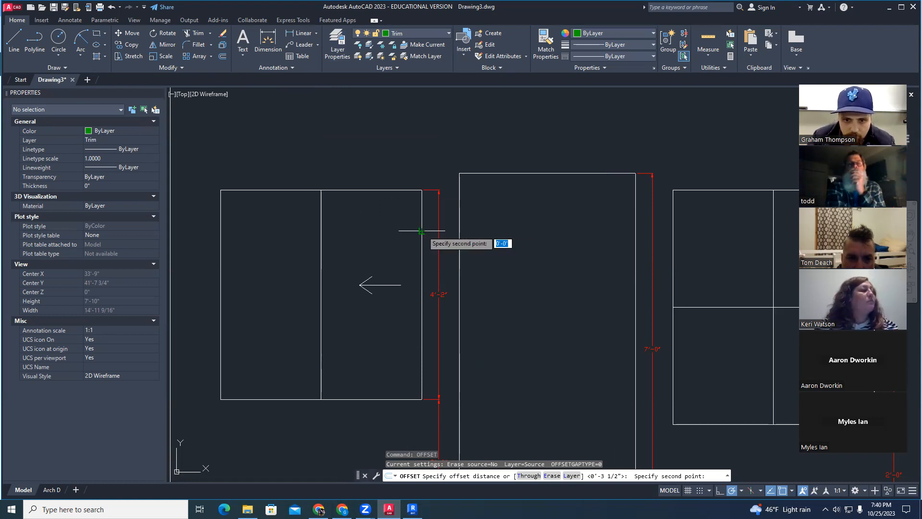
key(Escape)
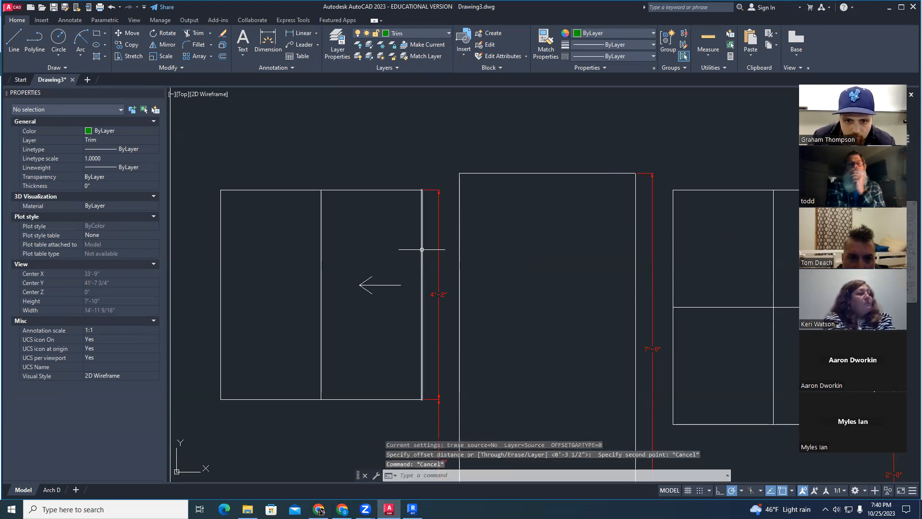
Offset all four edges of the sliding window beside the door 3 1/2" outward and check an offset line's layer.
text(offset)
key(Return)
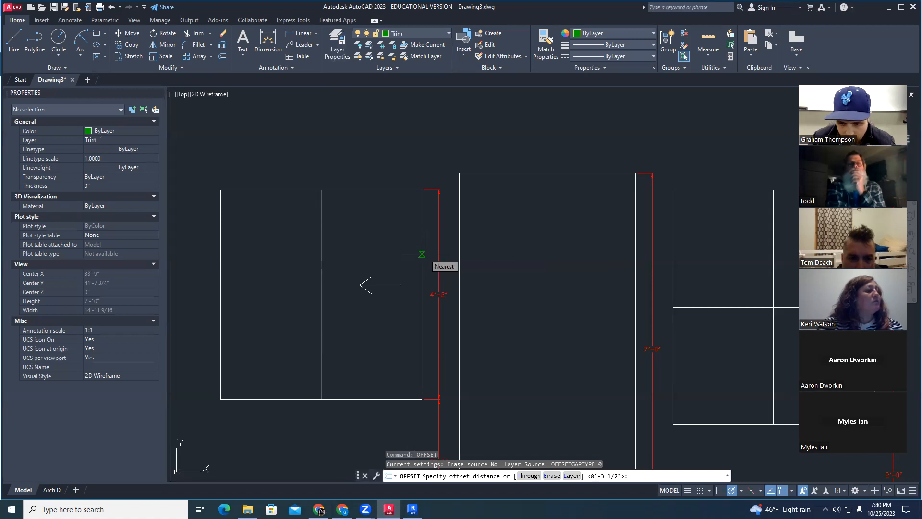
key(Return)
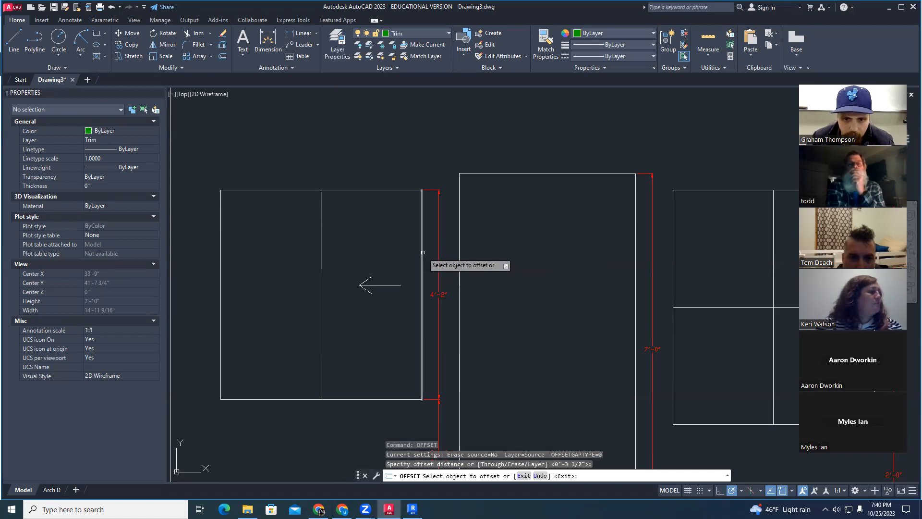
scroll(423, 252, down, 2)
scroll(423, 255, down, 2)
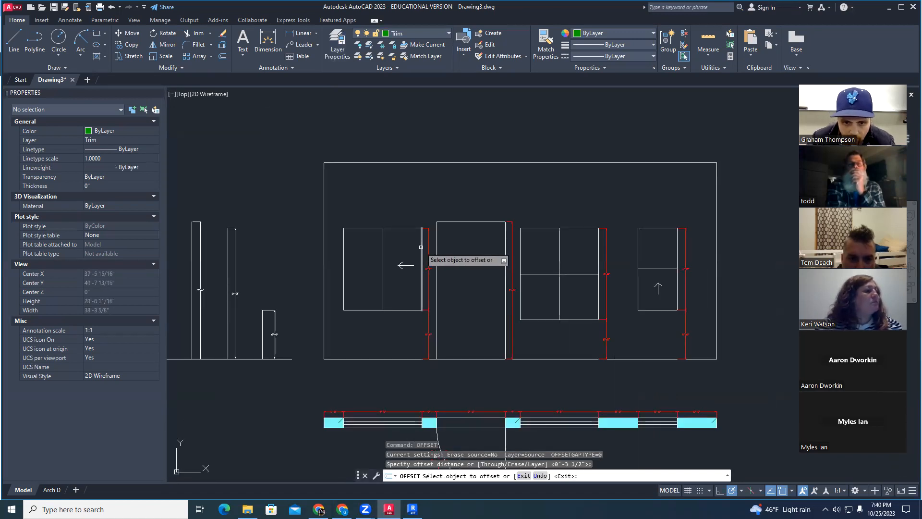
click(420, 247)
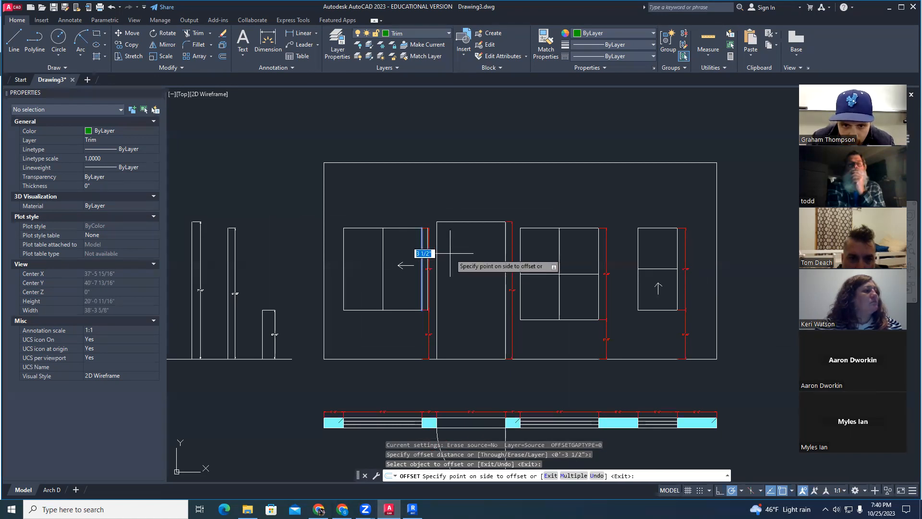
click(437, 249)
click(386, 227)
click(388, 221)
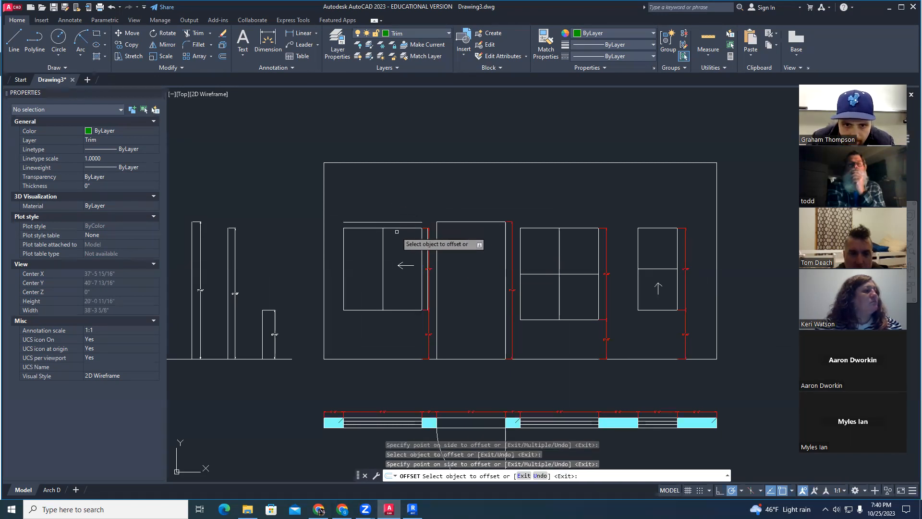
scroll(399, 235, up, 2)
click(310, 277)
click(300, 279)
click(336, 354)
click(338, 368)
key(Escape)
key(Escape)
click(340, 363)
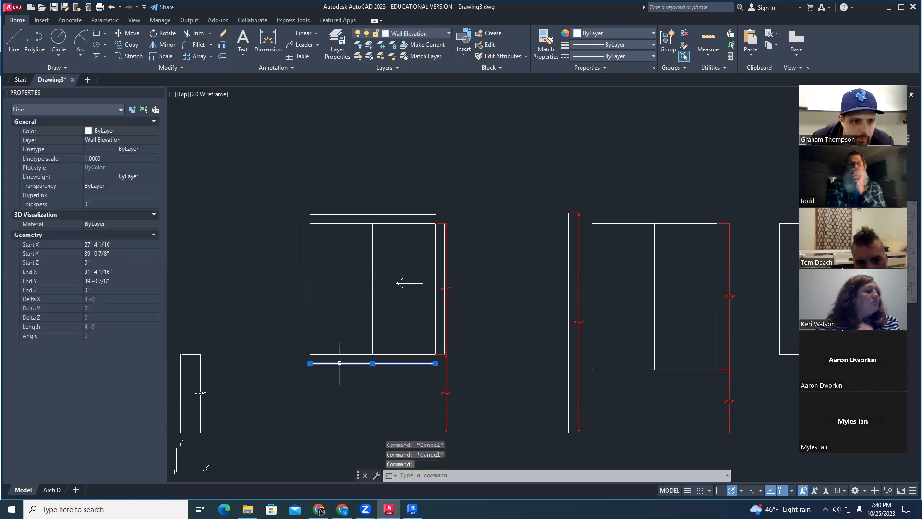
key(Escape)
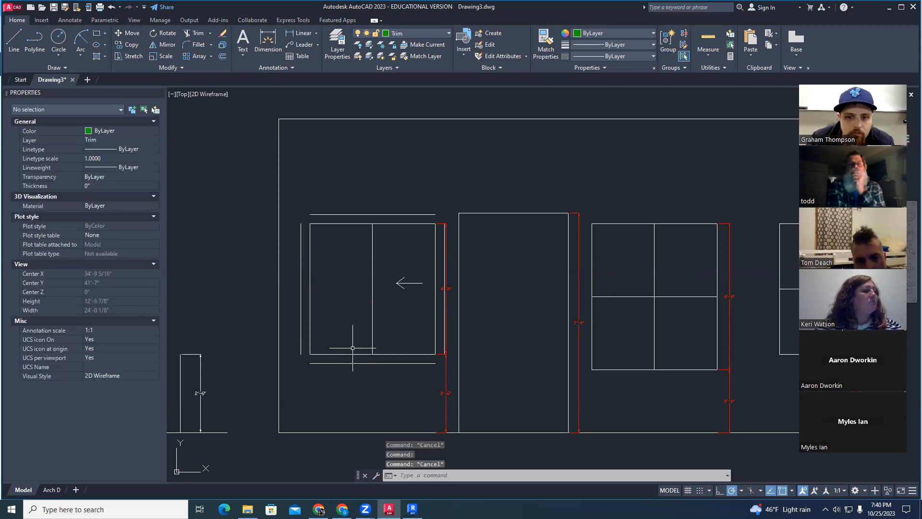
Delete the four offset trim lines around the sliding window.
click(372, 215)
key(Delete)
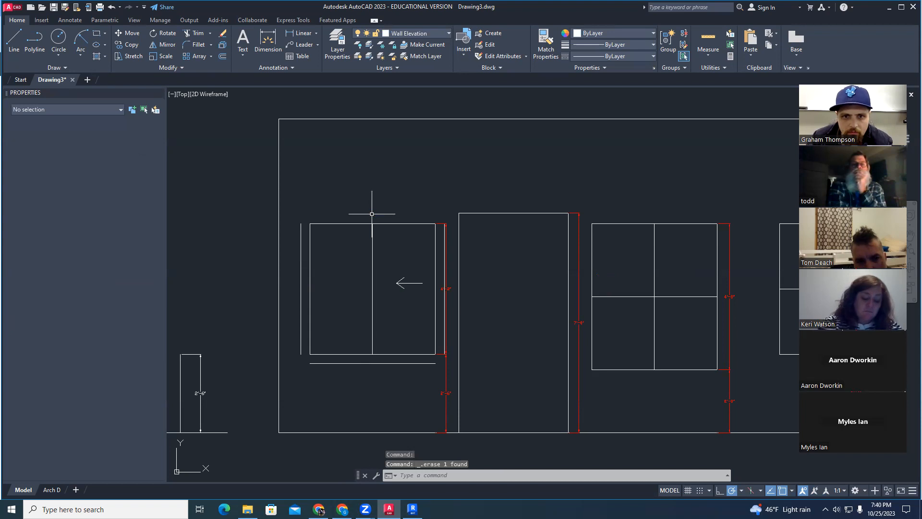
click(300, 277)
key(Delete)
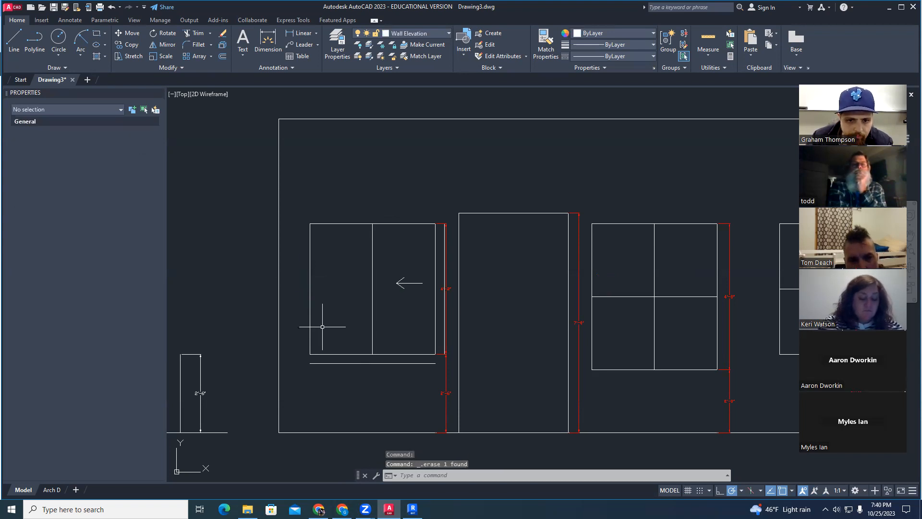
click(335, 363)
key(Delete)
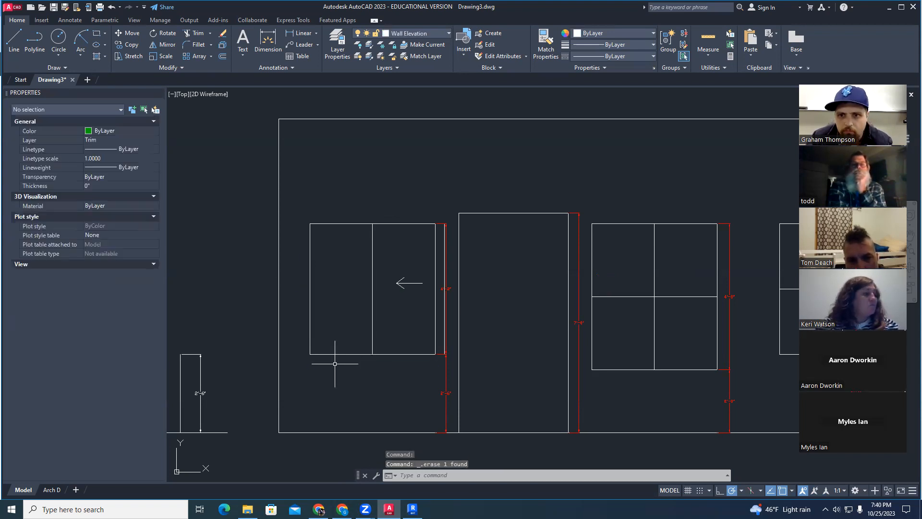
click(443, 256)
key(Delete)
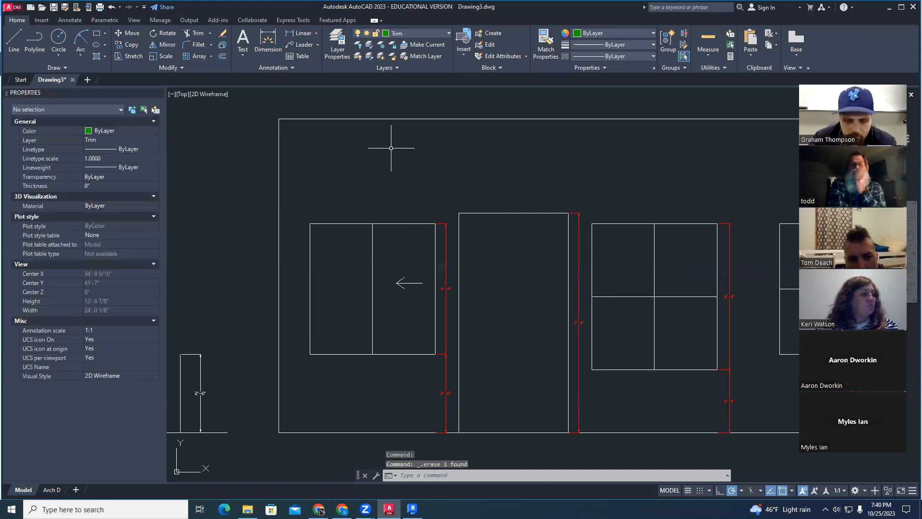
Offset the sliding window's top edge 3 1/2" upward.
text(offset)
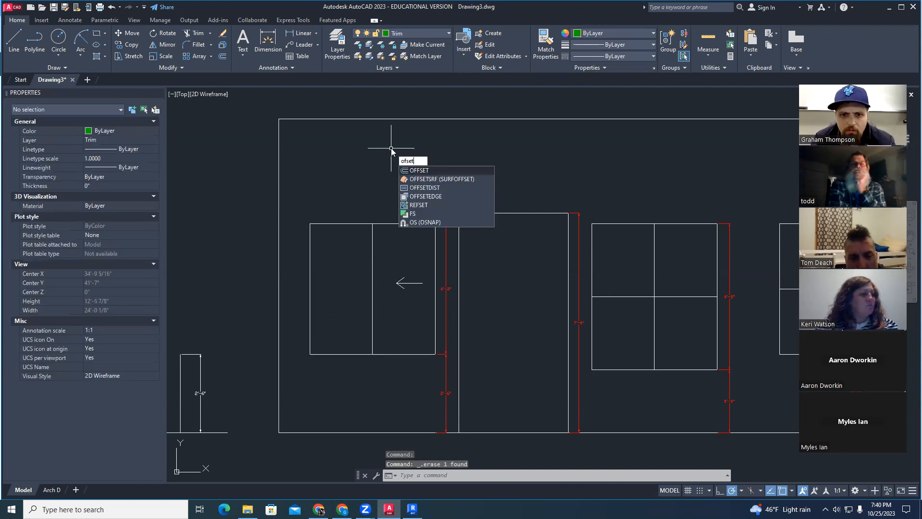
key(Return)
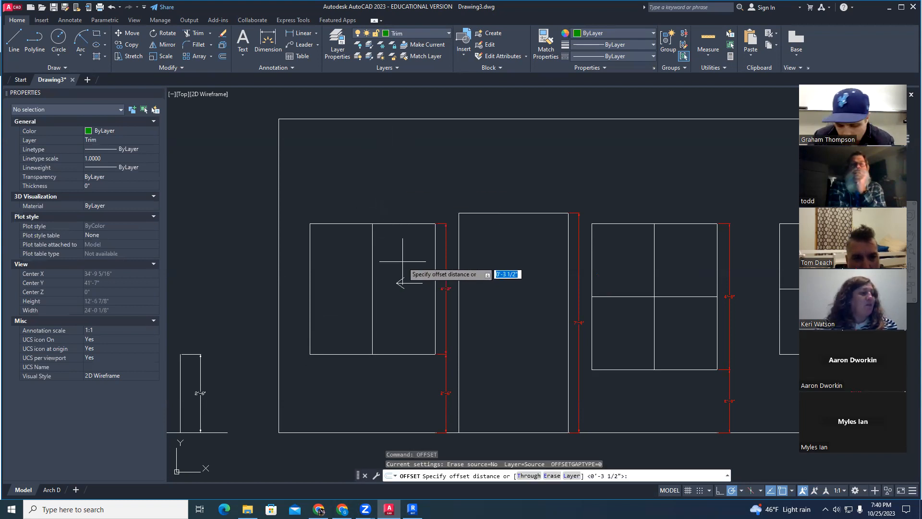
key(Return)
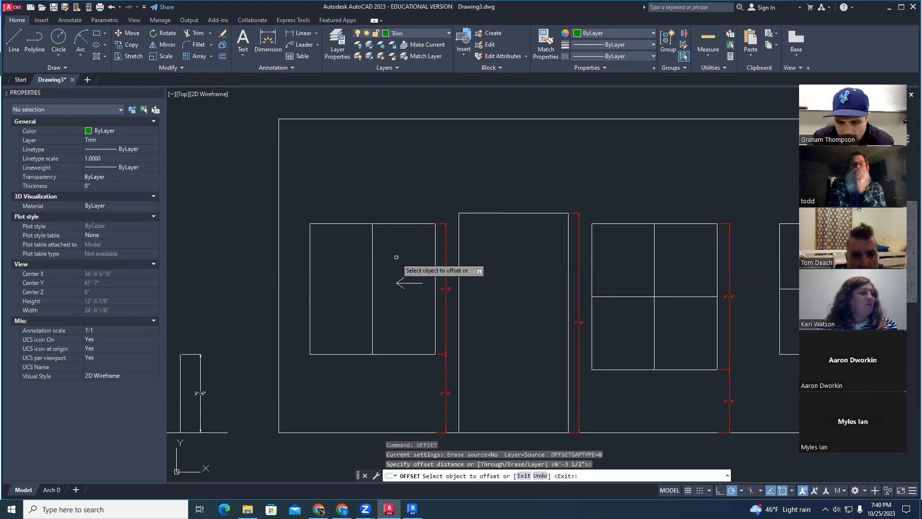
click(382, 224)
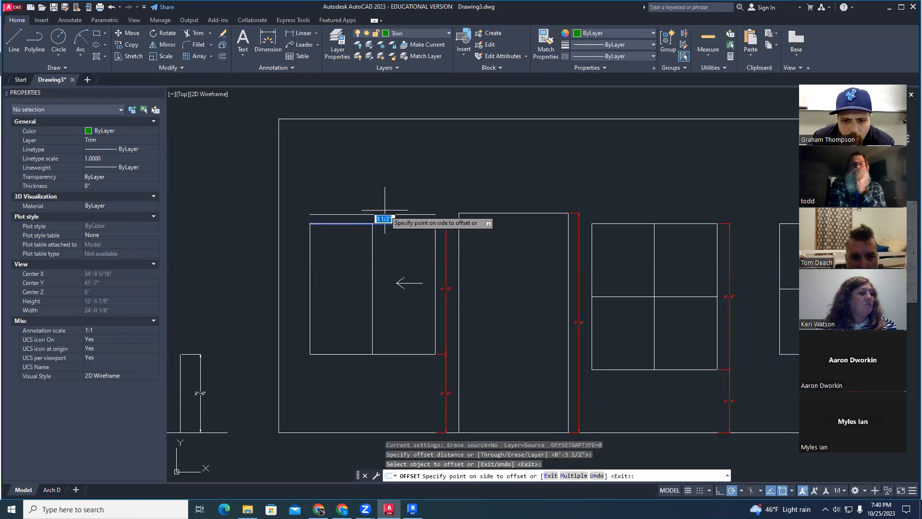
click(384, 210)
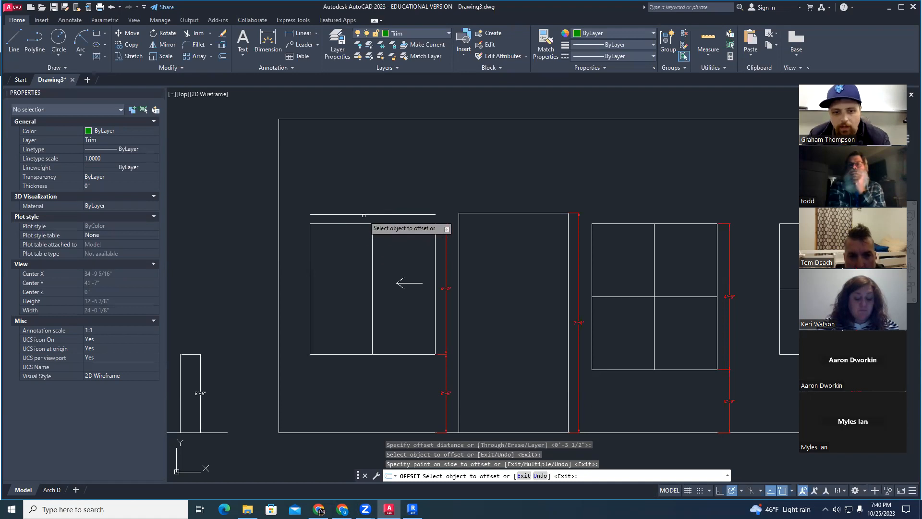
key(Escape)
key(Escape)
key(Escape)
key(Escape)
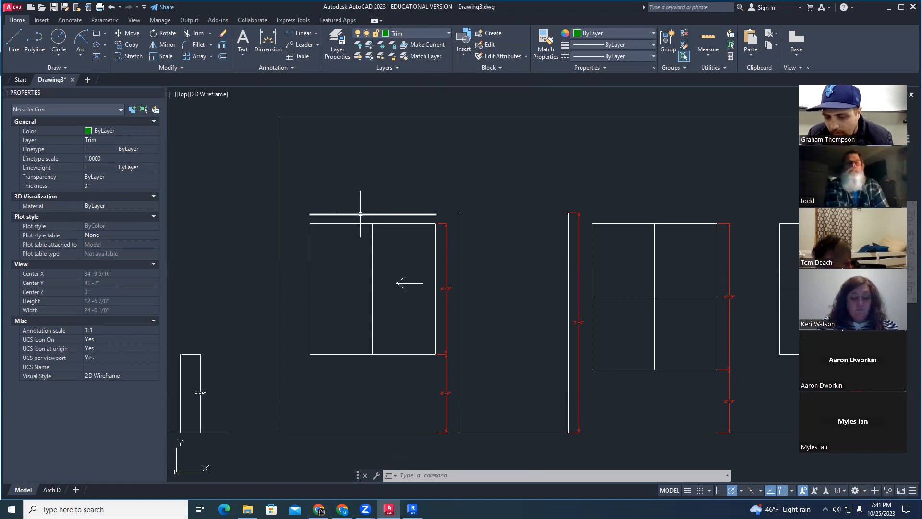
Check which layer the offset line above the sliding window is on and delete that line.
mouse_move(361, 214)
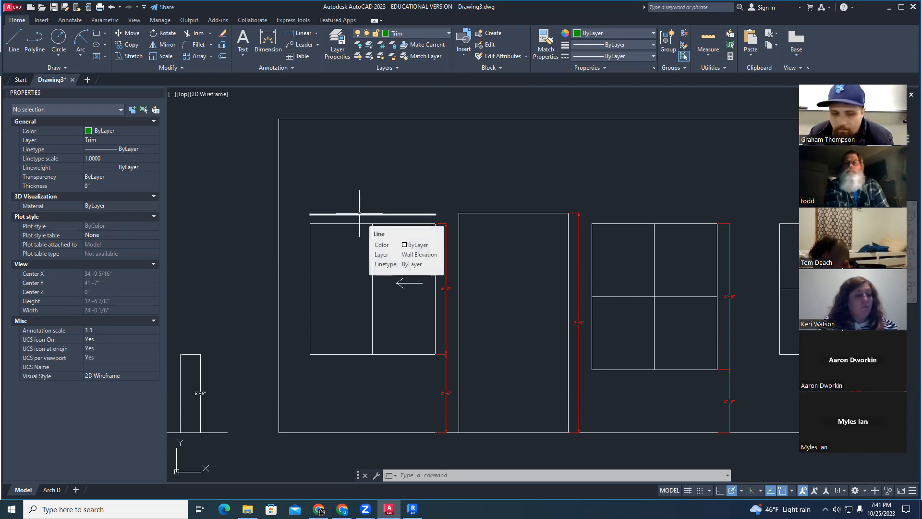
key(Escape)
key(Escape)
click(359, 214)
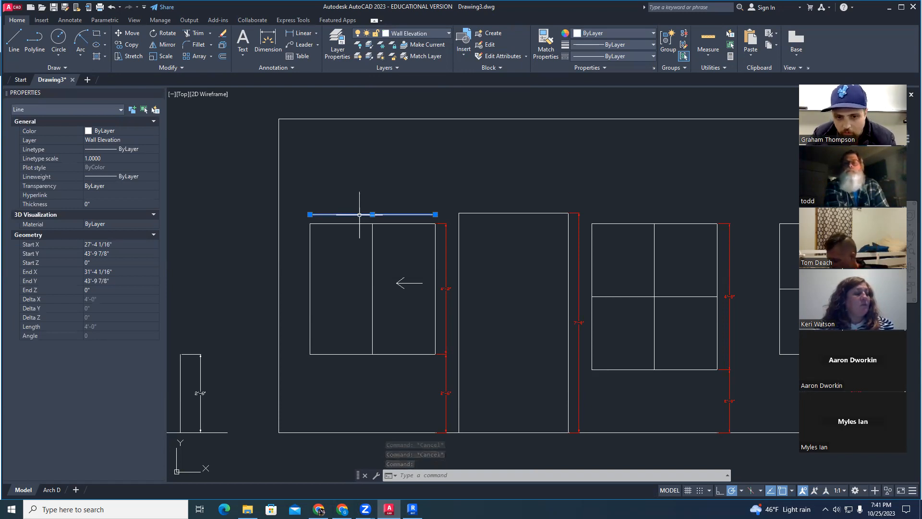
key(Escape)
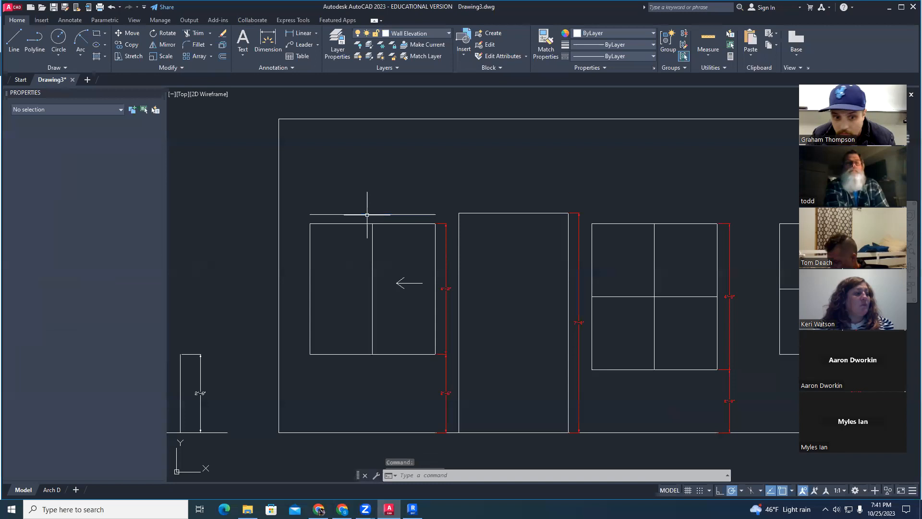
click(359, 214)
key(Escape)
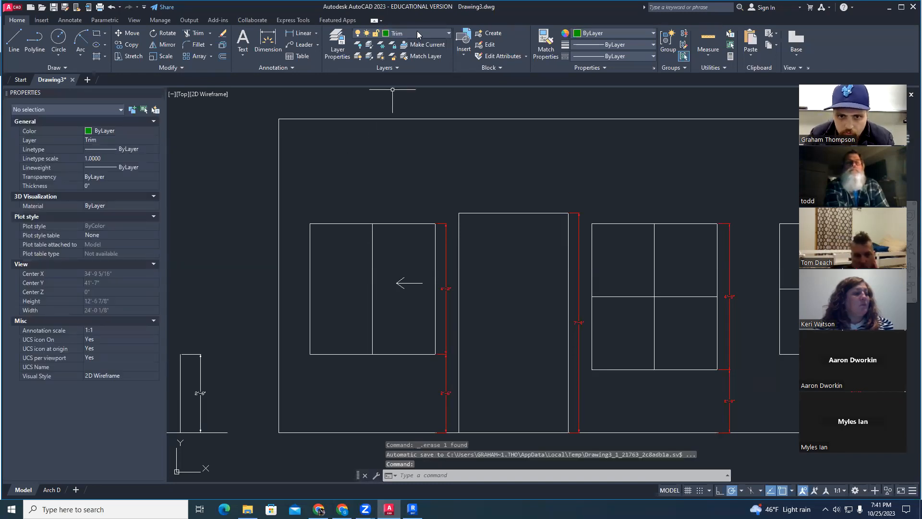
click(425, 44)
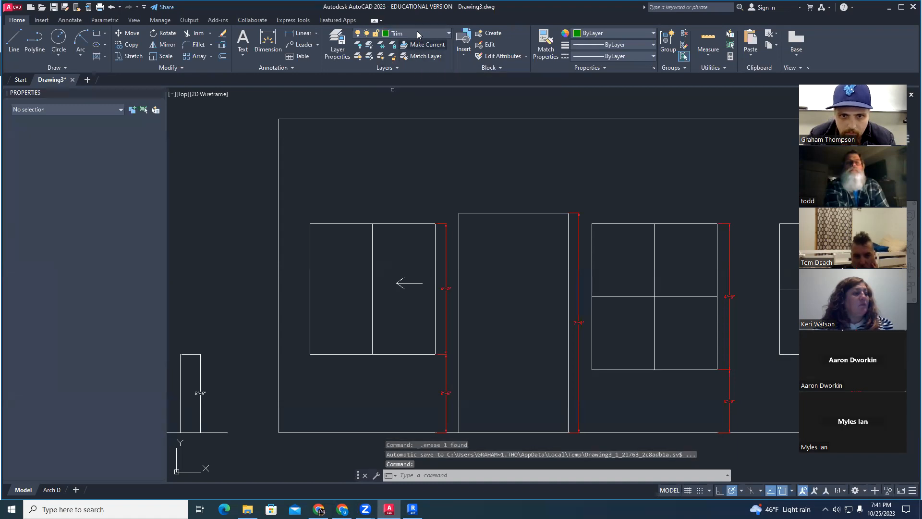
key(Escape)
key(Escape)
key(Escape)
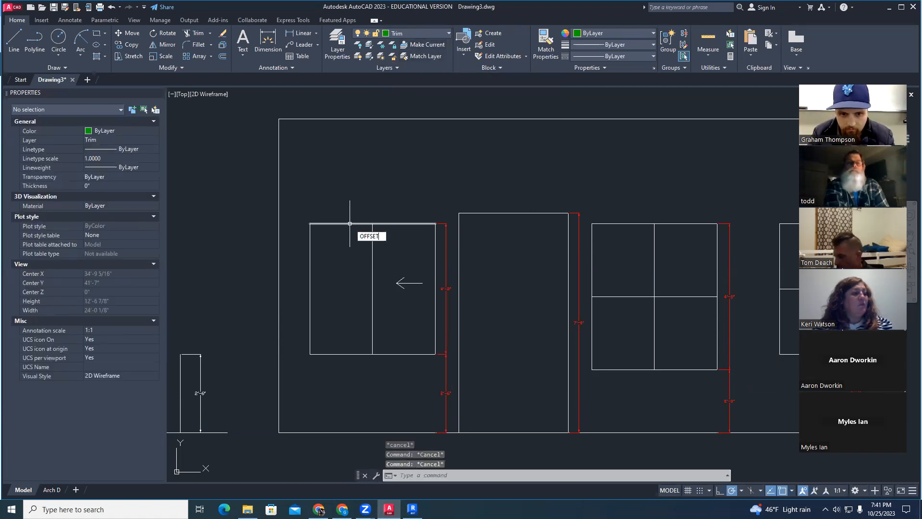
Offset all four edges of the sliding window beside the door 3 1/2" outward.
text(OFFSET)
key(Return)
key(Return)
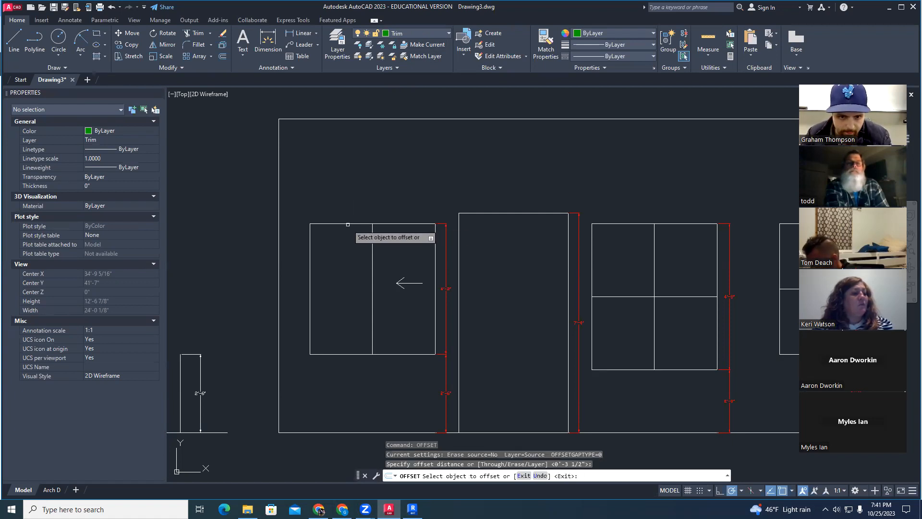
click(347, 224)
click(336, 206)
click(311, 265)
click(298, 263)
click(346, 354)
click(347, 370)
click(438, 316)
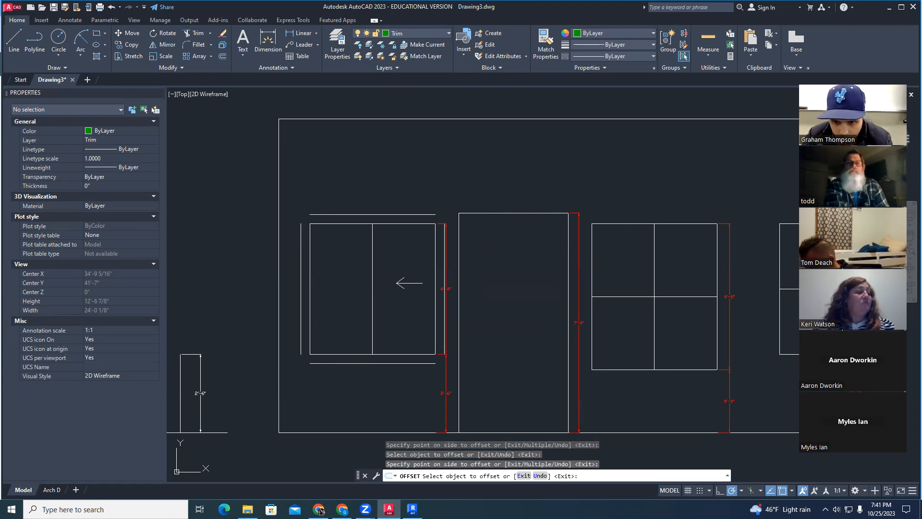
Offset the door's top and both side edges 3 1/2" outward.
middle_drag(561, 232, 510, 186)
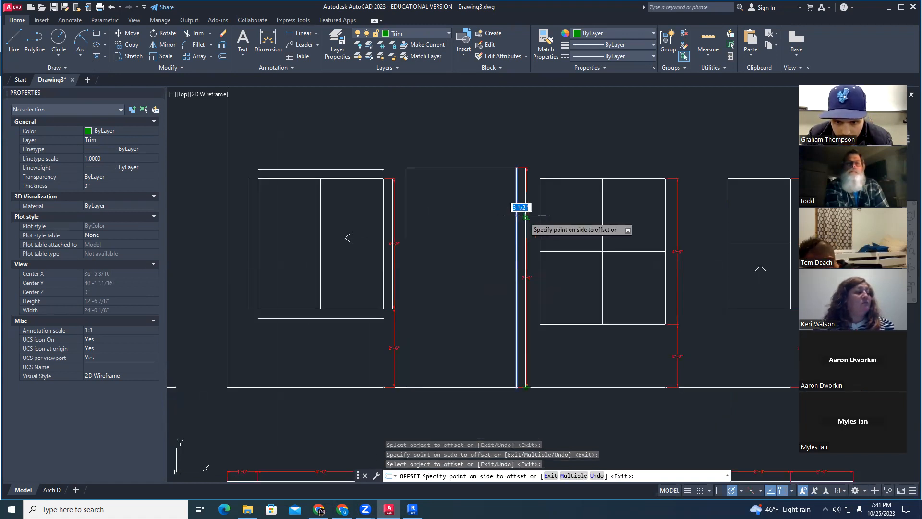
click(488, 168)
click(432, 149)
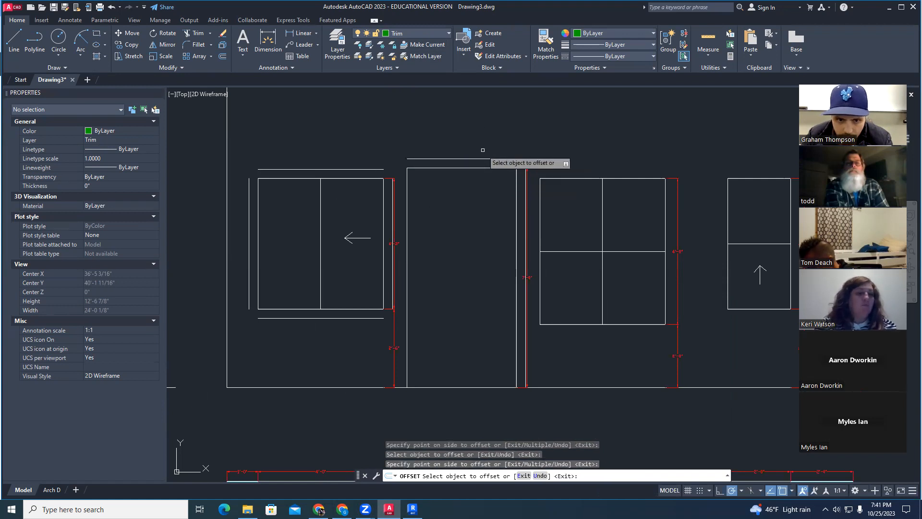
click(407, 198)
click(394, 198)
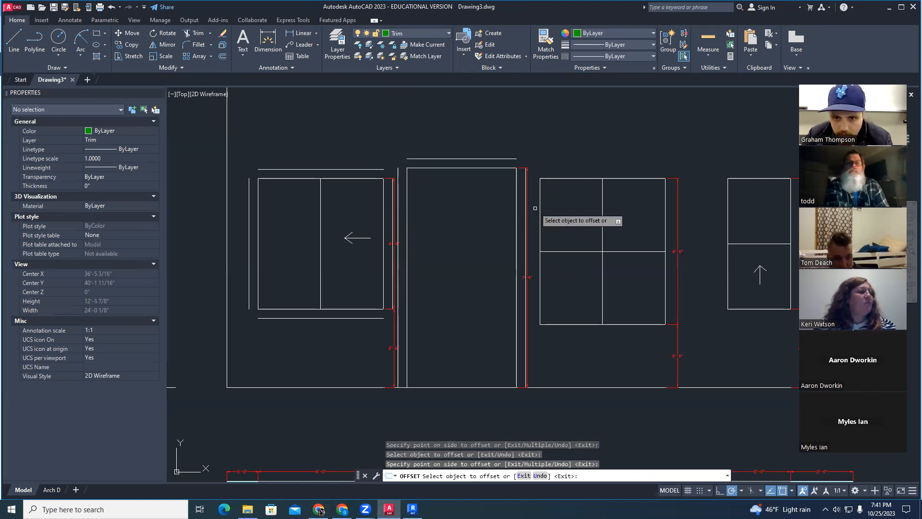
Offset all four outer edges of the four-pane window 3 1/2" outward.
click(563, 179)
click(563, 171)
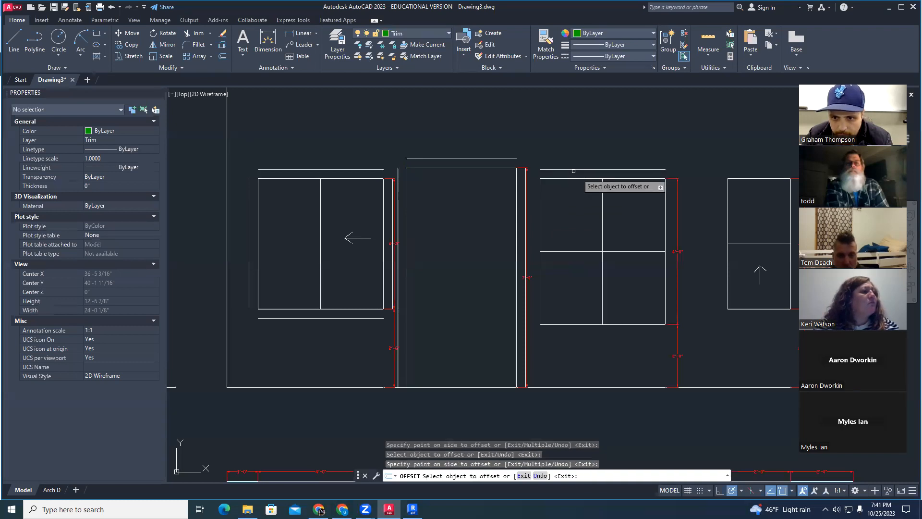
click(665, 194)
click(677, 202)
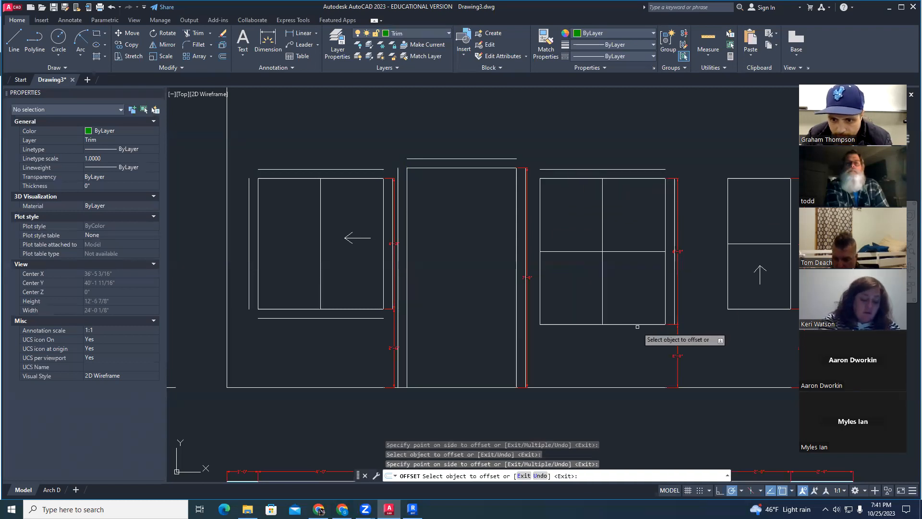
click(633, 324)
click(631, 340)
click(540, 298)
click(534, 296)
Offset all four outer edges of the window with the upward arrow 3 1/2" outward and end the Offset command.
middle_drag(712, 295, 541, 298)
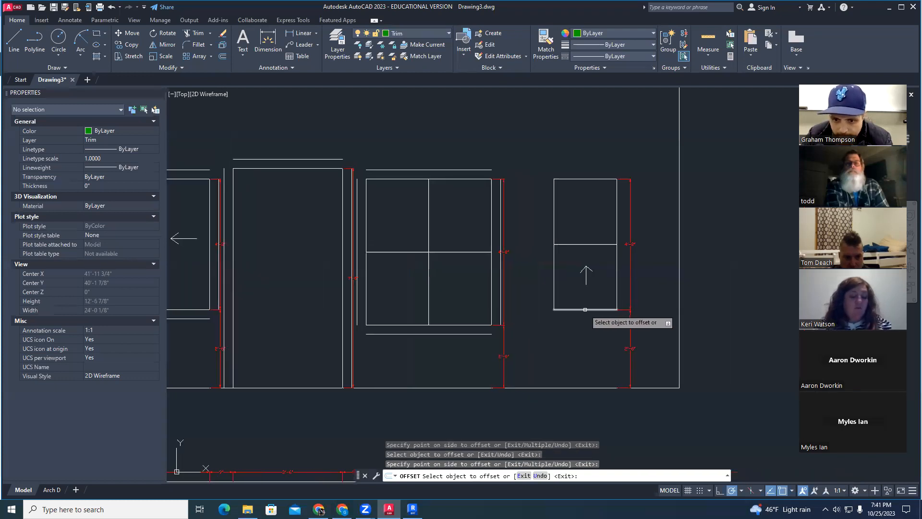
click(553, 289)
click(546, 288)
click(583, 179)
click(587, 166)
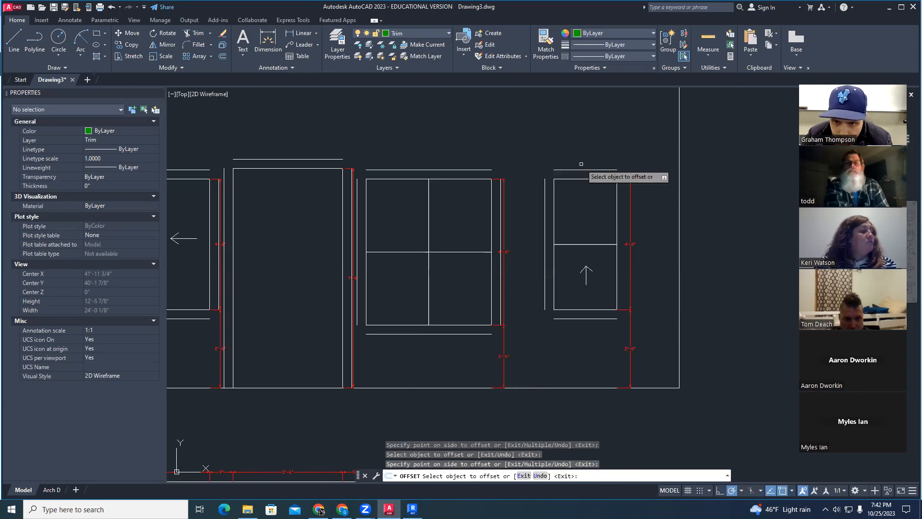
click(616, 220)
key(Escape)
key(Escape)
key(Escape)
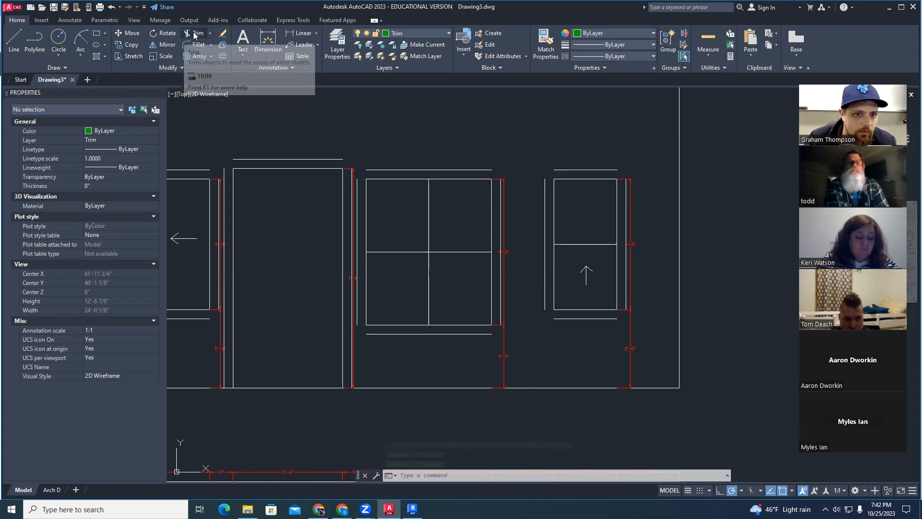
Try to extend the trim line above the window with the upward arrow, and undo the extension.
click(210, 33)
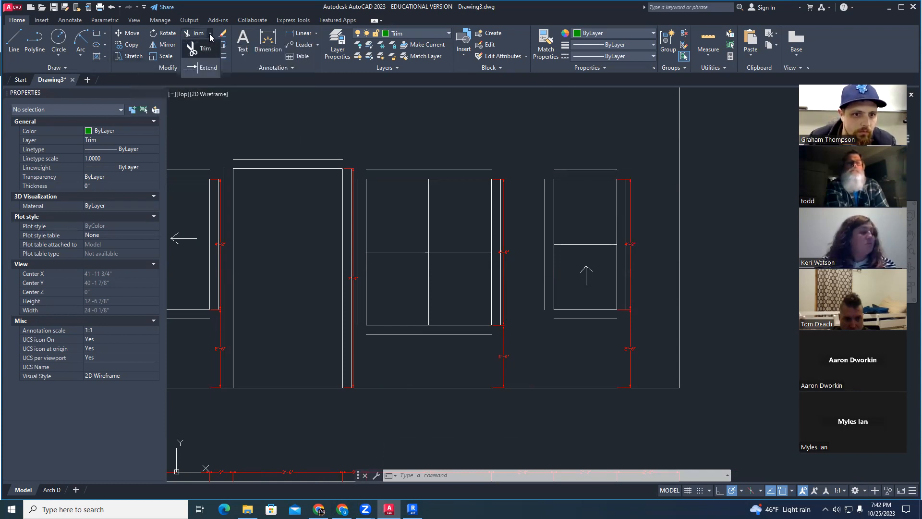
click(203, 72)
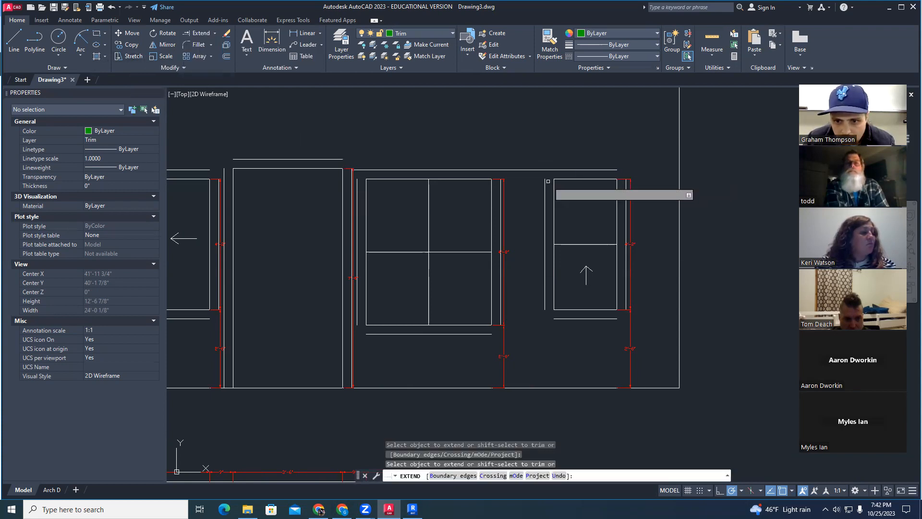
key(Escape)
key(Escape)
key(Escape)
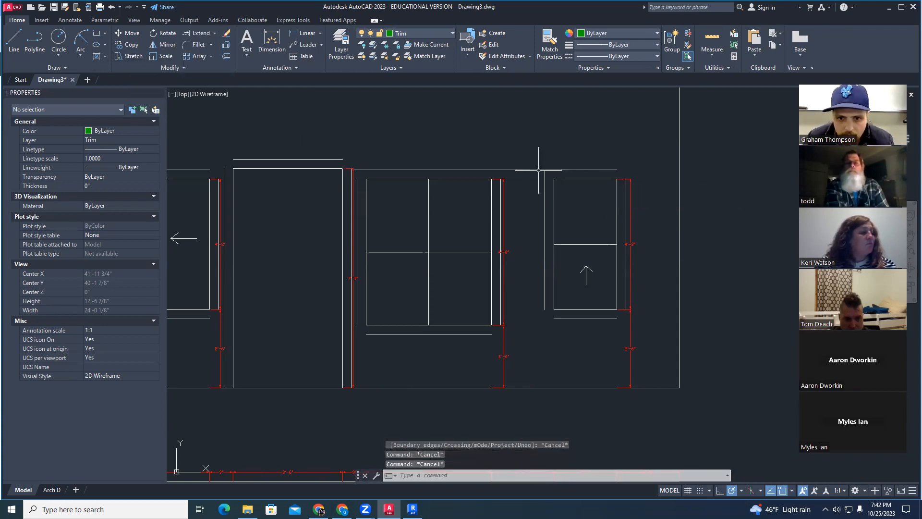
key(ctrl+z)
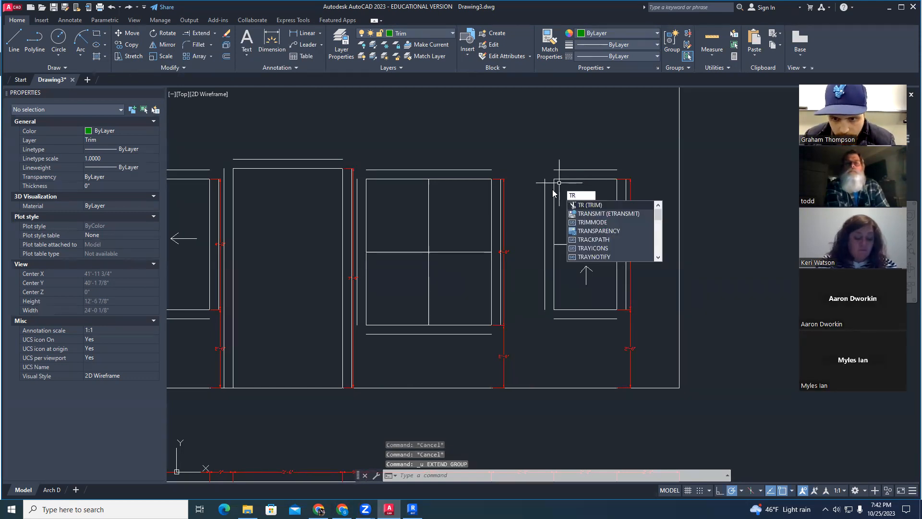
key(Escape)
click(557, 170)
click(553, 170)
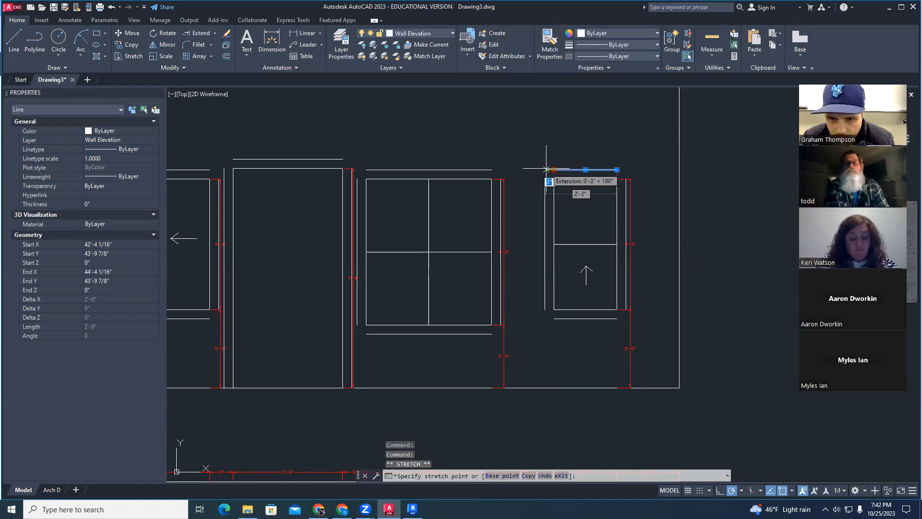
key(Escape)
key(Escape)
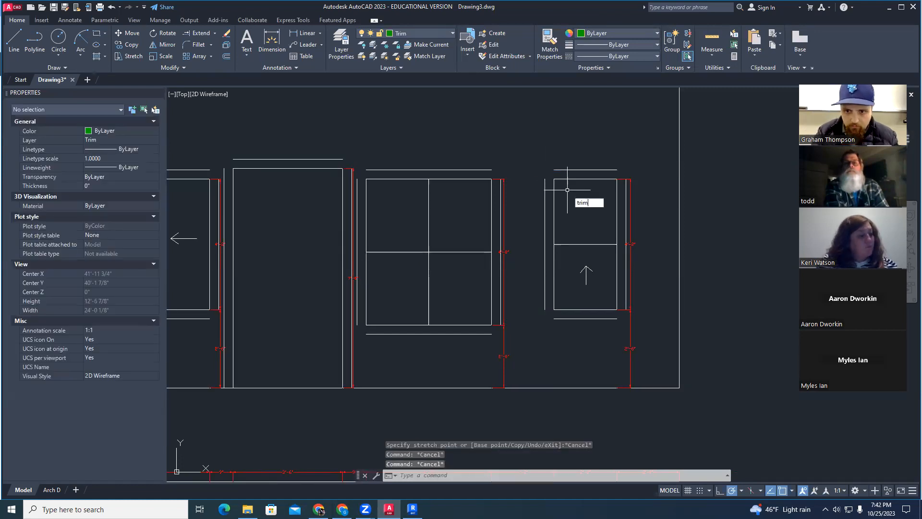
text(trim)
key(Return)
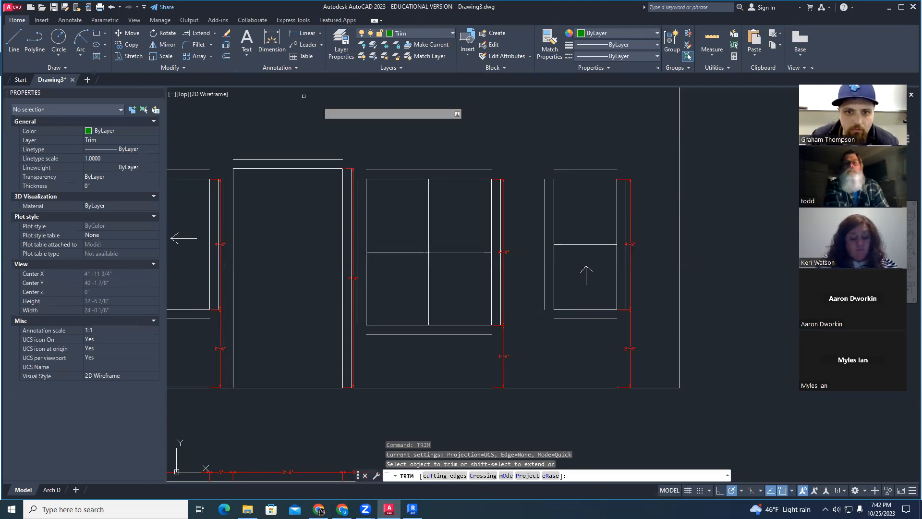
click(549, 173)
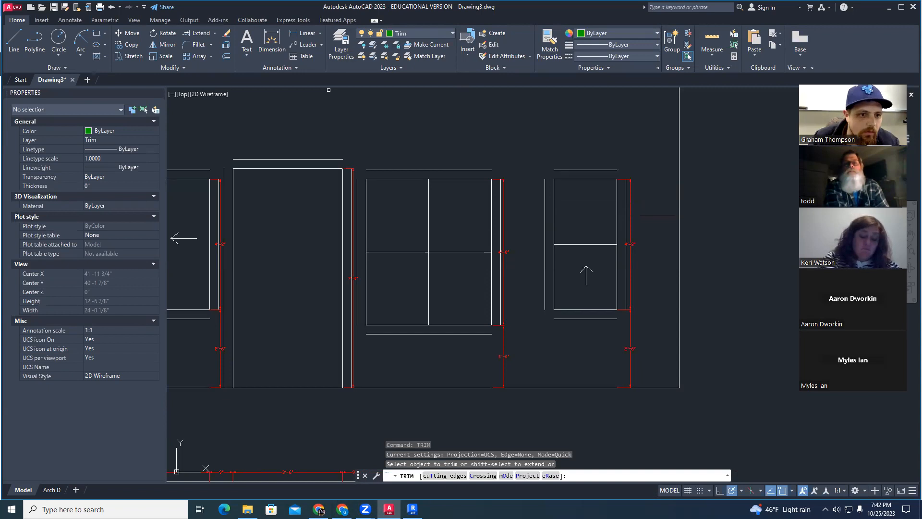
key(Escape)
key(Escape)
key(Escape)
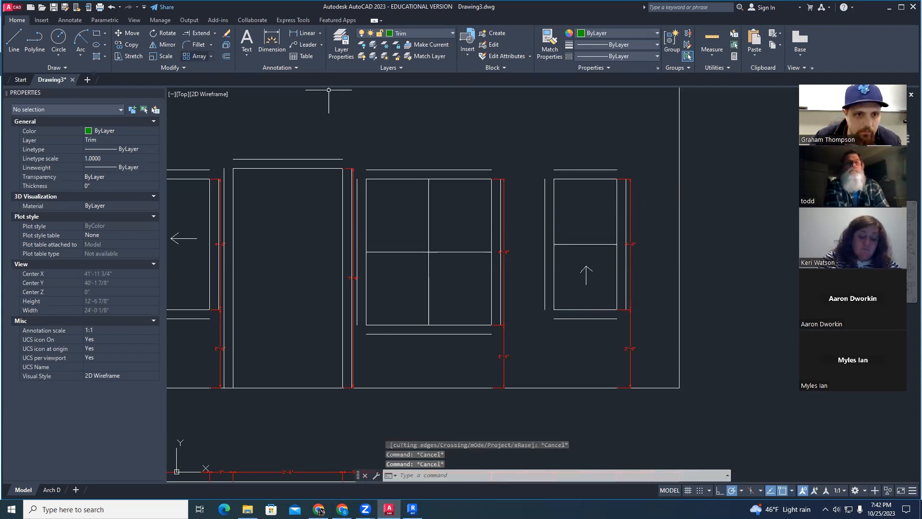
click(215, 33)
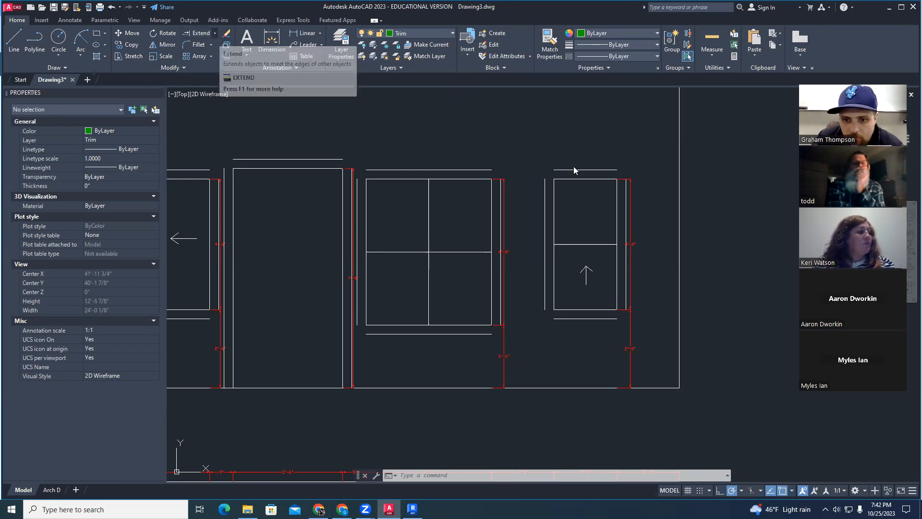
key(Escape)
key(Escape)
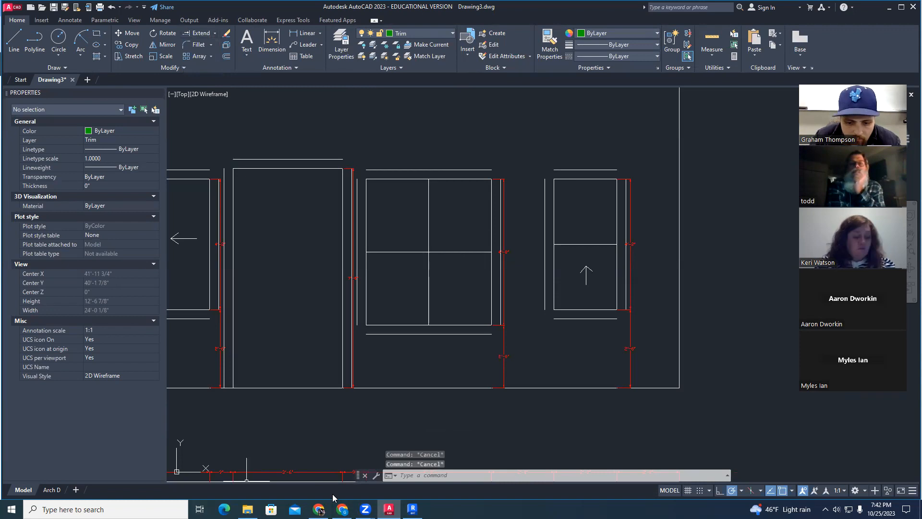
Switch to Revit and open the sheet A102 - Floor Plan View.
click(412, 509)
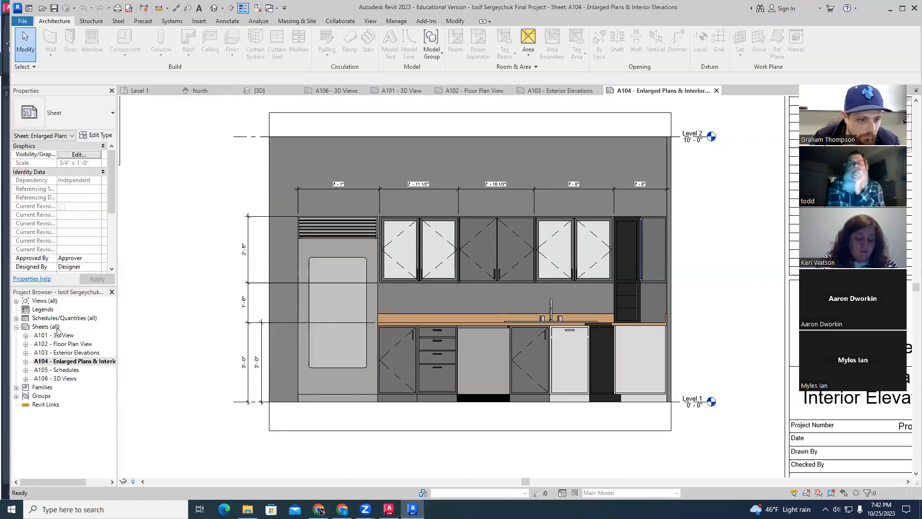
double_click(54, 344)
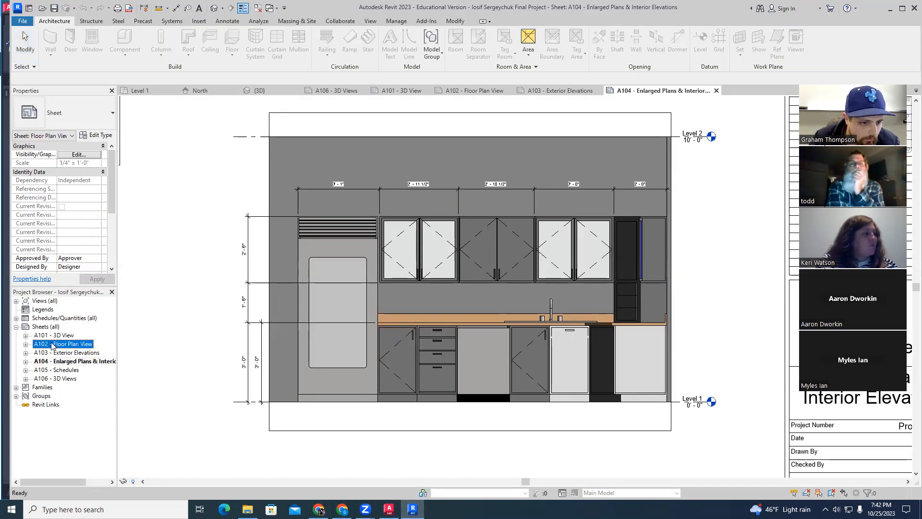
middle_drag(424, 269, 155, 295)
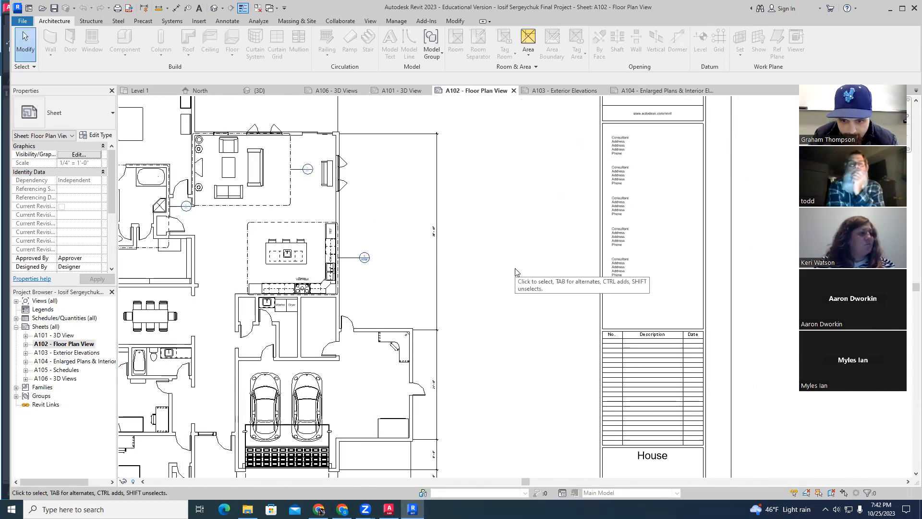
key(d)
key(i)
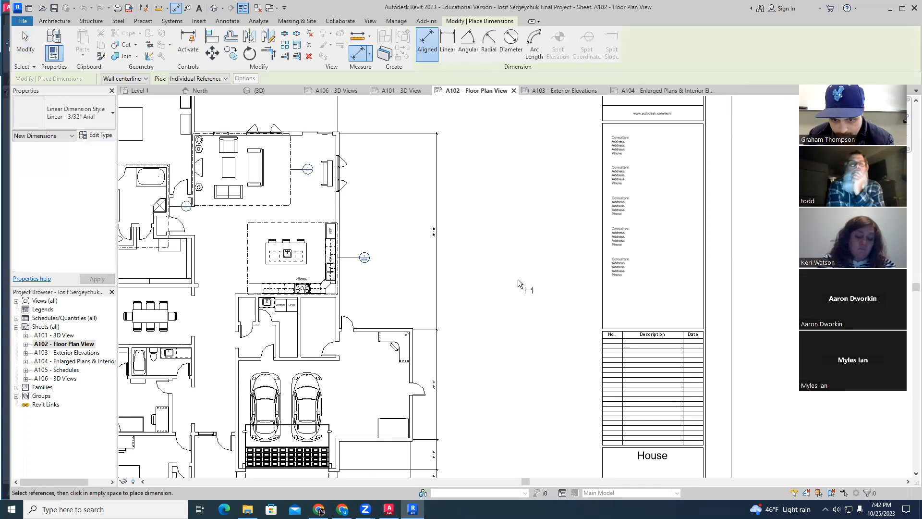
key(Escape)
key(d)
key(i)
key(Escape)
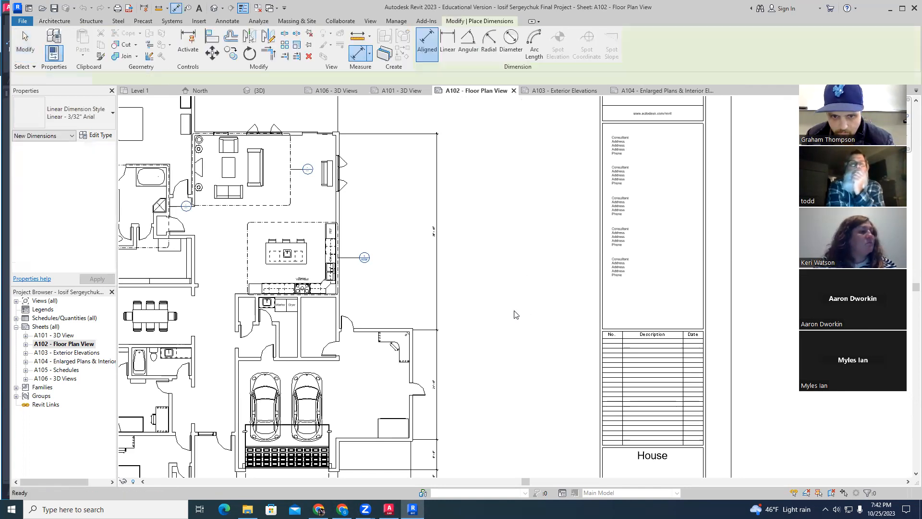
Activate the Level 1 floor plan view on the sheet for editing.
scroll(504, 301, down, 1)
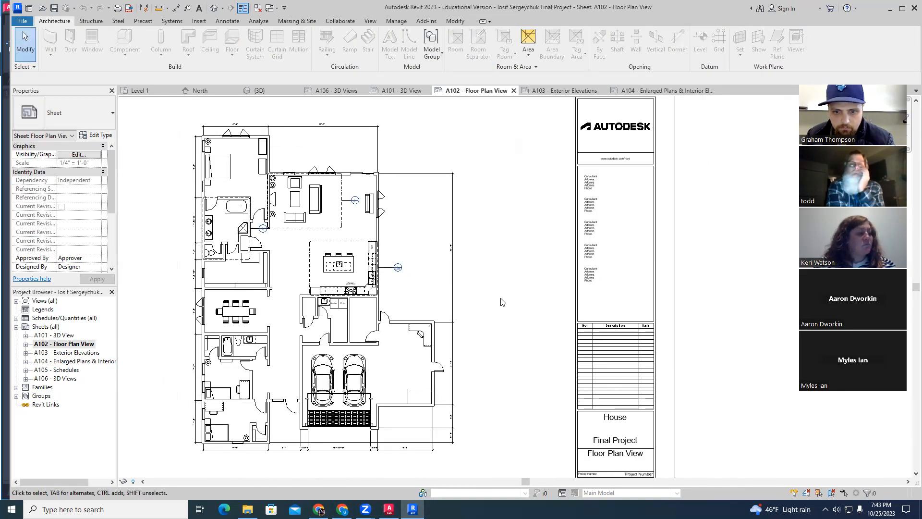
right_click(500, 298)
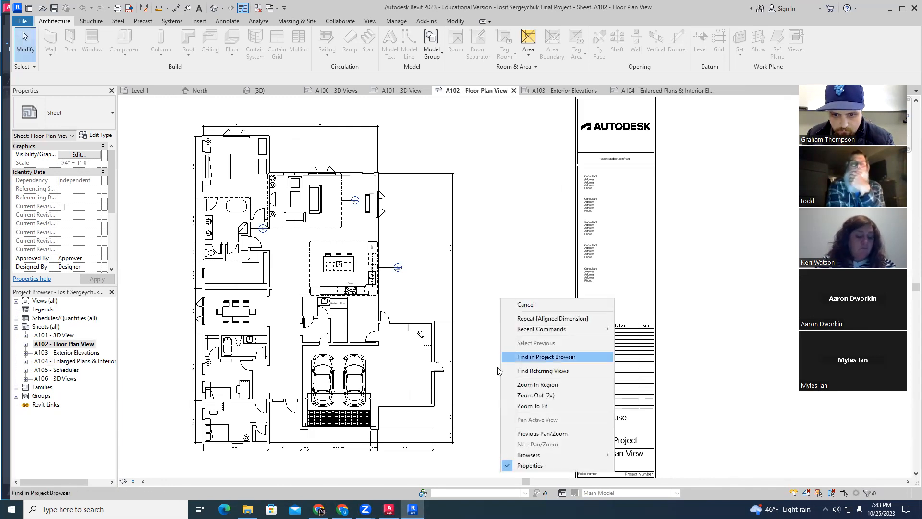
click(481, 352)
double_click(421, 140)
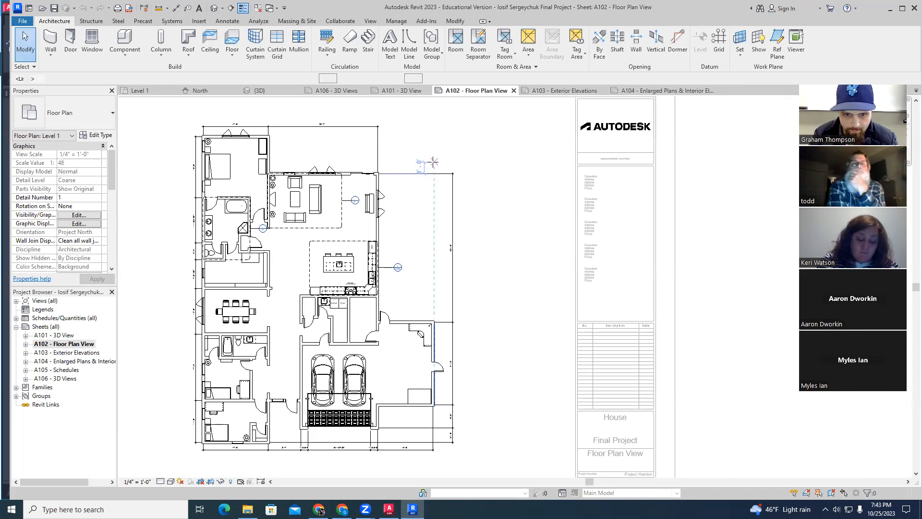
key(d)
key(i)
scroll(398, 224, up, 2)
key(Escape)
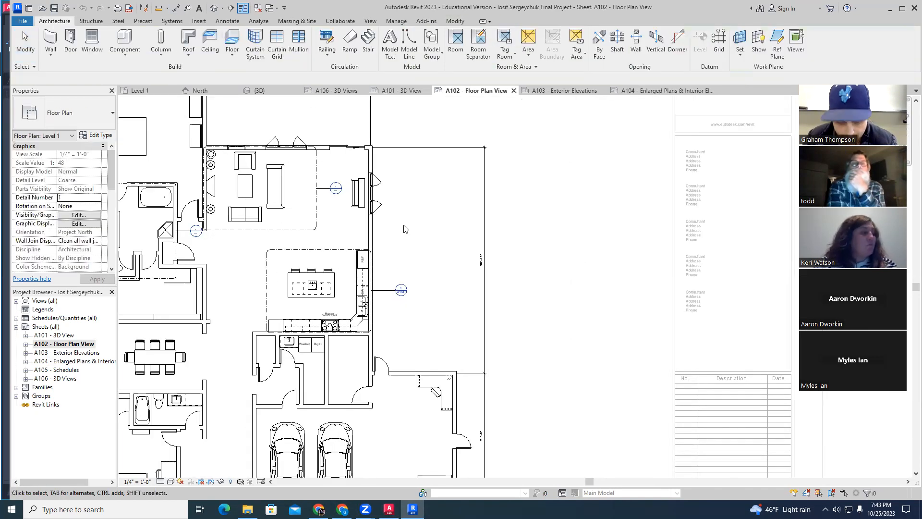
Try placing point loads in the empty area east of the living room and kitchen, and remove them.
key(l)
key(d)
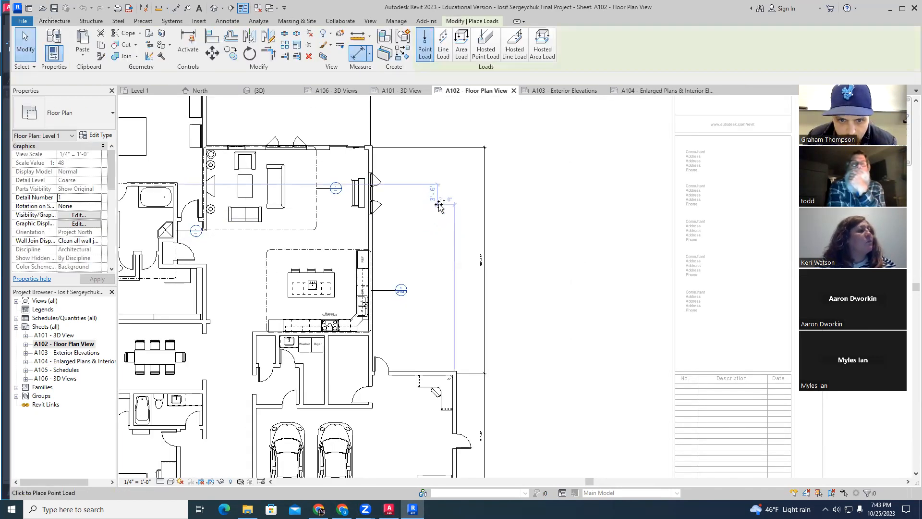
scroll(436, 212, up, 2)
key(Escape)
key(Escape)
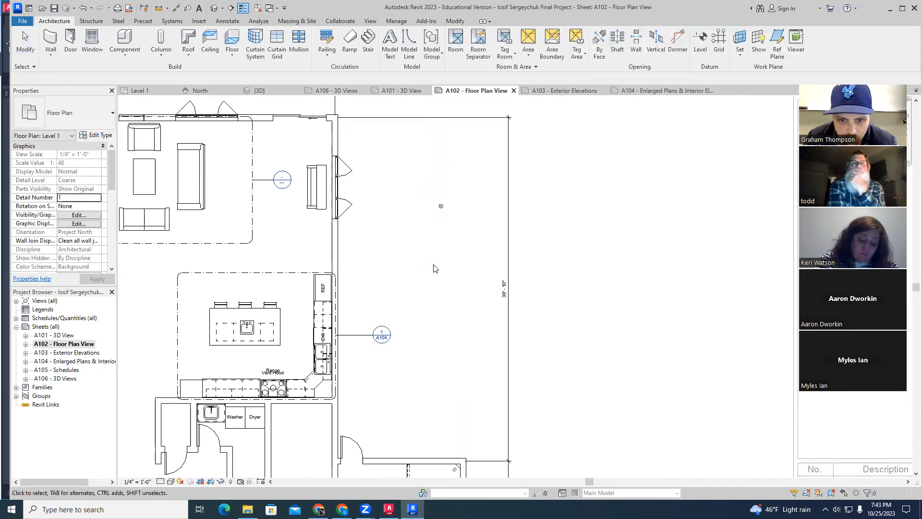
key(d)
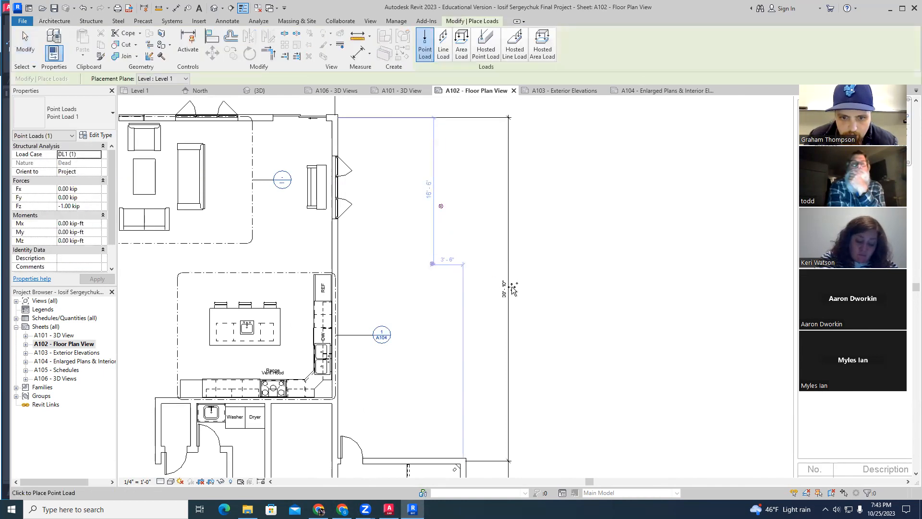
key(Escape)
key(Escape)
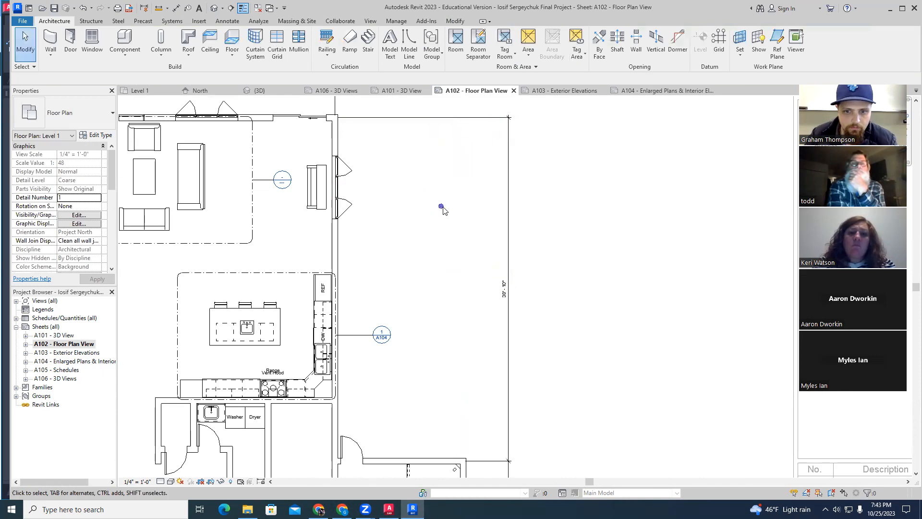
key(l)
key(d)
key(Escape)
key(Escape)
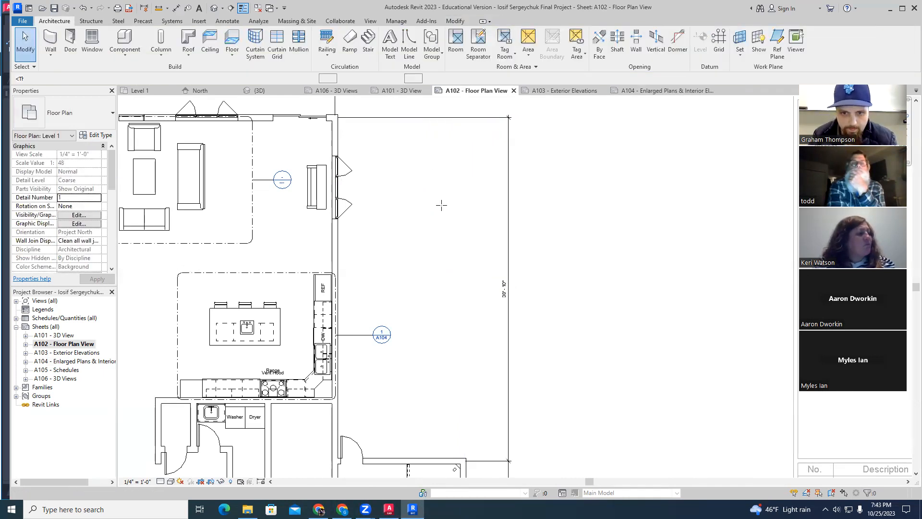
key(d)
key(e)
key(Escape)
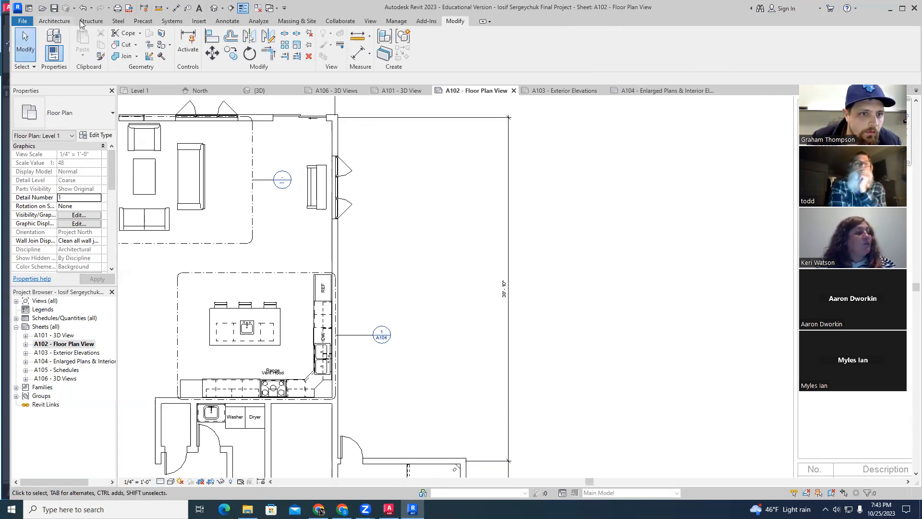
Draw a short horizontal detail line and a separate vertical detail line in the empty area east of the living room.
click(227, 21)
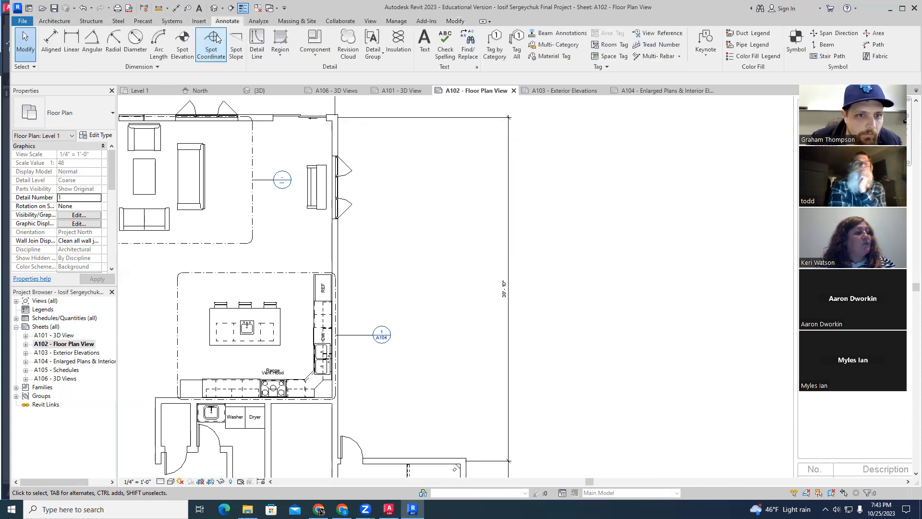
click(257, 40)
click(389, 207)
click(429, 207)
click(446, 220)
click(446, 269)
key(Escape)
key(Escape)
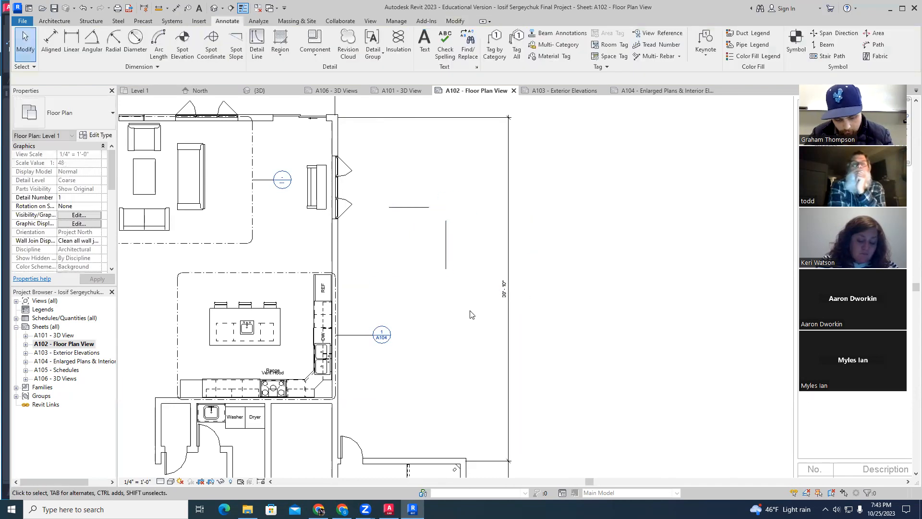
Trim/extend the horizontal and vertical detail lines to meet at a corner.
key(t)
key(r)
click(416, 207)
click(446, 237)
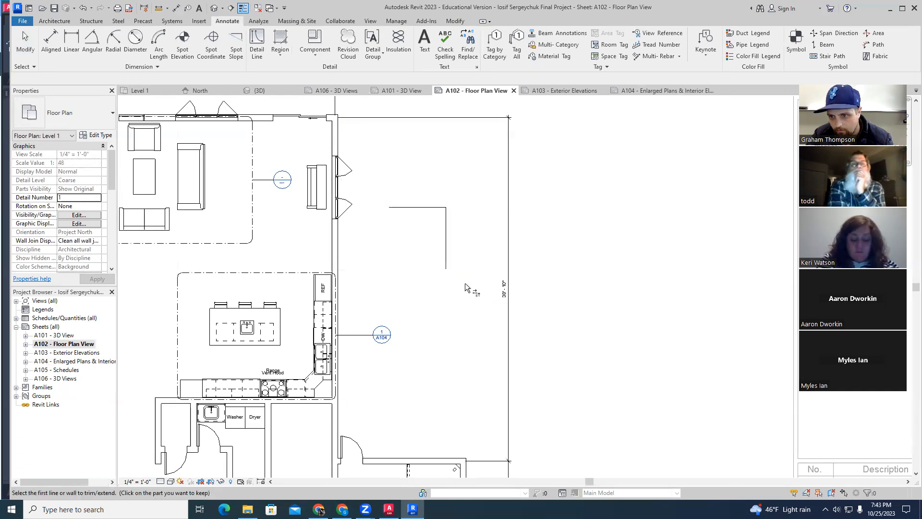
key(Escape)
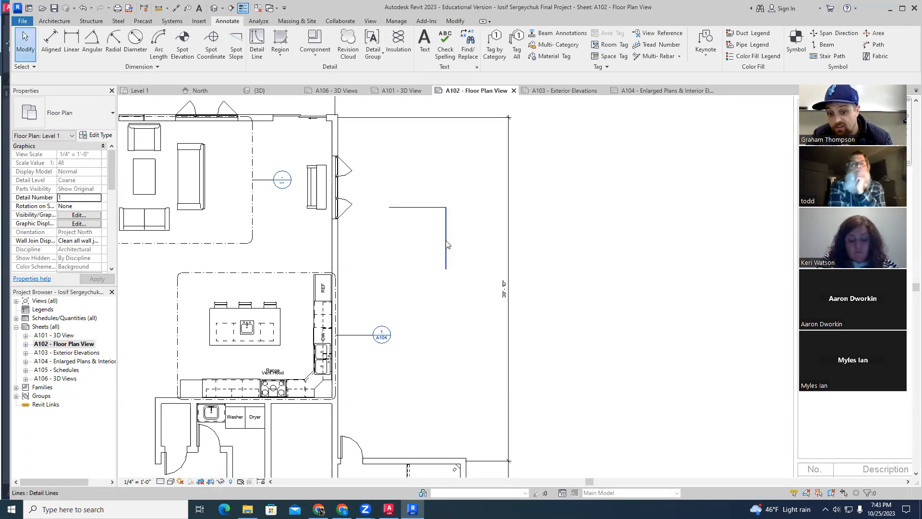
Delete the vertical detail line and switch back to the AutoCAD drawing.
click(446, 238)
key(Delete)
key(alt+Tab)
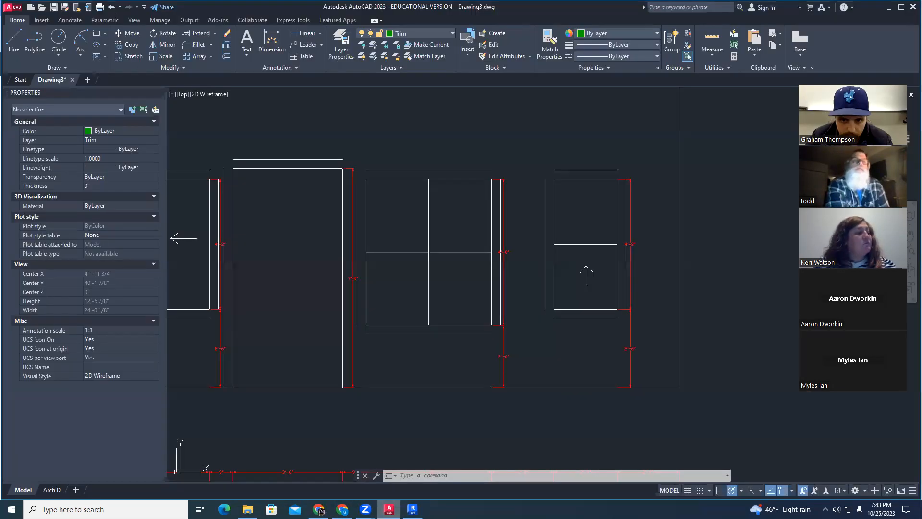
Stretch the left end of the trim line above the up-arrow window out past the left trim line.
key(Escape)
key(Escape)
key(Escape)
click(562, 171)
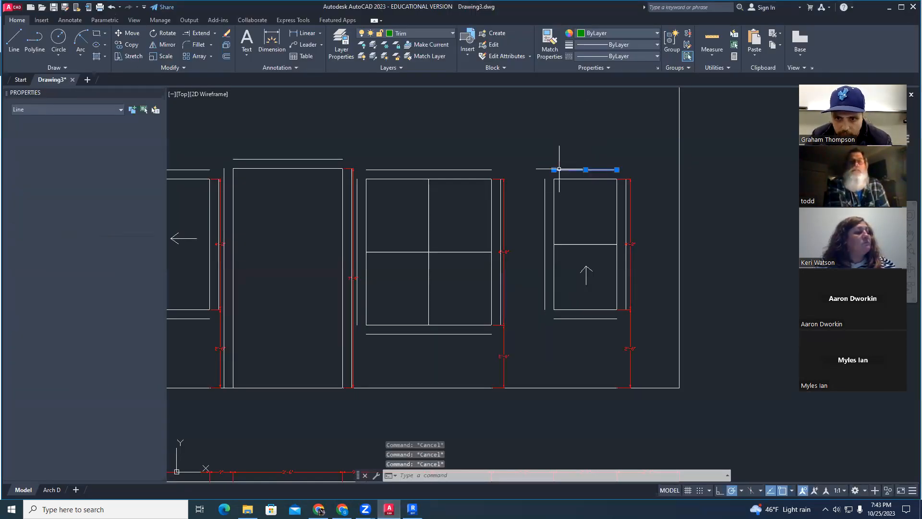
scroll(545, 177, up, 2)
click(559, 165)
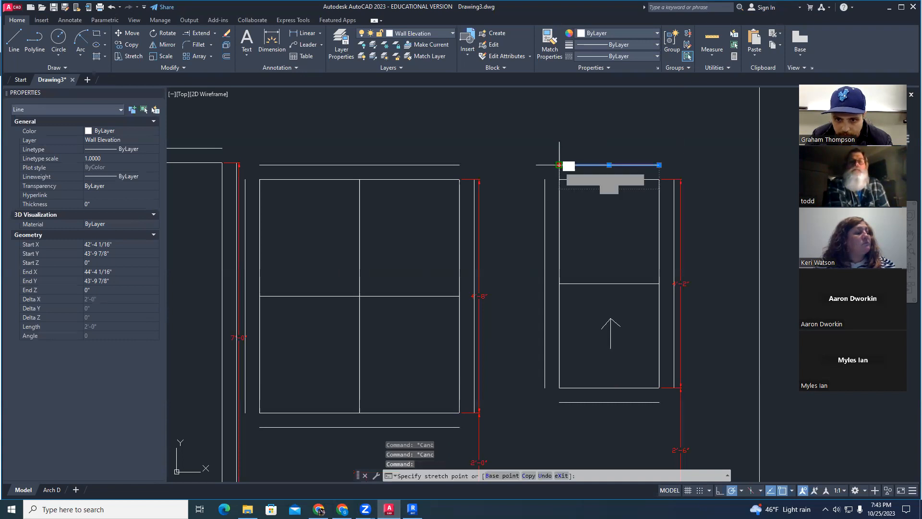
click(532, 172)
key(Escape)
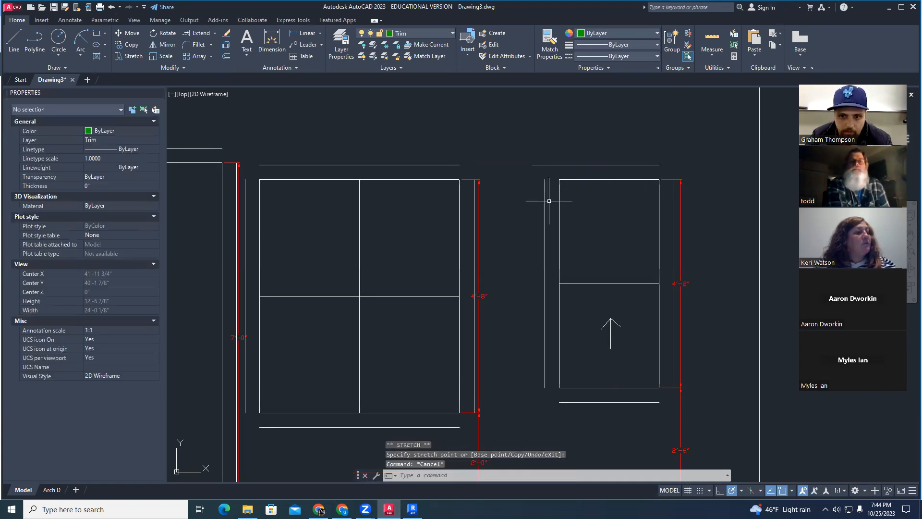
Close the window's upper-left trim corner by stretching the left trim line up to the top one and shortening the top line's overshoot.
click(545, 202)
click(544, 179)
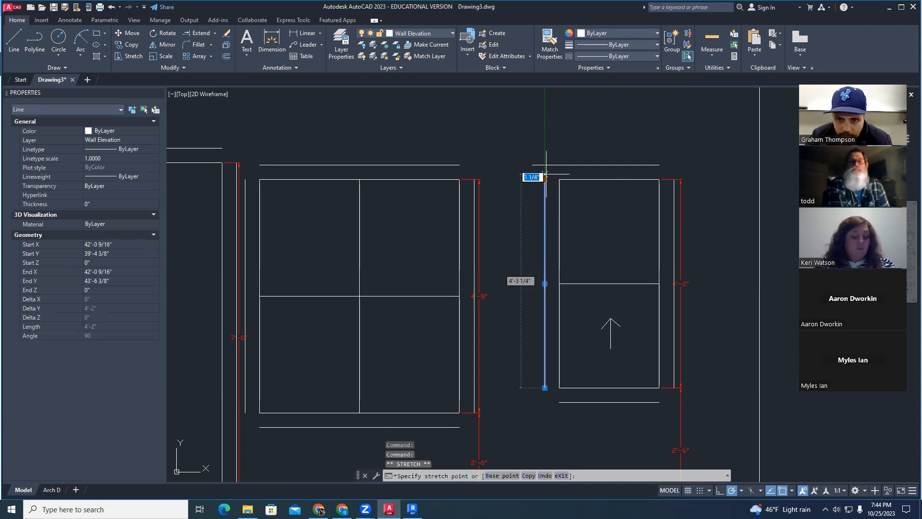
key(Escape)
key(Escape)
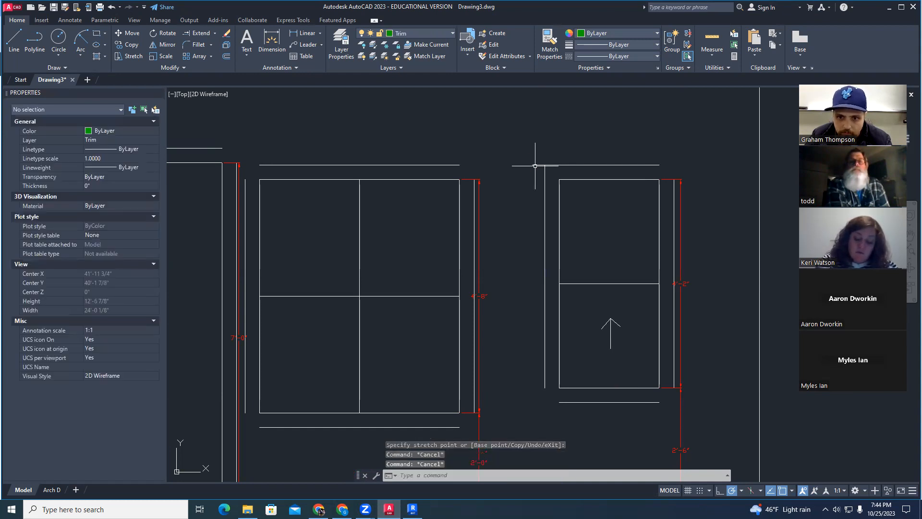
click(538, 165)
click(545, 165)
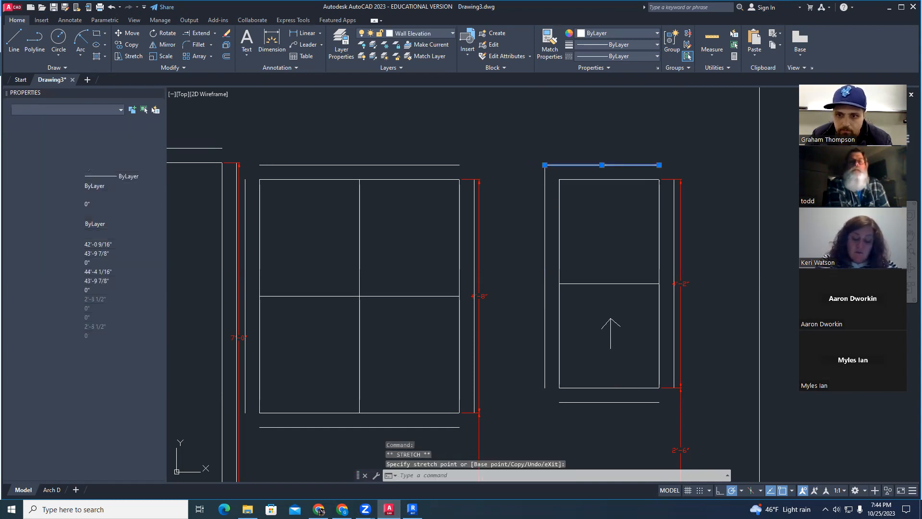
key(Escape)
key(Escape)
Stretch the window's left trim line down past the bottom trim line and extend the bottom line left to meet it.
click(545, 374)
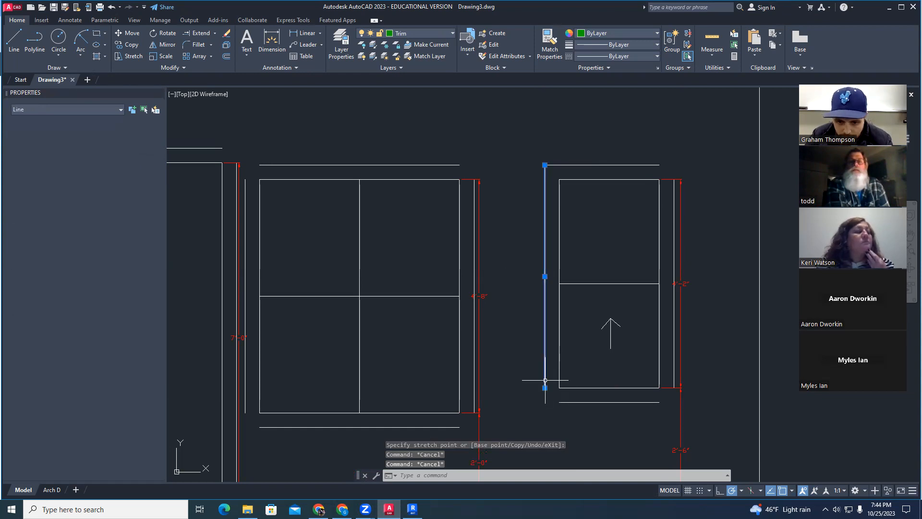
click(544, 387)
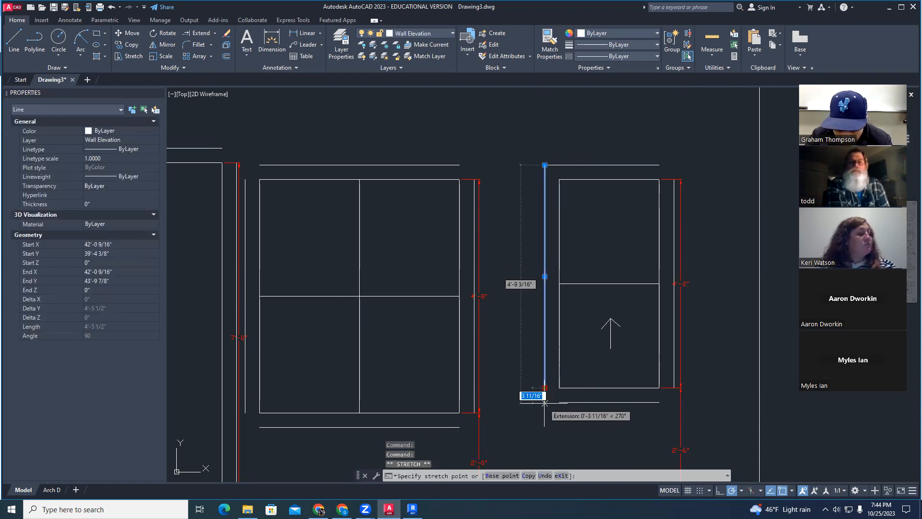
key(Escape)
click(560, 402)
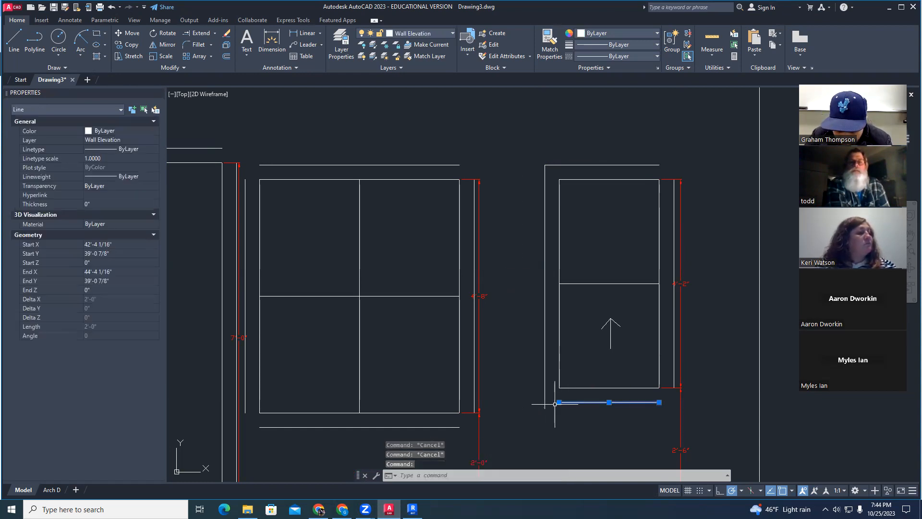
click(560, 402)
click(546, 408)
key(Escape)
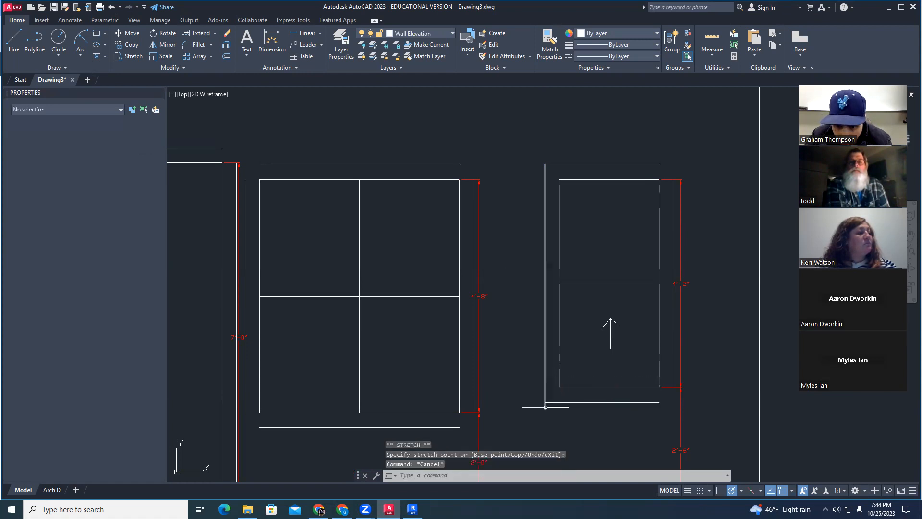
Shorten the left trim line's lower end to finish exactly at the bottom trim line.
click(545, 407)
click(545, 408)
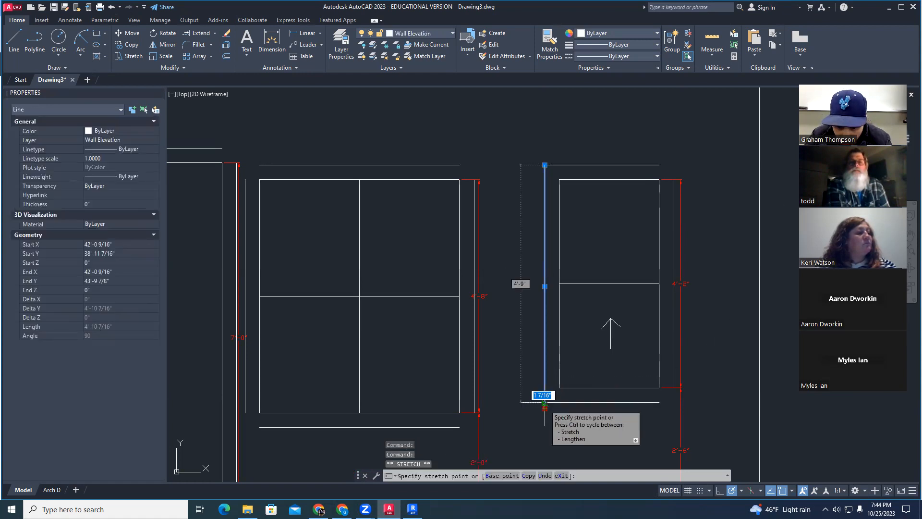
click(545, 402)
key(Escape)
Stretch the window's right trim line down past the bottom trim line and extend the bottom line right to meet it.
click(674, 350)
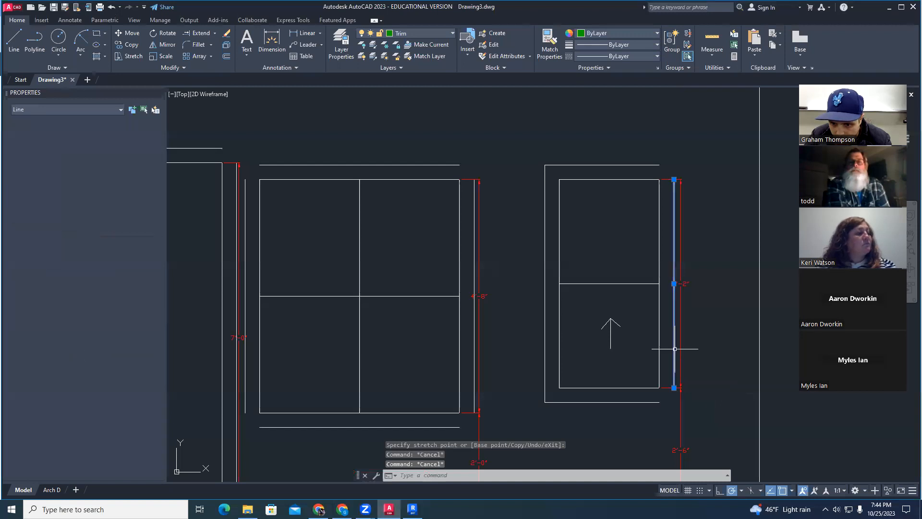
click(674, 387)
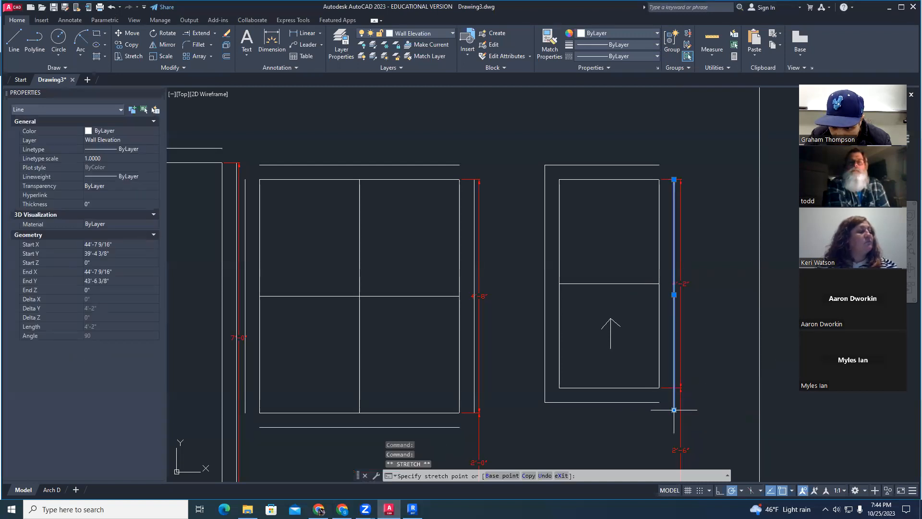
click(646, 401)
click(659, 402)
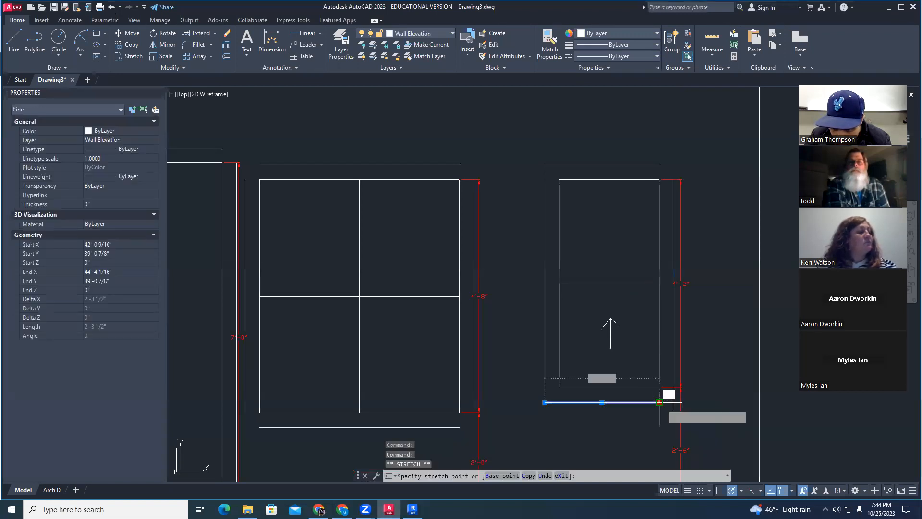
click(673, 402)
key(Escape)
key(Escape)
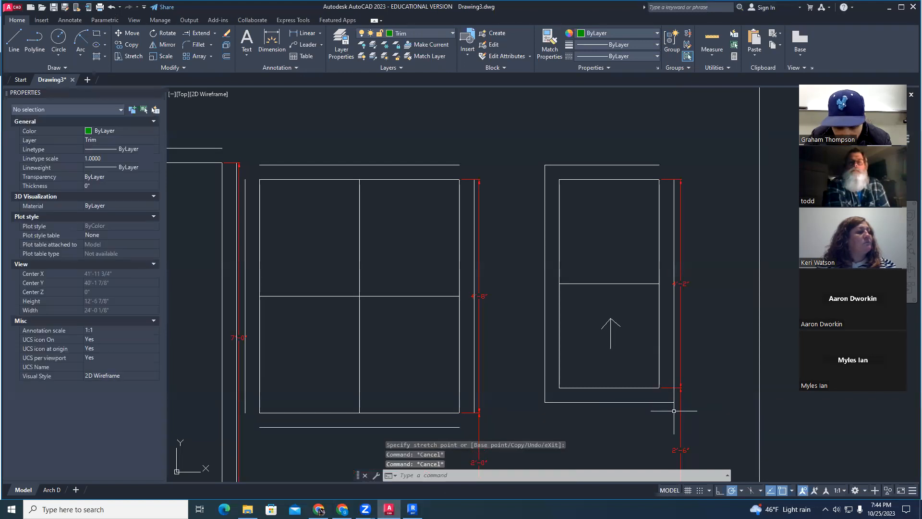
Stretch the right trim line up past the top trim line and extend the top line right to meet it.
click(675, 220)
key(Escape)
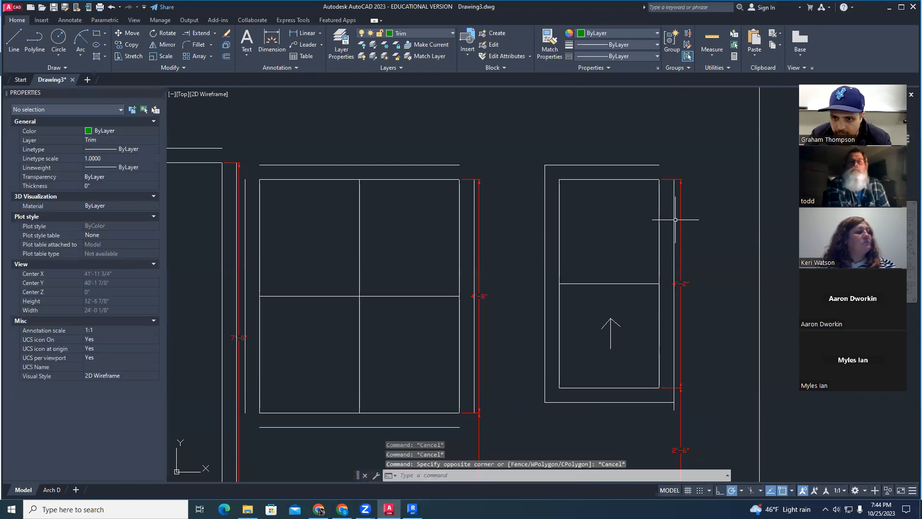
click(675, 220)
click(674, 179)
click(673, 153)
key(Escape)
click(653, 165)
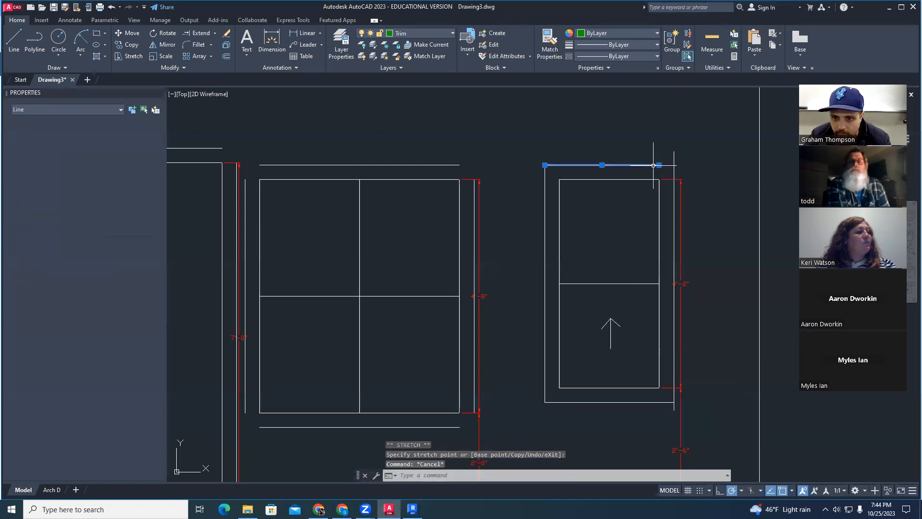
click(659, 165)
click(673, 165)
key(Escape)
Shorten both overshooting ends of the right trim line to the top and bottom trim corners.
click(676, 152)
click(674, 151)
key(Escape)
key(Escape)
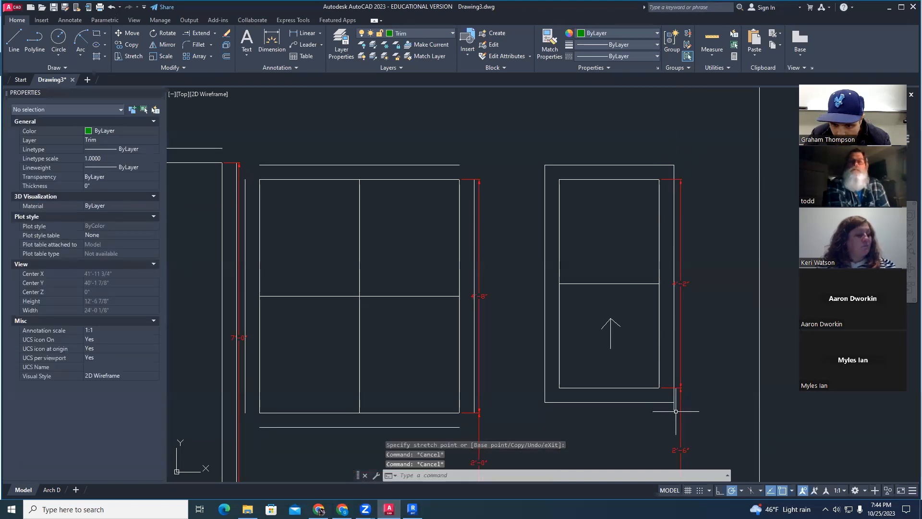
click(674, 407)
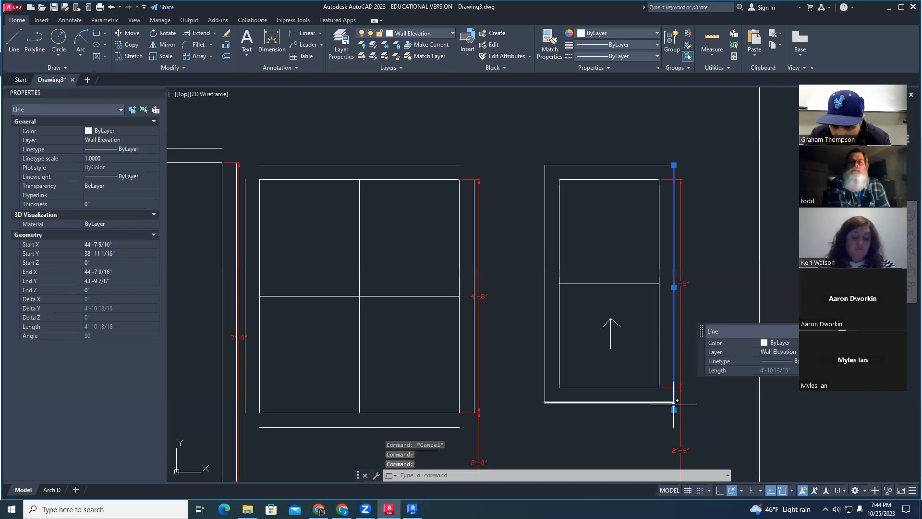
click(674, 408)
key(Escape)
key(Escape)
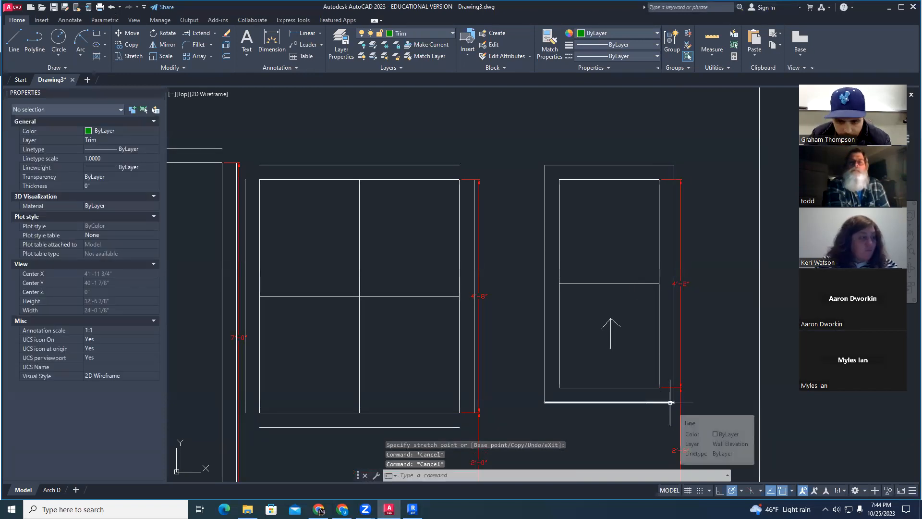
Move the four outer trim lines around the up-arrow window to the Trim layer.
click(671, 402)
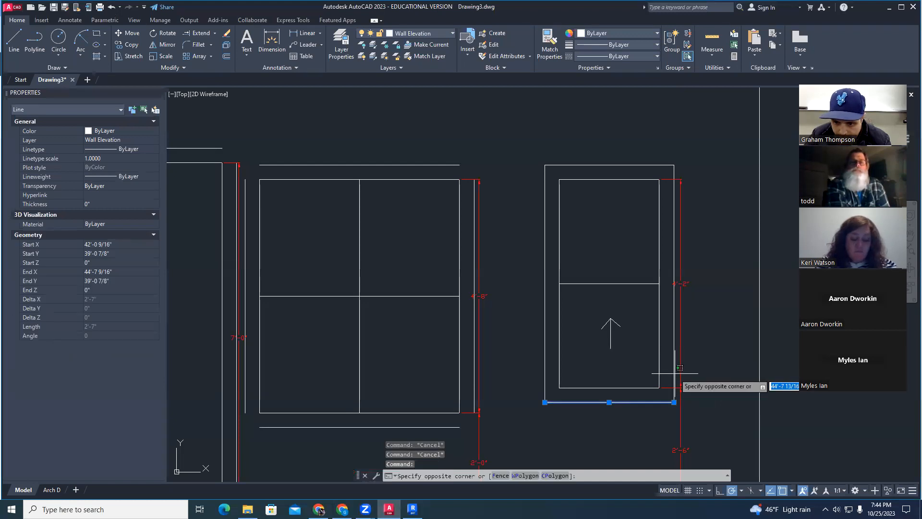
click(674, 377)
click(621, 156)
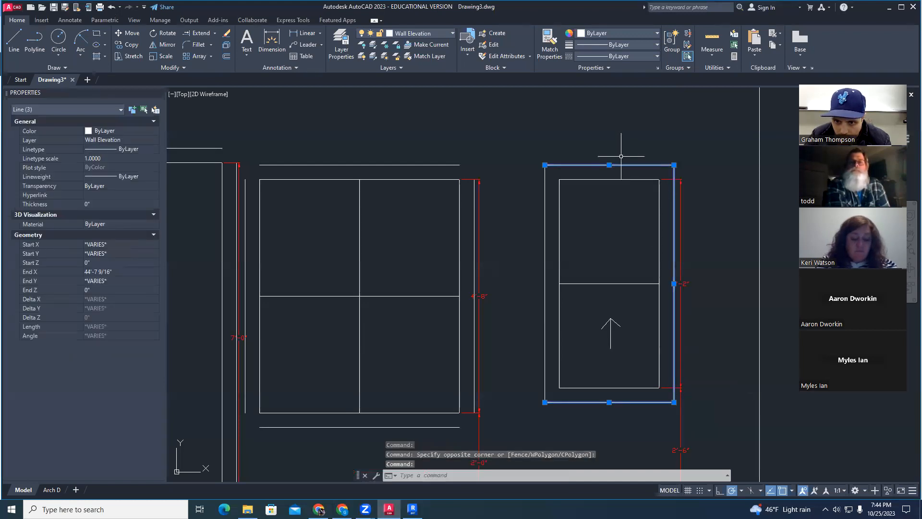
click(546, 193)
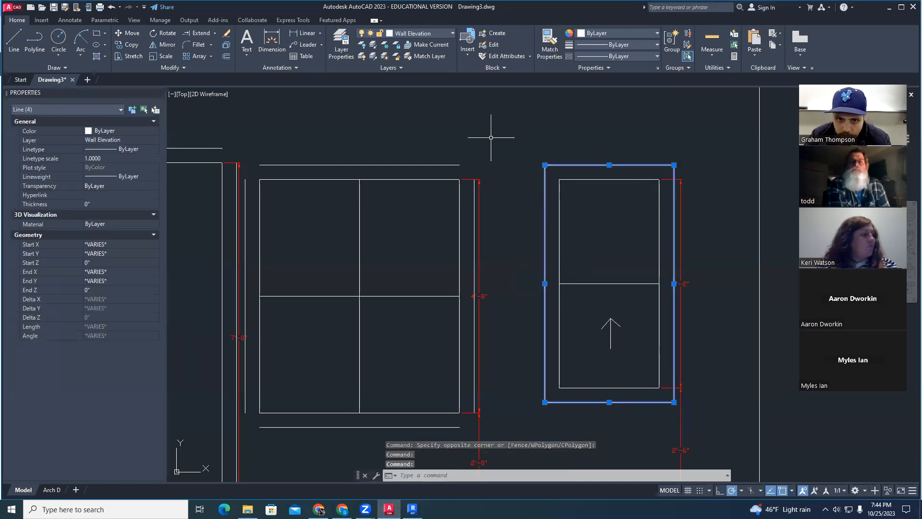
click(429, 32)
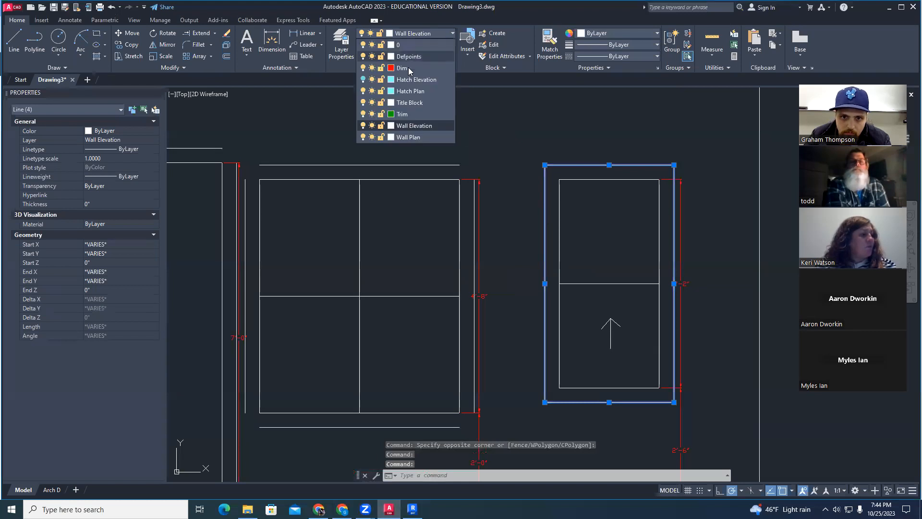
click(407, 115)
key(Escape)
key(Escape)
scroll(673, 146, down, 2)
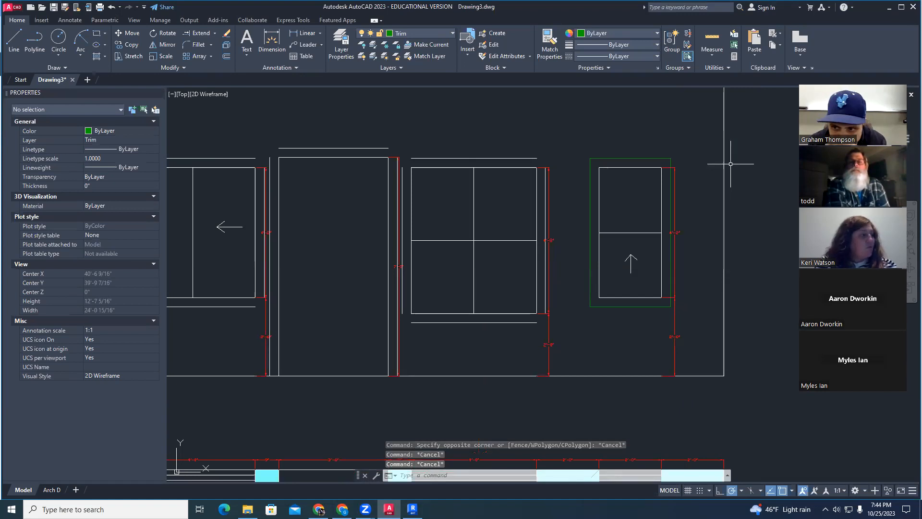
scroll(570, 241, down, 2)
middle_drag(444, 329, 472, 324)
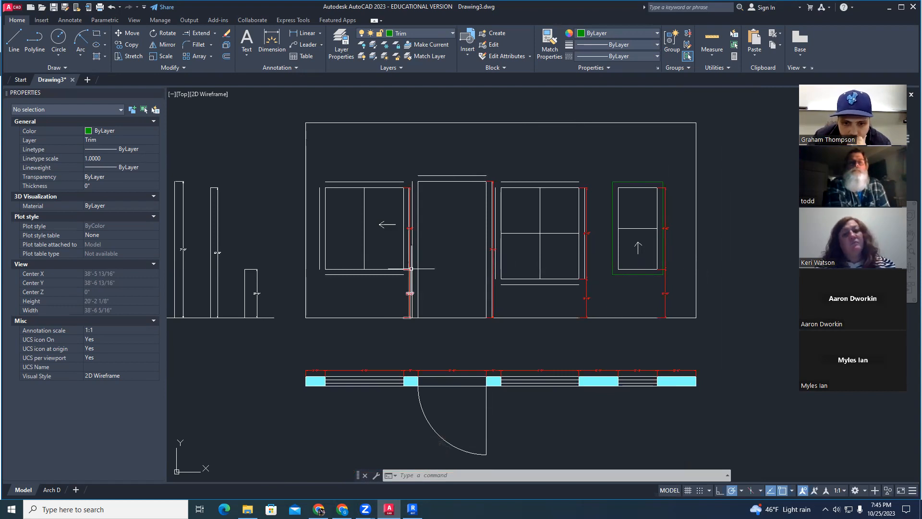
scroll(667, 283, up, 2)
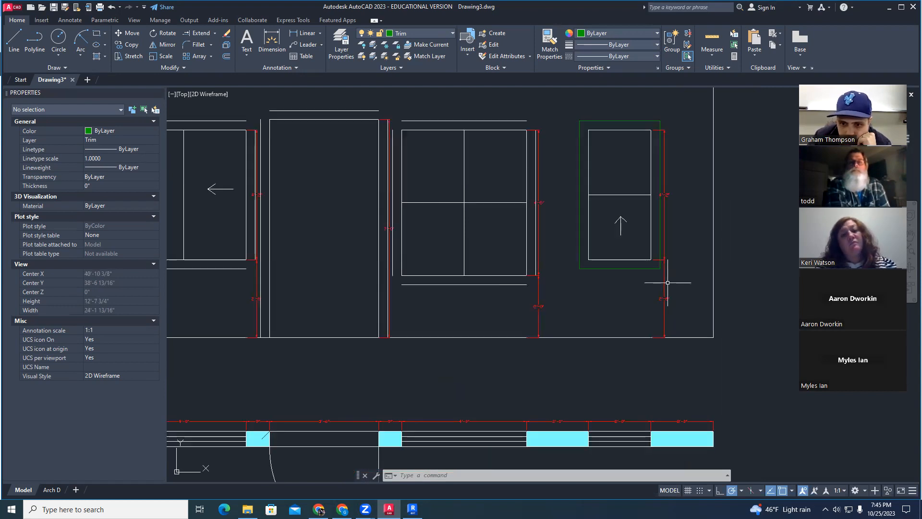
scroll(668, 284, down, 2)
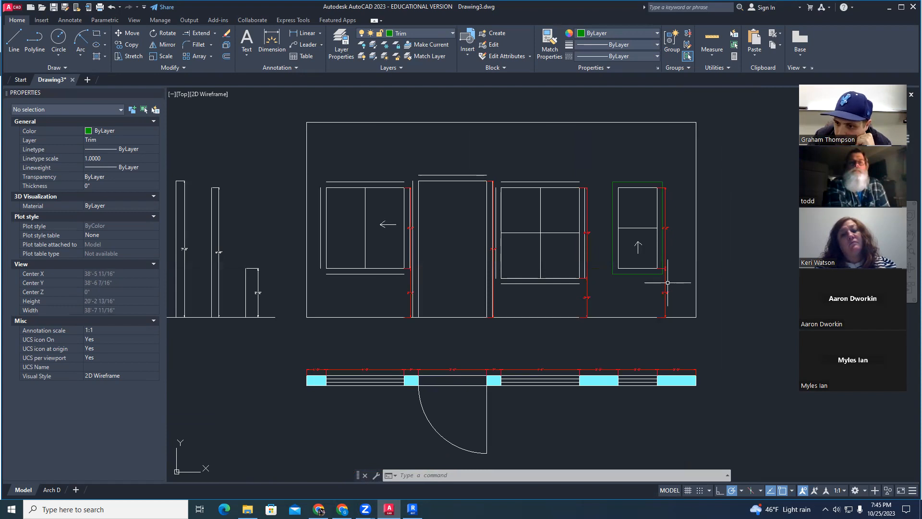
scroll(597, 294, up, 2)
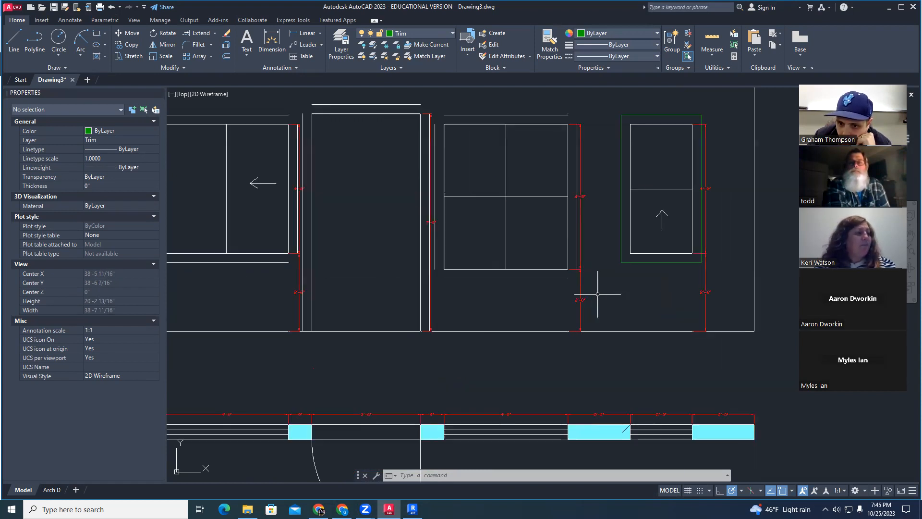
scroll(598, 293, down, 2)
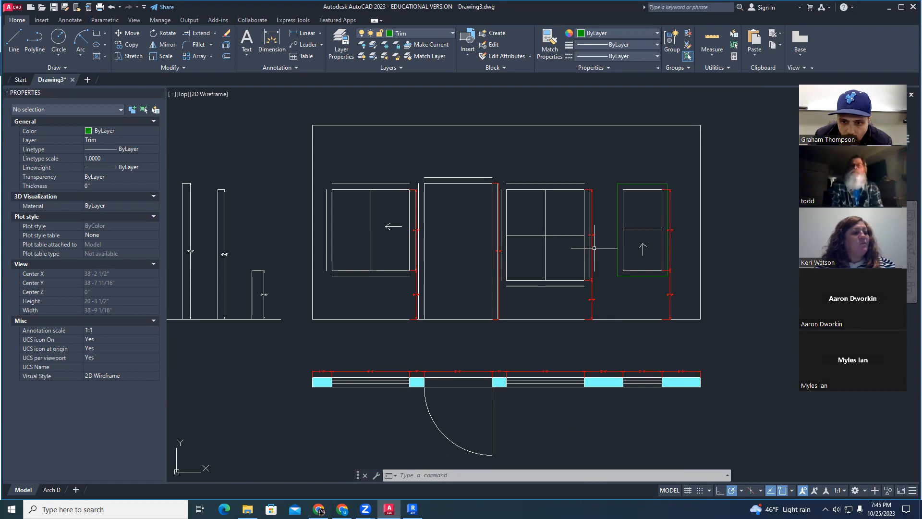
key(Escape)
key(Escape)
key(Escape)
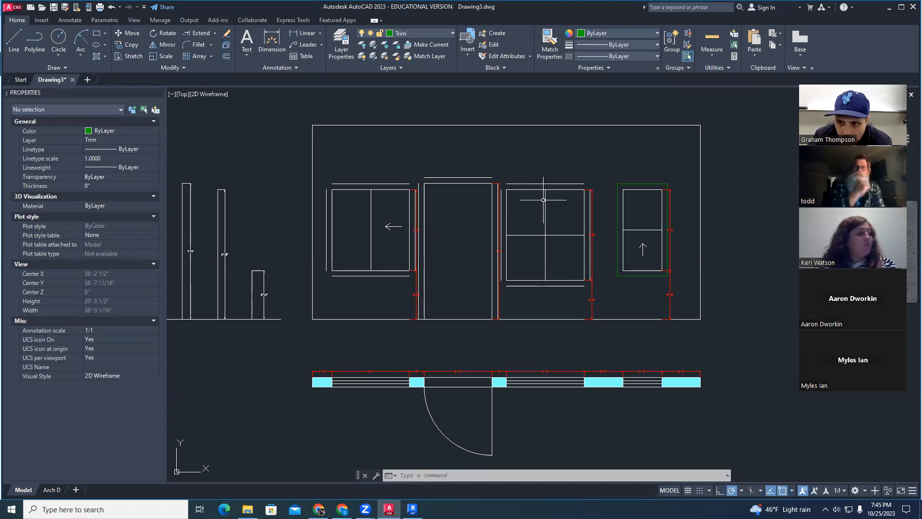
scroll(516, 190, up, 2)
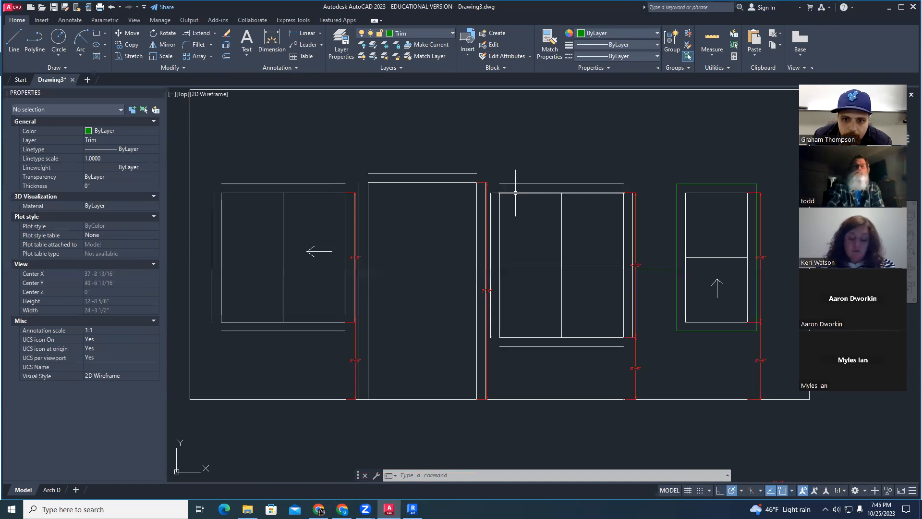
scroll(515, 192, down, 2)
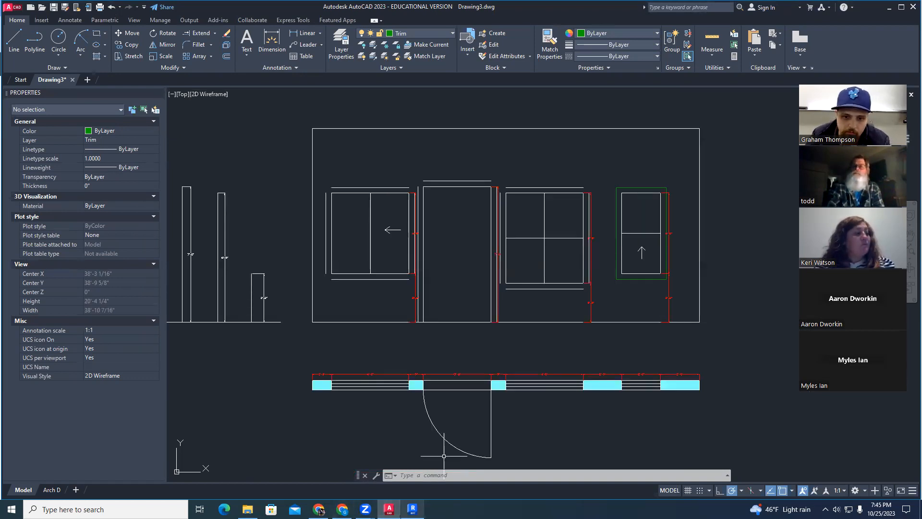
mouse_move(412, 509)
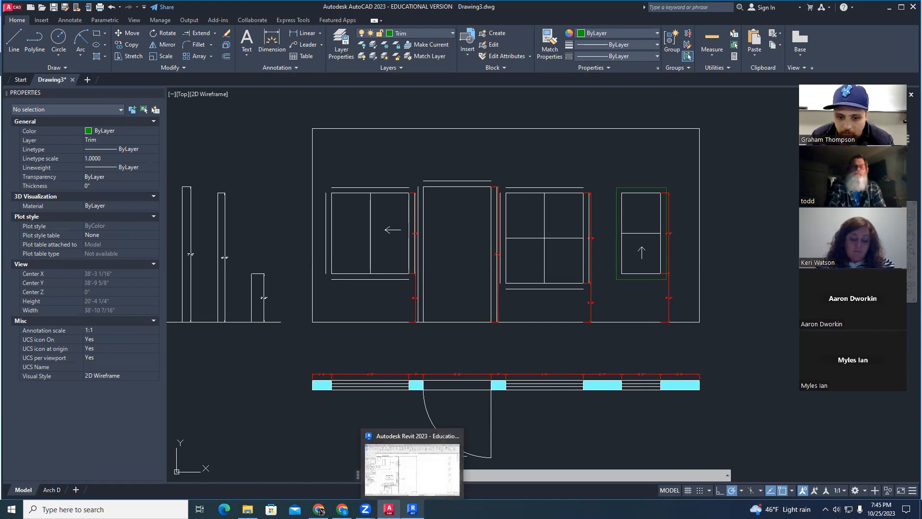
key(Escape)
key(Escape)
key(Escape)
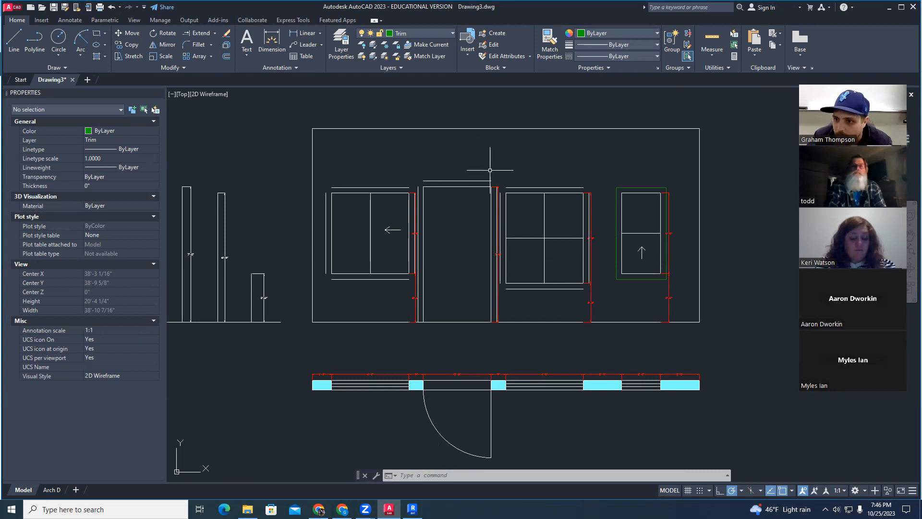
scroll(492, 172, up, 2)
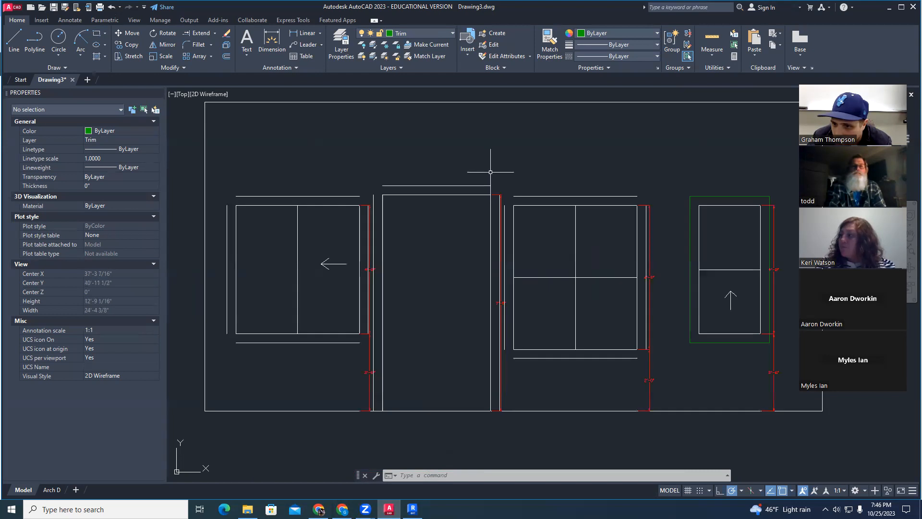
middle_drag(531, 181, 503, 177)
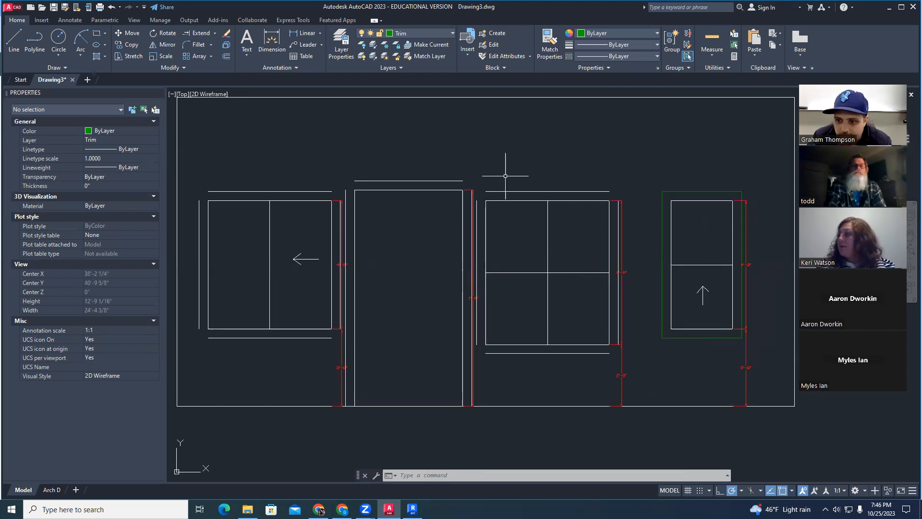
click(475, 180)
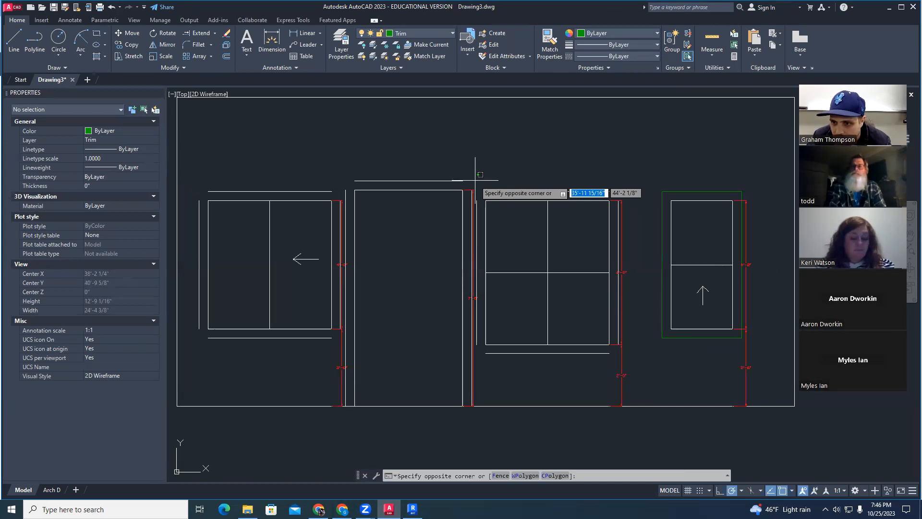
key(Escape)
key(Escape)
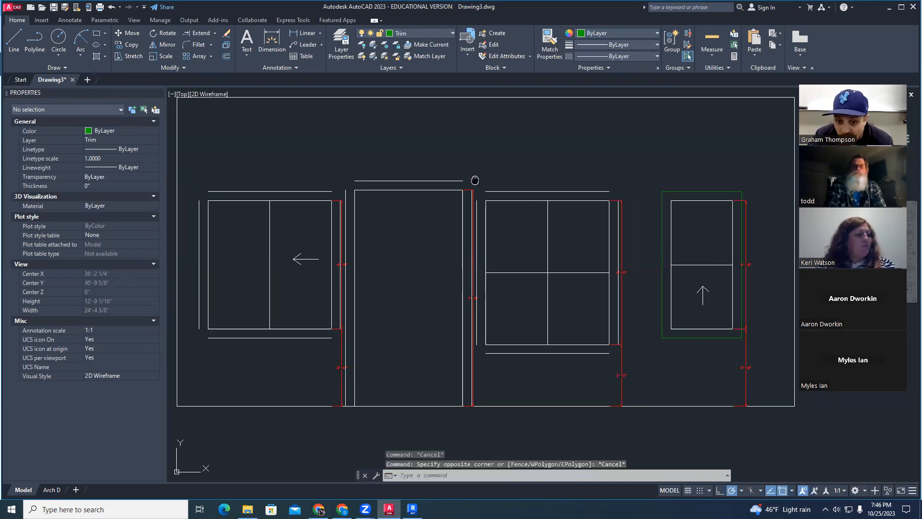
middle_drag(475, 180, 469, 178)
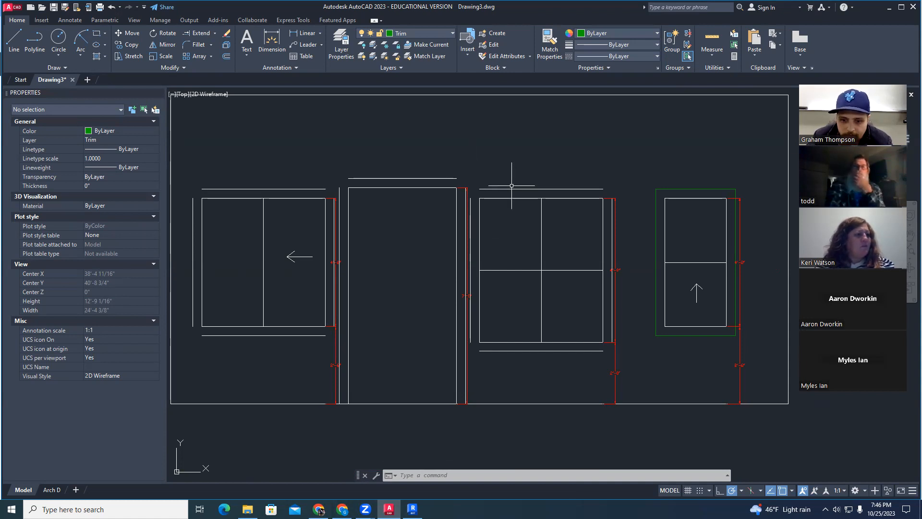
click(412, 509)
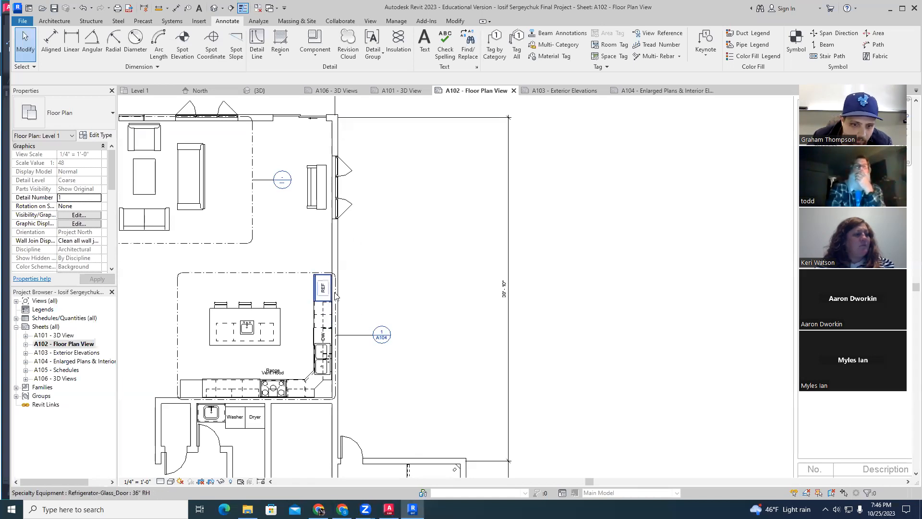
click(890, 9)
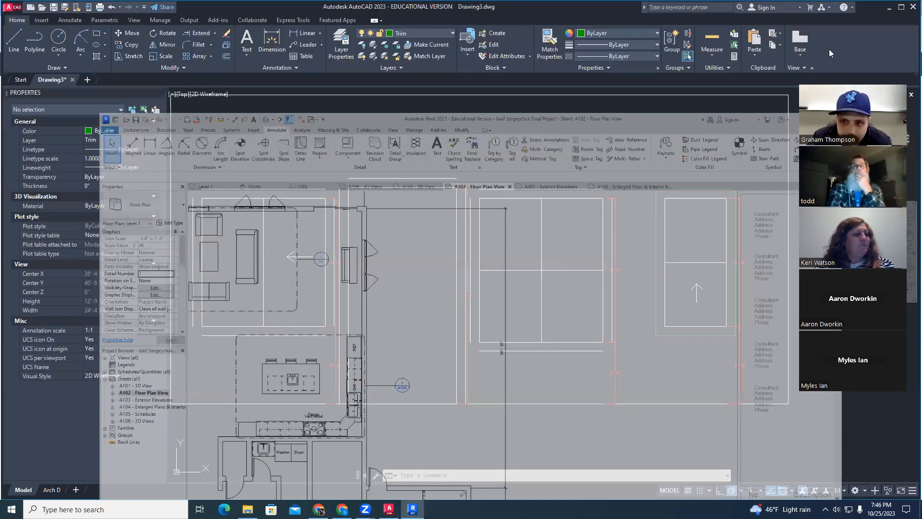
click(590, 152)
key(Escape)
key(Escape)
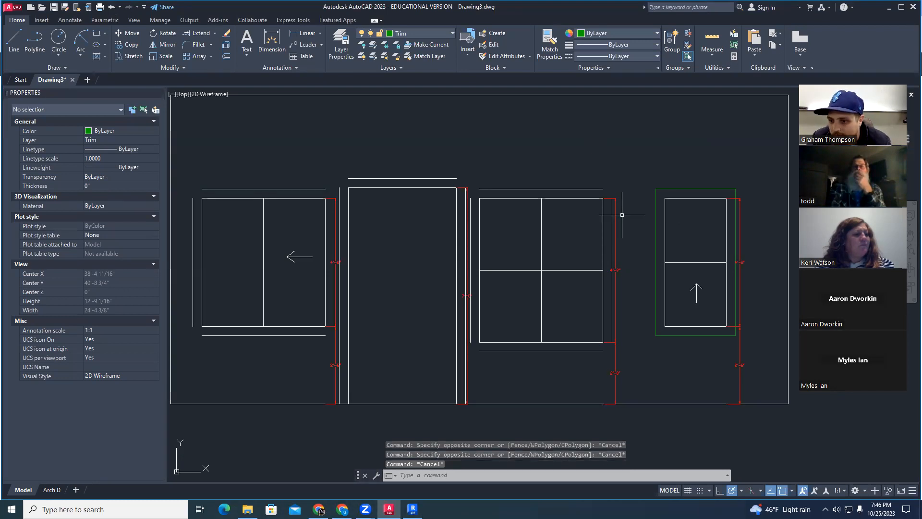
click(575, 189)
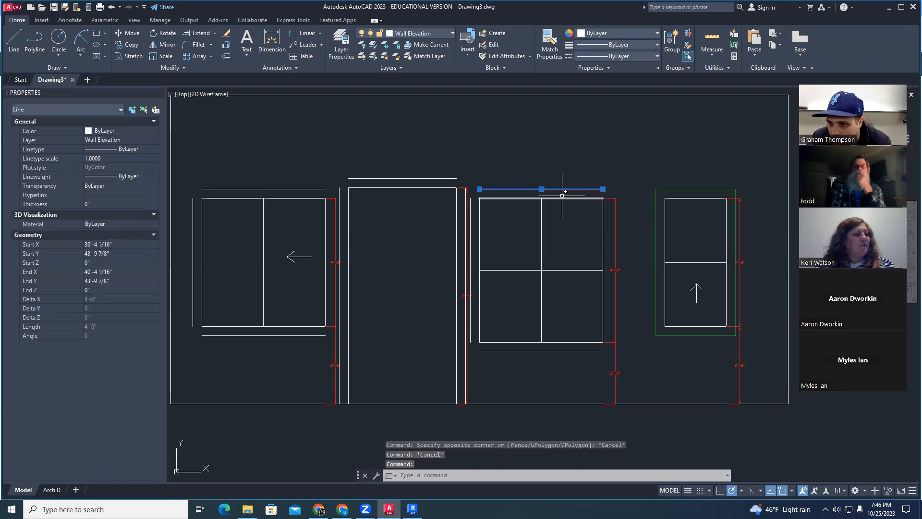
click(479, 189)
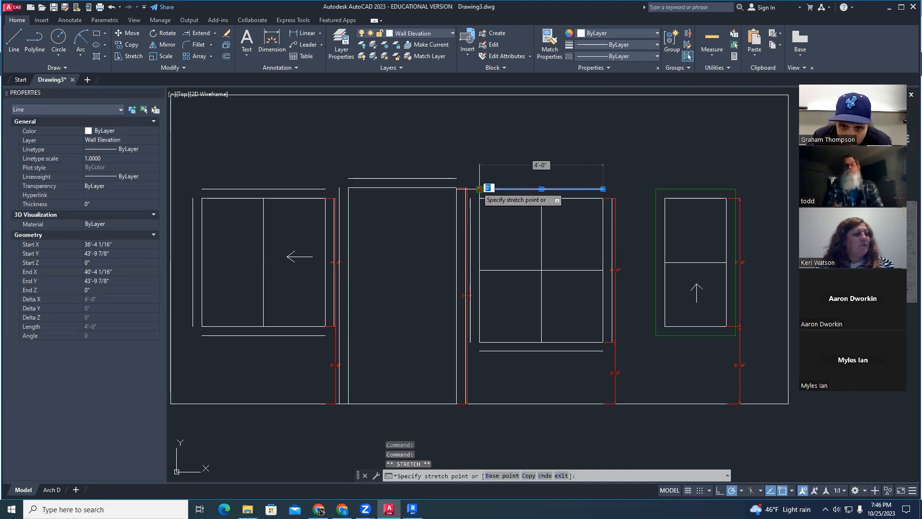
key(Escape)
key(Escape)
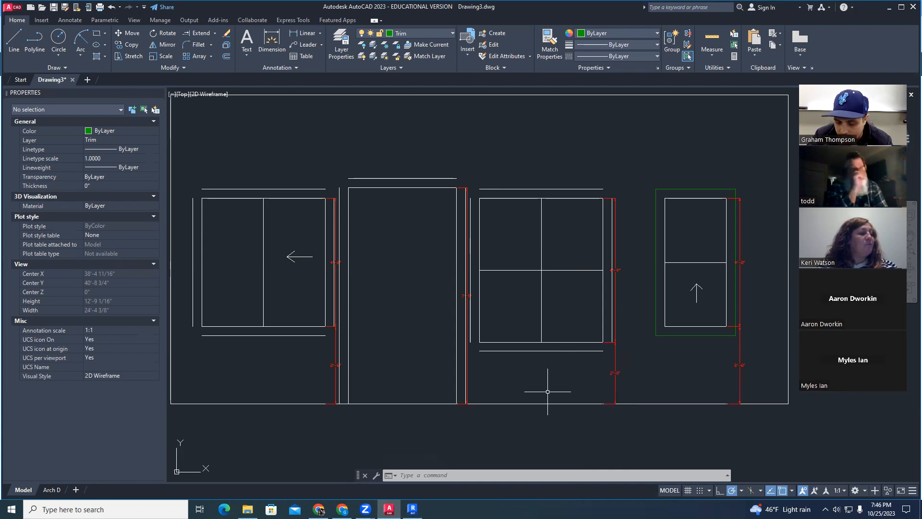
Move the four-pane window to the right of the door straight down by 22 inches, leaving its trim lines in place.
click(477, 193)
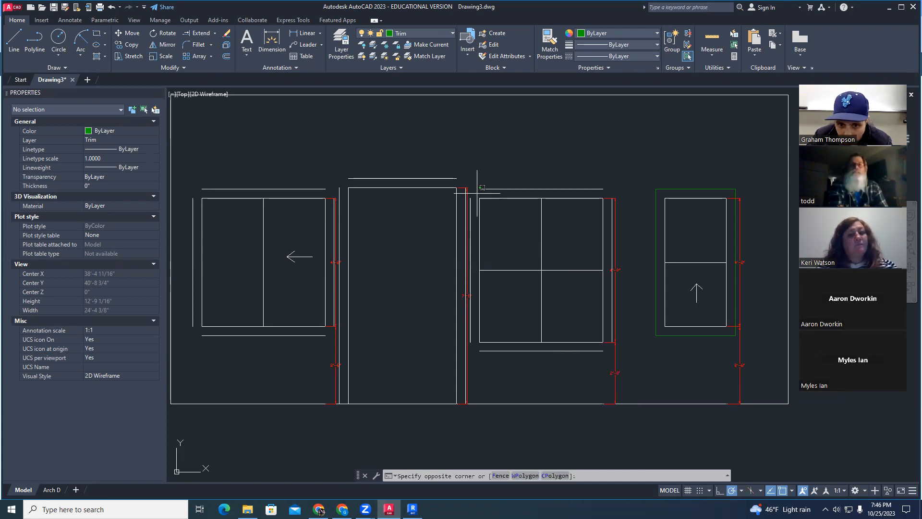
click(614, 350)
text(move)
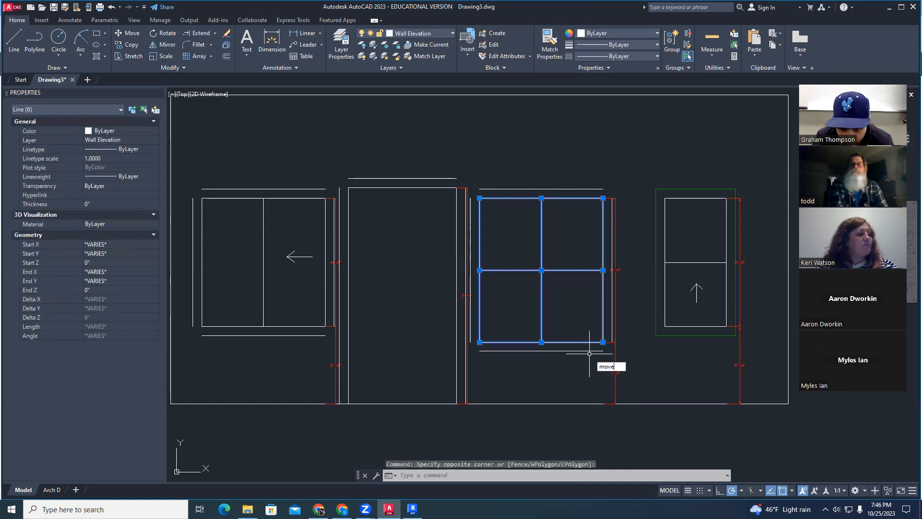
key(Return)
click(584, 341)
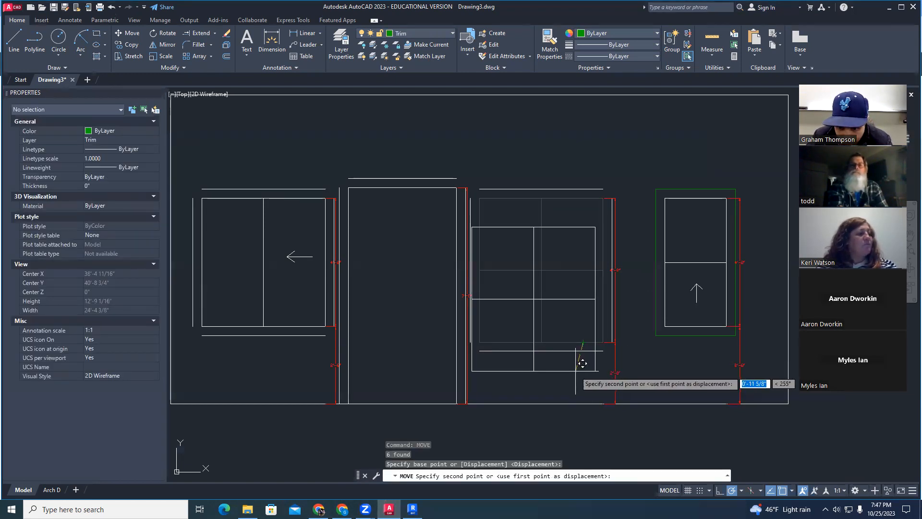
text(22)
key(Return)
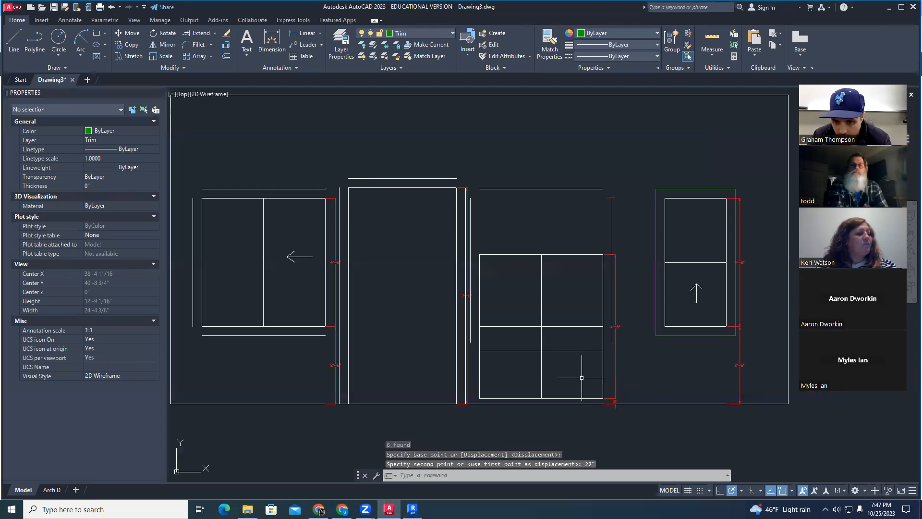
key(Escape)
scroll(609, 403, up, 2)
scroll(609, 404, up, 4)
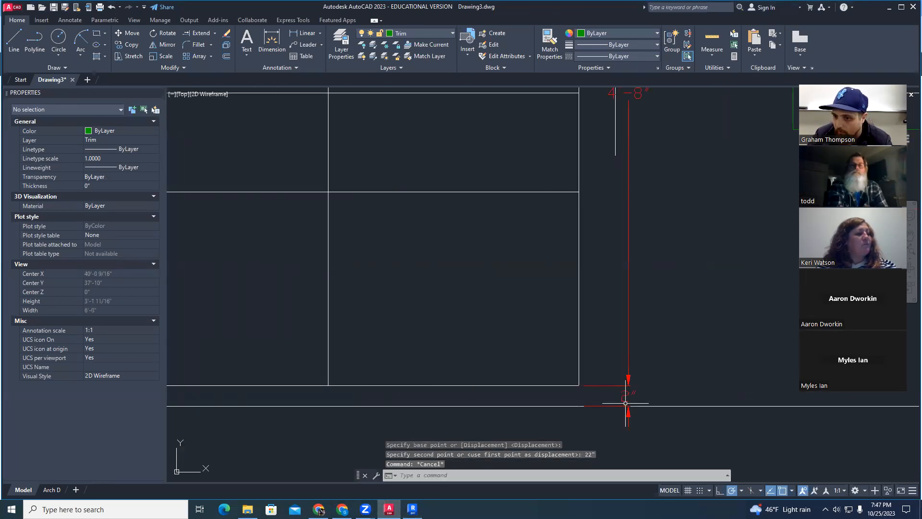
scroll(625, 405, down, 7)
mouse_move(620, 399)
middle_down()
mouse_move(596, 391)
mouse_move(587, 338)
middle_up()
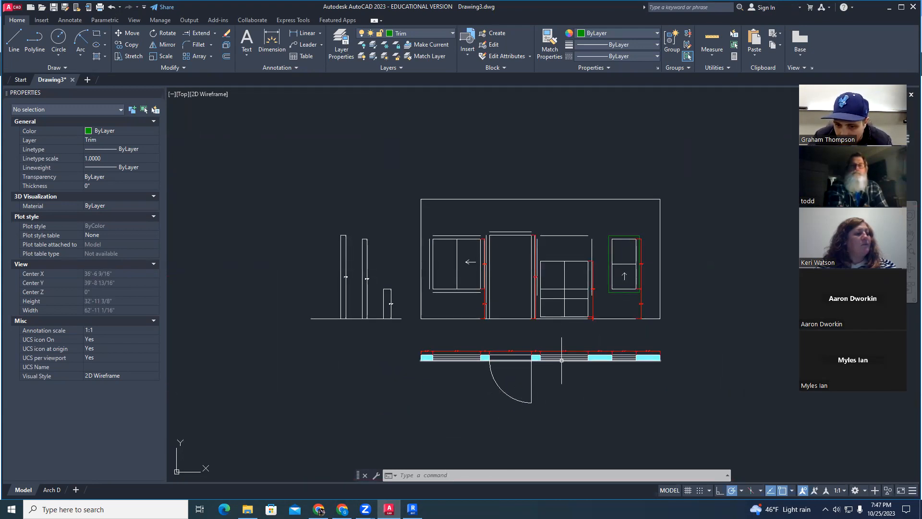
Switch to Revit, shift the upright couch in the living area of the floor plan to the right, and return to AutoCAD.
click(412, 509)
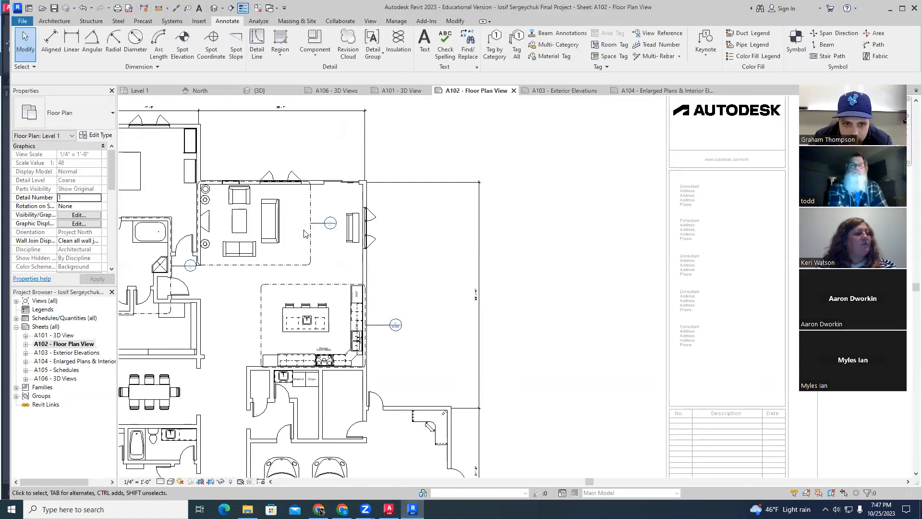
click(274, 221)
drag(274, 220, 312, 219)
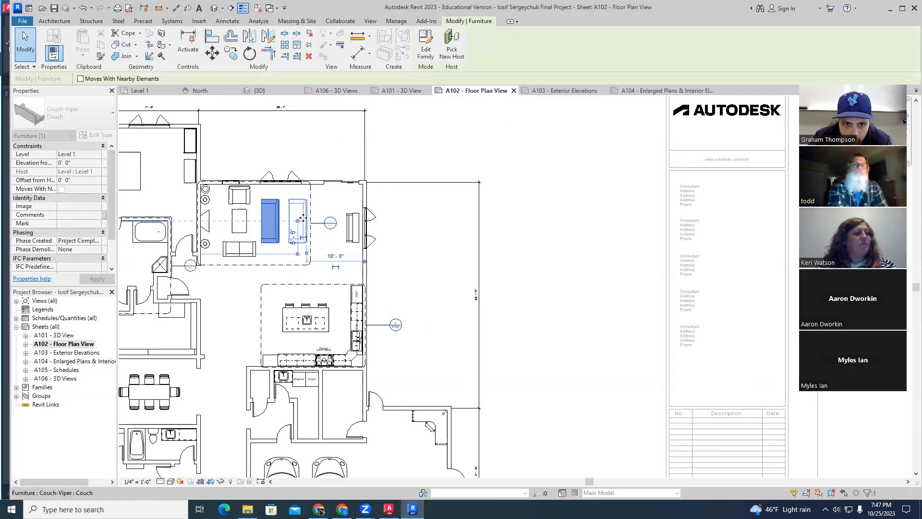
click(282, 229)
scroll(297, 228, down, 3)
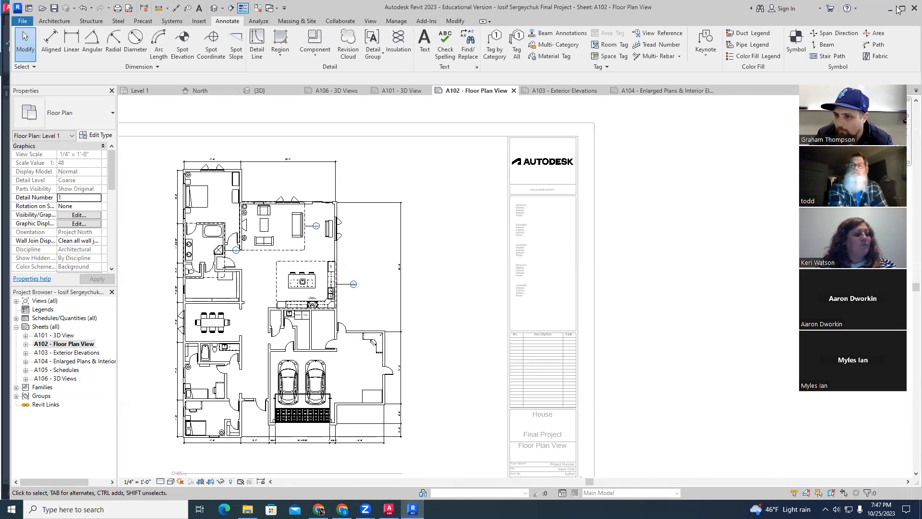
key(alt+Tab)
mouse_move(663, 390)
middle_down()
mouse_move(584, 360)
mouse_move(589, 305)
middle_up()
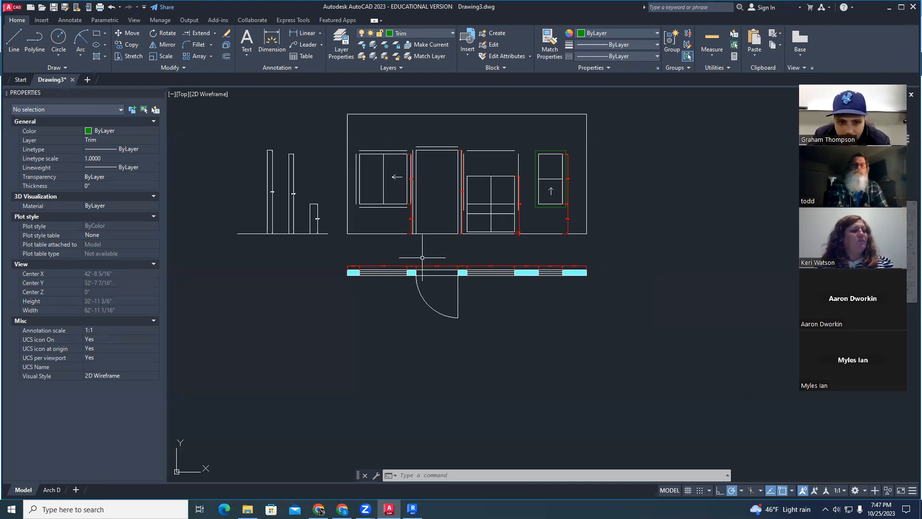
scroll(394, 270, up, 3)
middle_drag(389, 277, 365, 308)
scroll(403, 326, down, 5)
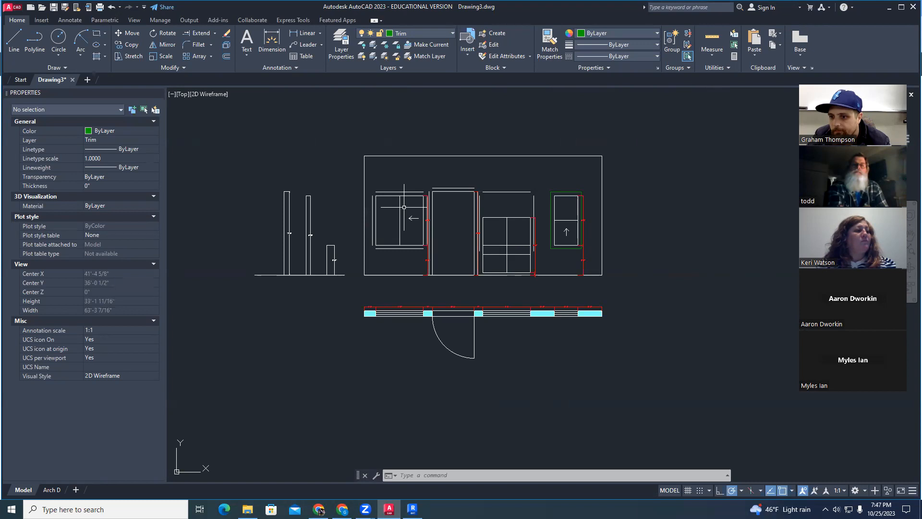
key(Escape)
key(Escape)
key(Escape)
scroll(425, 200, up, 4)
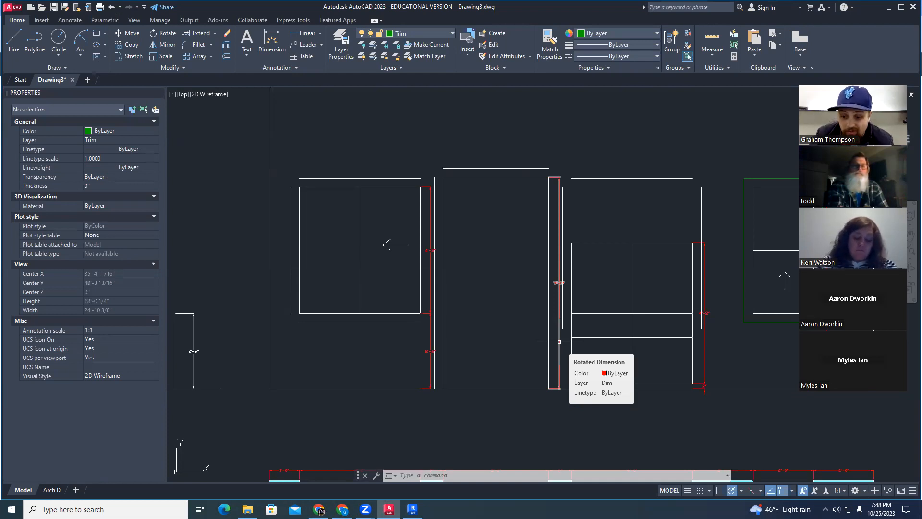
key(Escape)
key(Escape)
key(Escape)
scroll(559, 342, down, 10)
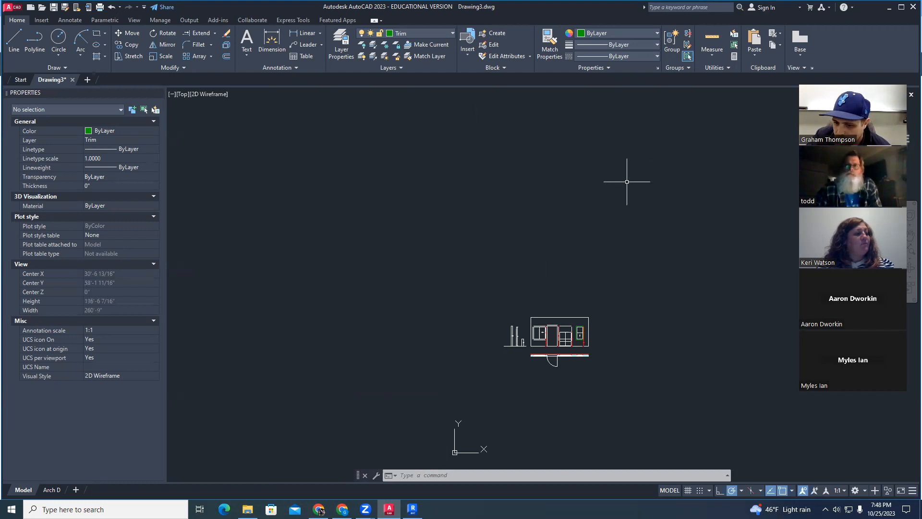
scroll(606, 327, up, 6)
middle_drag(570, 352, 623, 198)
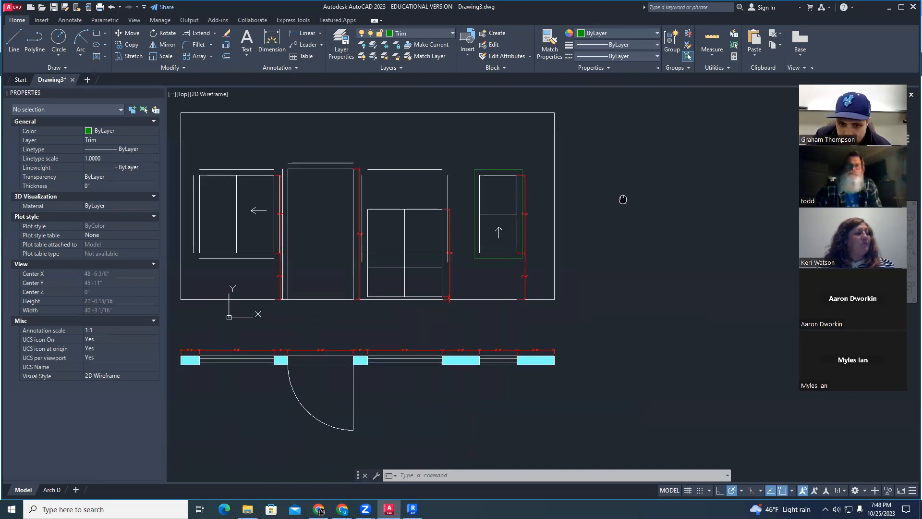
middle_drag(563, 256, 609, 243)
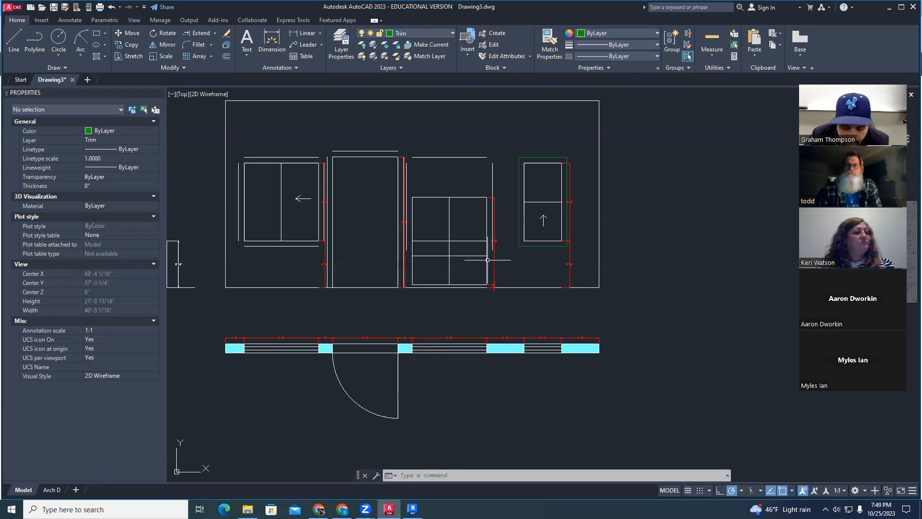
Undo the most recent view changes in the wall elevation drawing.
scroll(504, 293, down, 7)
key(ctrl+z)
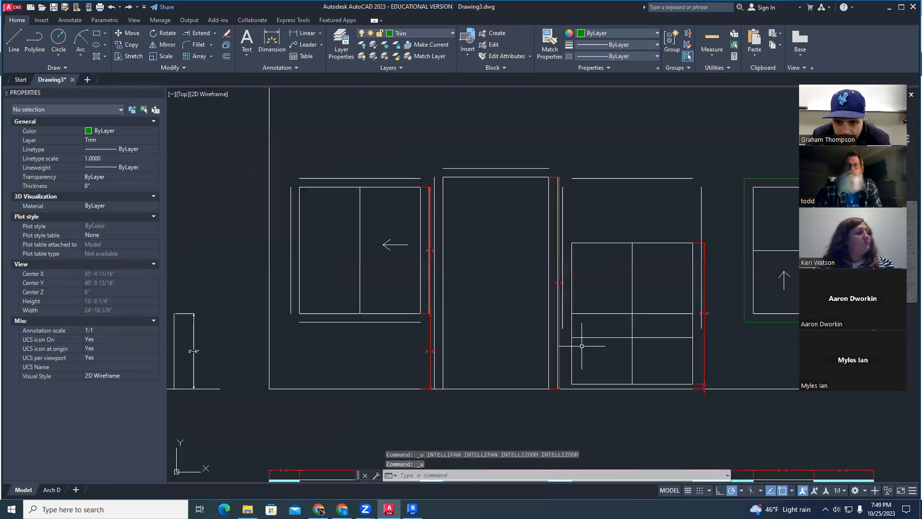
key(ctrl+z)
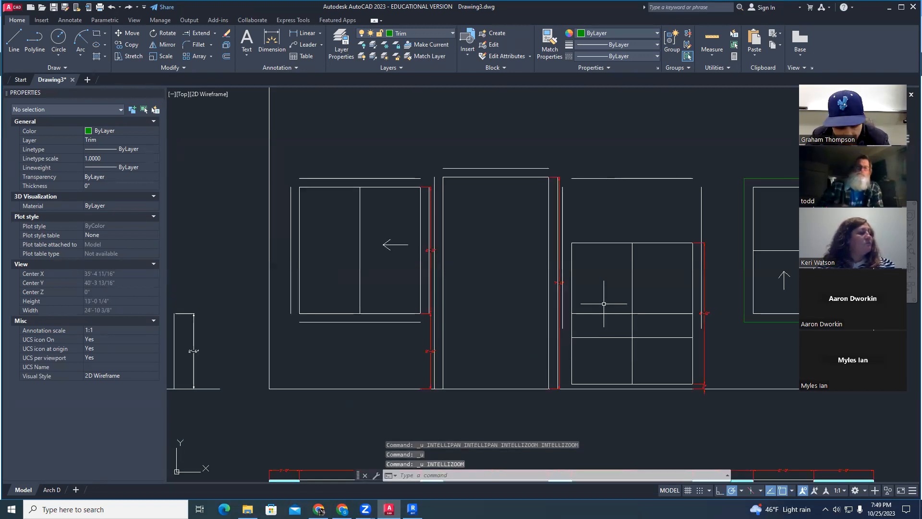
key(ctrl+z)
key(ctrl+z)
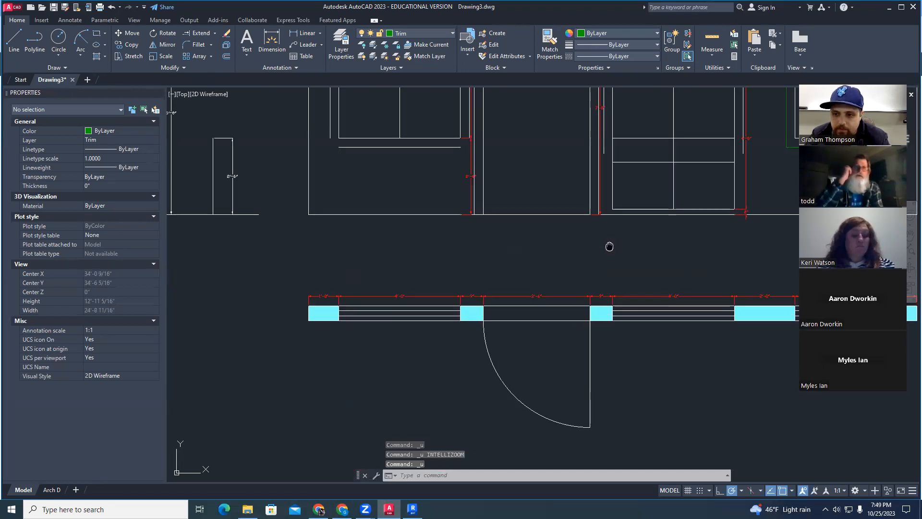
key(ctrl+z)
middle_drag(605, 219, 504, 326)
key(Escape)
key(Escape)
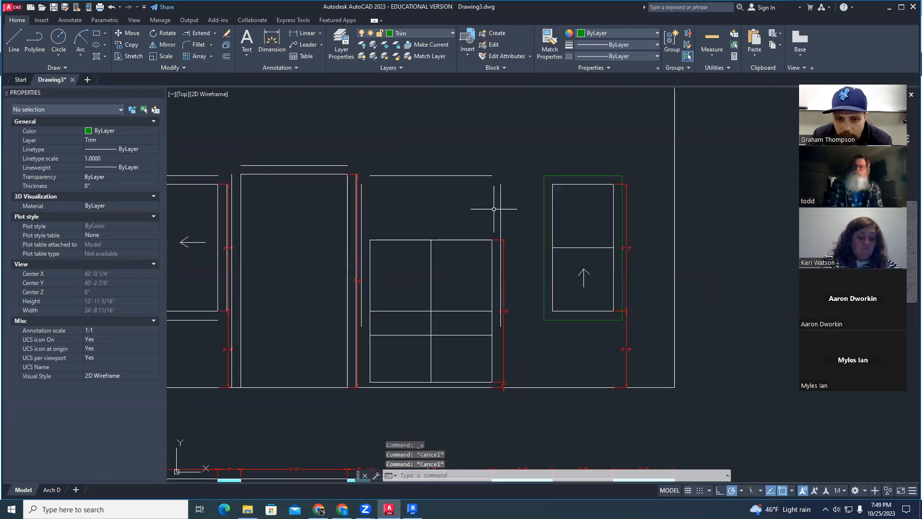
key(Escape)
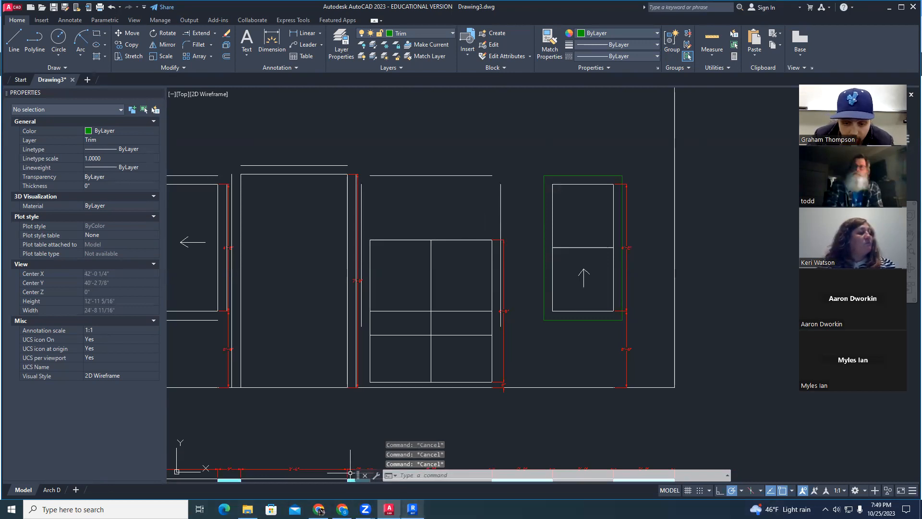
click(413, 509)
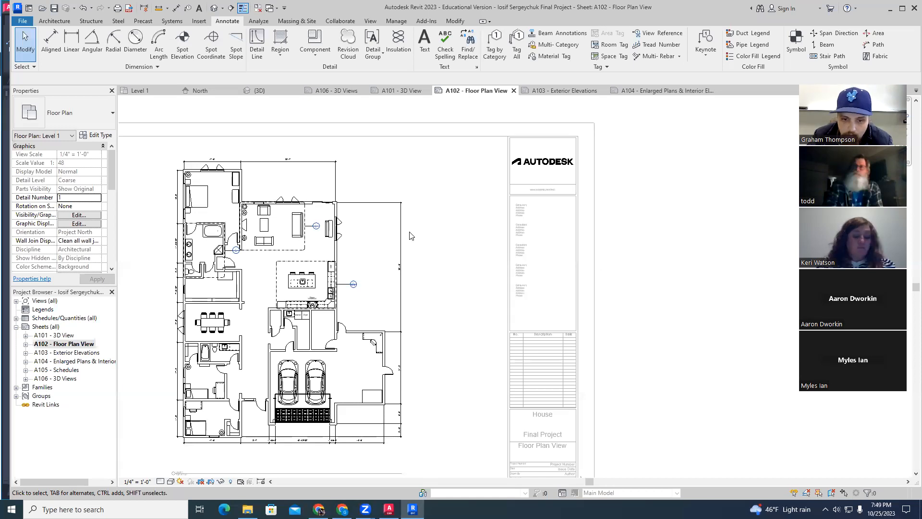
click(890, 8)
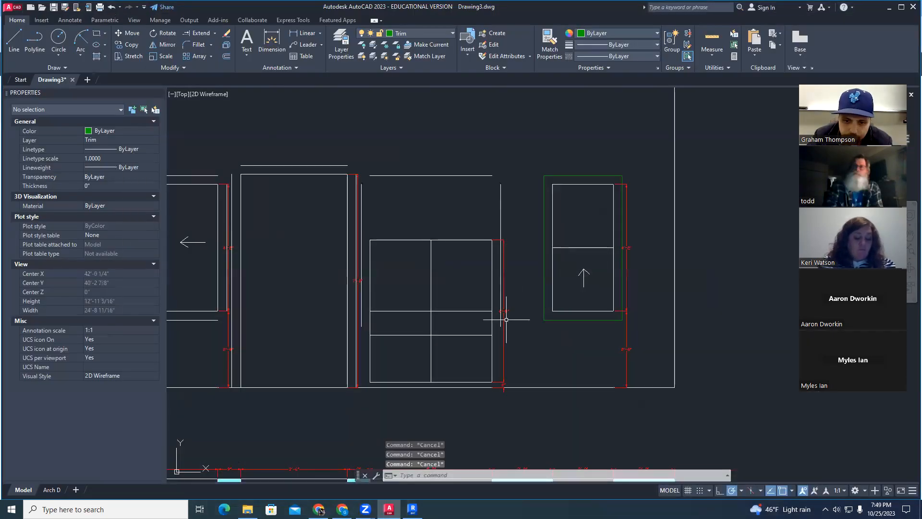
click(464, 240)
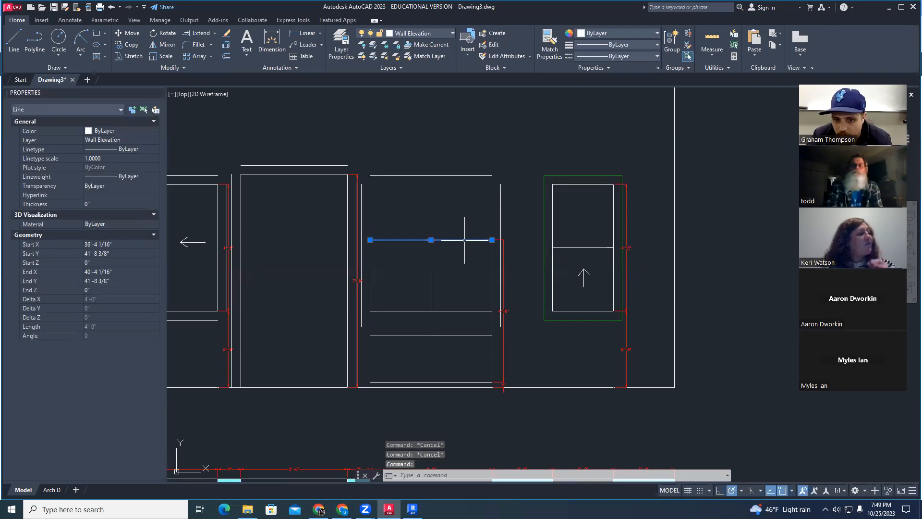
key(Escape)
click(369, 247)
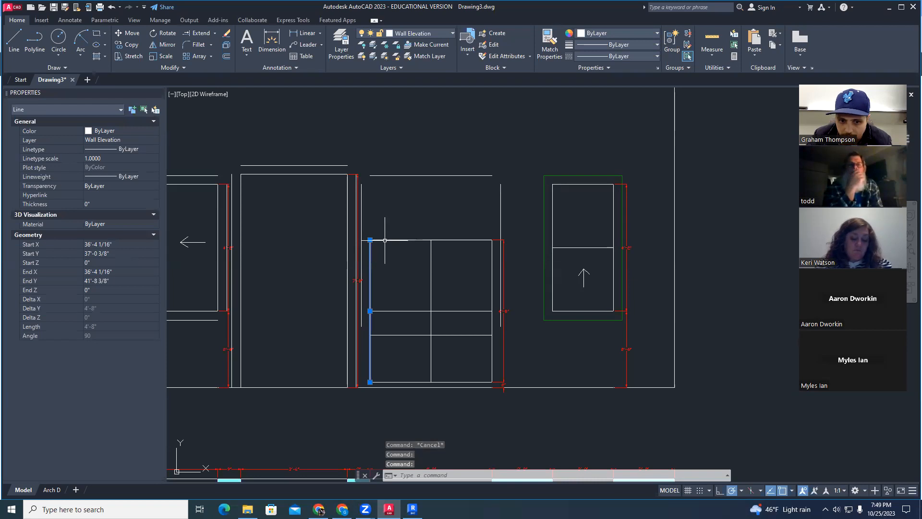
key(Escape)
key(Escape)
Copy the trim line above the four-pane window to a spot about 2 feet higher and 14 inches to the right.
middle_drag(456, 208, 457, 247)
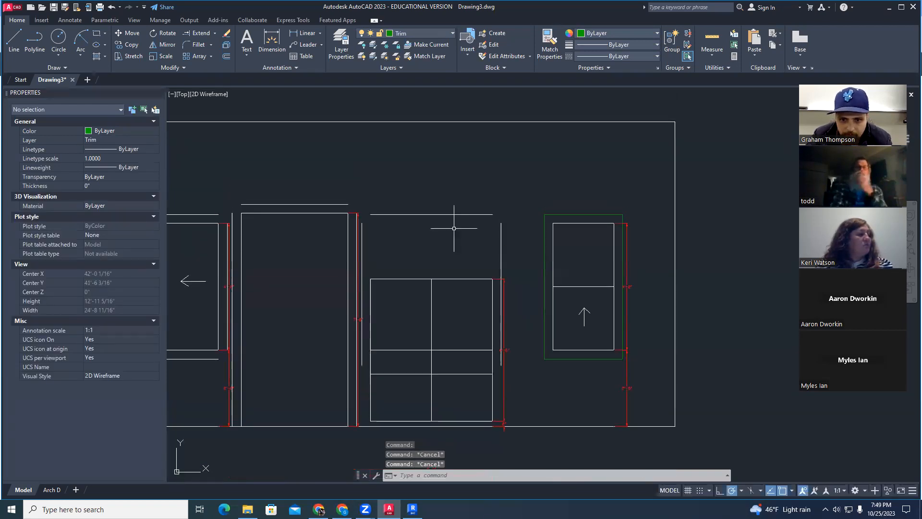
click(421, 214)
text(co)
key(Return)
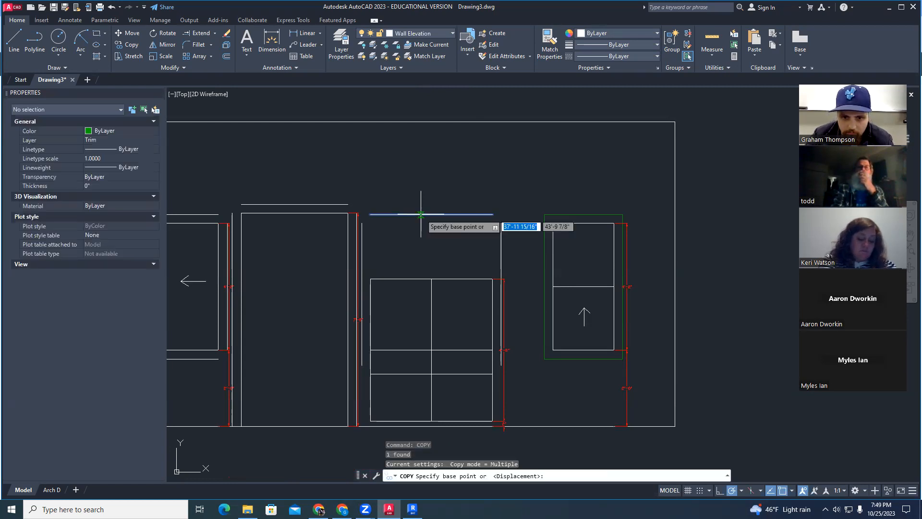
click(421, 214)
click(456, 154)
key(Escape)
key(Escape)
key(Escape)
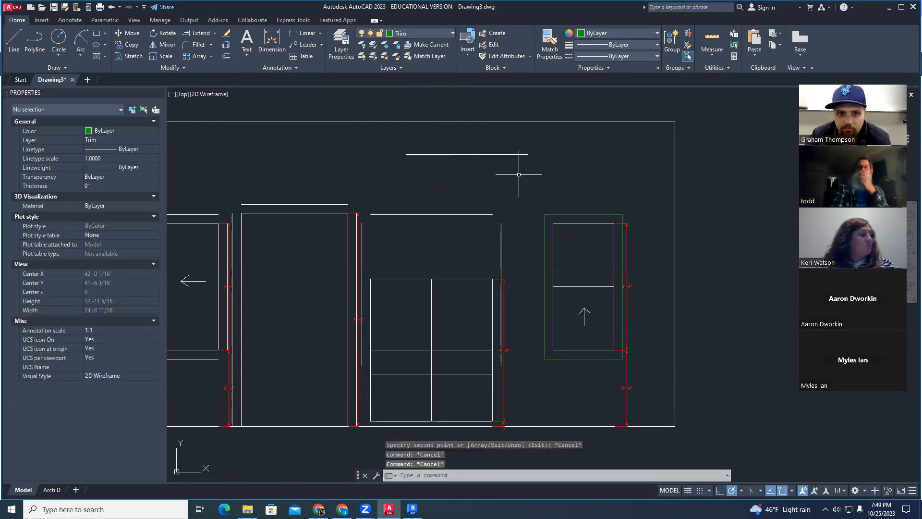
Move the copied line high above the four-pane window to the Trim layer.
click(492, 154)
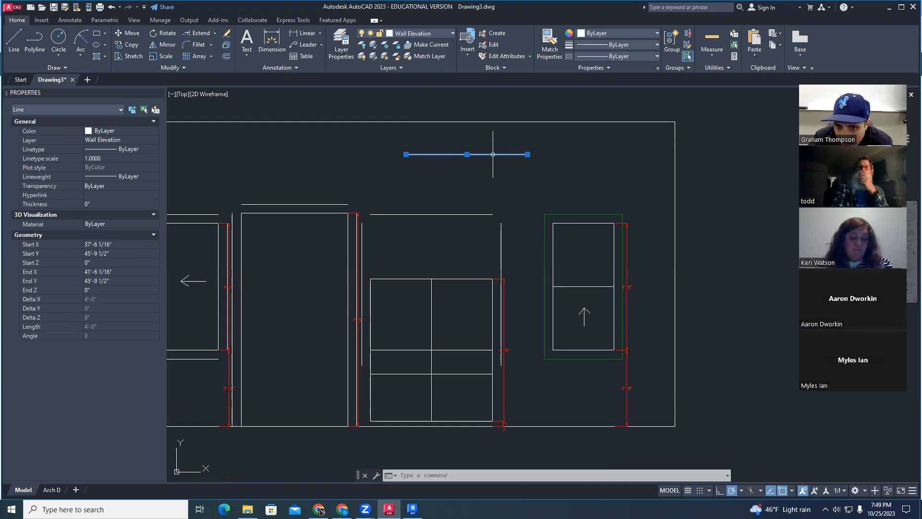
click(421, 34)
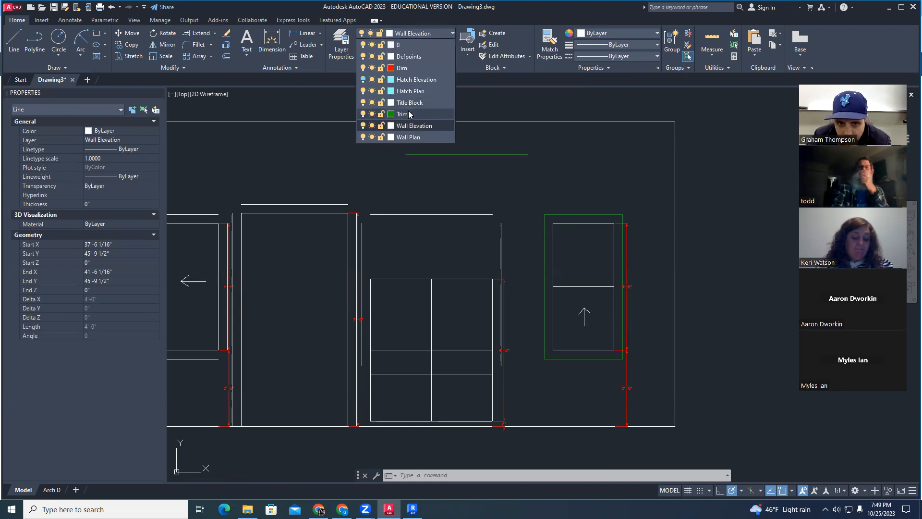
click(403, 114)
key(Escape)
key(Escape)
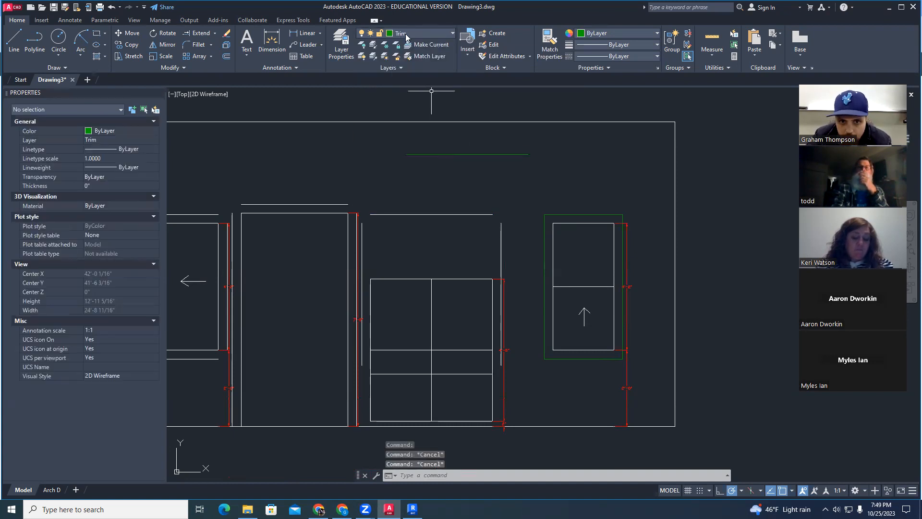
Draw a horizontal line on the Trim layer just below the green copied line above the four-pane window.
text(l)
key(Return)
click(435, 182)
click(582, 184)
key(Escape)
key(Escape)
key(Escape)
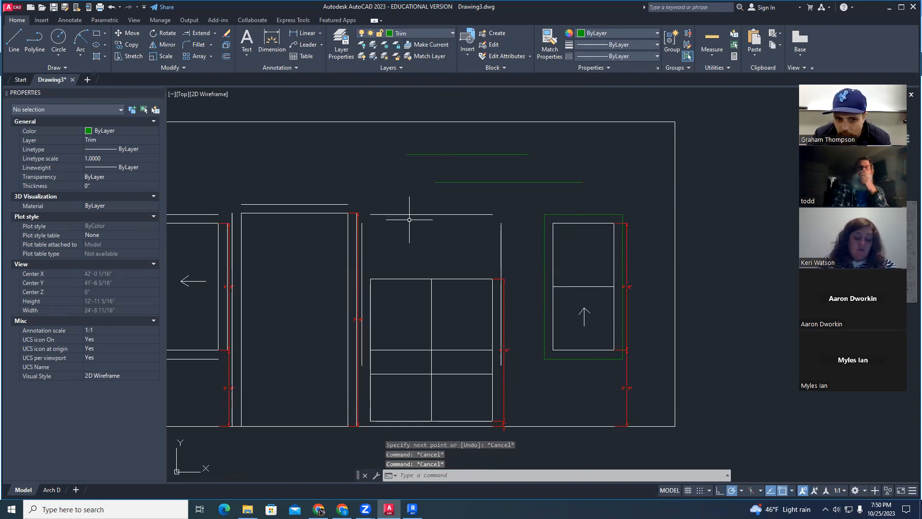
Move the four outer trim lines around the left-arrow window to the Trim layer.
middle_drag(414, 211, 587, 226)
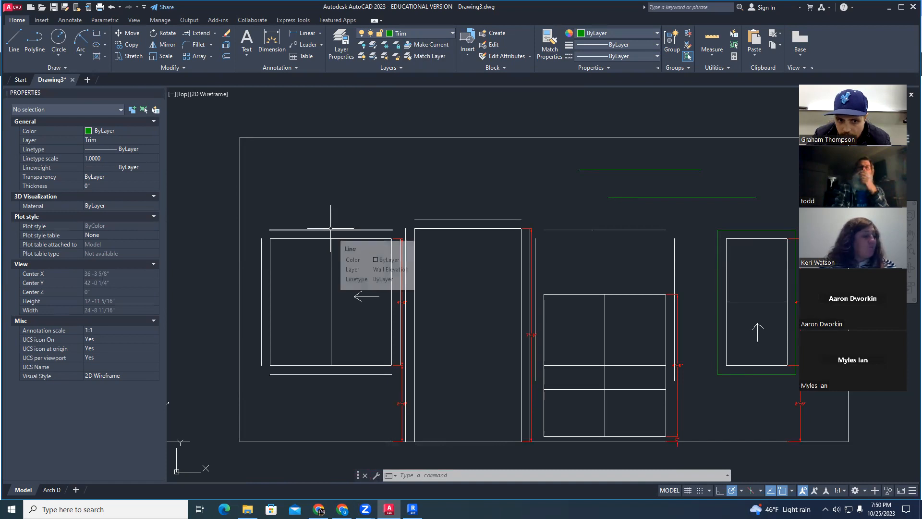
click(358, 229)
click(262, 291)
click(334, 374)
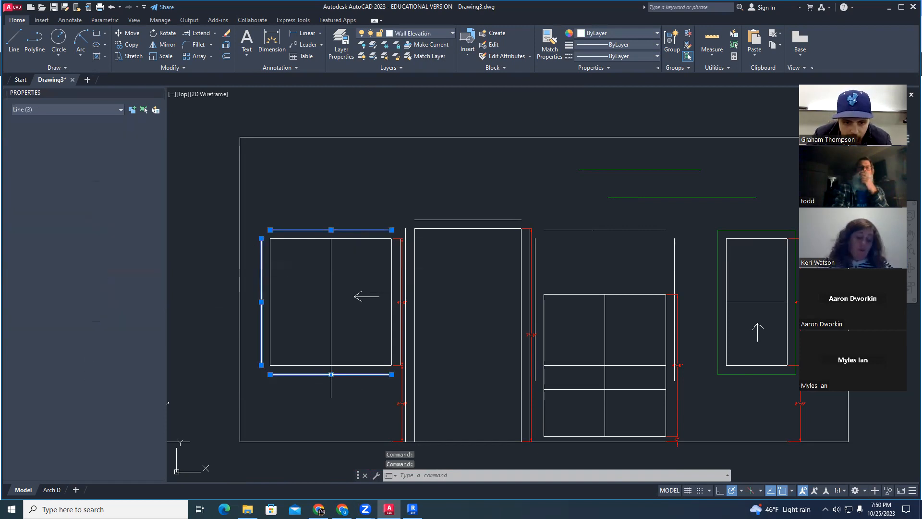
click(402, 313)
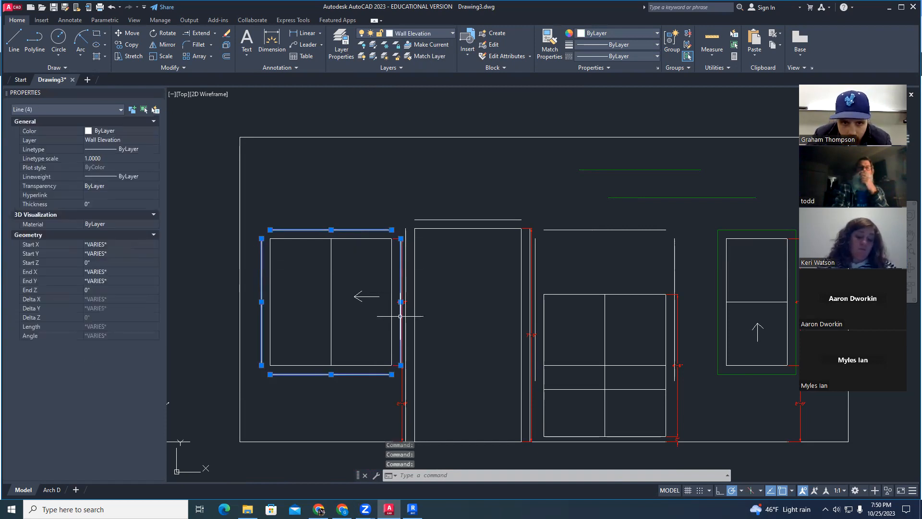
click(412, 33)
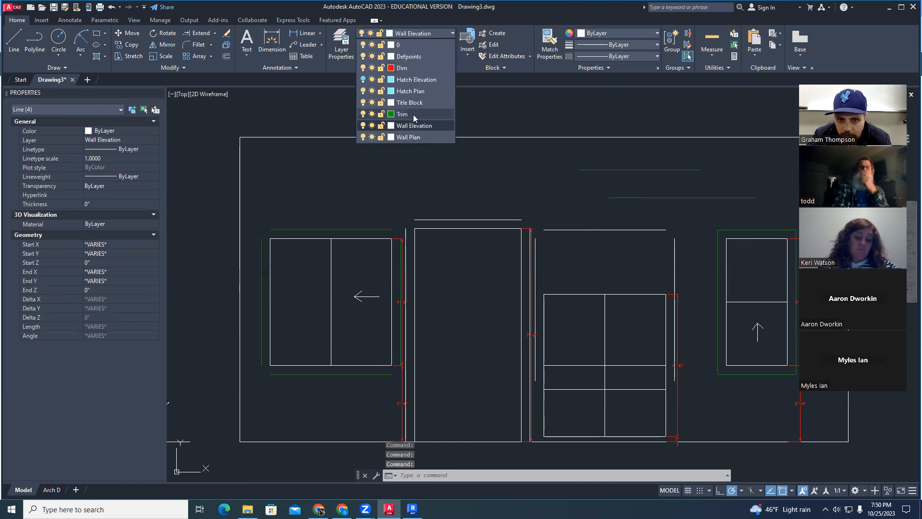
click(413, 115)
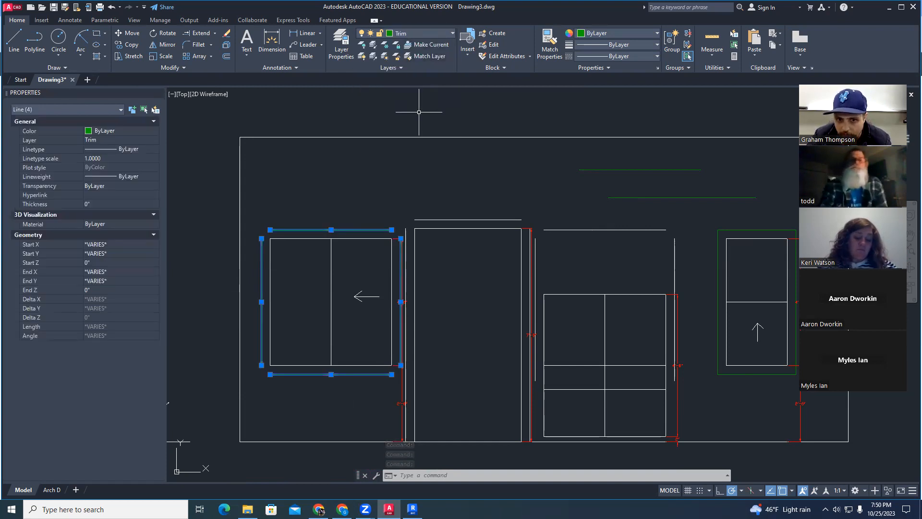
key(Escape)
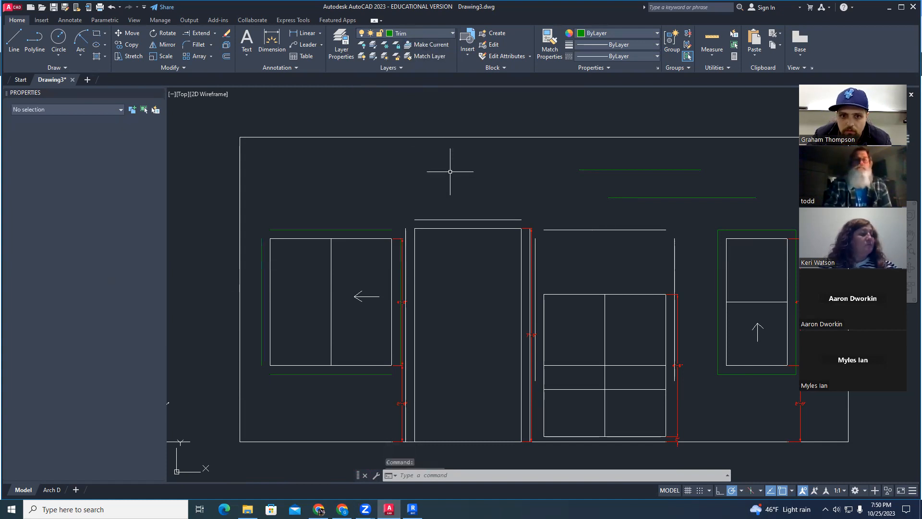
Assign the trim line above the four-pane window to the Hatch Plan layer.
middle_drag(462, 165, 376, 140)
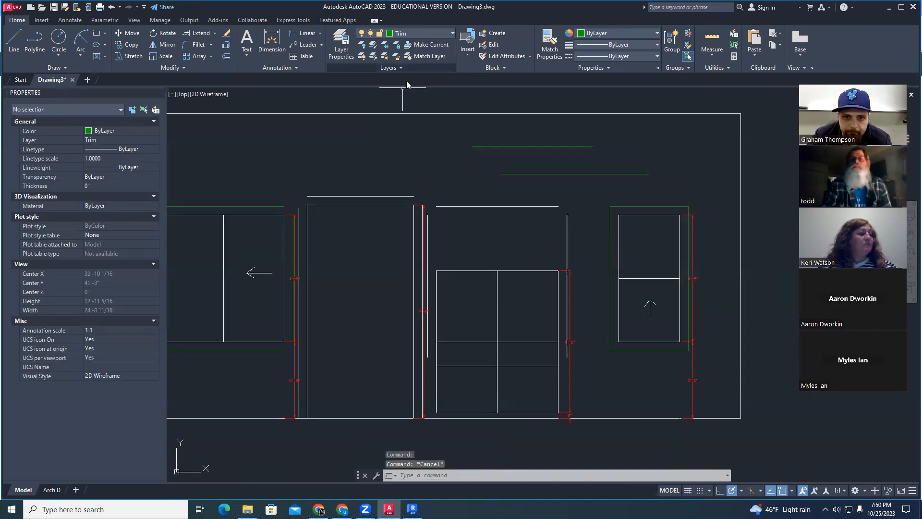
click(467, 207)
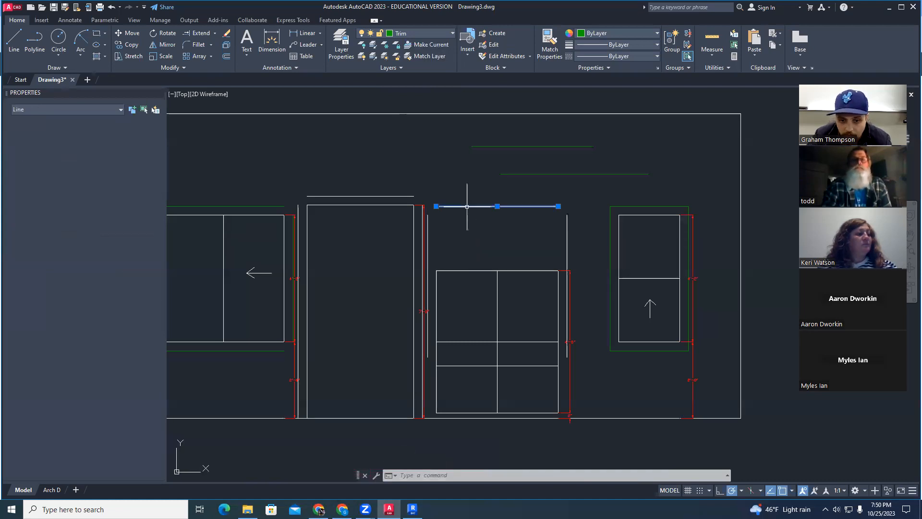
click(426, 33)
click(413, 96)
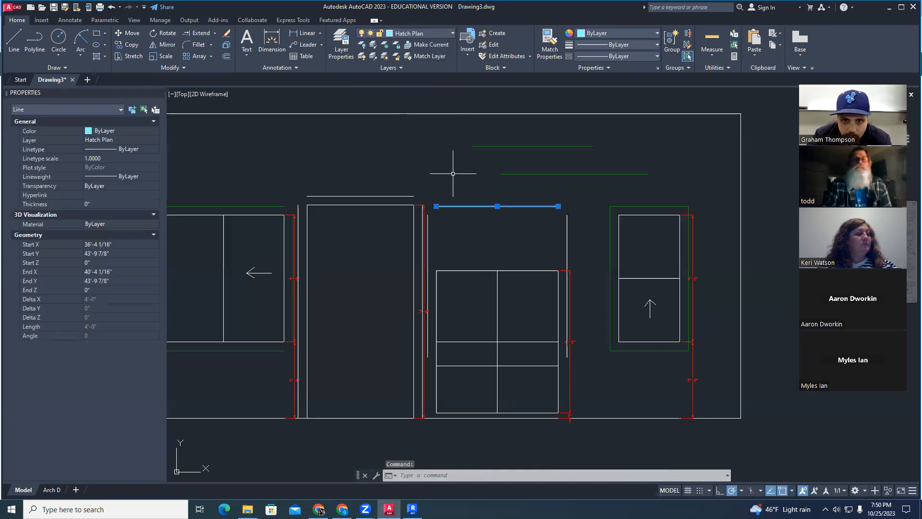
key(Escape)
key(Escape)
key(Escape)
Copy the Hatch Plan line above the four-pane window to a spot about 9 inches higher.
click(484, 207)
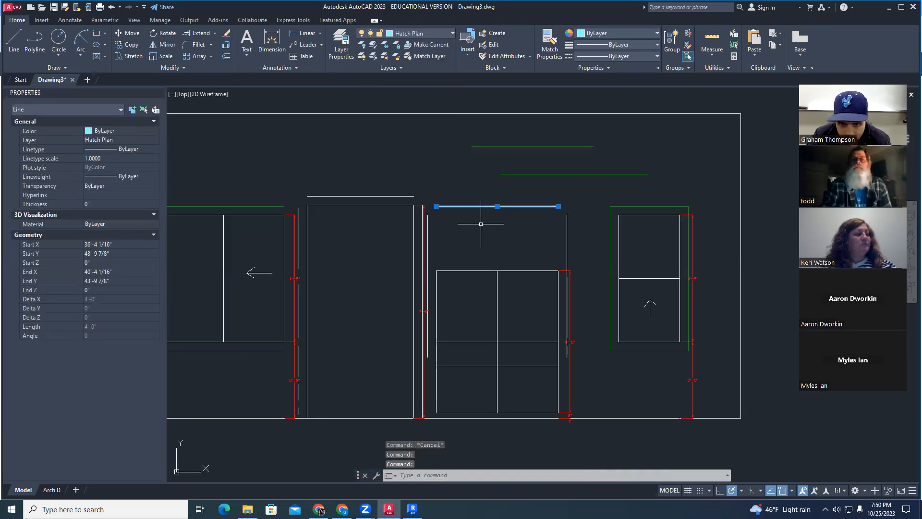
key(Escape)
key(Escape)
click(481, 206)
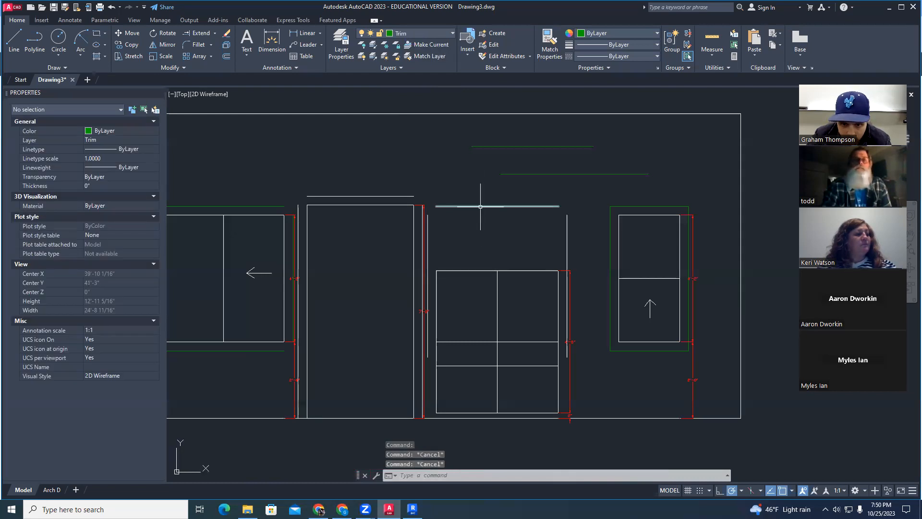
text(copy)
key(Return)
click(481, 207)
click(474, 183)
key(Escape)
key(Escape)
key(Escape)
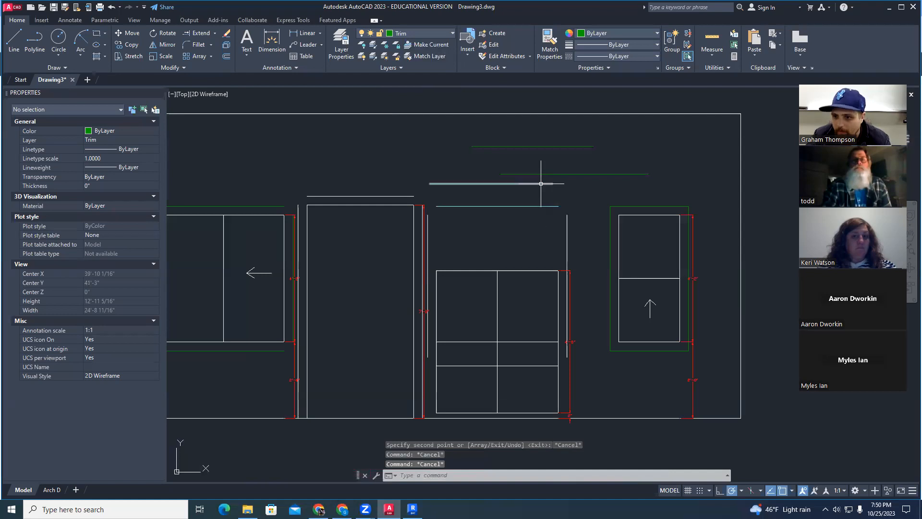
Erase both Hatch Plan lines above the four-pane window, the copy and its original.
click(540, 184)
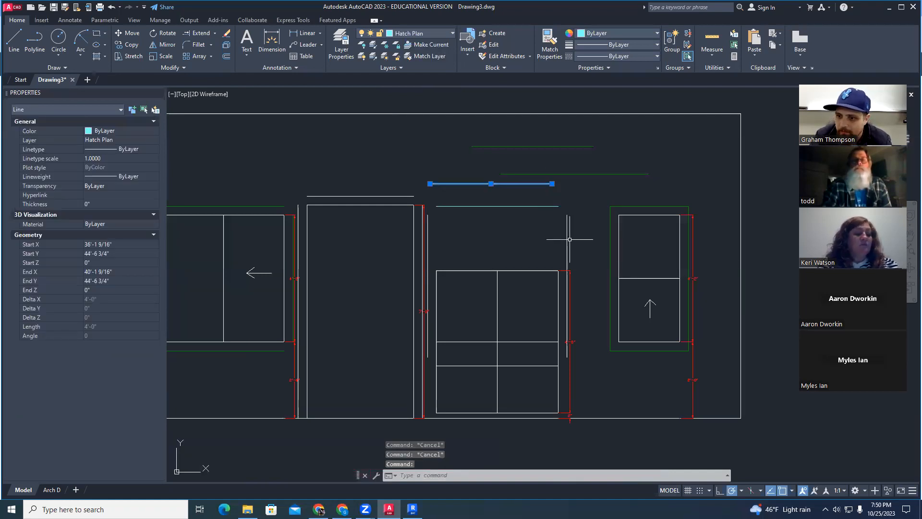
key(Delete)
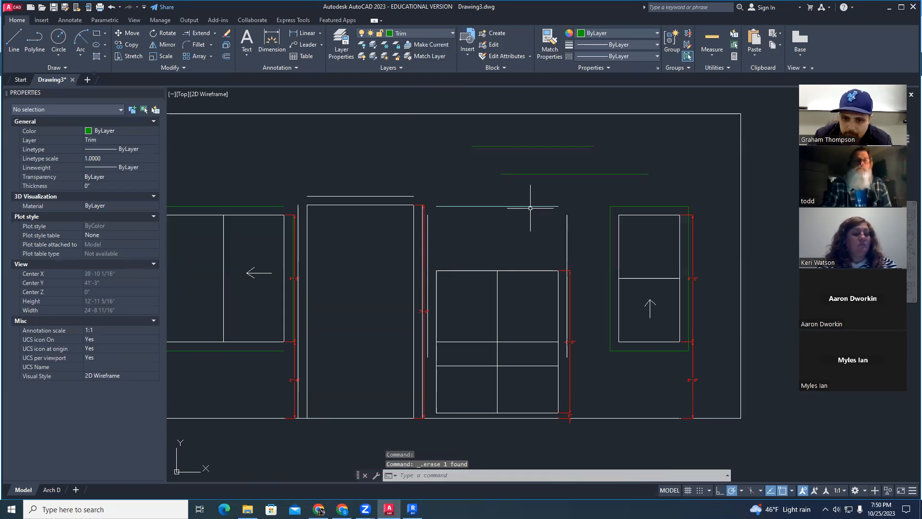
click(531, 208)
key(Escape)
key(Escape)
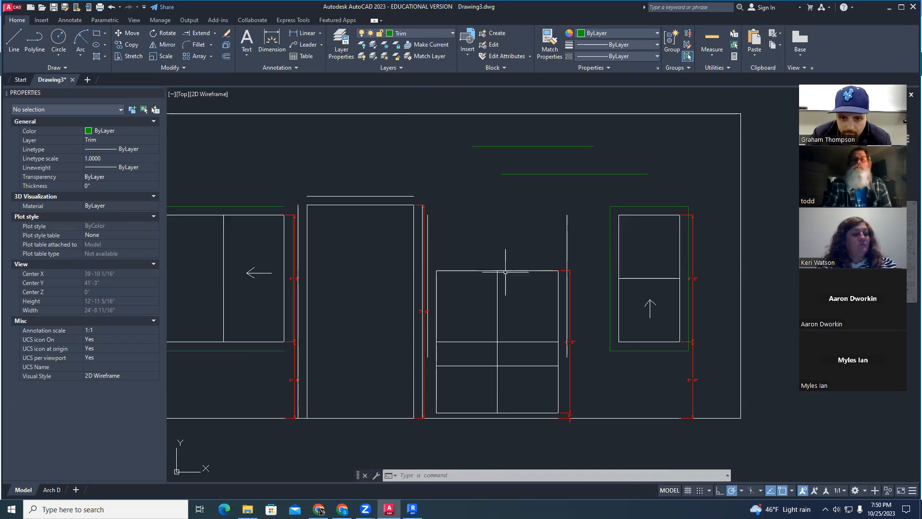
Undo the line and layer edits back through the four-pane window's downward move.
key(ctrl+z)
key(ctrl+z)
middle_drag(544, 257, 596, 119)
key(ctrl+z)
key(ctrl+z)
key(ctrl+z)
key(ctrl+z)
key(ctrl+z)
key(ctrl+z)
key(ctrl+z)
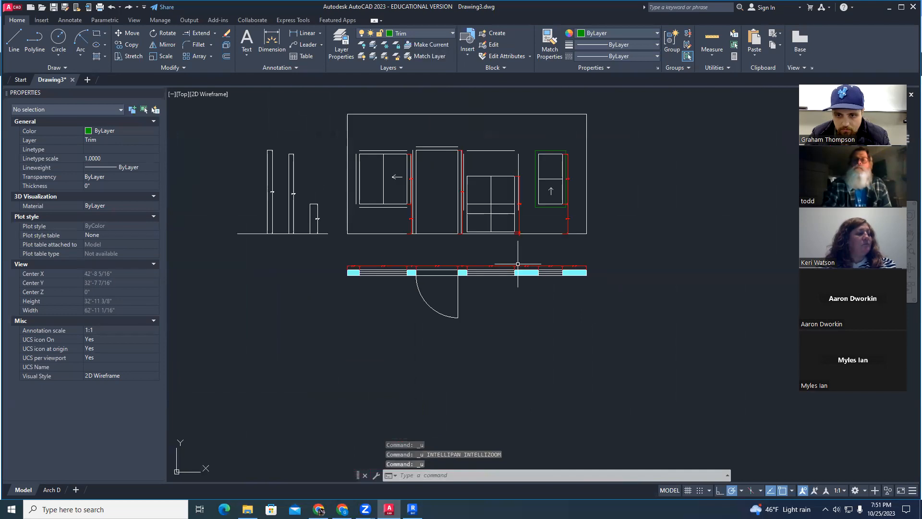
key(ctrl+z)
key(ctrl+z)
key(ctrl+z)
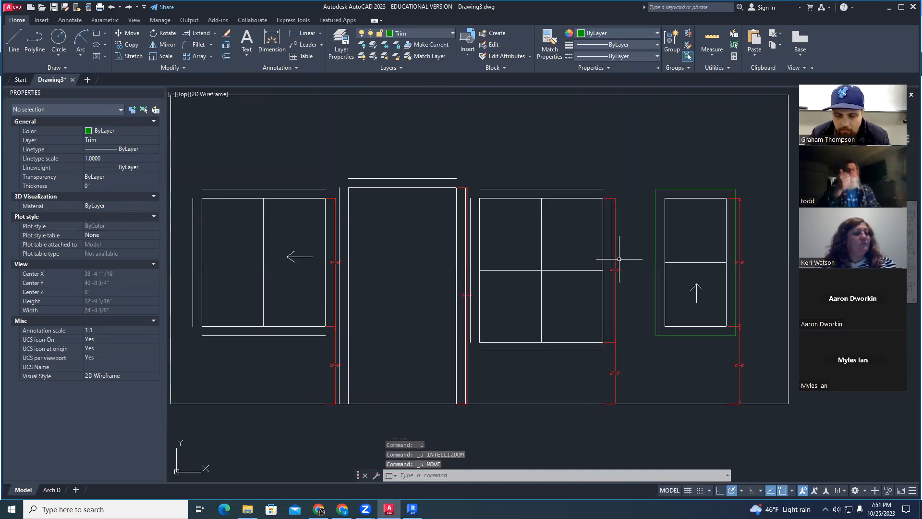
scroll(619, 259, down, 2)
middle_drag(706, 286, 669, 275)
key(Escape)
key(Escape)
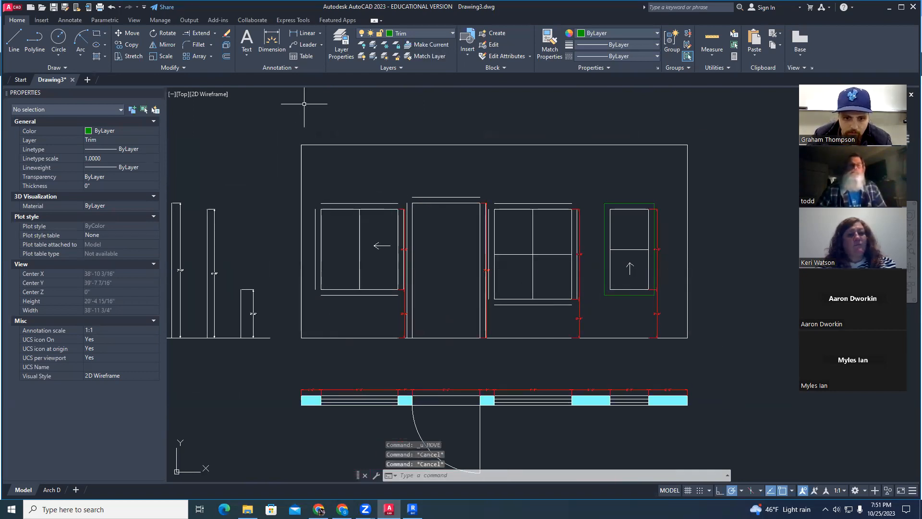
middle_drag(299, 183, 300, 147)
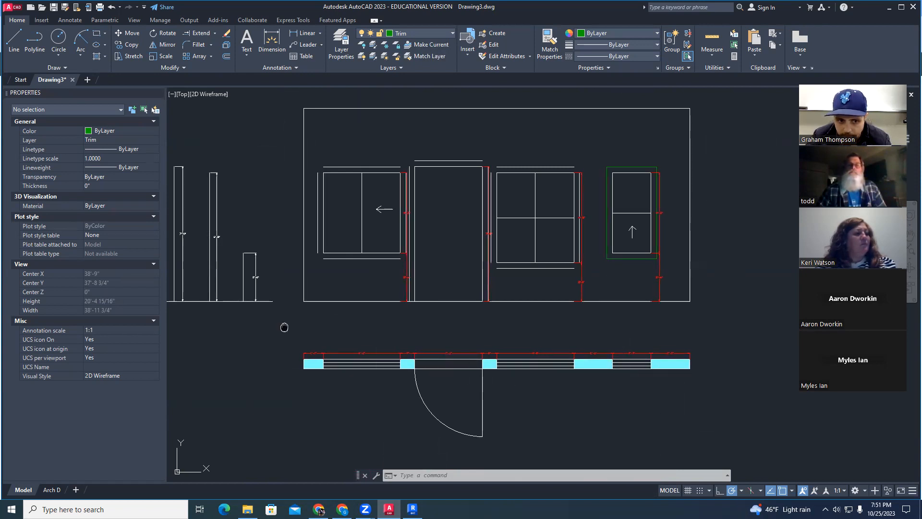
Erase the trim lines below, left of and above the sliding window with the left-pointing arrow.
middle_drag(282, 325, 350, 324)
middle_drag(603, 355, 560, 346)
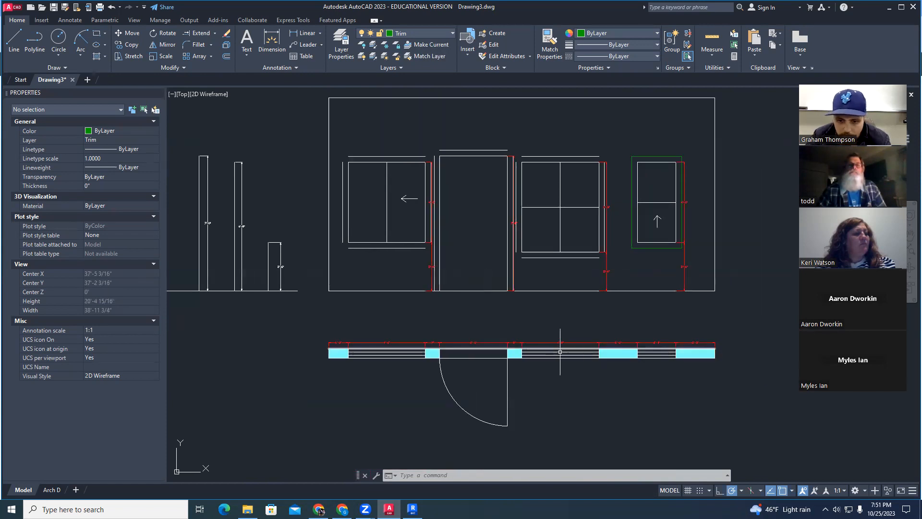
middle_drag(547, 314, 539, 333)
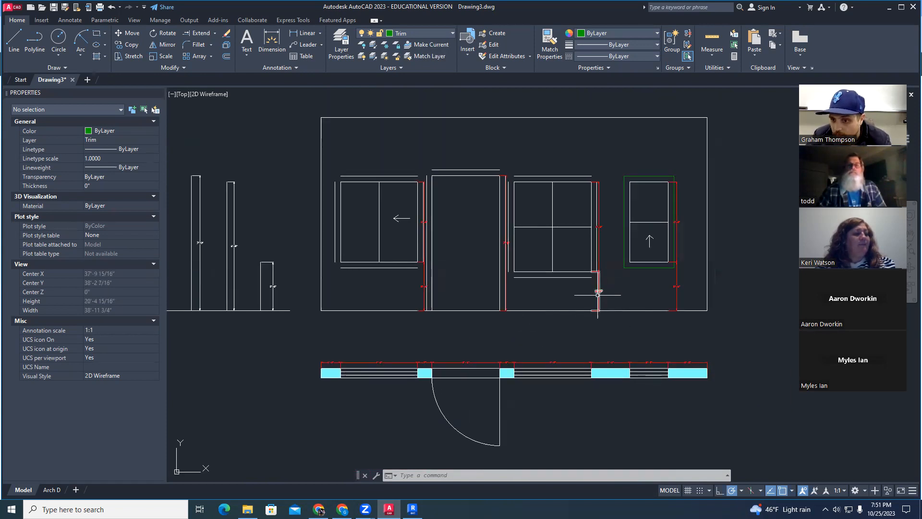
key(Escape)
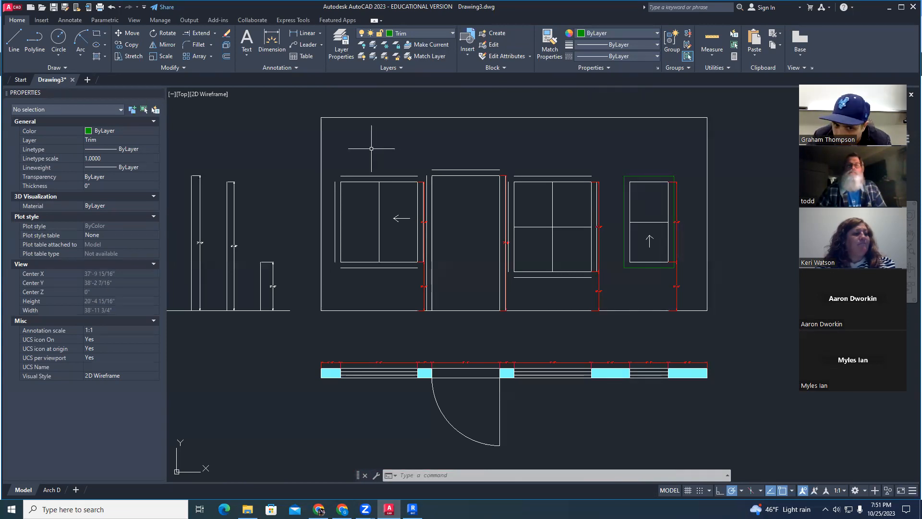
key(Escape)
click(400, 268)
key(Delete)
click(335, 218)
key(Delete)
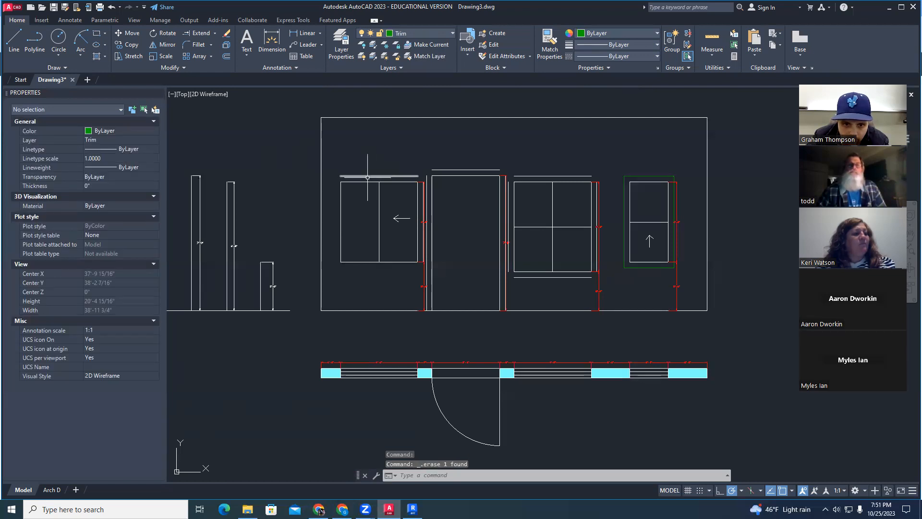
click(366, 176)
key(Delete)
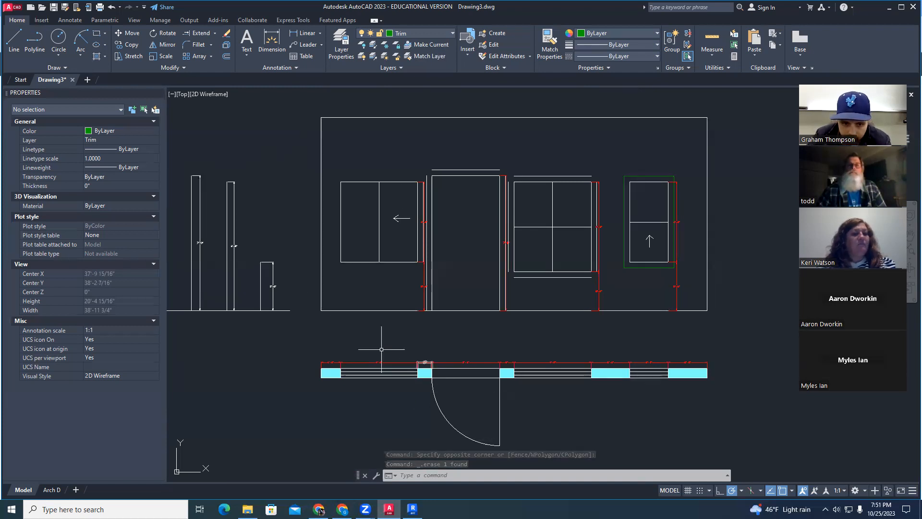
key(Escape)
key(Escape)
click(700, 342)
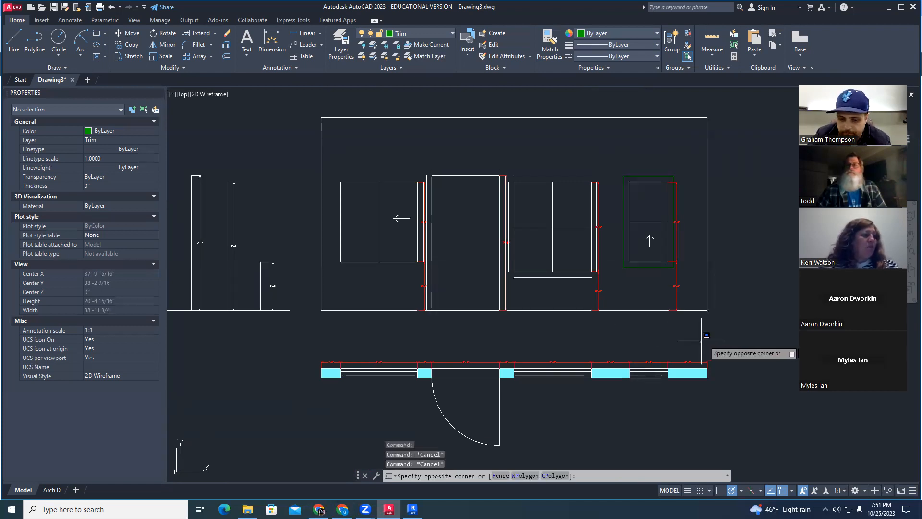
key(Escape)
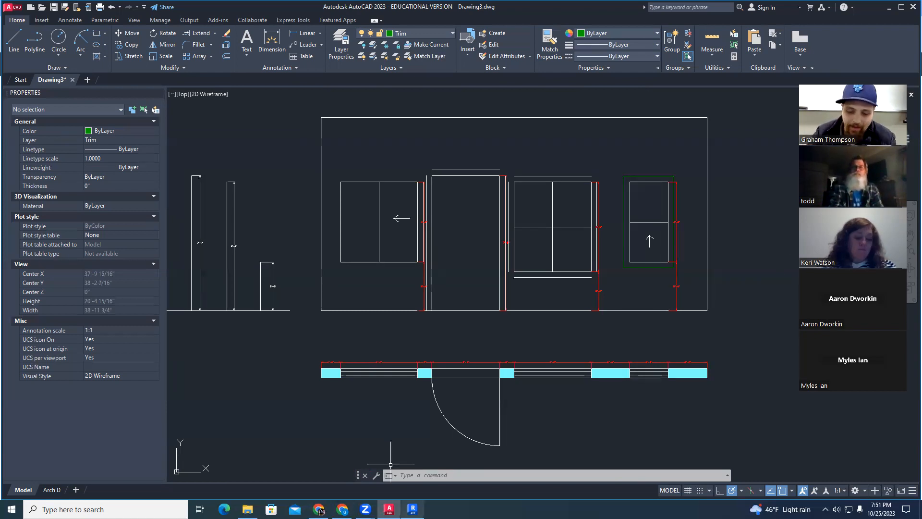
mouse_move(412, 509)
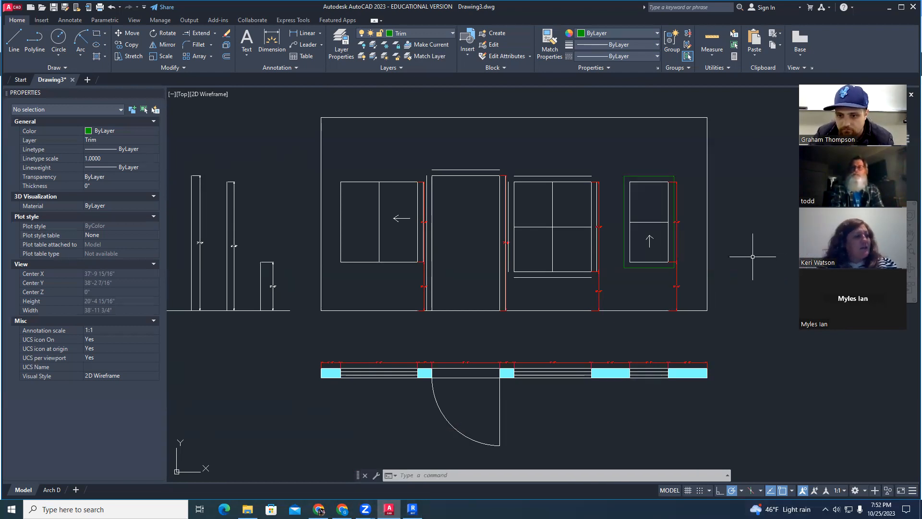
key(Escape)
key(Escape)
key(Escape)
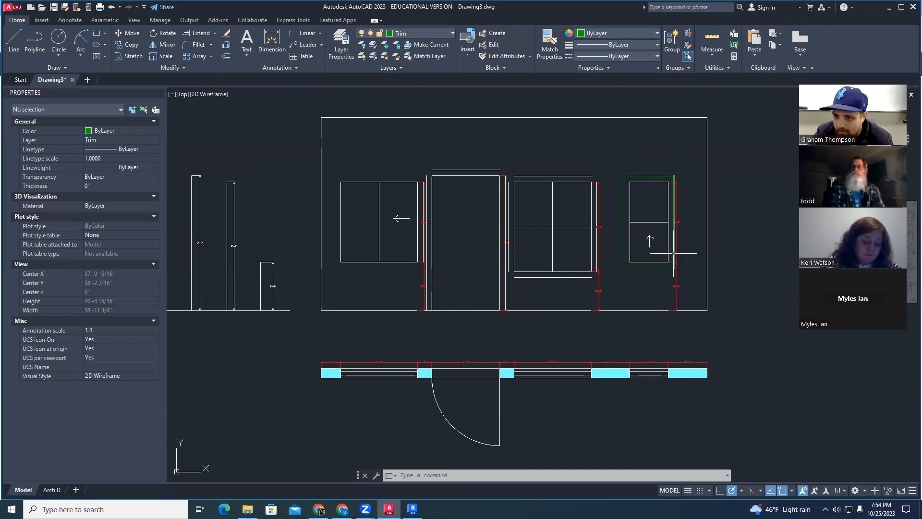
mouse_move(674, 253)
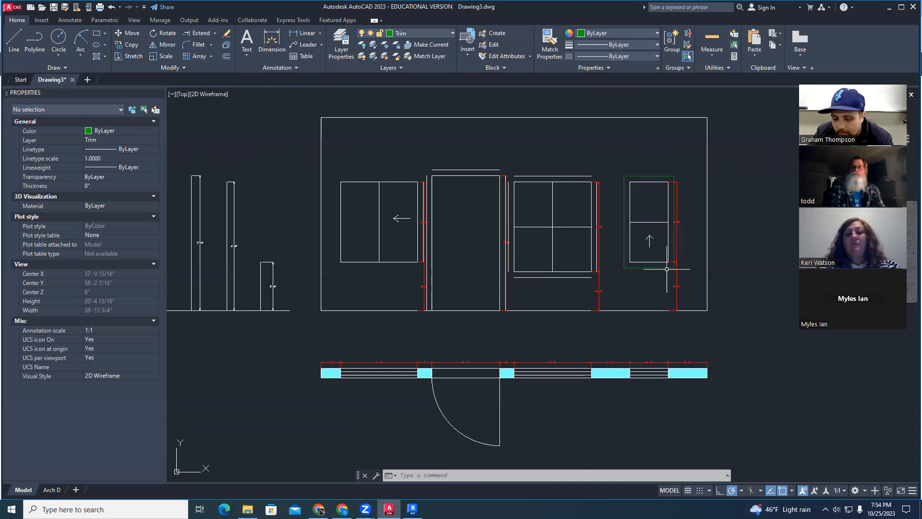
scroll(674, 272, up, 2)
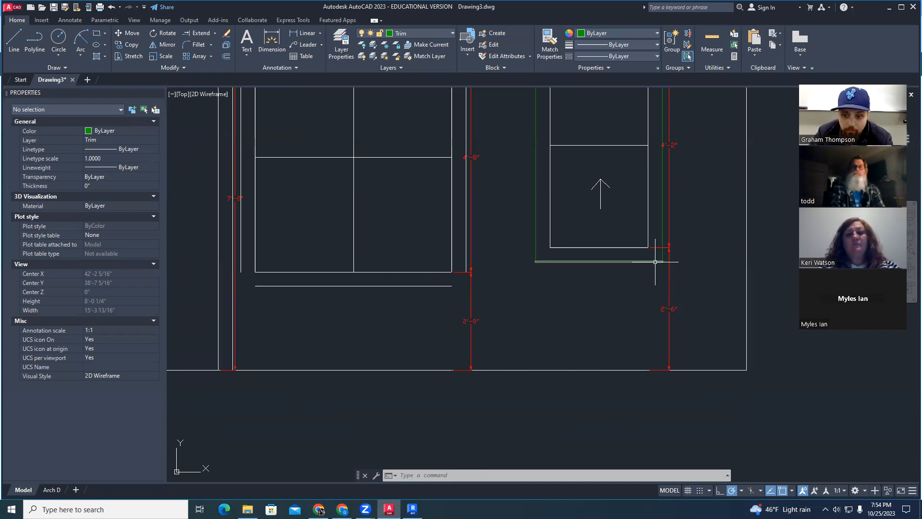
scroll(655, 262, down, 3)
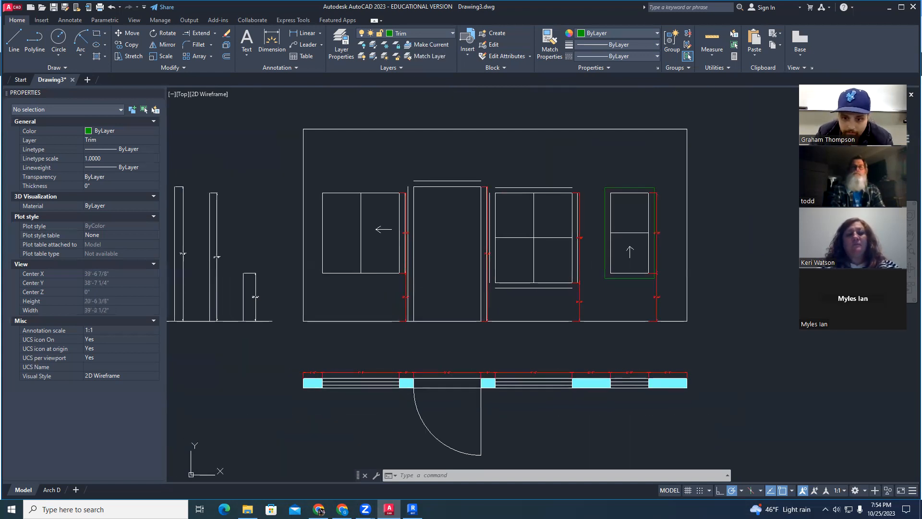
mouse_move(624, 295)
middle_down()
mouse_move(626, 287)
mouse_move(655, 291)
middle_up()
scroll(621, 290, up, 2)
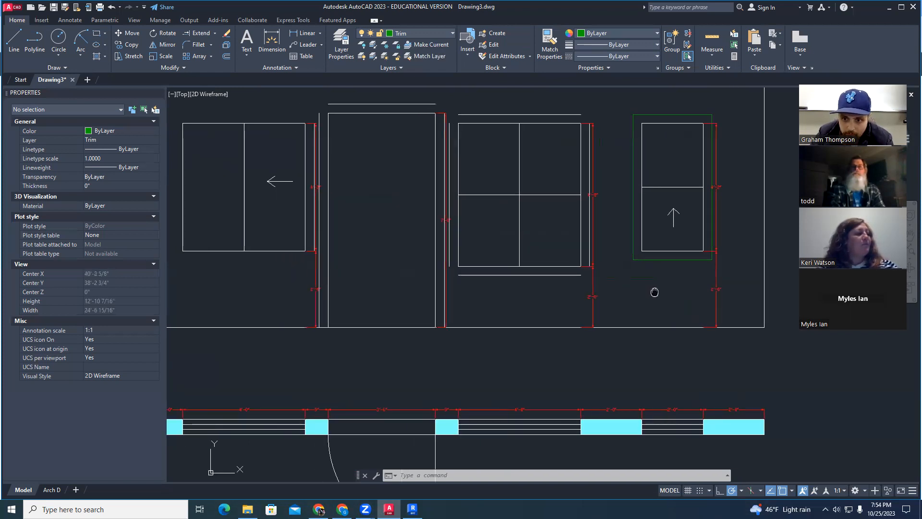